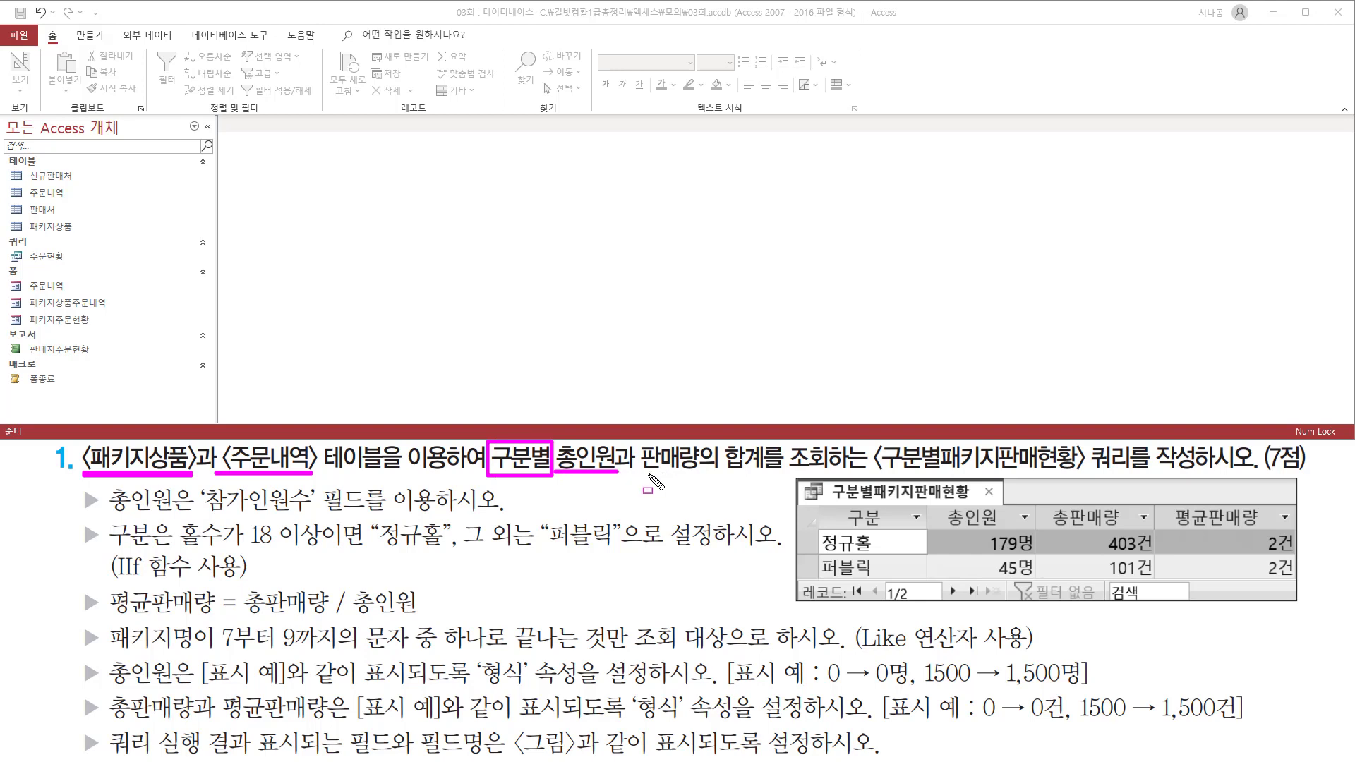
left_click_drag(638, 475, 762, 473)
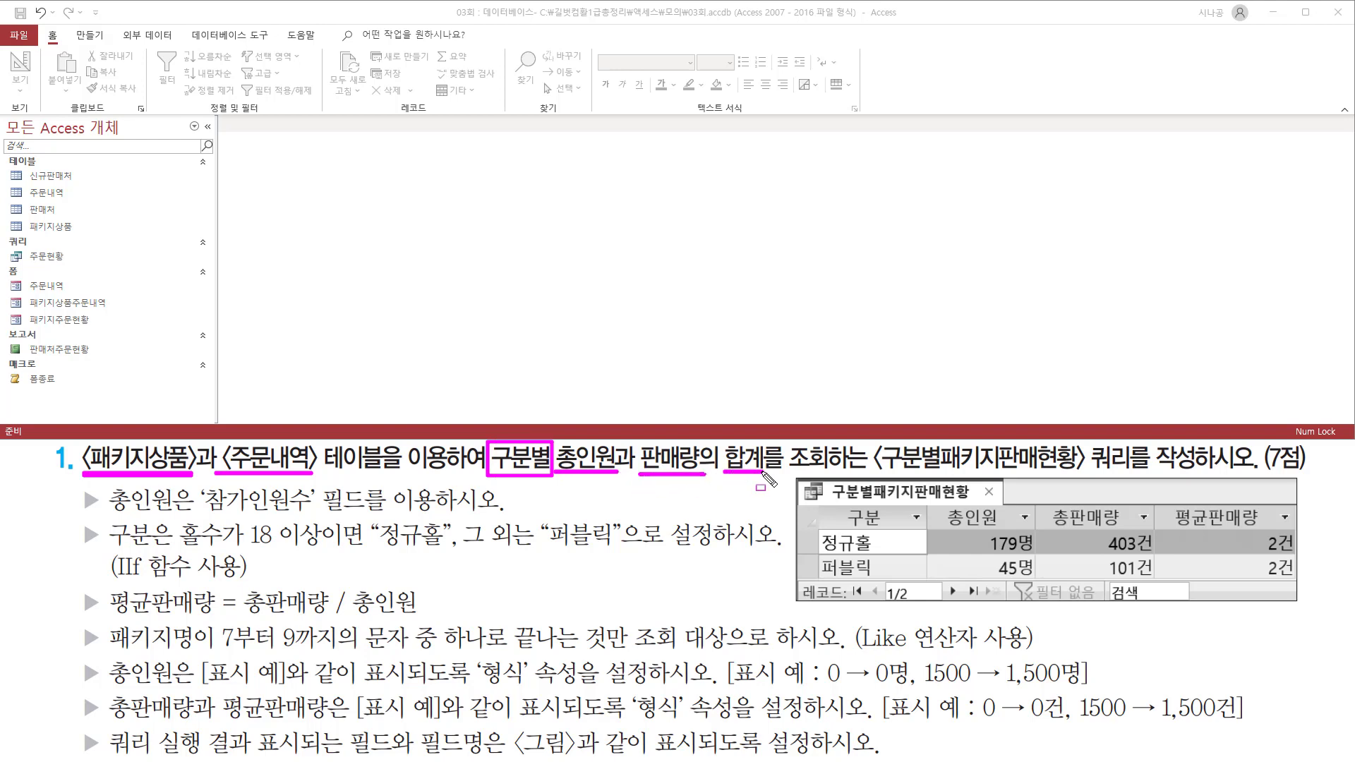
left_click_drag(877, 474, 1201, 475)
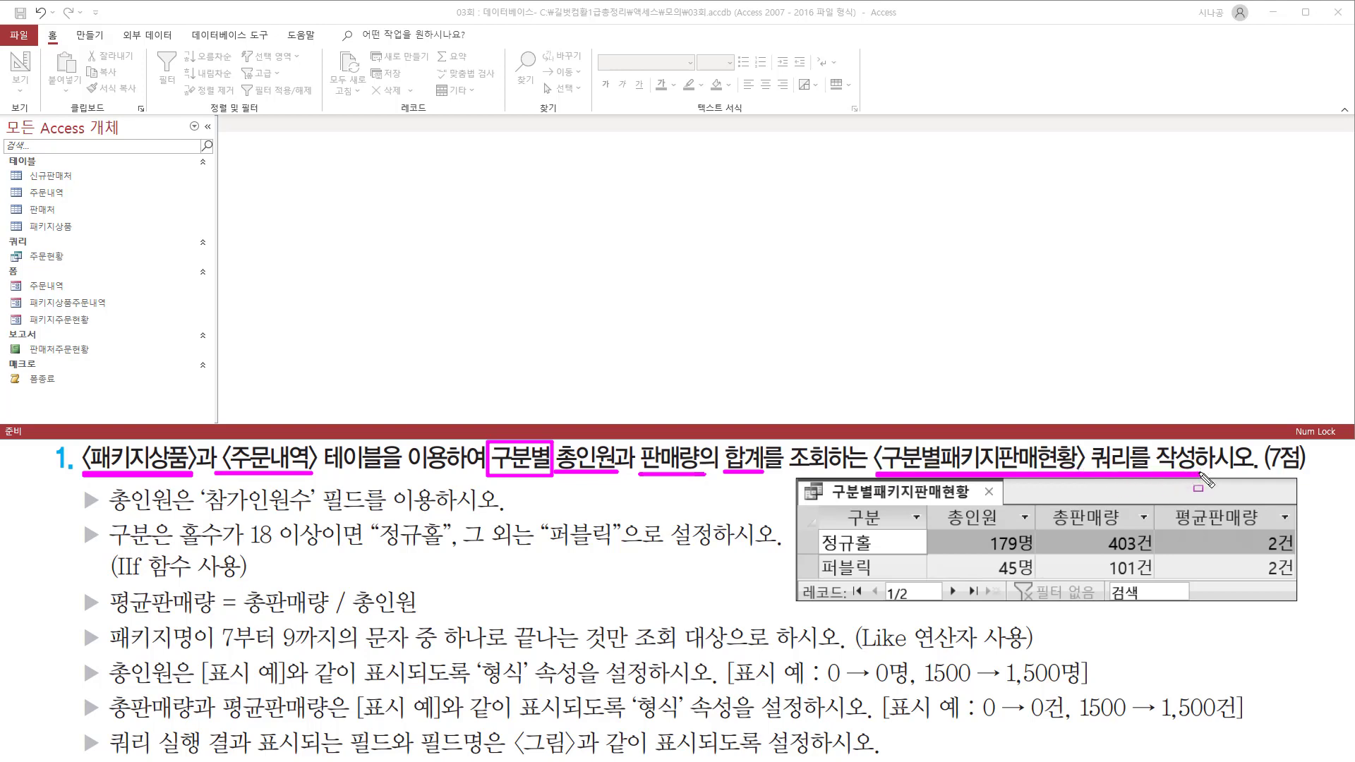
left_click_drag(813, 501, 882, 584)
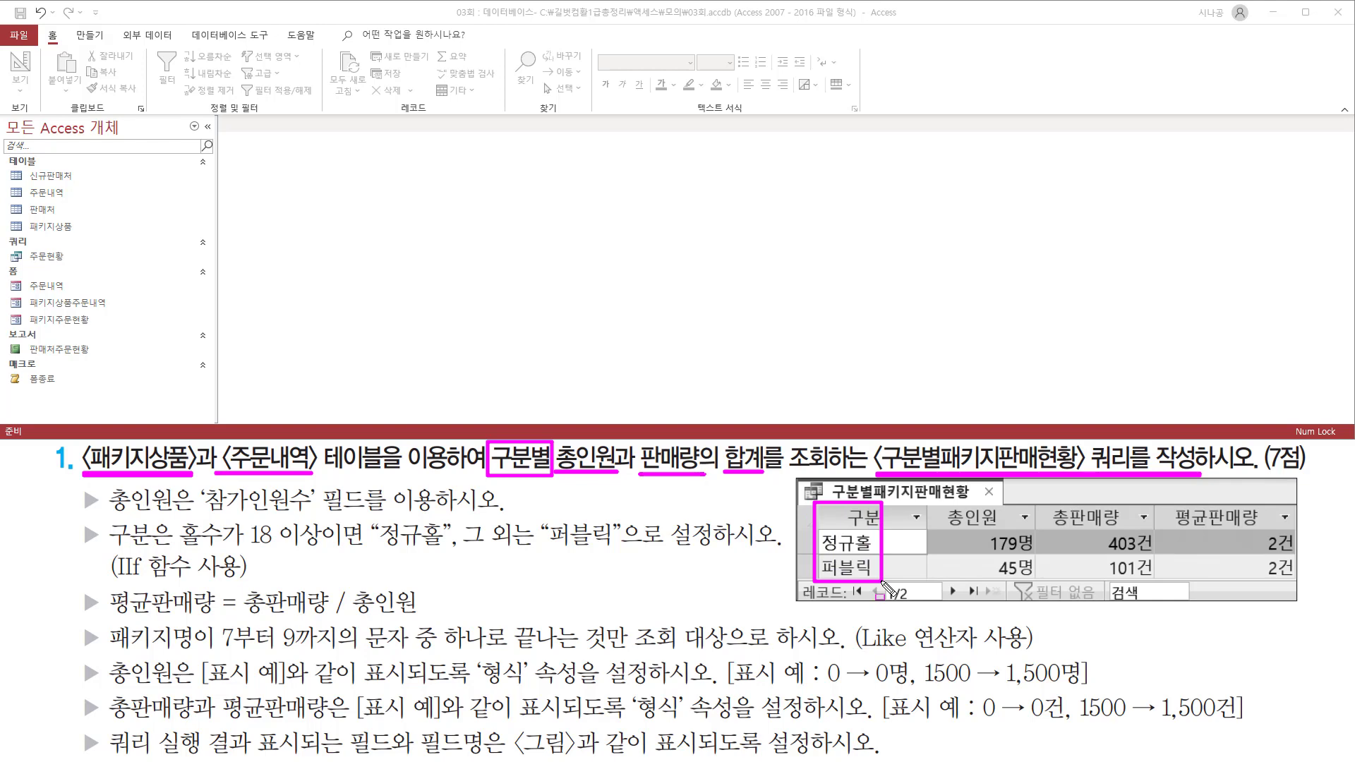
left_click_drag(882, 583, 1301, 580)
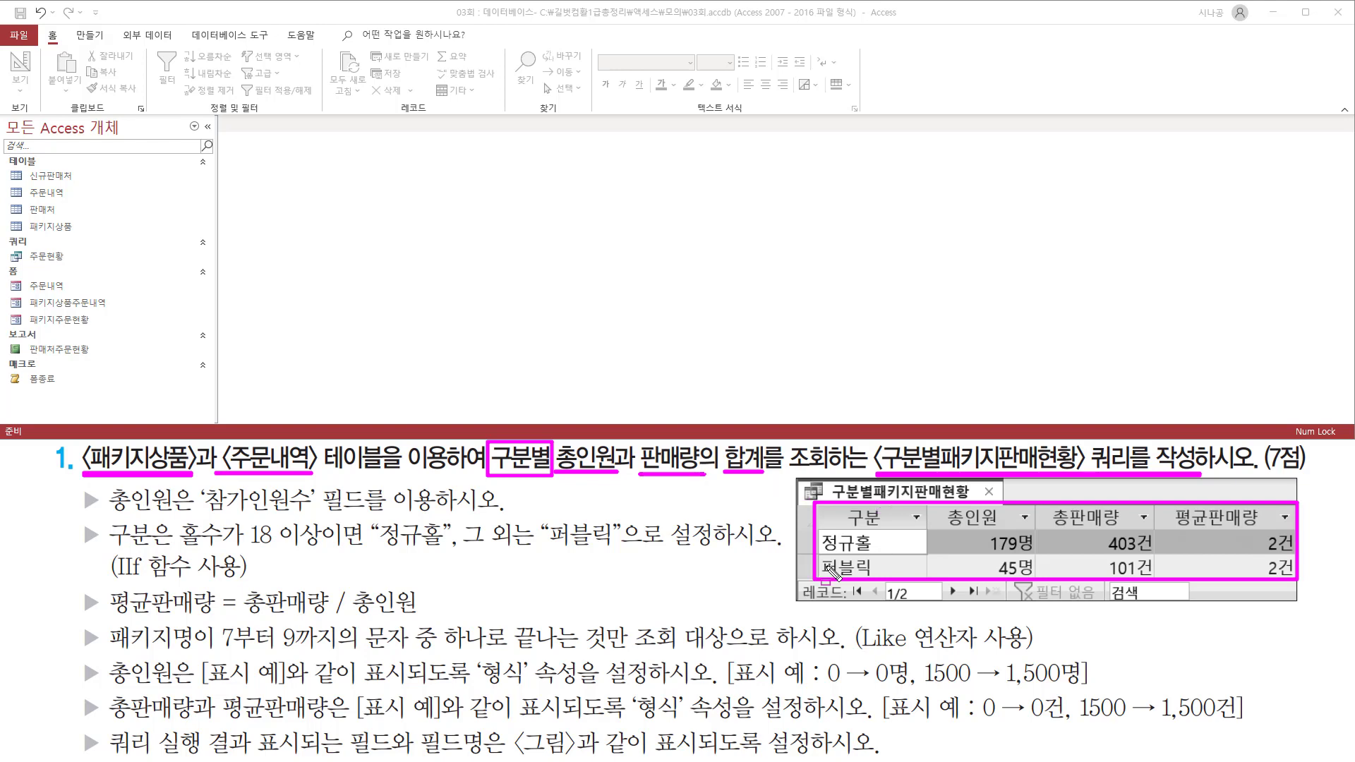
key("Escape")
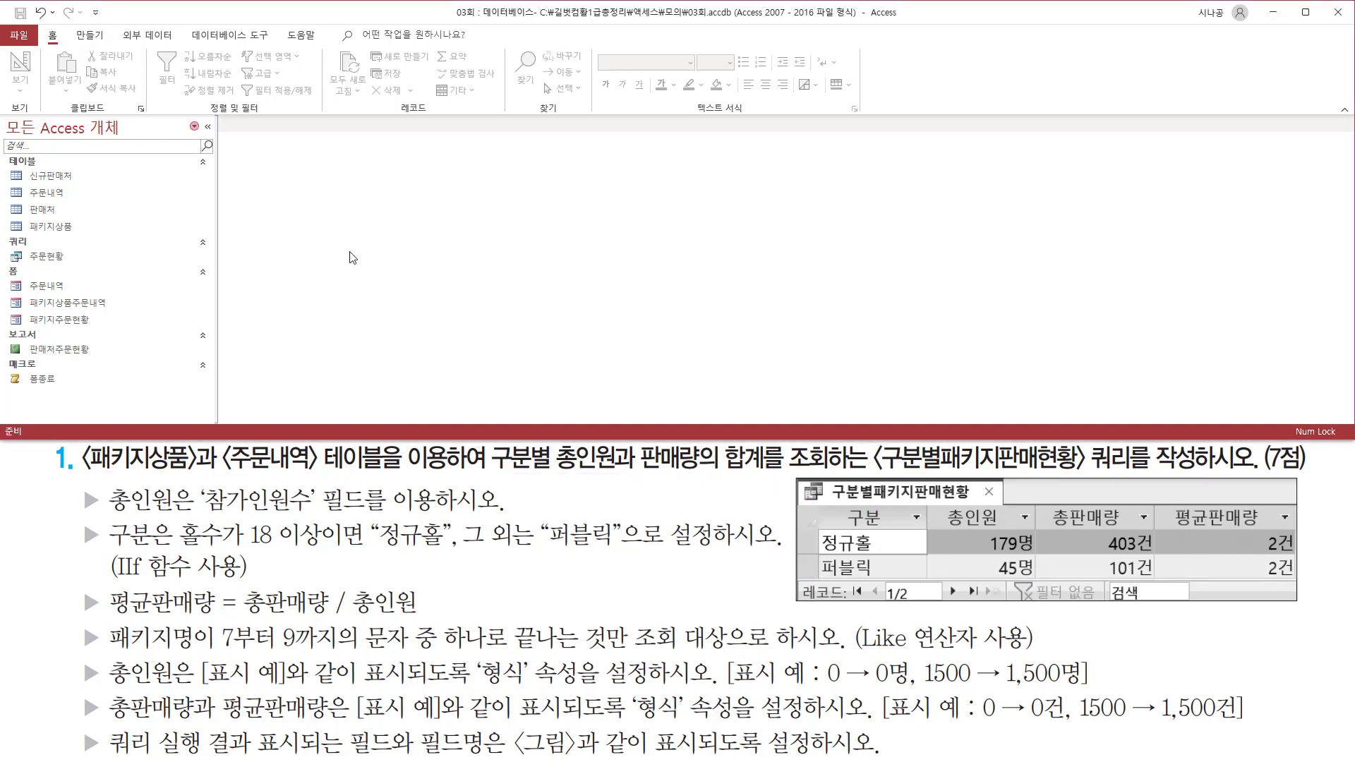
Create a new query in Design view.
left_click(90, 37)
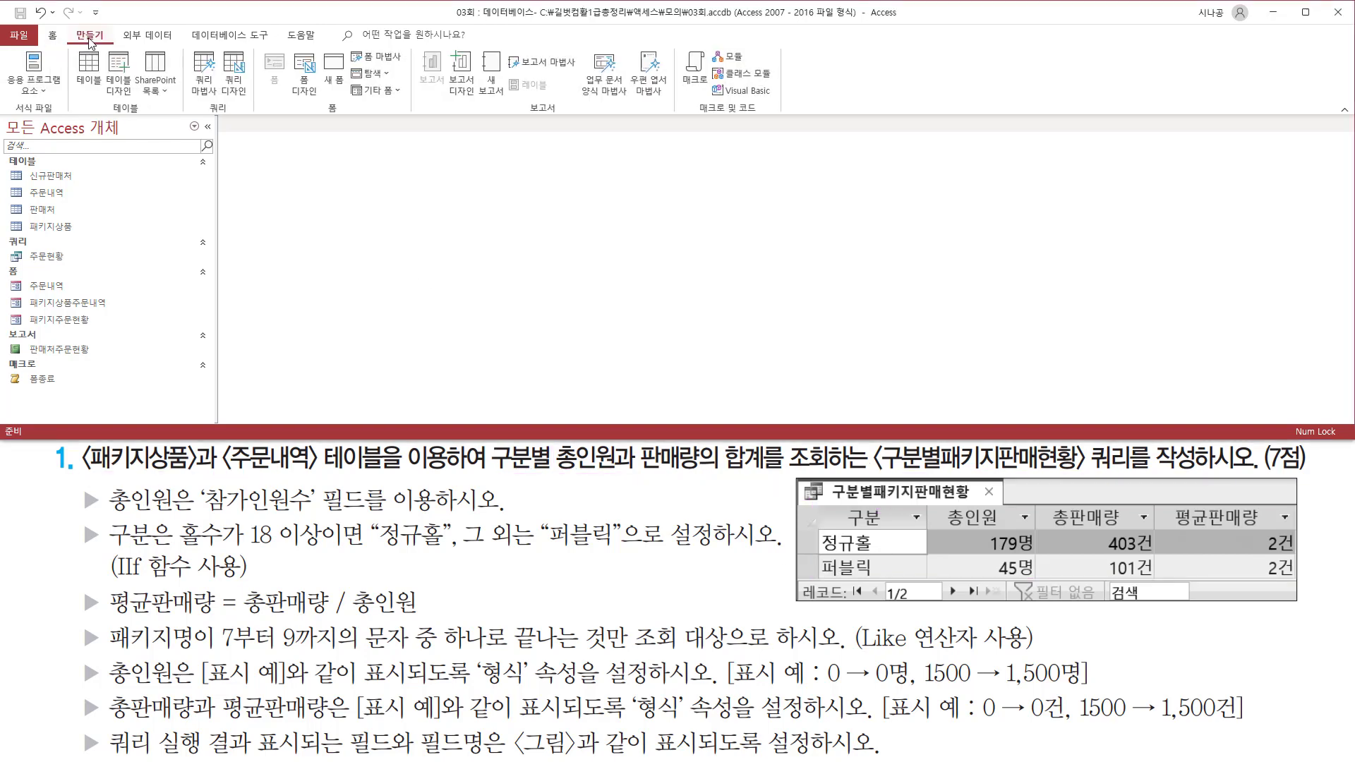
left_click_drag(203, 114, 232, 113)
left_click_drag(218, 48, 251, 103)
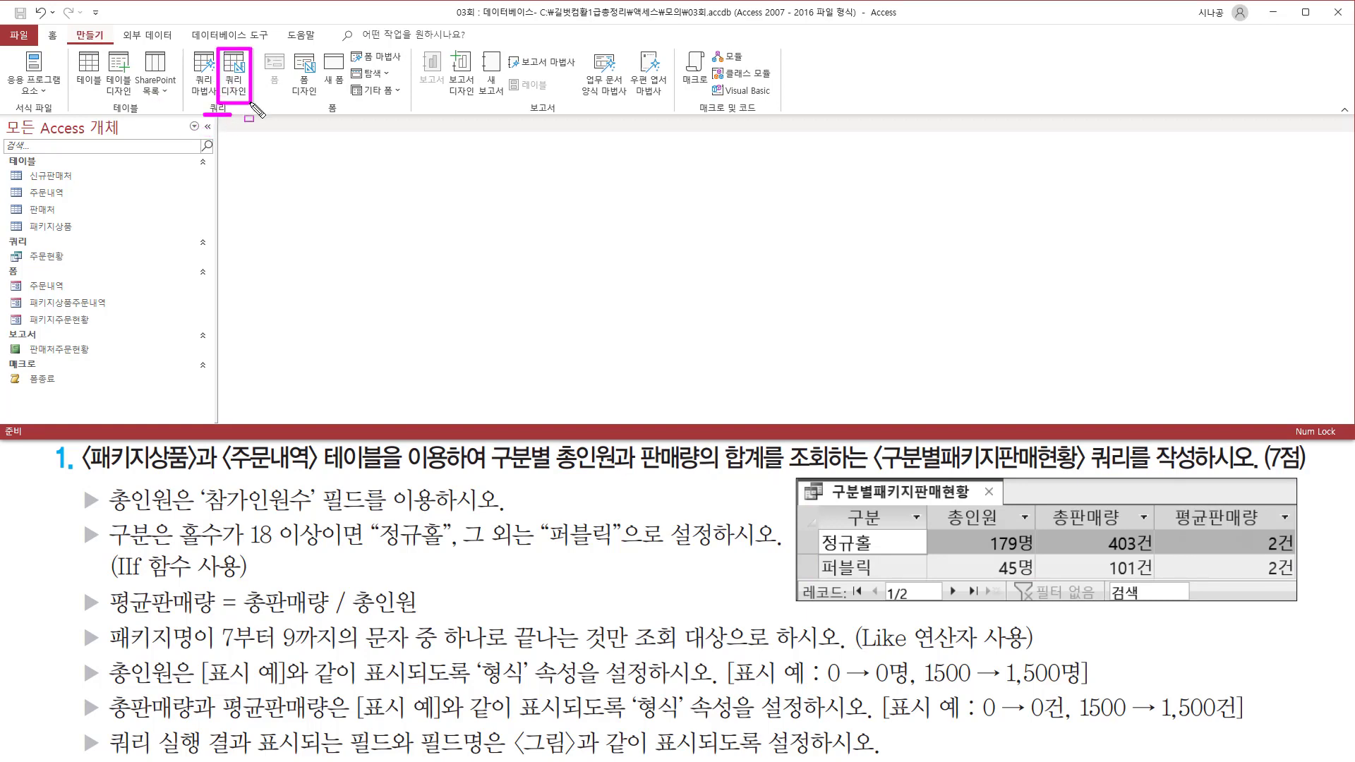
left_click(239, 66)
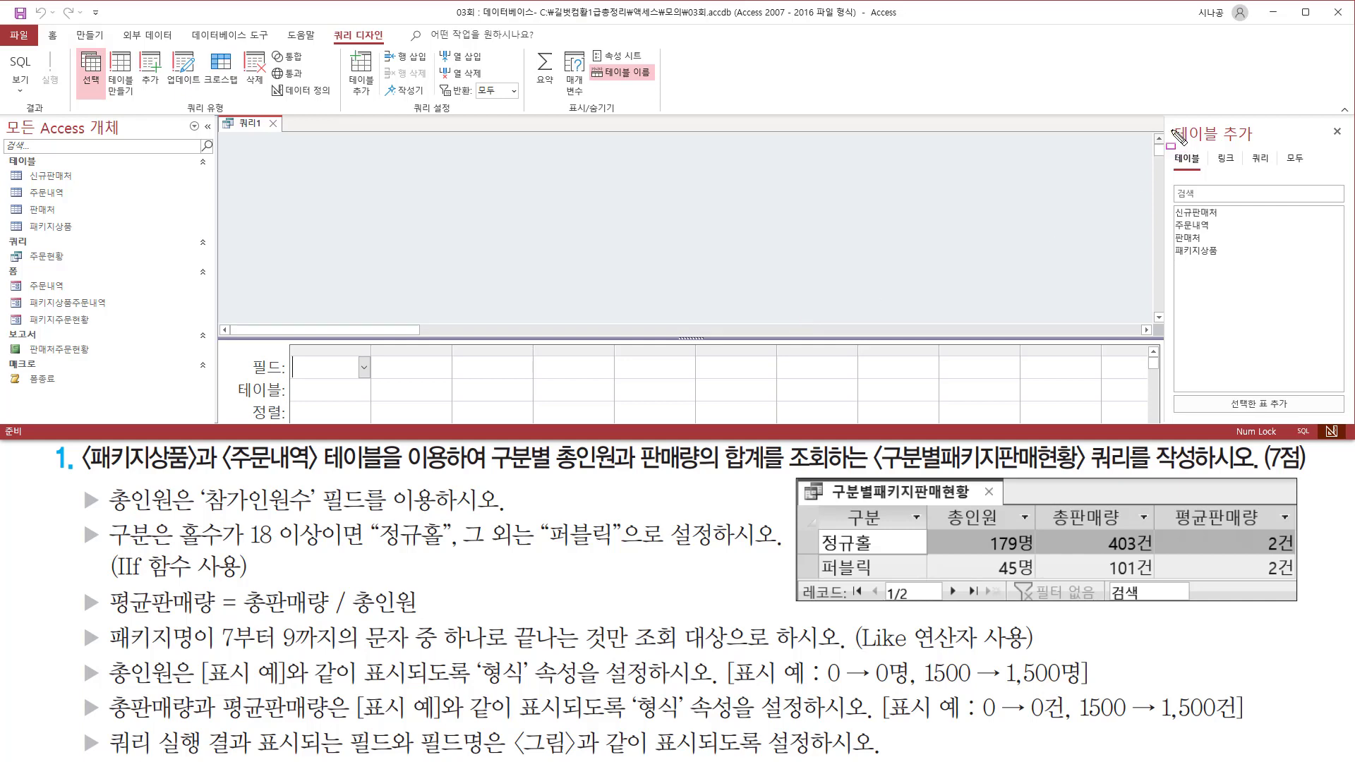
Add the 패키지상품 and 주문내역 tables to the query, then enlarge the design grid area.
left_click_drag(1169, 122, 1263, 149)
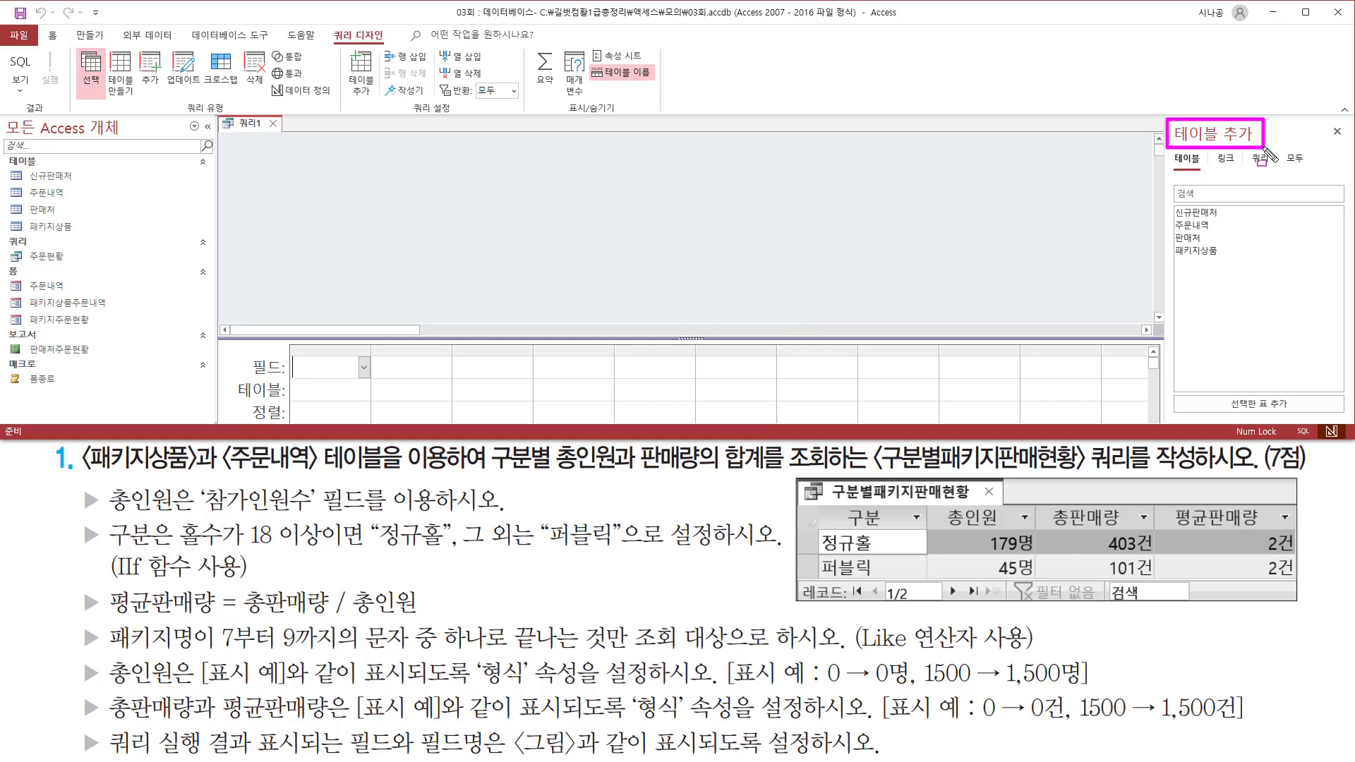
left_click_drag(79, 475, 393, 477)
key("Escape")
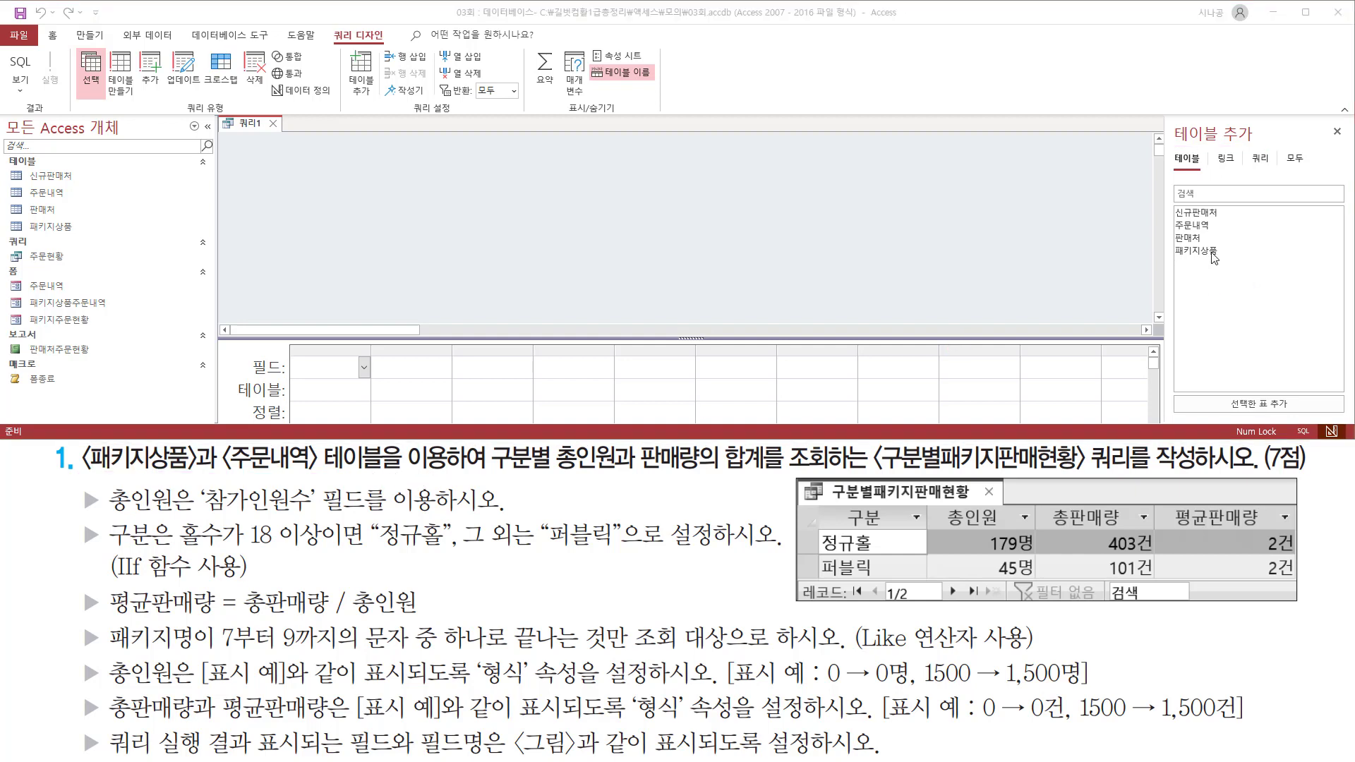
left_click(1205, 252)
double_click(1205, 252)
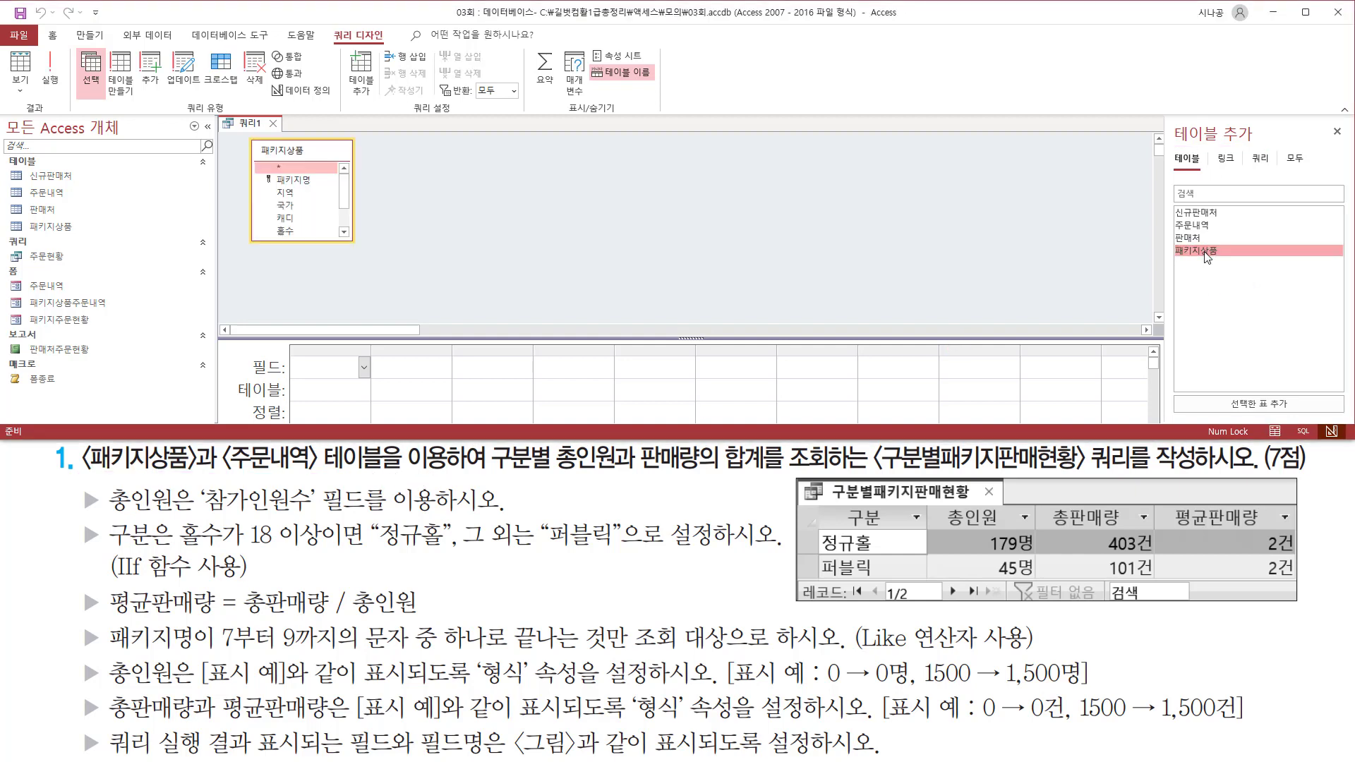
double_click(1199, 226)
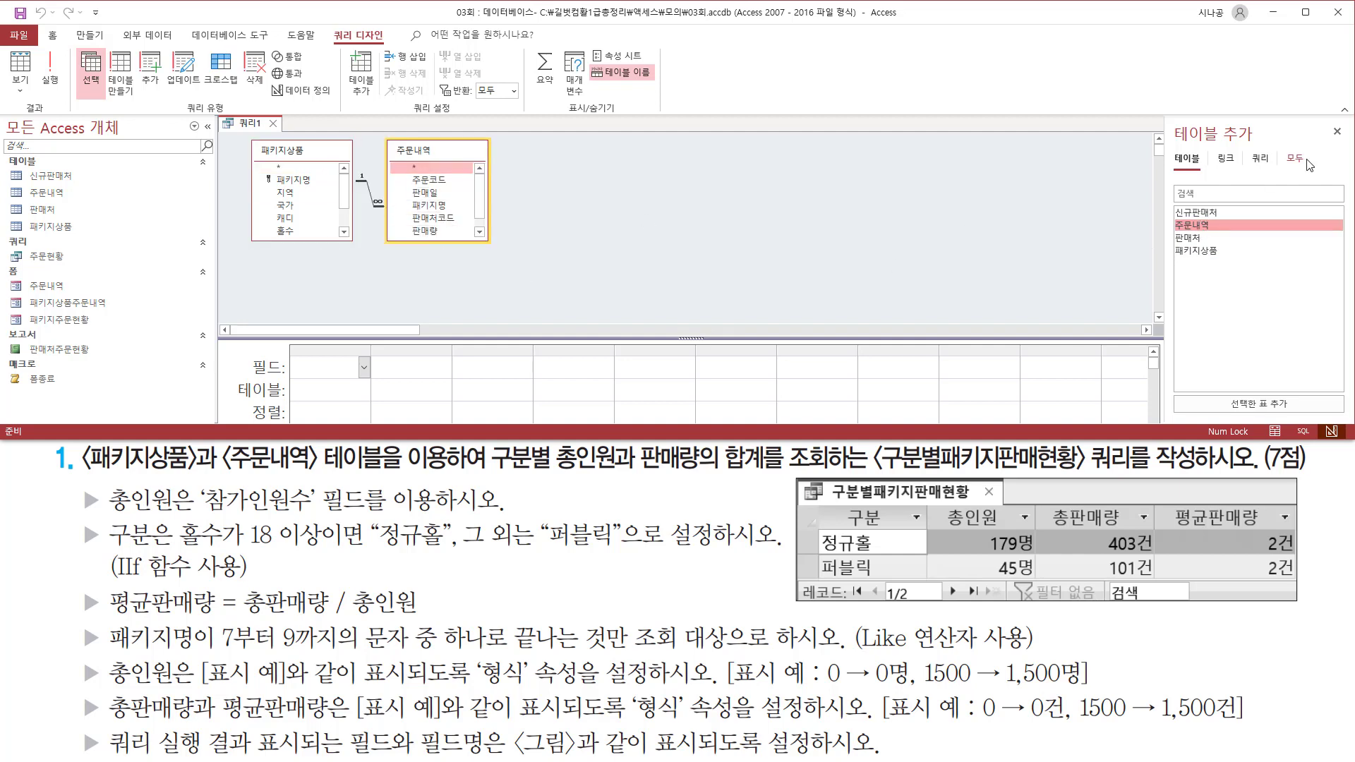
left_click(1337, 131)
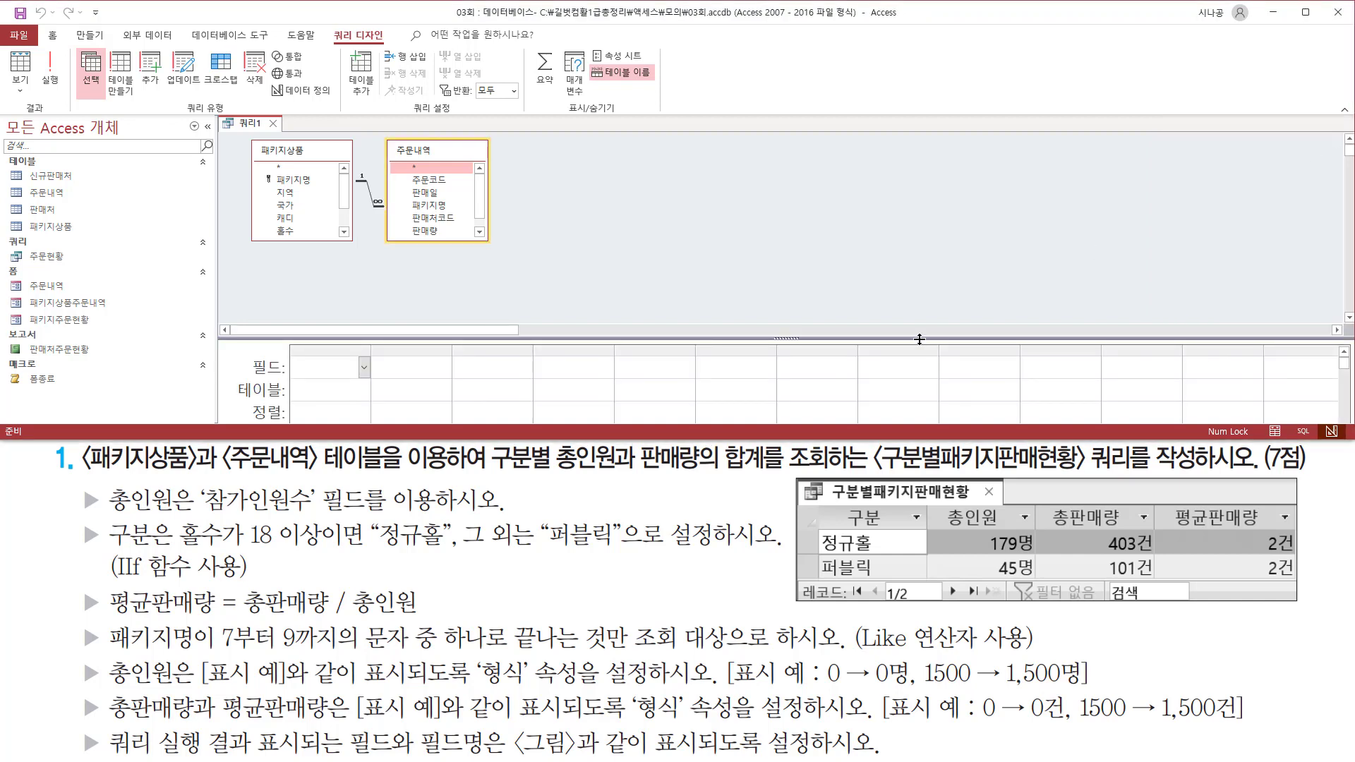
left_click_drag(919, 339, 920, 268)
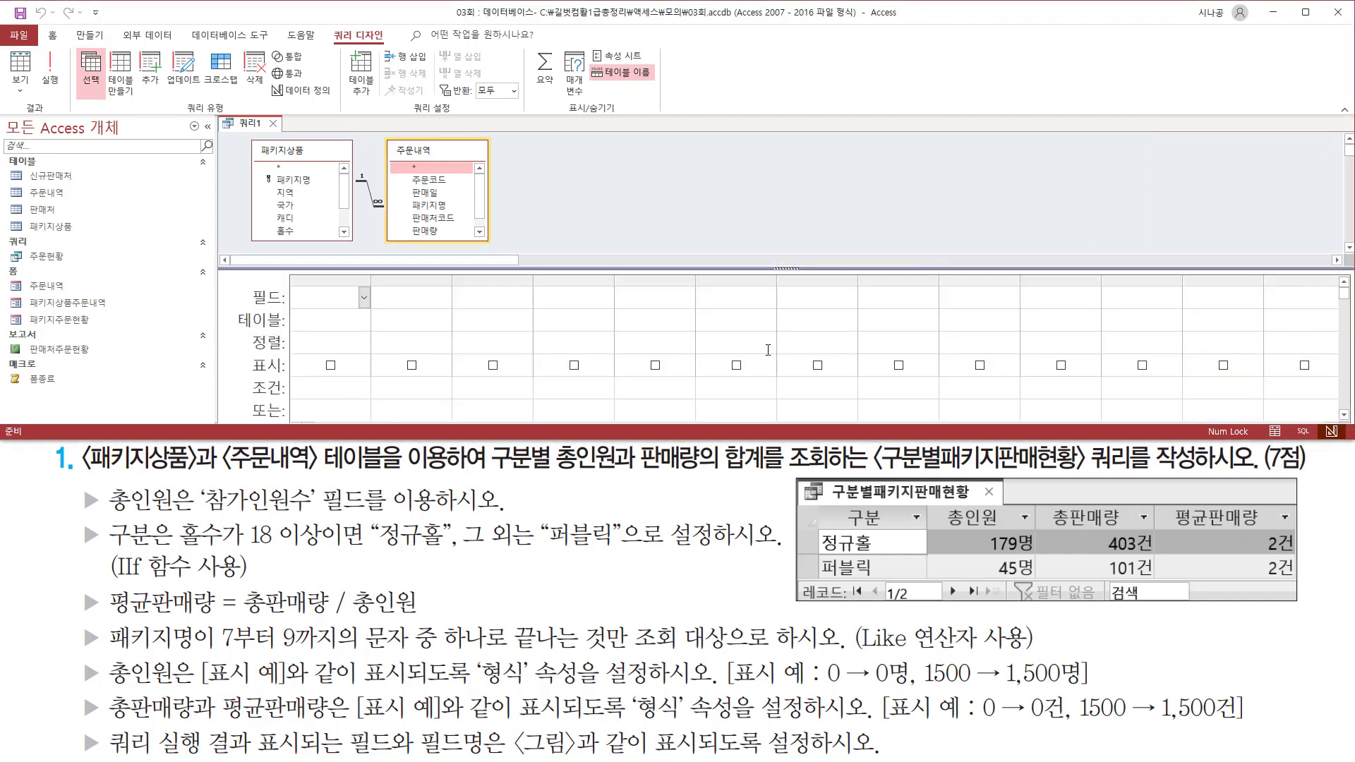
left_click_drag(841, 504, 889, 530)
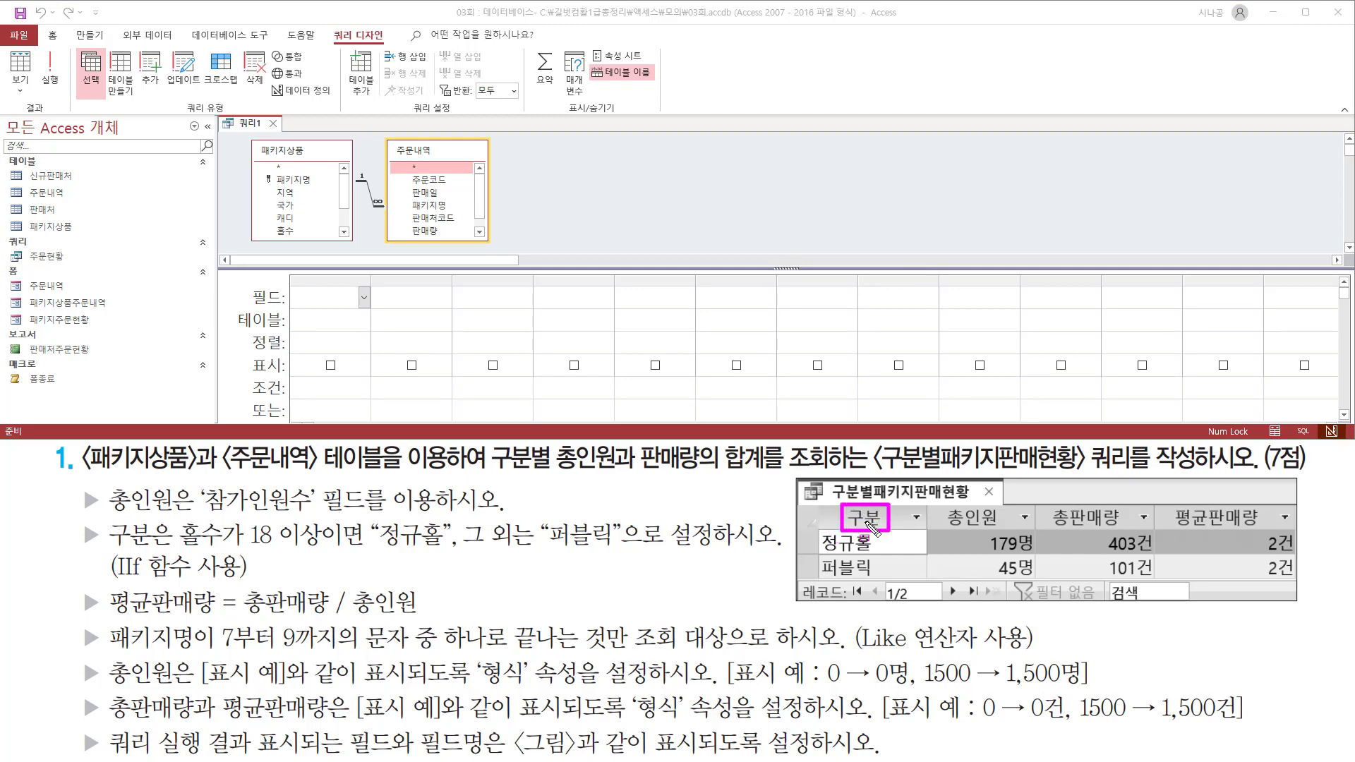
mouse_move(76, 517)
left_mouse_down()
mouse_move(101, 556)
mouse_move(190, 544)
mouse_move(612, 553)
left_mouse_up()
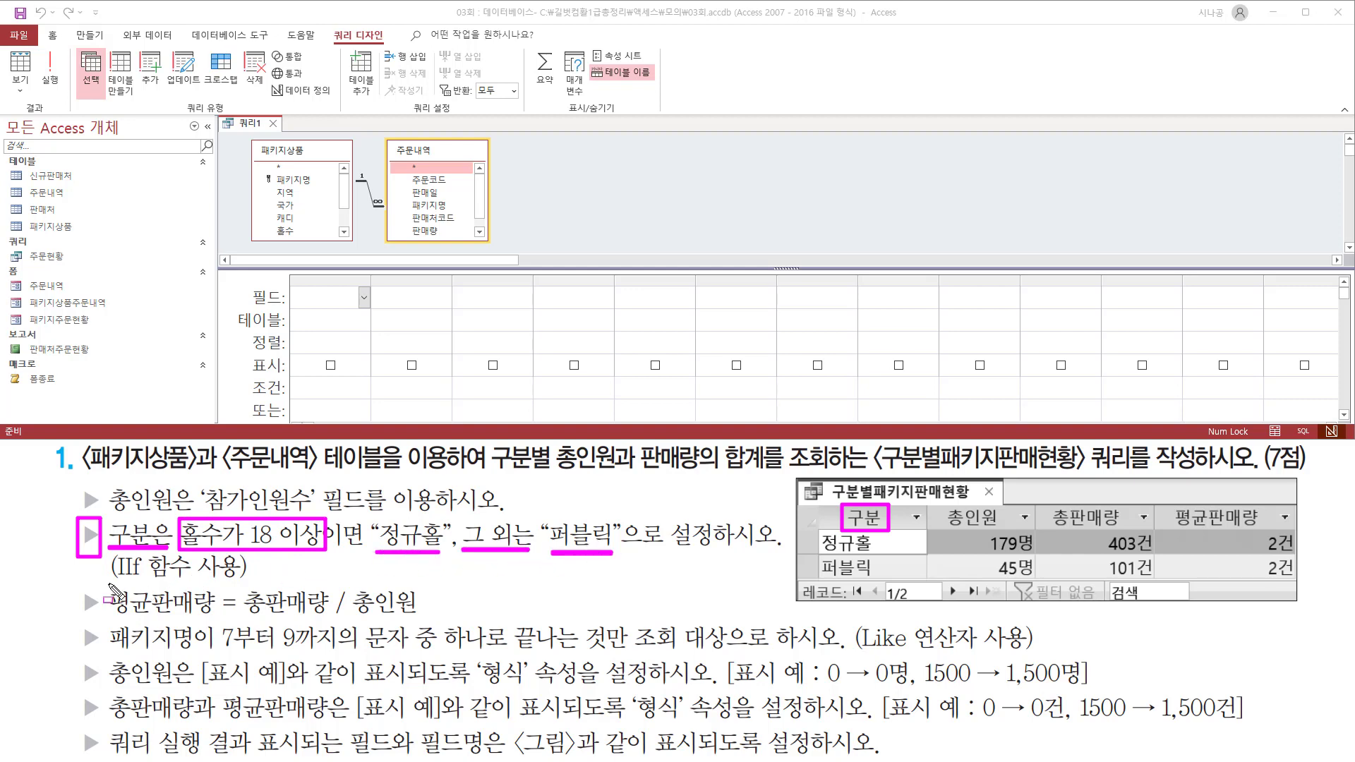
left_click_drag(112, 580, 243, 579)
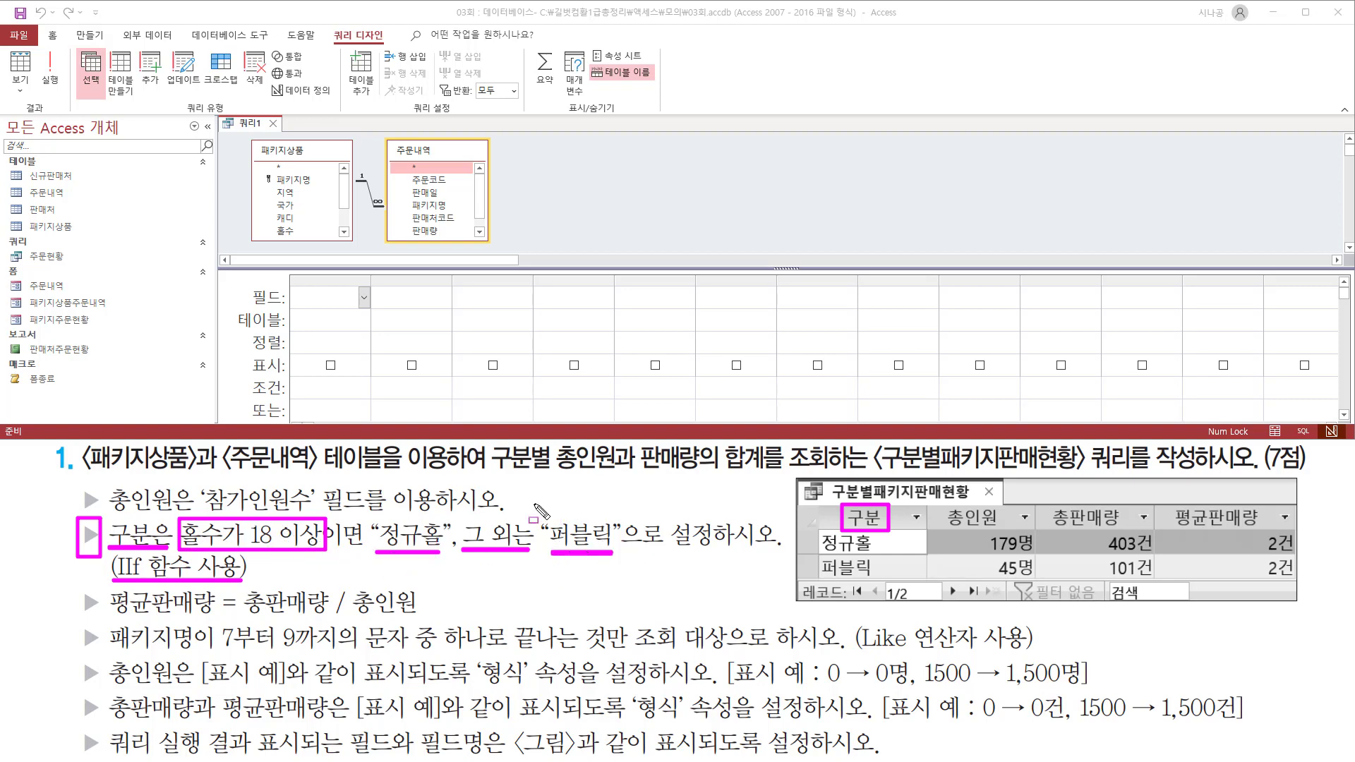
key("Escape")
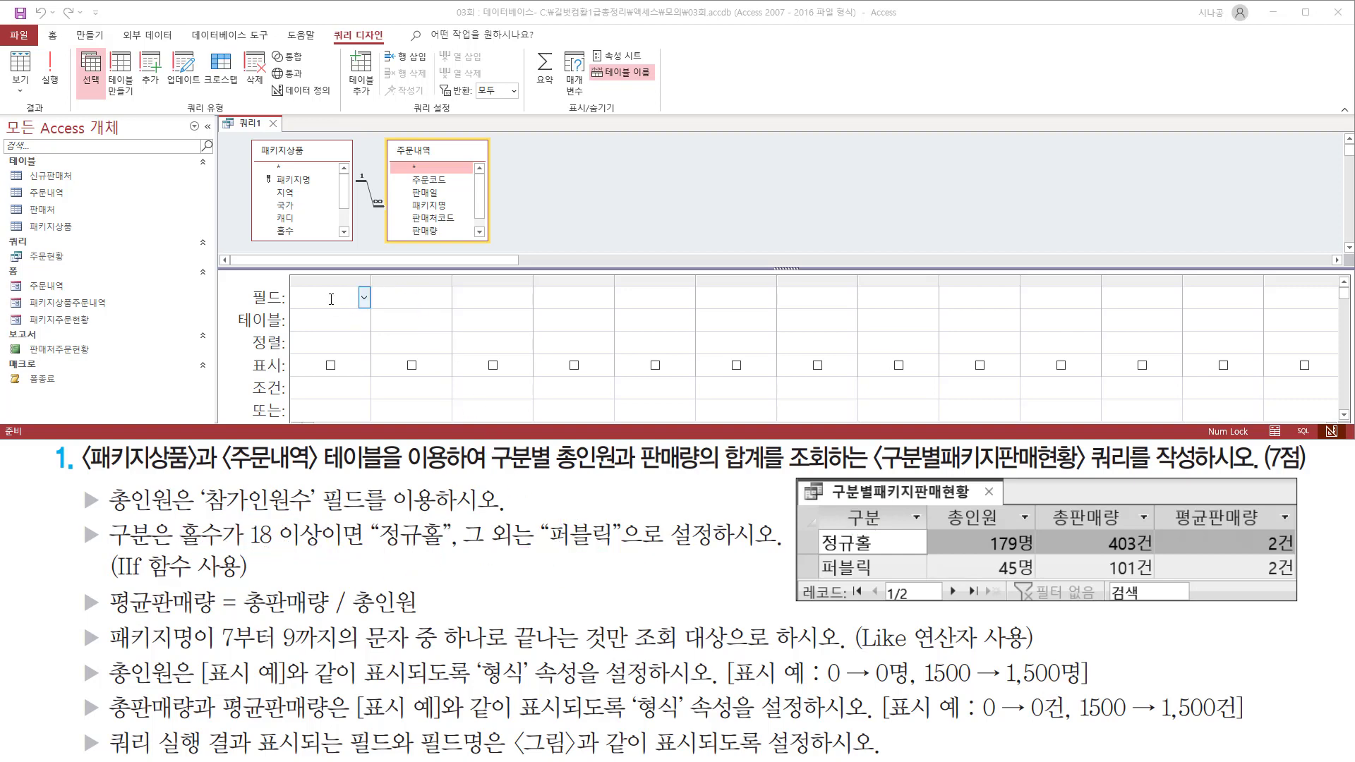
Enter the calculated field 구분: IIf([홀수]>=18,"정규홀","퍼블릭") in the first query column and widen the column to fit.
left_click(353, 297)
left_click_drag(371, 280, 485, 280)
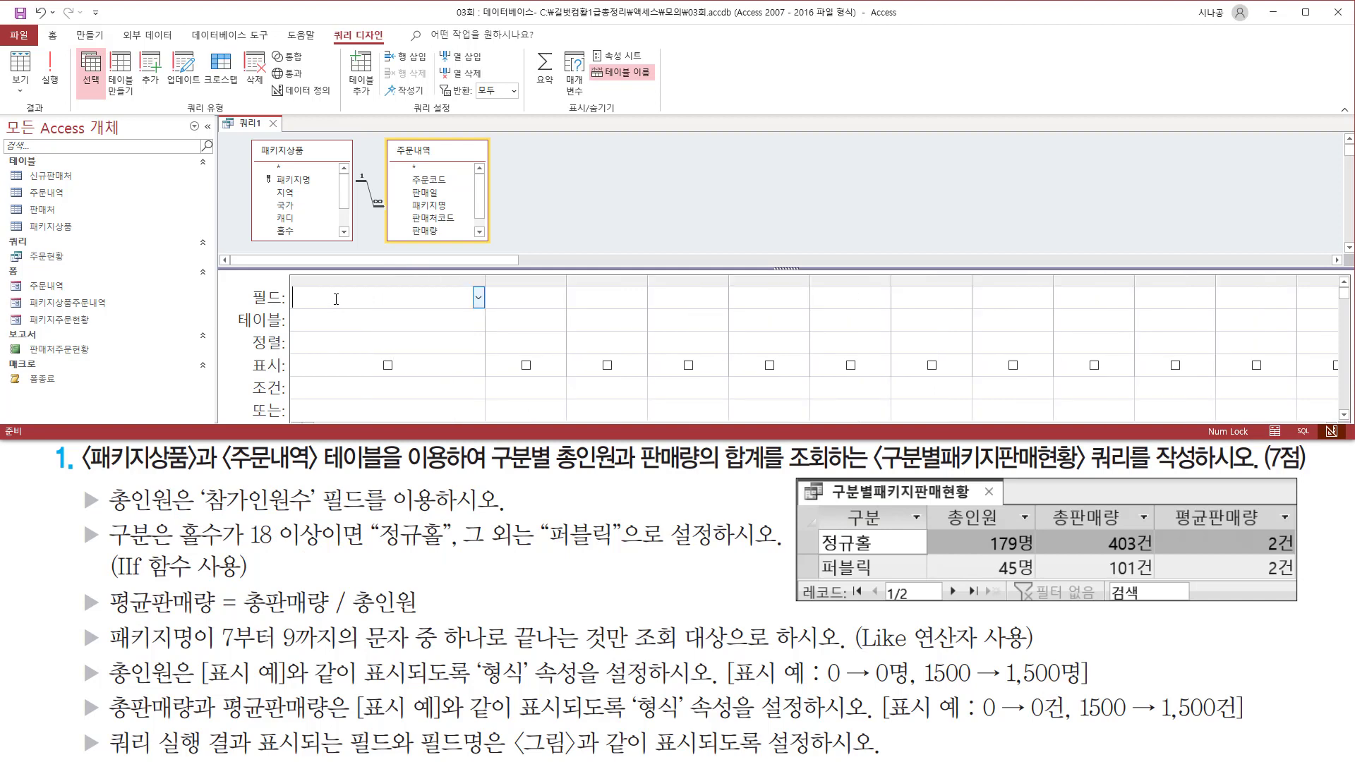
type("rnq")
key("BackSpace")
key("BackSpace")
key("BackSpace")
type("구분")
mouse_move(291, 230)
left_mouse_down()
mouse_move(277, 231)
mouse_move(360, 495)
mouse_move(226, 568)
mouse_move(237, 547)
mouse_move(337, 554)
left_mouse_up()
key("Escape")
type("홀수")
type("]>=18")
type(", \"정ㄱ")
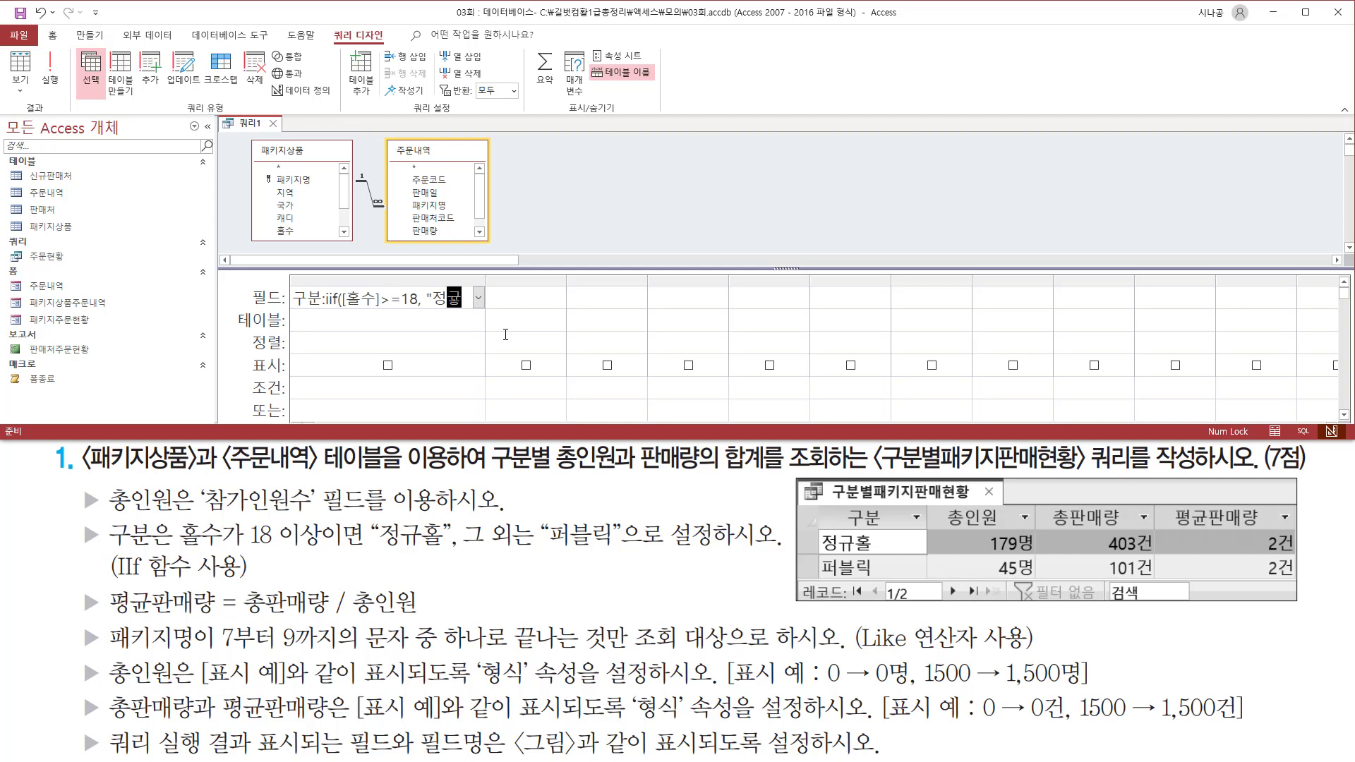
type("규홀\",")
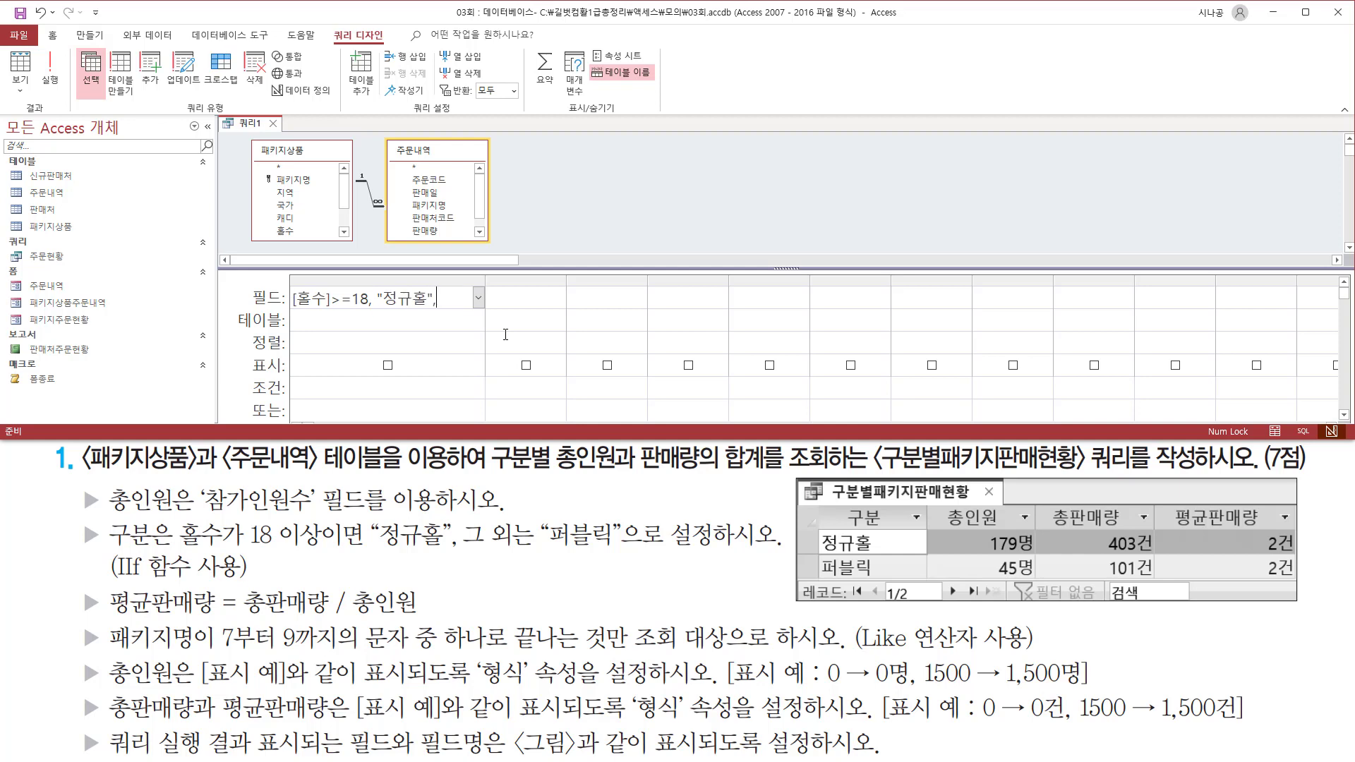
type("\"퍼블리")
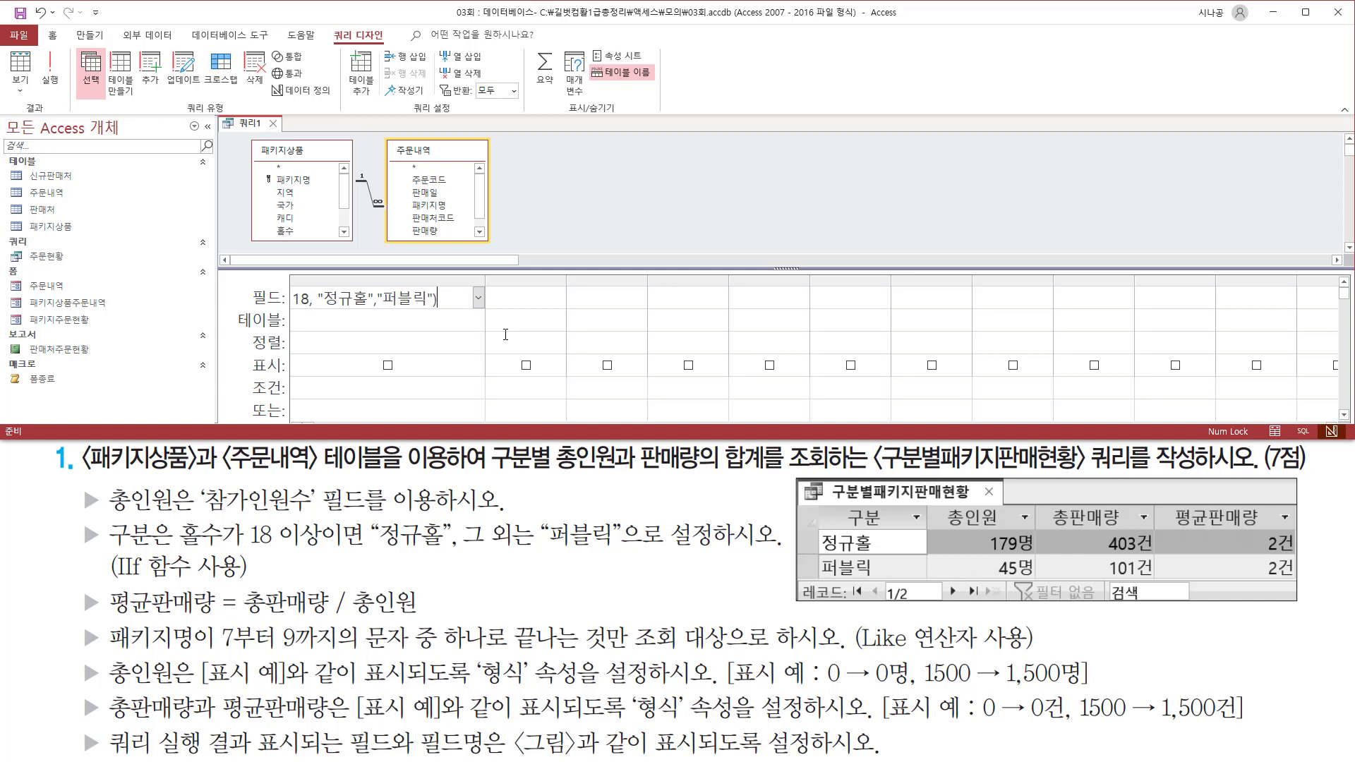
left_click(458, 322)
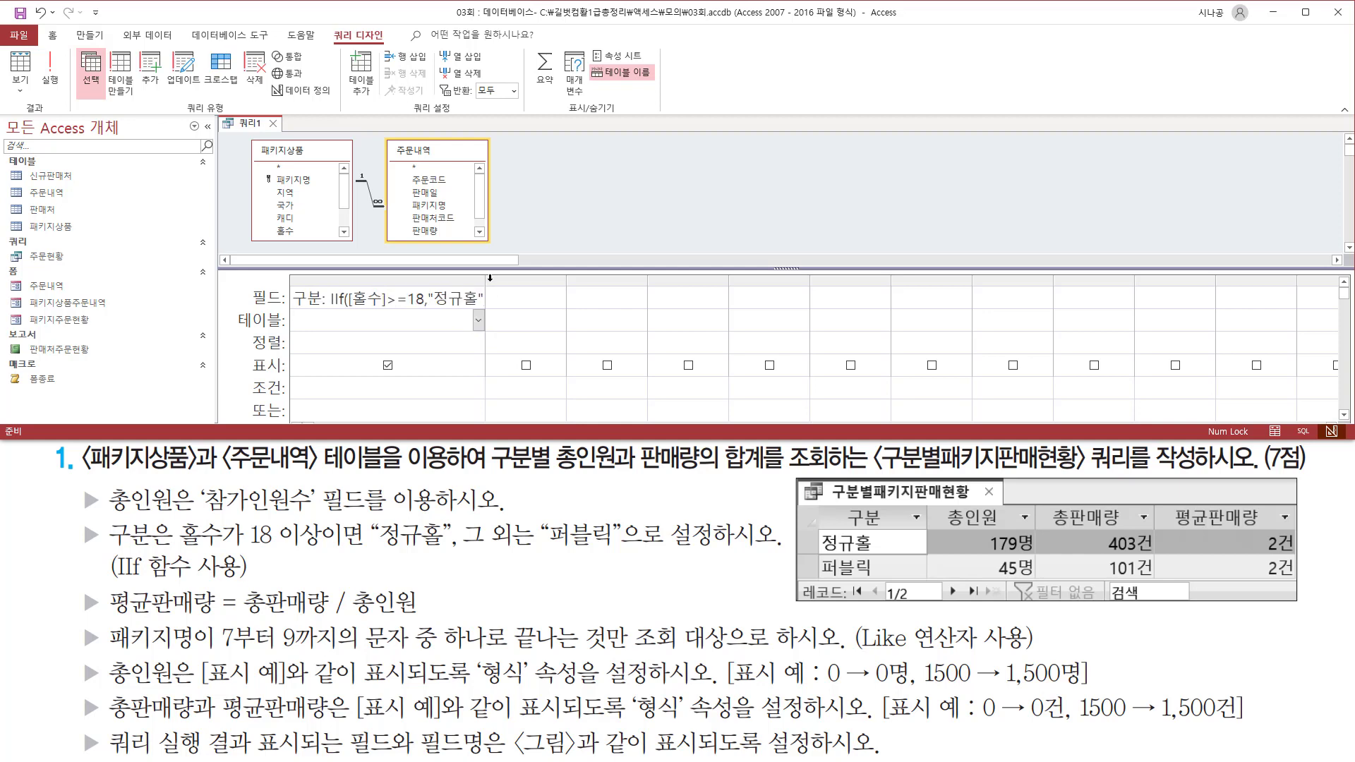
double_click(486, 280)
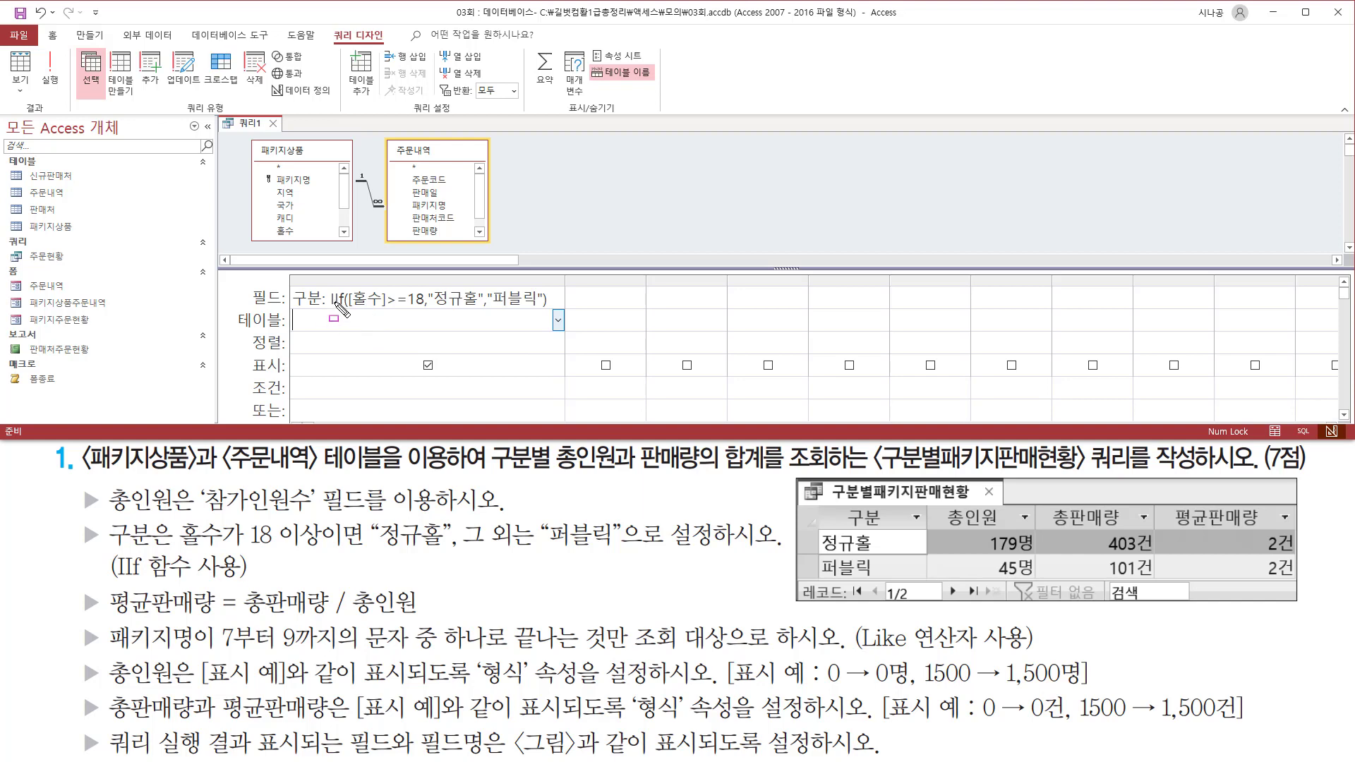
left_click_drag(346, 308, 543, 311)
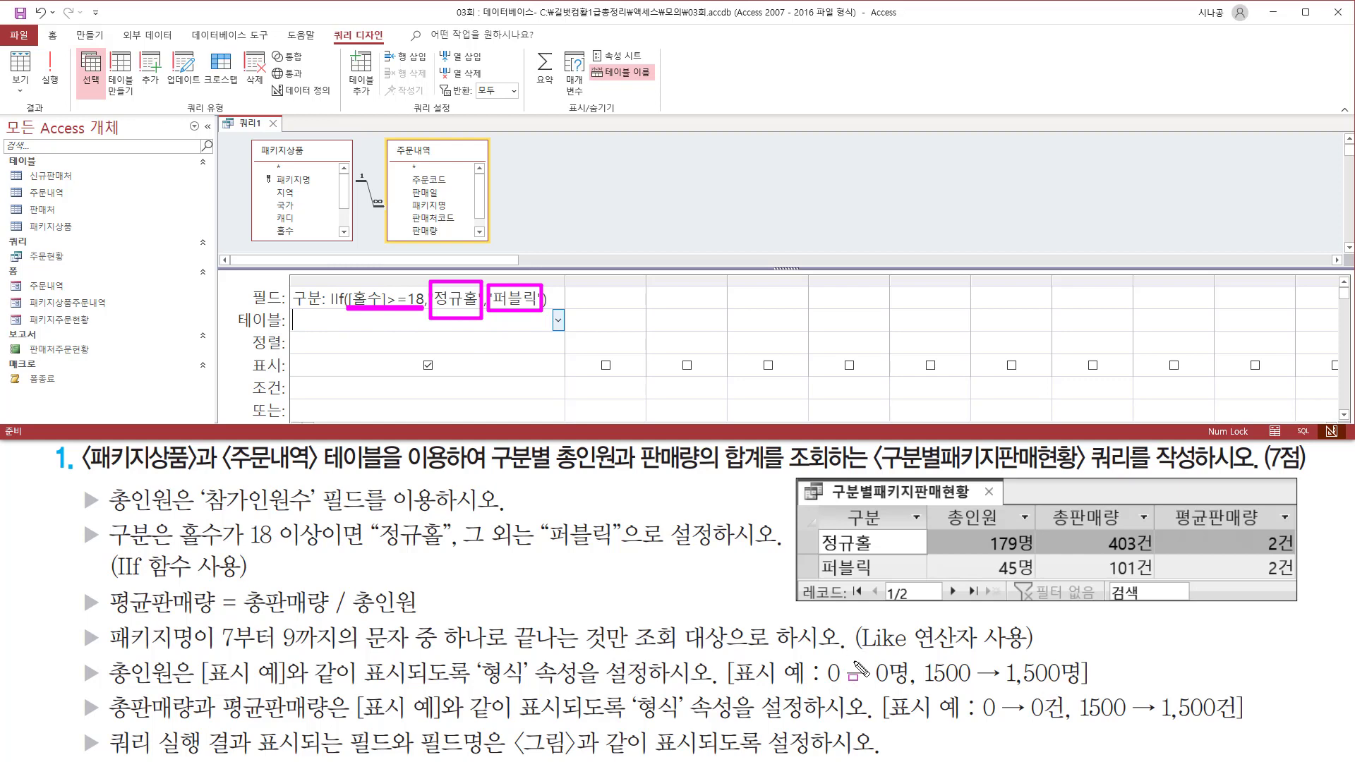
key("e")
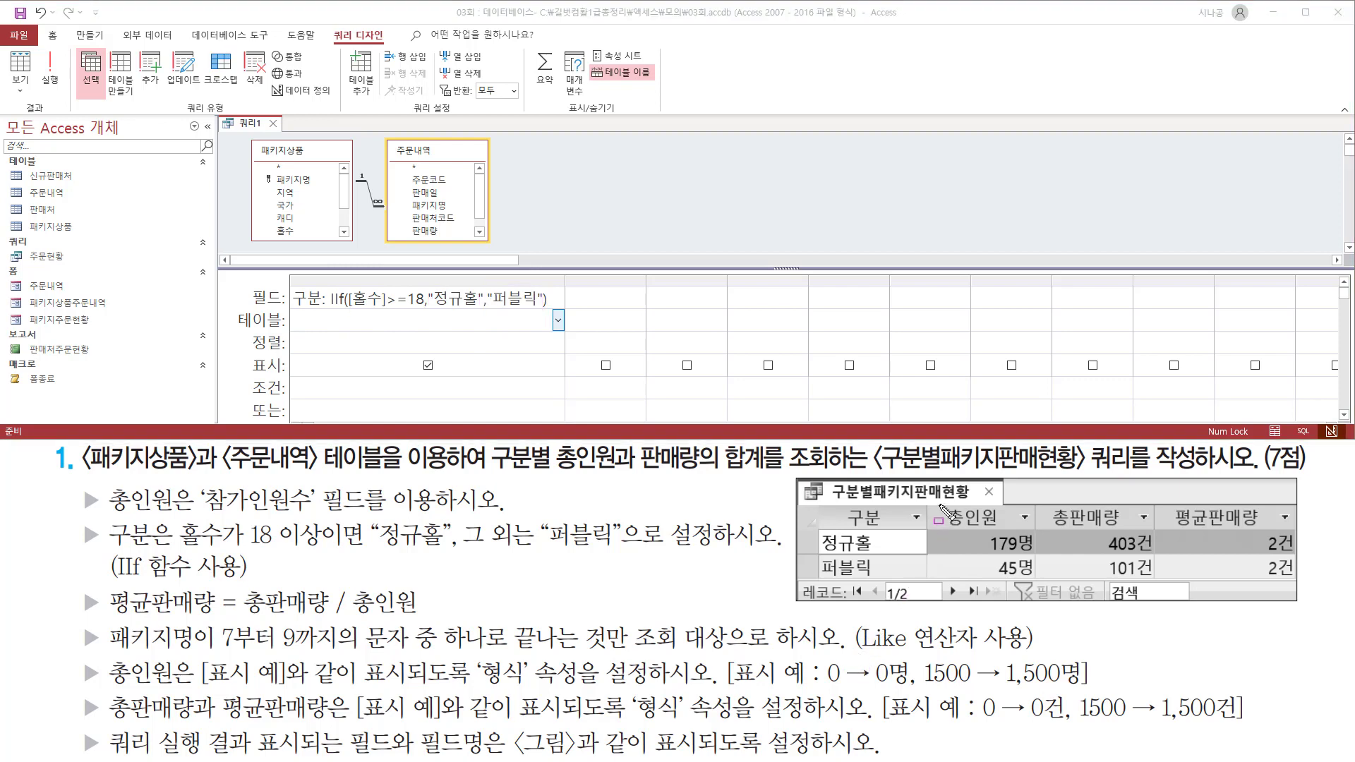
left_click_drag(939, 531, 1007, 530)
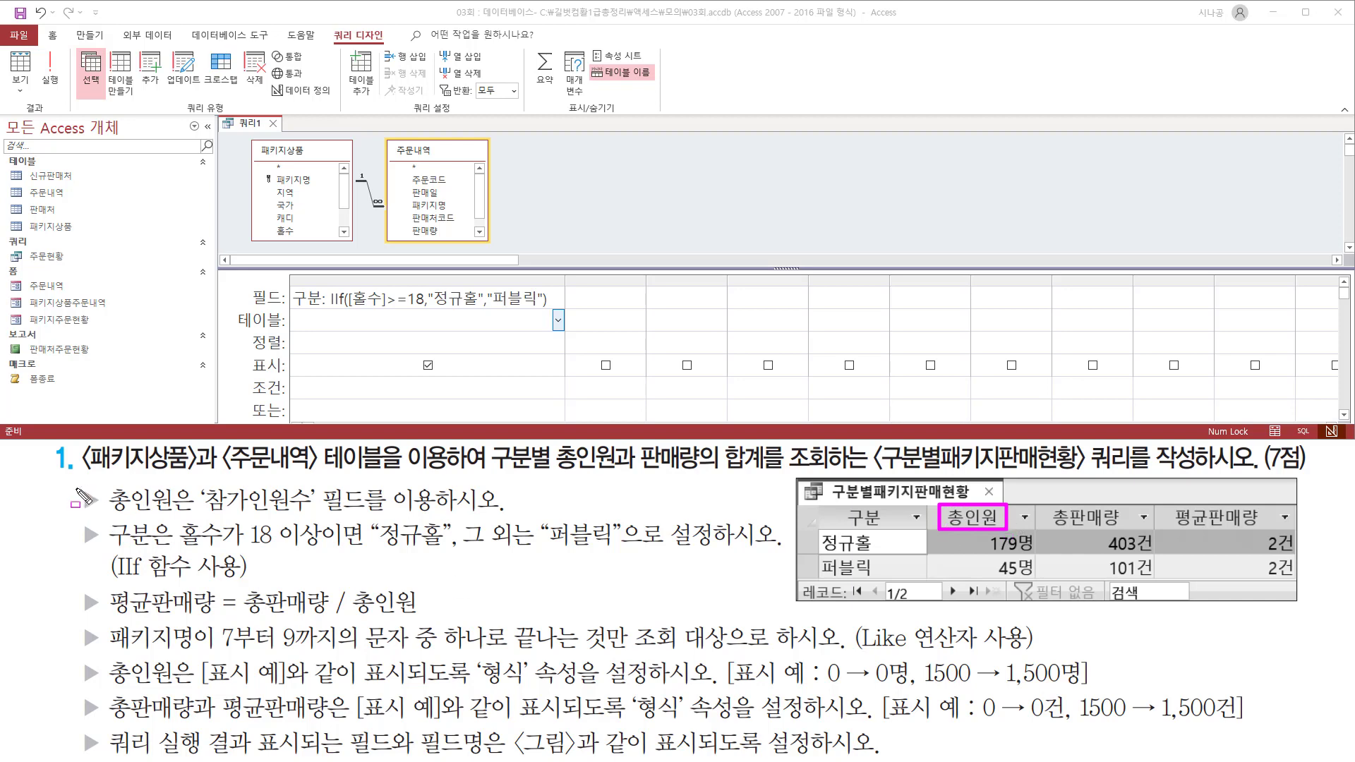
mouse_move(75, 487)
left_mouse_down()
mouse_move(102, 512)
mouse_move(347, 514)
left_mouse_up()
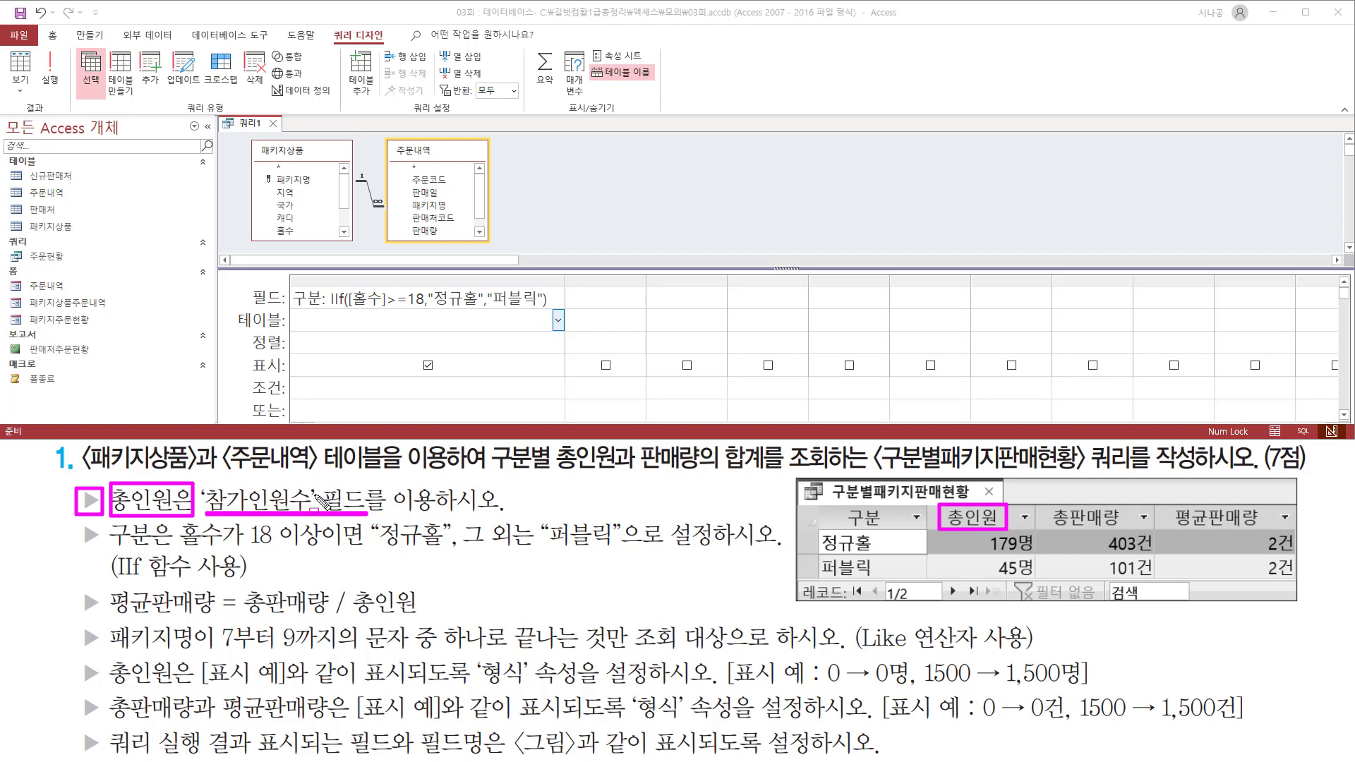
key("Escape")
Add the 참가인원수 field from 주문내역 as the second query column and fit its width.
left_click(479, 231)
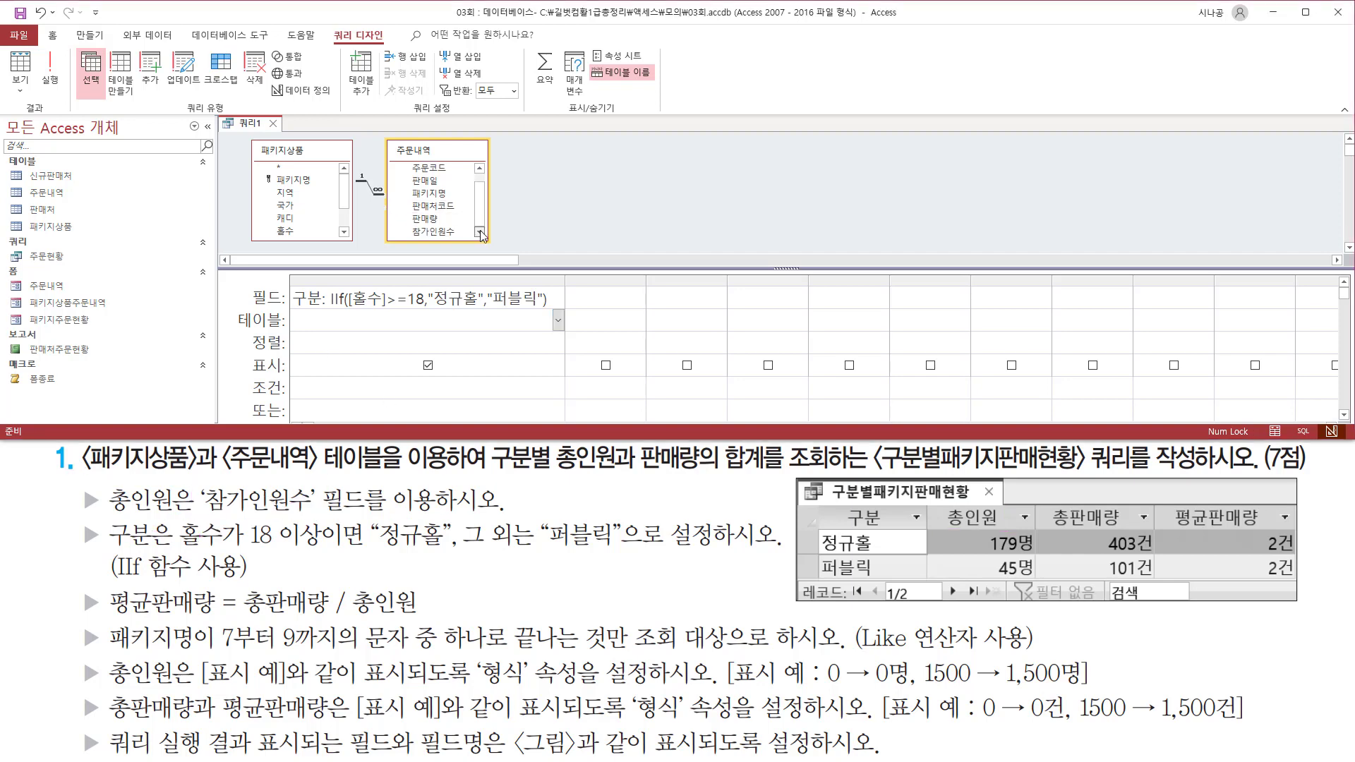
left_click_drag(393, 142, 436, 156)
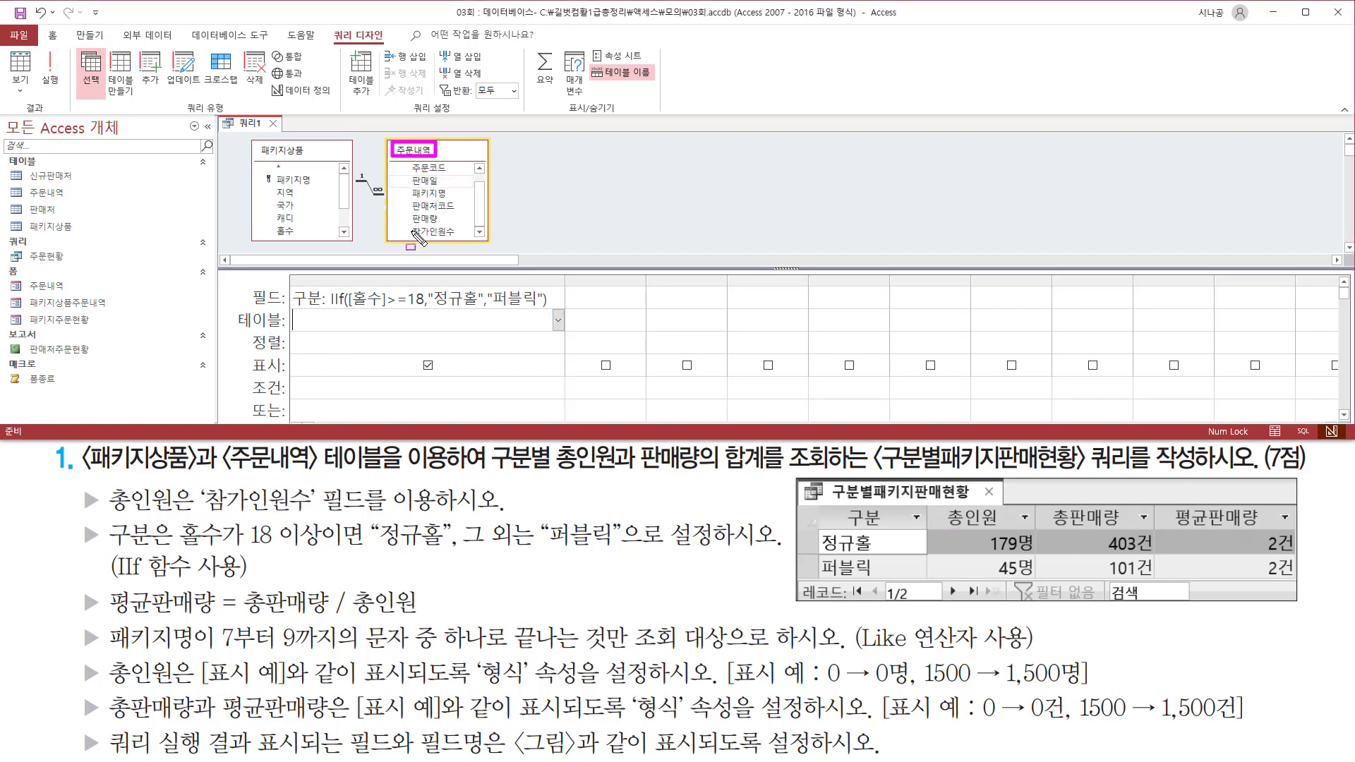
left_click_drag(405, 225, 469, 240)
key("Escape")
left_click(433, 231)
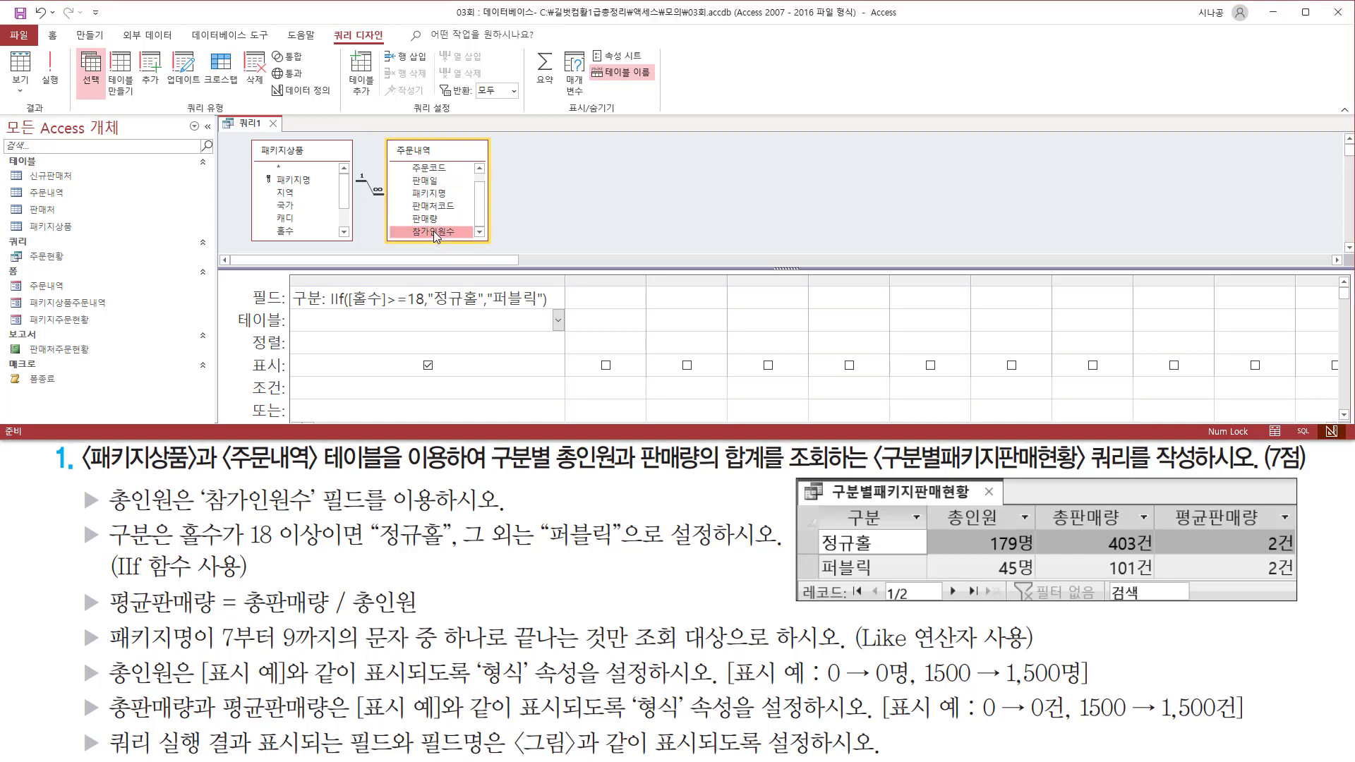
double_click(433, 231)
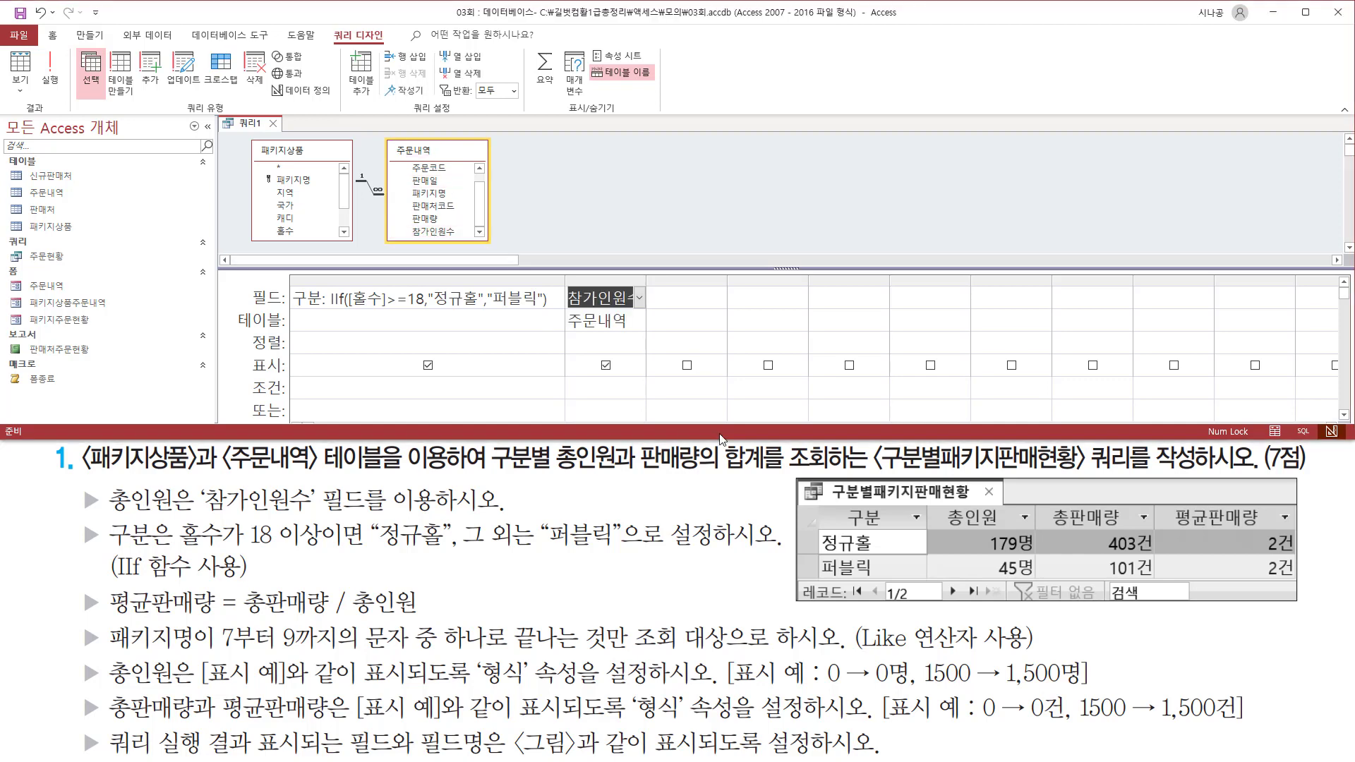
double_click(645, 280)
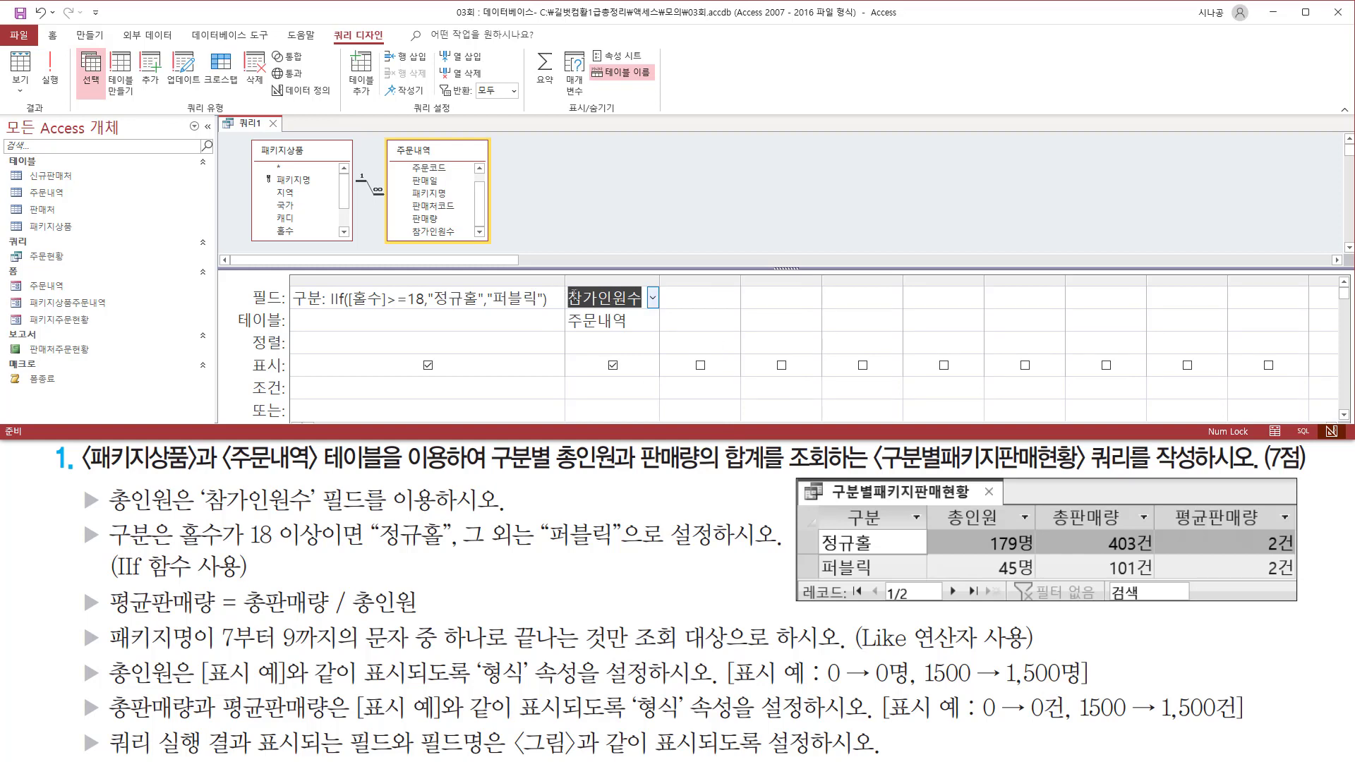
Give the 참가인원수 column the alias 총인원 and fit the column width.
left_click(569, 299)
type("총인ㅇ")
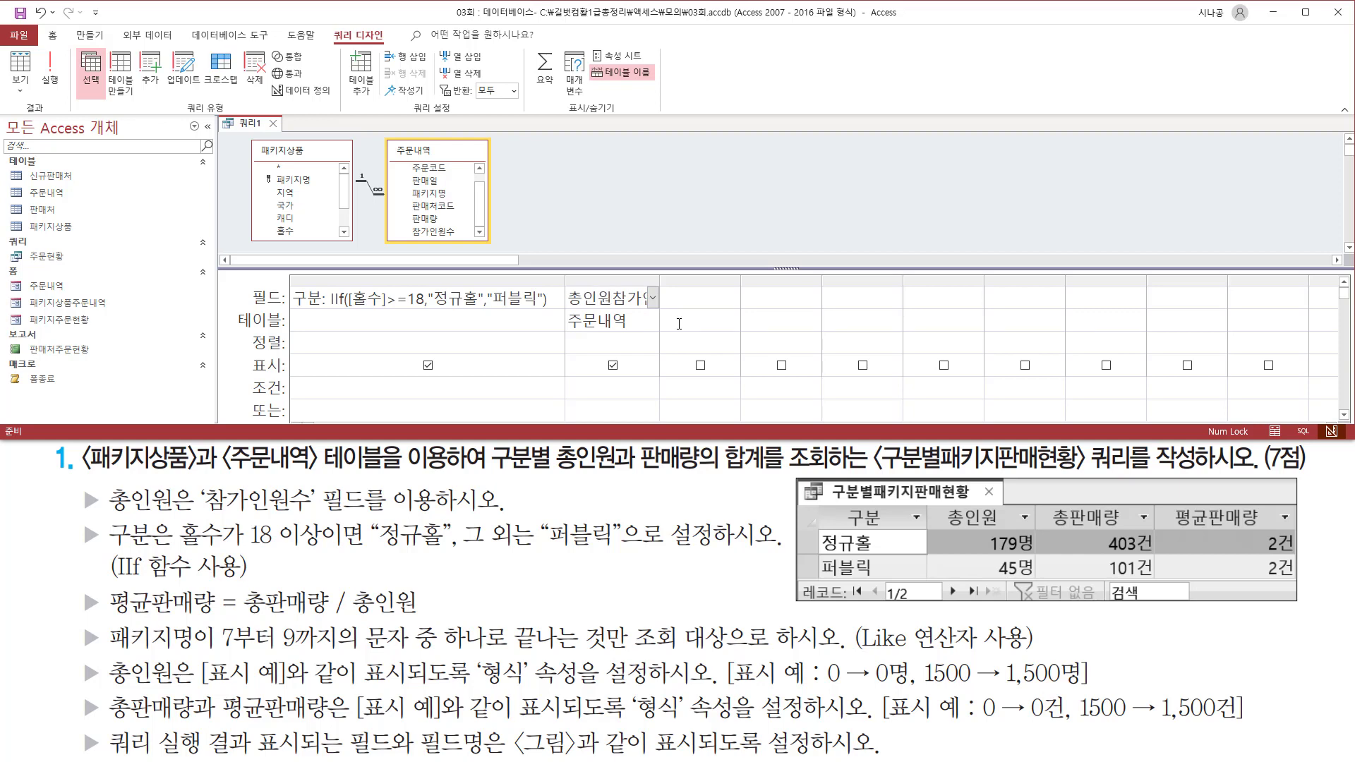
type(":")
left_click(644, 327)
double_click(660, 283)
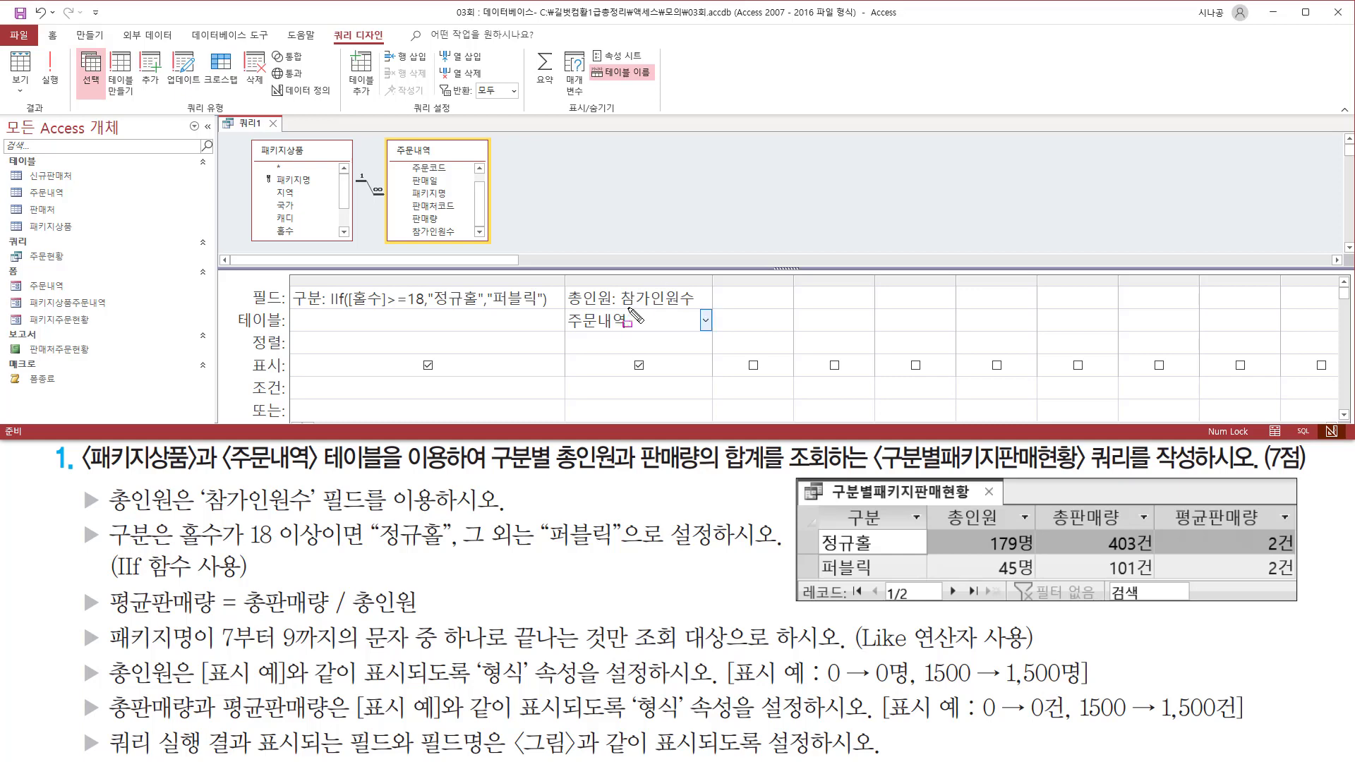
left_click_drag(621, 308, 692, 308)
left_click_drag(817, 532, 877, 556)
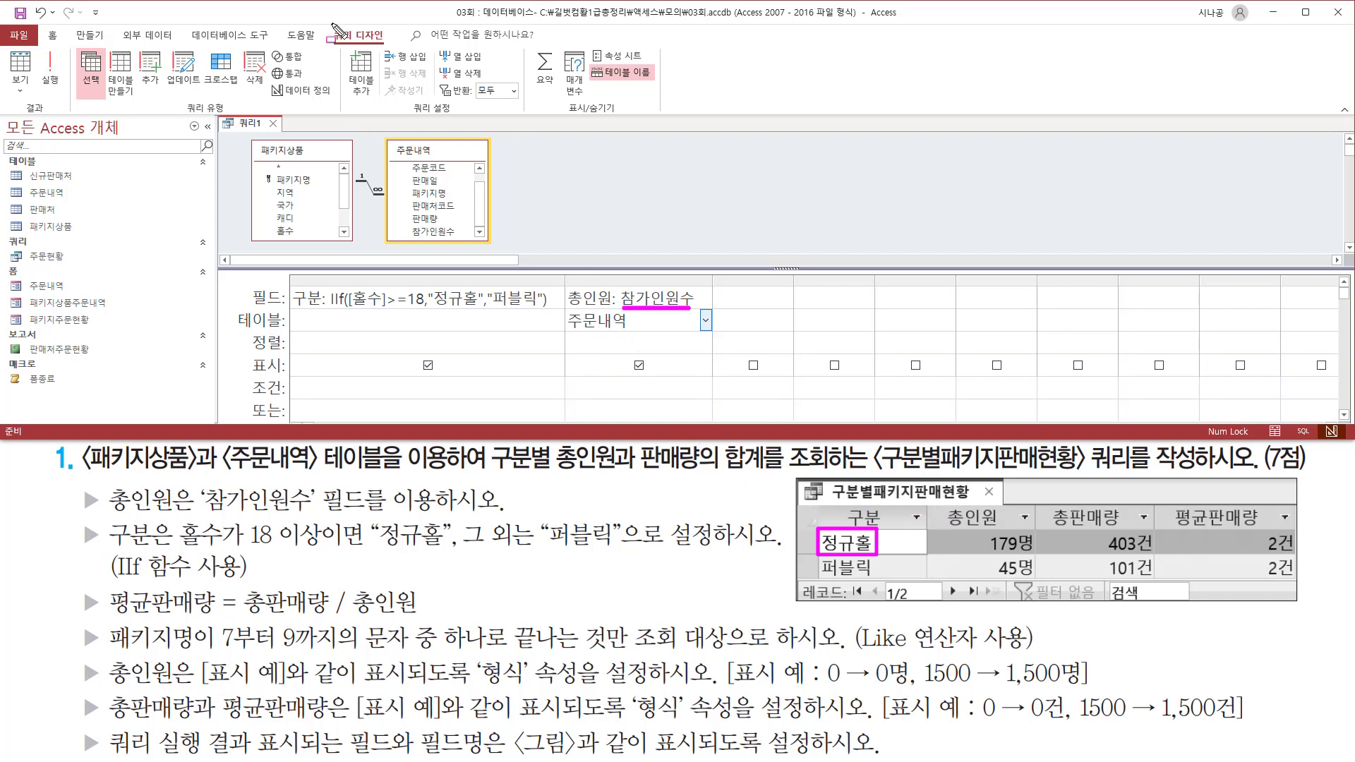
left_click_drag(329, 21, 383, 47)
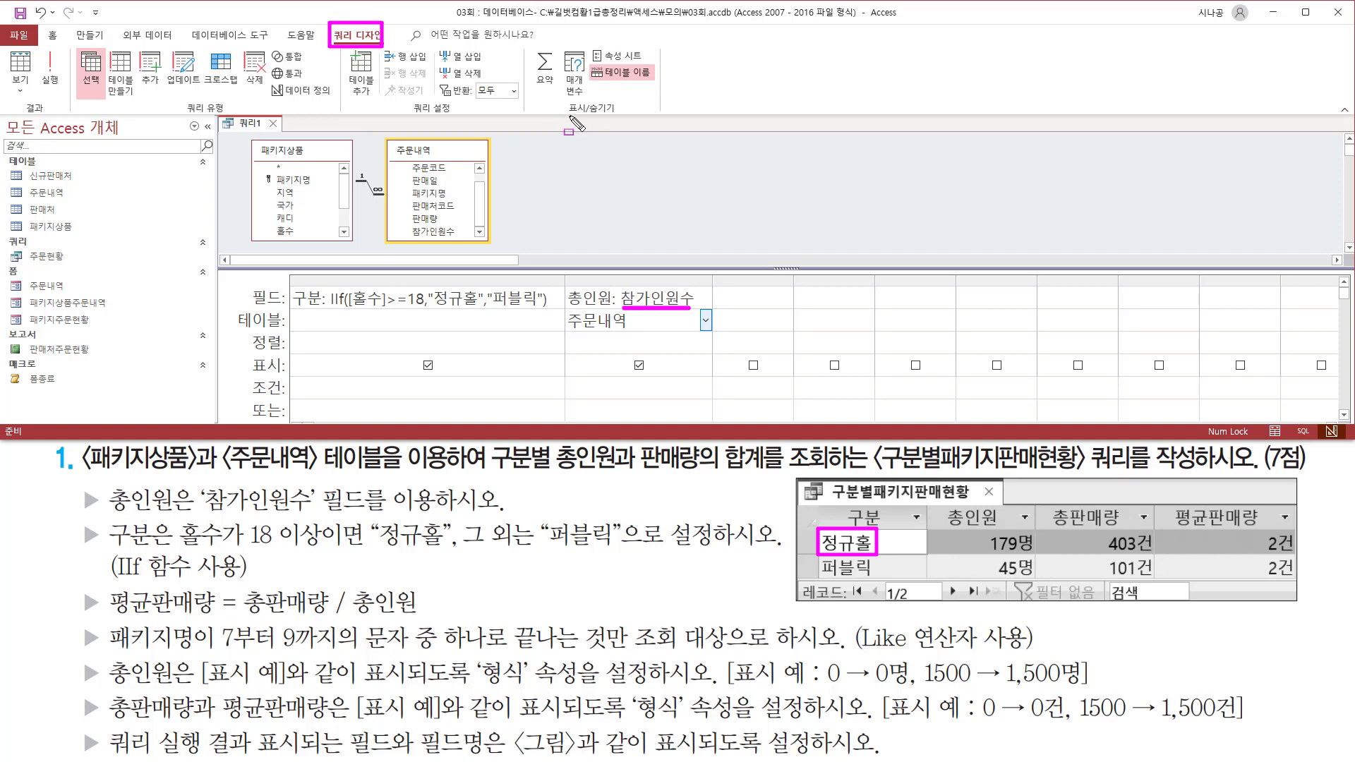
left_click_drag(520, 44, 578, 110)
key("Escape")
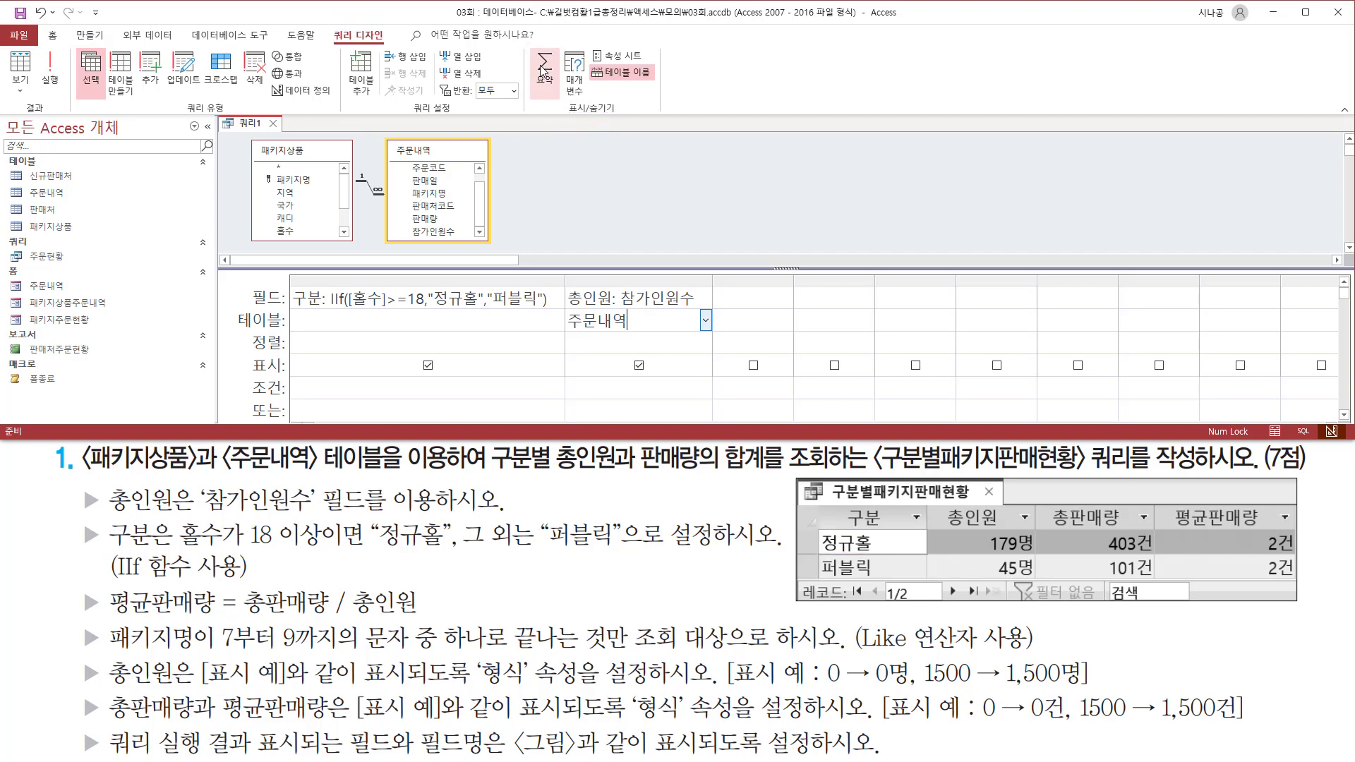
Turn on the 요약 row in the query design and set the 총인원 column to 합계.
left_click(544, 68)
left_click(666, 343)
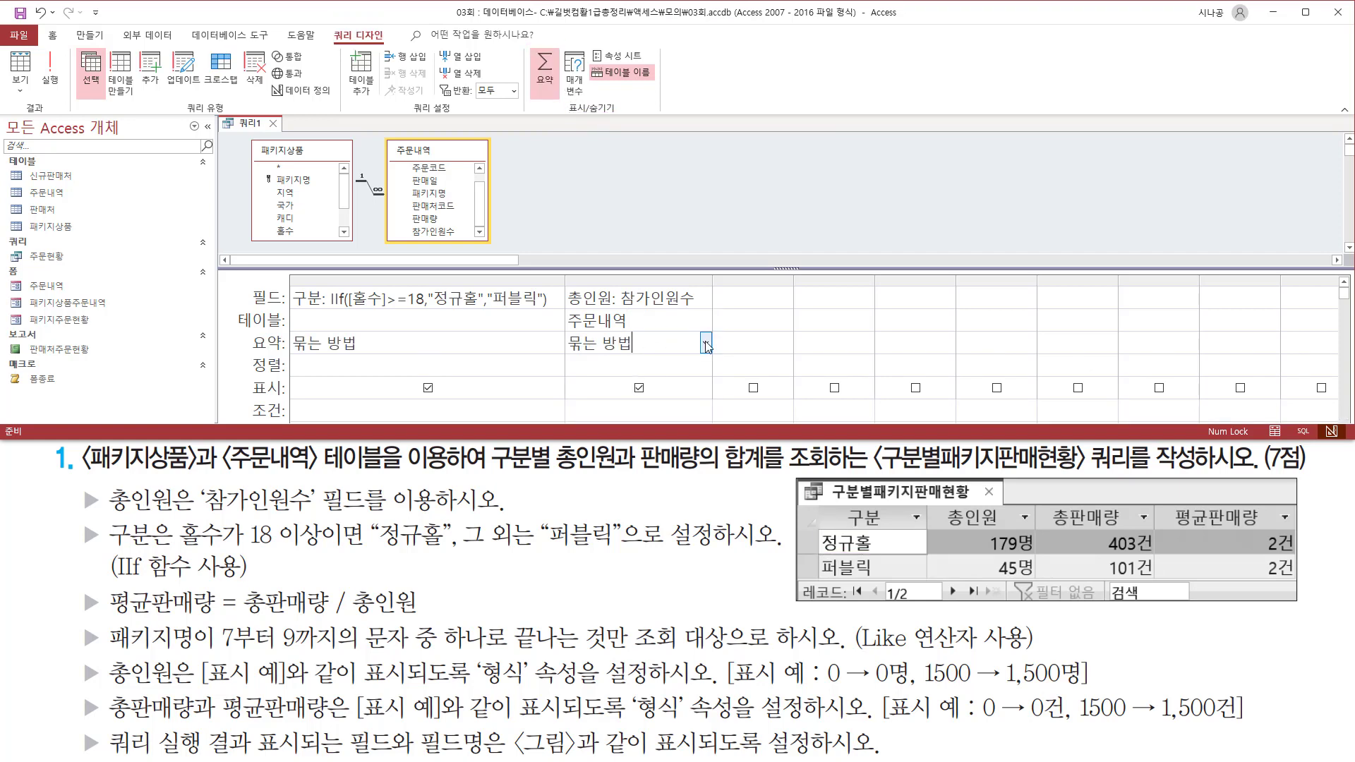
key("ctrl+2")
left_click_drag(619, 302, 708, 325)
key("Escape")
left_click(705, 343)
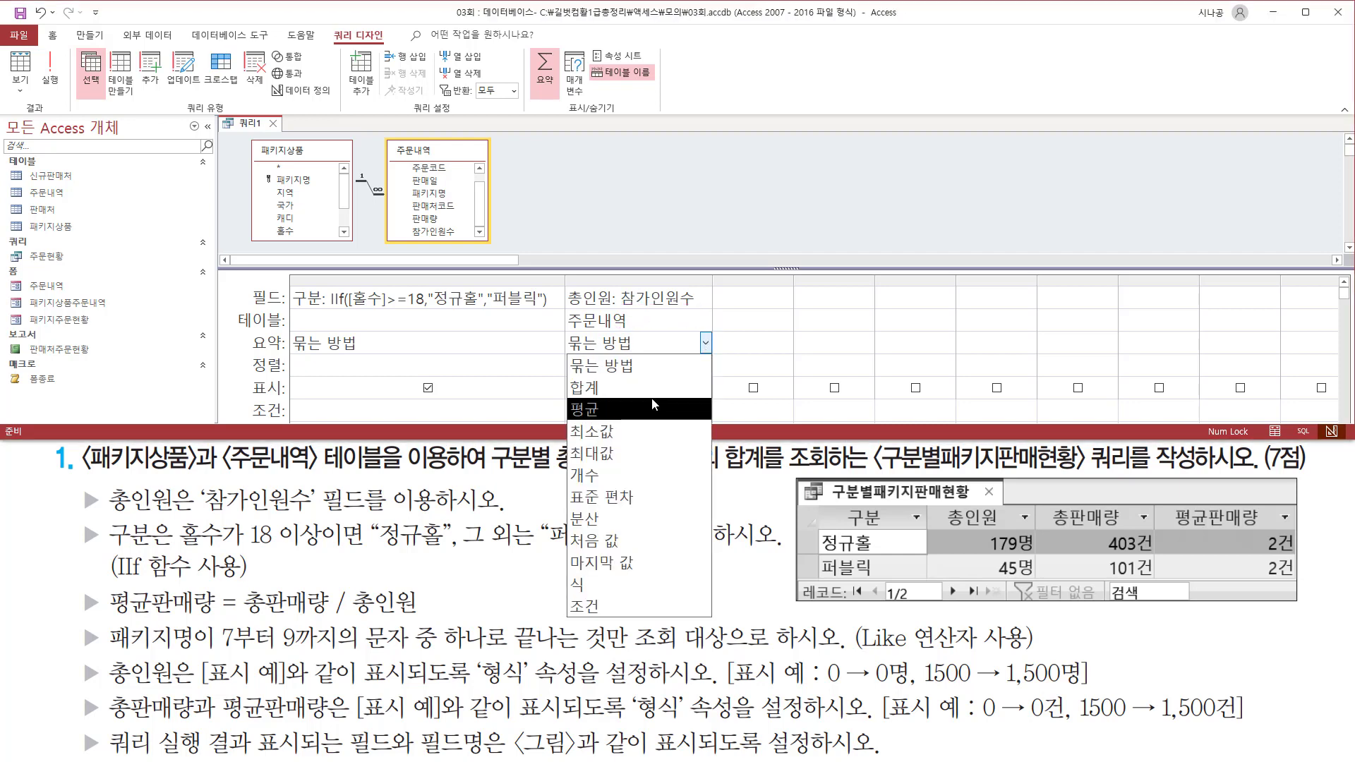
left_click(652, 387)
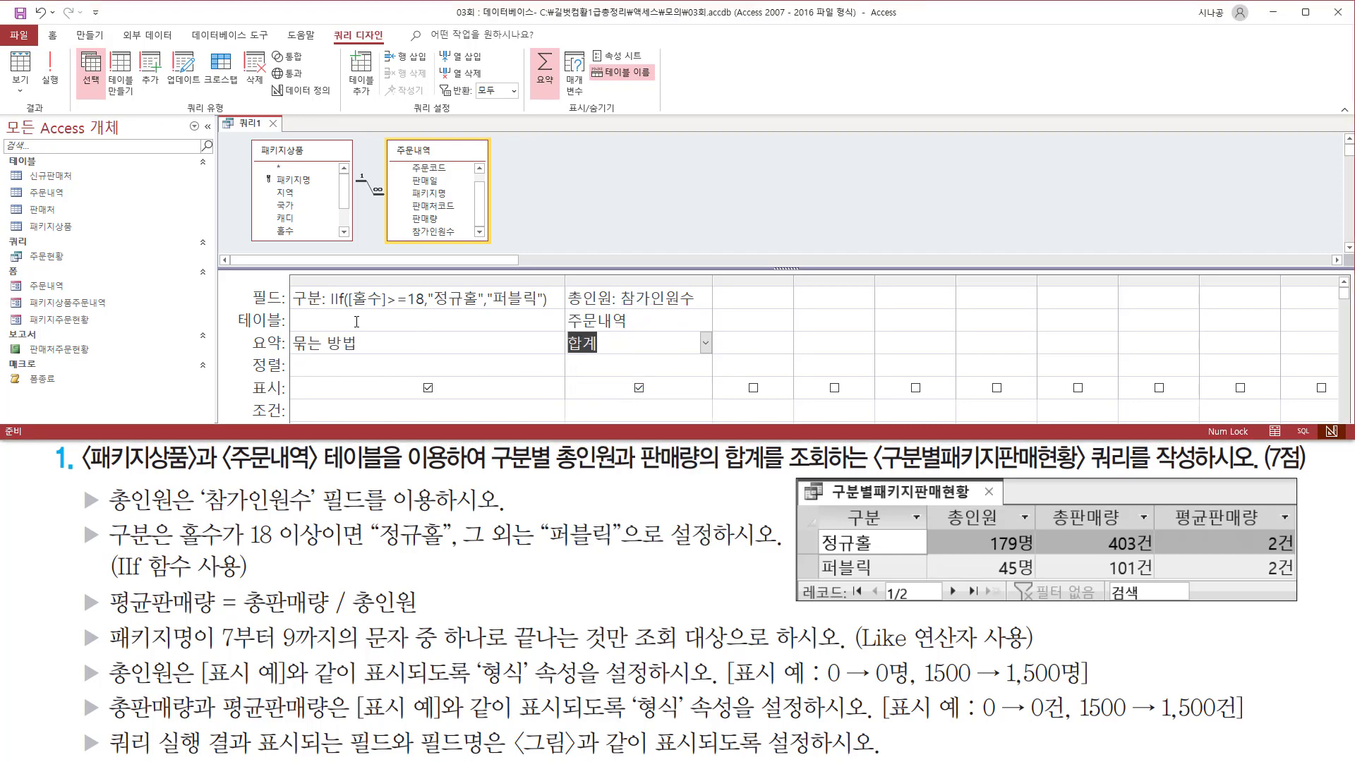
left_click_drag(290, 278, 323, 311)
mouse_move(815, 529)
left_mouse_down()
mouse_move(847, 573)
mouse_move(878, 578)
left_mouse_up()
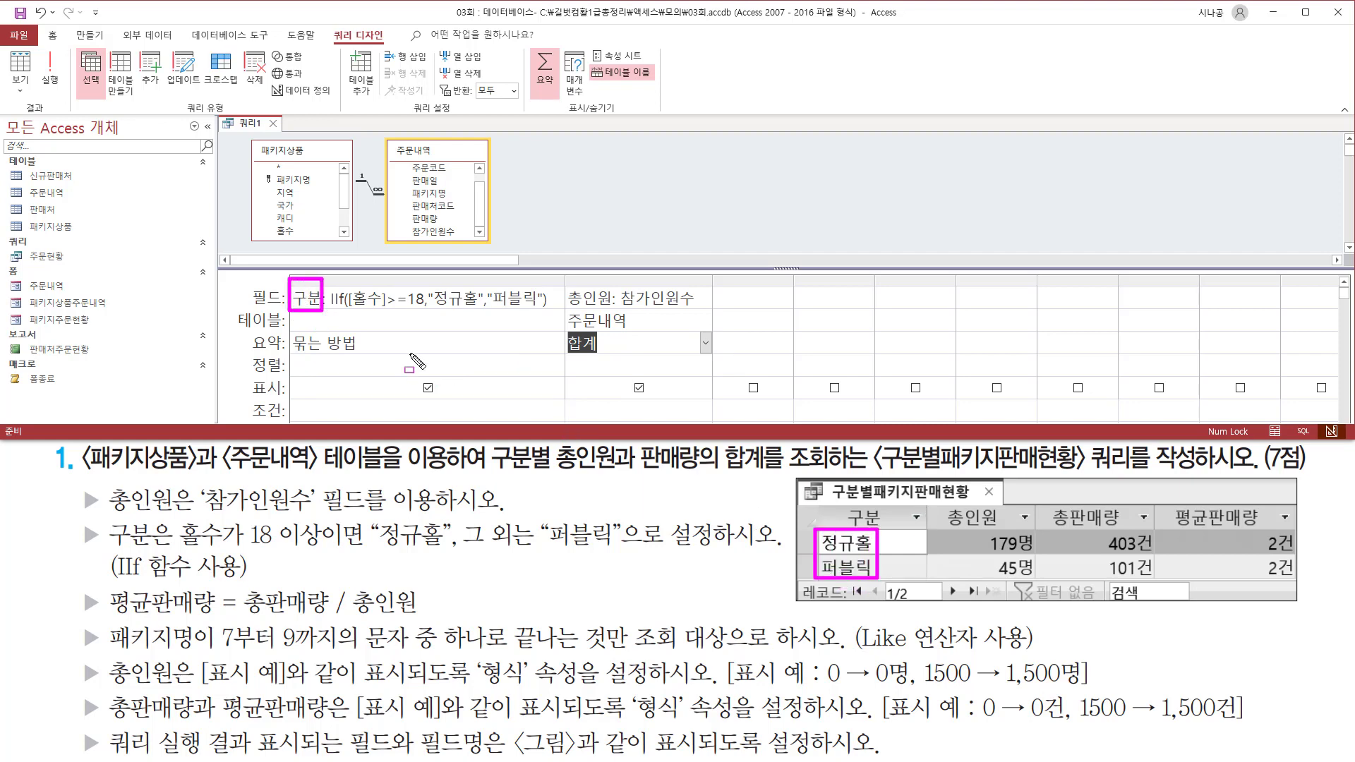
left_click_drag(290, 353, 359, 355)
key("Escape")
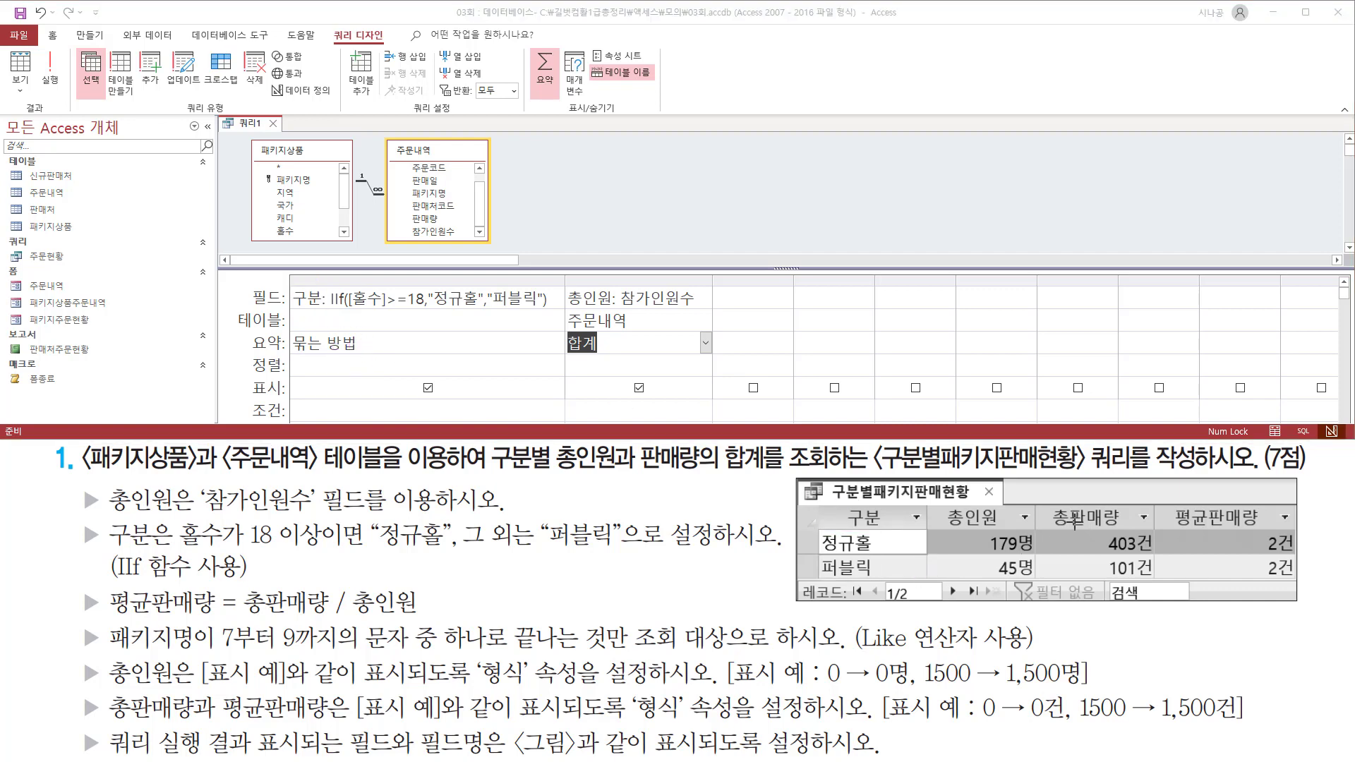
mouse_move(1048, 508)
left_mouse_down()
mouse_move(1066, 531)
mouse_move(1127, 505)
mouse_move(1044, 503)
left_mouse_up()
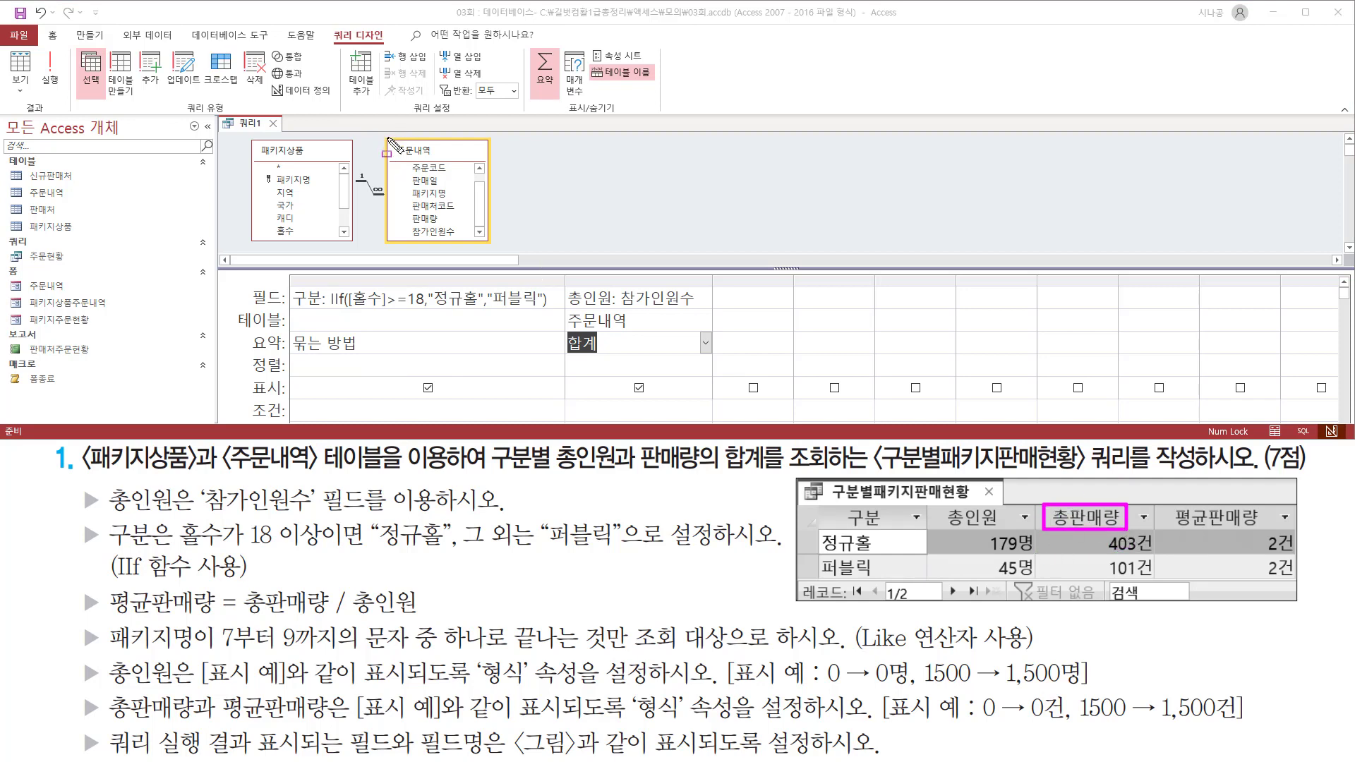
mouse_move(388, 138)
left_mouse_down()
mouse_move(487, 242)
mouse_move(389, 139)
left_mouse_up()
left_click_drag(412, 210, 447, 228)
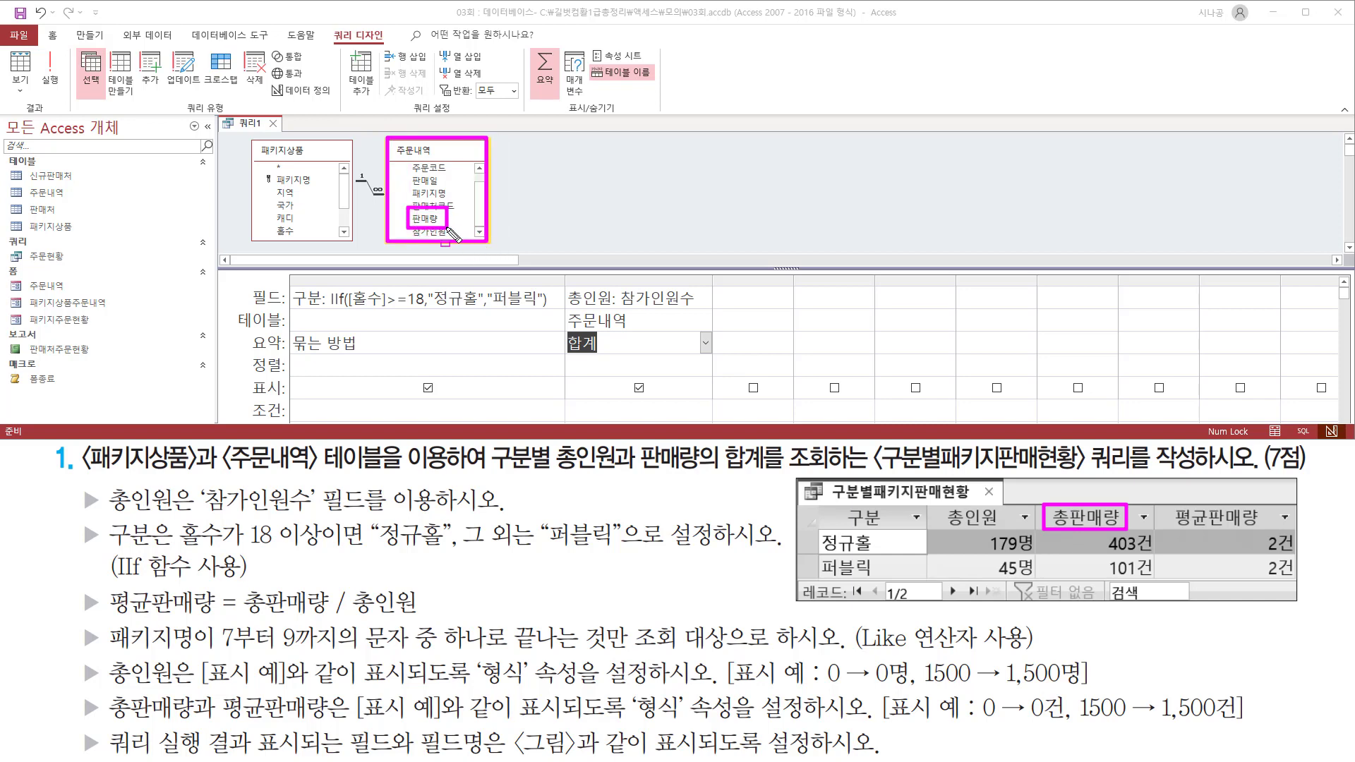
key("Escape")
Add the 판매량 field from 주문내역 as the third query column.
left_click(432, 220)
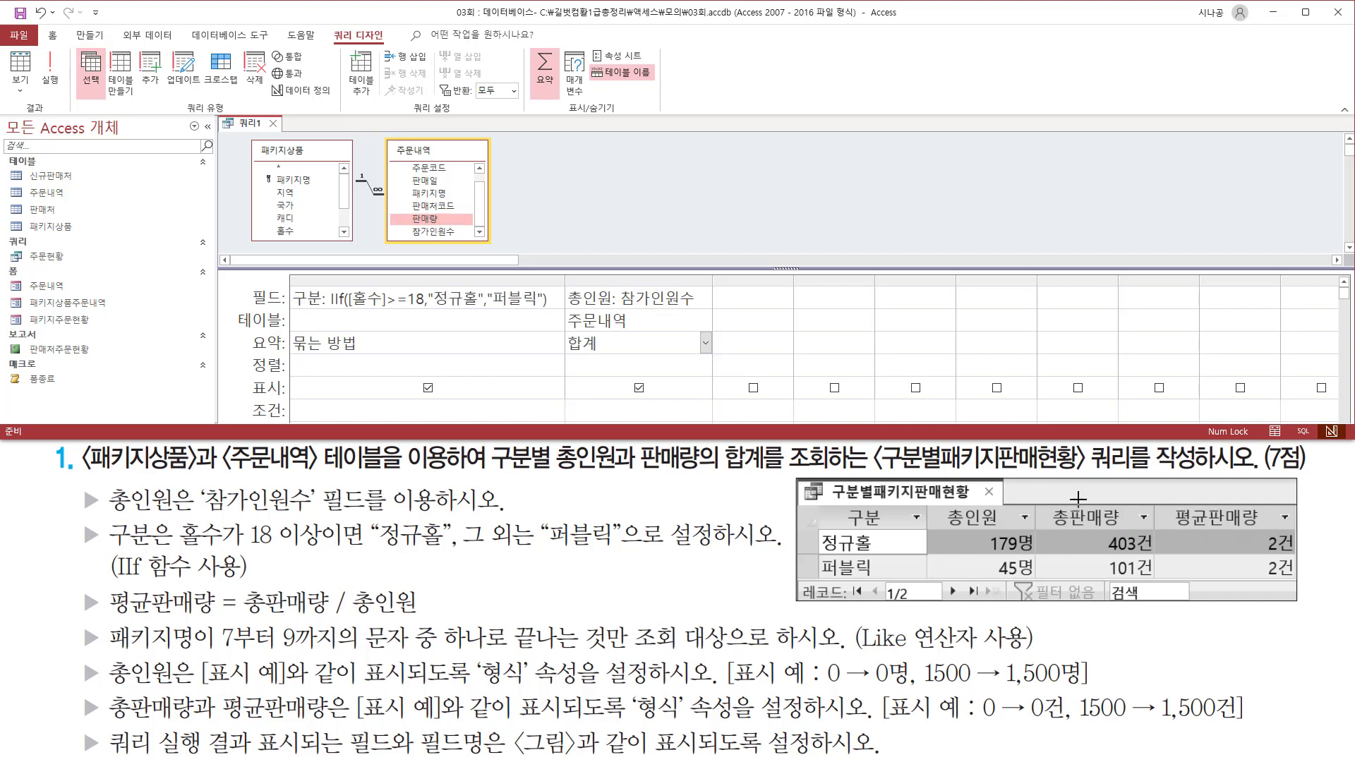
left_click(421, 223)
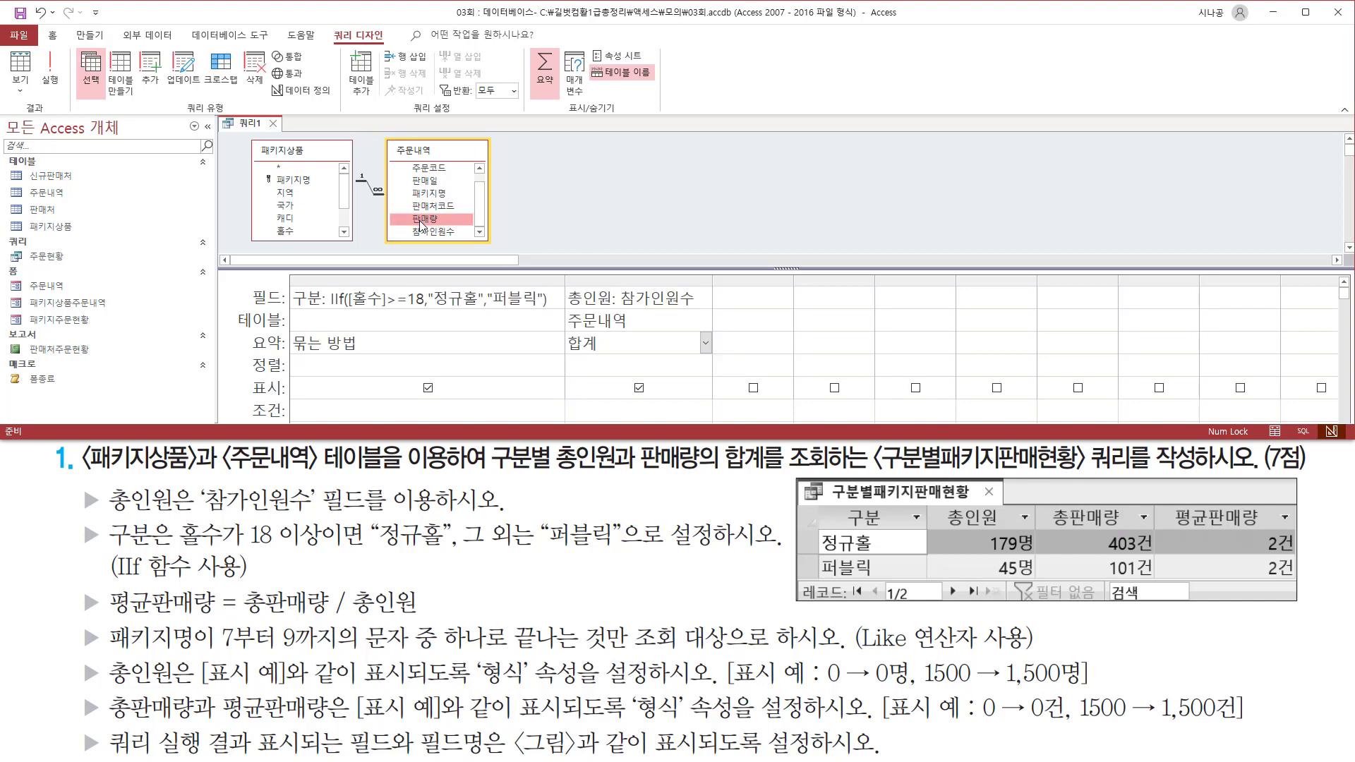
double_click(421, 223)
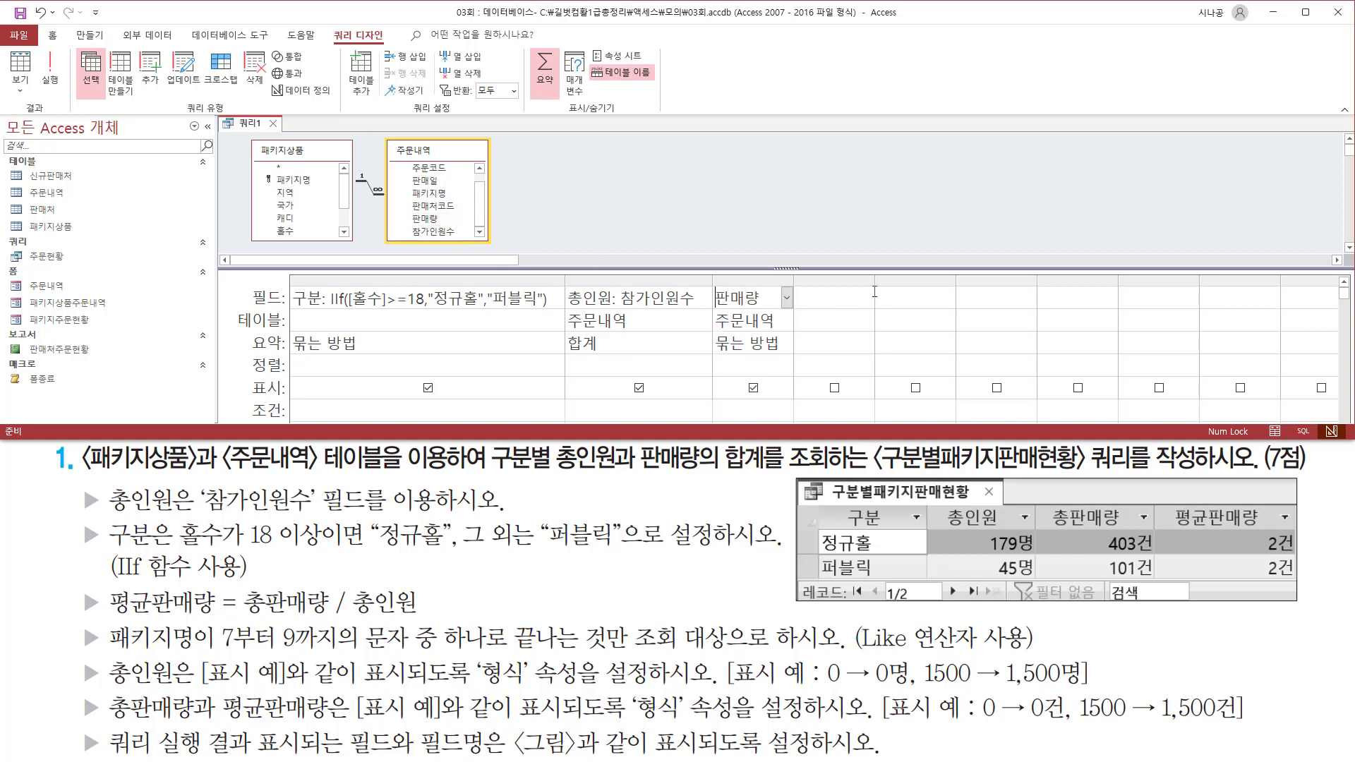
Give the 판매량 column the alias 총판매량 with a fitted width, and set its 요약 to 합계.
type("초판매라")
key("Right")
left_click(874, 294)
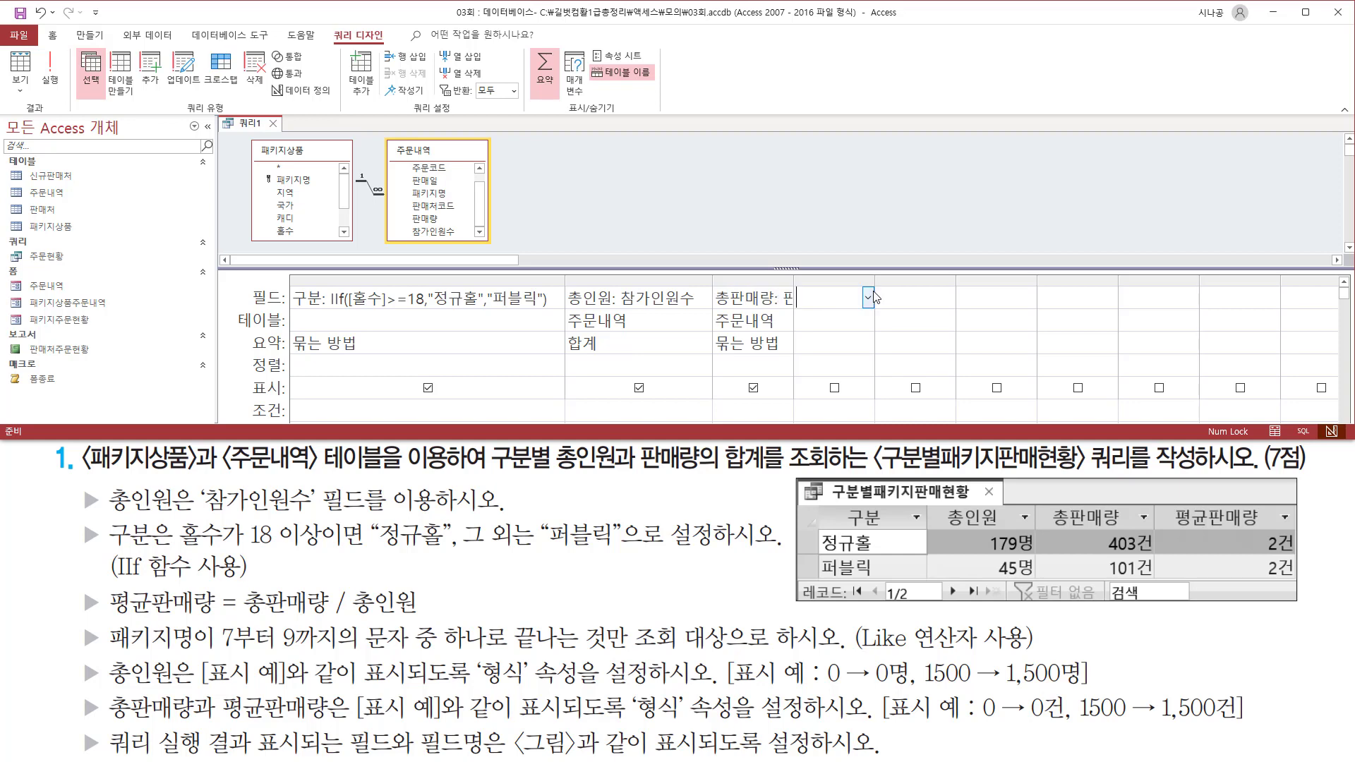
double_click(795, 279)
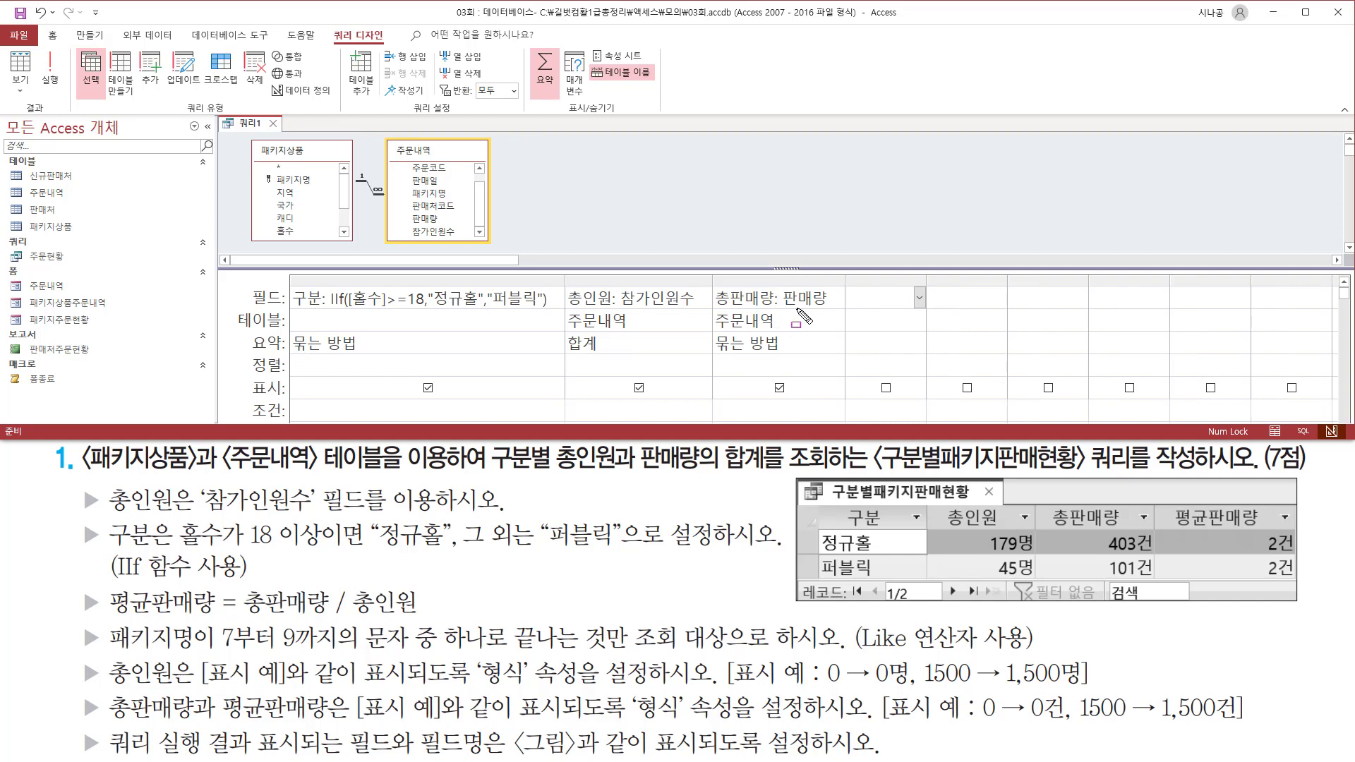
left_click(837, 343)
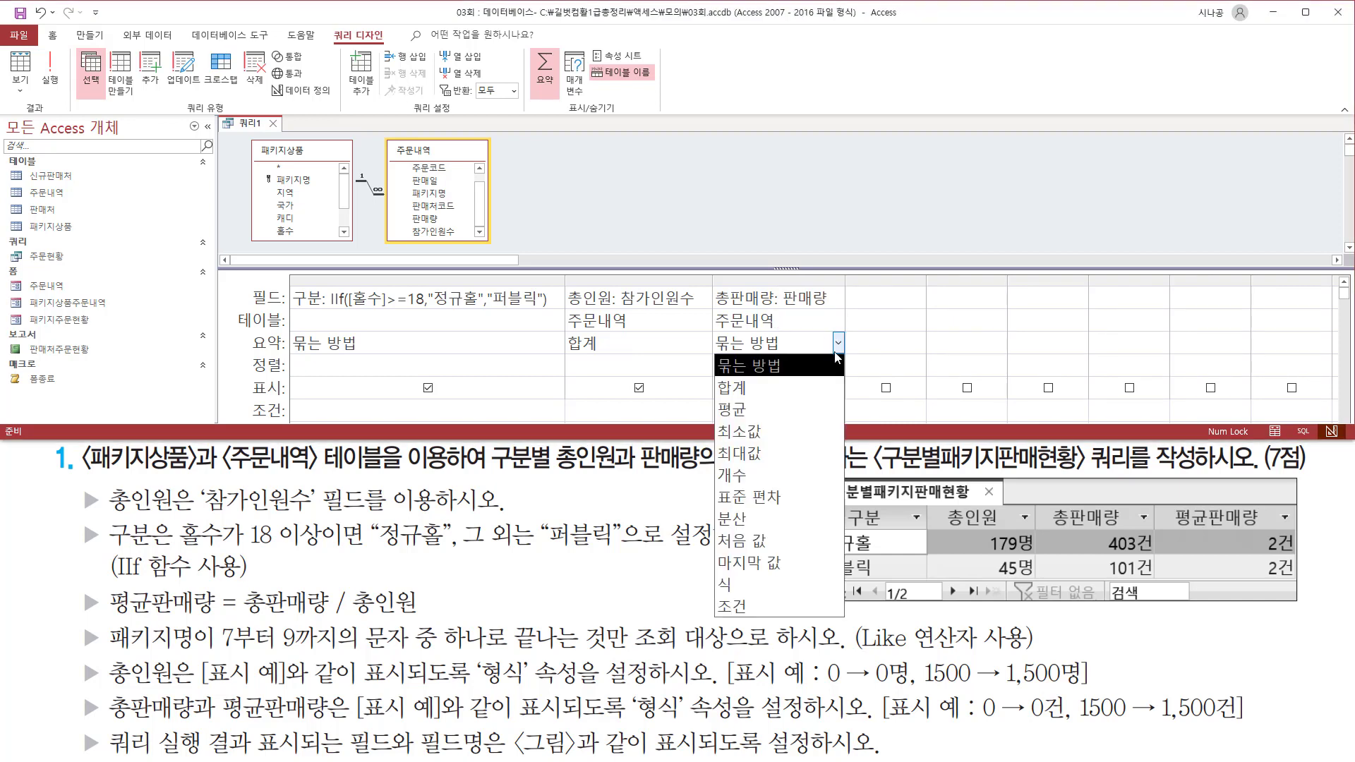
left_click(751, 387)
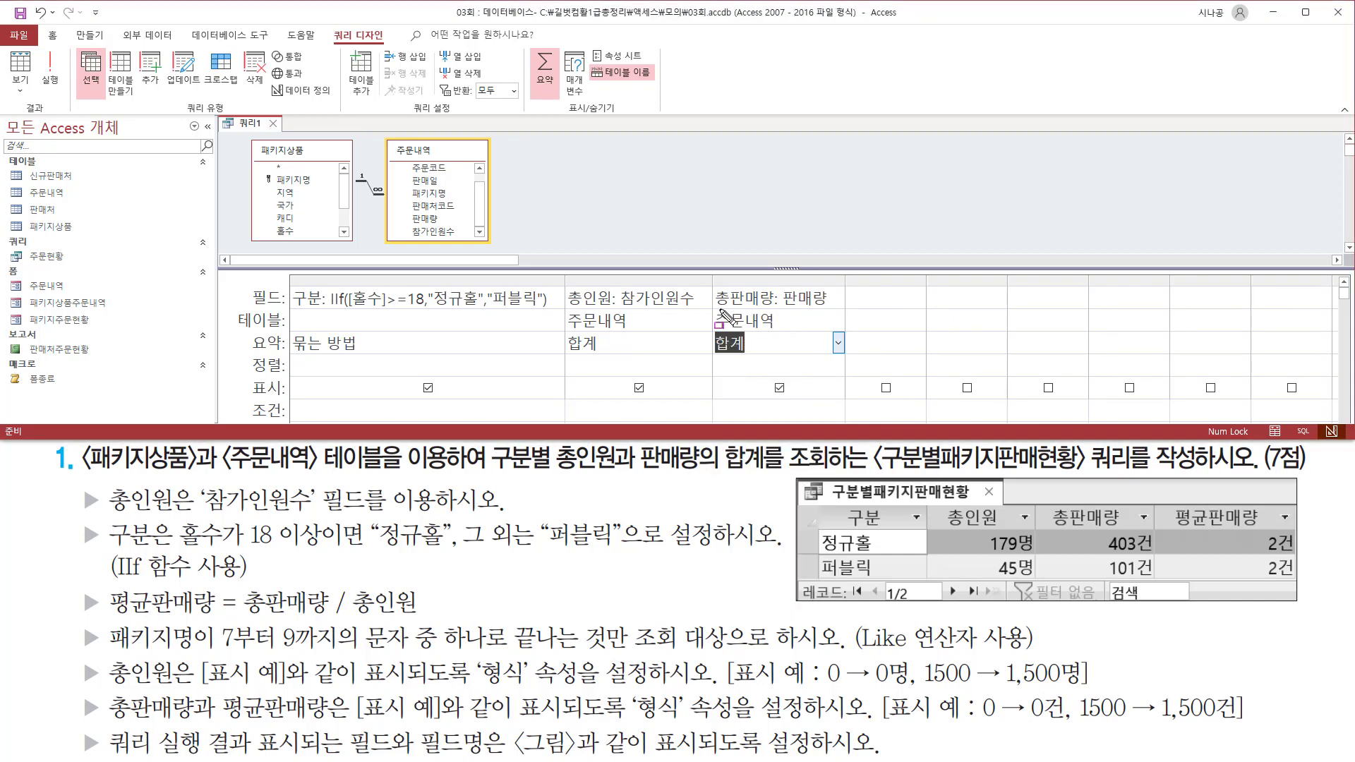
left_click_drag(717, 309, 773, 308)
key("Escape")
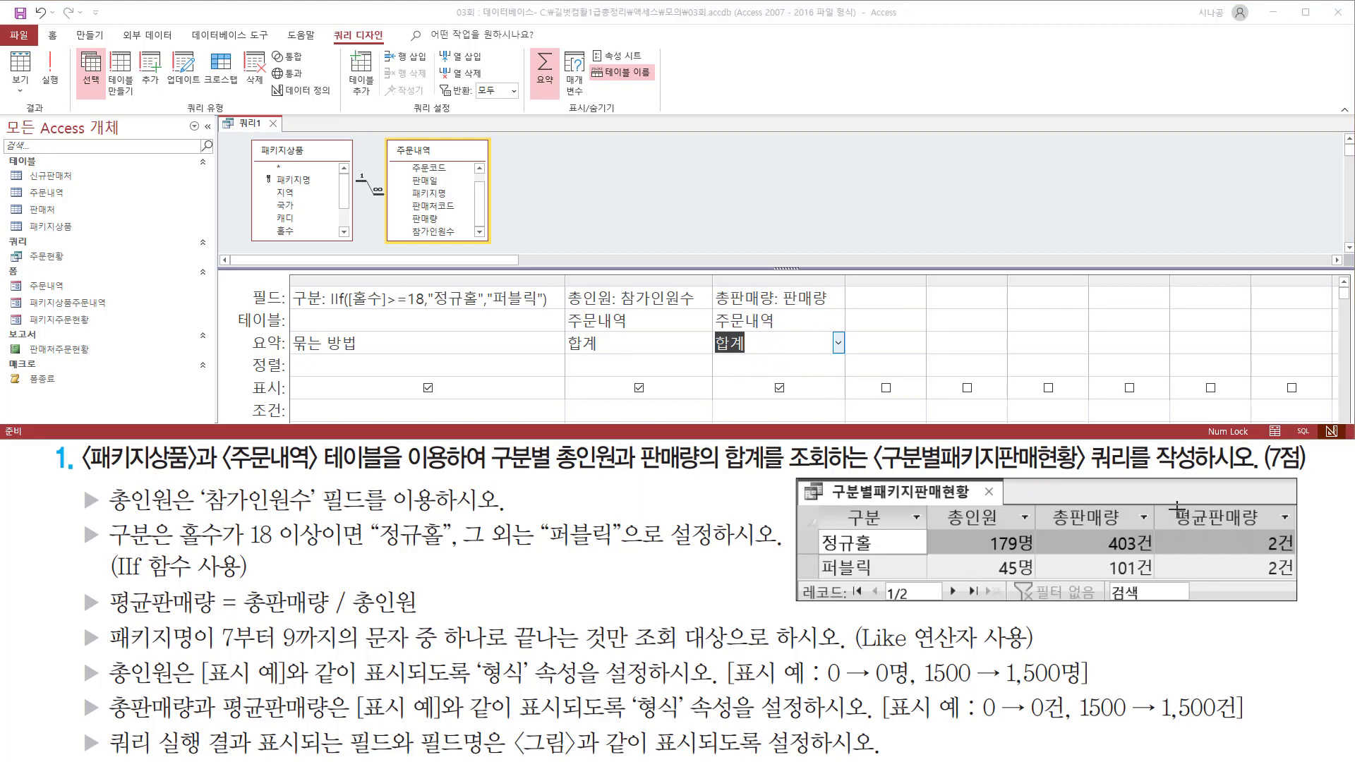
left_click_drag(1171, 505, 1266, 540)
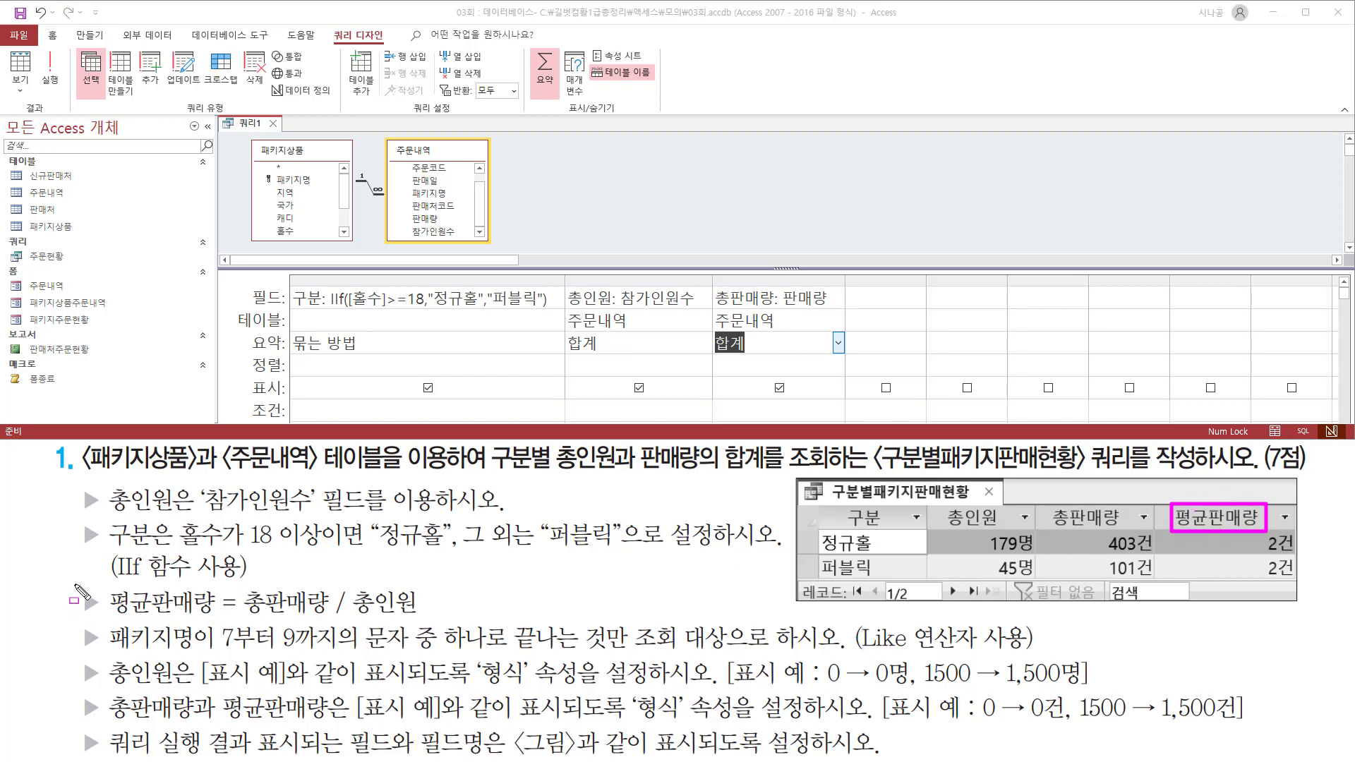
mouse_move(75, 585)
left_mouse_down()
mouse_move(103, 616)
mouse_move(428, 619)
left_mouse_up()
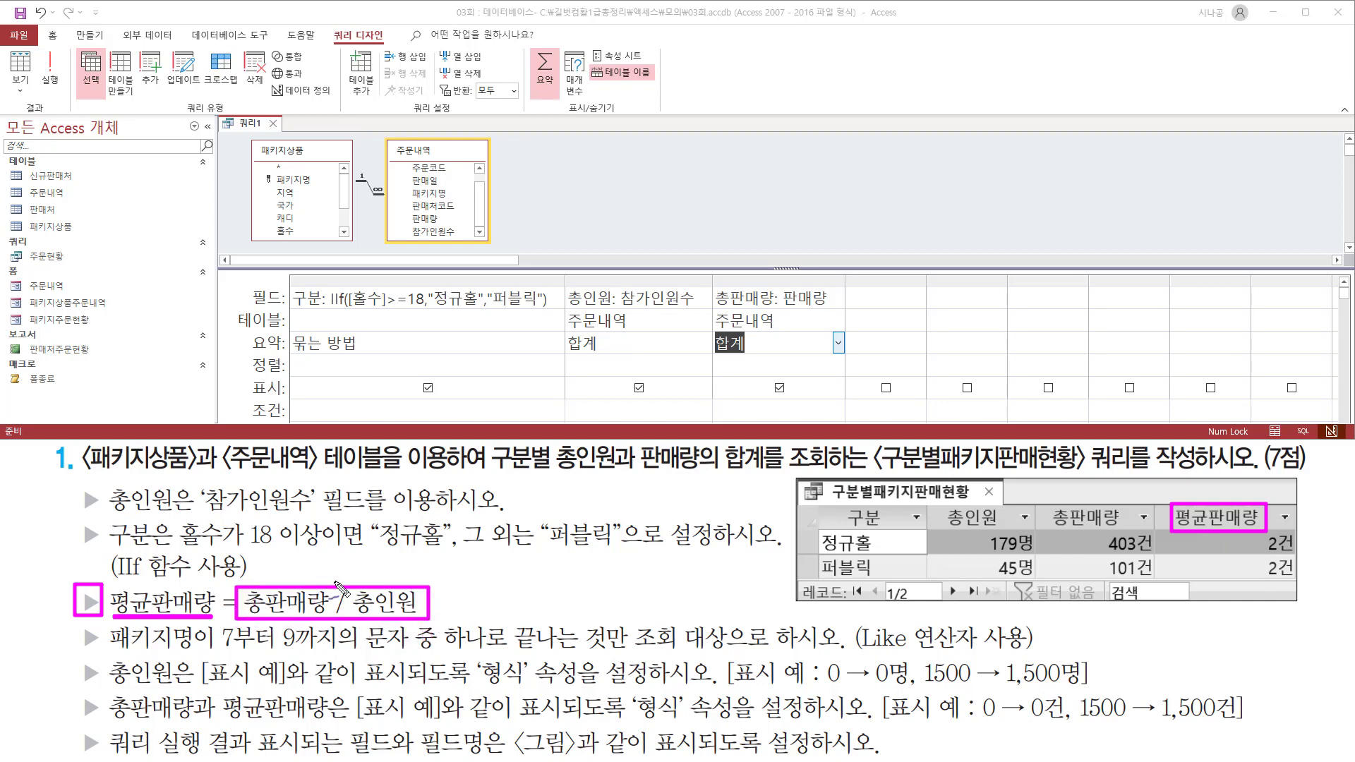
left_click_drag(634, 325, 644, 321)
left_click_drag(728, 278, 775, 248)
left_click_drag(580, 275, 608, 265)
Enter the calculated field 평균판매량: [총판매량]/[총인원] in the fourth query column and fit its width.
left_click(875, 300)
type("평ㄱ")
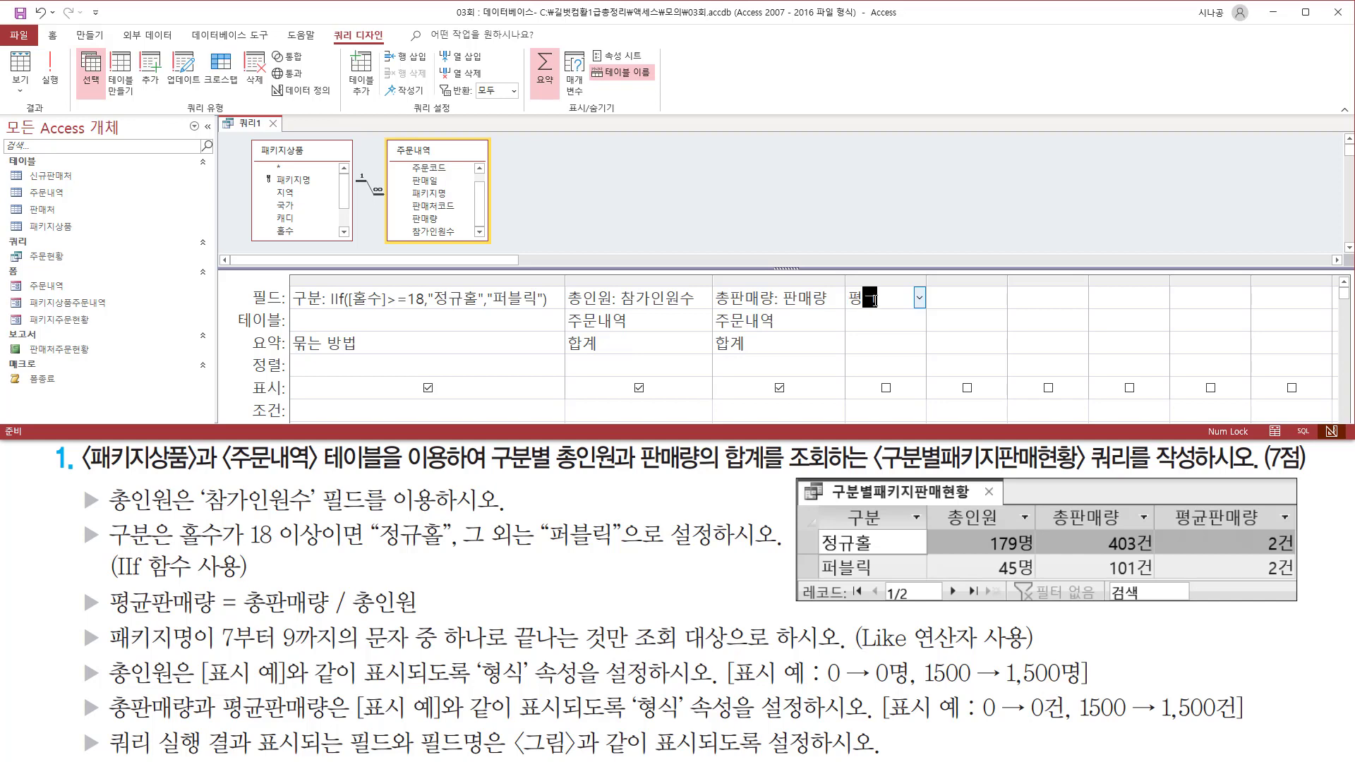
type("판ㅁ")
type("량")
type(":[초")
type("판매")
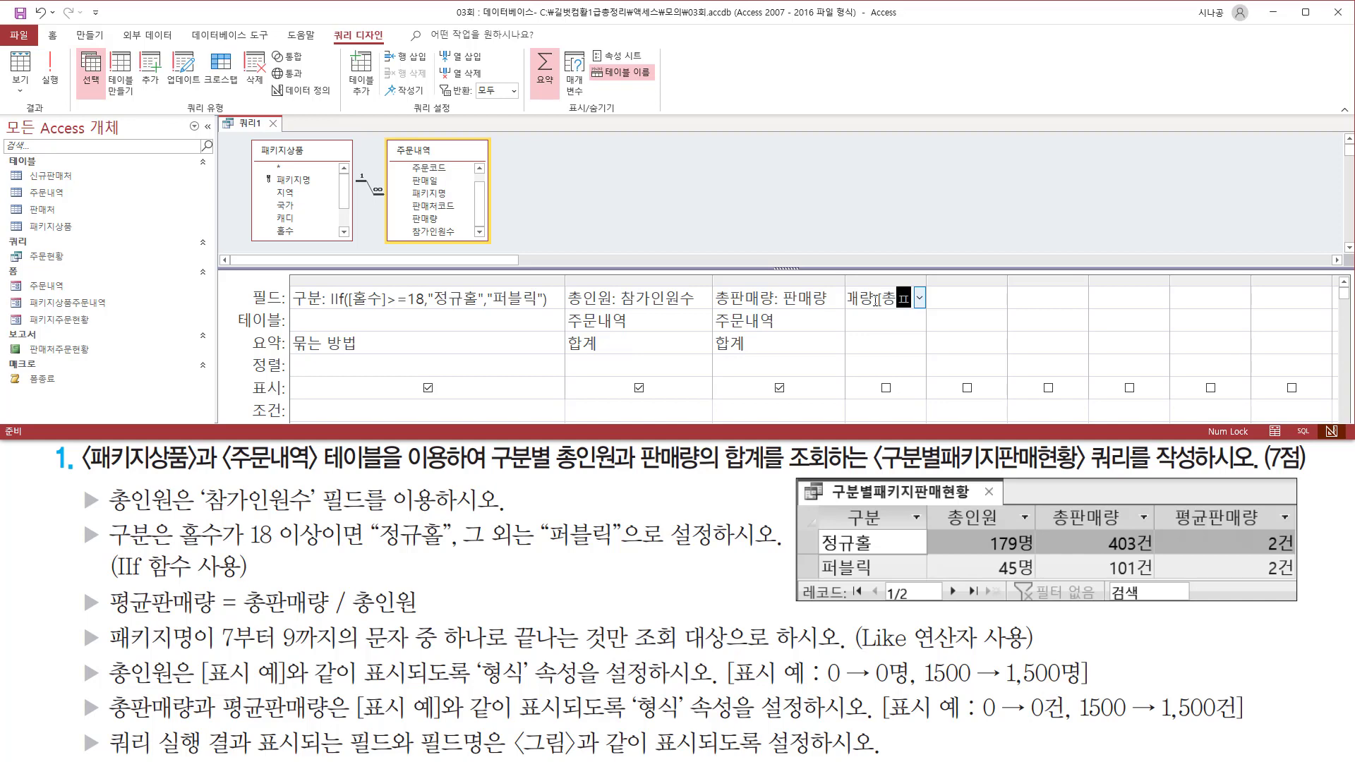
type("량]")
type("/[총인우")
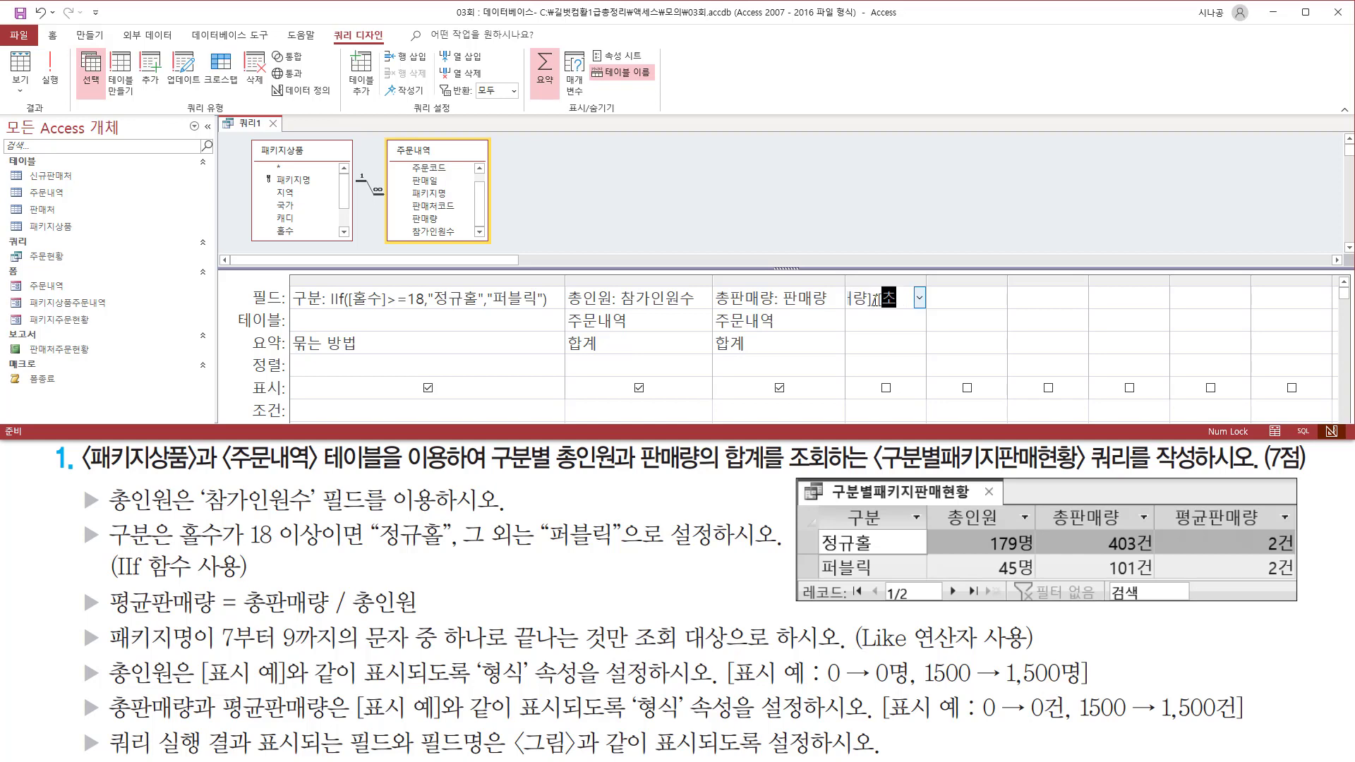
type("]")
key("Down")
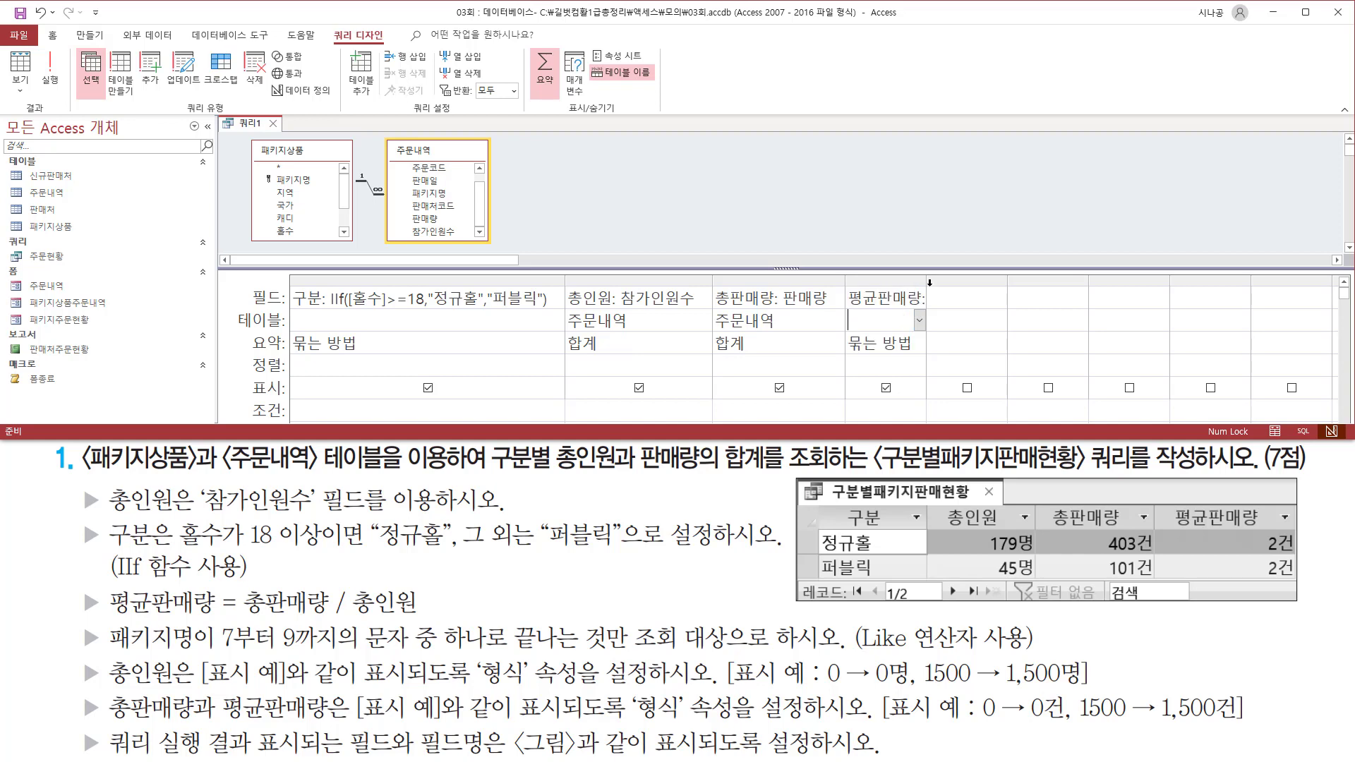
double_click(927, 281)
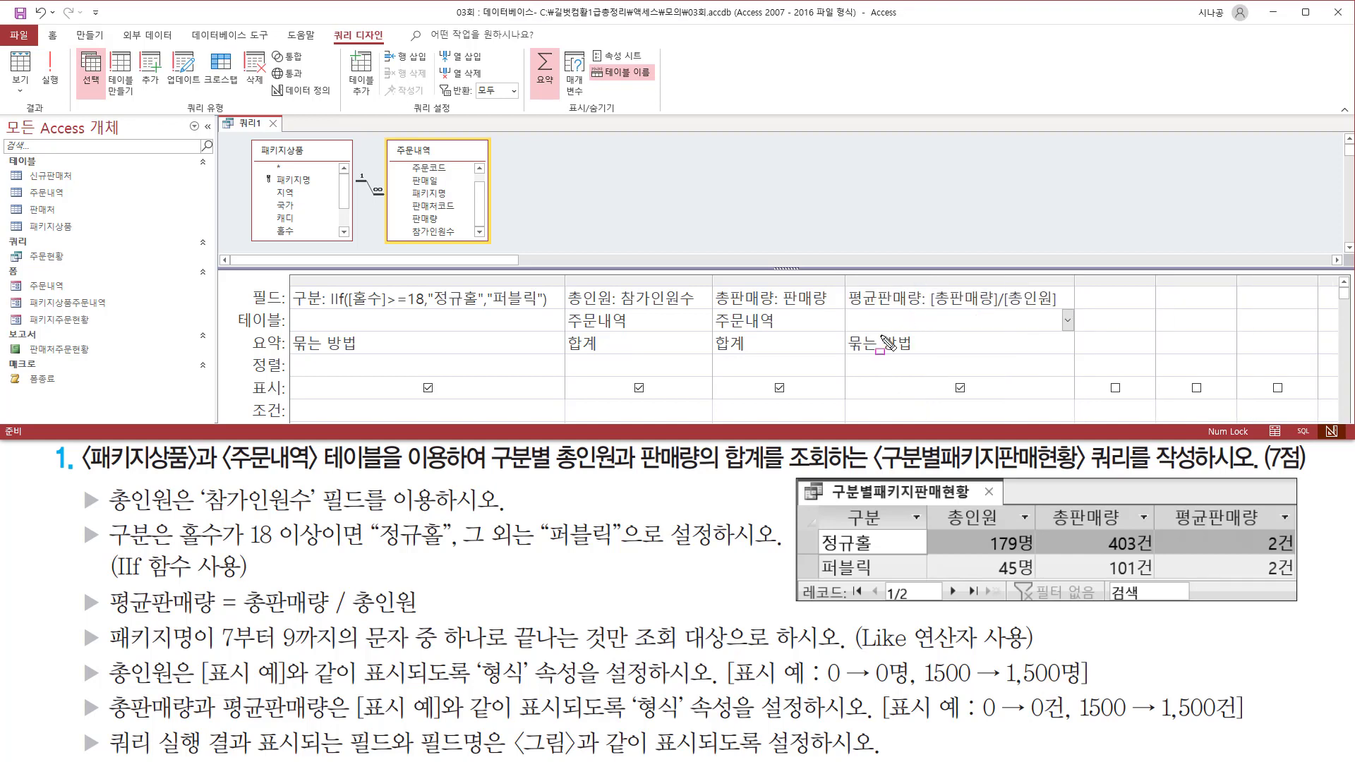
Set the 요약 of the 평균판매량 column to 식.
left_click_drag(844, 309, 1058, 312)
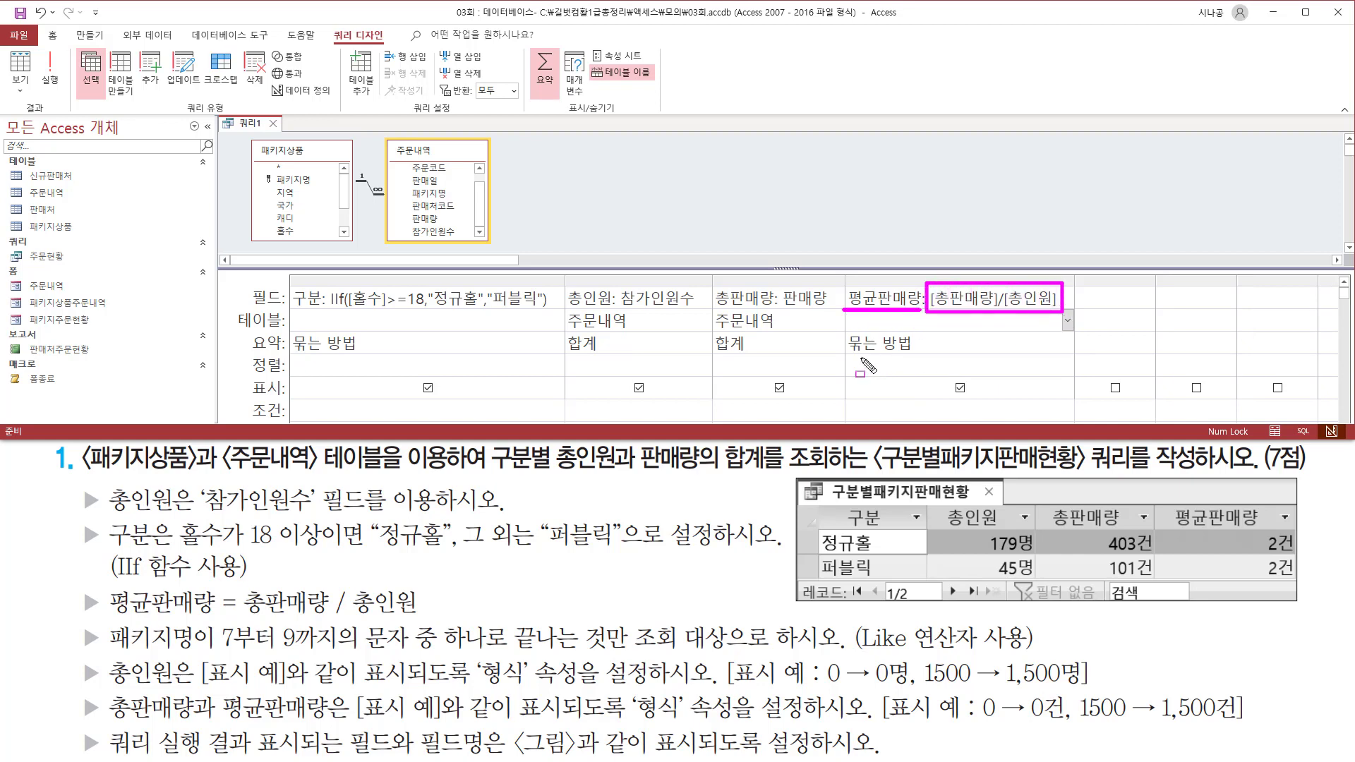
left_click_drag(845, 356, 1066, 349)
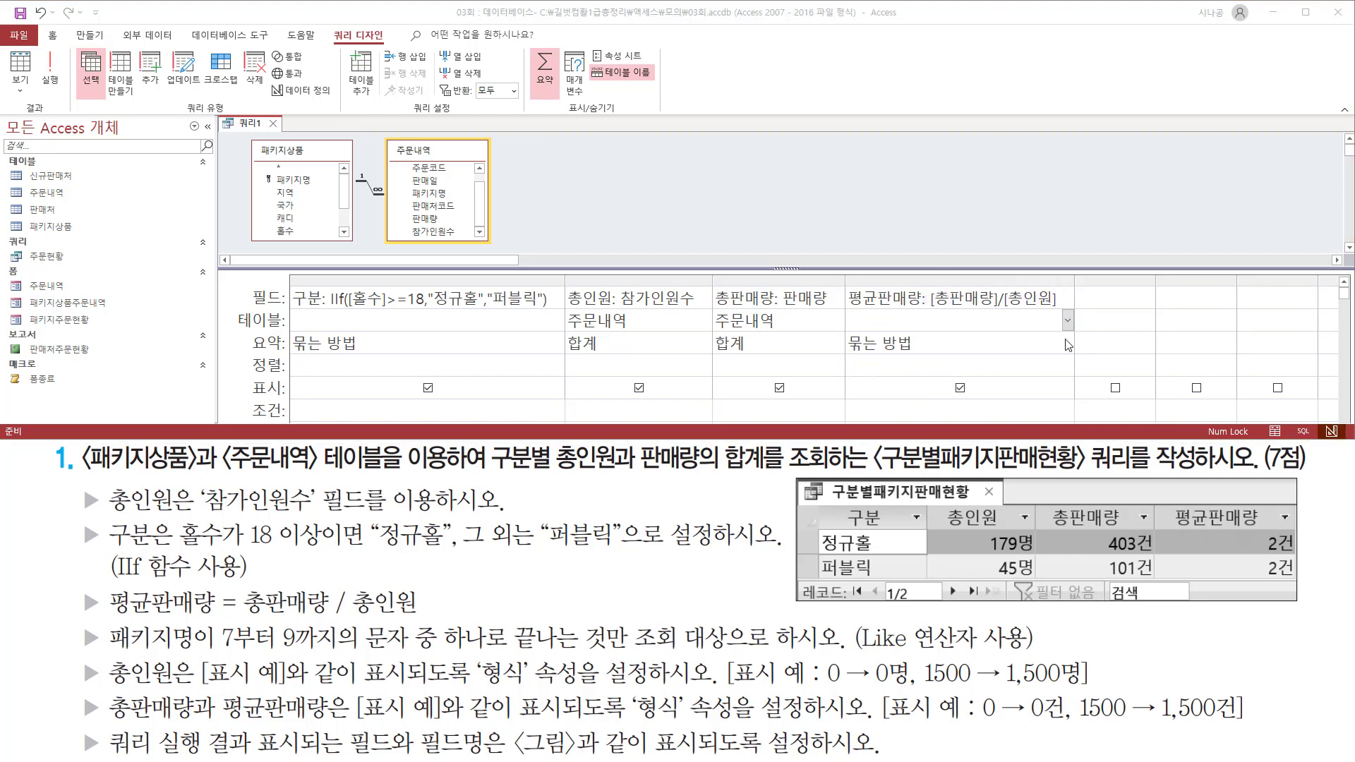
left_click(1068, 346)
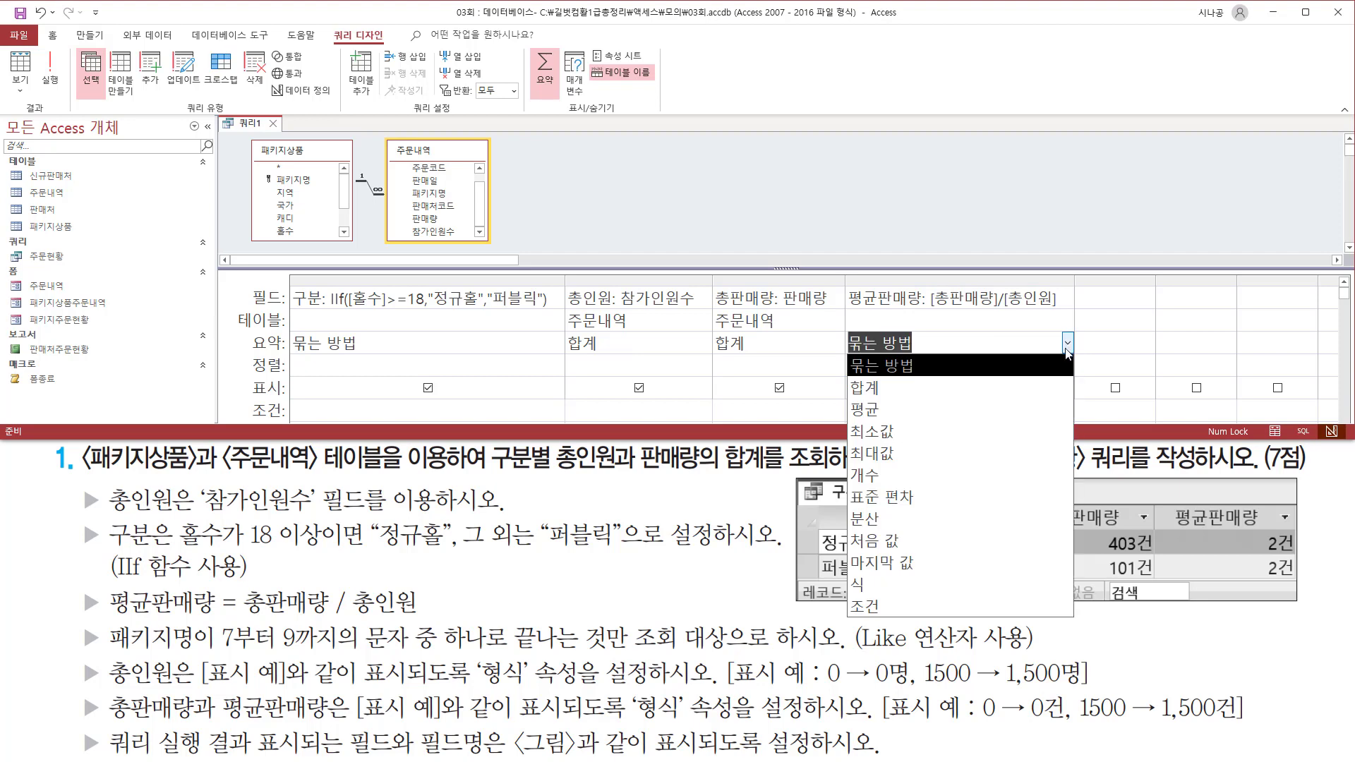
left_click(917, 583)
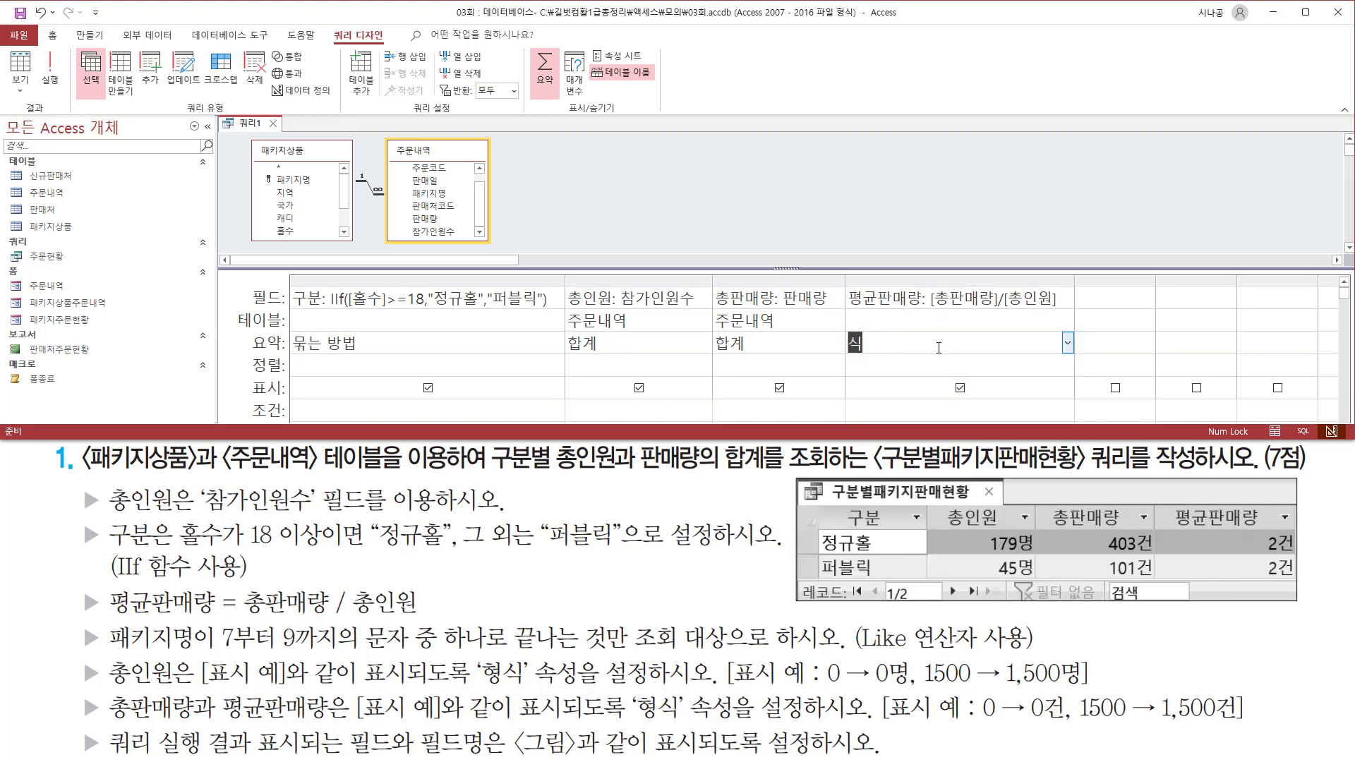
mouse_move(817, 504)
left_mouse_down()
mouse_move(1062, 543)
mouse_move(1296, 531)
left_mouse_up()
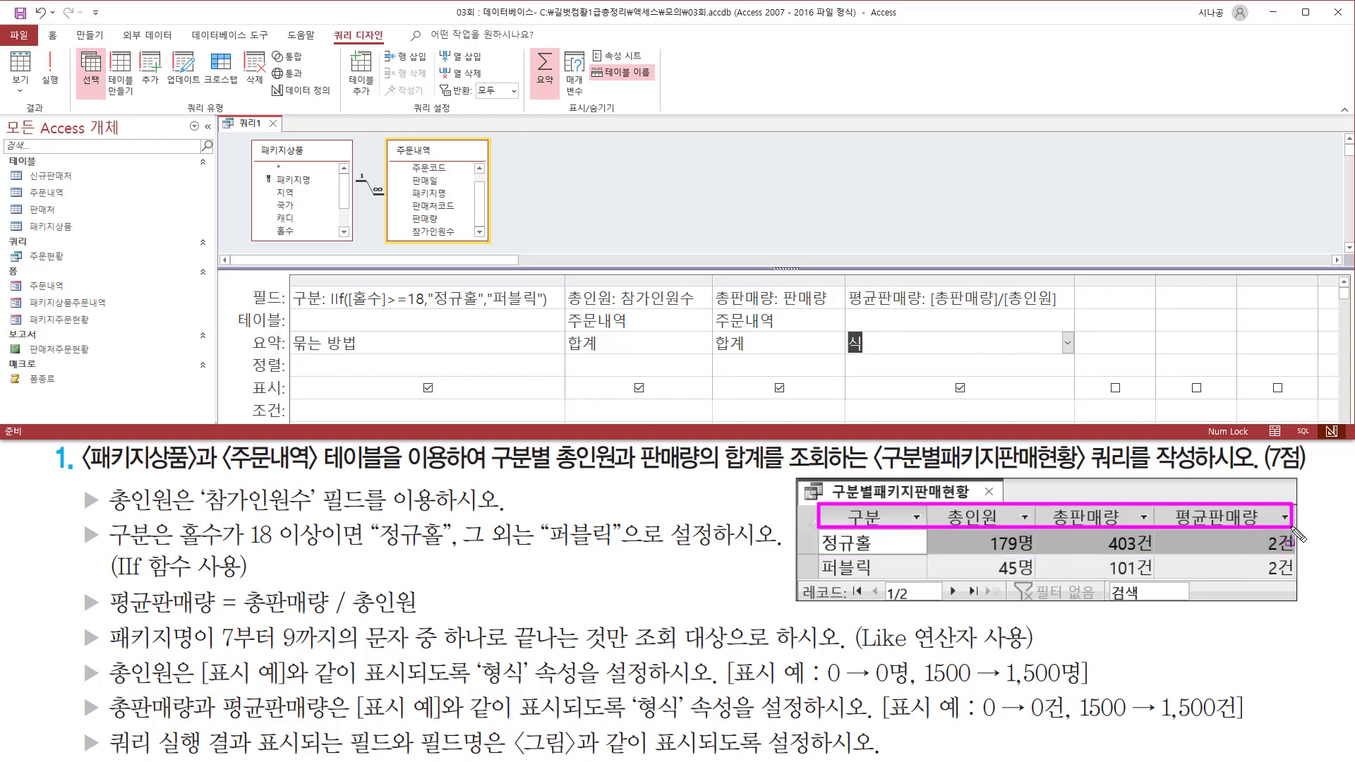
mouse_move(284, 282)
left_mouse_down()
mouse_move(913, 359)
mouse_move(1069, 354)
left_mouse_up()
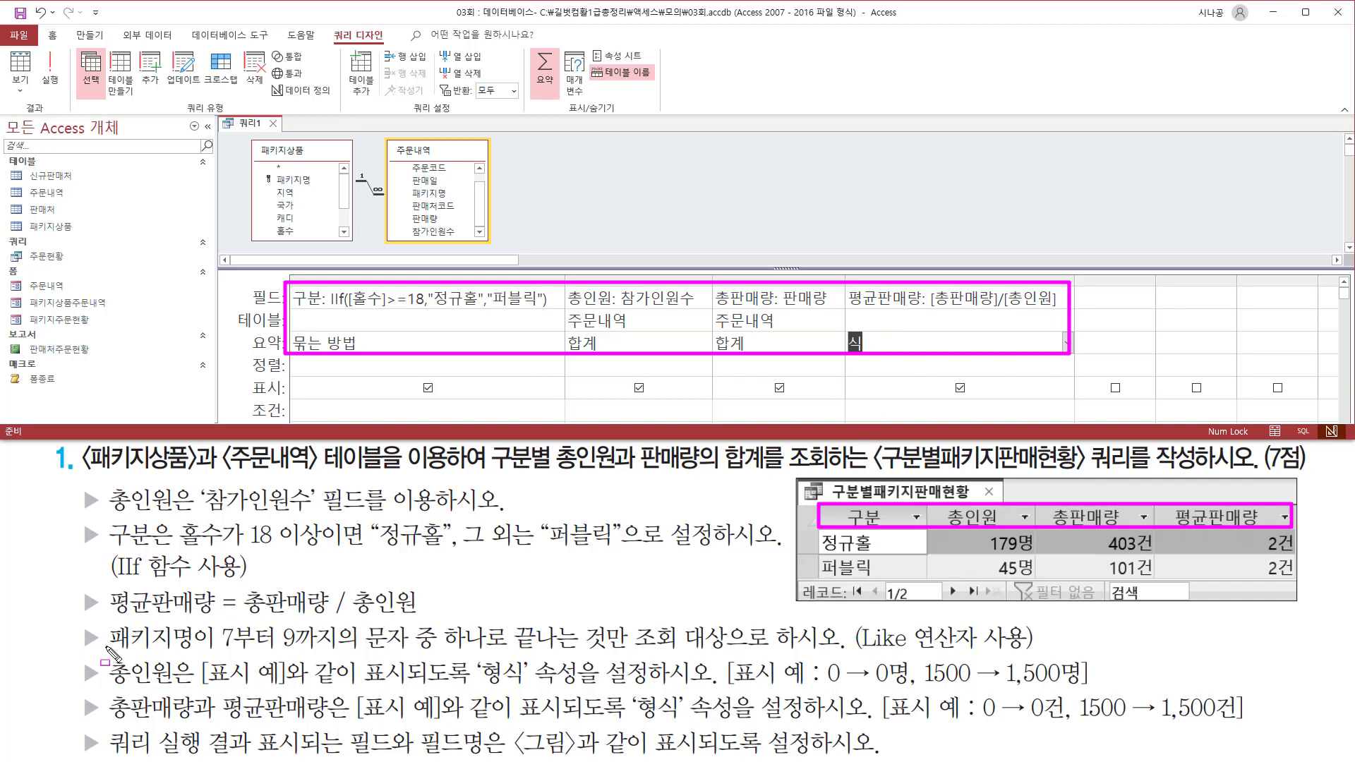
mouse_move(77, 622)
left_mouse_down()
mouse_move(105, 664)
mouse_move(625, 648)
left_mouse_up()
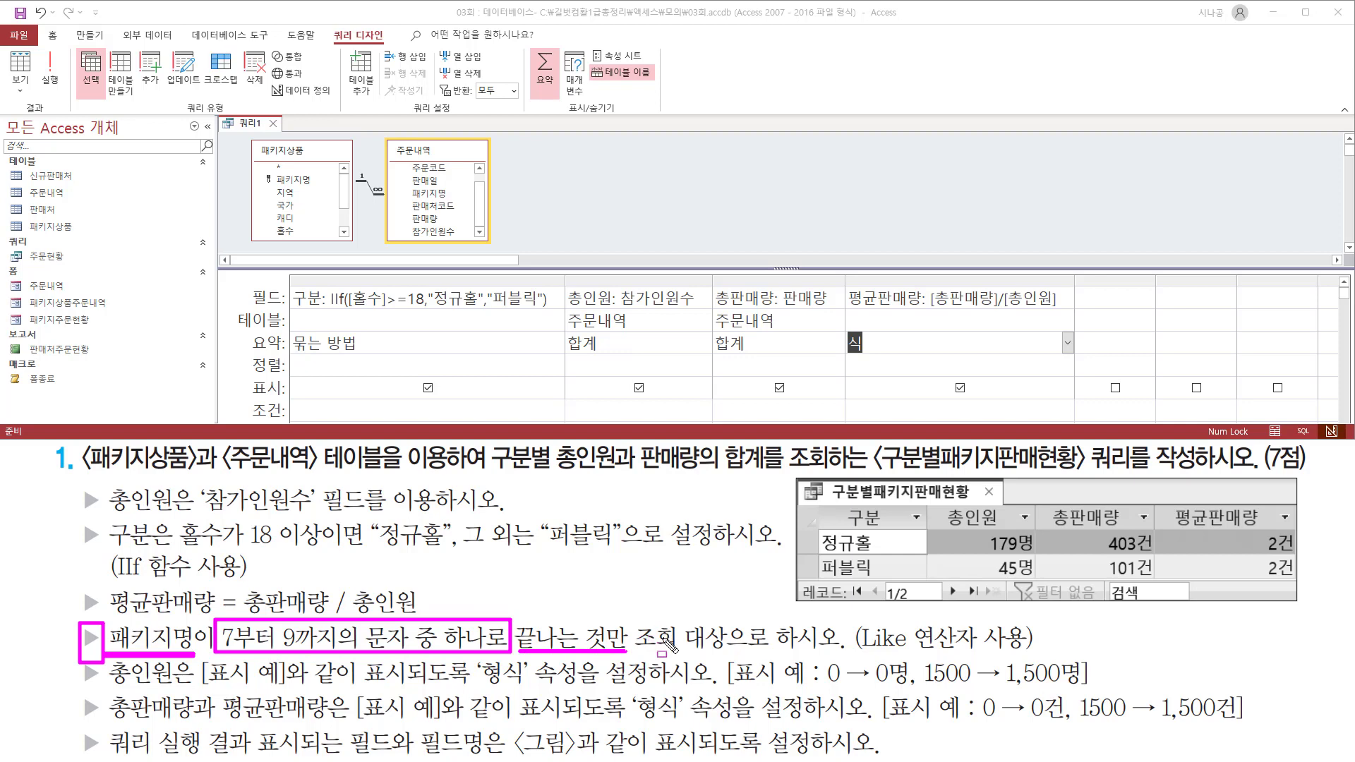
left_click_drag(857, 650, 1024, 650)
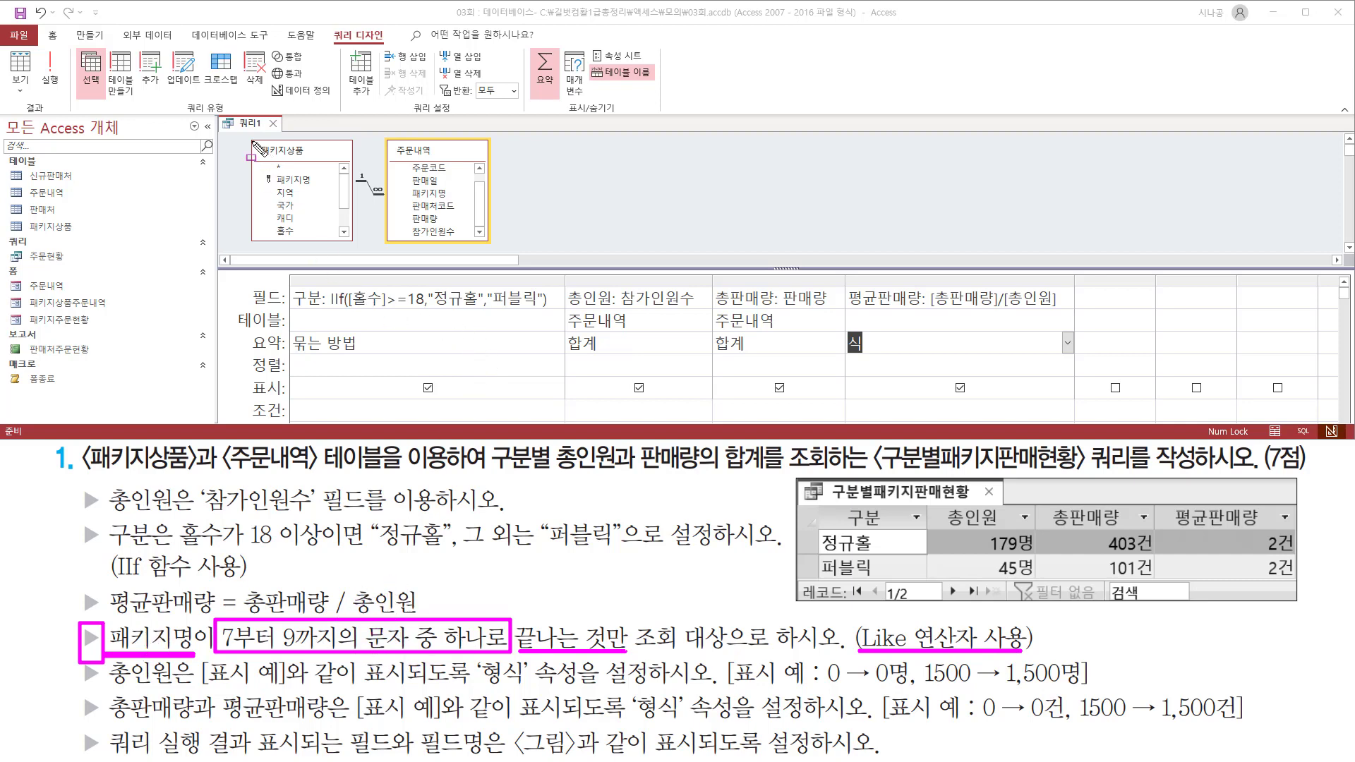
mouse_move(248, 140)
left_mouse_down()
mouse_move(293, 215)
mouse_move(354, 244)
left_mouse_up()
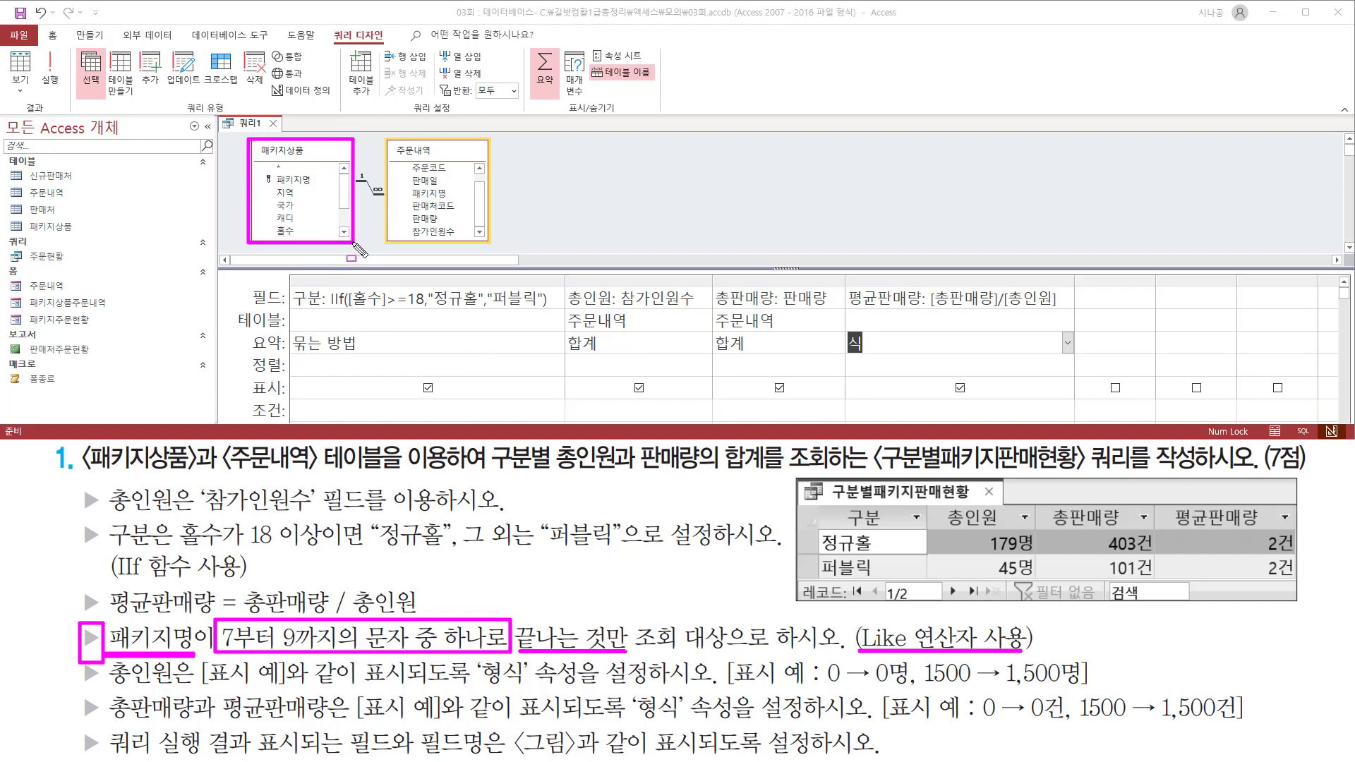
left_click_drag(277, 187, 314, 187)
left_click_drag(389, 140, 493, 245)
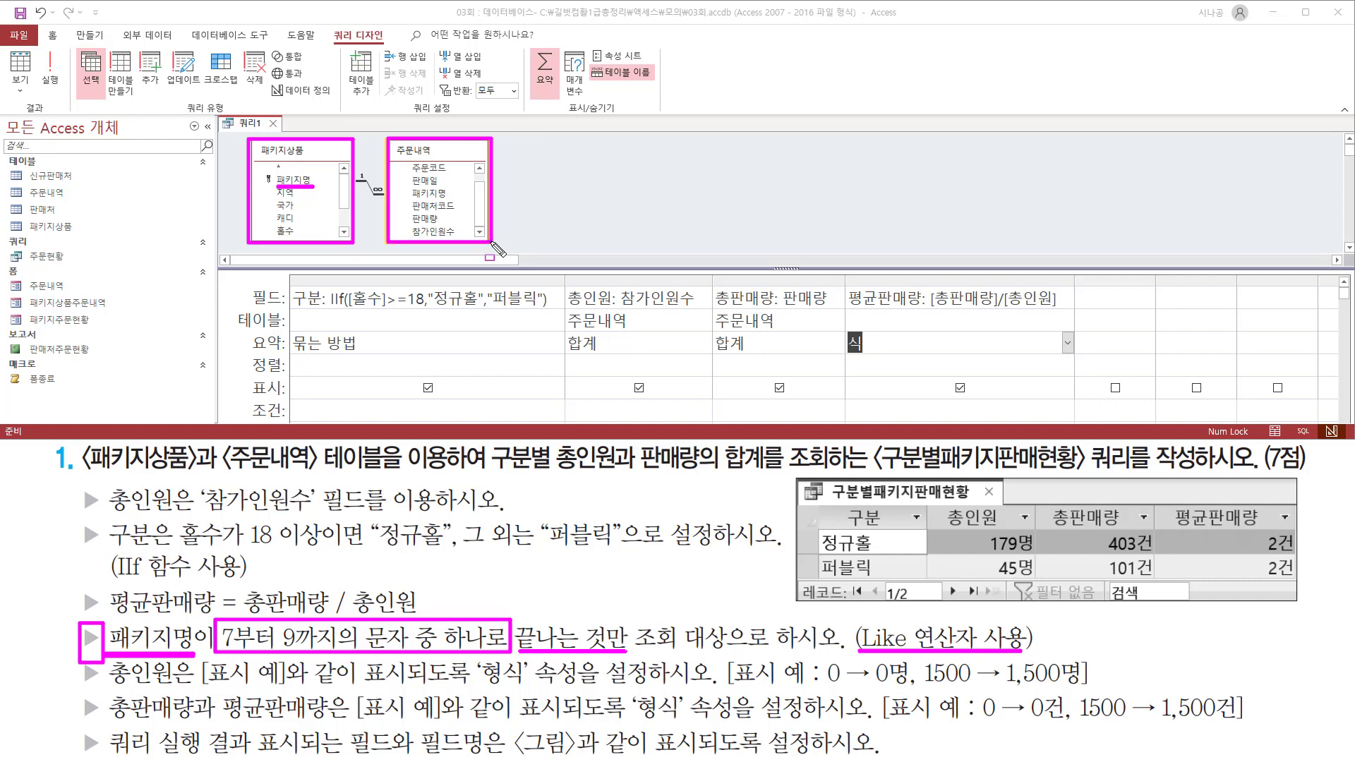
Add the 패키지명 field from 패키지상품 as the fifth query column and widen the column.
left_click_drag(408, 201, 450, 200)
left_click_drag(355, 167, 385, 200)
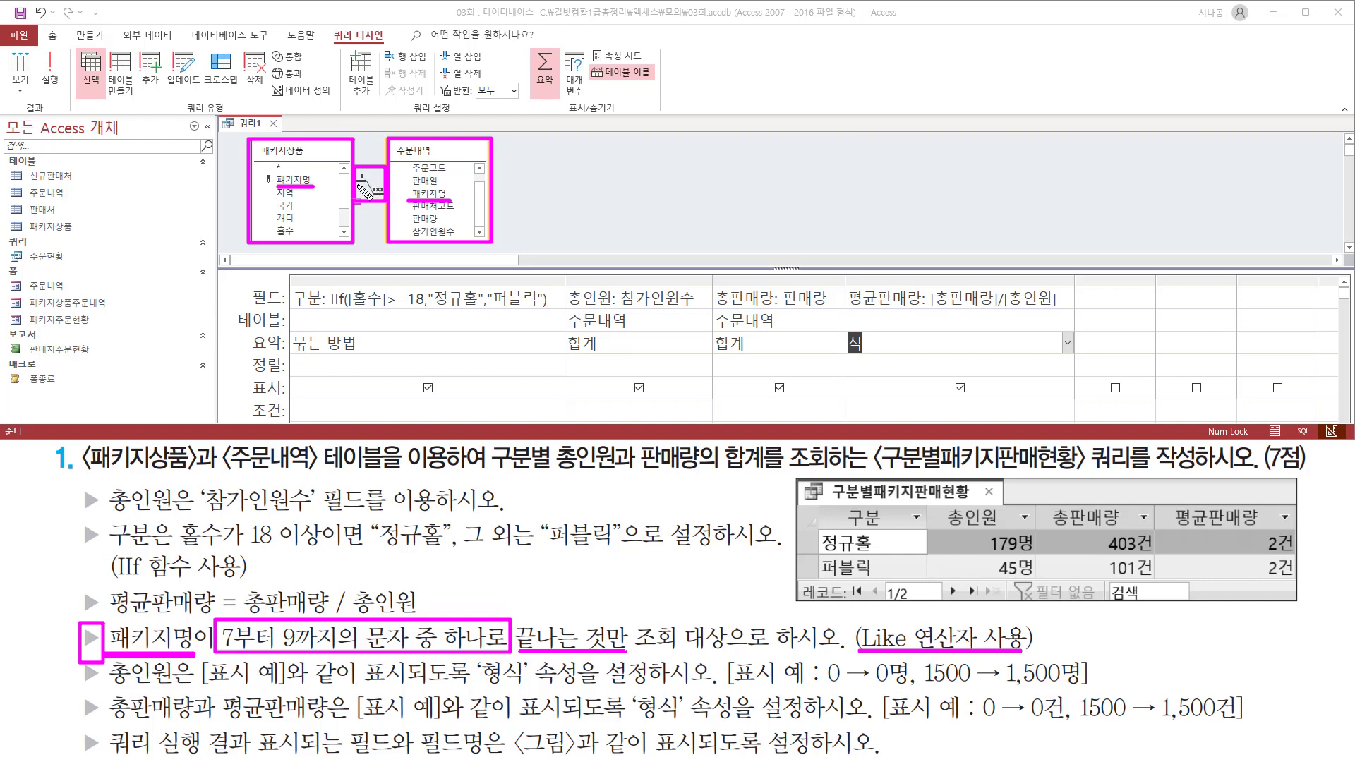
mouse_move(319, 200)
left_mouse_down()
mouse_move(333, 152)
mouse_move(313, 175)
left_mouse_up()
left_click(297, 181)
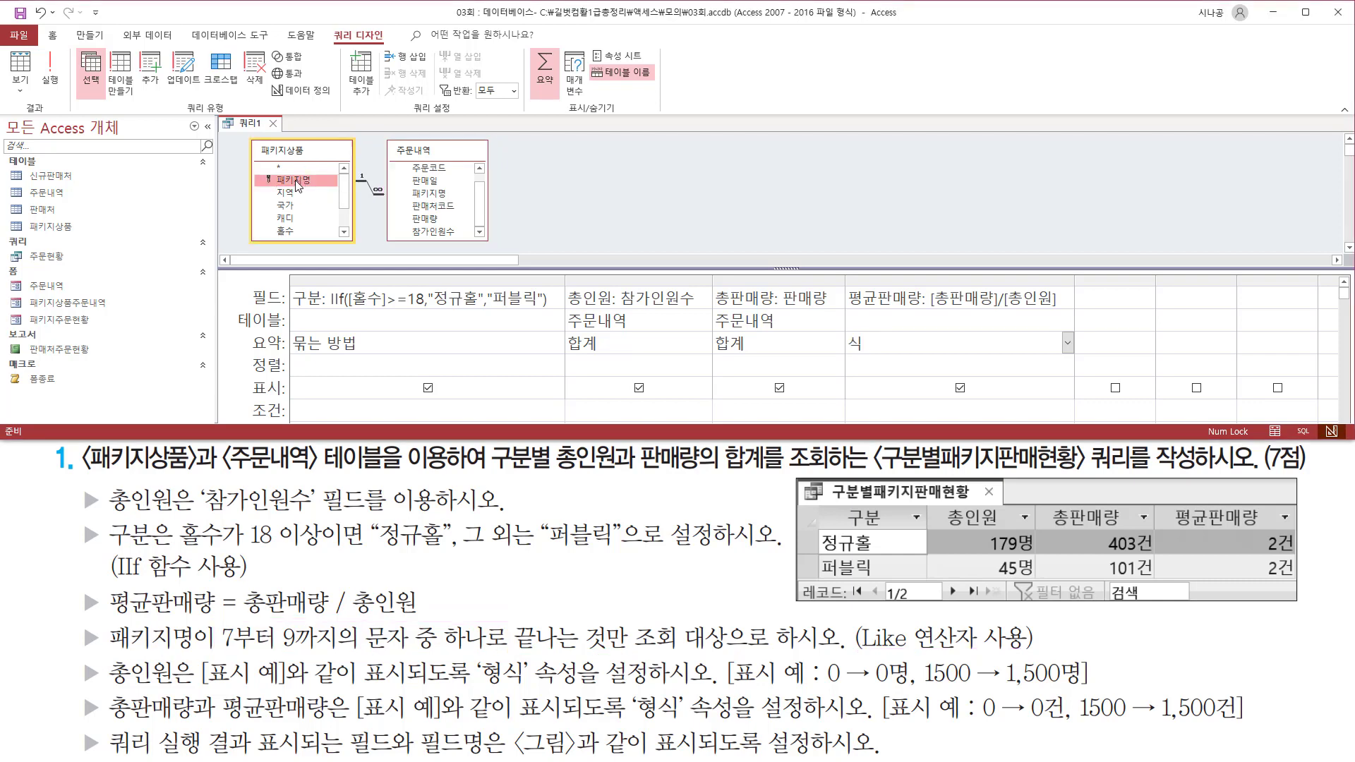
double_click(298, 180)
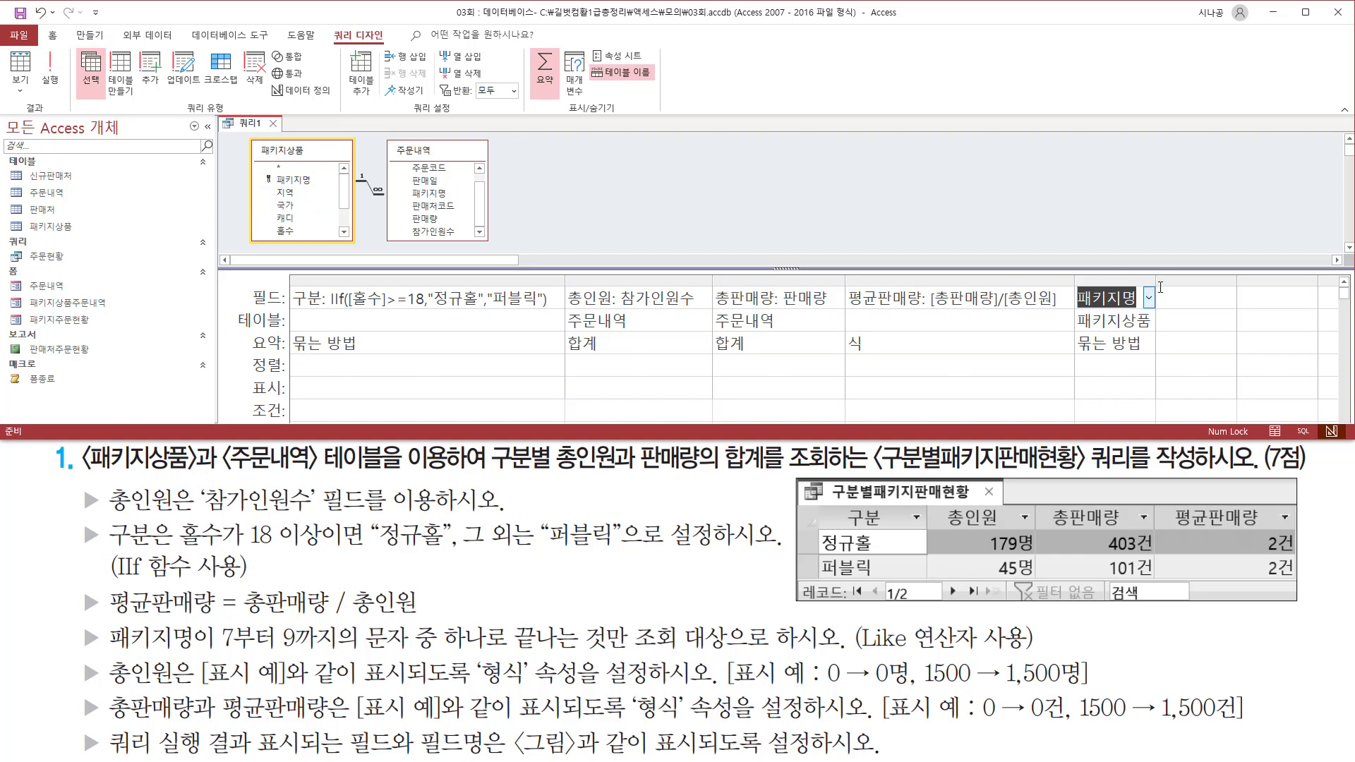
left_click_drag(1155, 278, 1190, 280)
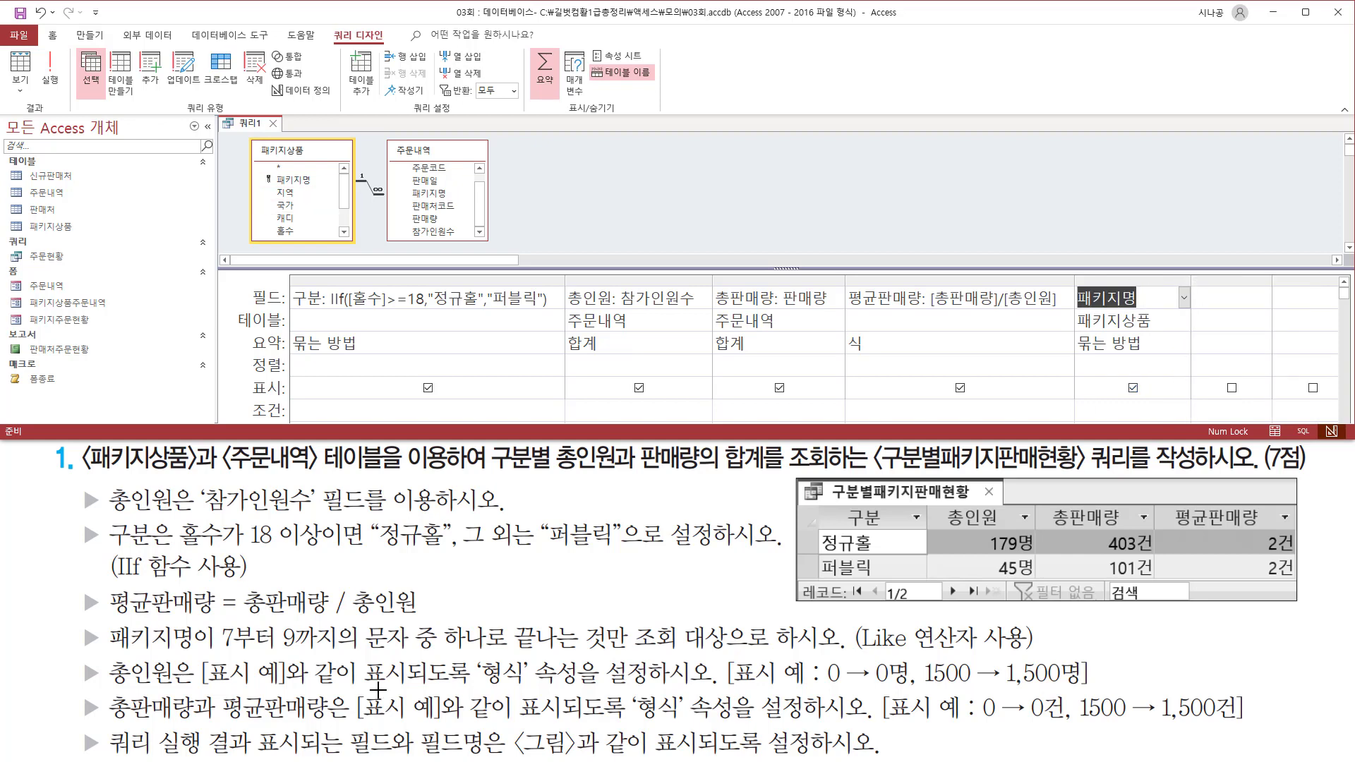
Write the filter expression like "*[7-9]" in an on-screen memo note.
mouse_move(268, 400)
left_mouse_down()
mouse_move(242, 419)
mouse_move(285, 421)
mouse_move(286, 399)
left_mouse_up()
left_click_drag(1076, 418, 1174, 418)
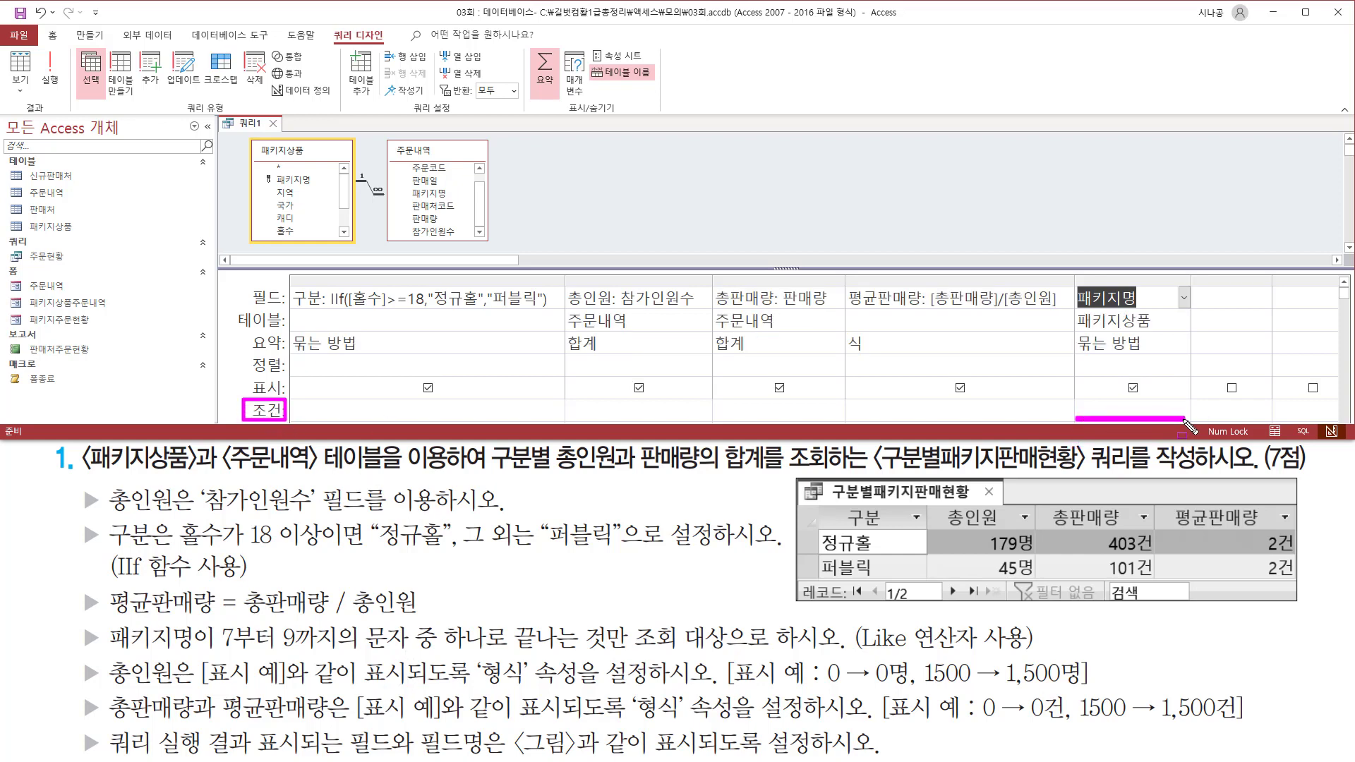
left_click(700, 188)
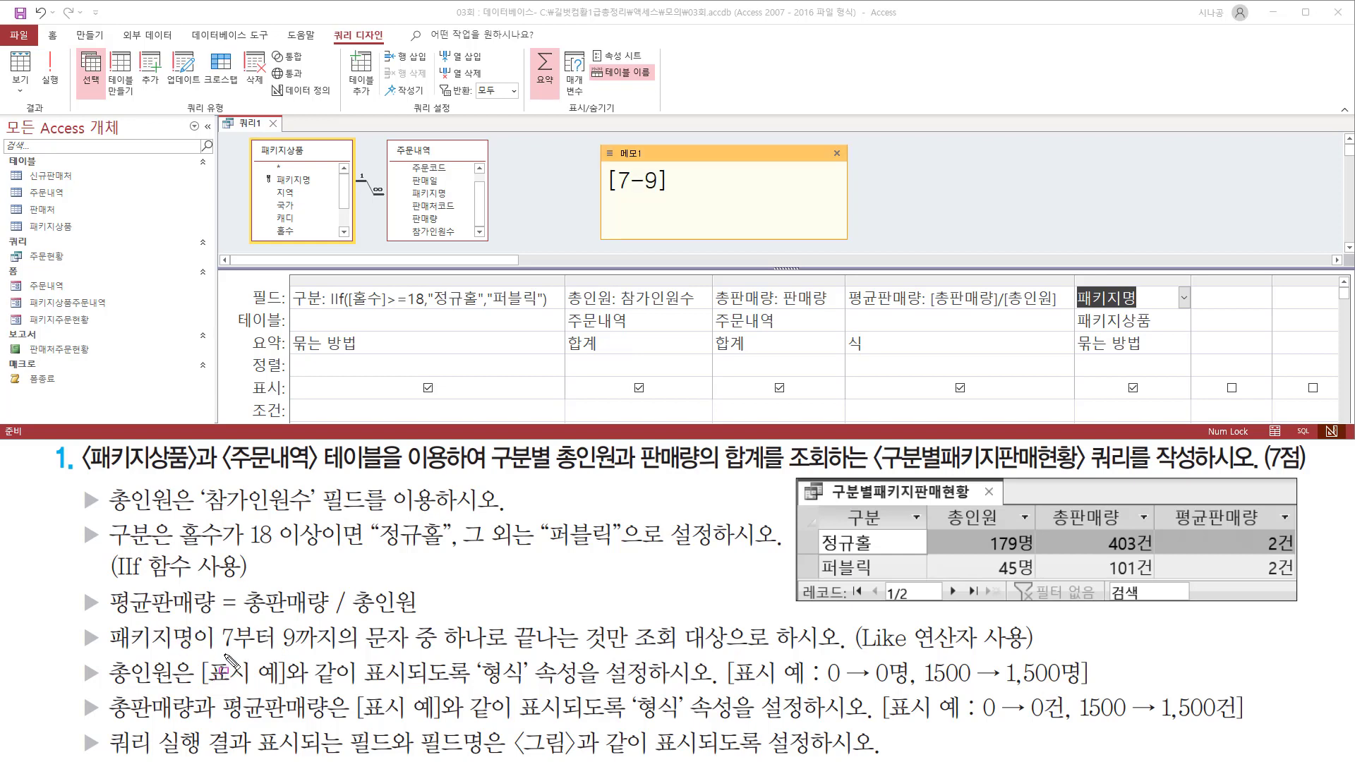
left_click_drag(217, 650, 635, 655)
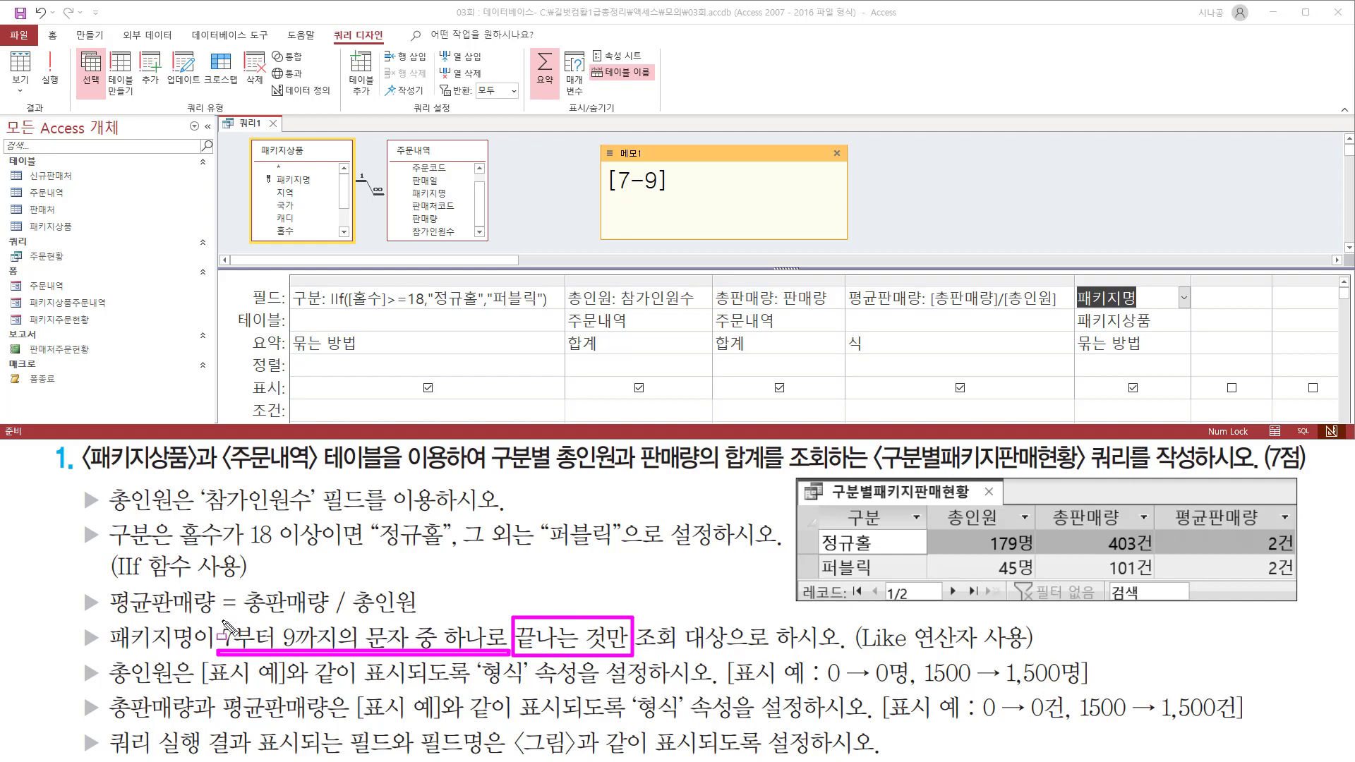
mouse_move(219, 619)
left_mouse_down()
mouse_move(244, 653)
mouse_move(341, 654)
left_mouse_up()
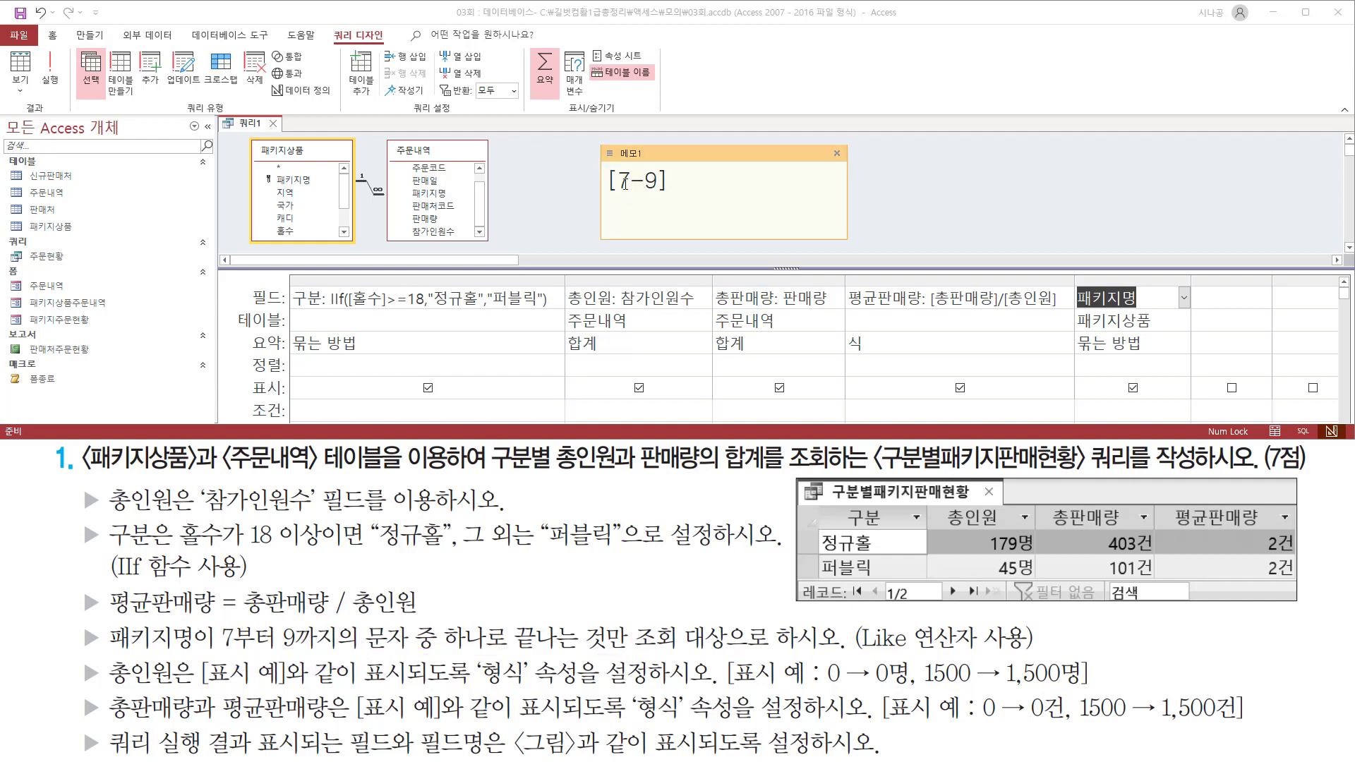
key("Escape")
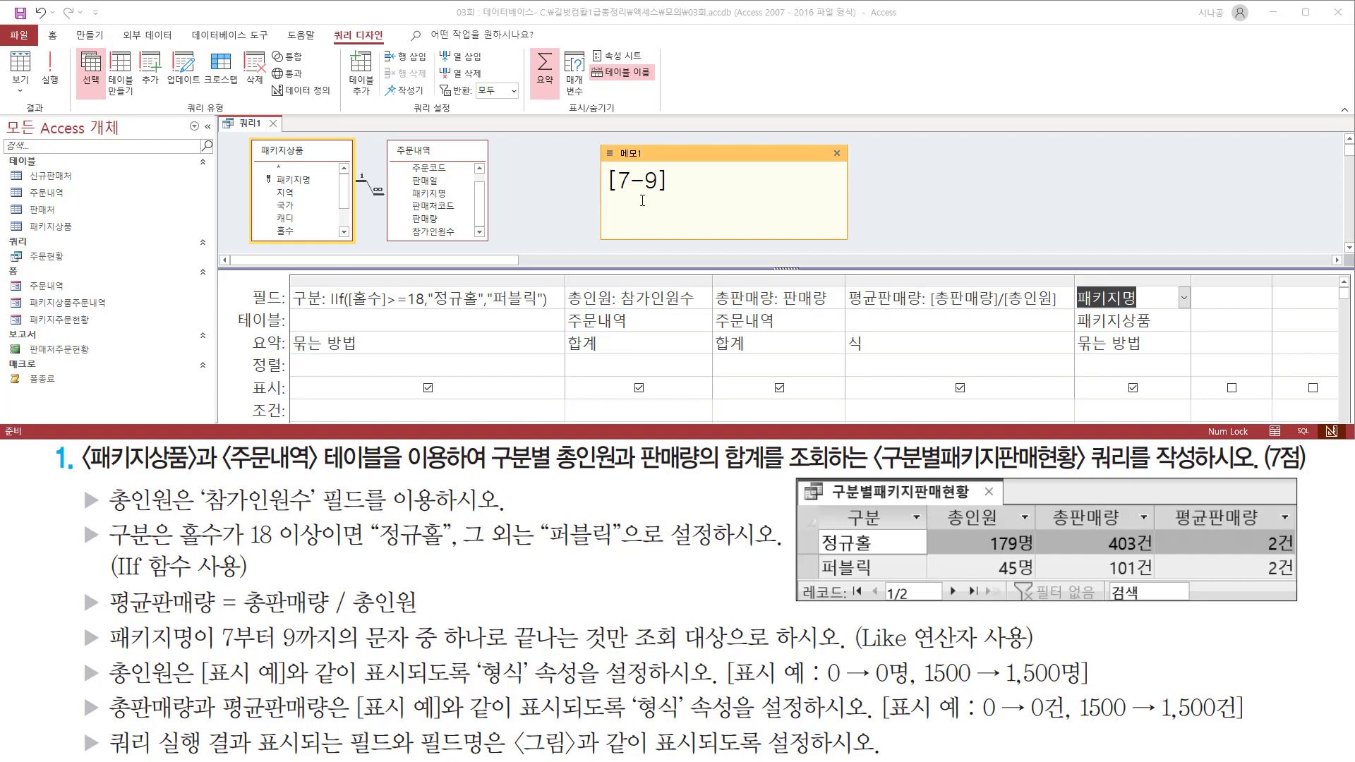
key("Home")
type("*")
key("Home")
type("\"")
type("l")
type("ike")
key("ctrl+a")
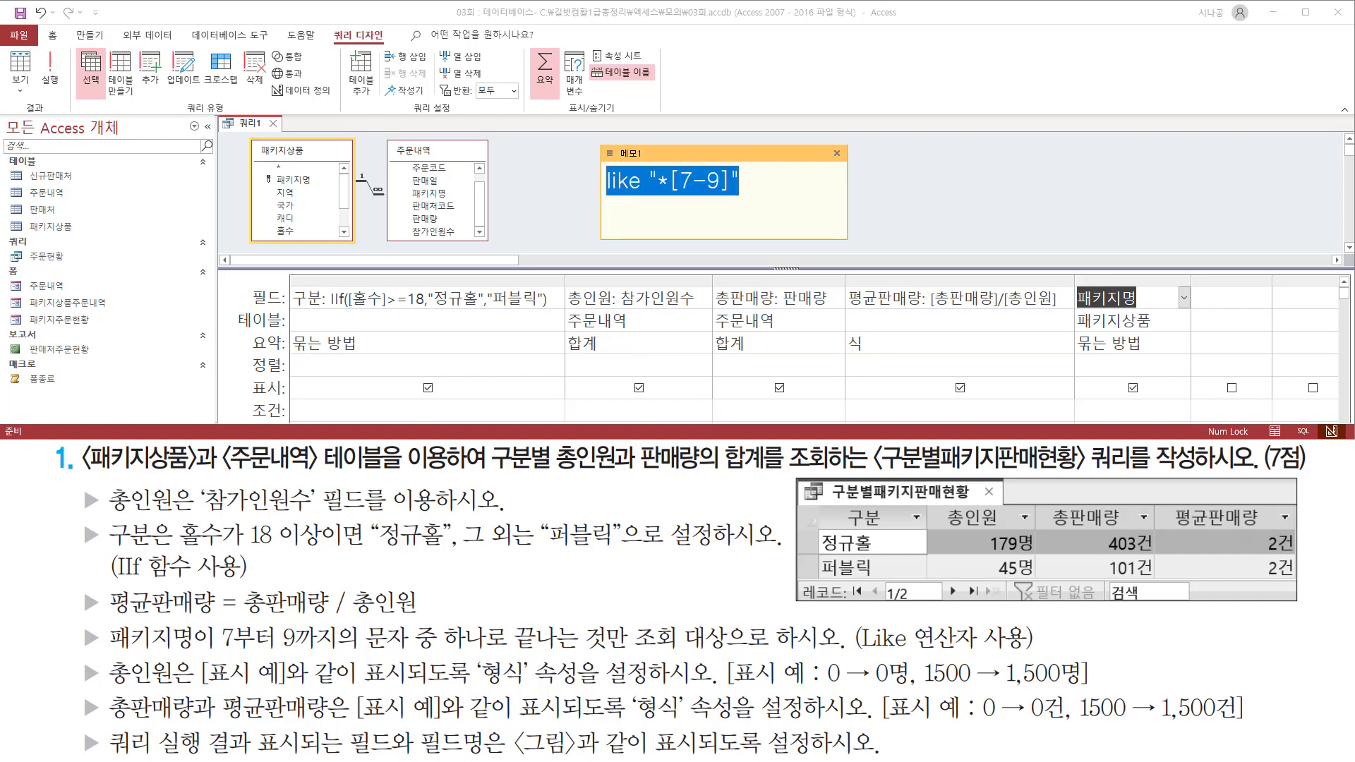
Duplicate the expression on a second memo line and change the copy to like "[7-9]*".
left_click_drag(675, 194, 736, 195)
left_click(699, 179)
key("ctrl+a")
key("ctrl+c")
left_click(662, 218)
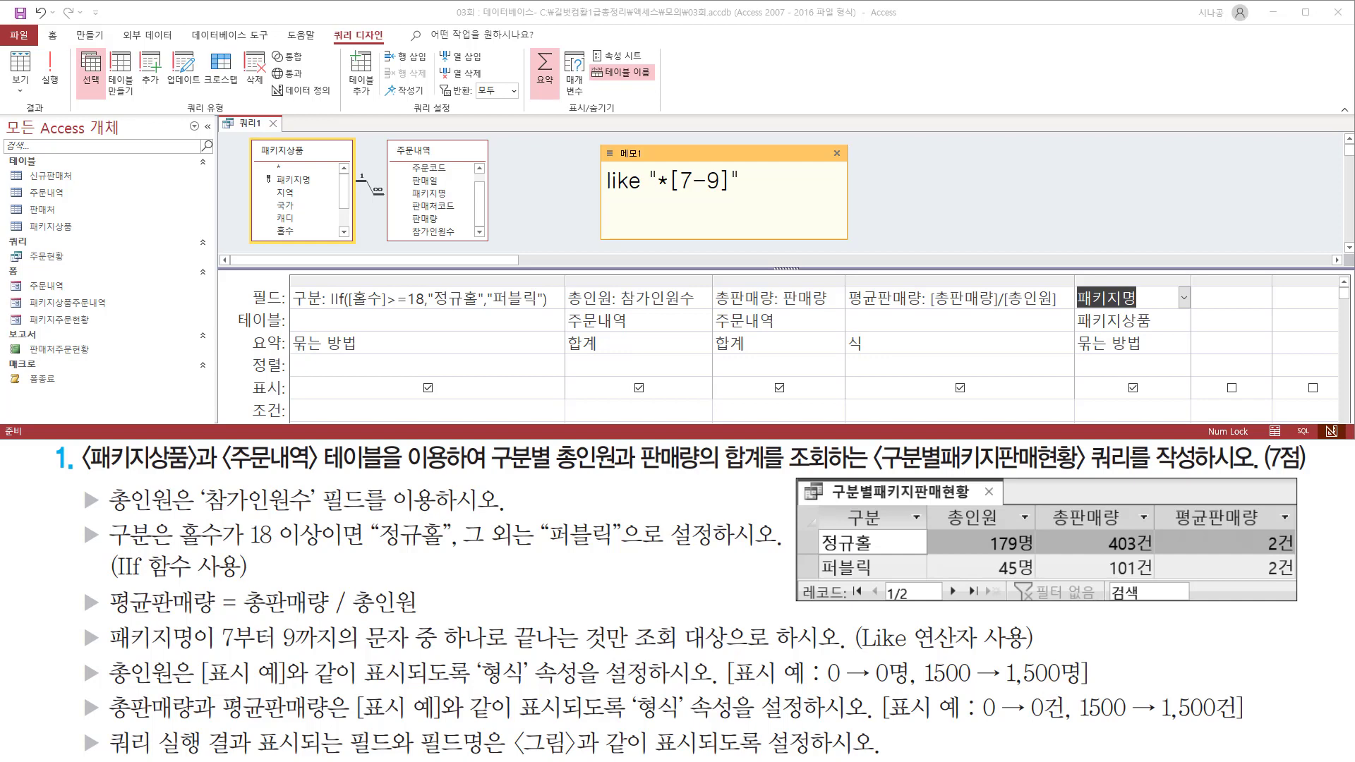
key("Return")
key("ctrl+v")
key("shift+Right")
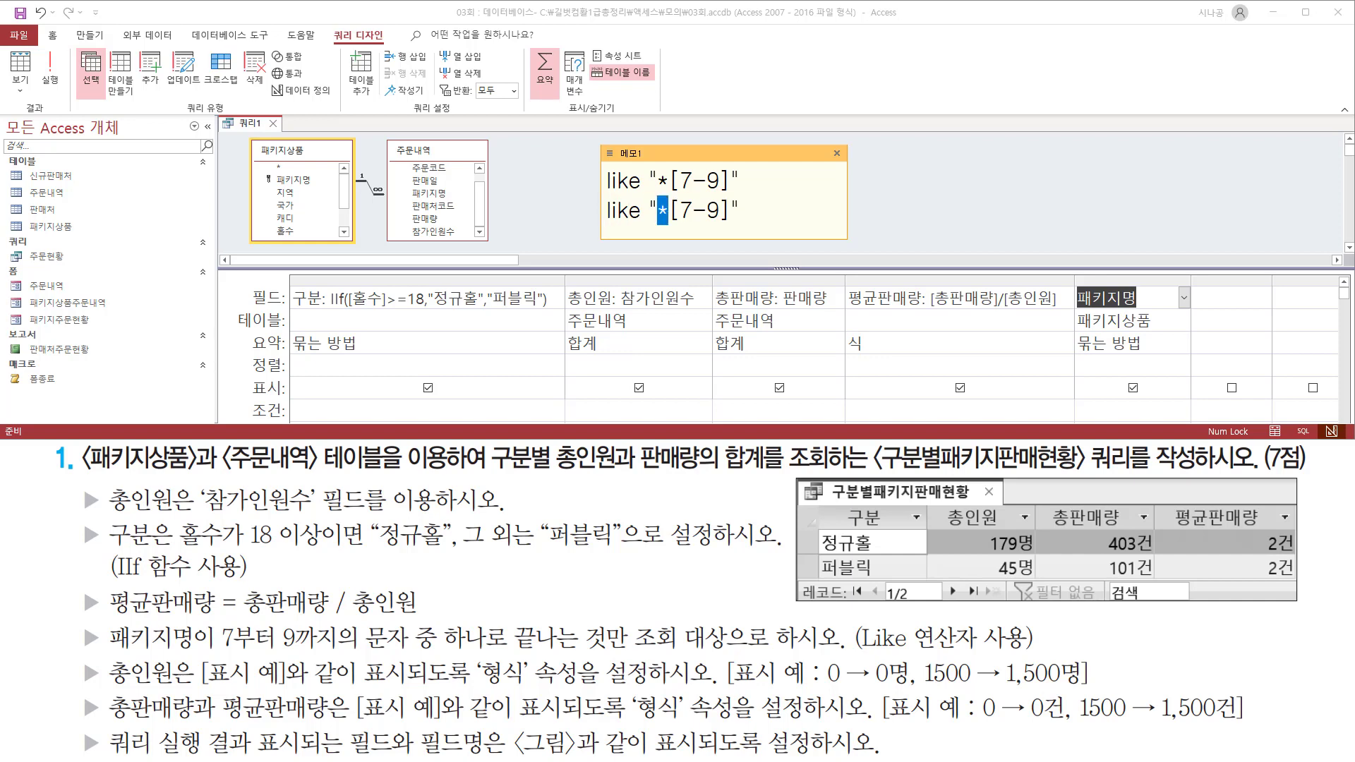
key("Delete")
type("*")
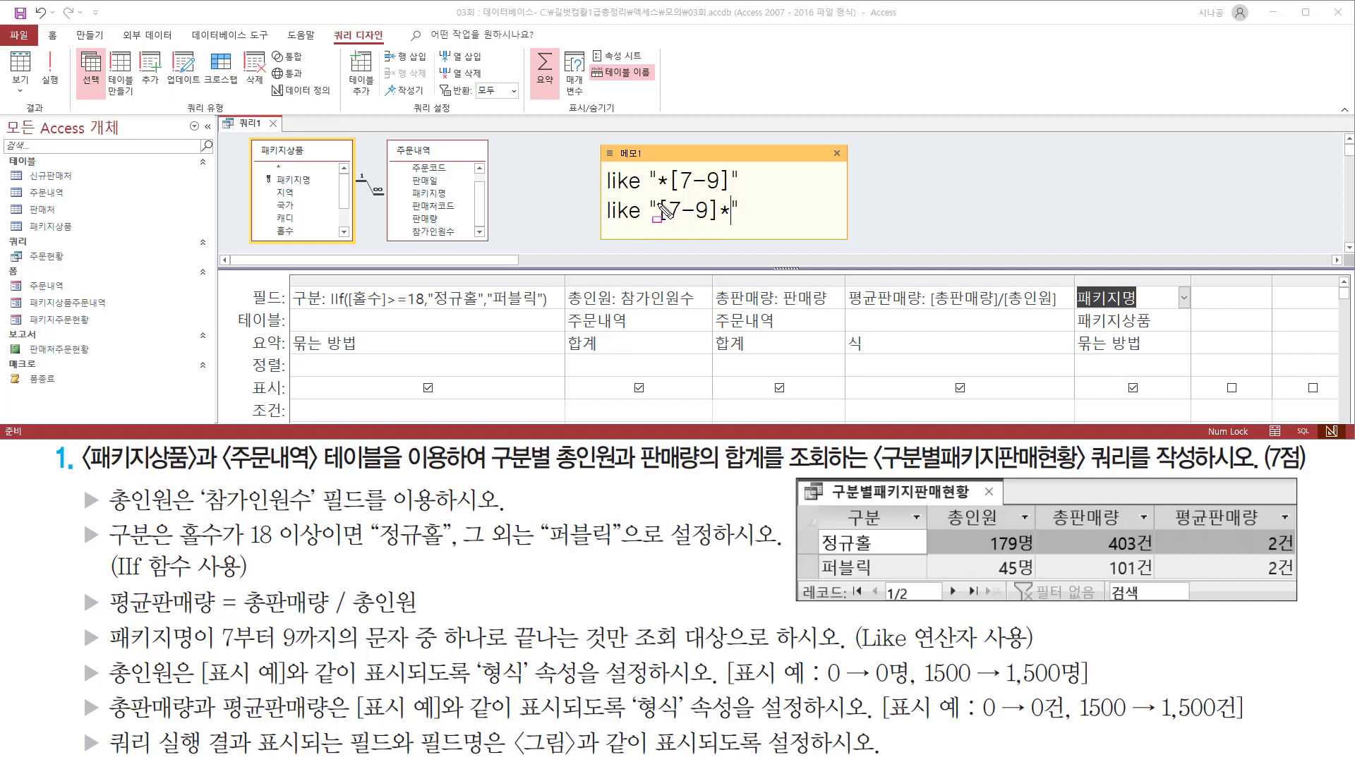
mouse_move(659, 194)
left_mouse_down()
mouse_move(732, 244)
mouse_move(718, 228)
mouse_move(735, 220)
left_mouse_up()
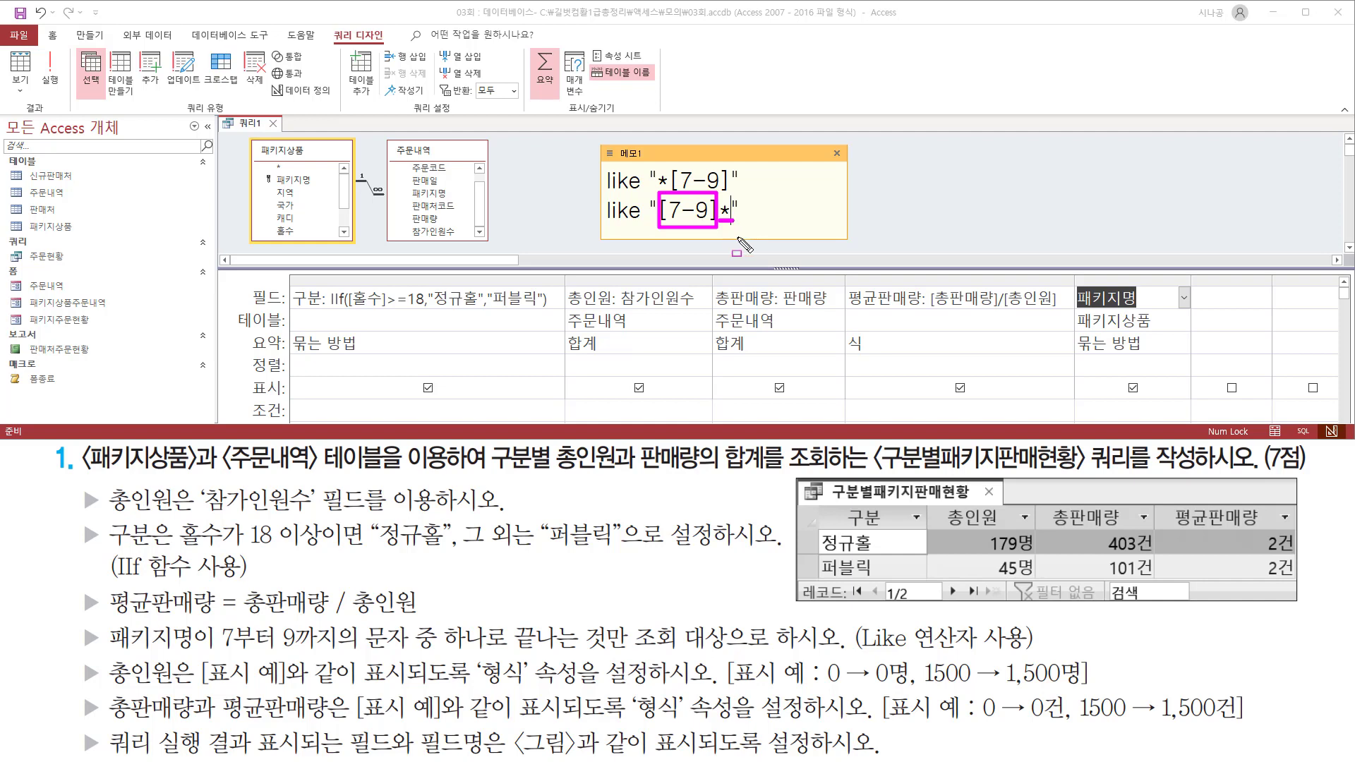
key("e")
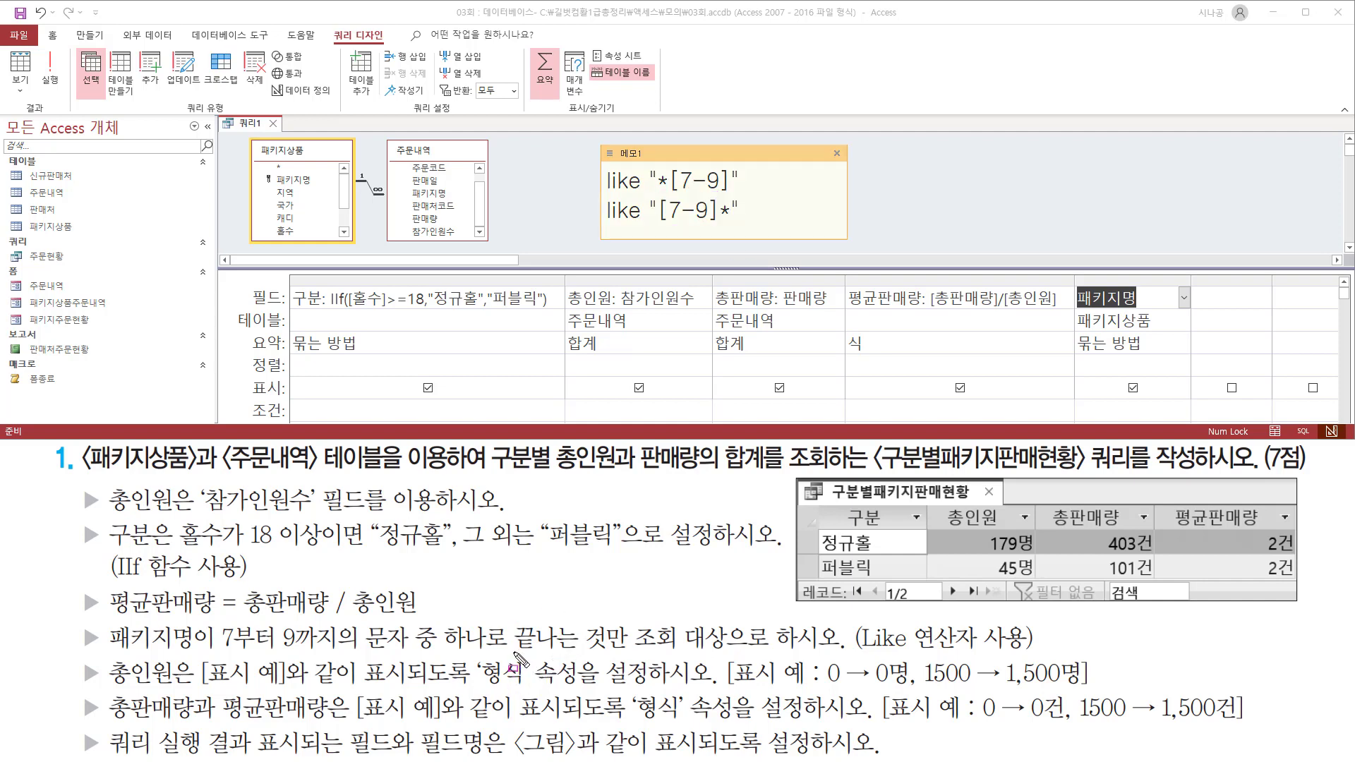
left_click_drag(512, 654, 635, 655)
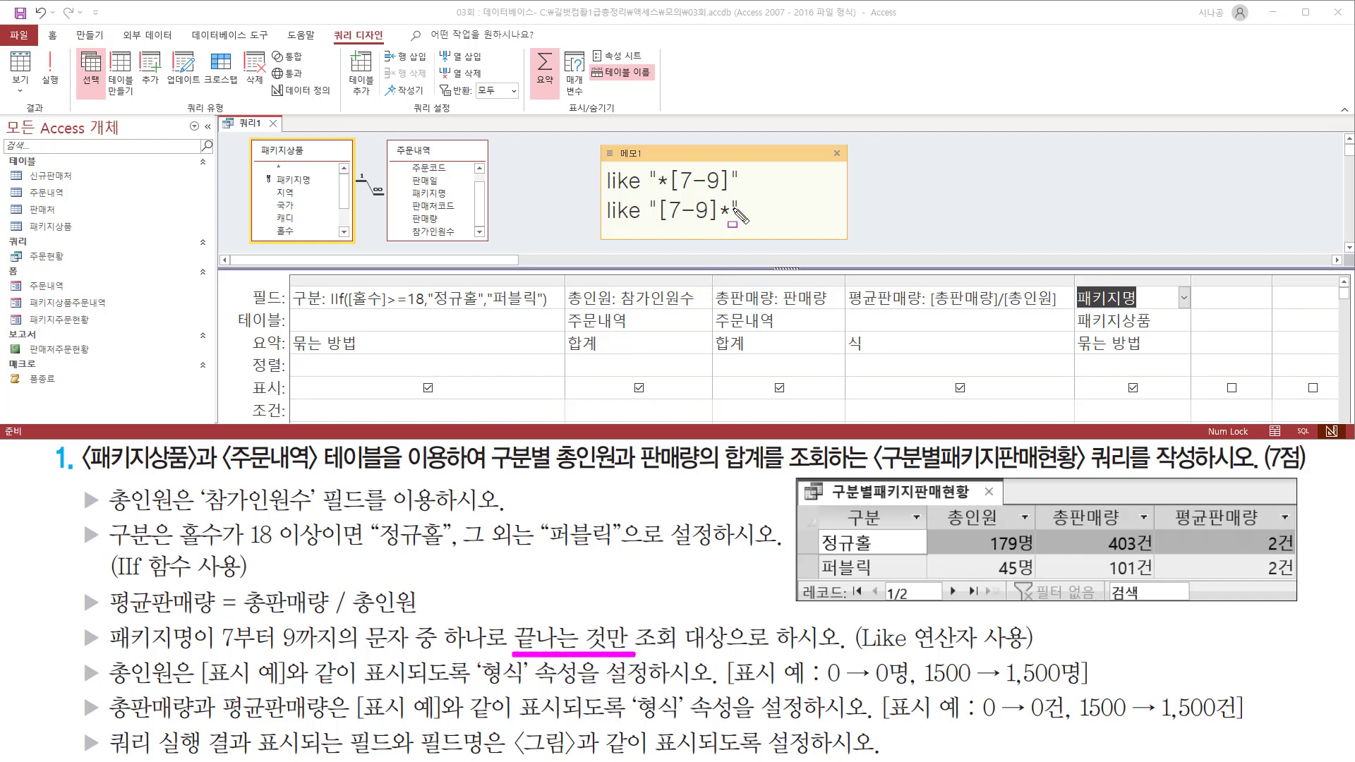
Copy like "*[7-9]" from the memo into the 조건 of the 패키지명 column.
key("Escape")
left_click_drag(762, 179, 422, 194)
key("ctrl+c")
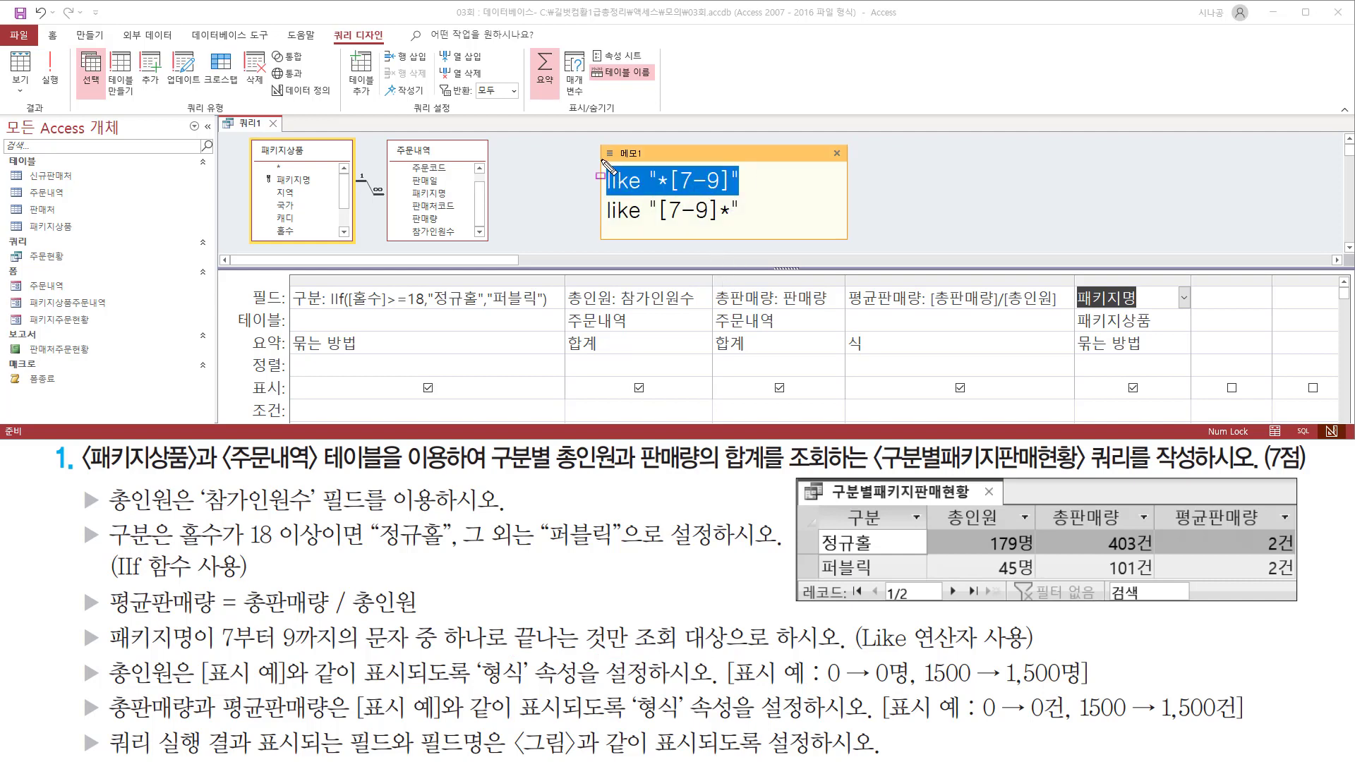
key("ctrl+2")
left_click_drag(595, 161, 755, 204)
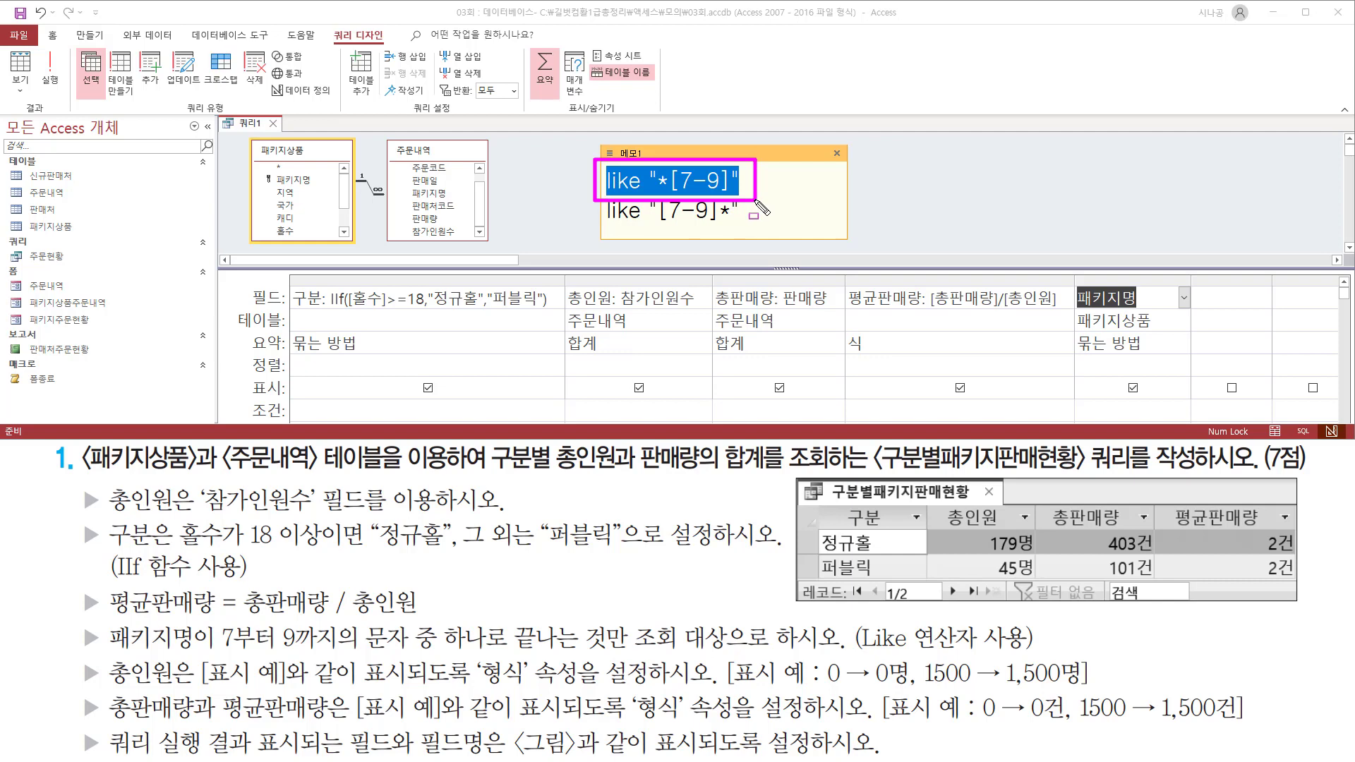
key("Escape")
left_click(763, 185)
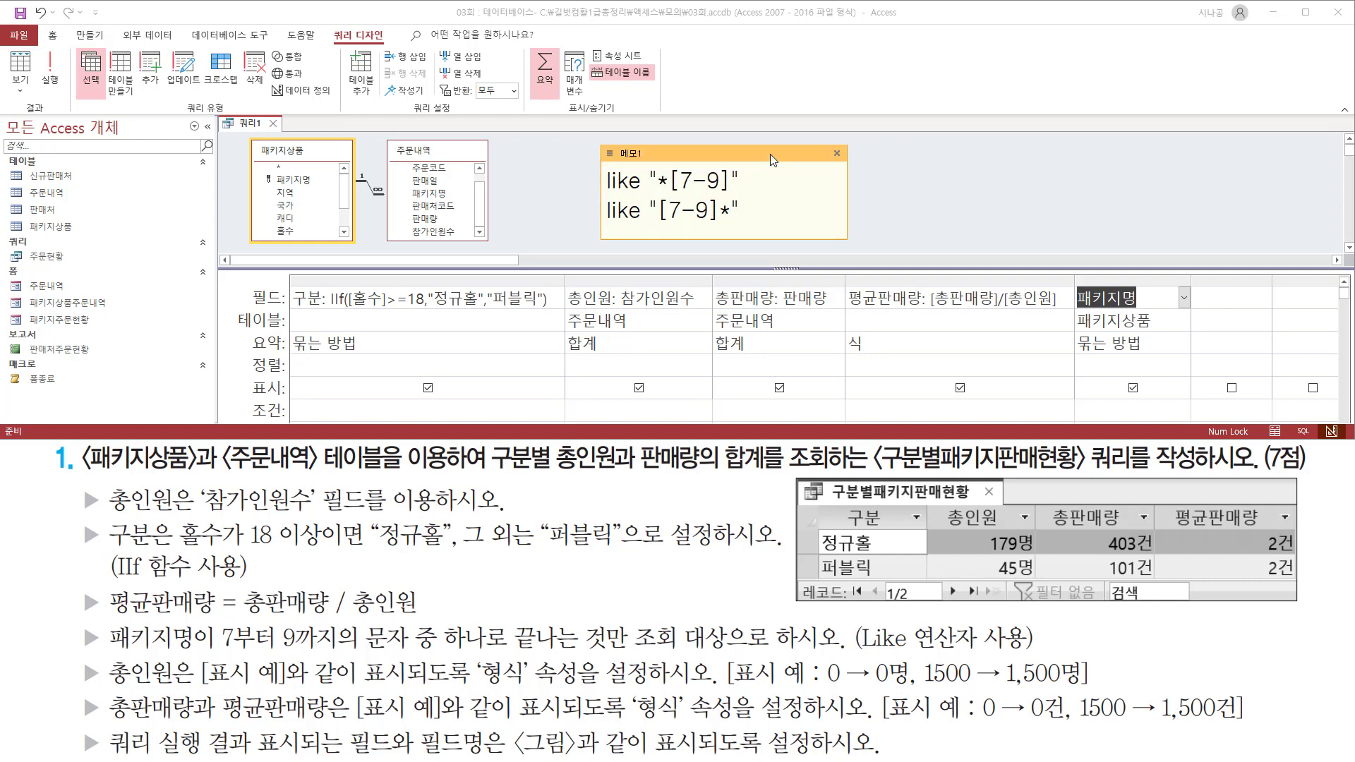
left_click(1115, 410)
key("ctrl+v")
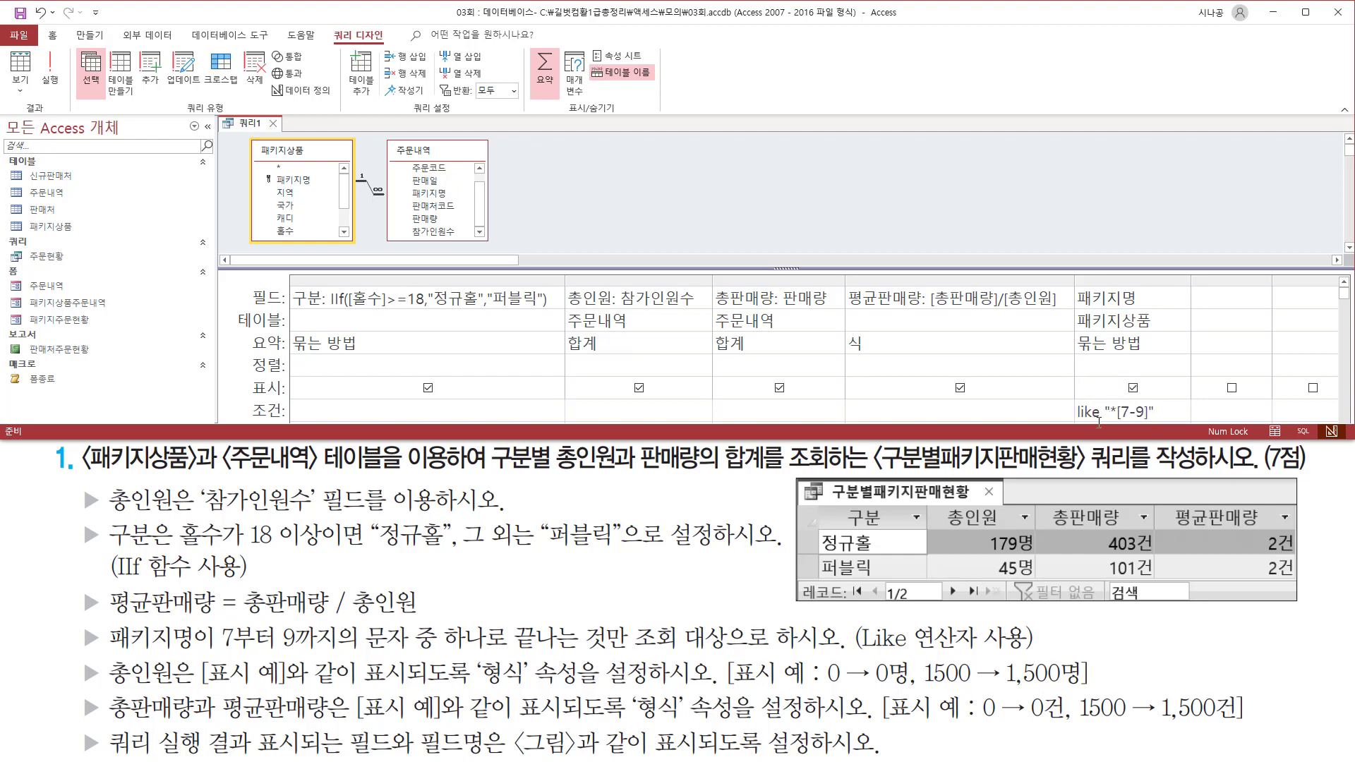
left_click_drag(1070, 394, 1166, 424)
key("Escape")
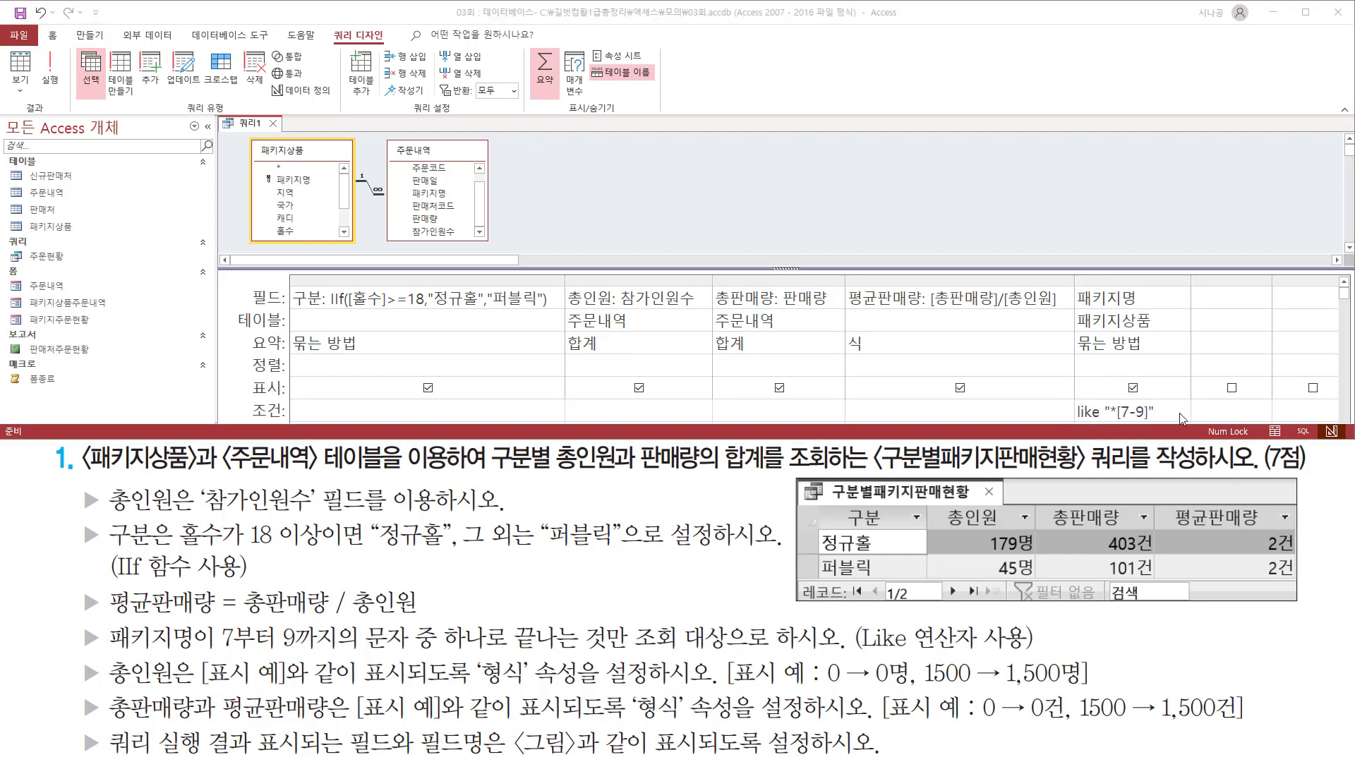
left_click(1170, 367)
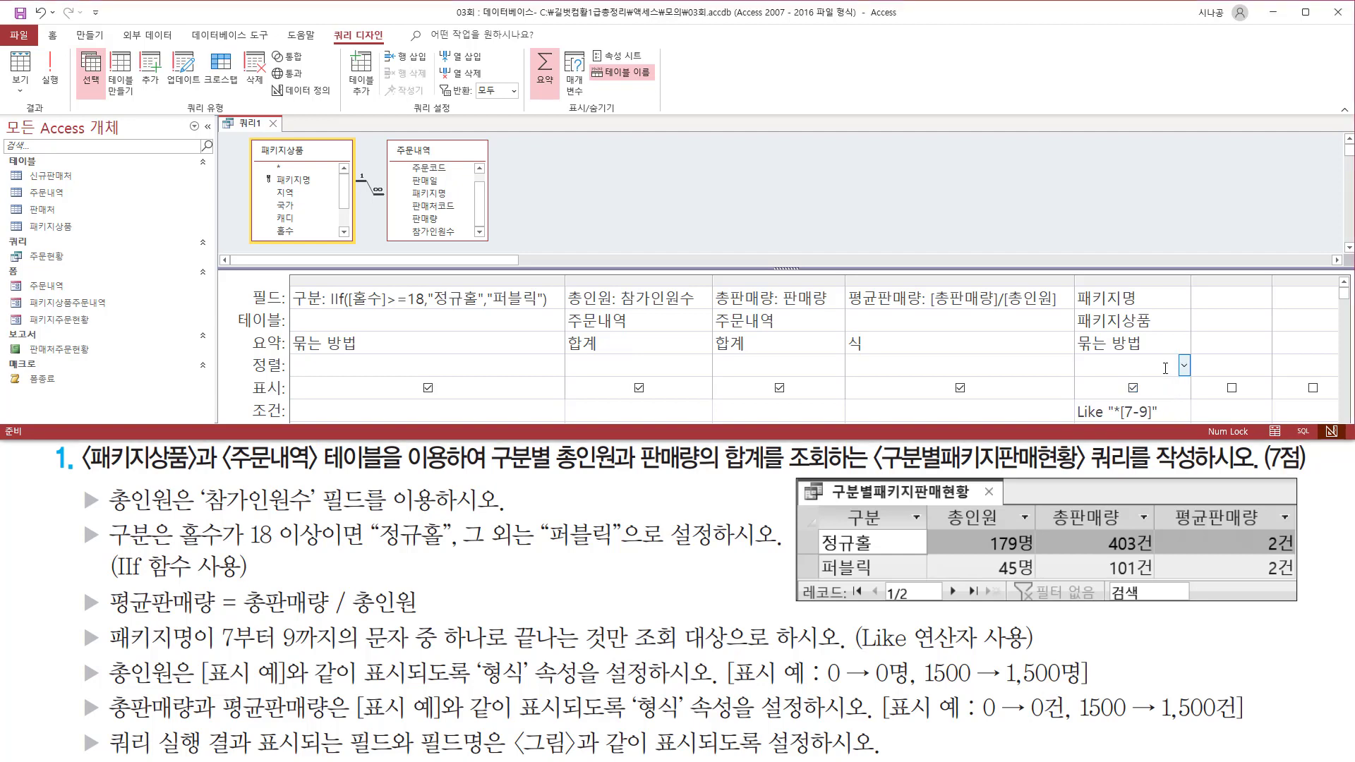
left_click(673, 160)
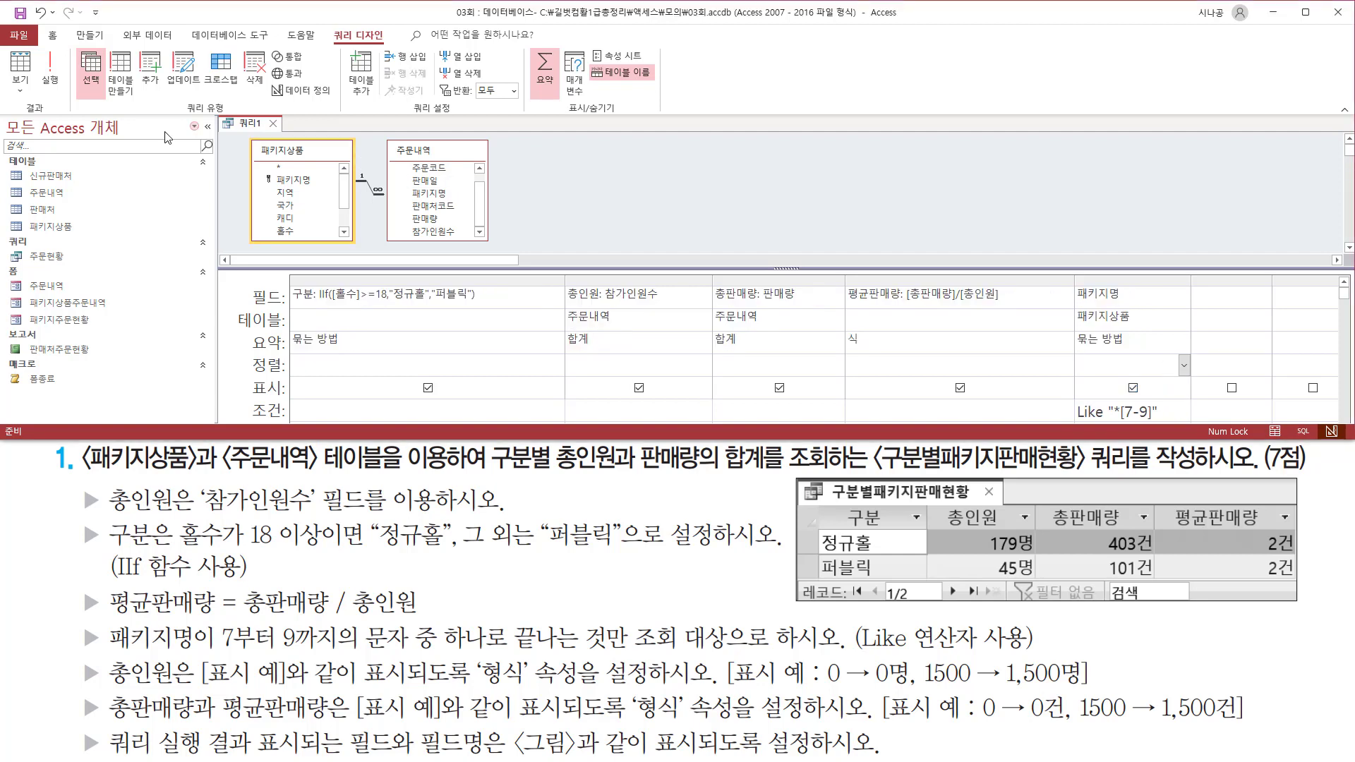
Run the query and check the final characters of the 패키지명 values in the results.
left_click(50, 64)
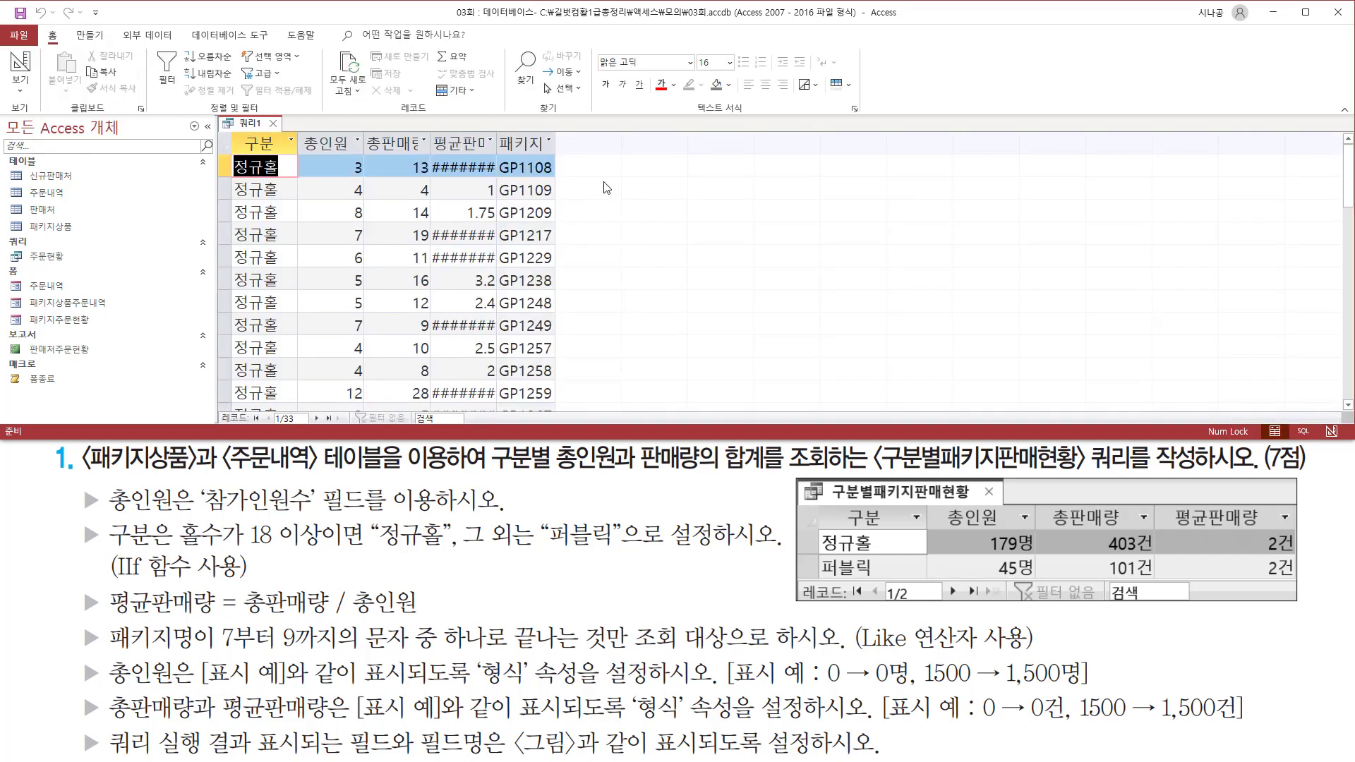
left_click_drag(494, 131, 557, 155)
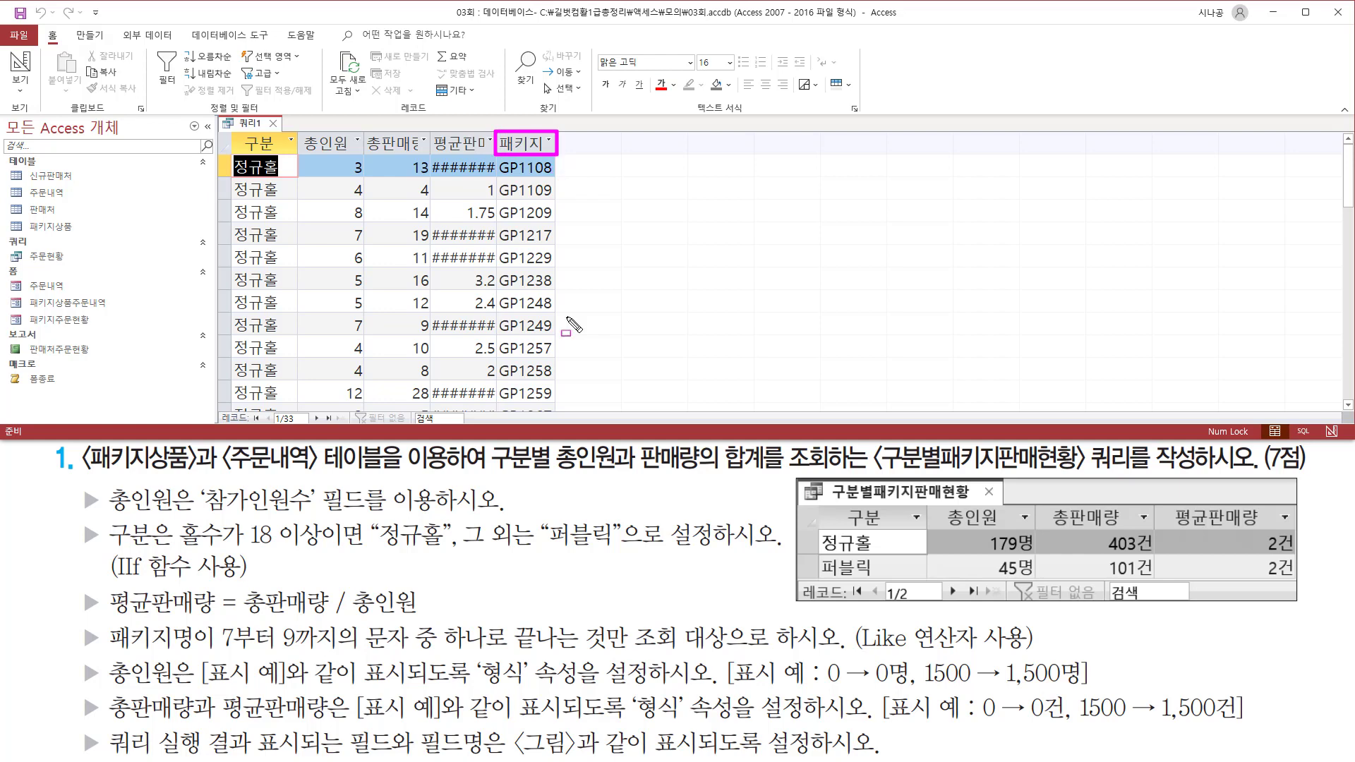
left_click_drag(210, 653, 594, 656)
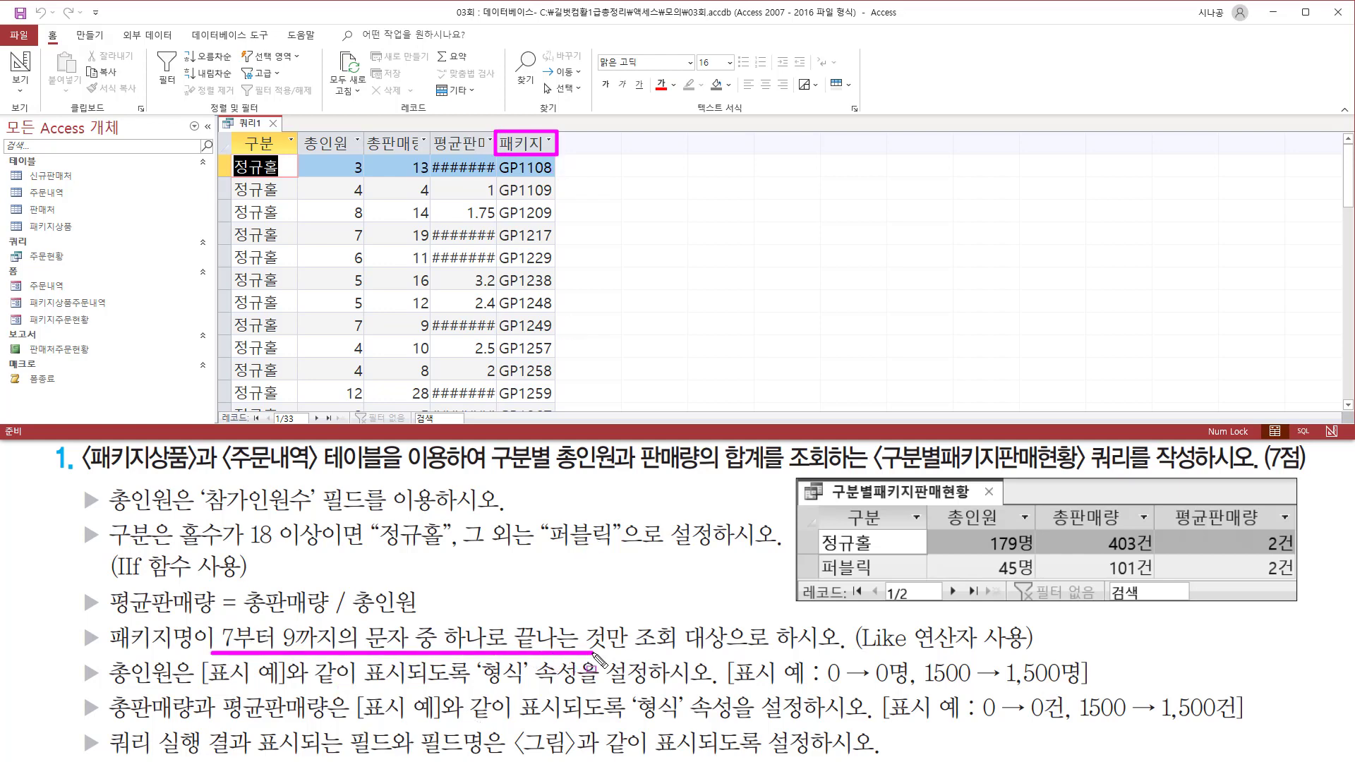
left_click_drag(213, 621, 362, 652)
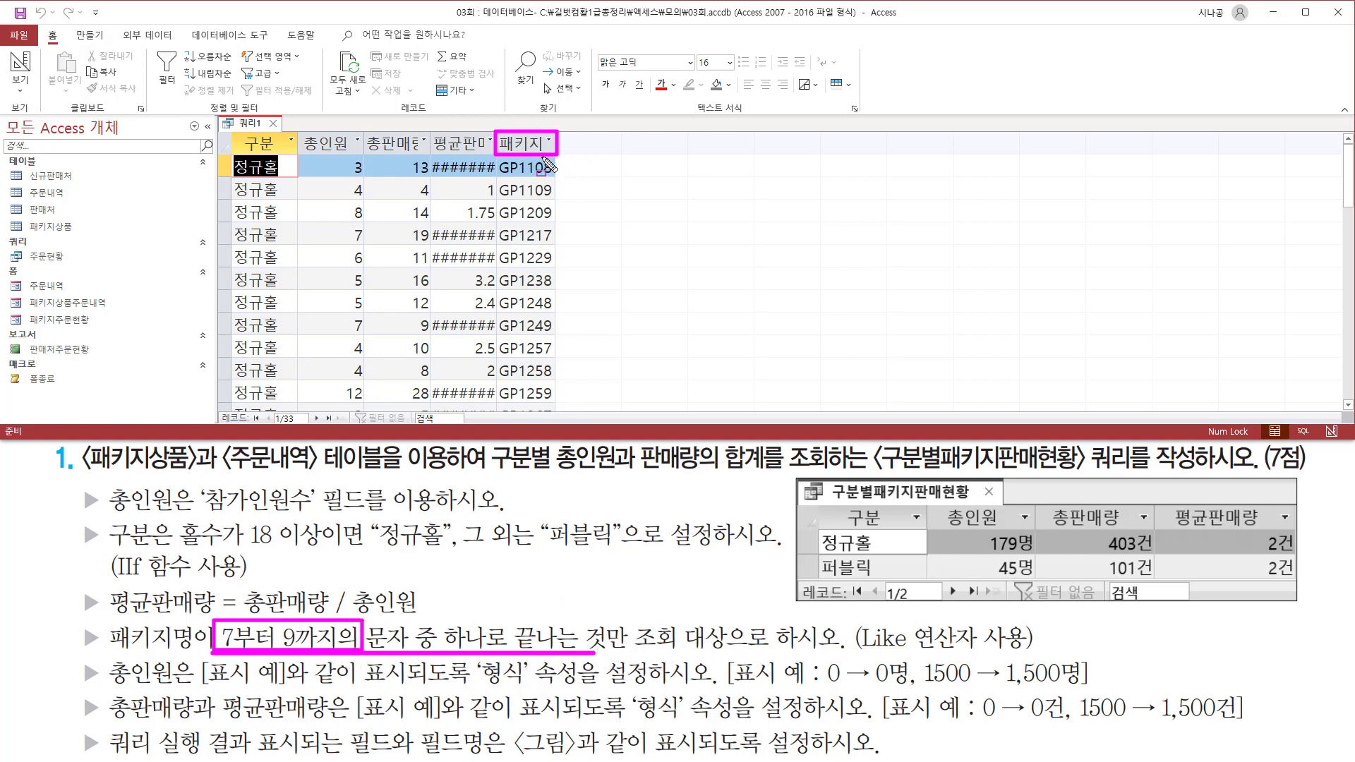
mouse_move(536, 170)
left_mouse_down()
mouse_move(554, 238)
mouse_move(555, 421)
left_mouse_up()
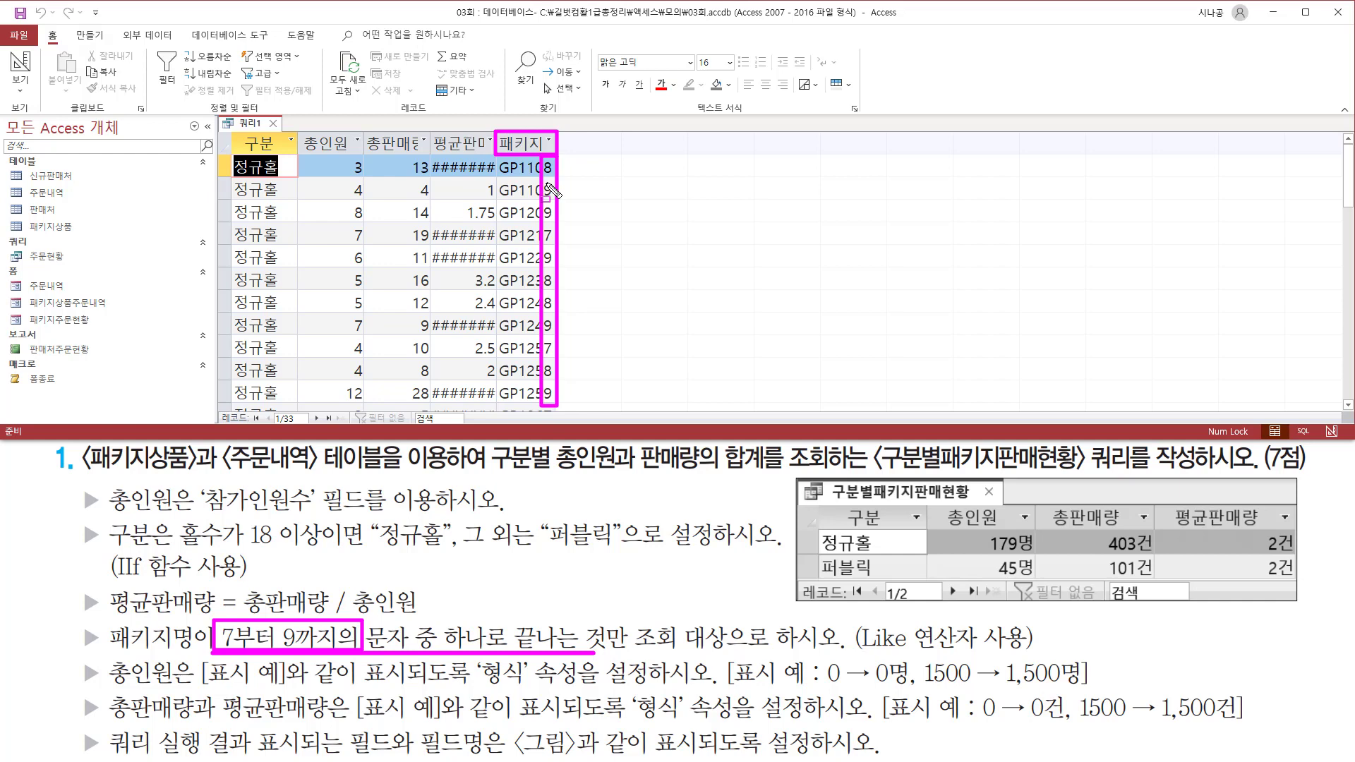
key("e")
left_click_drag(496, 130, 558, 405)
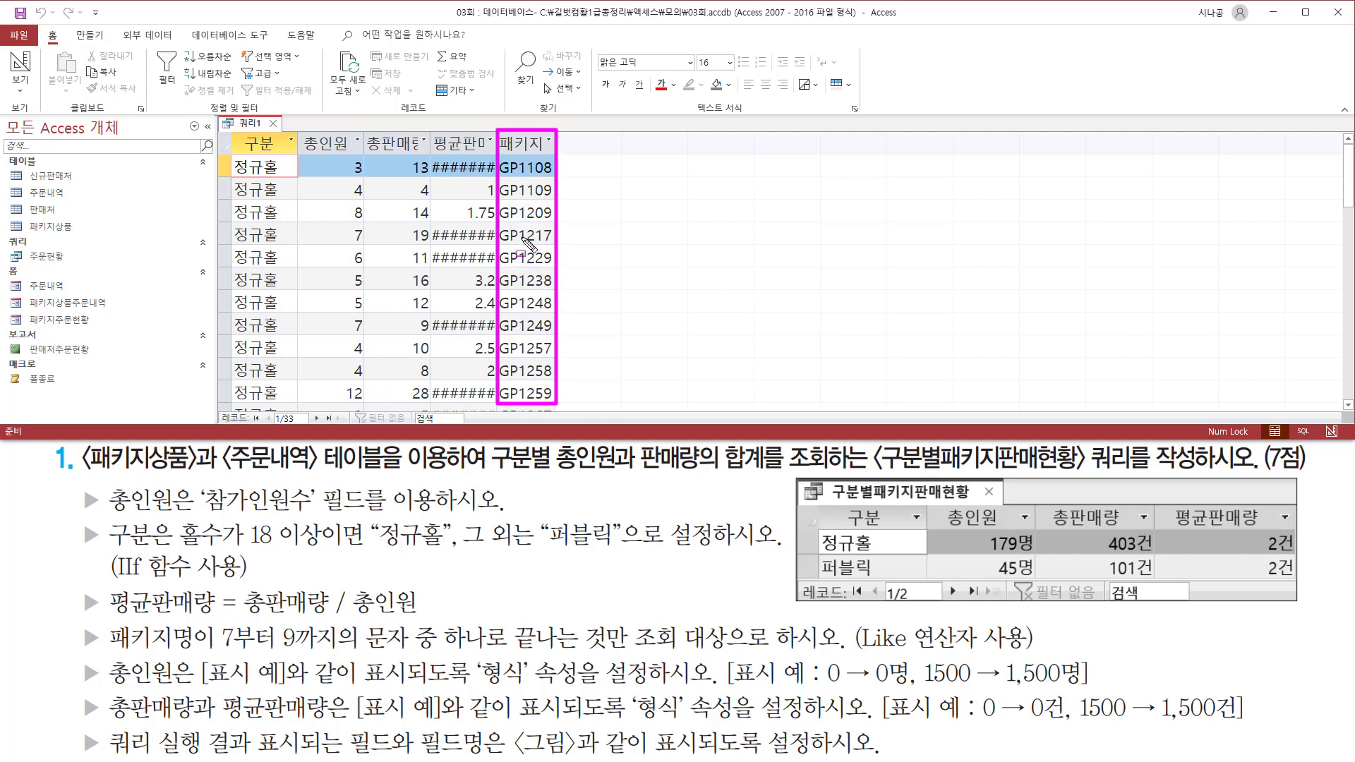
key("Escape")
Return the query to design view and set the 요약 of the 패키지명 column to 조건.
right_click(249, 129)
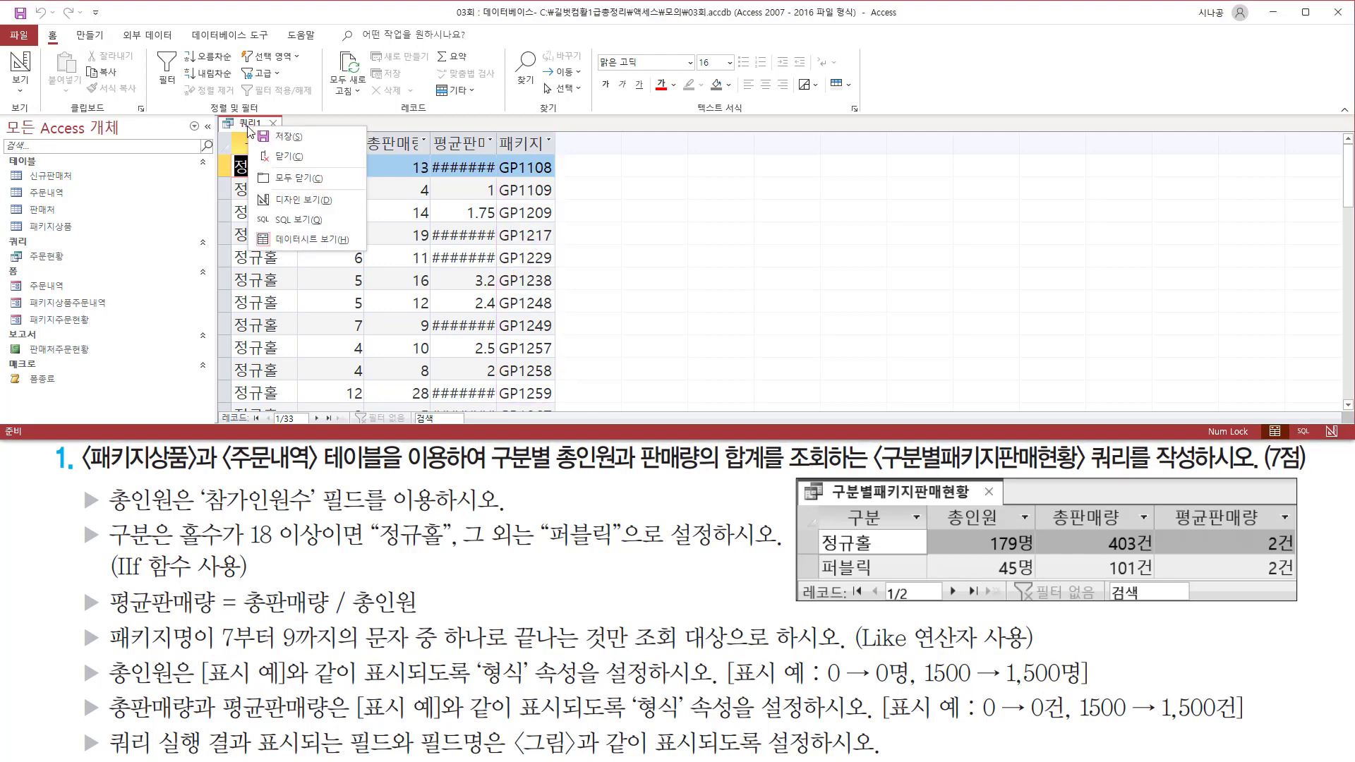
left_click(293, 200)
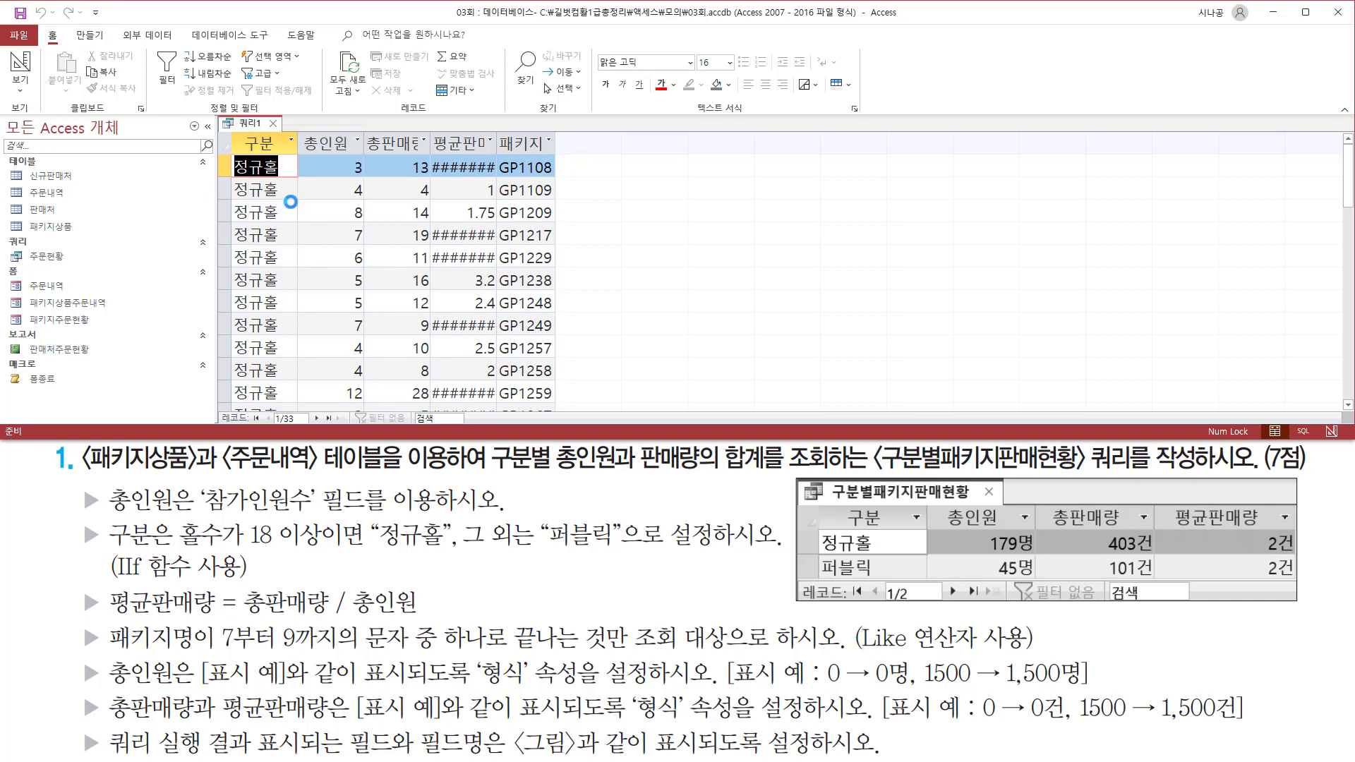
left_click_drag(1064, 280, 1201, 421)
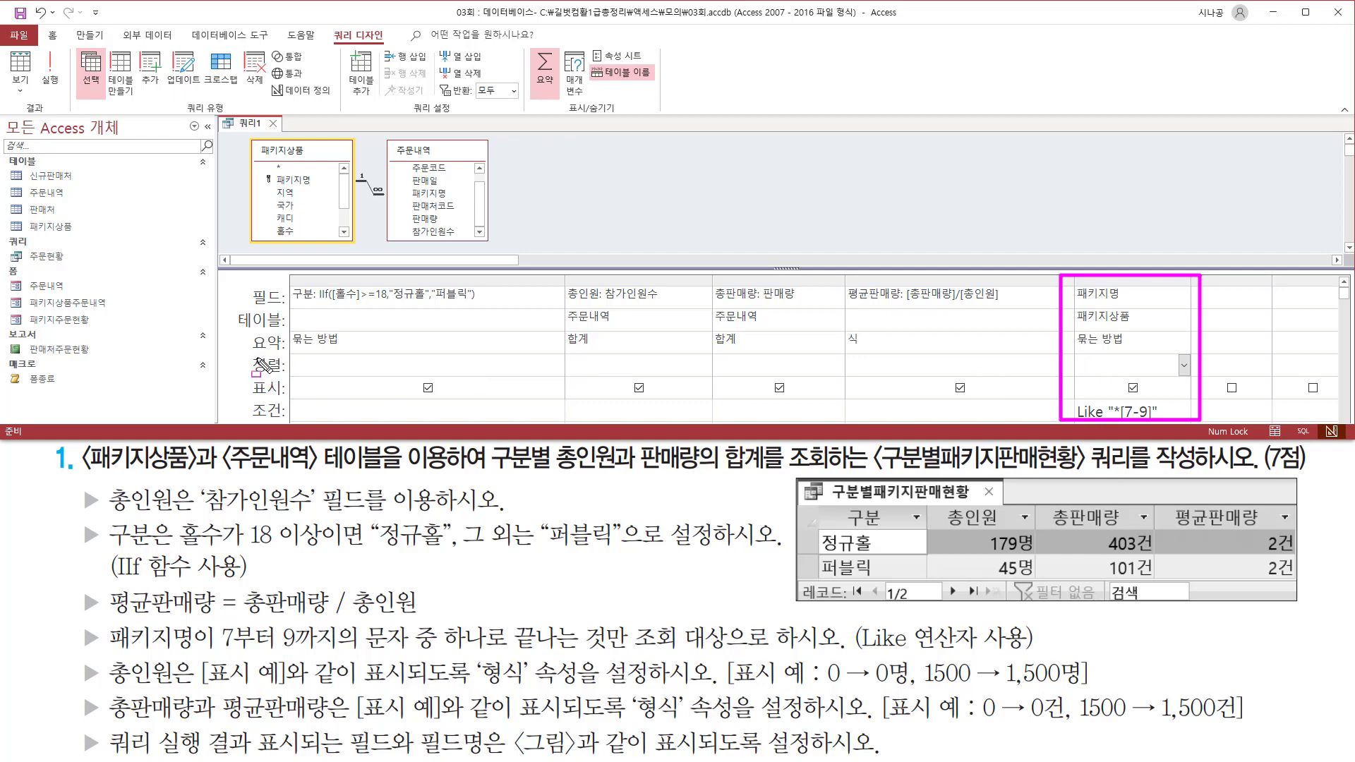
left_click_drag(250, 354, 290, 354)
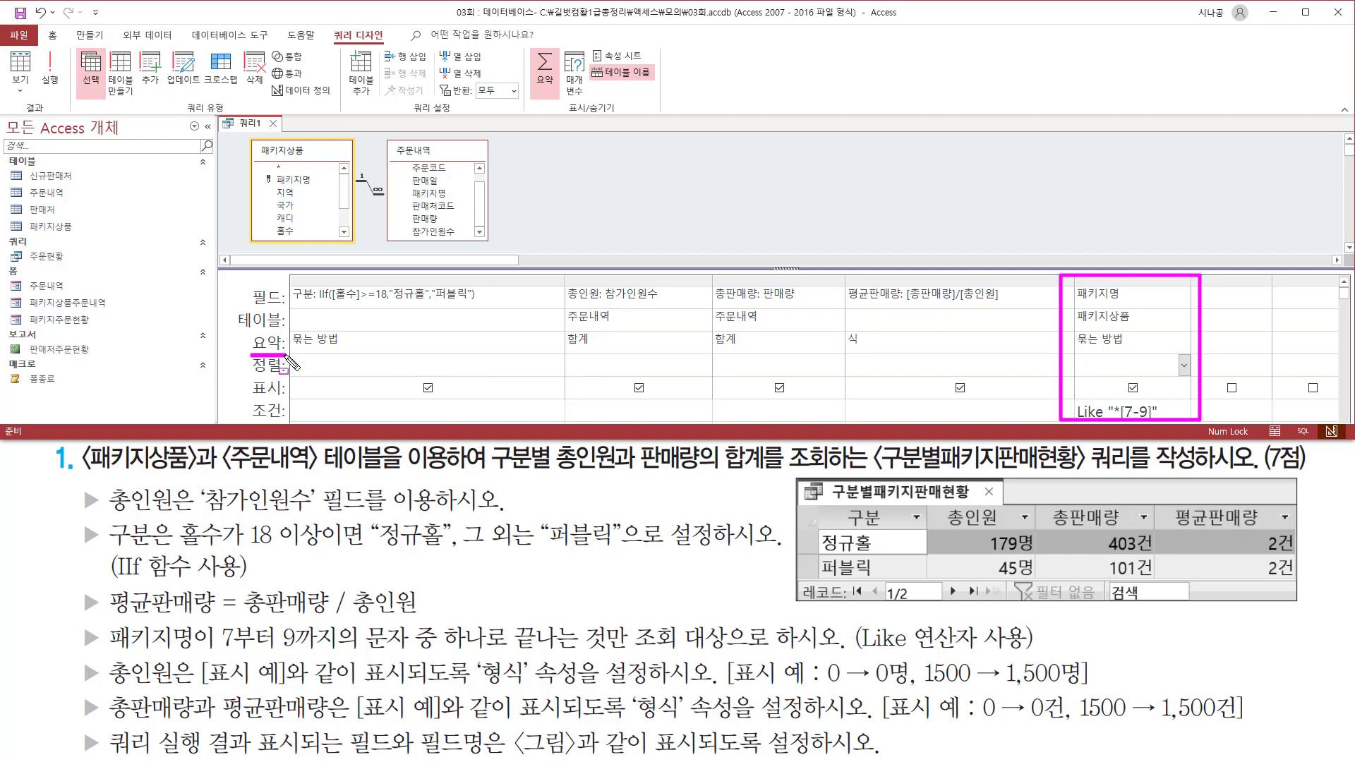
key("Escape")
left_click(1190, 342)
left_click(1188, 343)
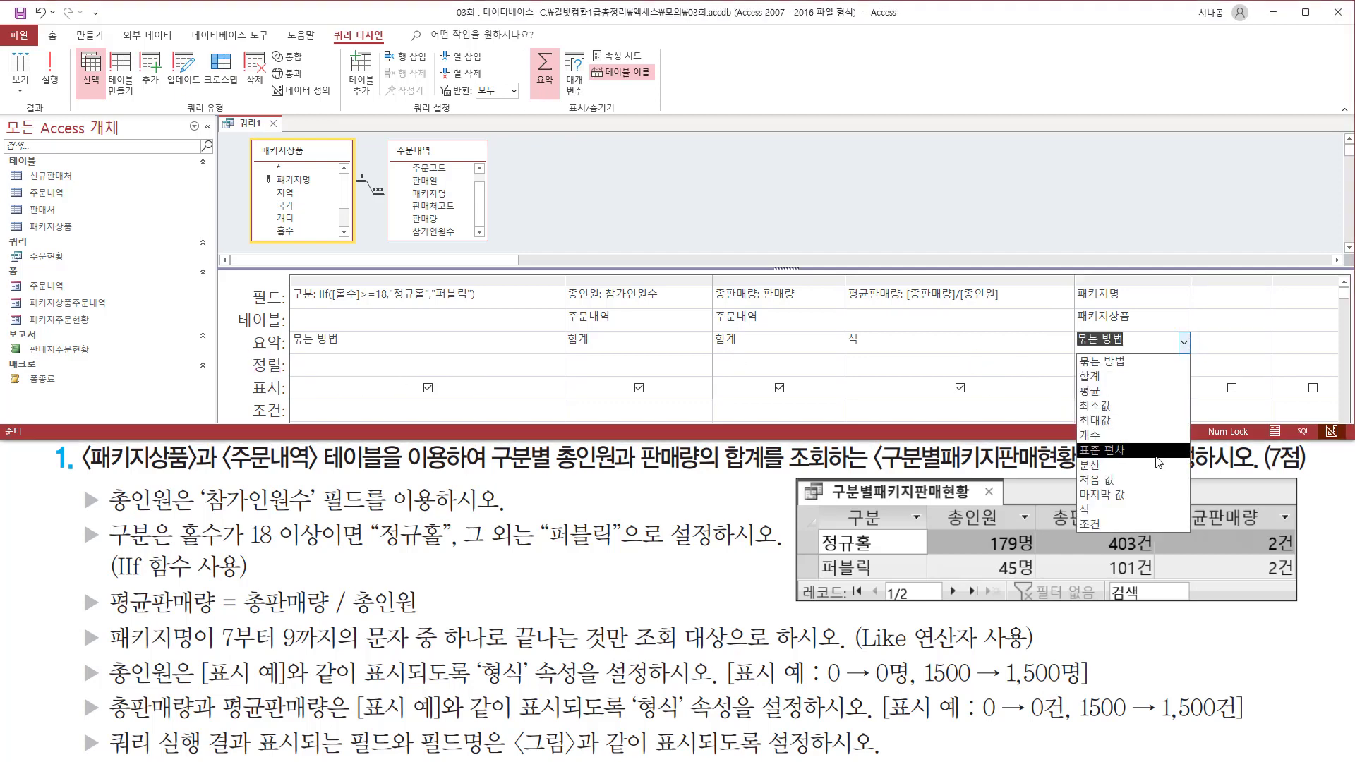
left_click(1117, 524)
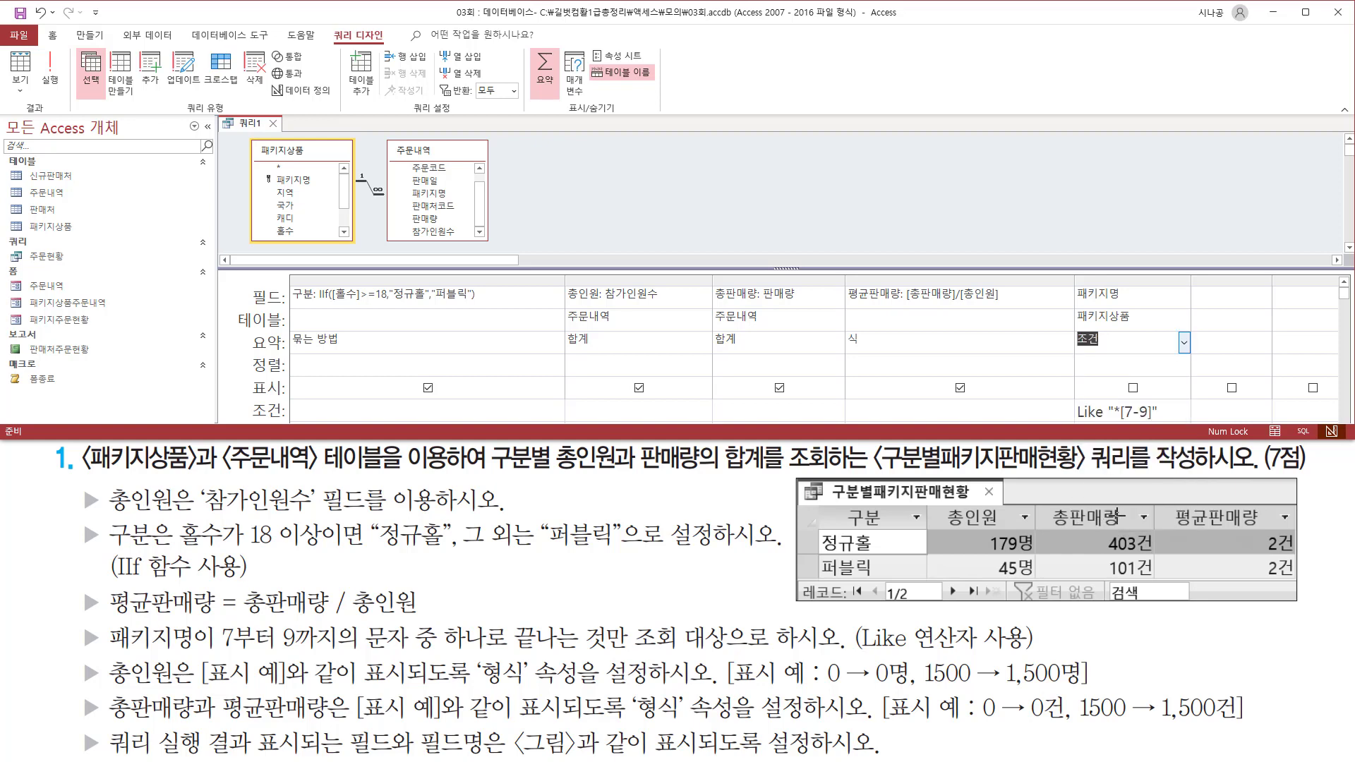
mouse_move(1067, 325)
left_mouse_down()
mouse_move(1097, 357)
mouse_move(1113, 352)
left_mouse_up()
left_click_drag(233, 400, 298, 399)
left_click_drag(1116, 375, 1151, 400)
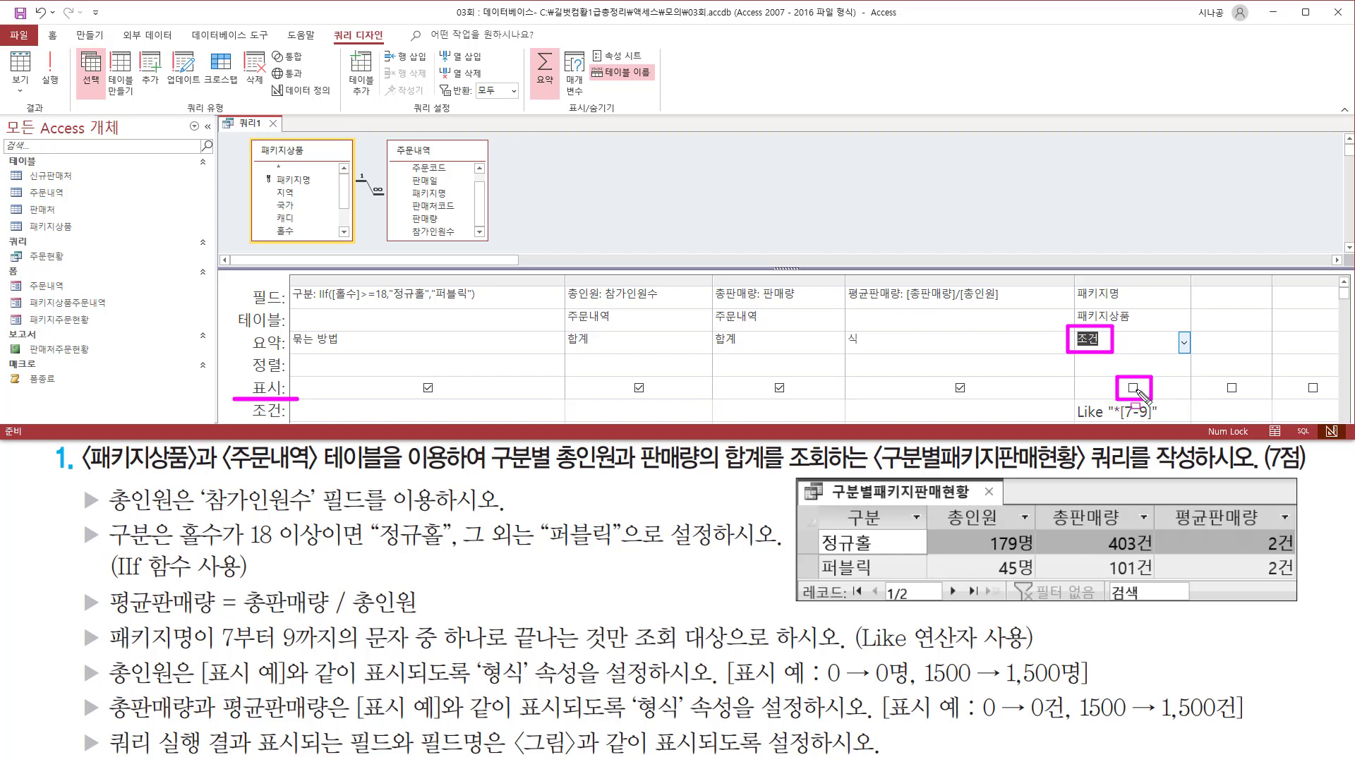
key("e")
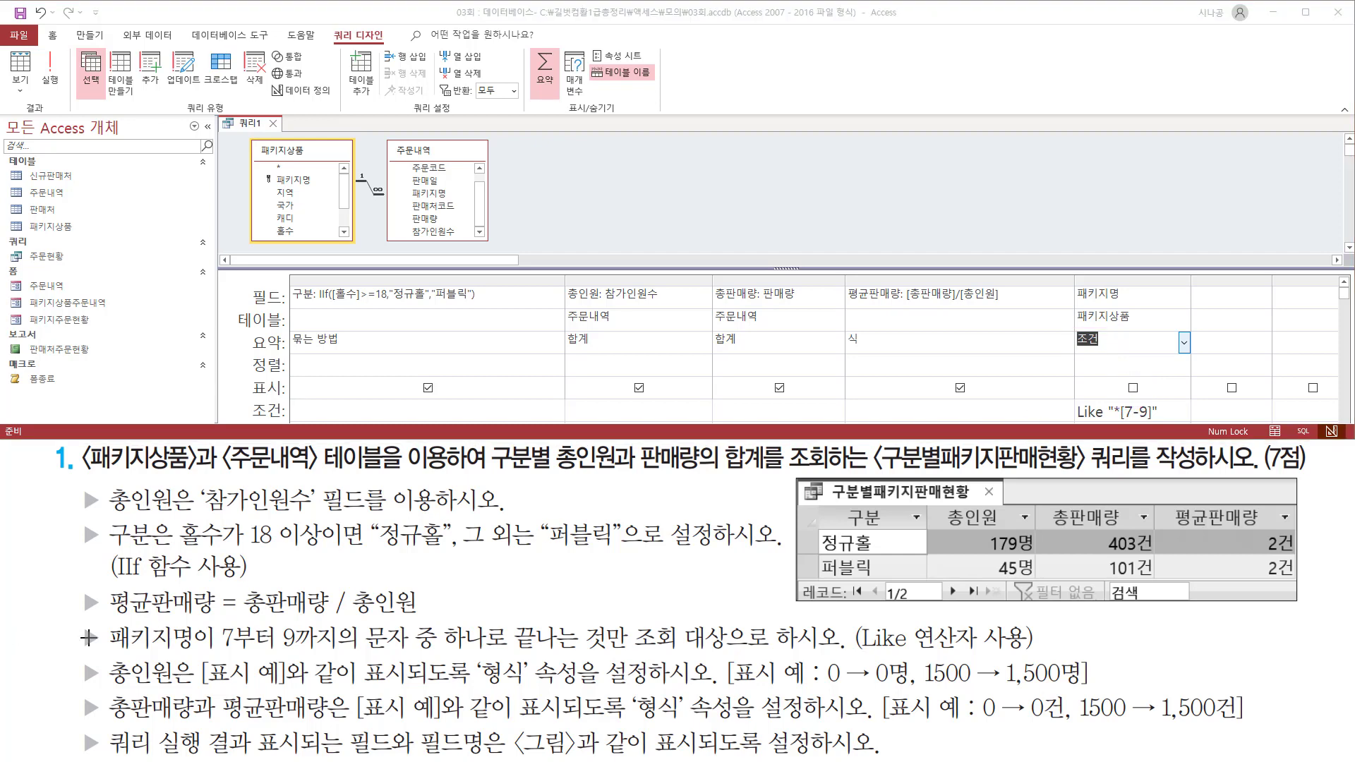
mouse_move(99, 656)
left_mouse_down()
mouse_move(177, 685)
mouse_move(582, 688)
left_mouse_up()
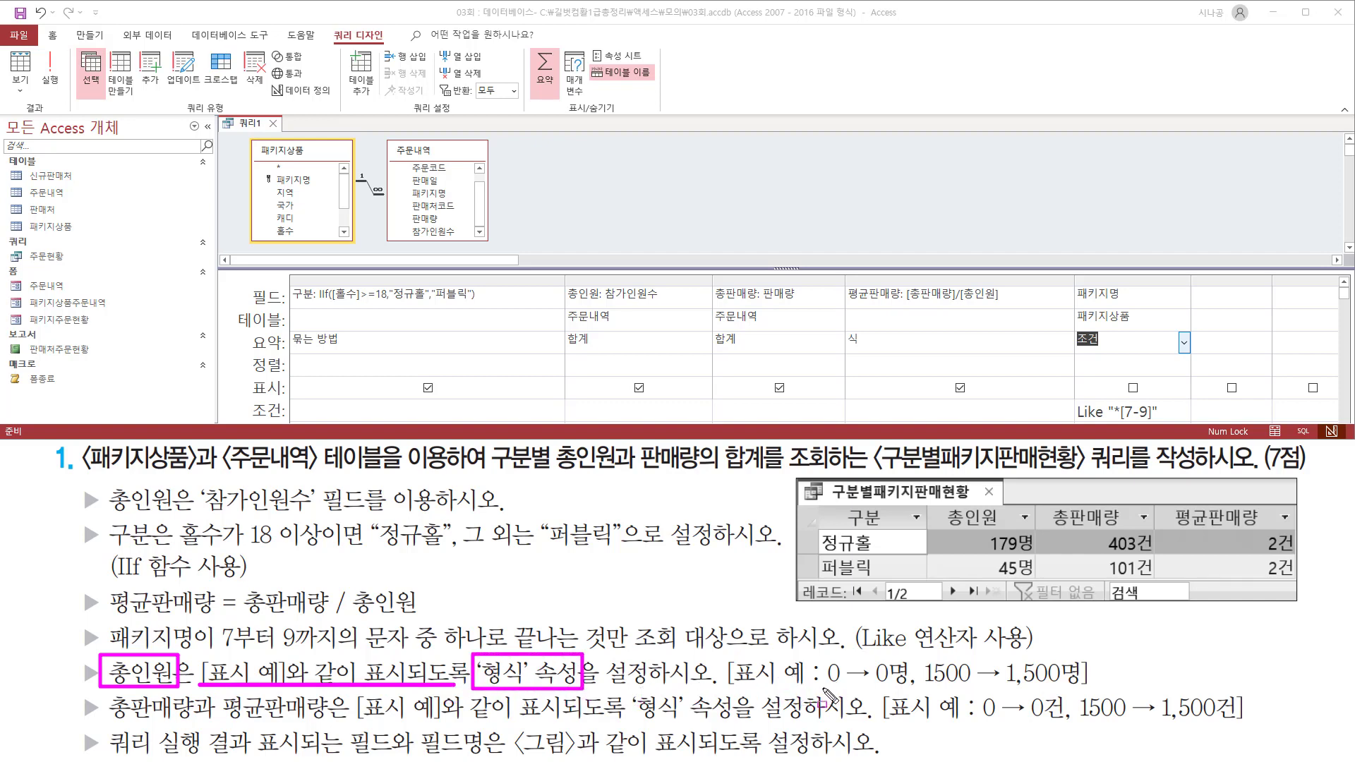
left_click_drag(822, 687, 1088, 690)
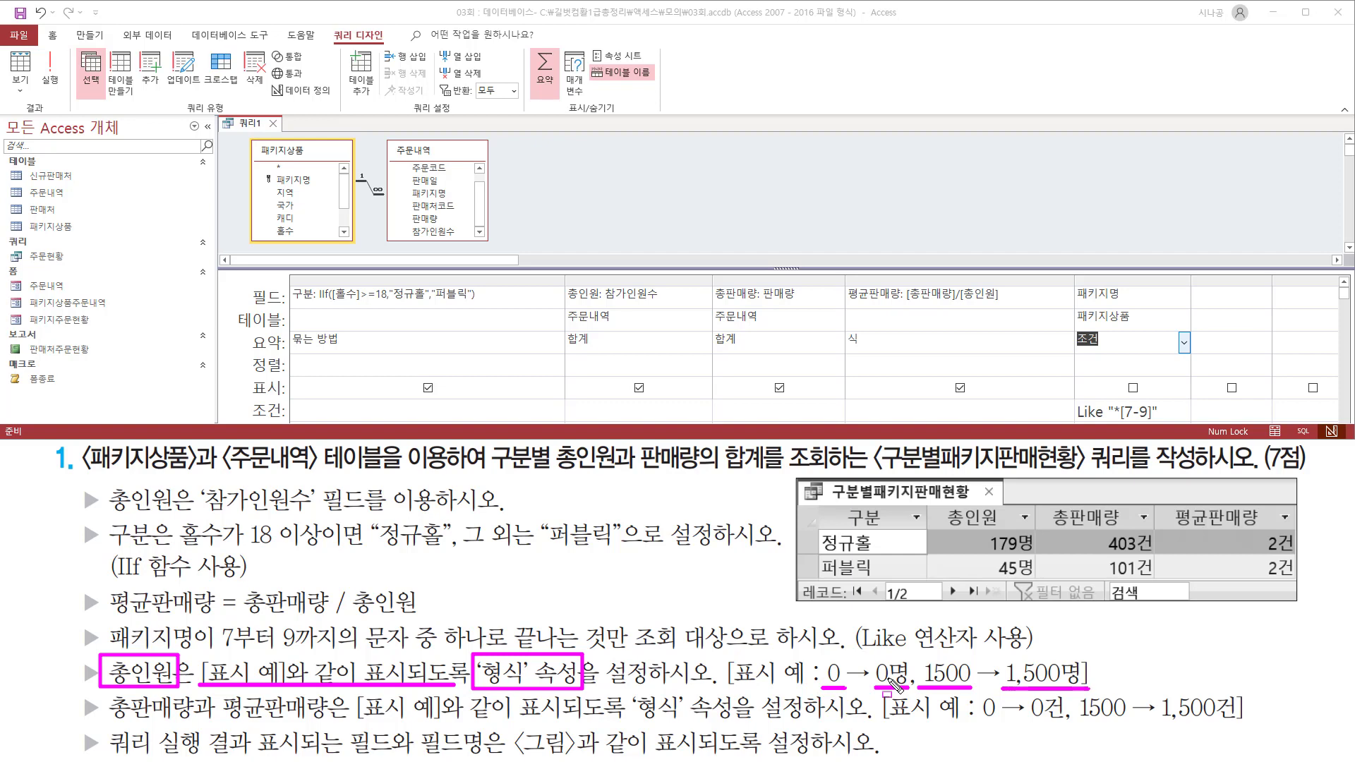
key("Escape")
Open the property sheet for the 총인원 column of the query.
left_click(621, 297)
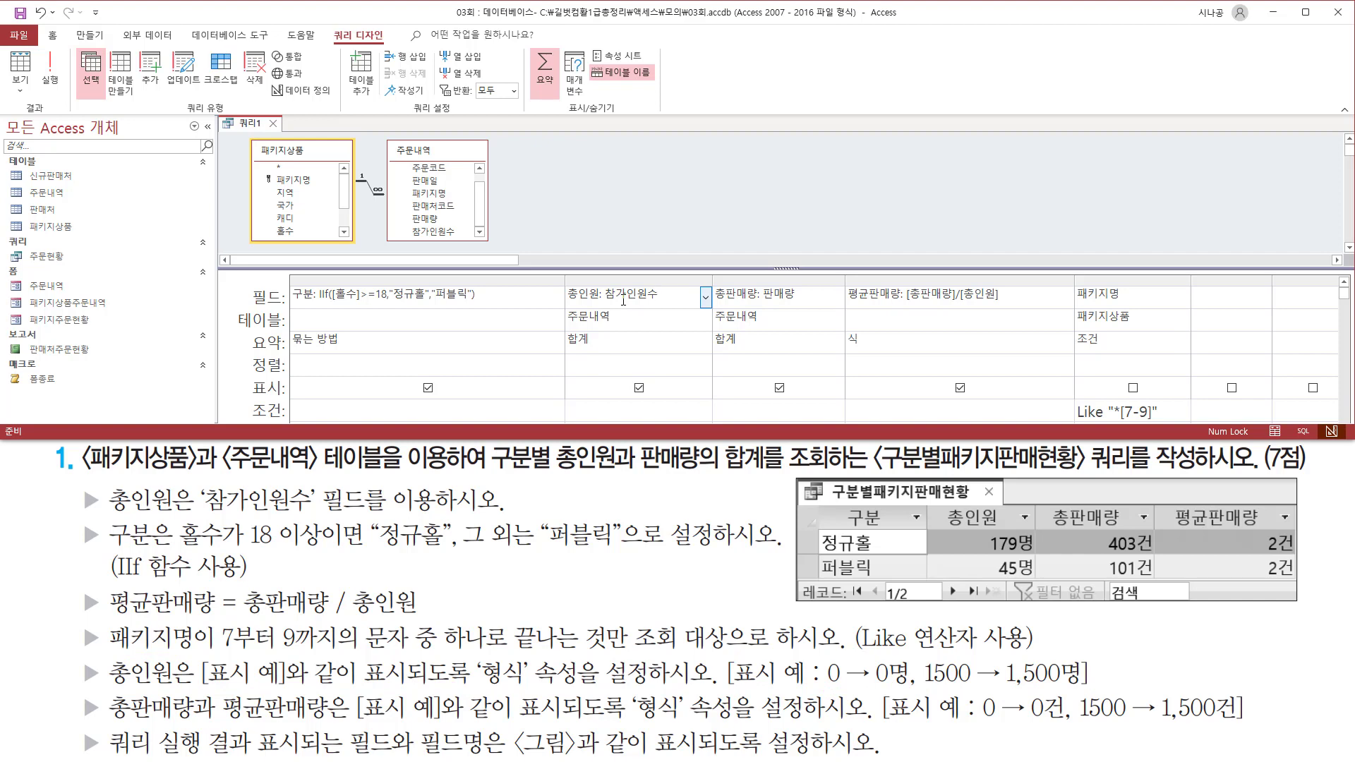
right_click(624, 302)
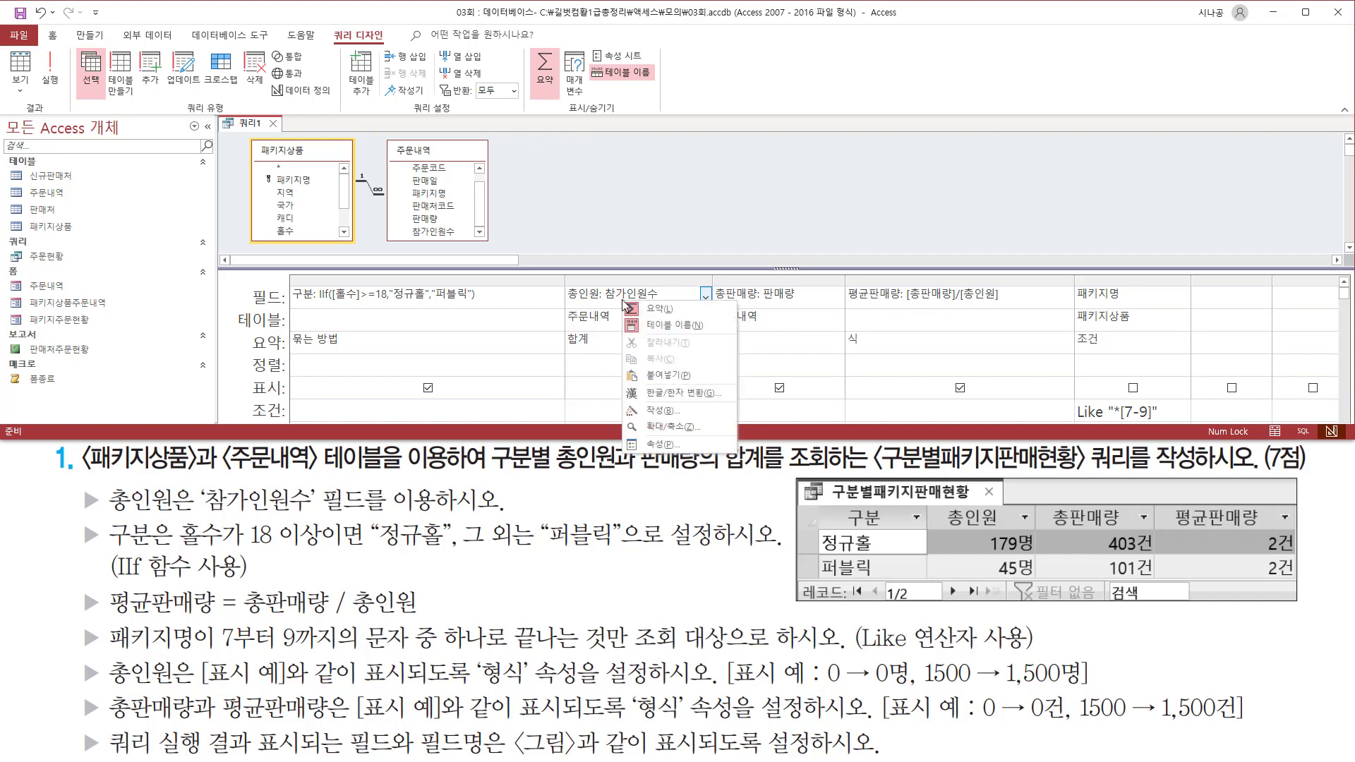
left_click(659, 442)
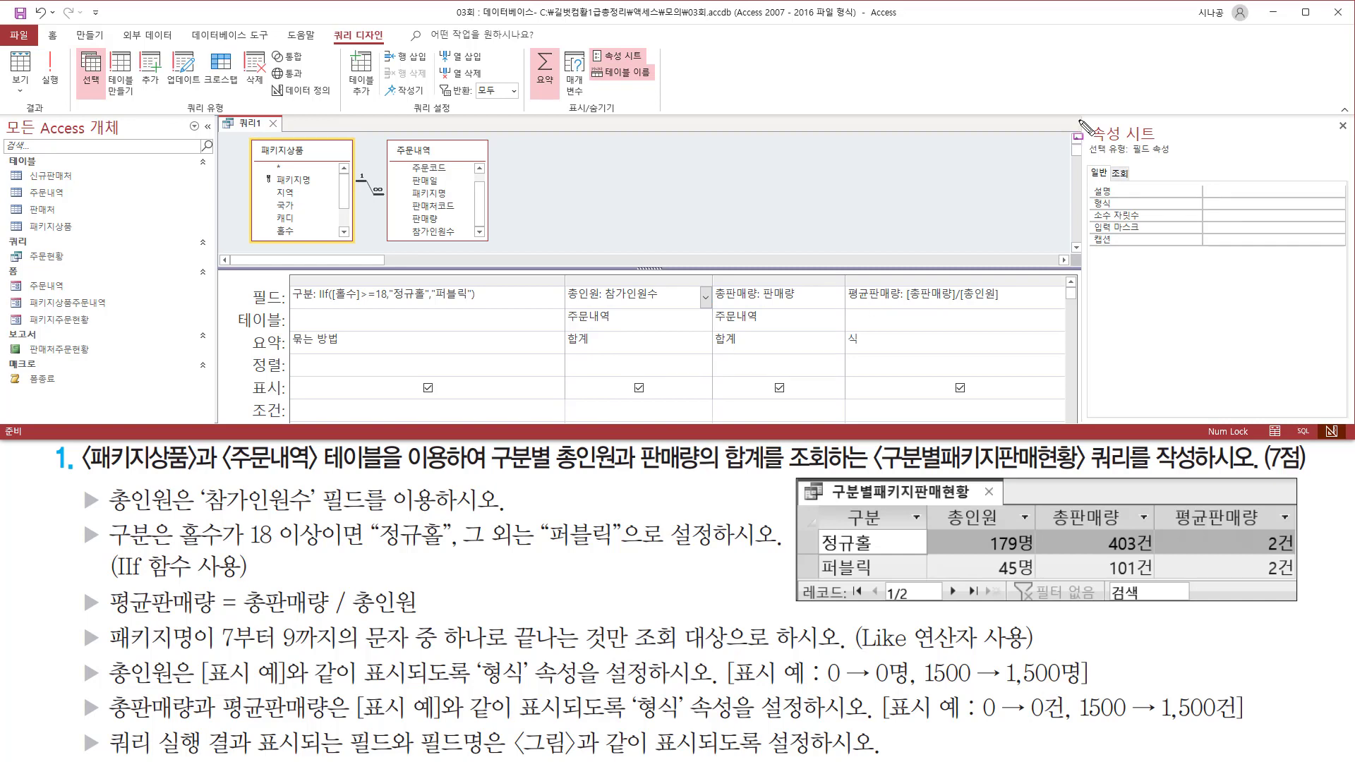
left_click_drag(1076, 117, 1172, 154)
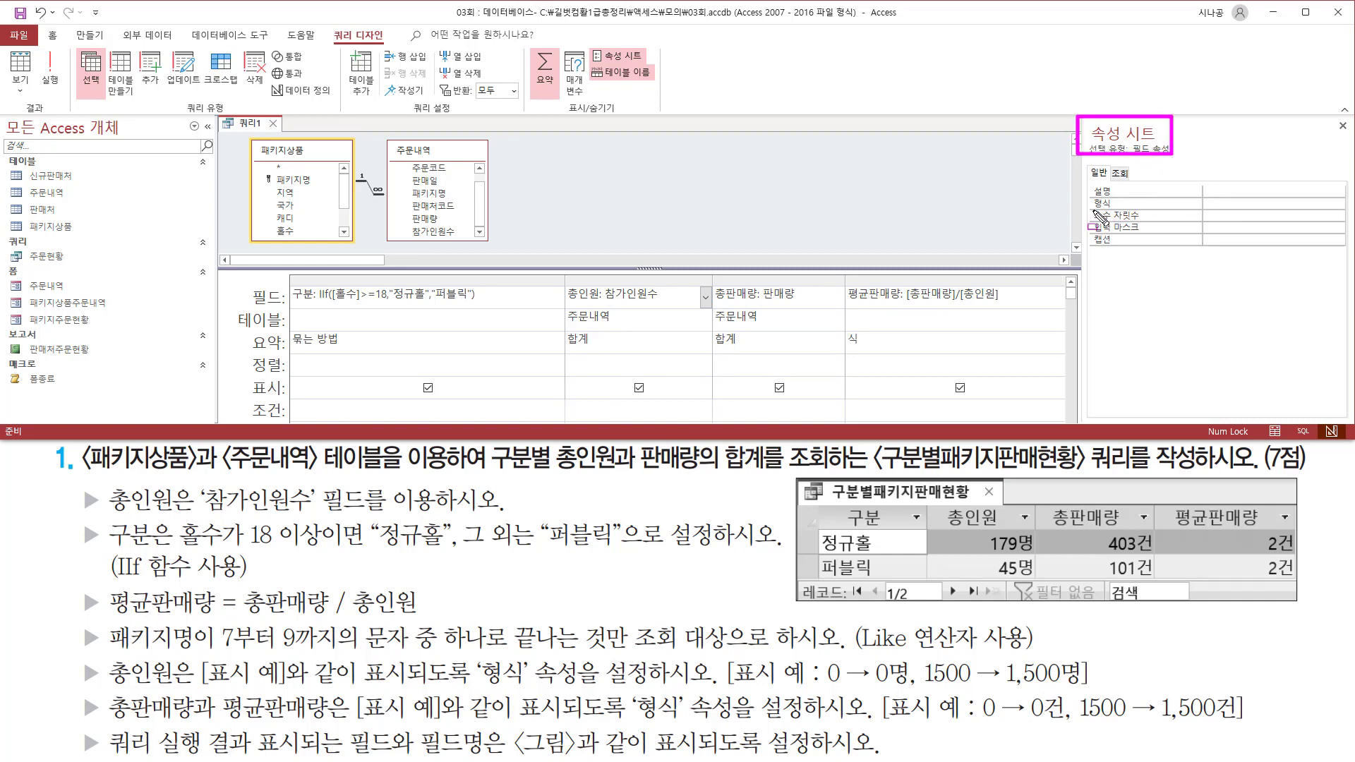
left_click_drag(1090, 210, 1240, 210)
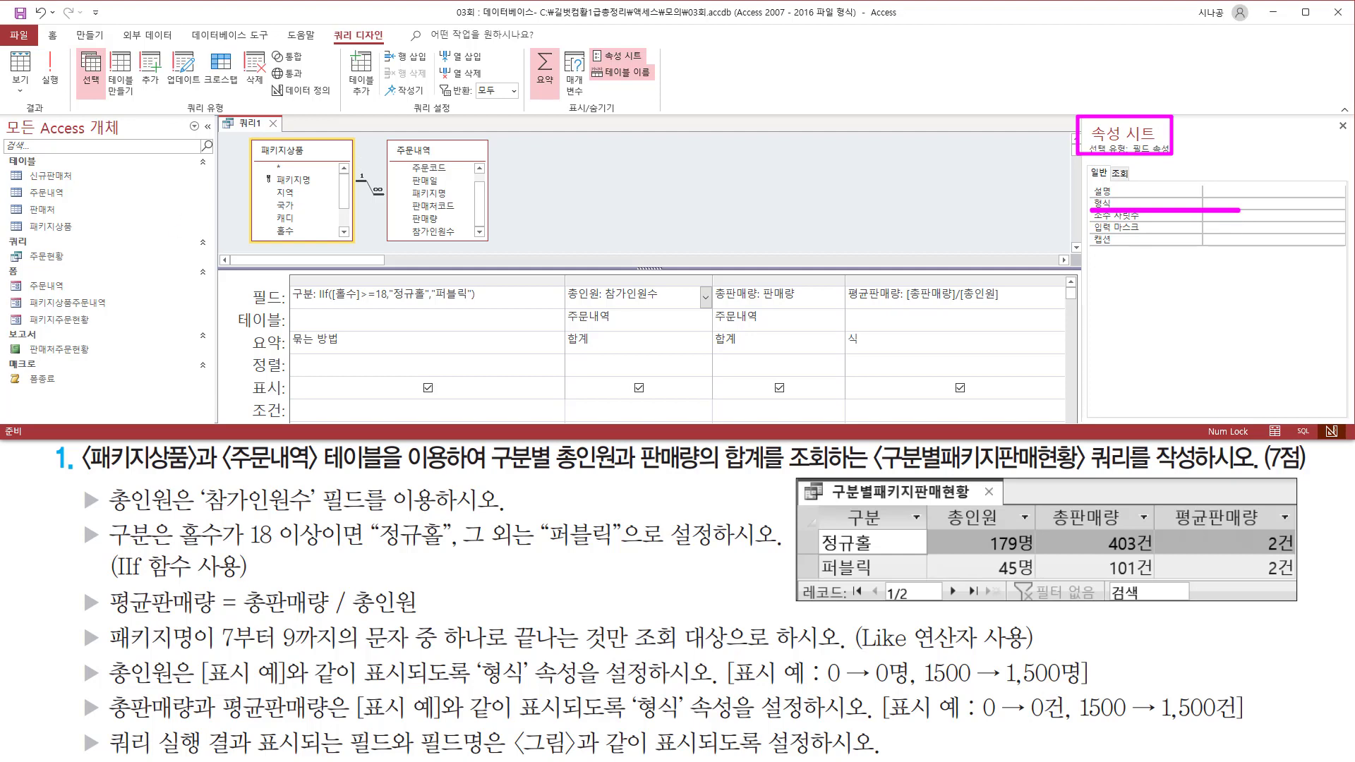
key("Escape")
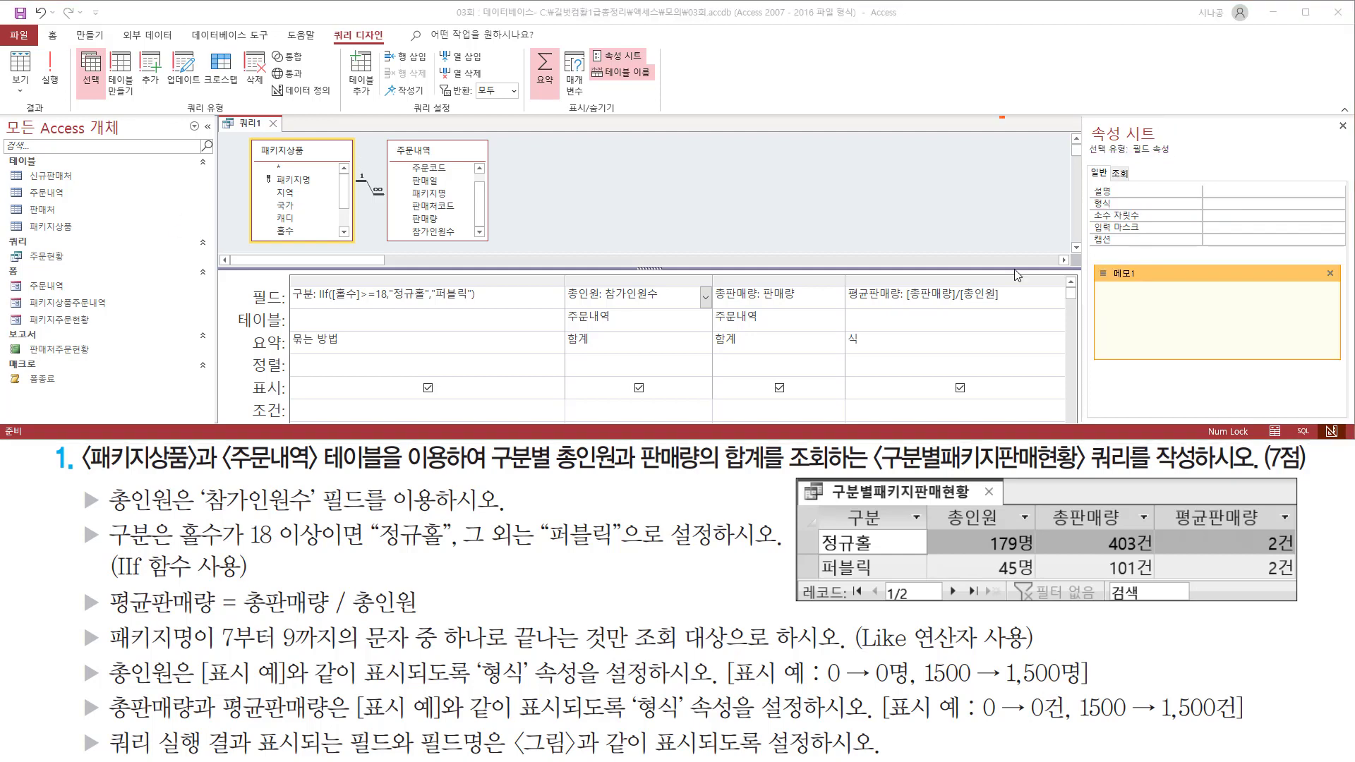
Draft the number format in the memo as #,###명 and correct it to #,##0명.
type("#,###명")
key("shift+Left")
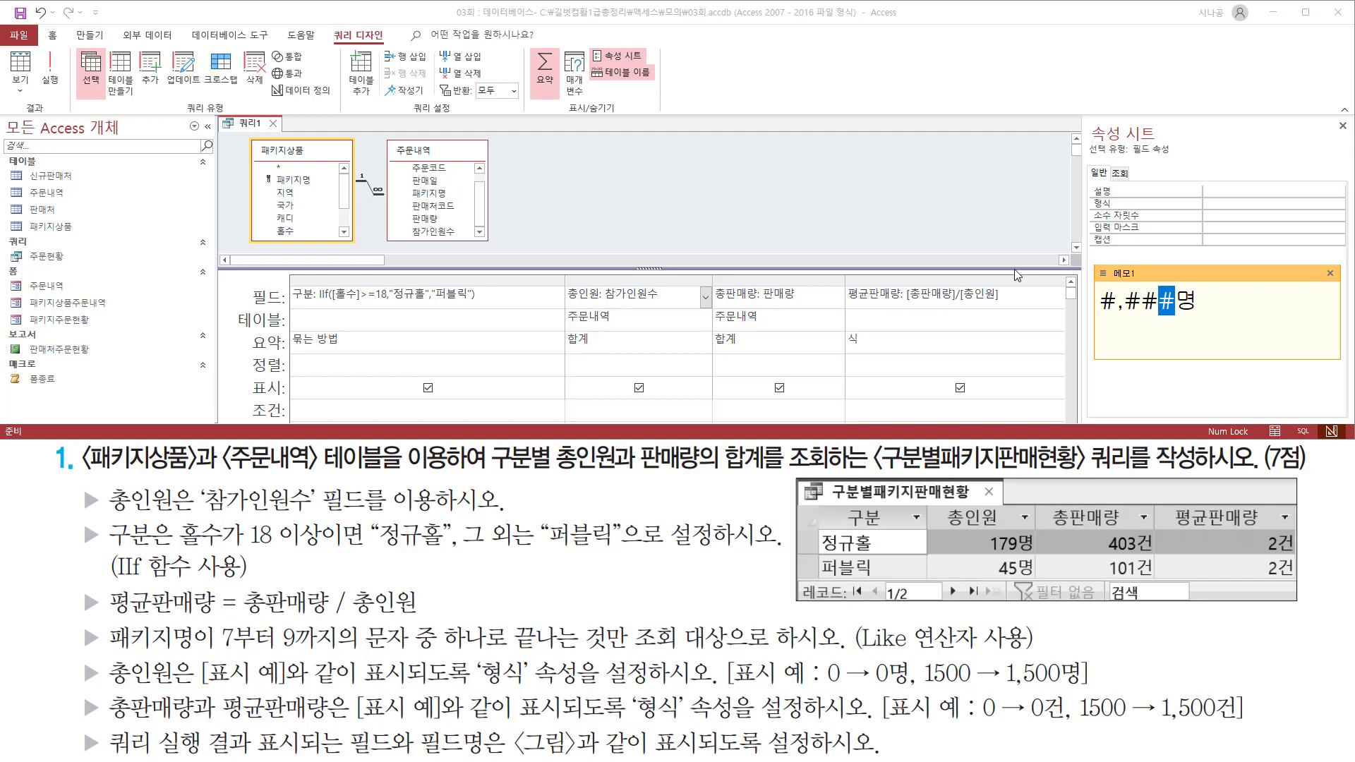
type("0")
Set the 형식 property of the 총인원 column to #,##0명.
left_click(1260, 208)
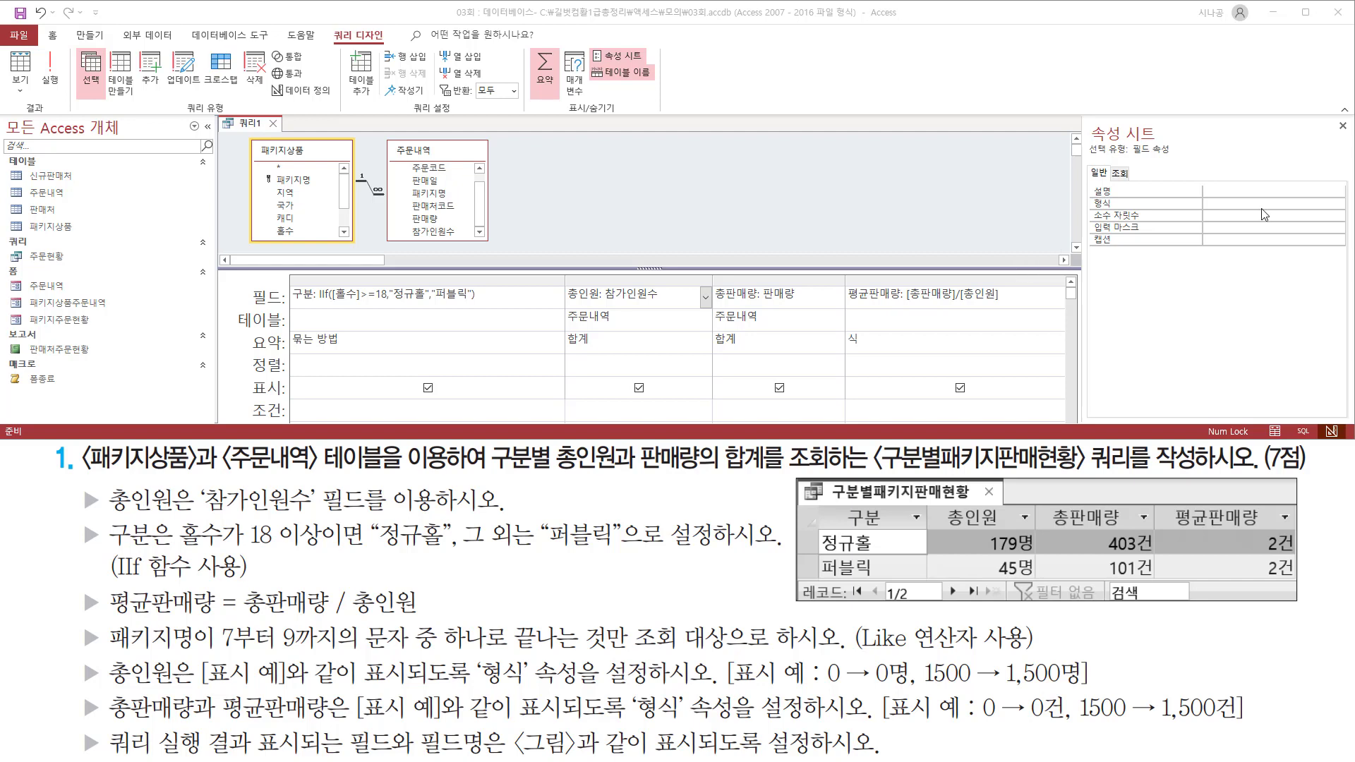
left_click(1223, 204)
type("#,##0명")
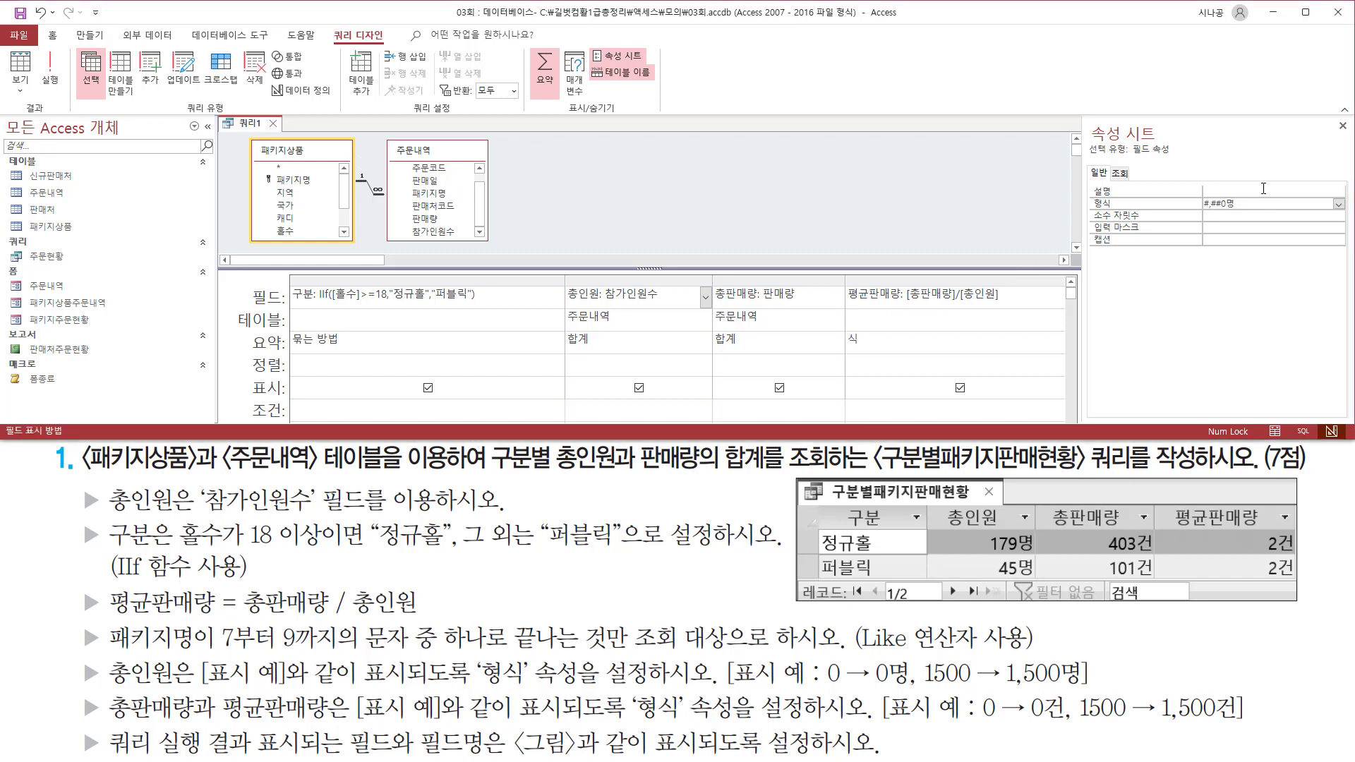
left_click_drag(1087, 210, 1253, 211)
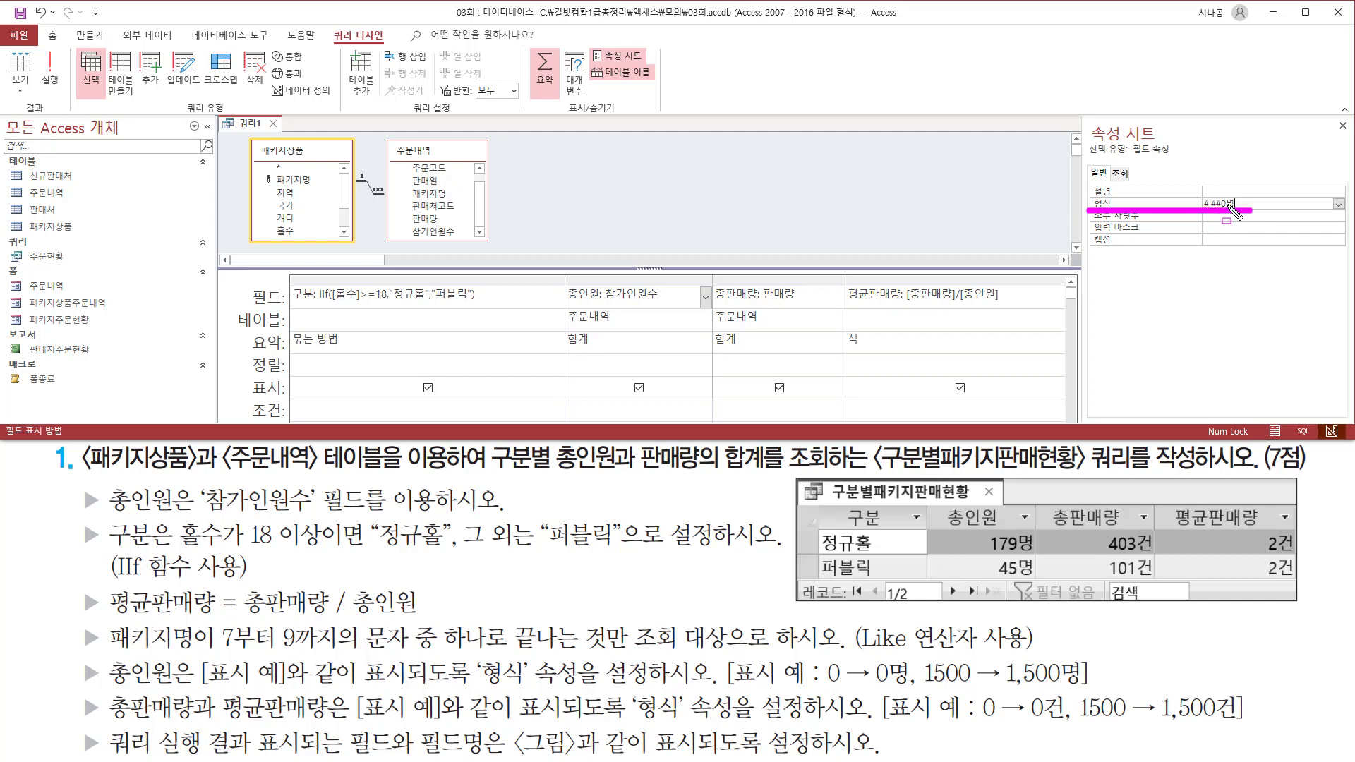
mouse_move(77, 692)
left_mouse_down()
mouse_move(102, 722)
mouse_move(326, 727)
left_mouse_up()
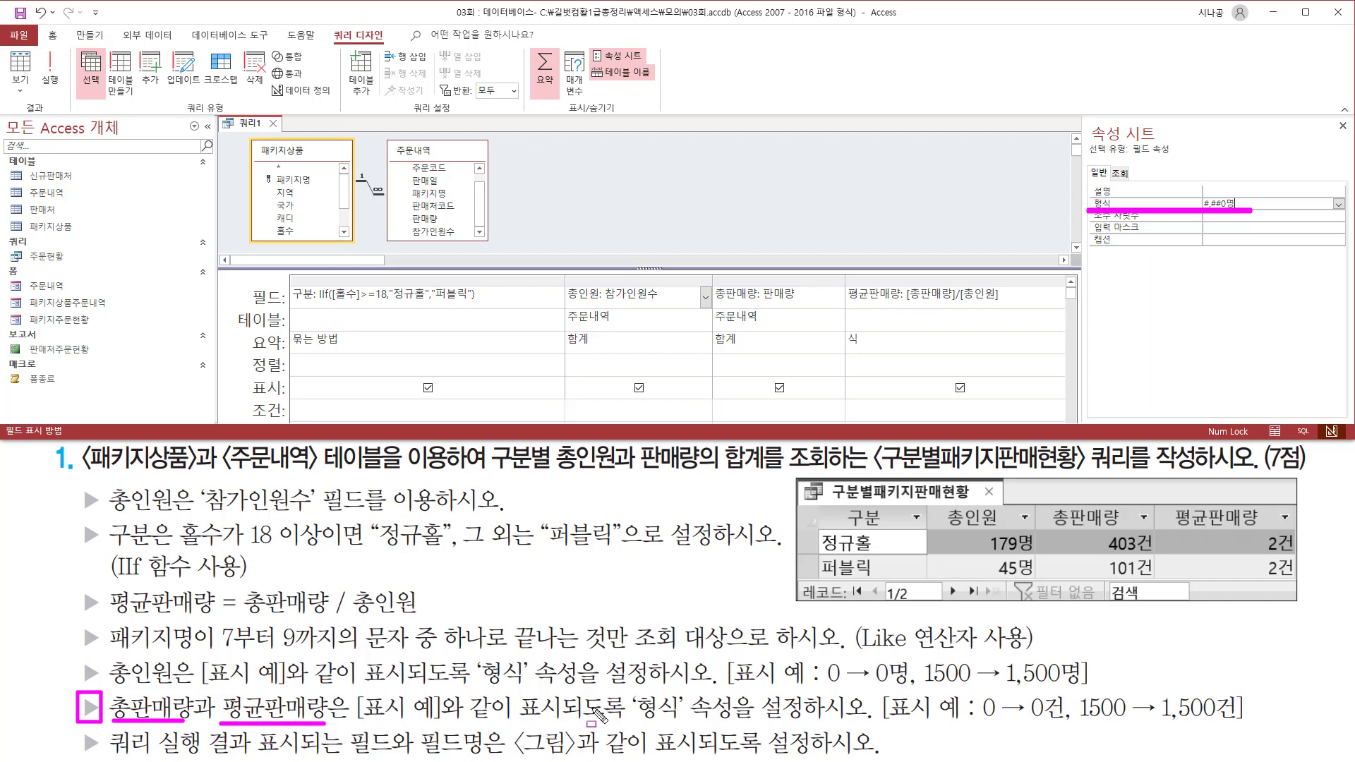
mouse_move(626, 691)
left_mouse_down()
mouse_move(639, 724)
mouse_move(746, 727)
left_mouse_up()
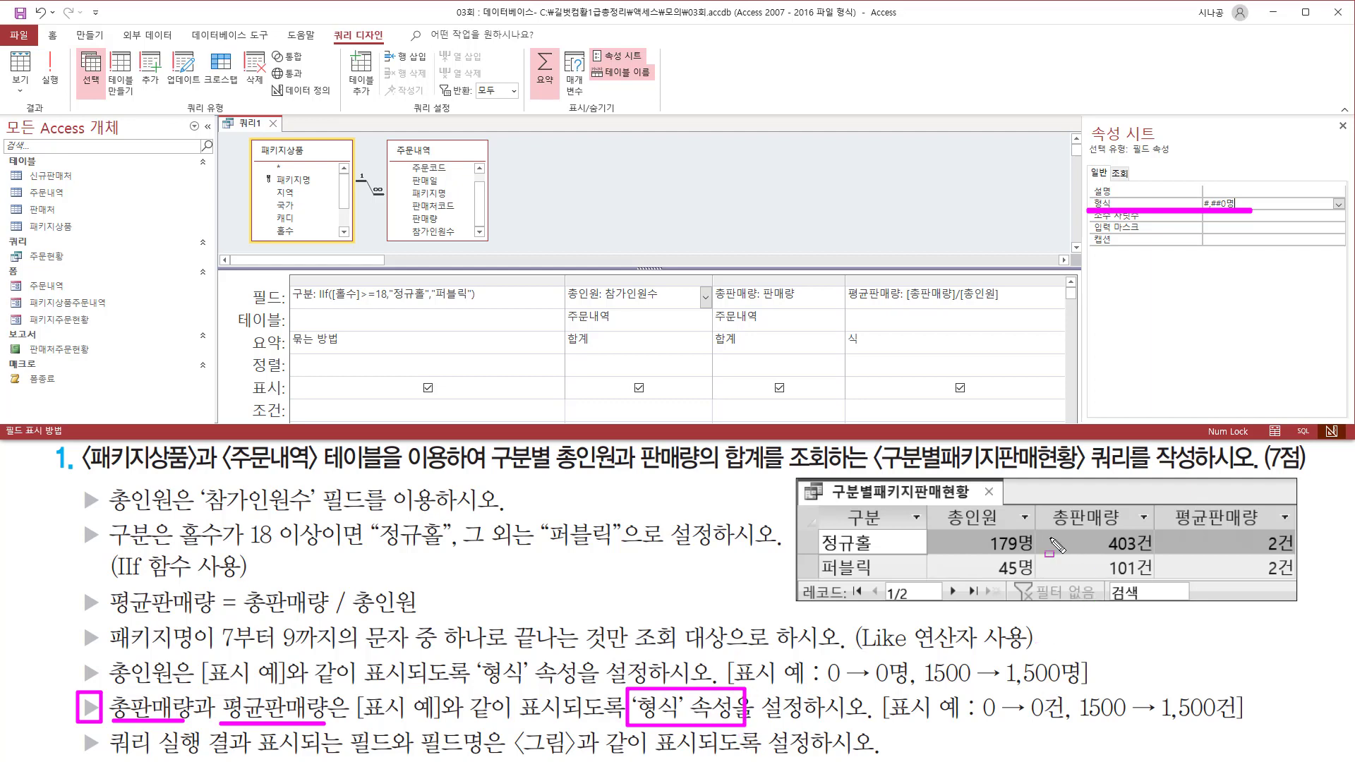
mouse_move(1047, 503)
left_mouse_down()
mouse_move(1138, 534)
mouse_move(1297, 529)
left_mouse_up()
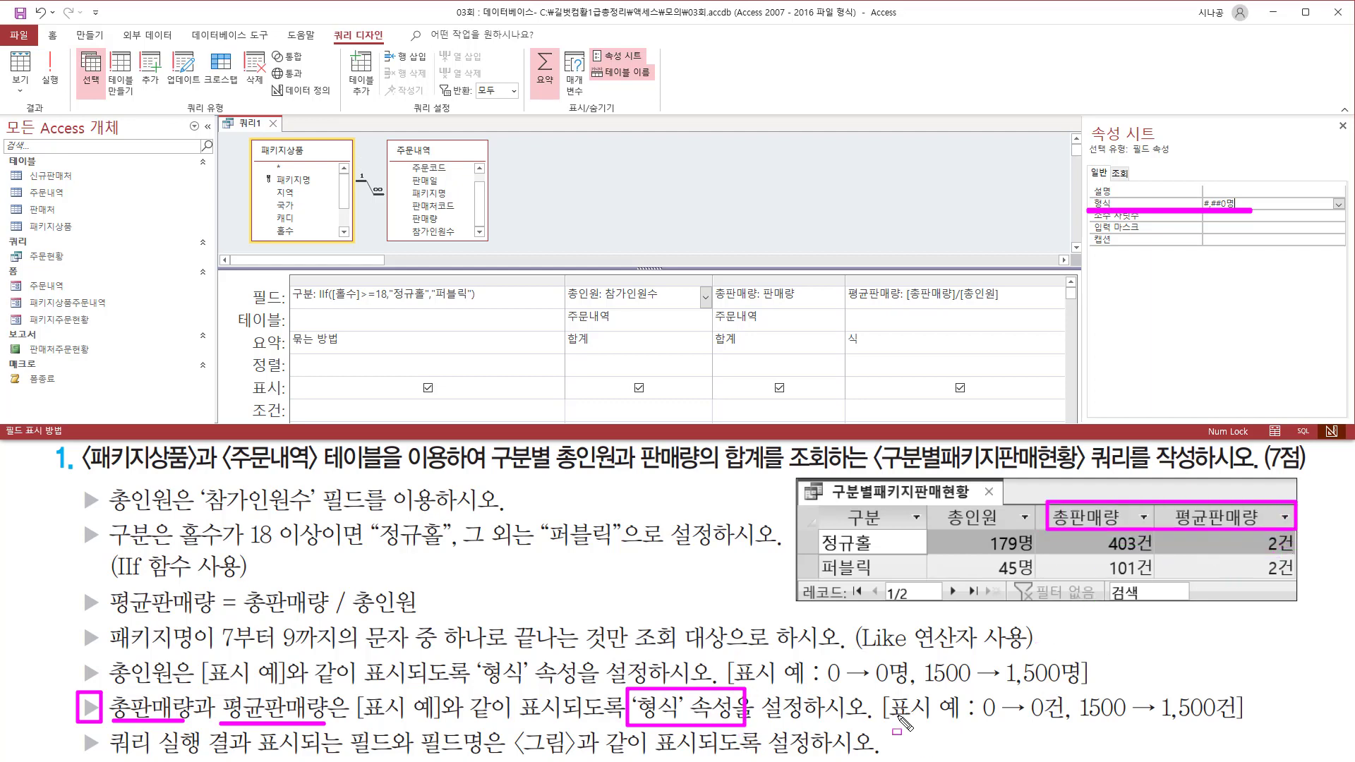
mouse_move(979, 721)
left_mouse_down()
mouse_move(1244, 724)
mouse_move(1180, 729)
left_mouse_up()
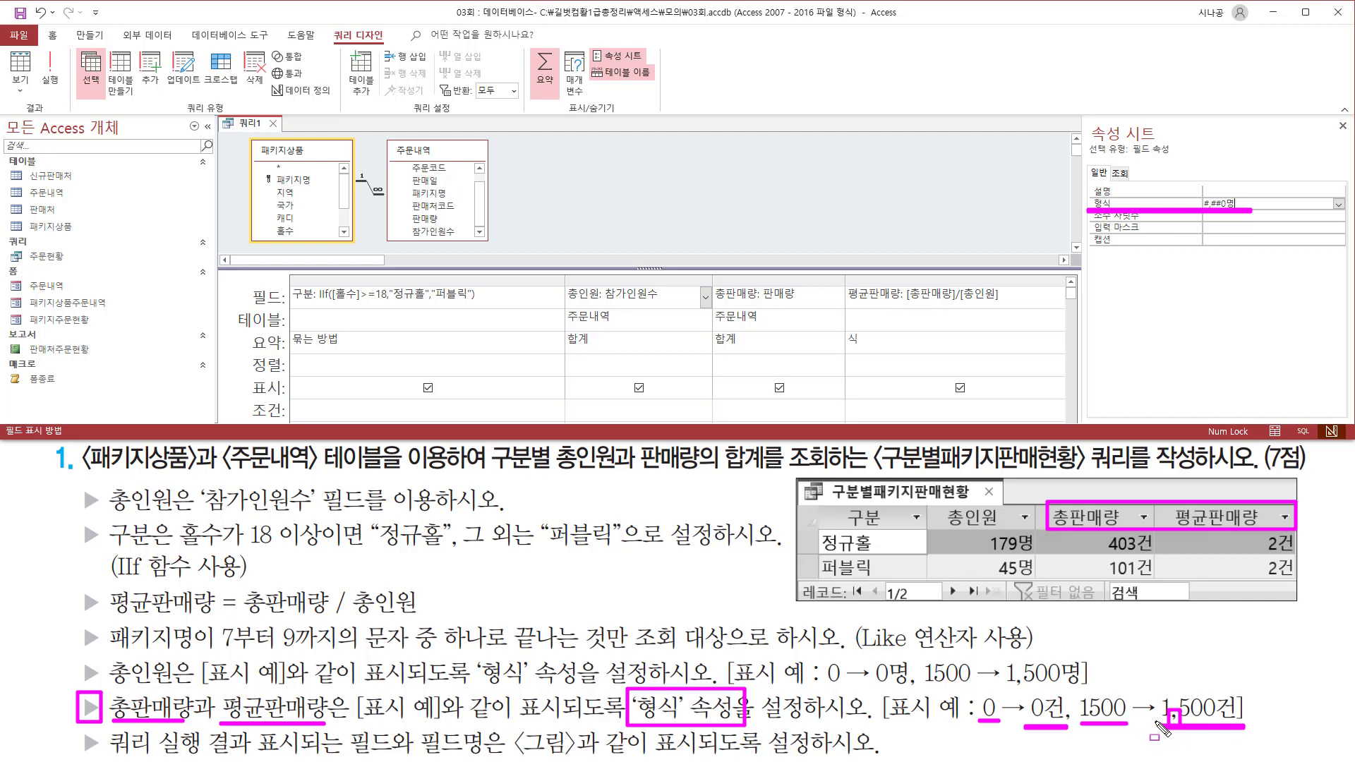
mouse_move(1113, 120)
left_mouse_down()
mouse_move(1086, 140)
mouse_move(1177, 156)
left_mouse_up()
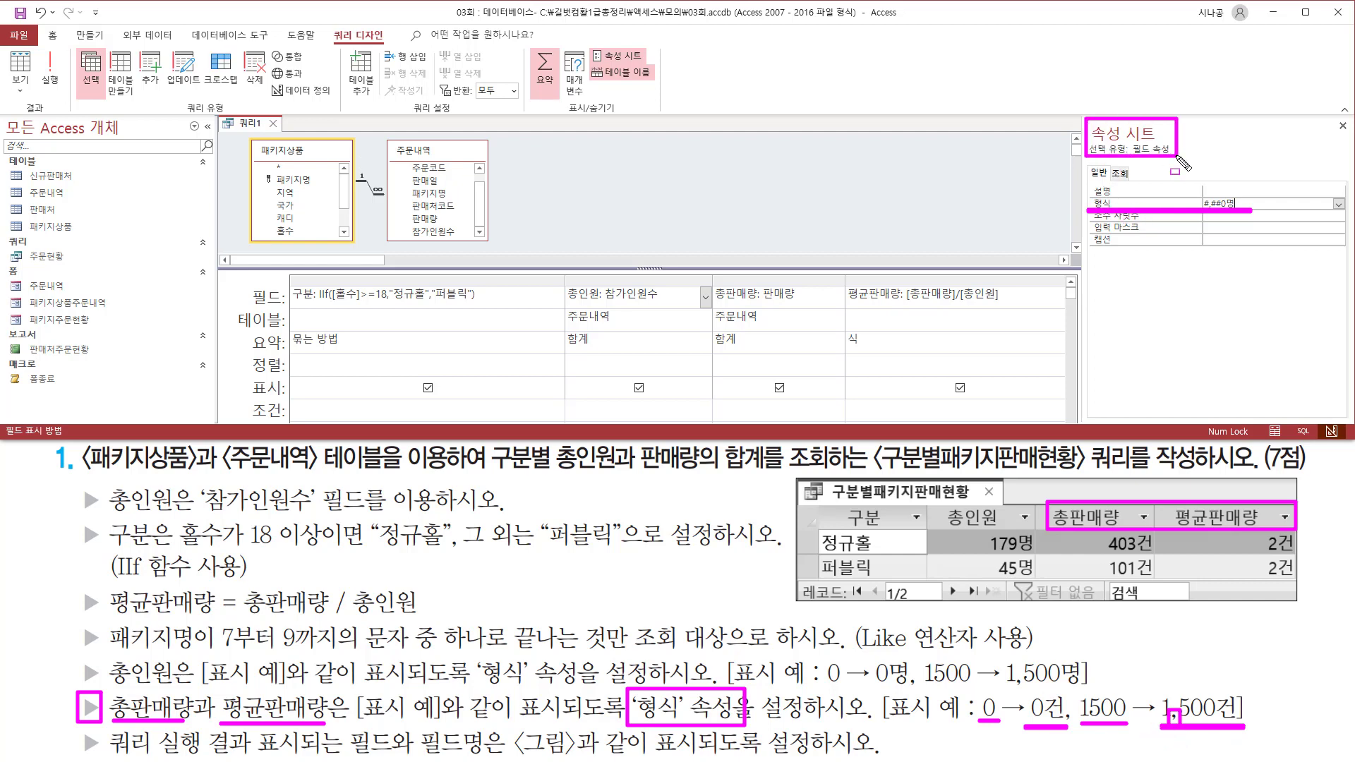
left_click_drag(712, 279, 823, 372)
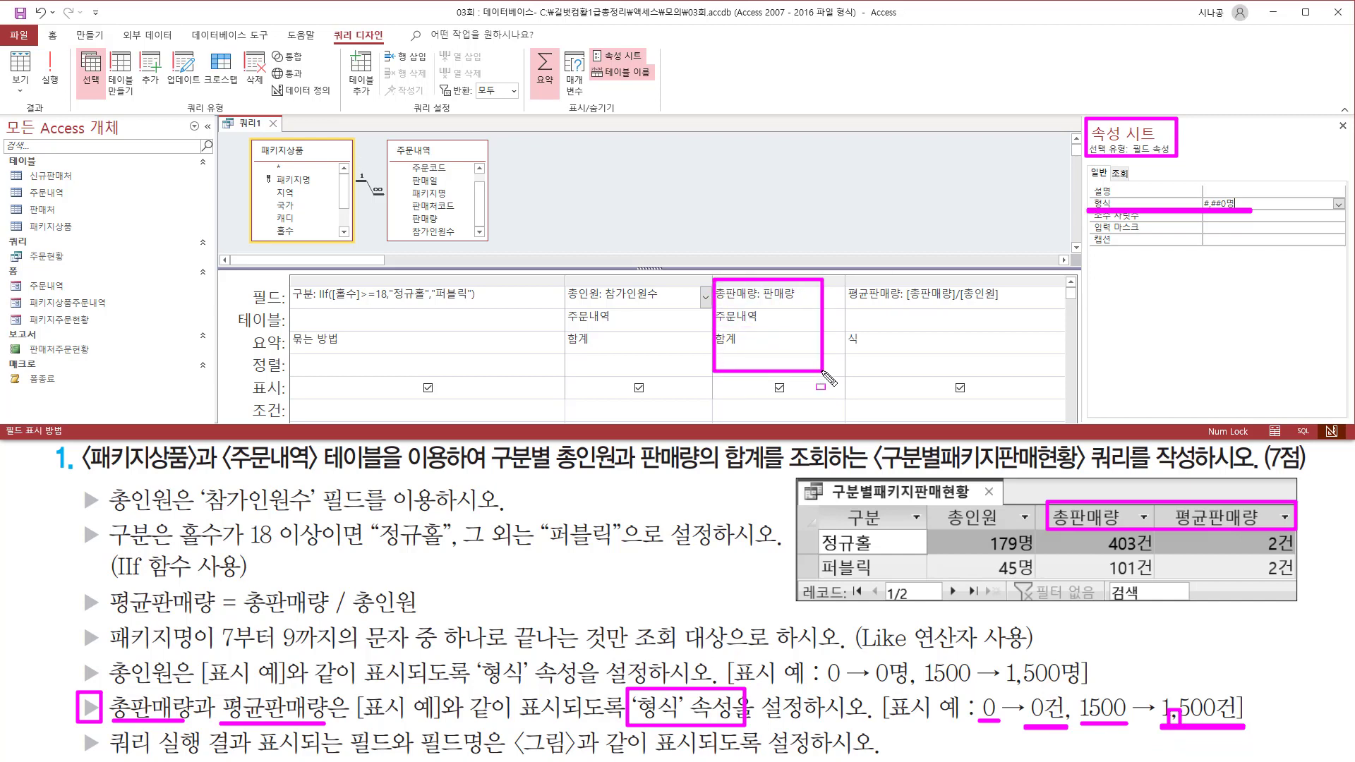
key("Escape")
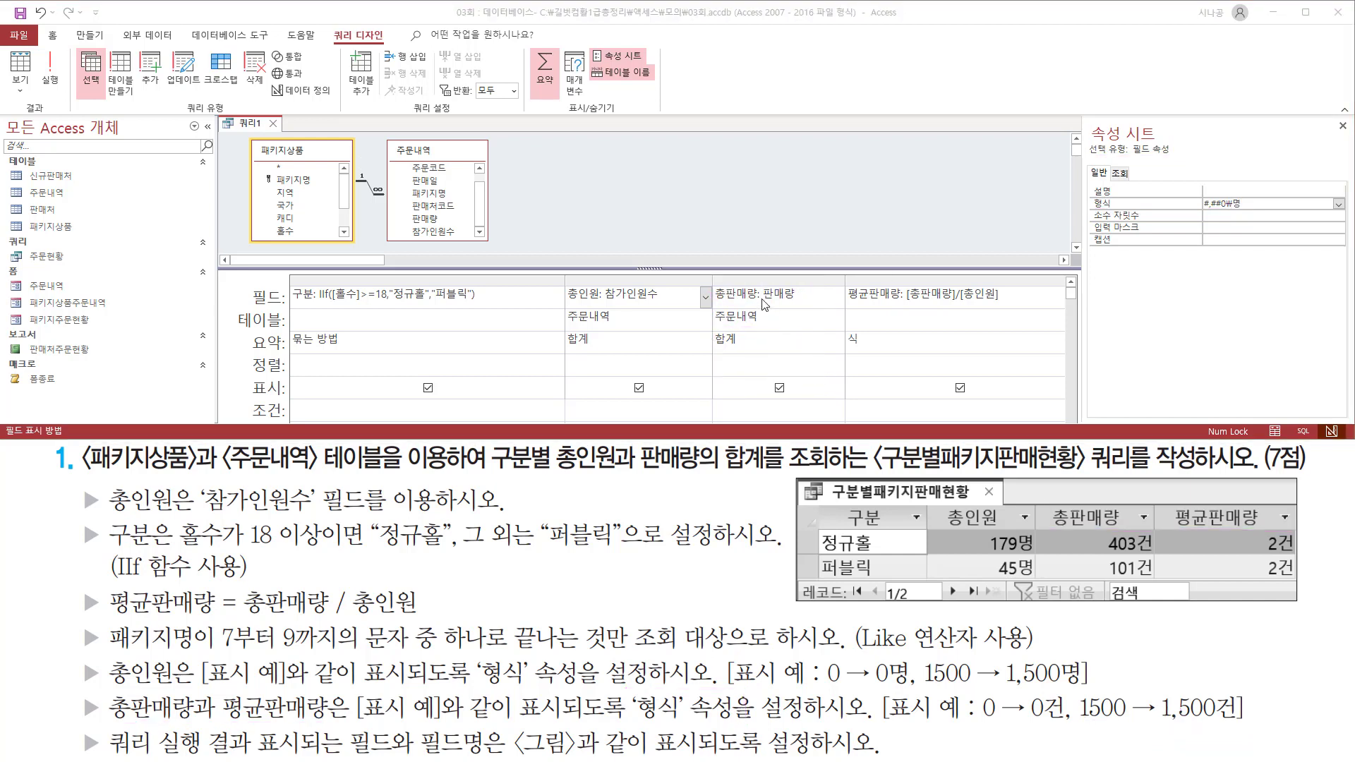
Select the 총판매량 column and write the format #,##0건 on a second memo line.
left_click(773, 327)
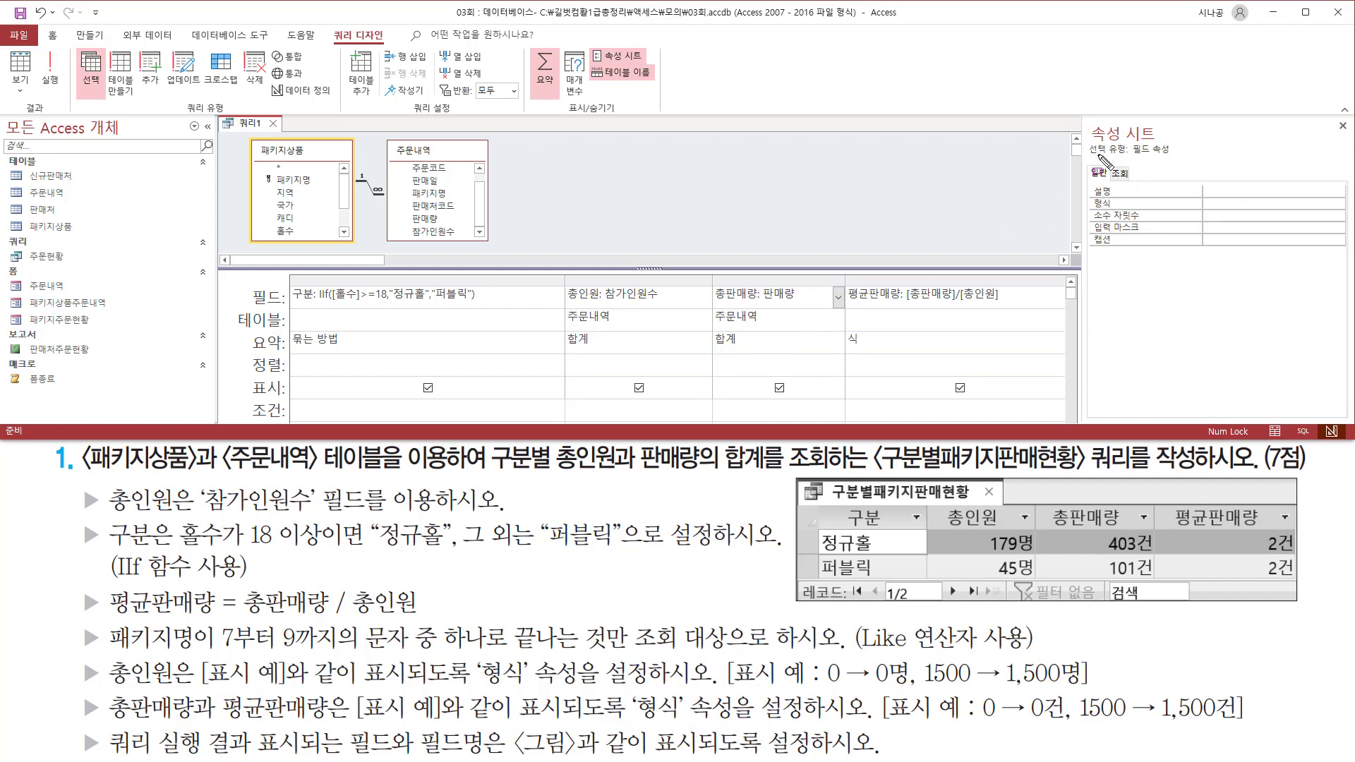
left_click_drag(1085, 117, 1170, 145)
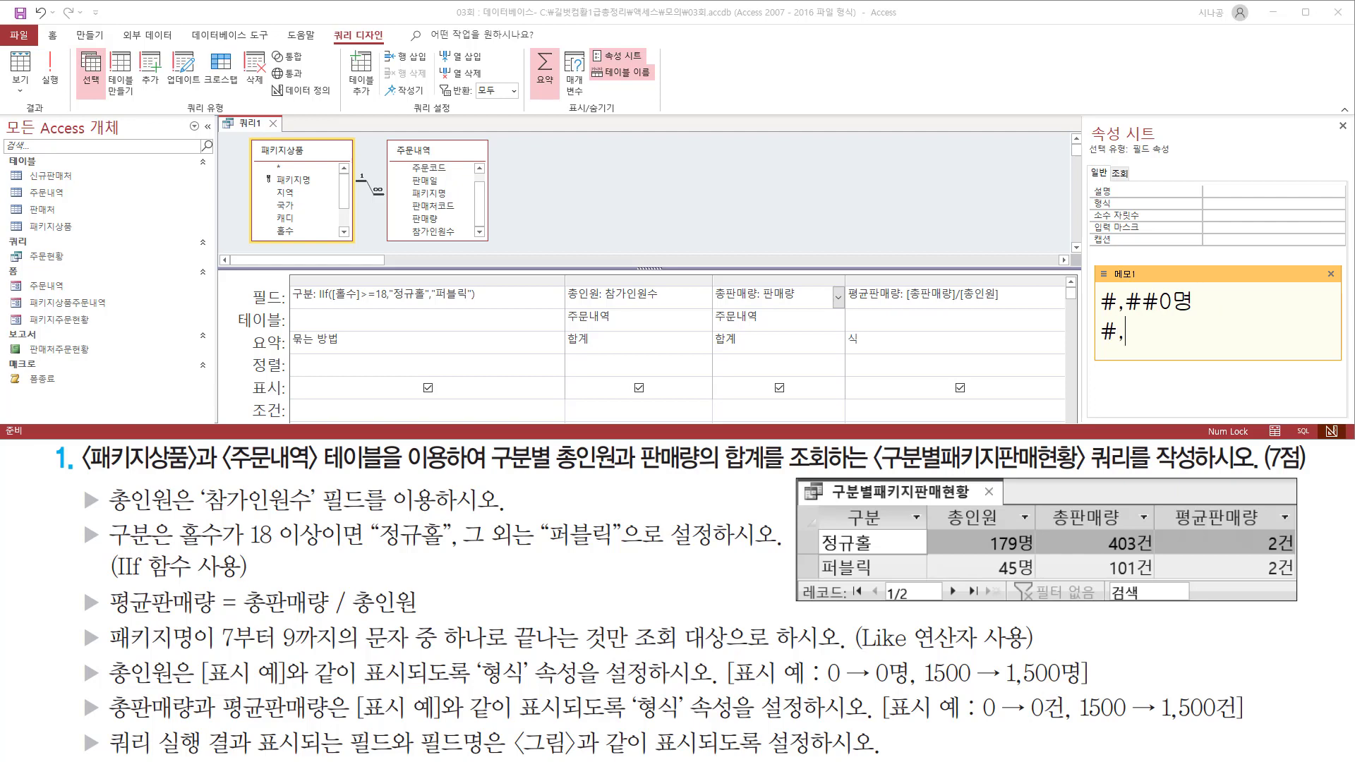
type("##")
type("0ㄱ")
left_click_drag(1093, 345, 1197, 346)
mouse_move(106, 689)
left_mouse_down()
mouse_move(196, 724)
mouse_move(335, 723)
left_mouse_up()
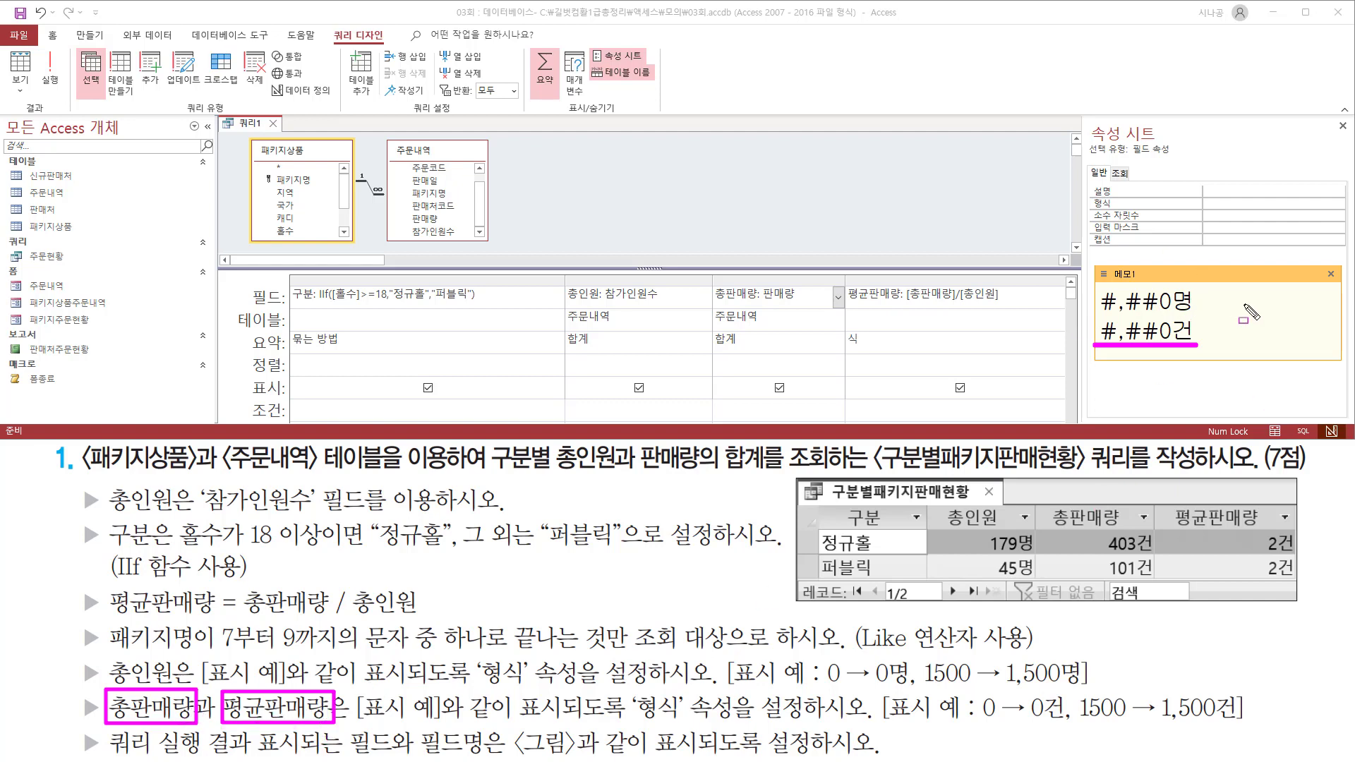
key("Escape")
Set the 형식 property of the 총판매량 column to #,##0건.
left_click(1285, 207)
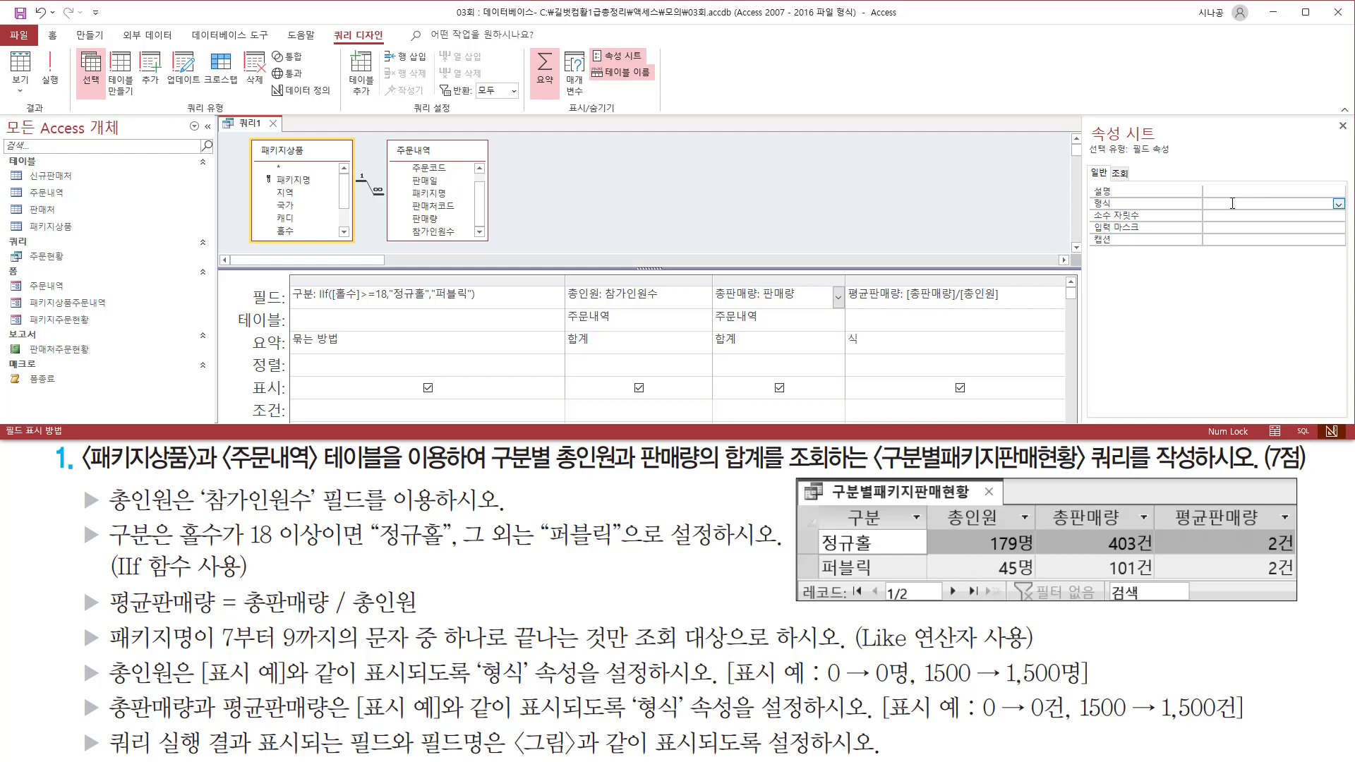
type("#,##0건")
mouse_move(850, 277)
left_mouse_down()
mouse_move(865, 325)
mouse_move(997, 365)
left_mouse_up()
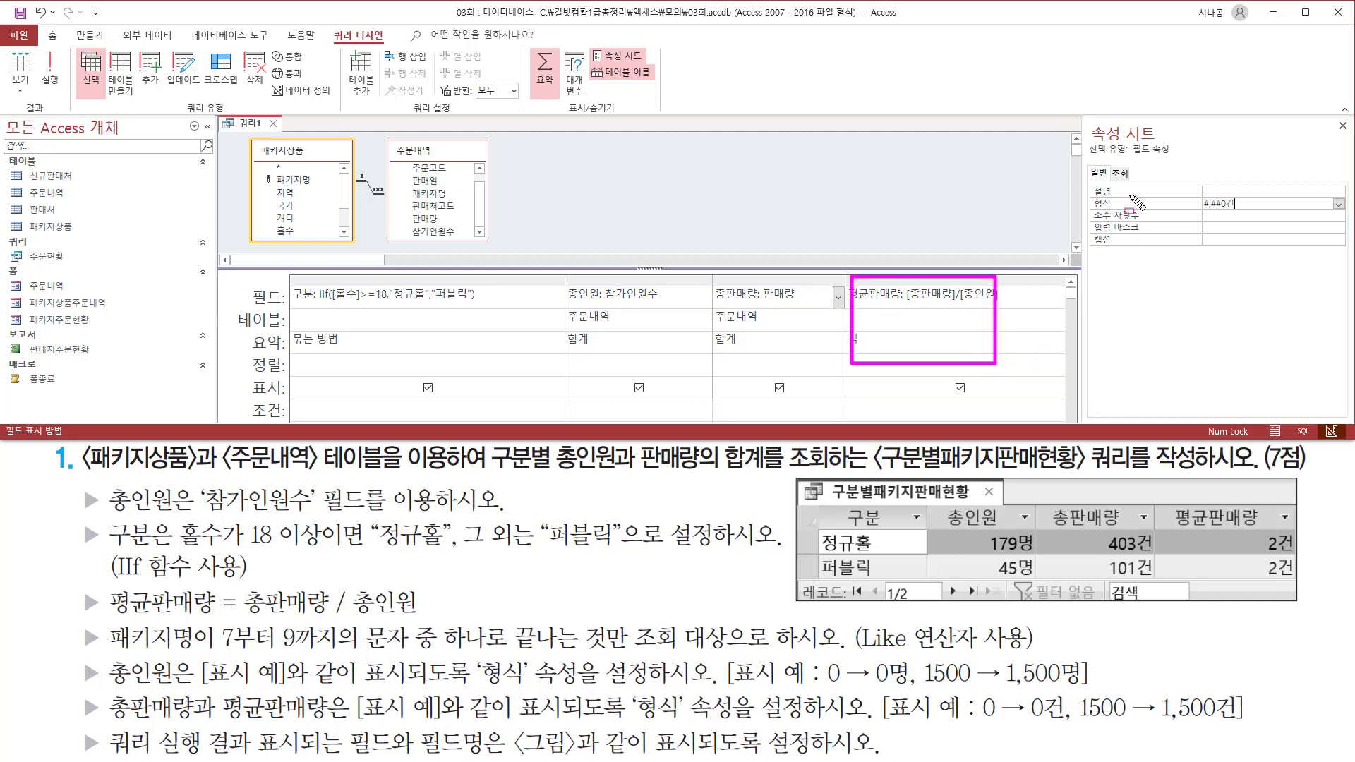
key("Escape")
Set the 형식 property of the 평균판매량 column to #,##0건.
left_click(933, 296)
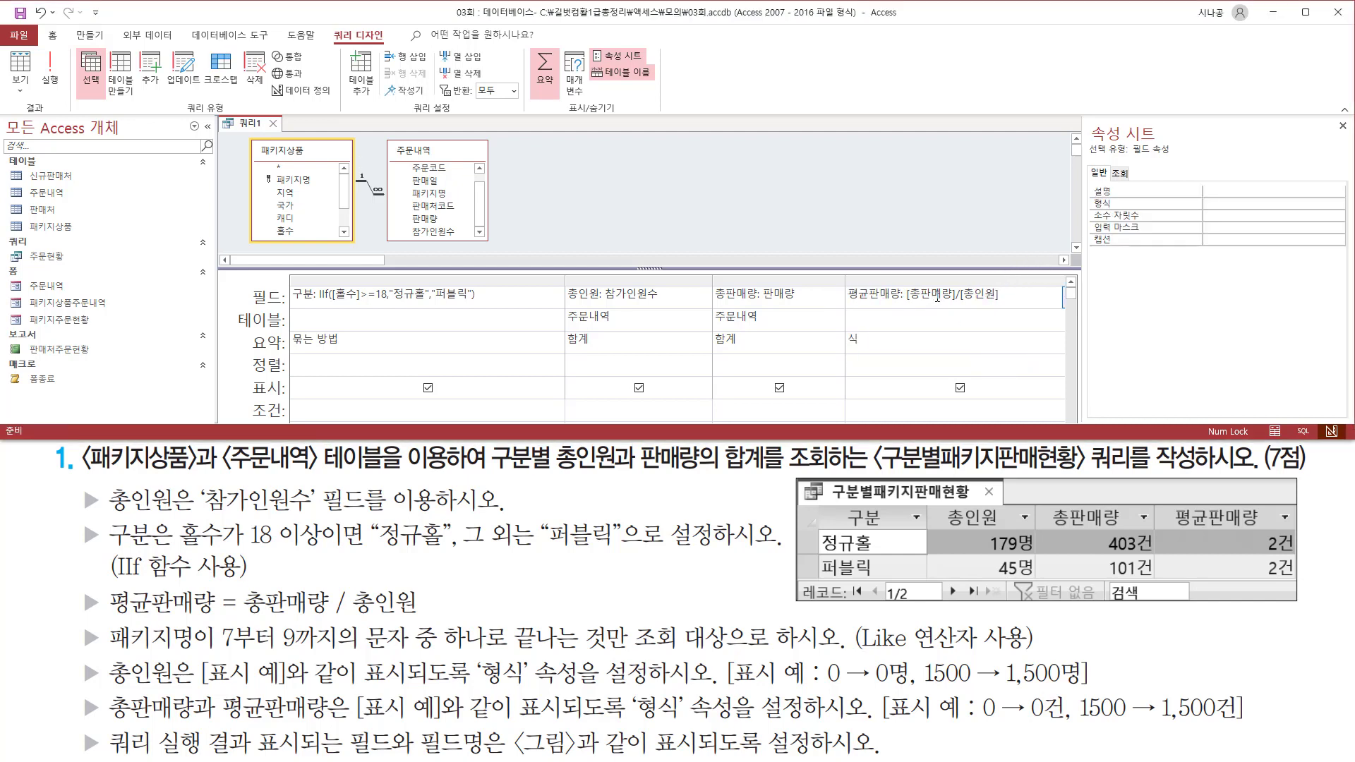
left_click_drag(849, 309, 984, 308)
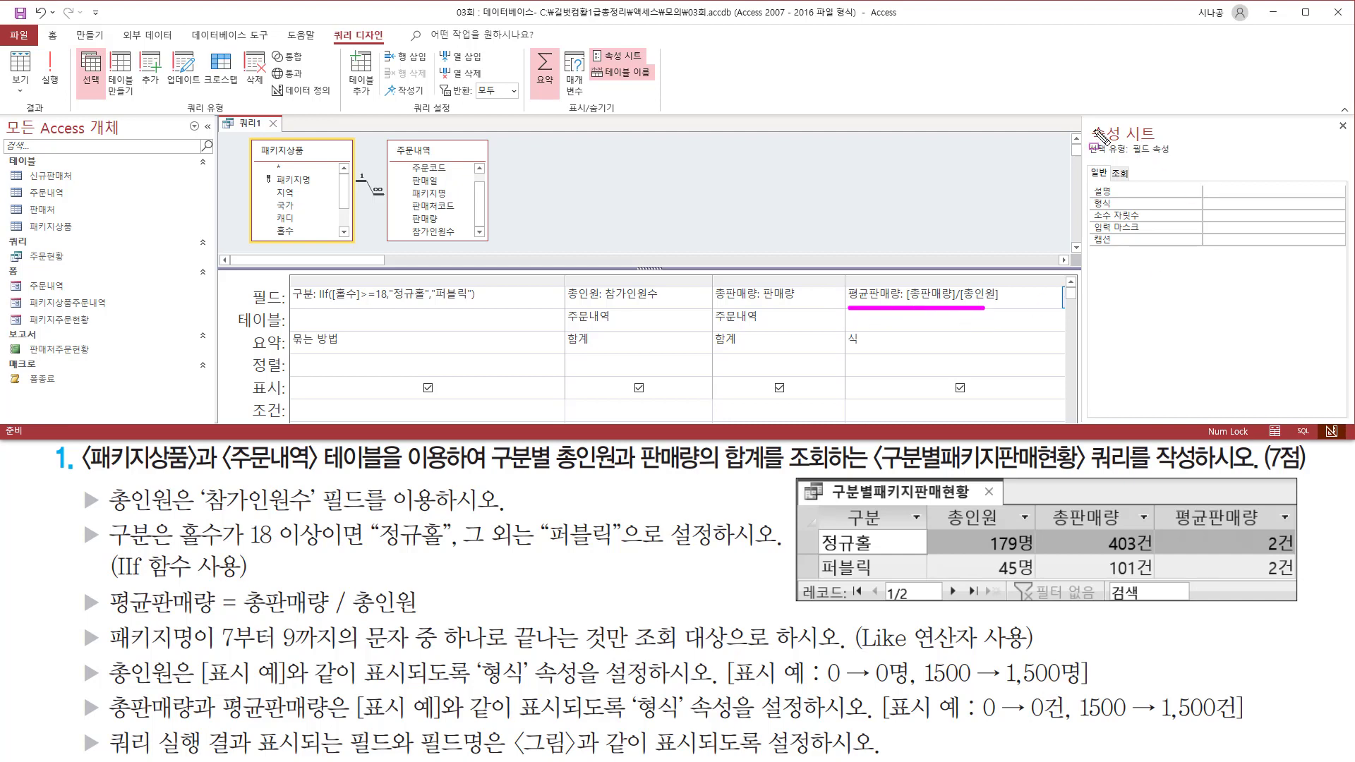
left_click_drag(1087, 115, 1176, 154)
key("Escape")
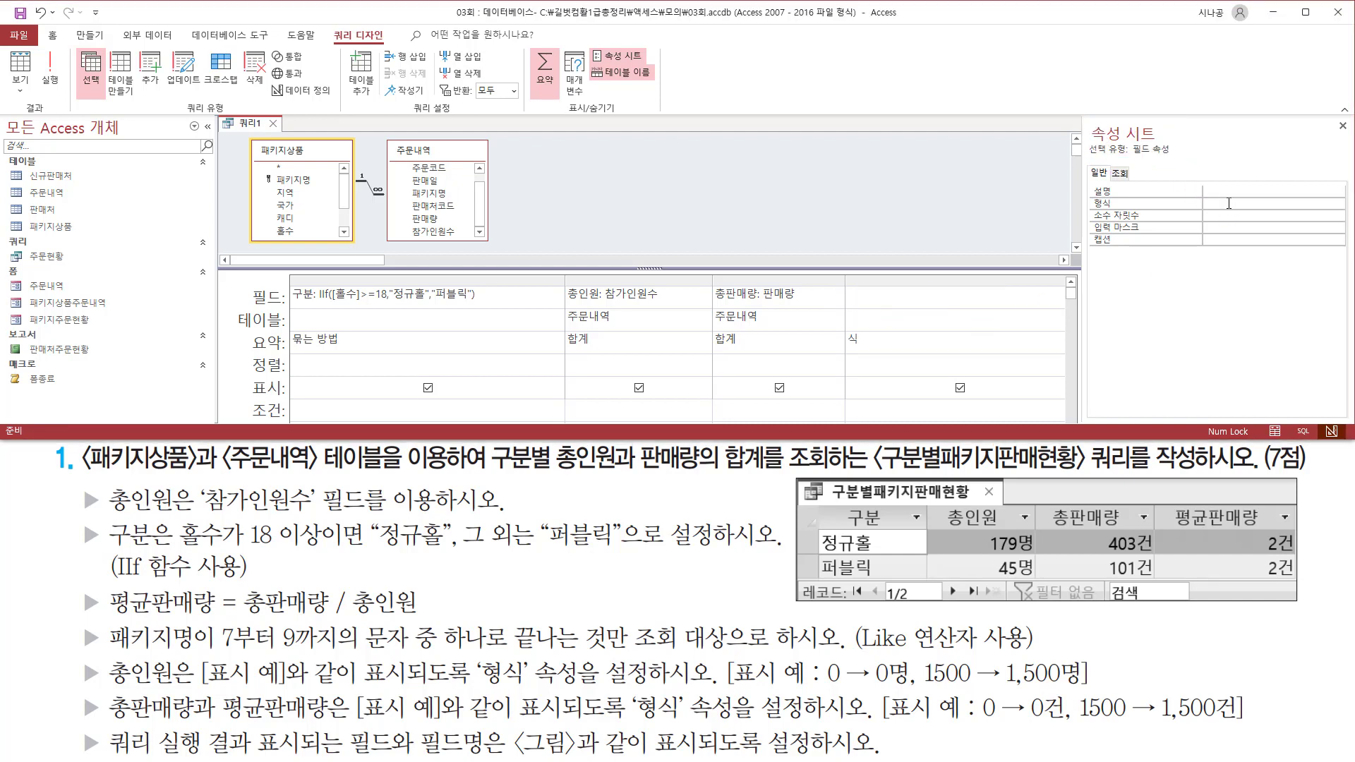
left_click(1220, 204)
type("#,##0건")
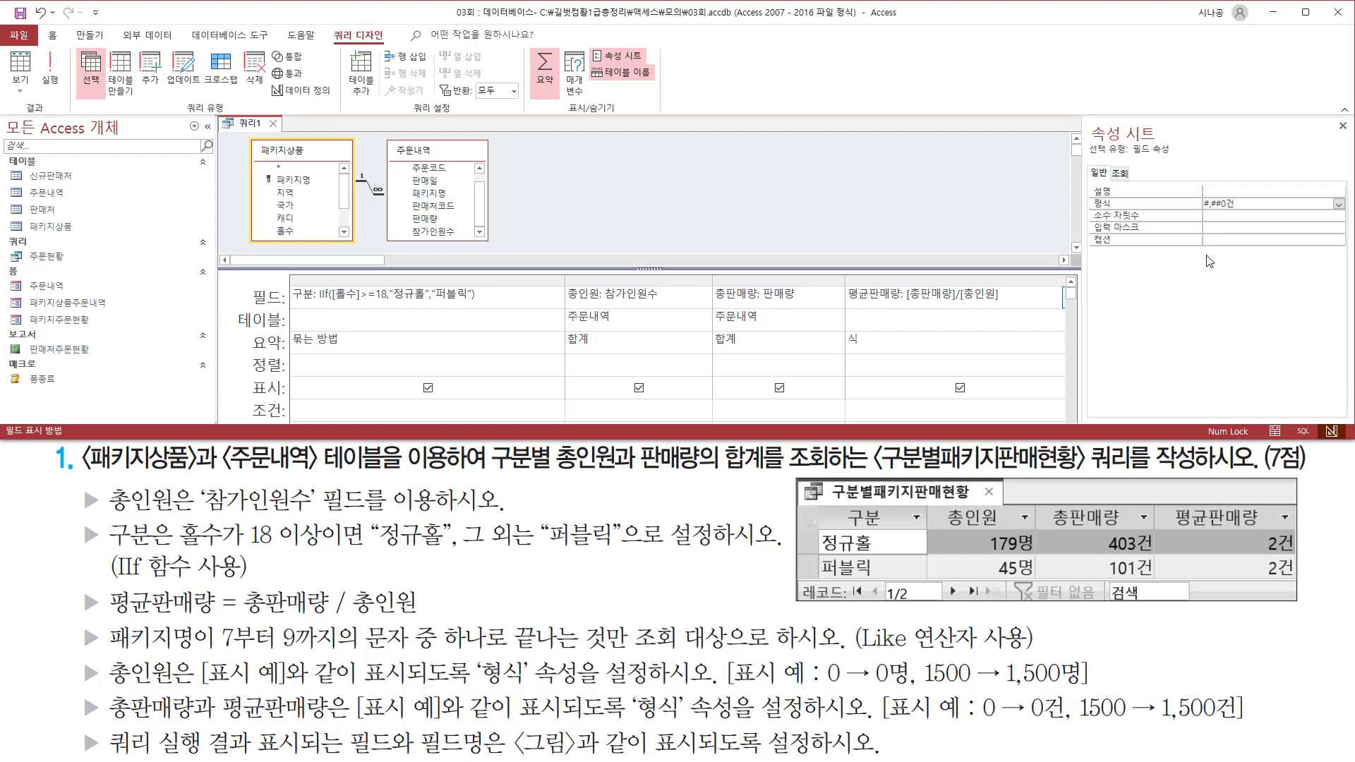
Close the property sheet of the query.
left_click_drag(1197, 213, 1239, 213)
left_click_drag(1329, 113, 1350, 139)
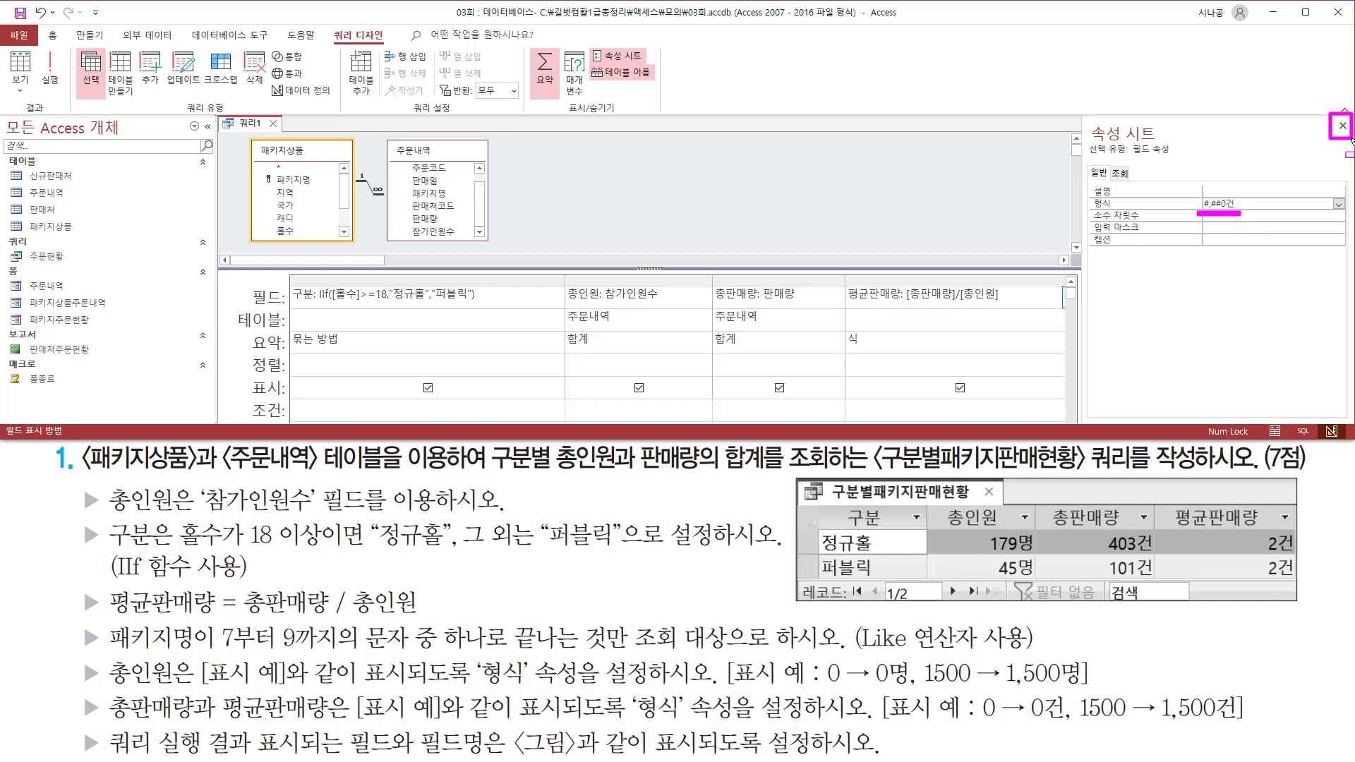
key("Escape")
left_click(1342, 127)
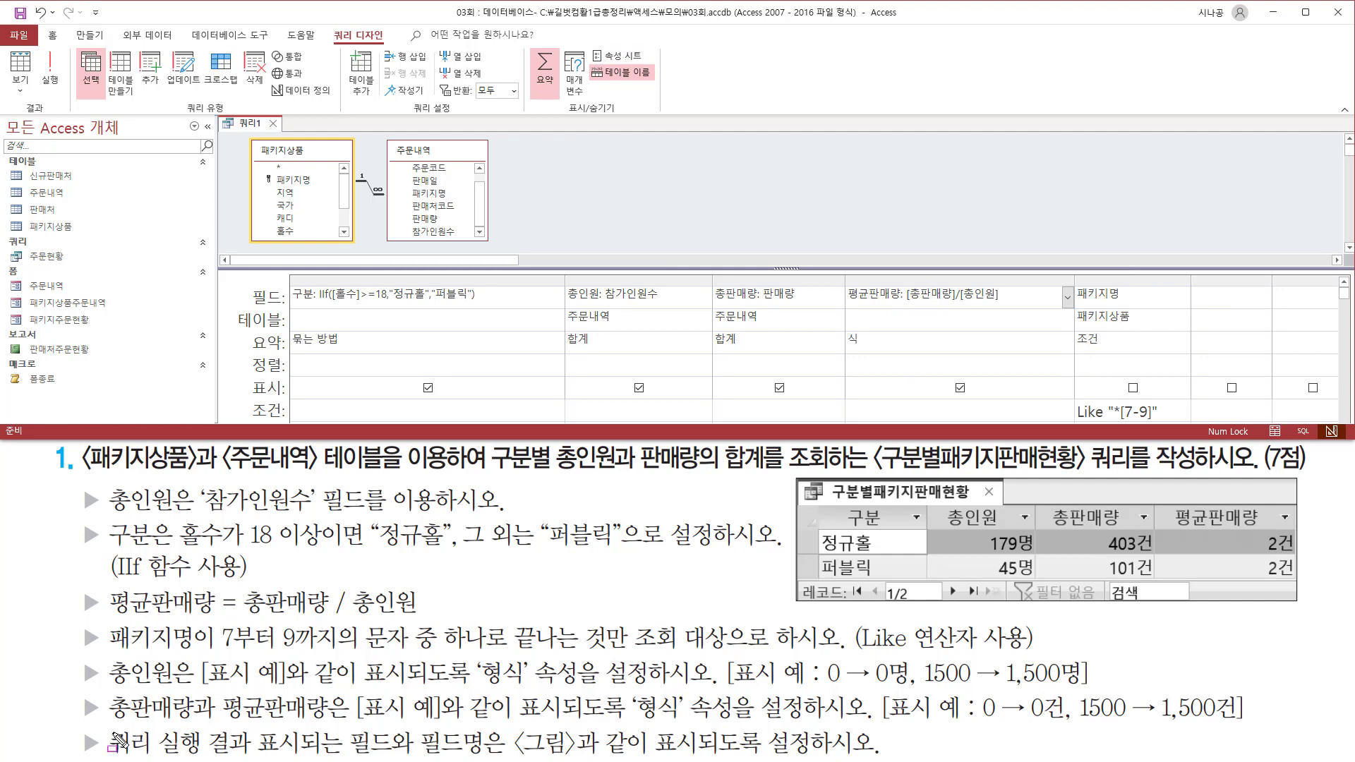
mouse_move(105, 724)
left_mouse_down()
mouse_move(251, 756)
mouse_move(649, 757)
left_mouse_up()
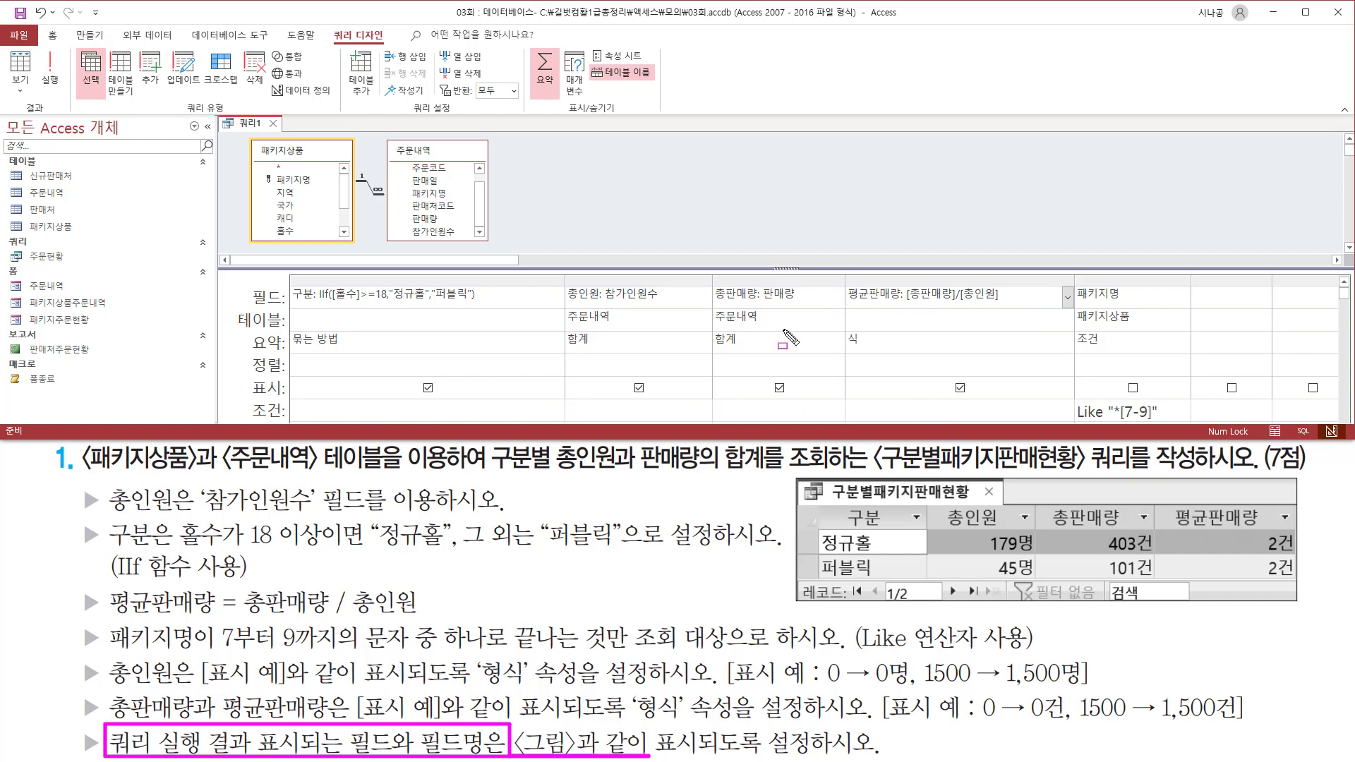
key("Escape")
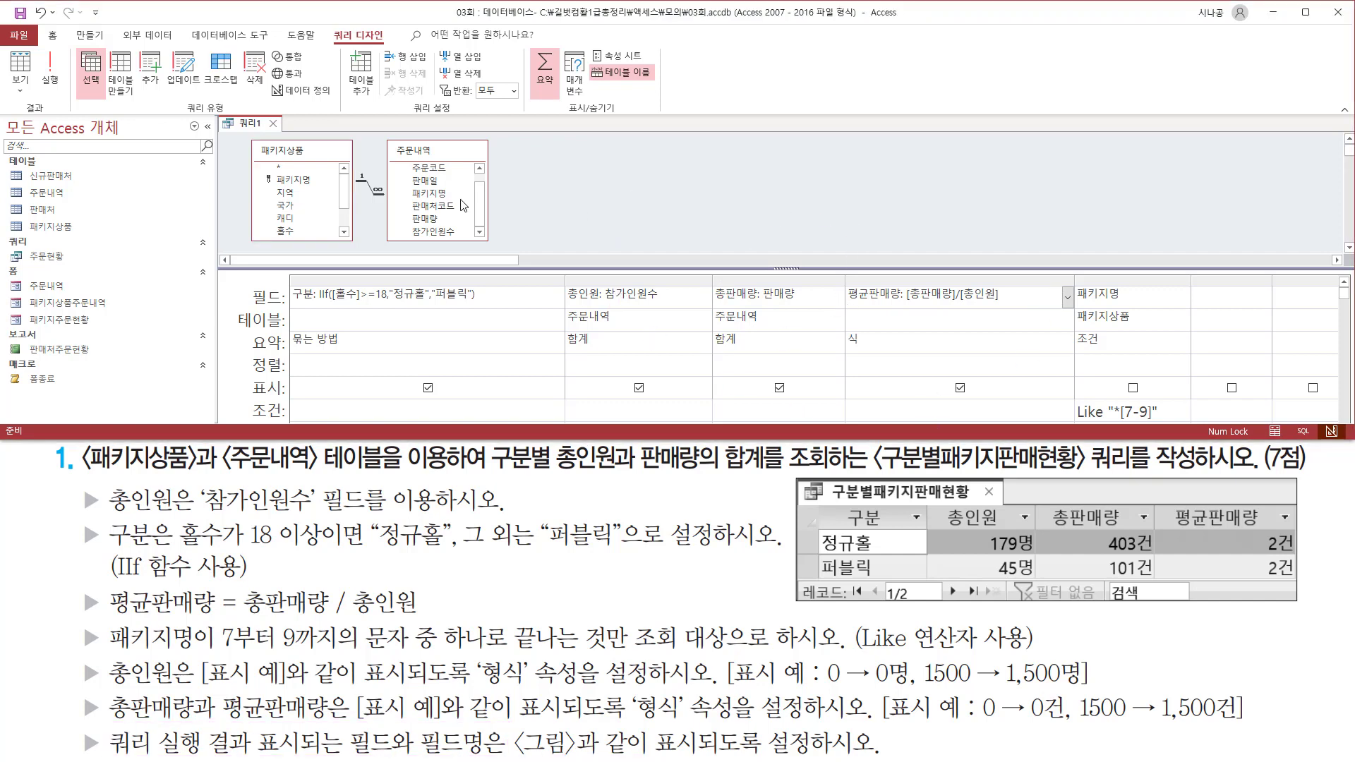
key("F6")
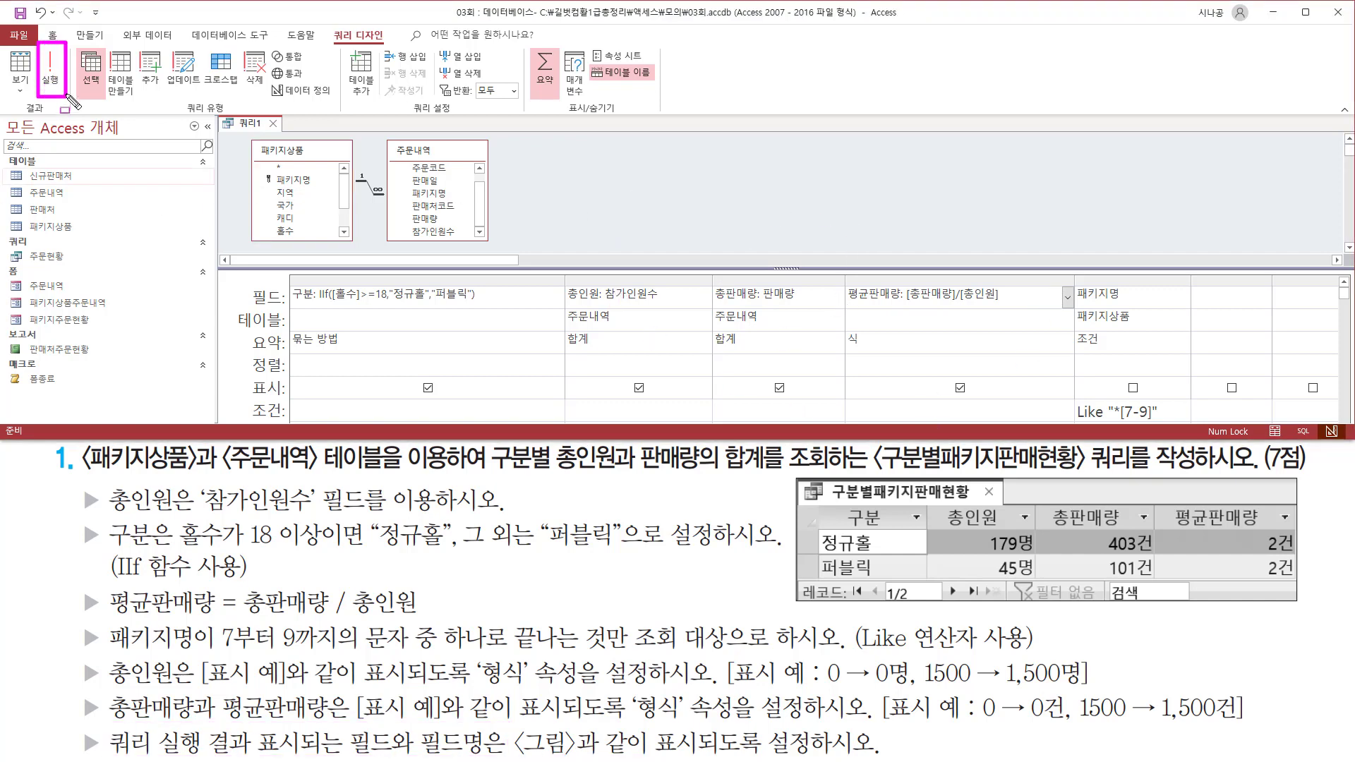
Run the query and fit the 총판매량 and 평균판매량 columns of the result to their contents.
left_click(49, 67)
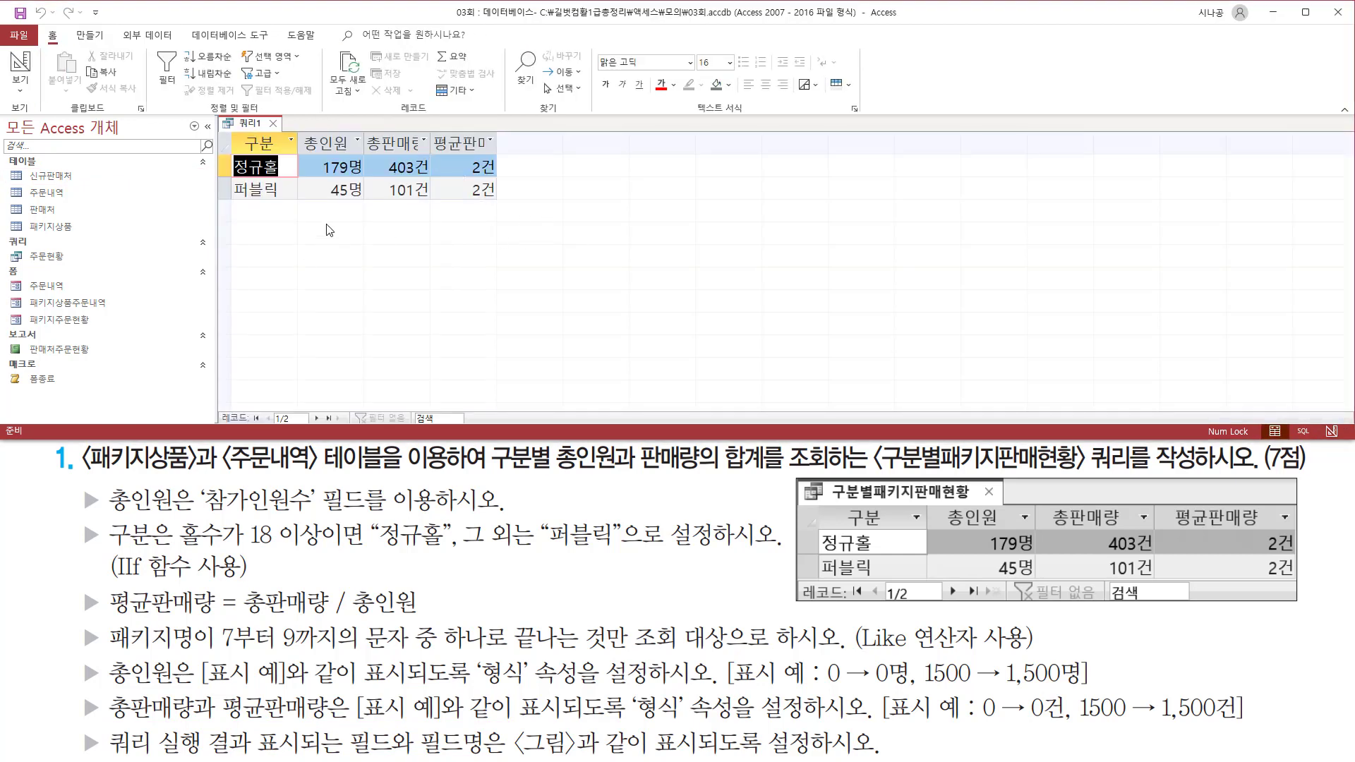
double_click(430, 144)
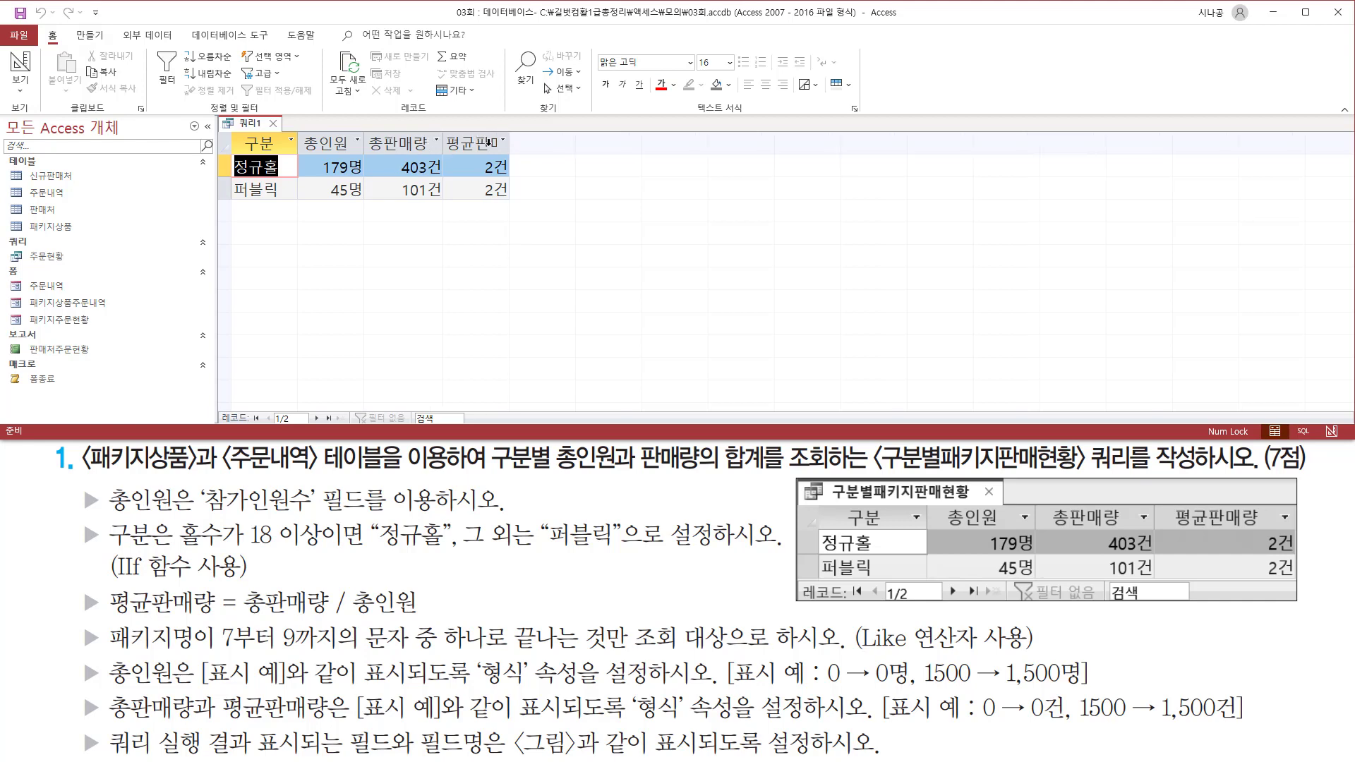
double_click(508, 140)
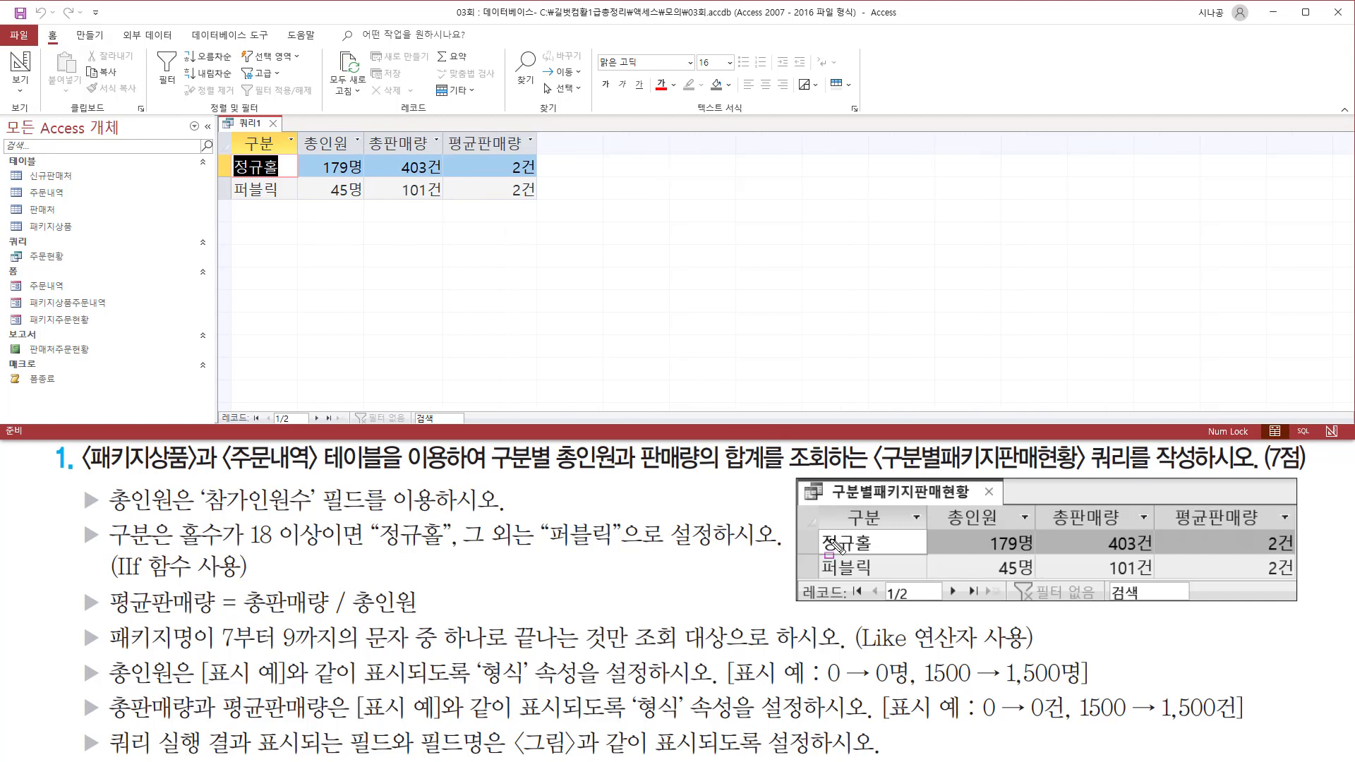
Compare the headings and values of the query result with the expected result figure, column by column.
mouse_move(816, 503)
left_mouse_down()
mouse_move(997, 528)
mouse_move(1291, 536)
left_mouse_up()
left_click_drag(239, 129, 546, 154)
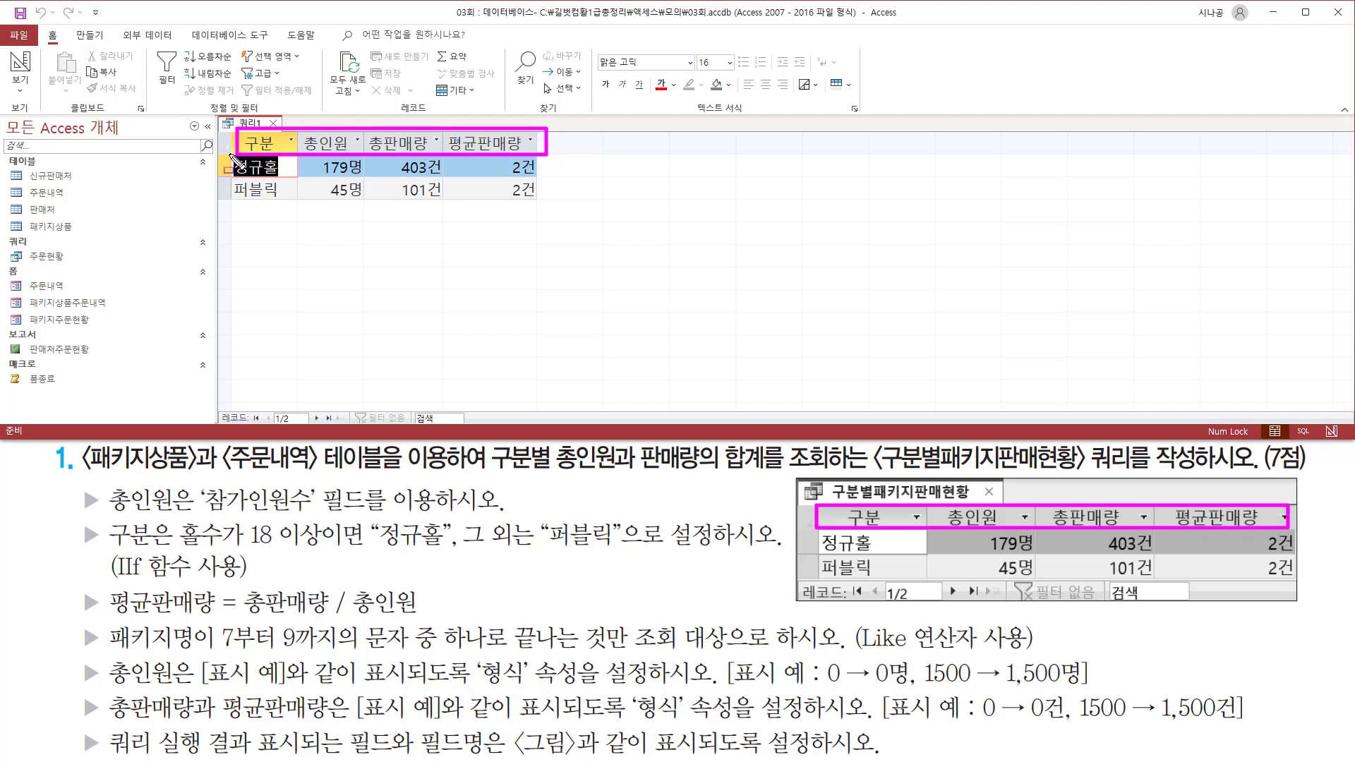
left_click_drag(229, 153, 290, 201)
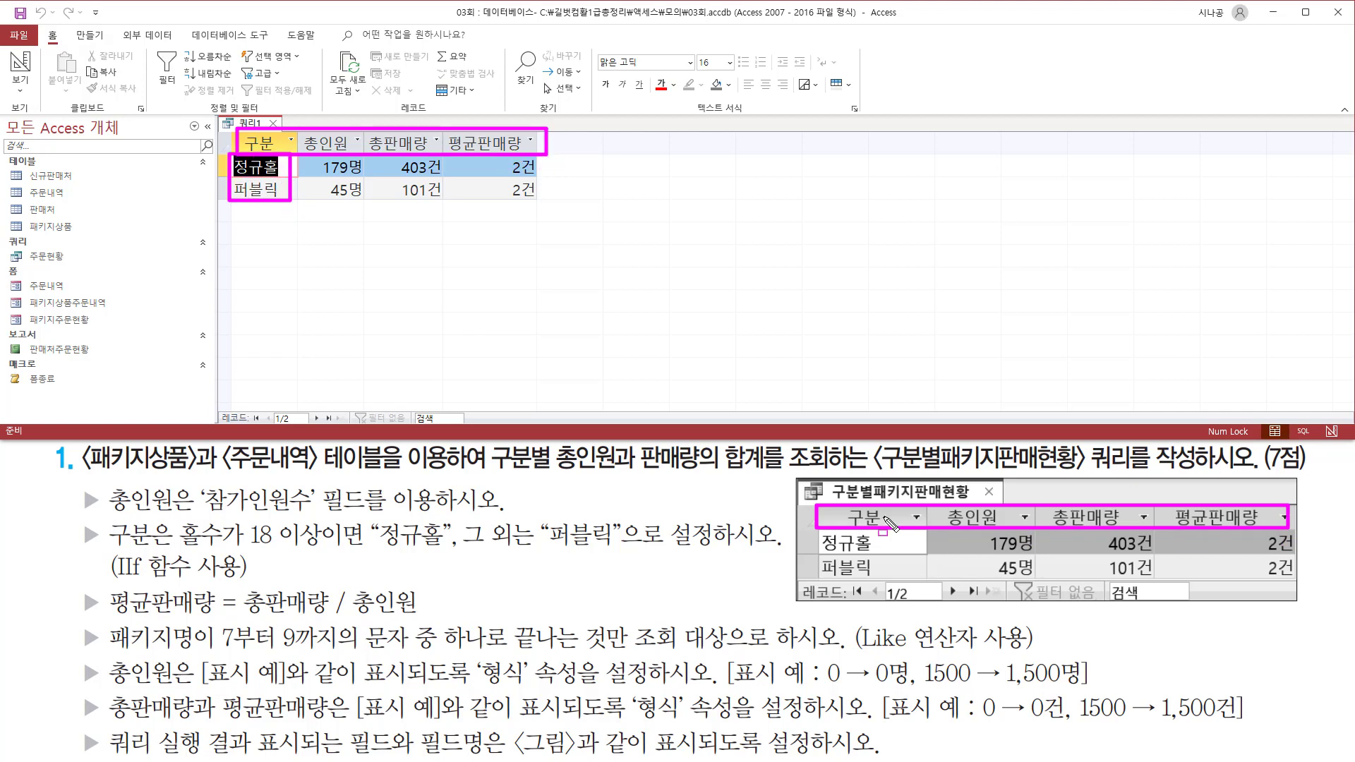
mouse_move(883, 532)
left_mouse_down()
mouse_move(832, 550)
mouse_move(818, 579)
left_mouse_up()
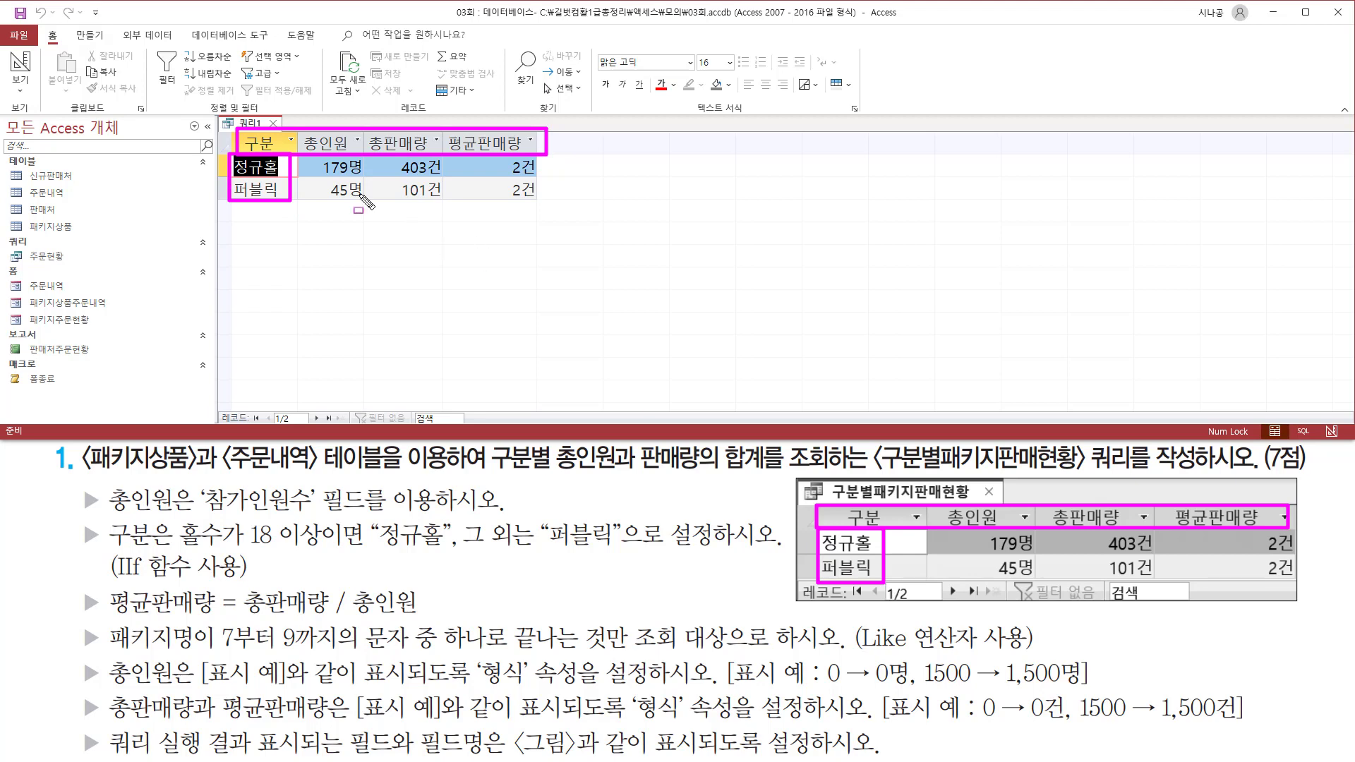
mouse_move(314, 148)
left_mouse_down()
mouse_move(381, 185)
mouse_move(370, 199)
left_mouse_up()
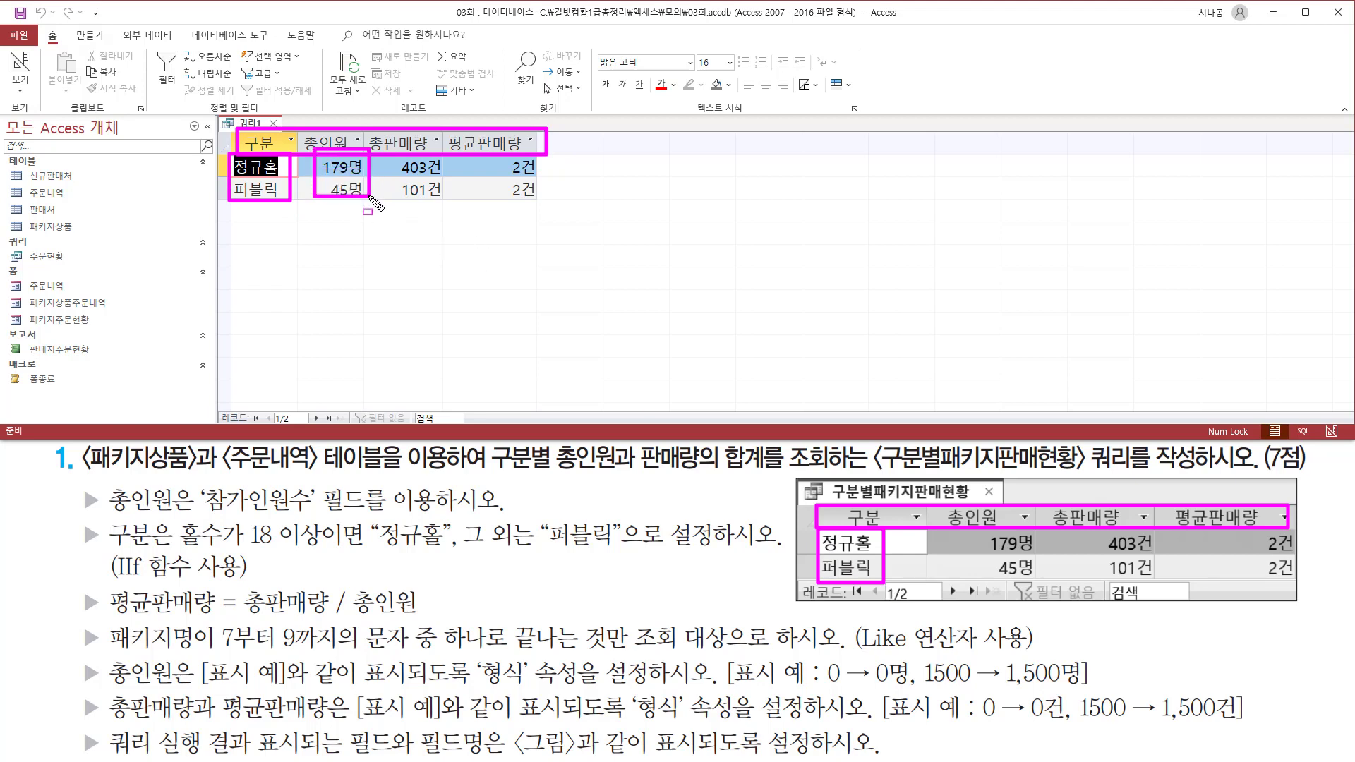
mouse_move(972, 520)
left_mouse_down()
mouse_move(1051, 601)
mouse_move(1040, 585)
left_mouse_up()
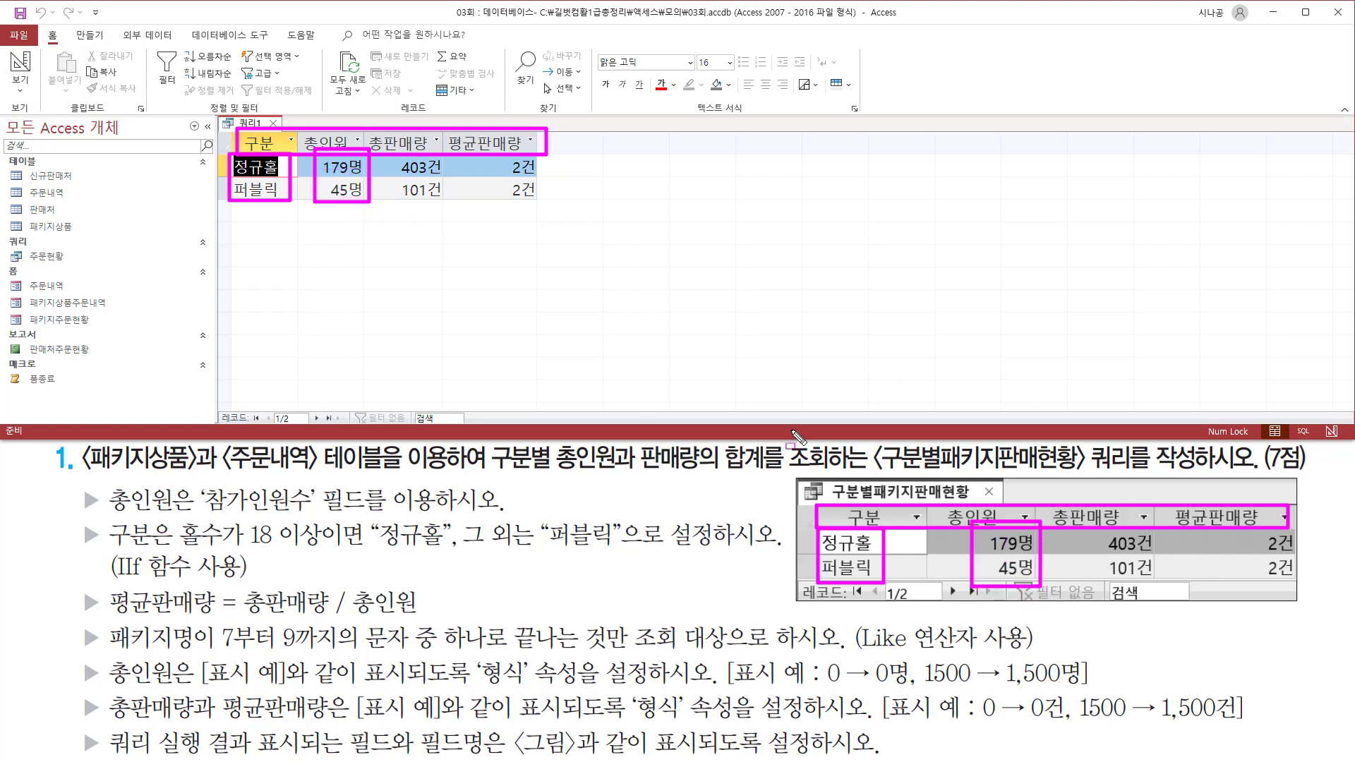
left_click_drag(390, 152, 449, 204)
left_click_drag(1095, 522, 1160, 595)
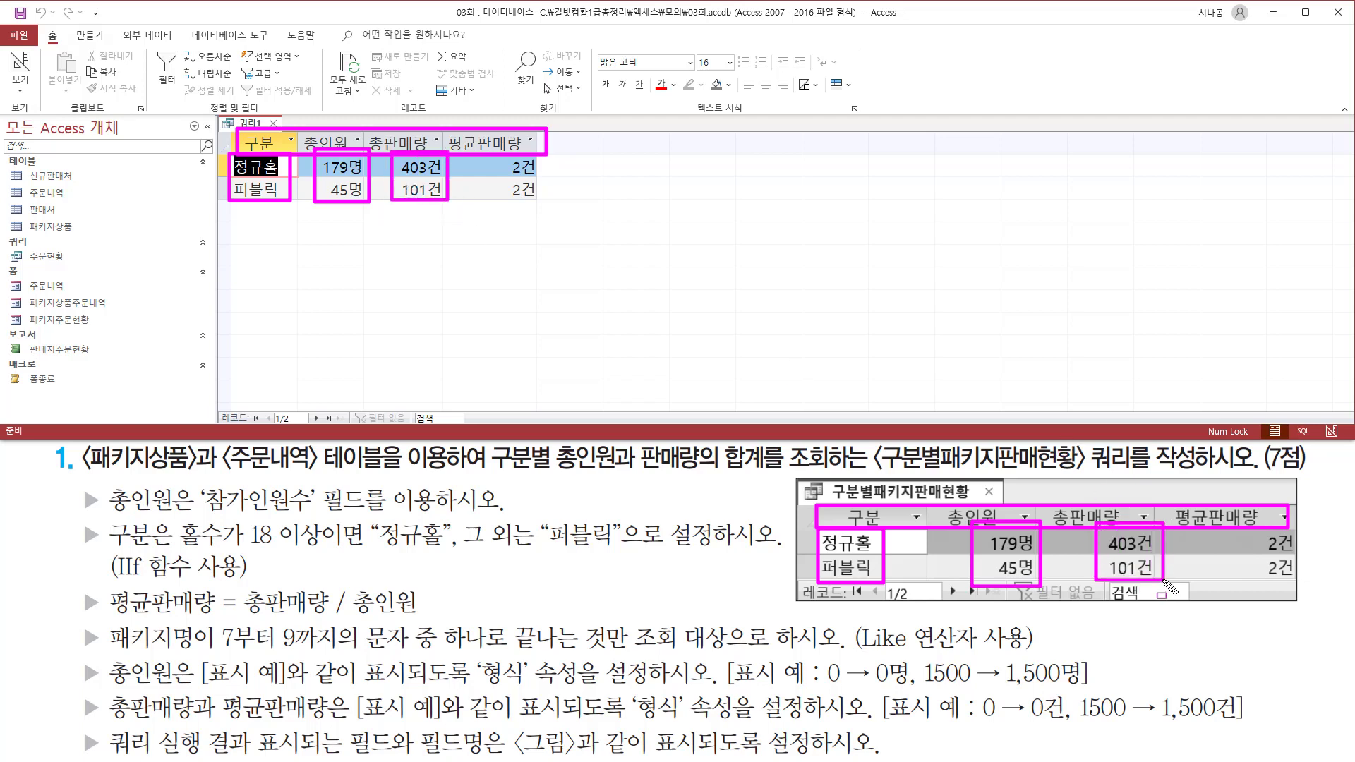
left_click_drag(503, 152, 545, 205)
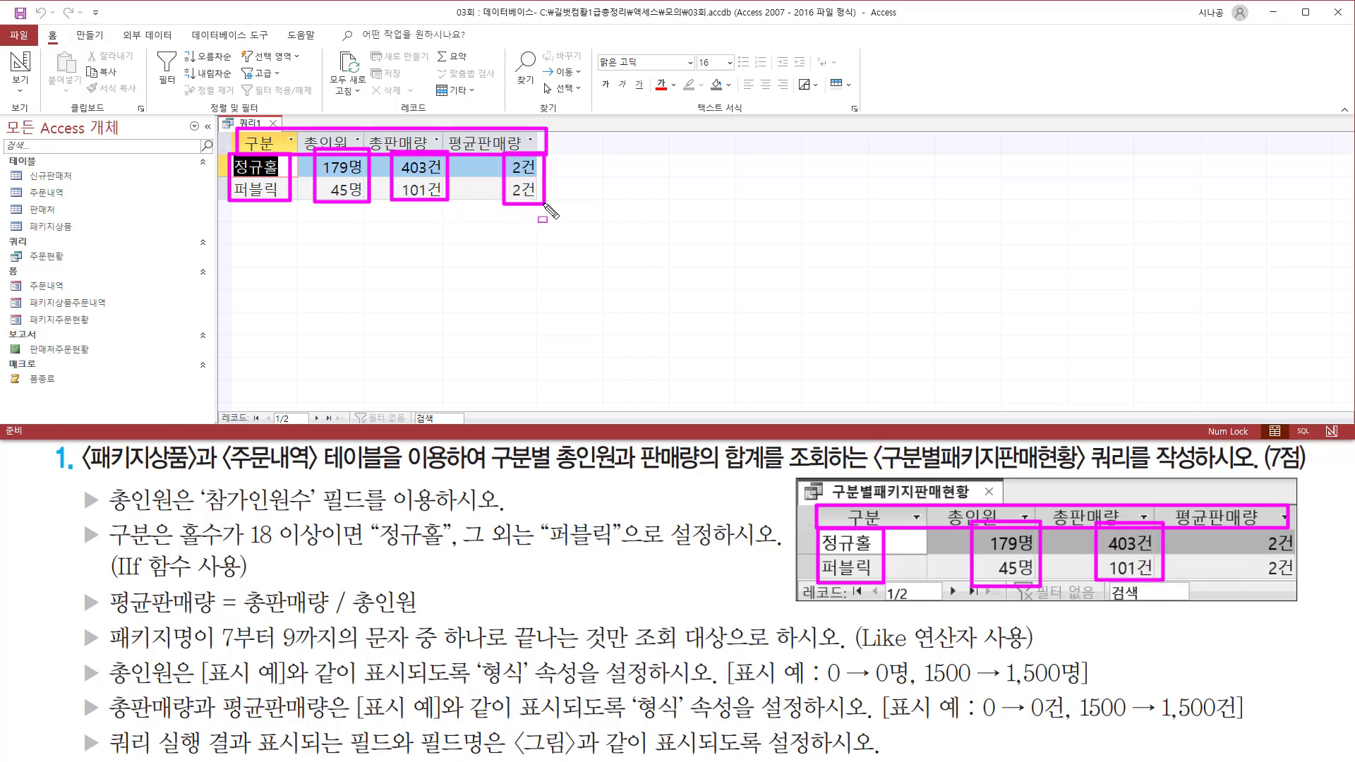
left_click_drag(1248, 524, 1303, 577)
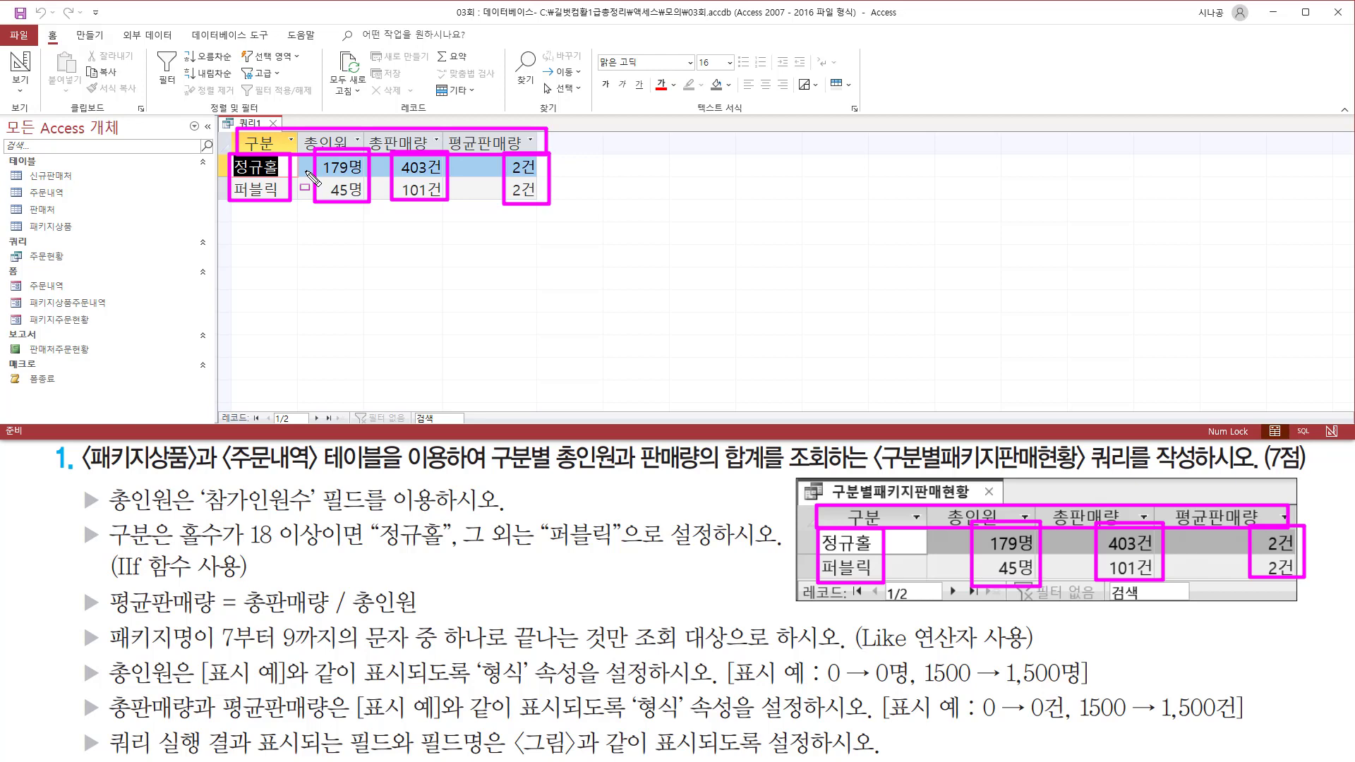
key("Escape")
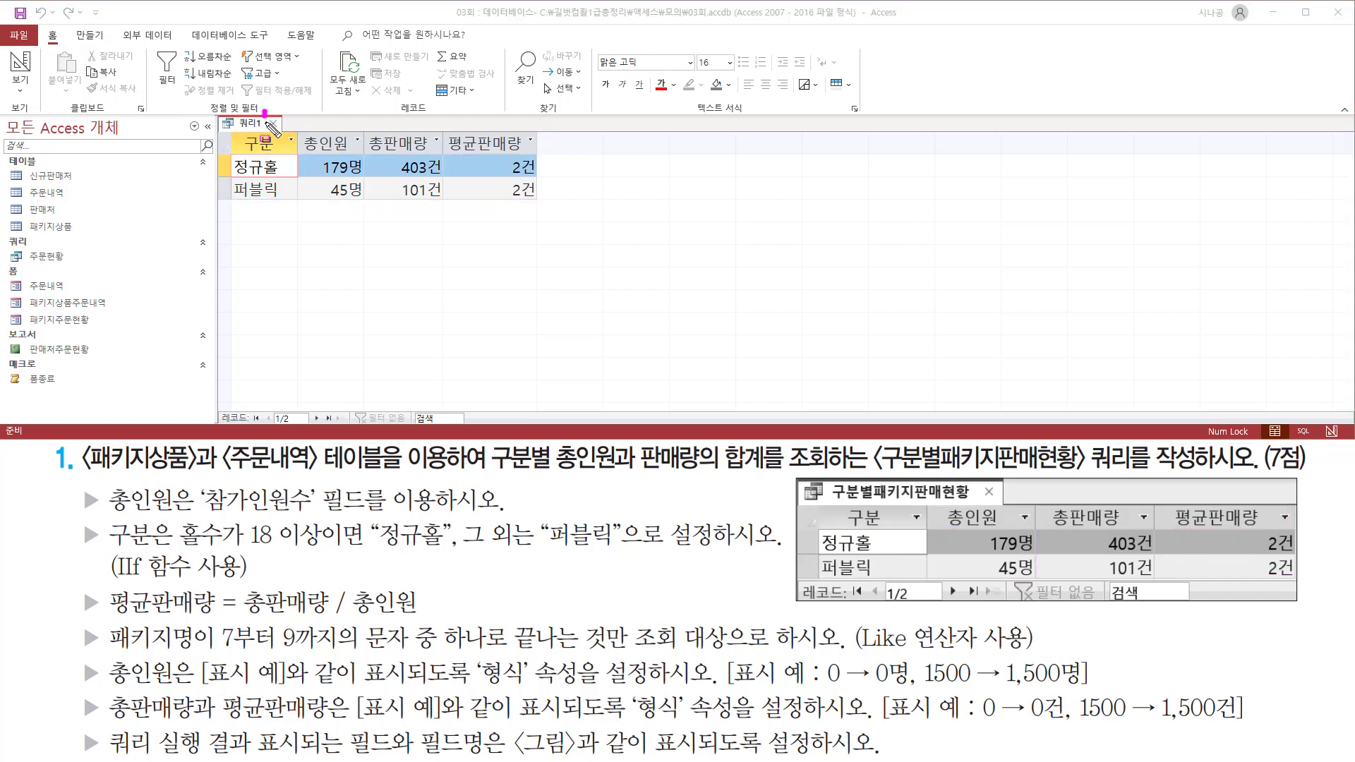
Close the query and agree to save its design changes.
left_click_drag(263, 110, 283, 134)
key("Escape")
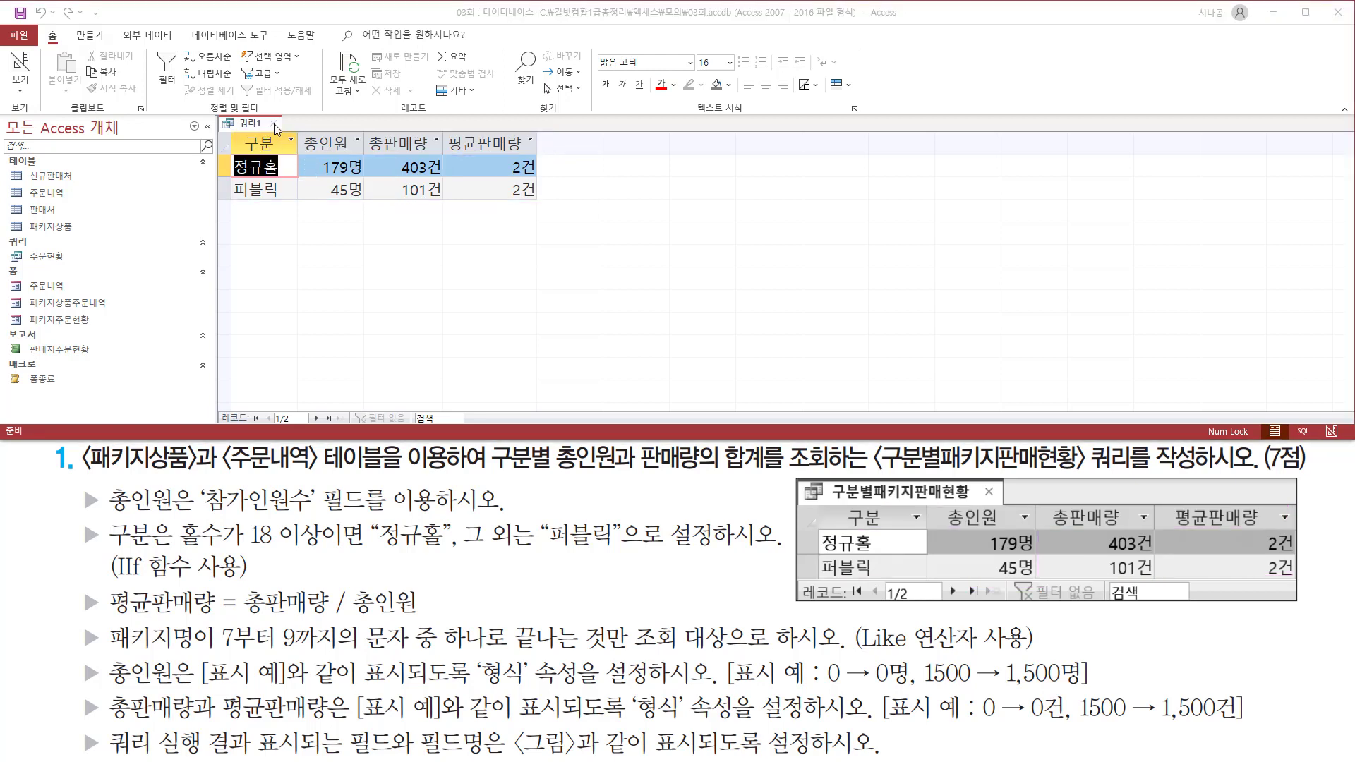
left_click(273, 123)
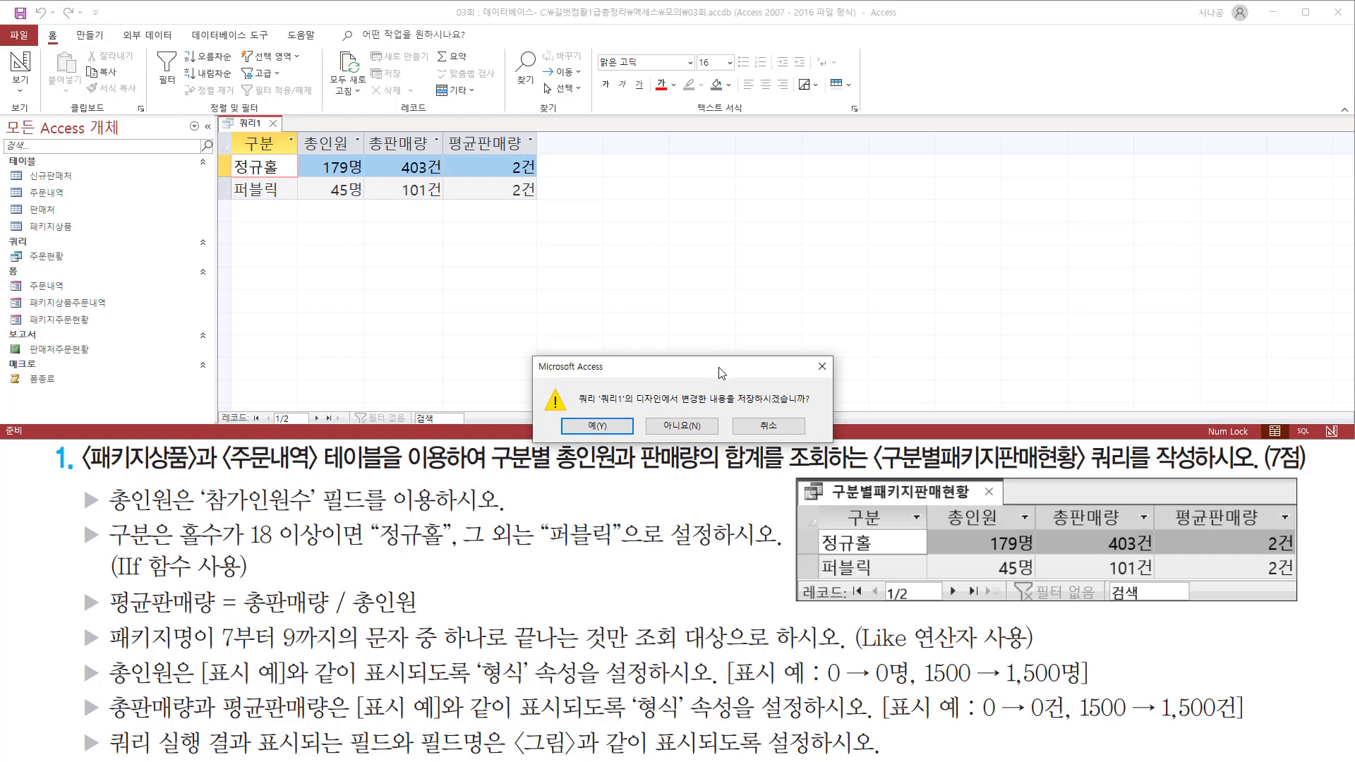
left_click_drag(721, 373, 823, 287)
key("ctrl+2")
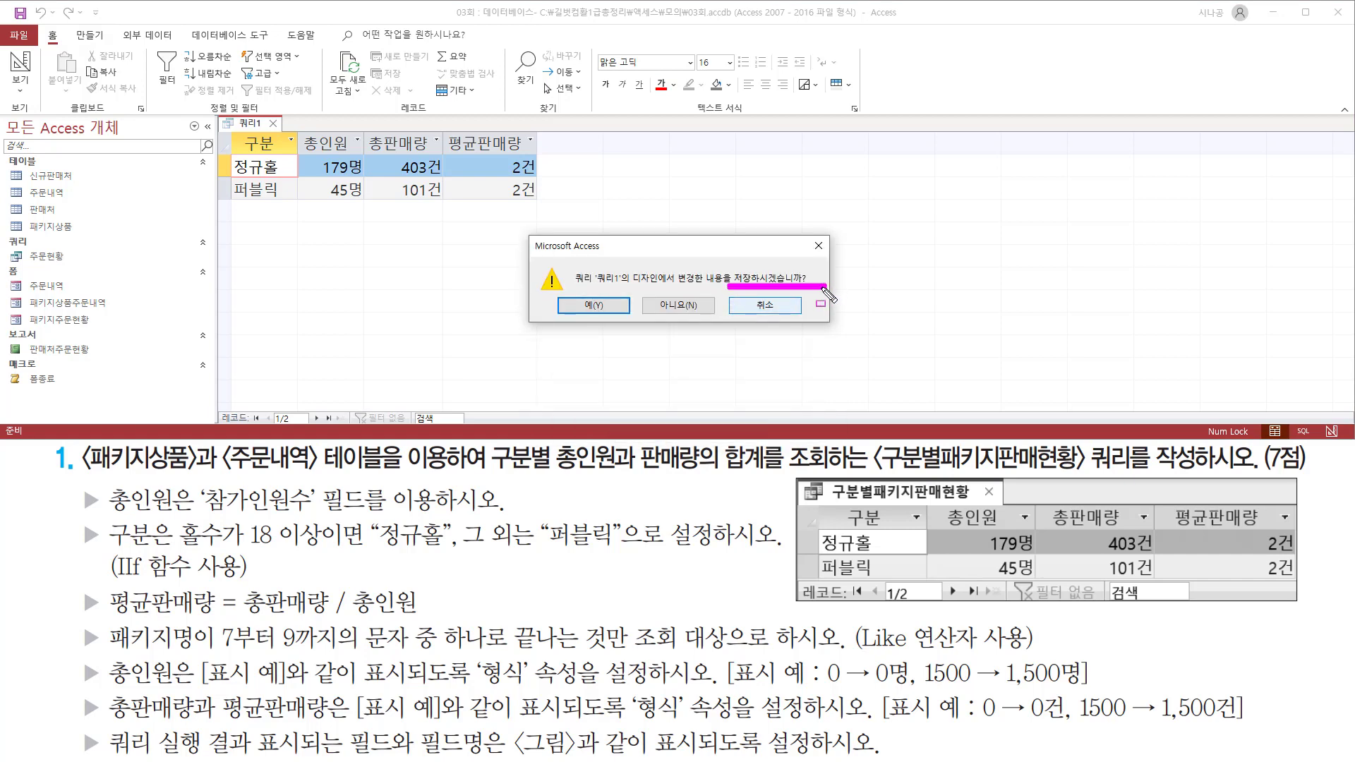
left_click_drag(554, 290, 637, 331)
key("Escape")
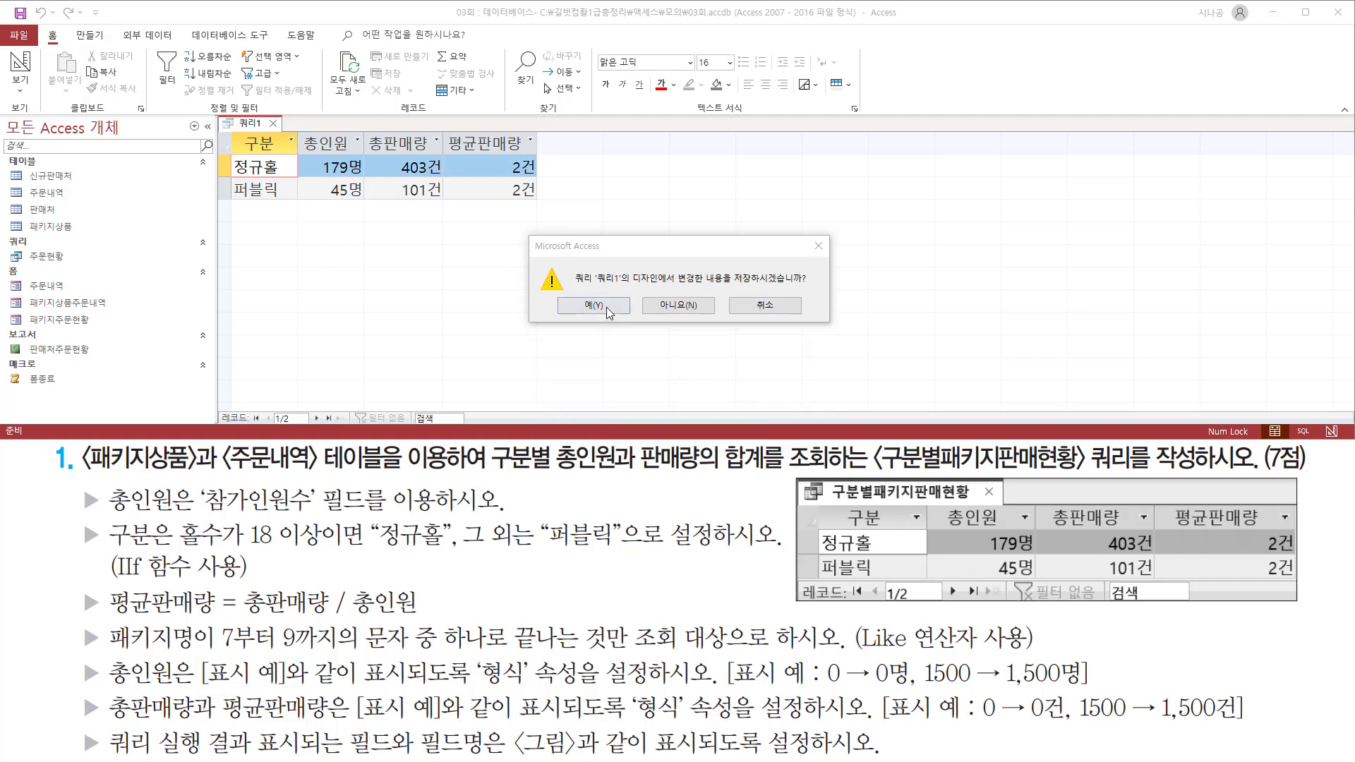
left_click(606, 309)
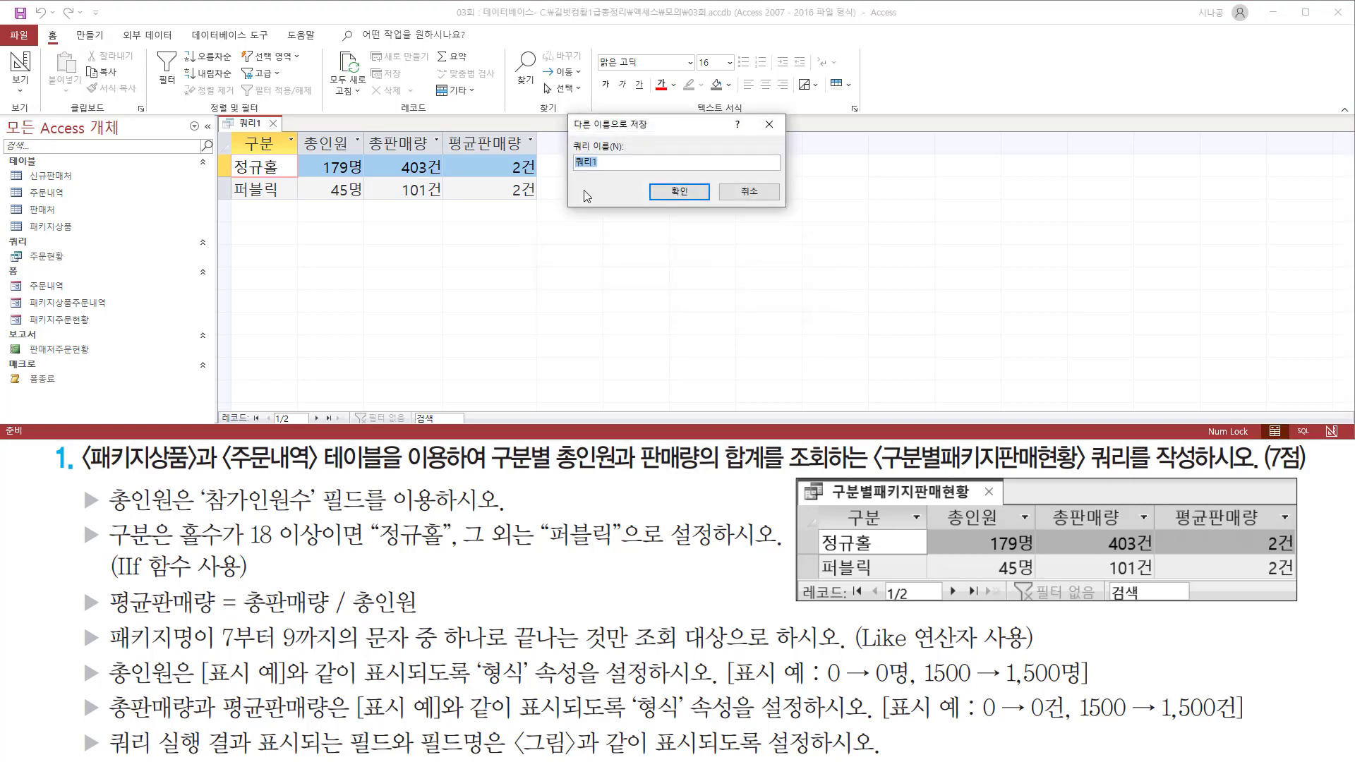
Name the query 구분별패키지판매현황 and save it.
key("ctrl+2")
mouse_move(563, 134)
left_mouse_down()
mouse_move(582, 172)
mouse_move(633, 176)
left_mouse_up()
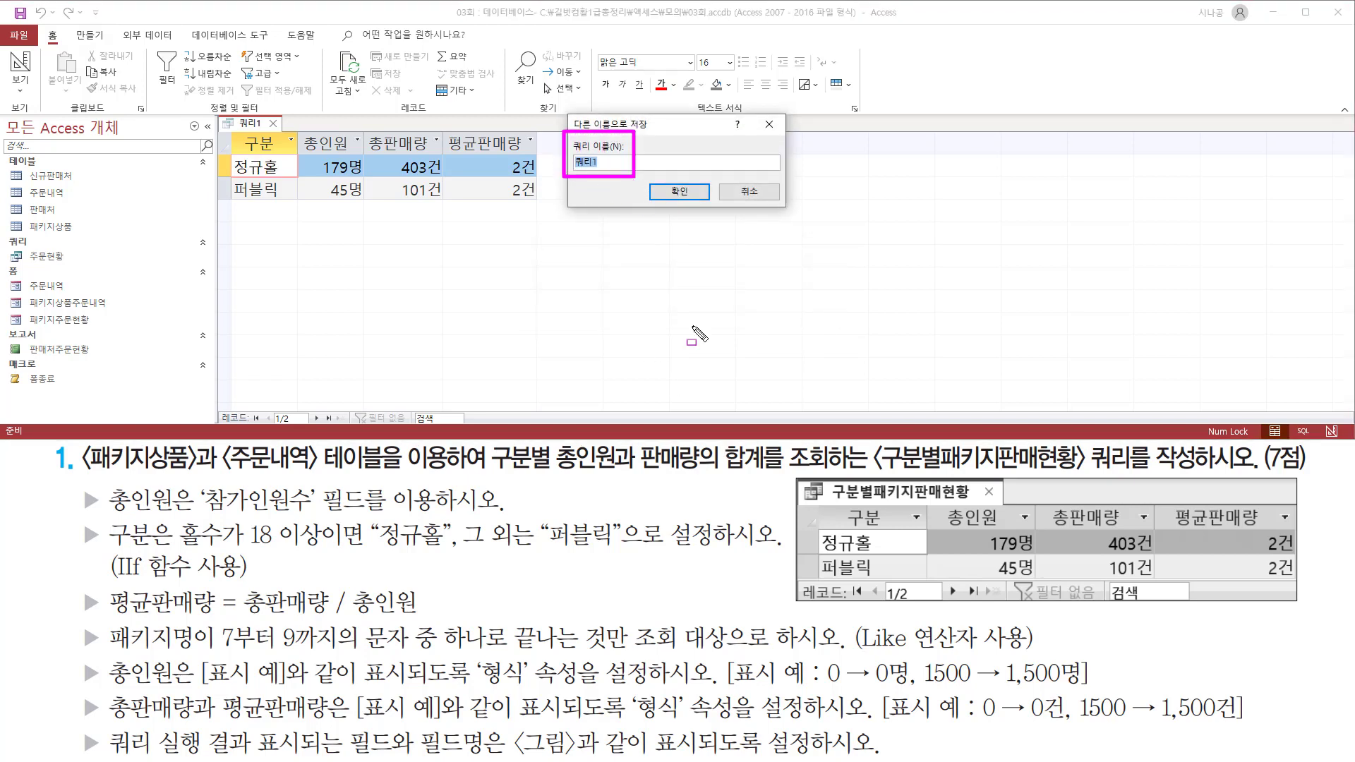
left_click_drag(873, 472, 1082, 469)
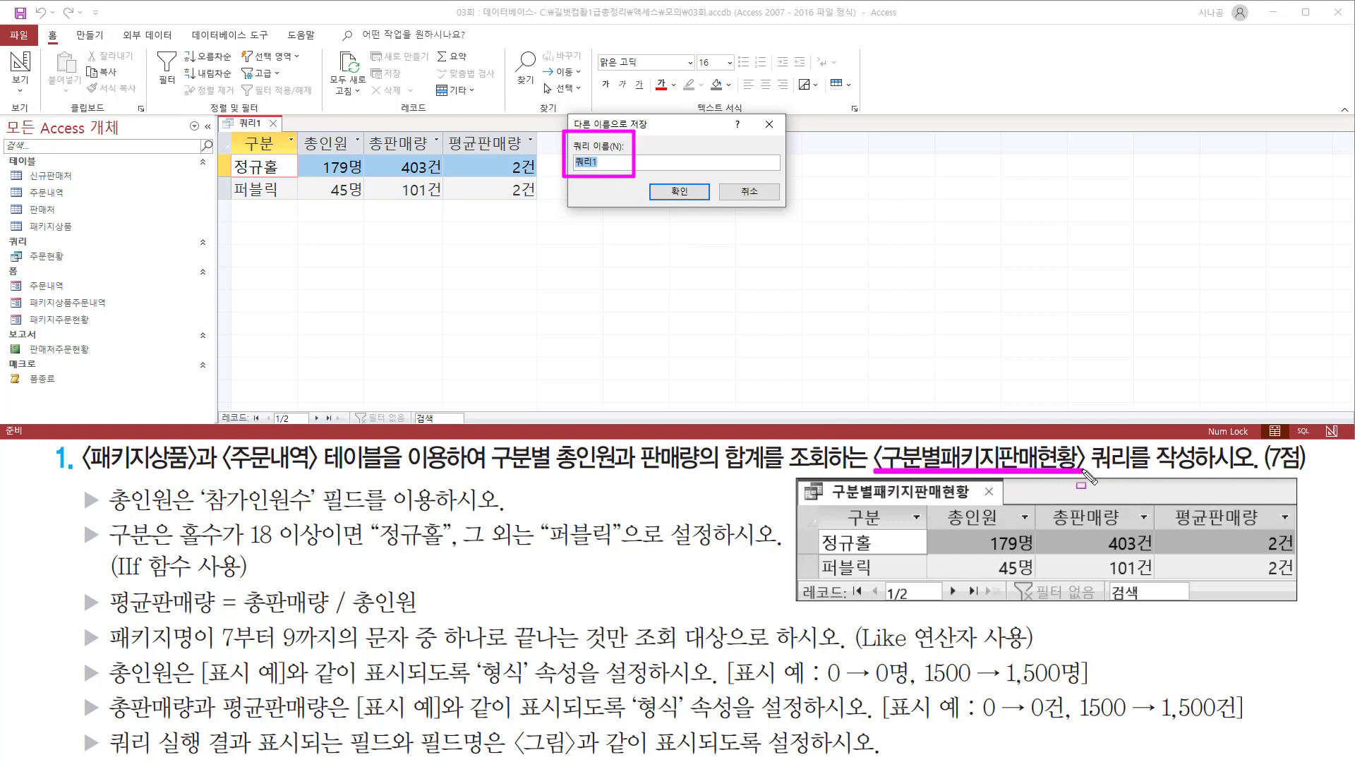
key("Escape")
left_click(631, 139)
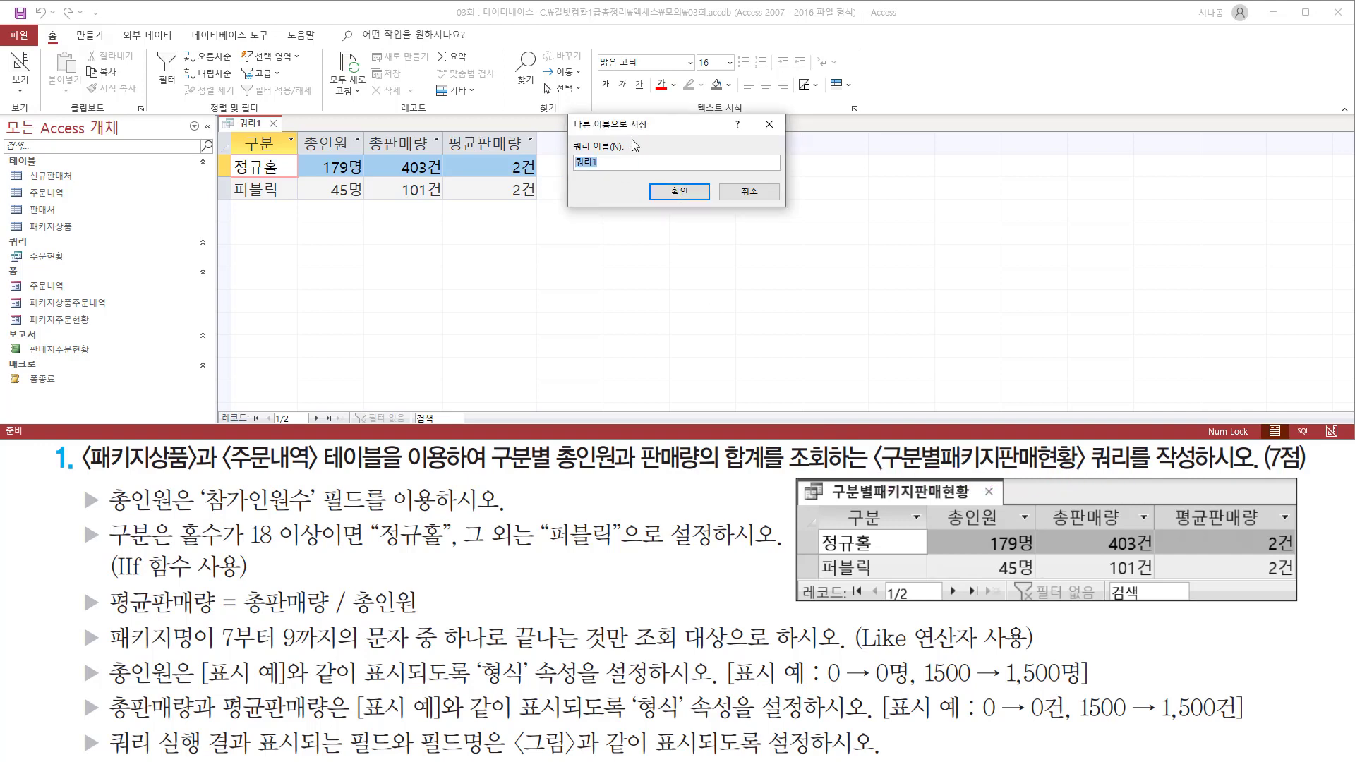
type("구분벼")
type("ㄹ패키지판매현황")
key("ctrl+2")
left_click_drag(570, 171, 660, 171)
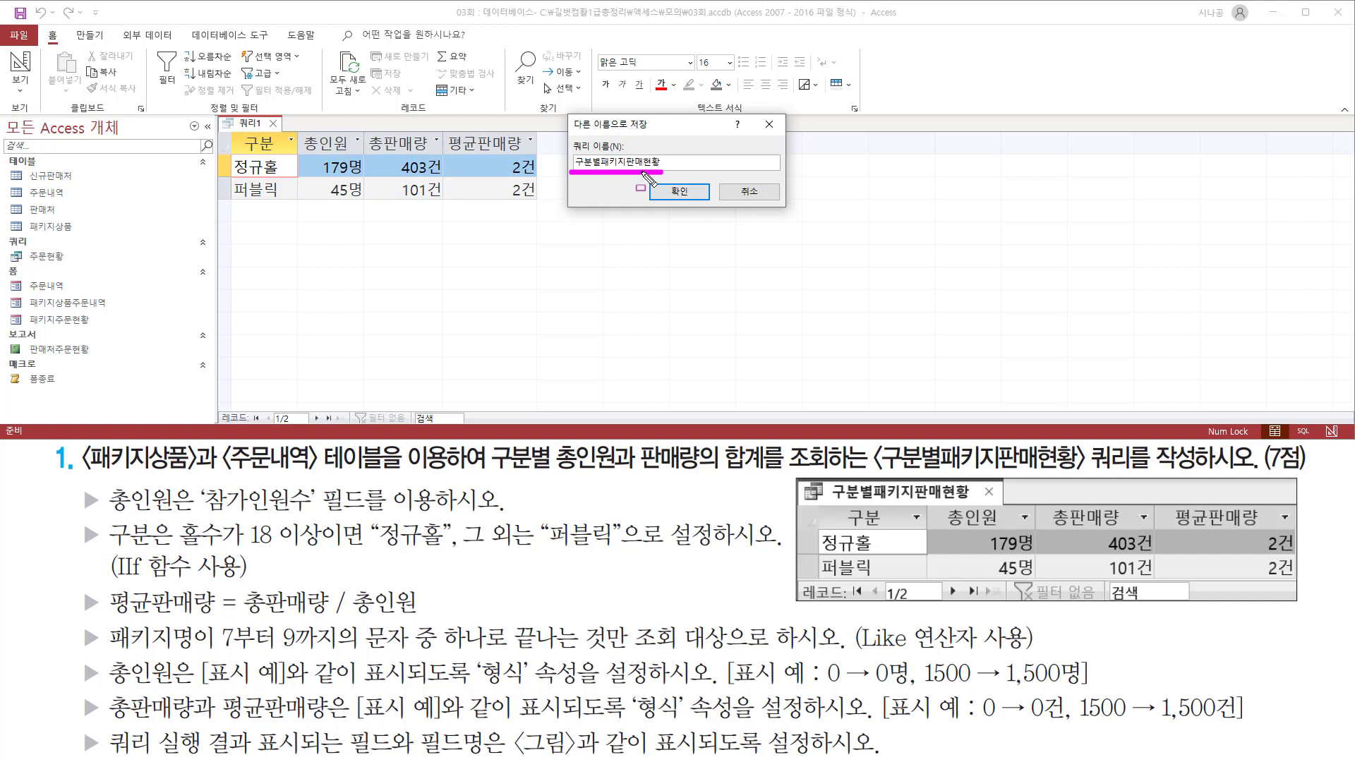
left_click(688, 195)
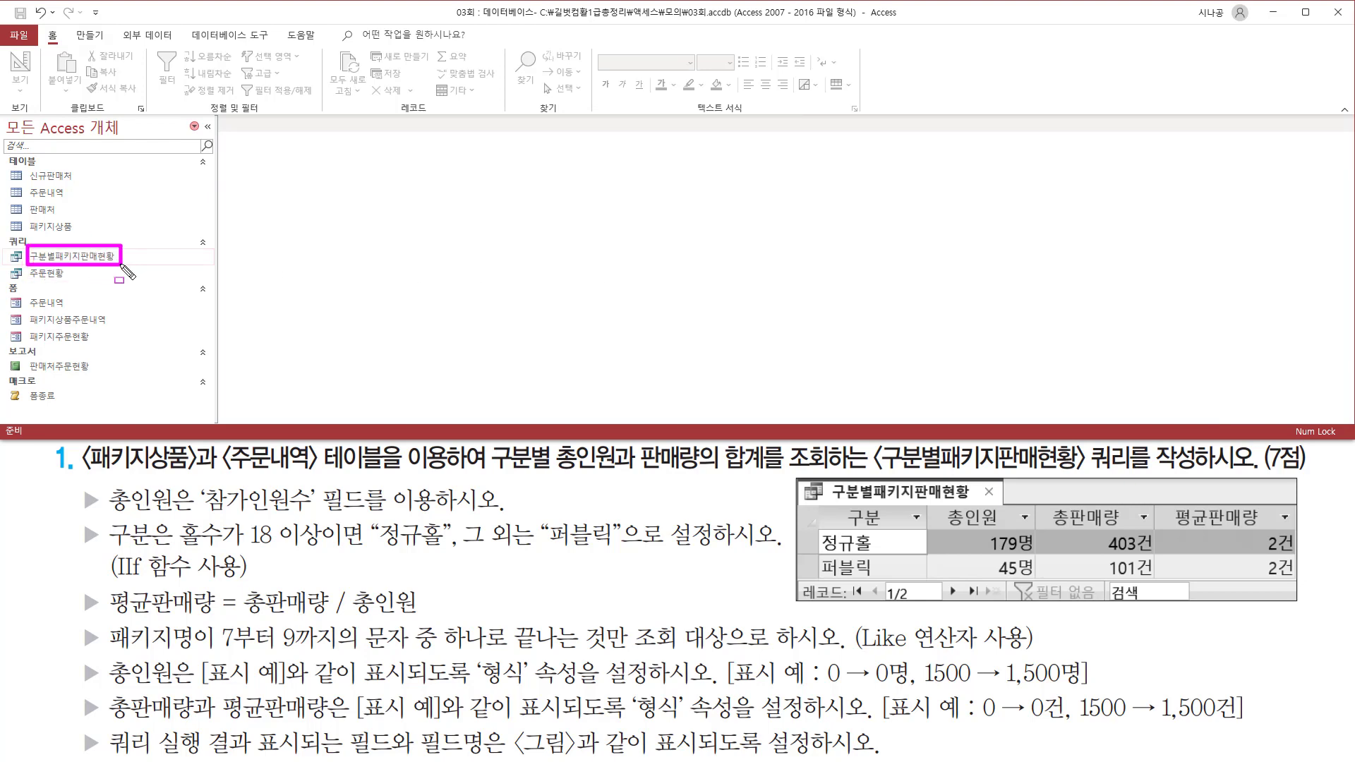
left_click_drag(121, 266, 425, 251)
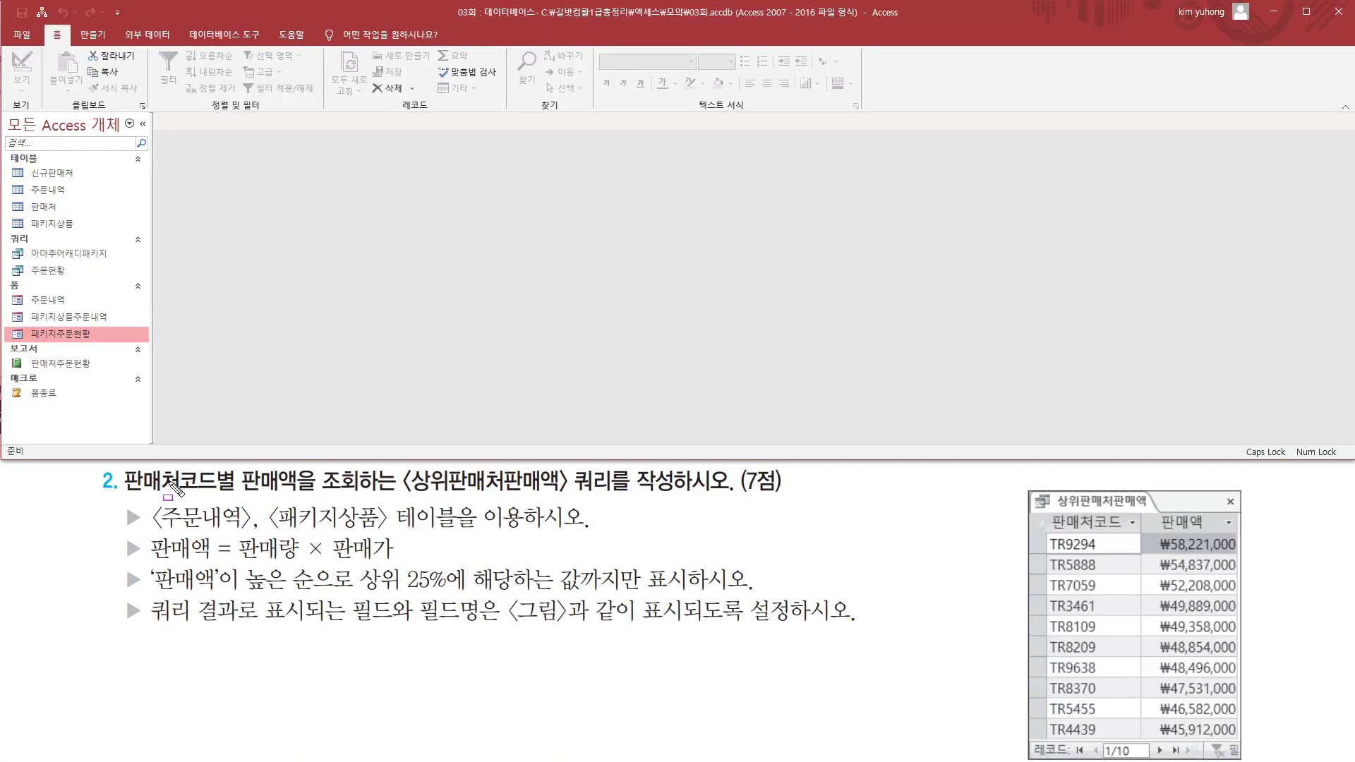
mouse_move(171, 491)
left_mouse_down()
mouse_move(129, 503)
mouse_move(318, 495)
left_mouse_up()
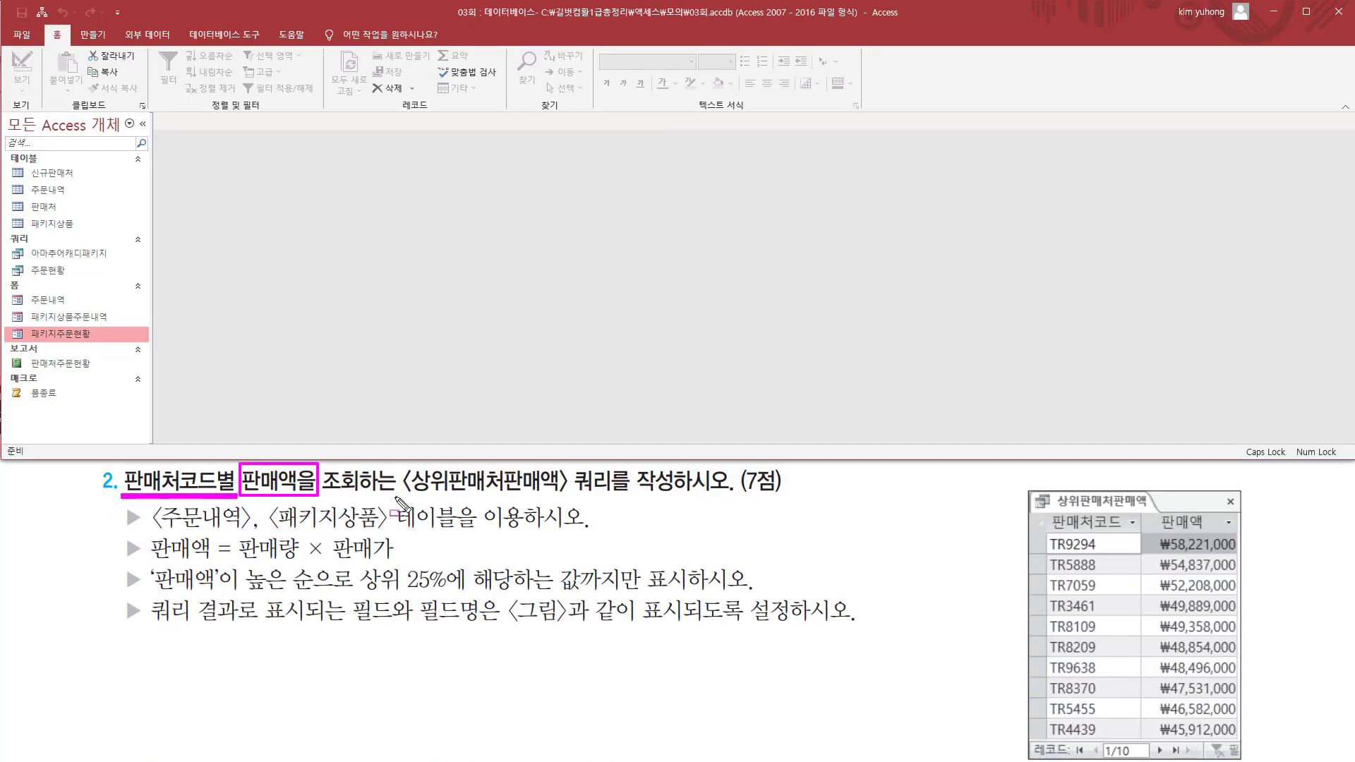
left_click_drag(409, 498, 626, 498)
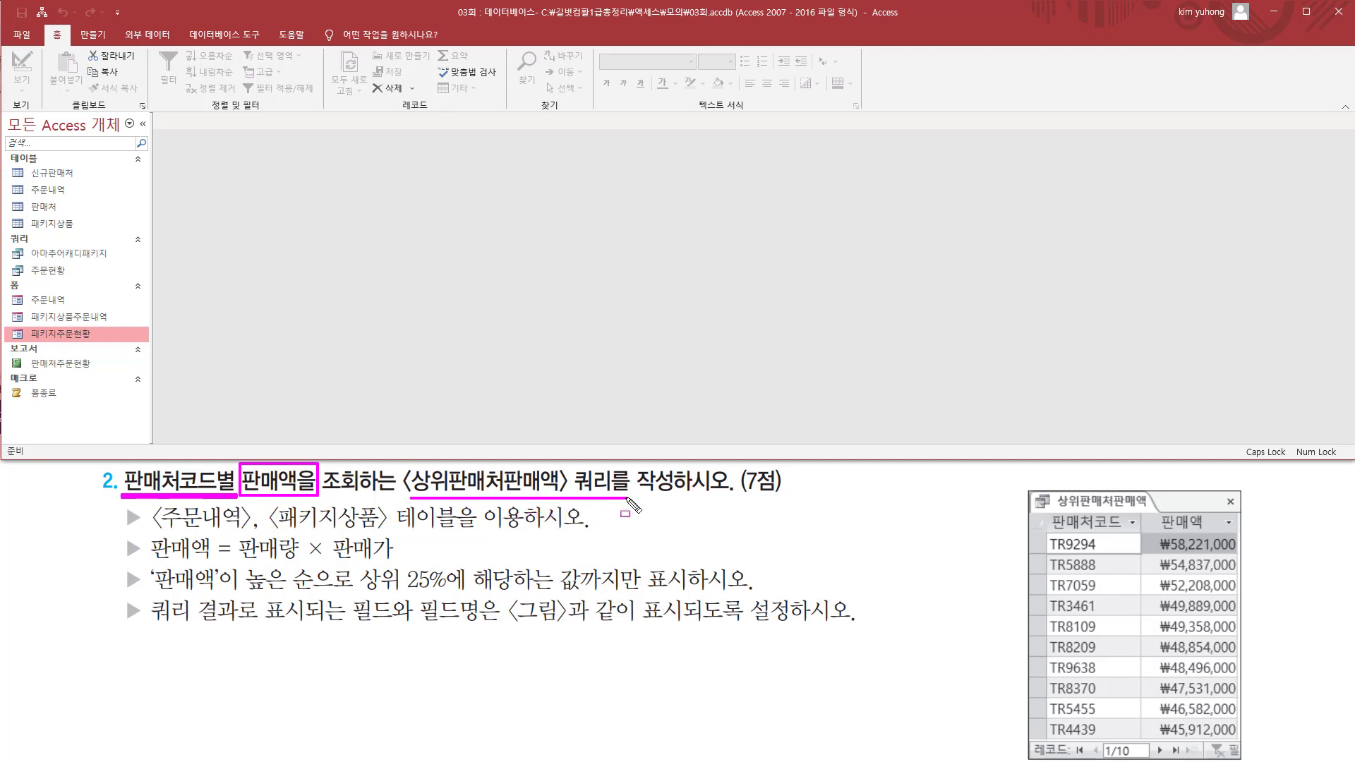
mouse_move(157, 529)
left_mouse_down()
mouse_move(464, 529)
mouse_move(463, 508)
mouse_move(534, 503)
left_mouse_up()
key("Escape")
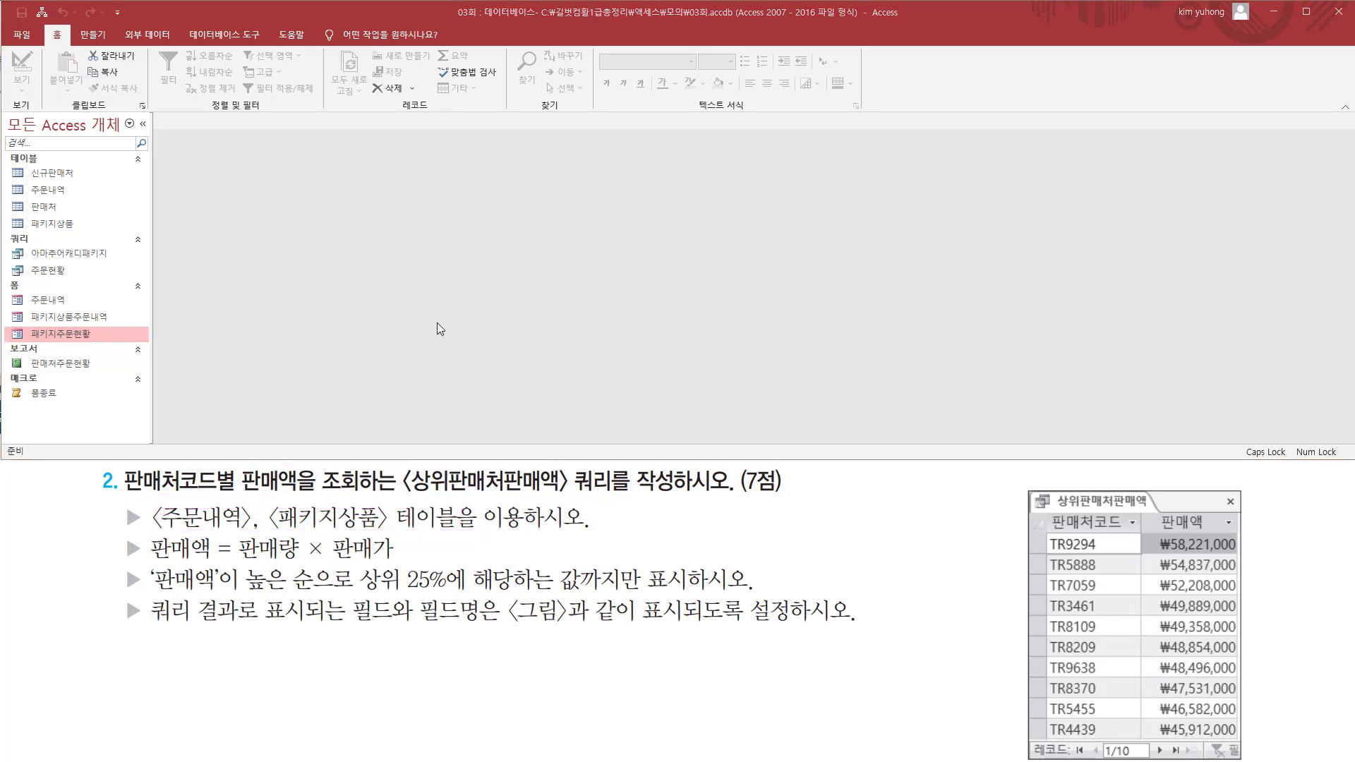
Create a new query in design view containing the 주문내역 and 패키지상품 tables.
left_click(94, 37)
left_click(234, 73)
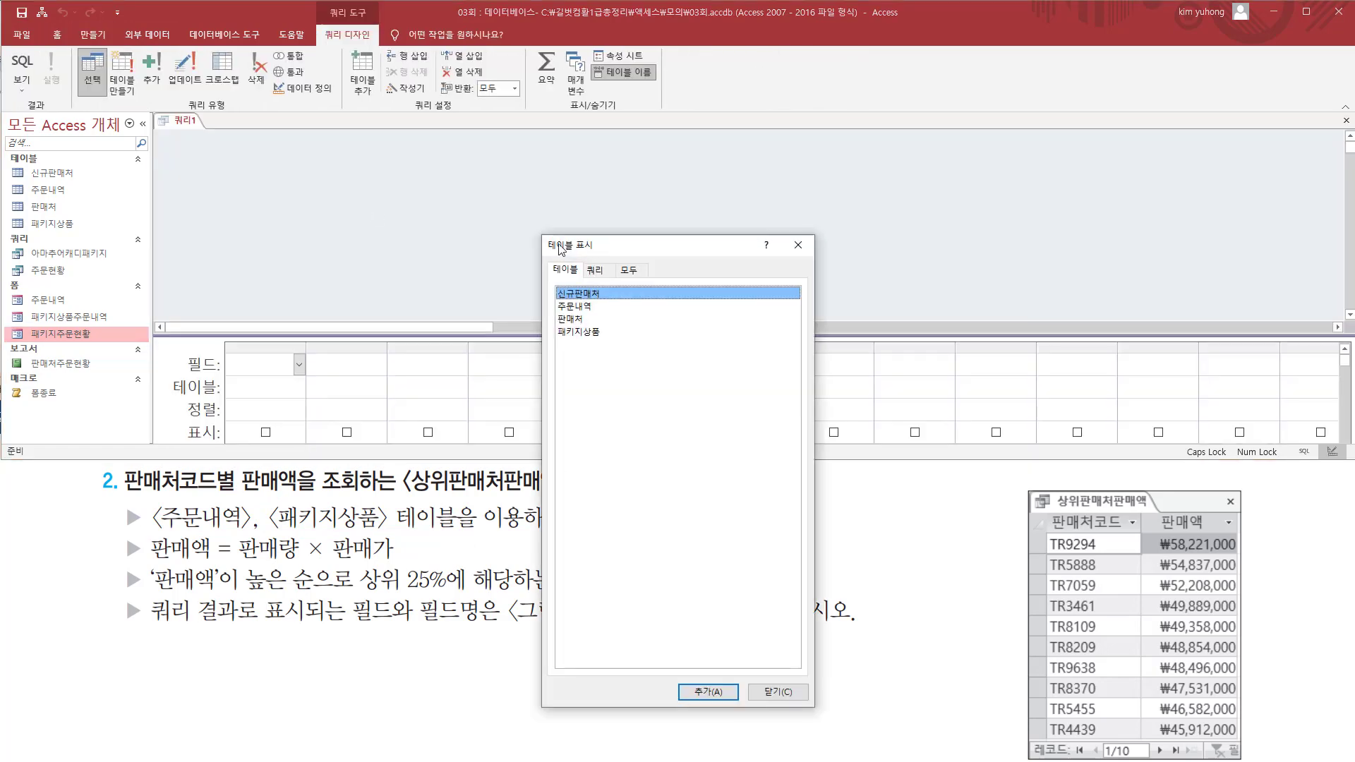
left_click(597, 307)
double_click(597, 306)
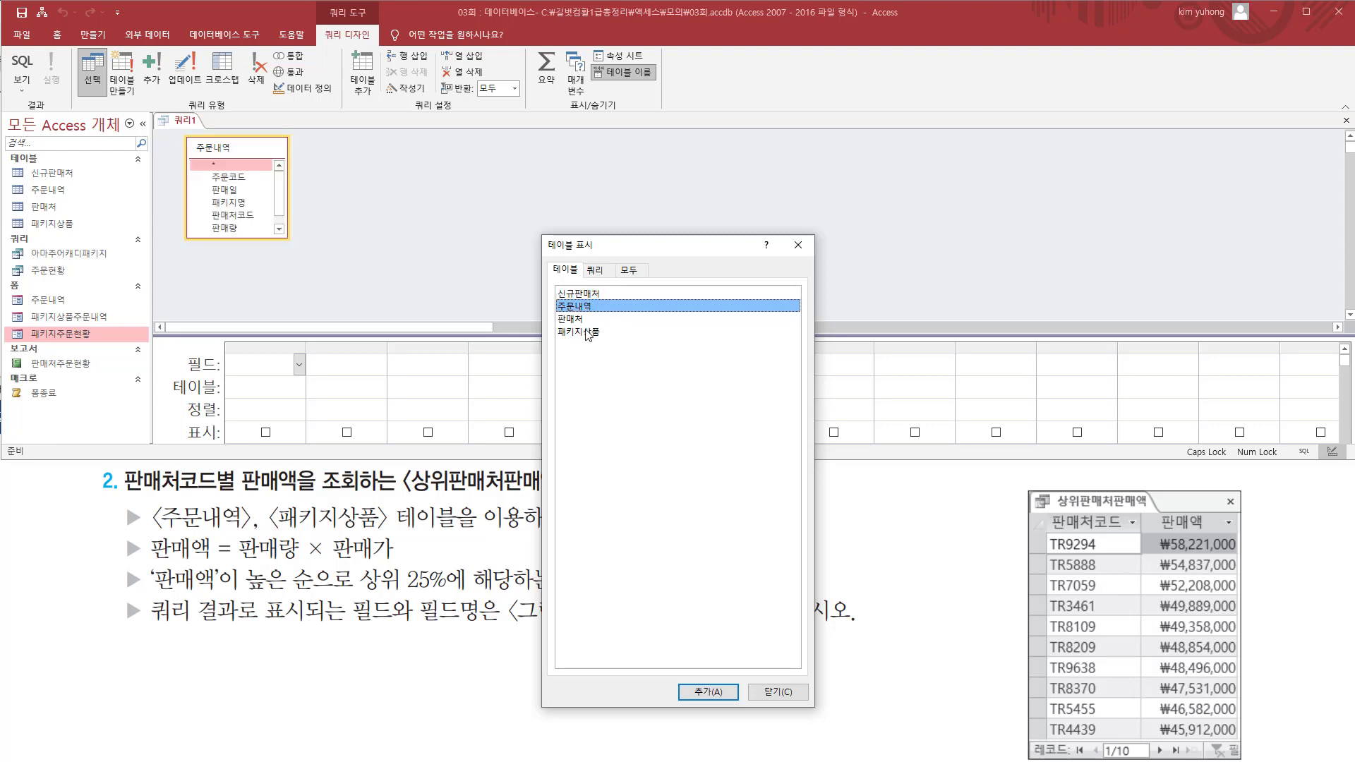
left_click(586, 331)
double_click(603, 333)
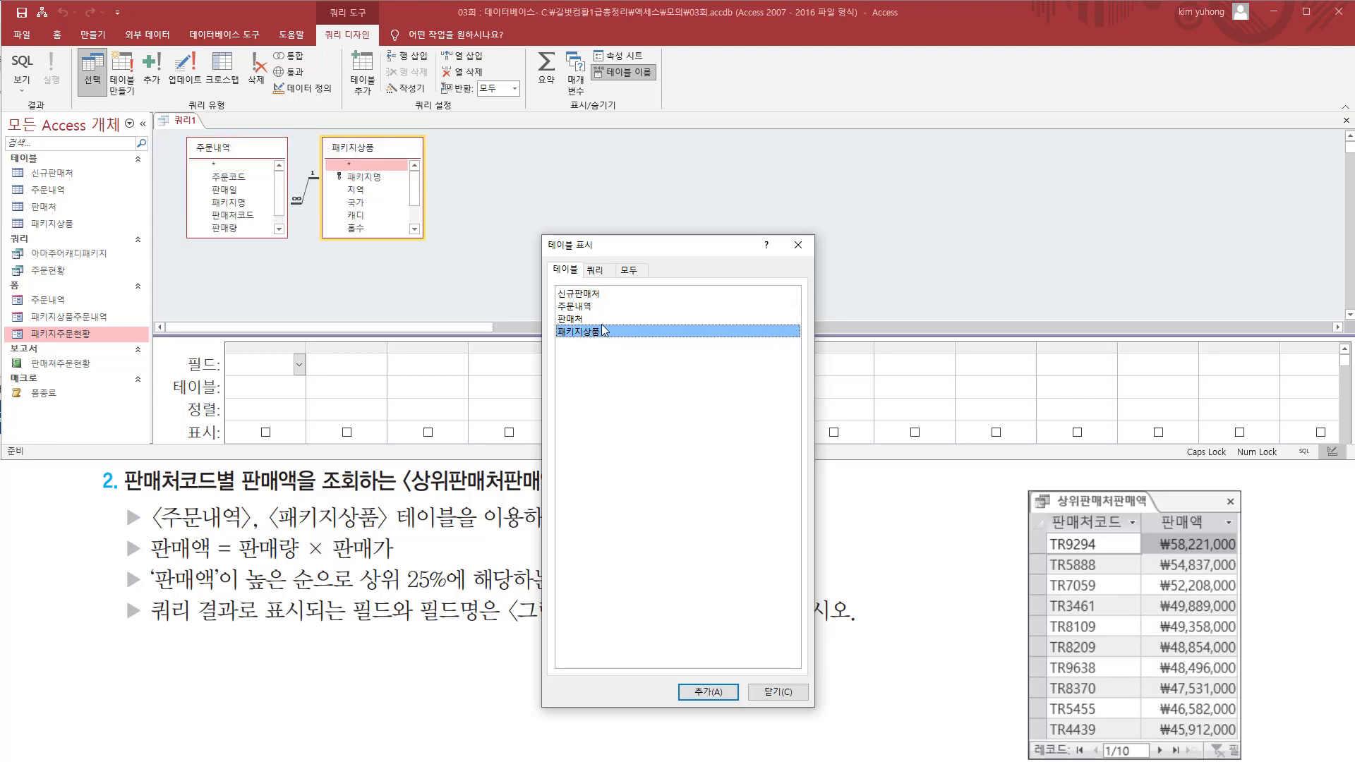
left_click(797, 245)
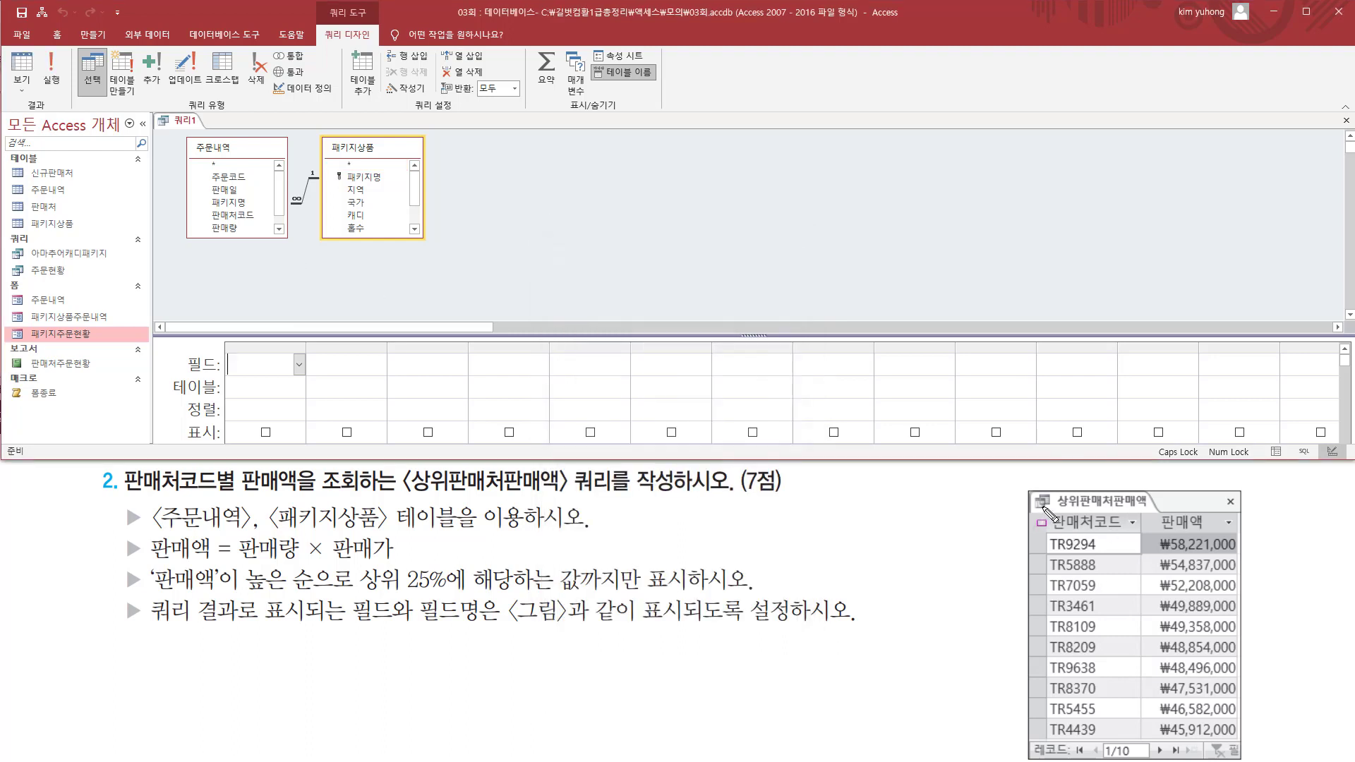
Add the 판매처코드 field of 주문내역 to the first column of the query grid.
mouse_move(1042, 509)
left_mouse_down()
mouse_move(1104, 531)
mouse_move(1214, 532)
left_mouse_up()
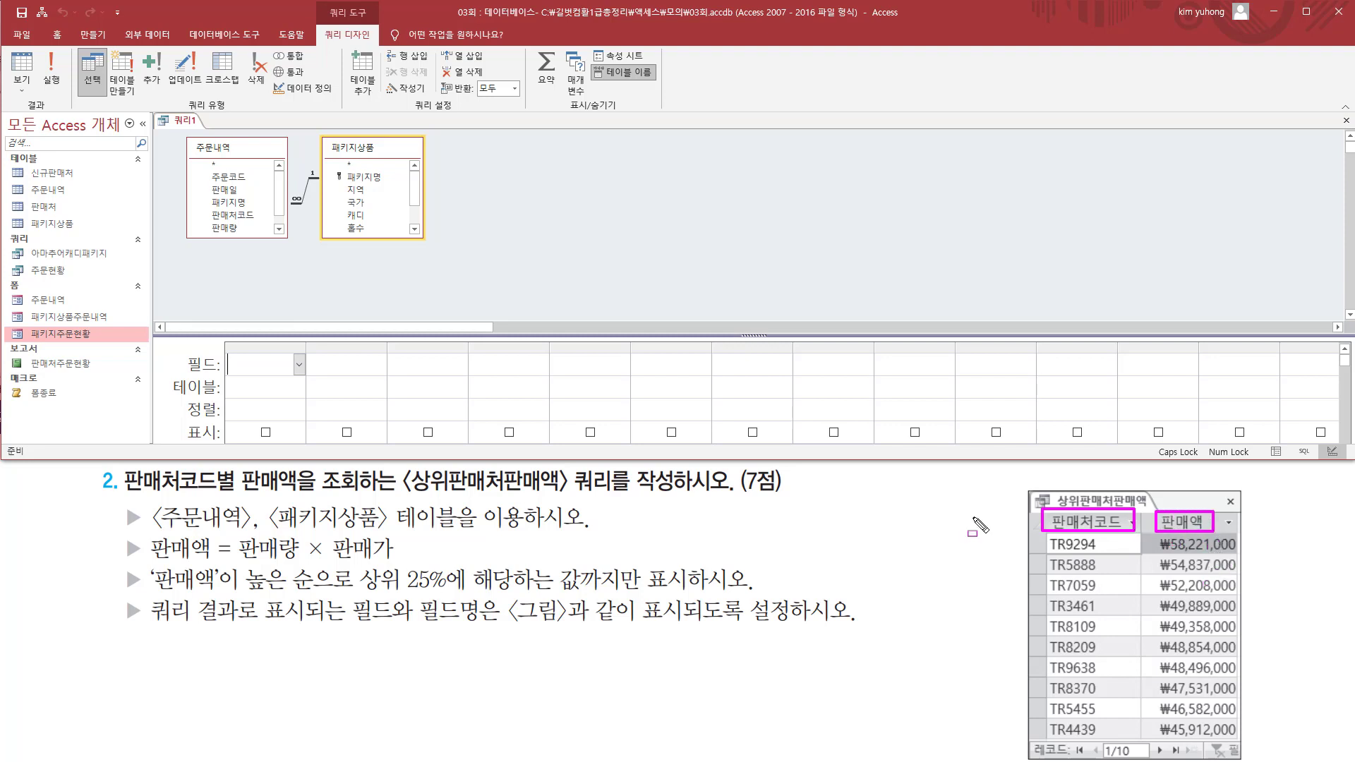
key("Escape")
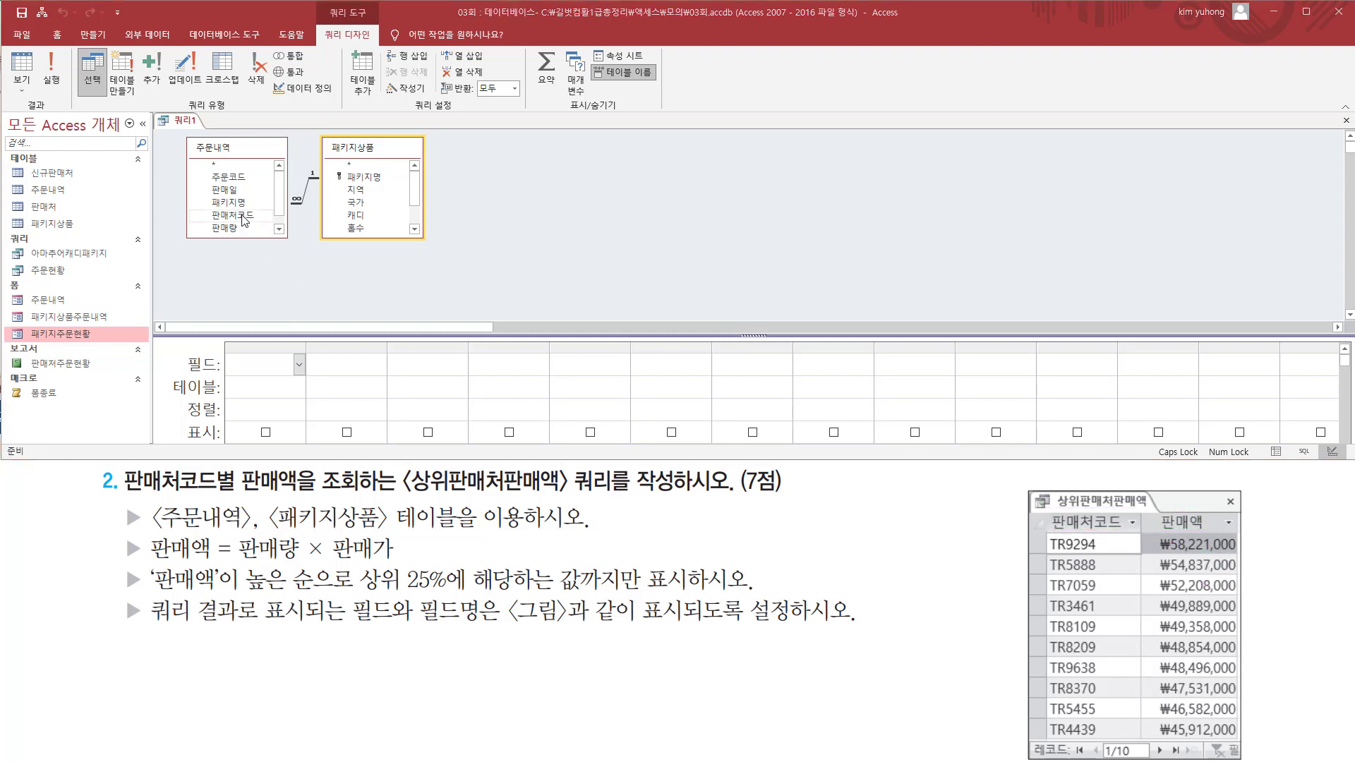
left_click(242, 216)
left_click_drag(242, 216, 261, 364)
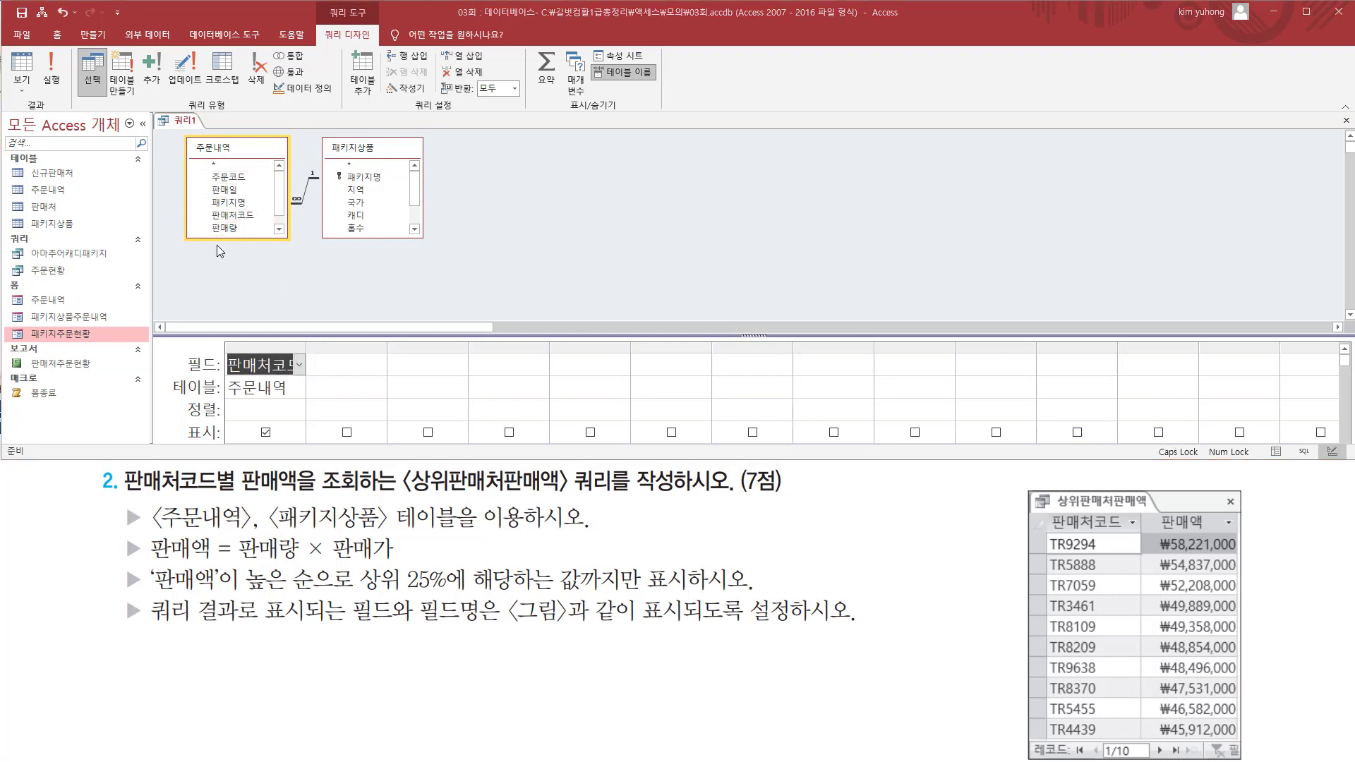
Widen the second column of the query grid and enter the calculated field 판매액: [판매량]*[판매가] in it.
mouse_move(143, 529)
left_mouse_down()
mouse_move(163, 557)
mouse_move(405, 564)
left_mouse_up()
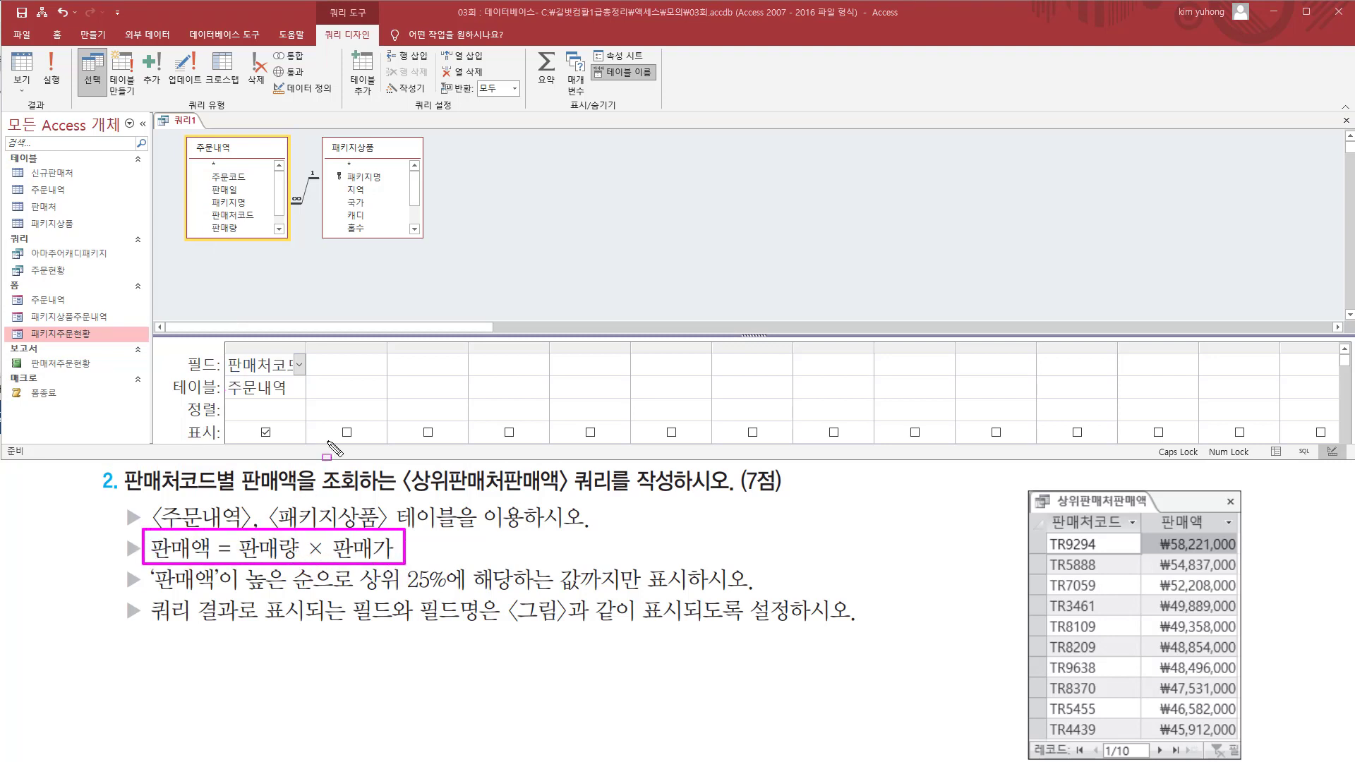
key("Escape")
left_click_drag(387, 357, 498, 356)
left_click(356, 365)
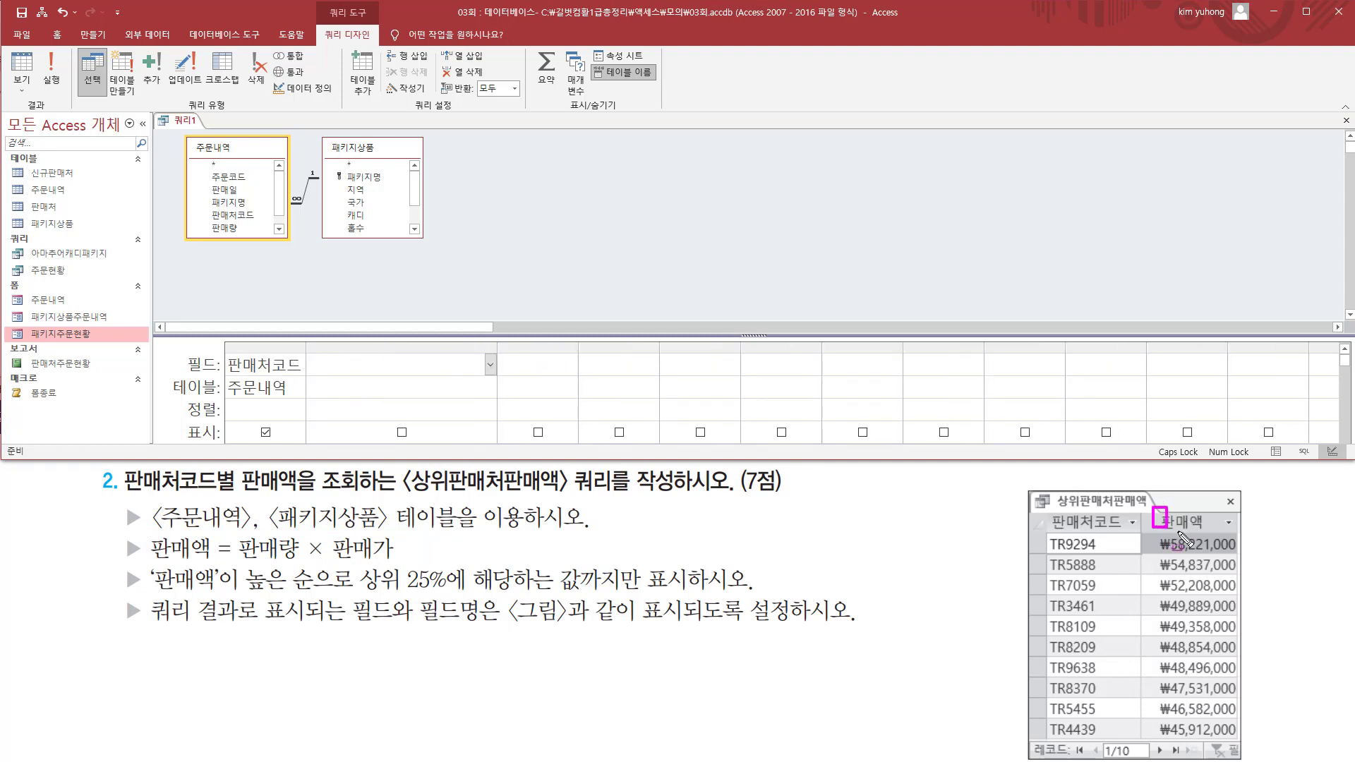
left_click_drag(1152, 507, 1219, 539)
left_click(338, 363)
type("판")
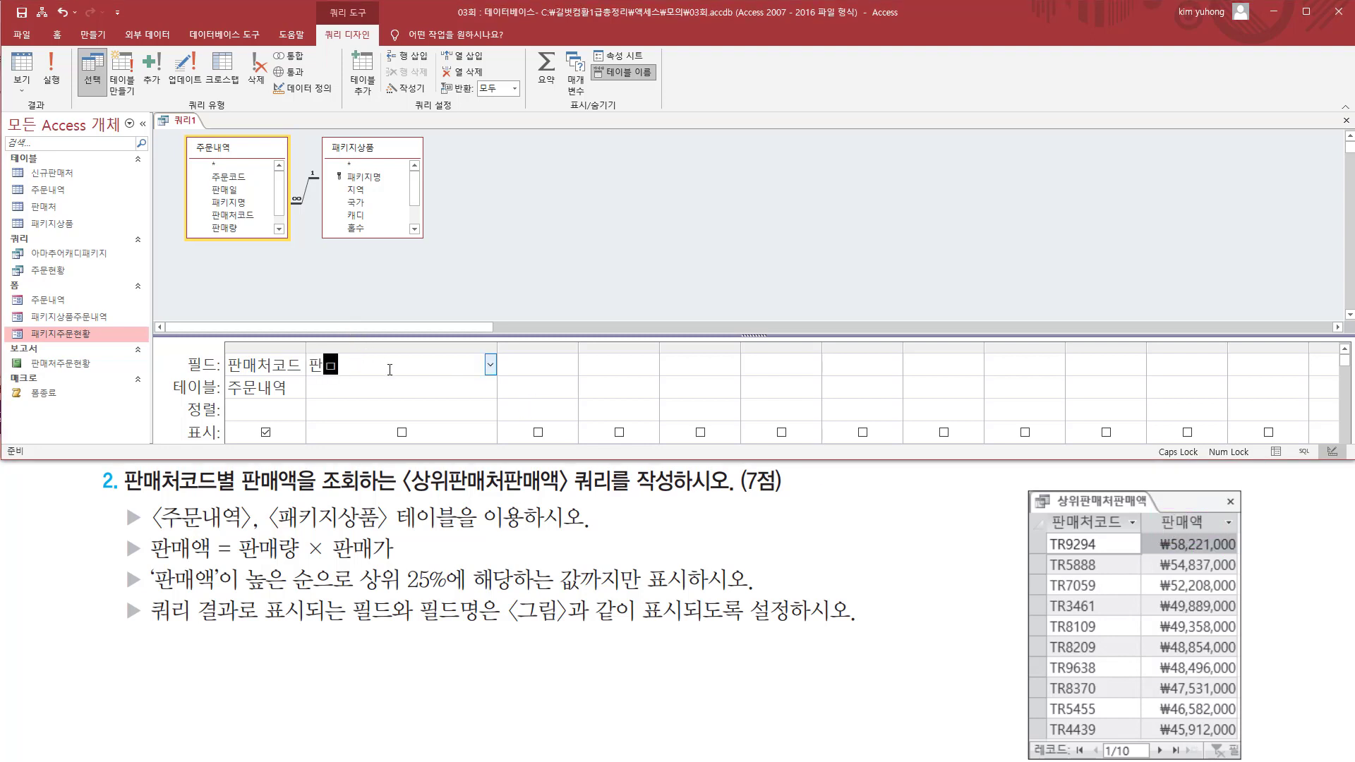
type("매액:[판매라")
type("]*[판매가]")
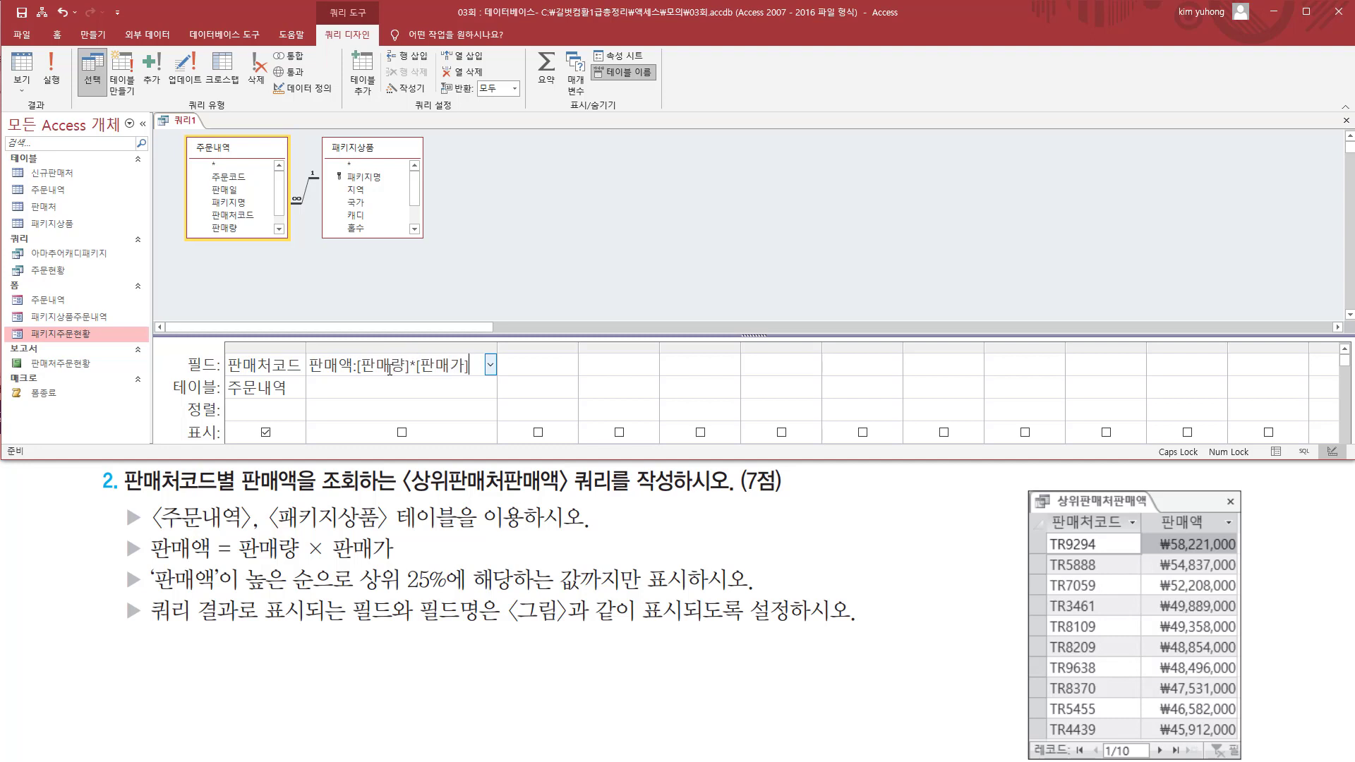
key("Tab")
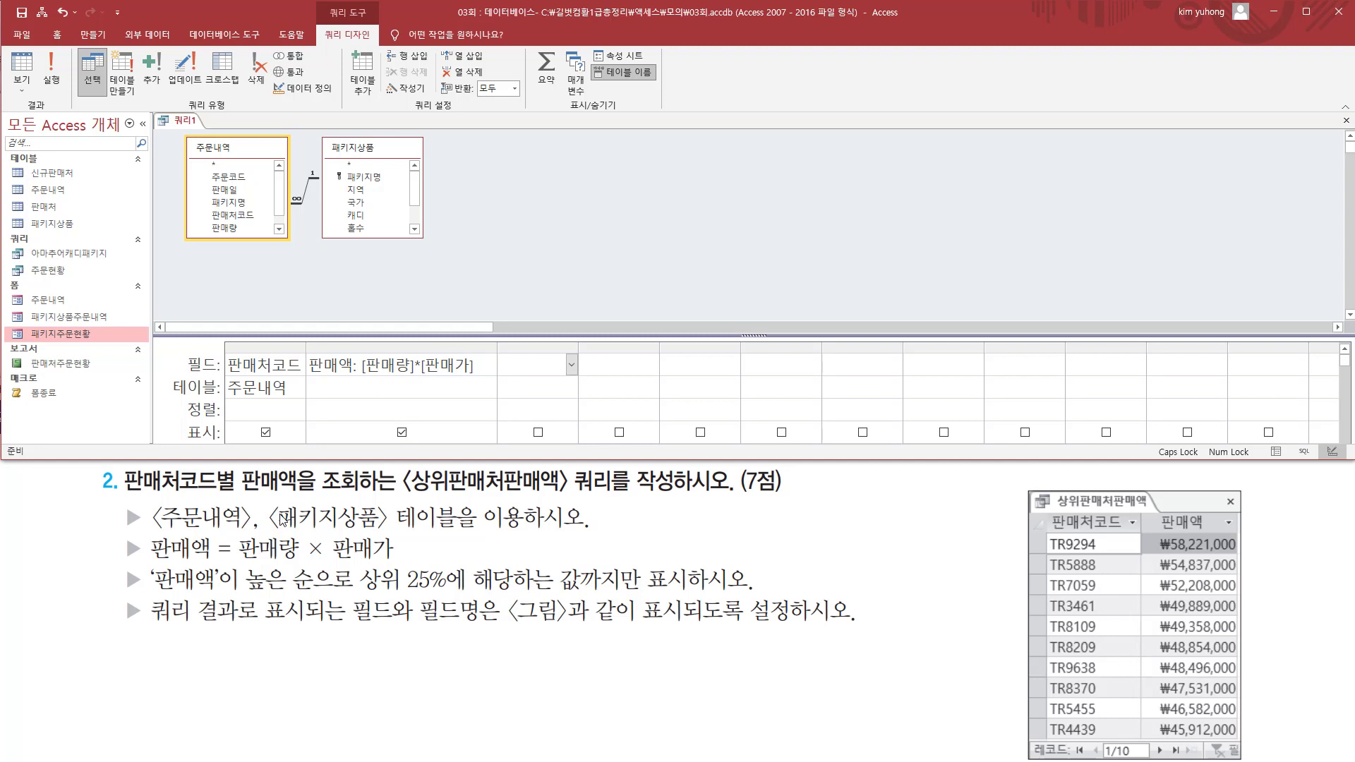
Turn on the 요약 row, keeping 판매처코드 grouped, and set the summary of 판매액 to 합계.
left_click_drag(146, 532, 404, 562)
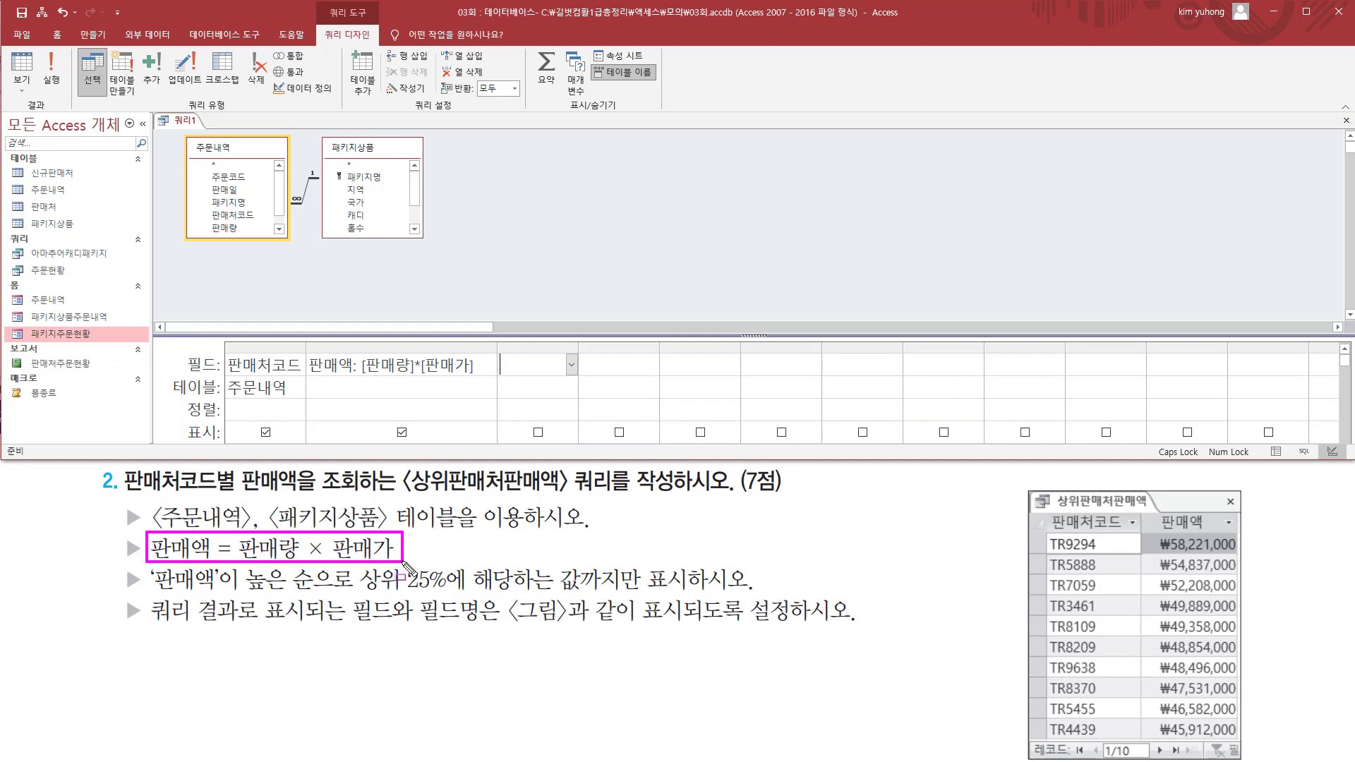
mouse_move(240, 479)
left_mouse_down()
mouse_move(254, 491)
mouse_move(364, 492)
mouse_move(366, 468)
left_mouse_up()
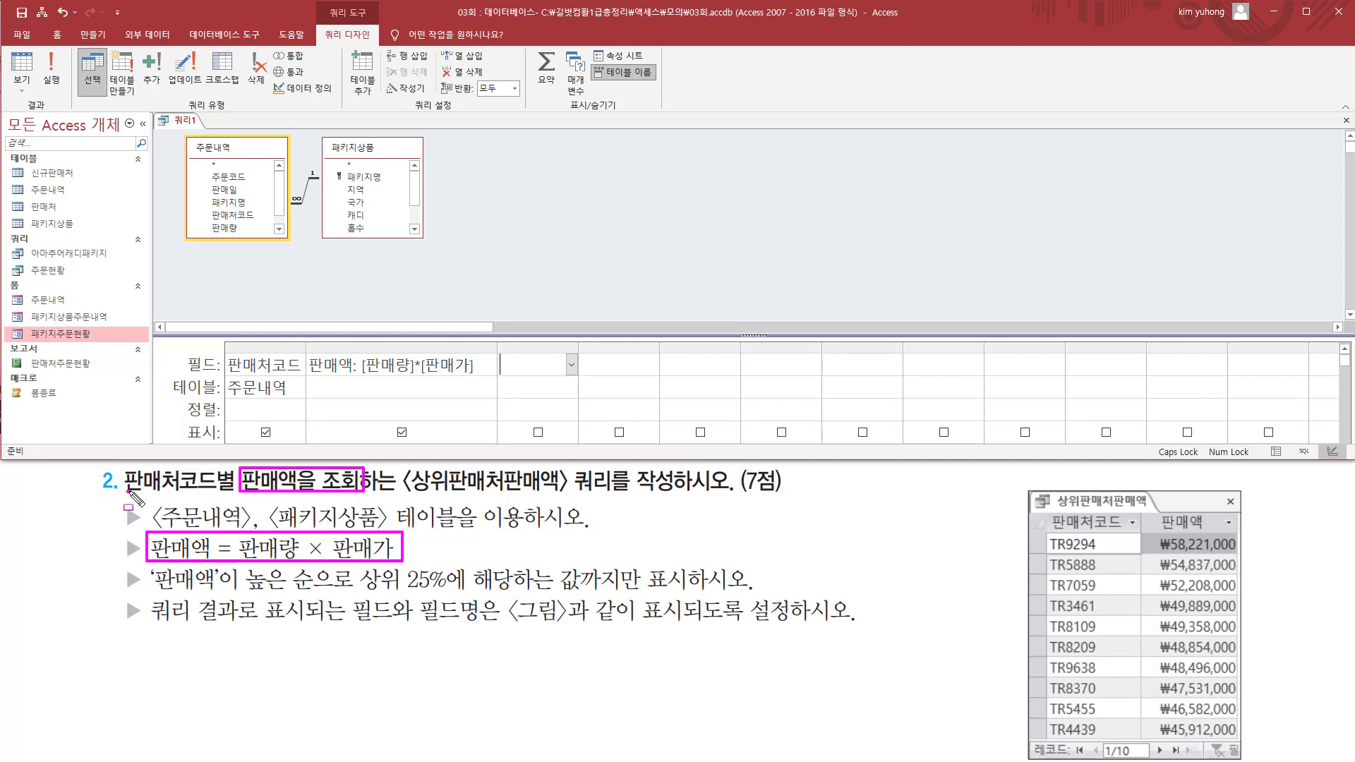
left_click_drag(127, 491, 232, 491)
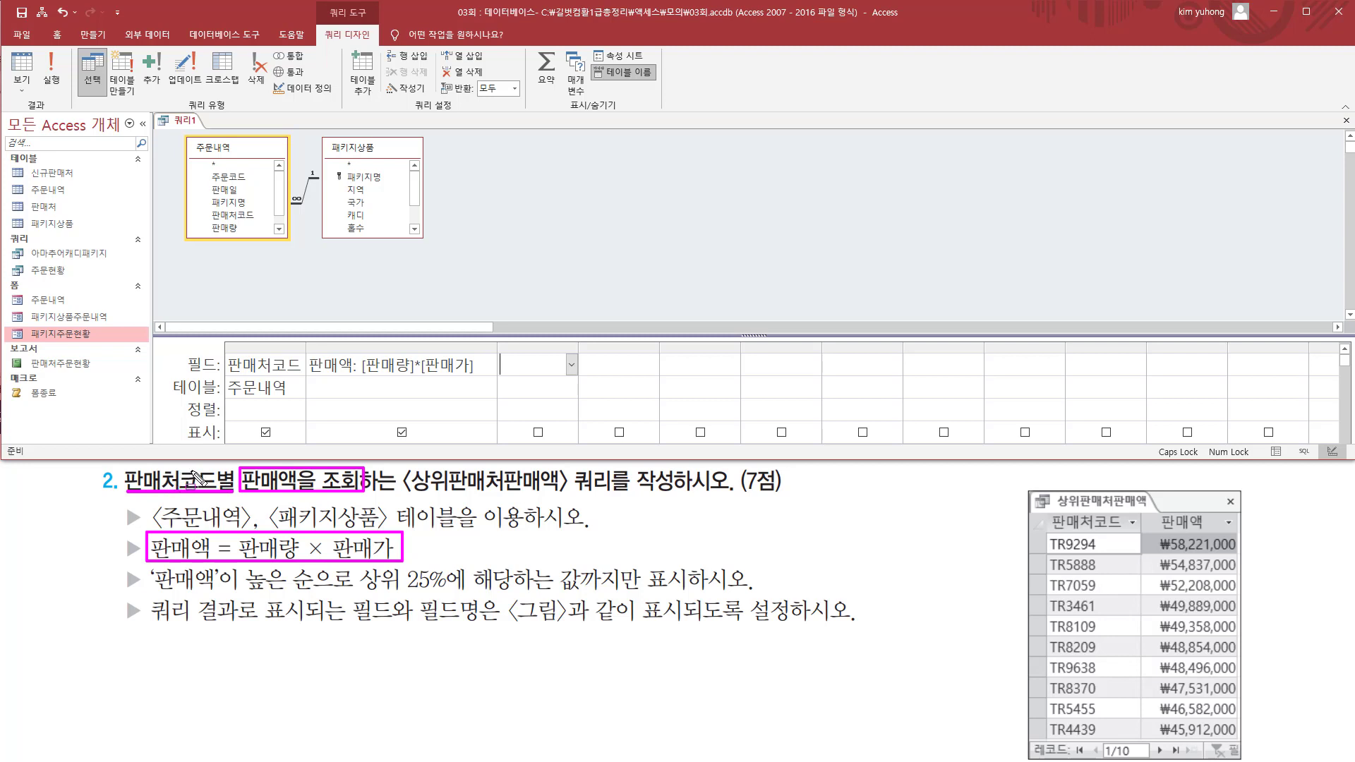
key("Escape")
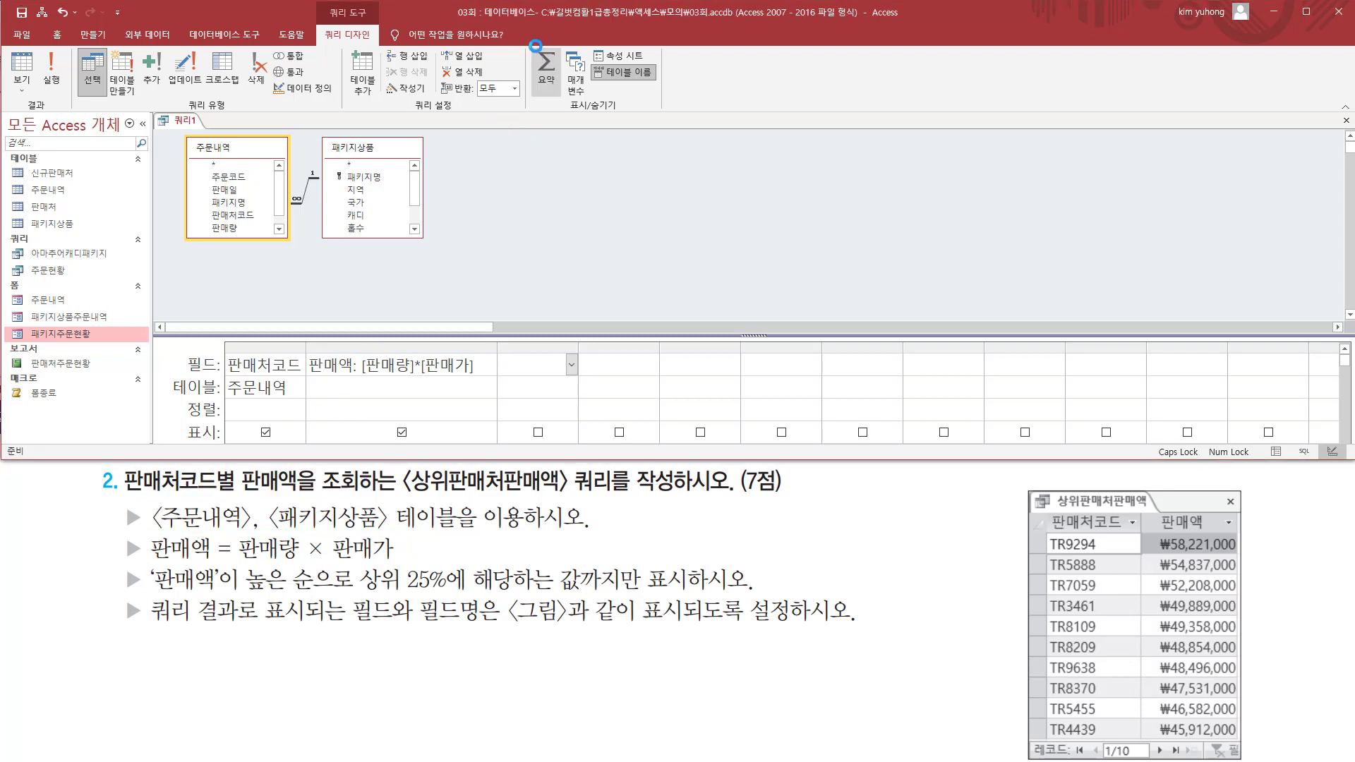
left_click(542, 63)
left_click(439, 410)
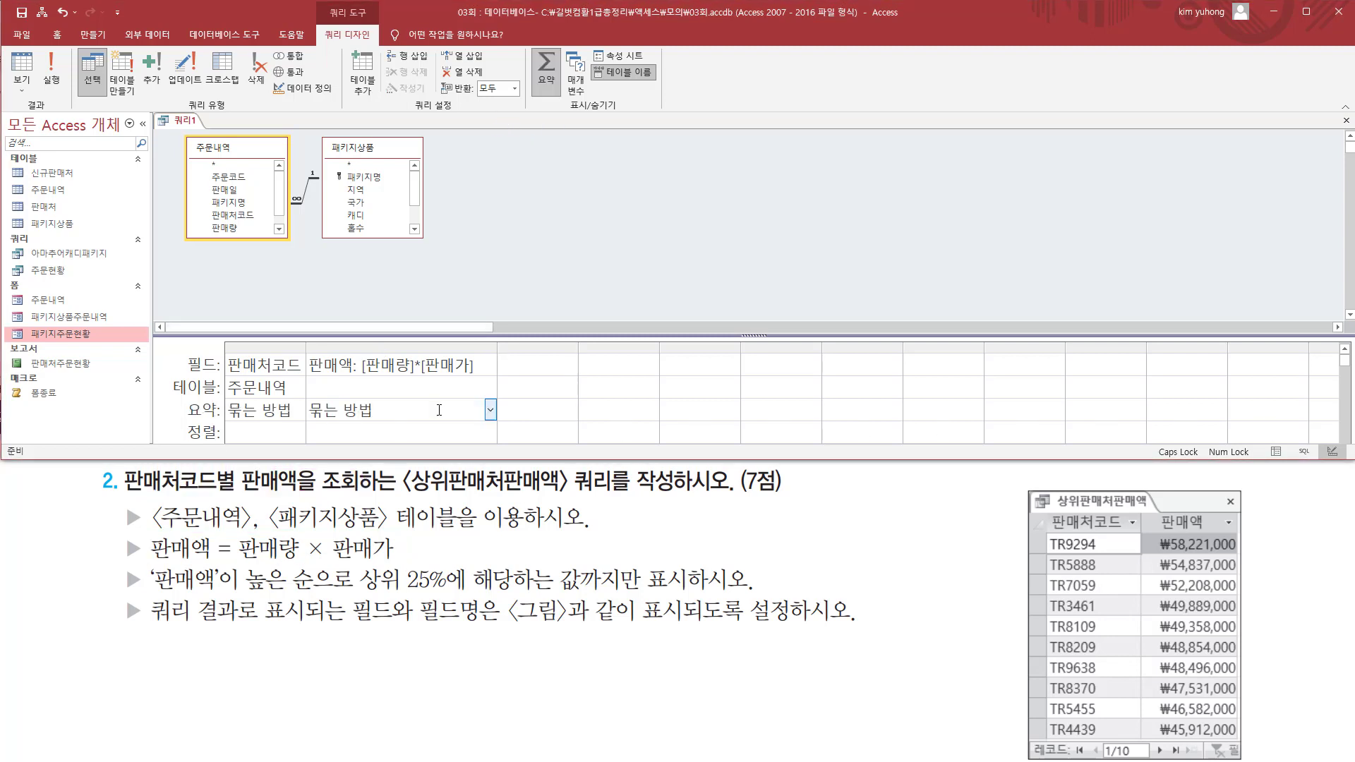
left_click(493, 408)
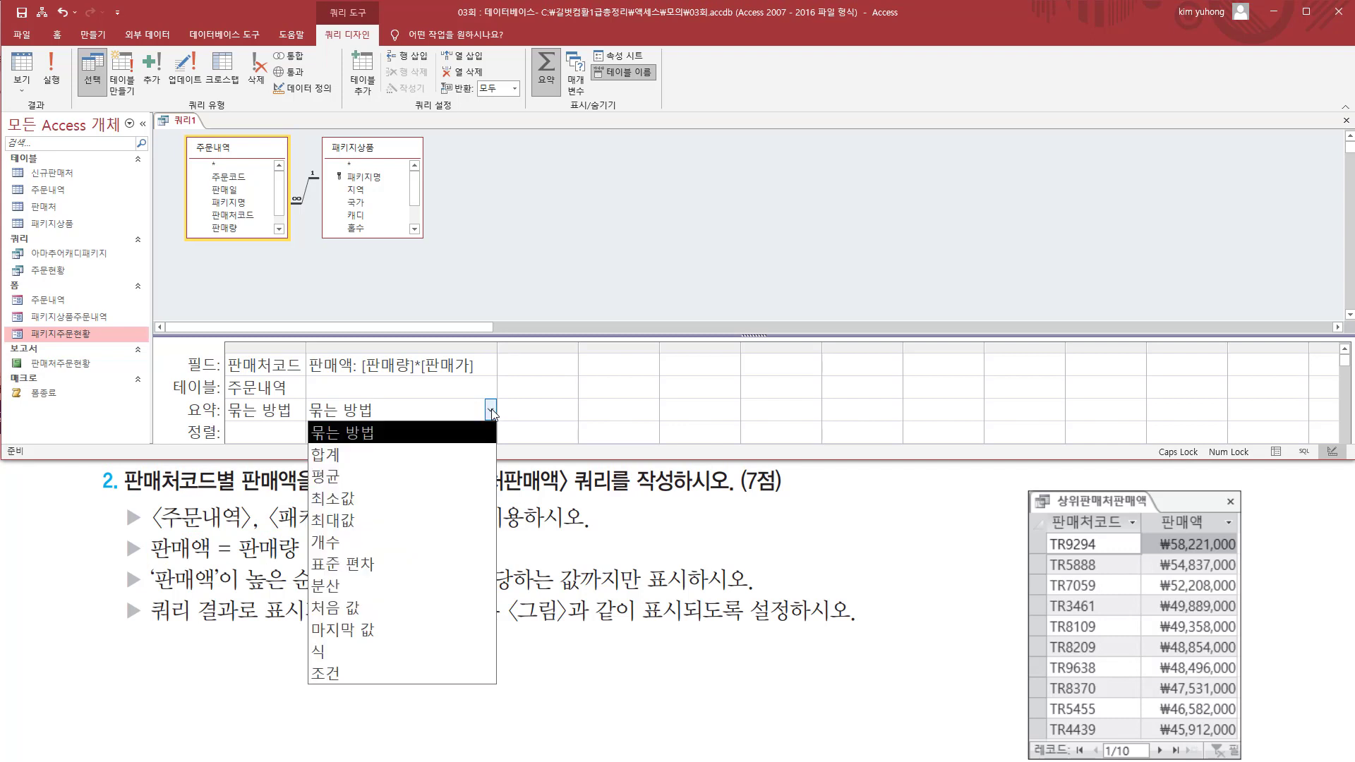
left_click(376, 455)
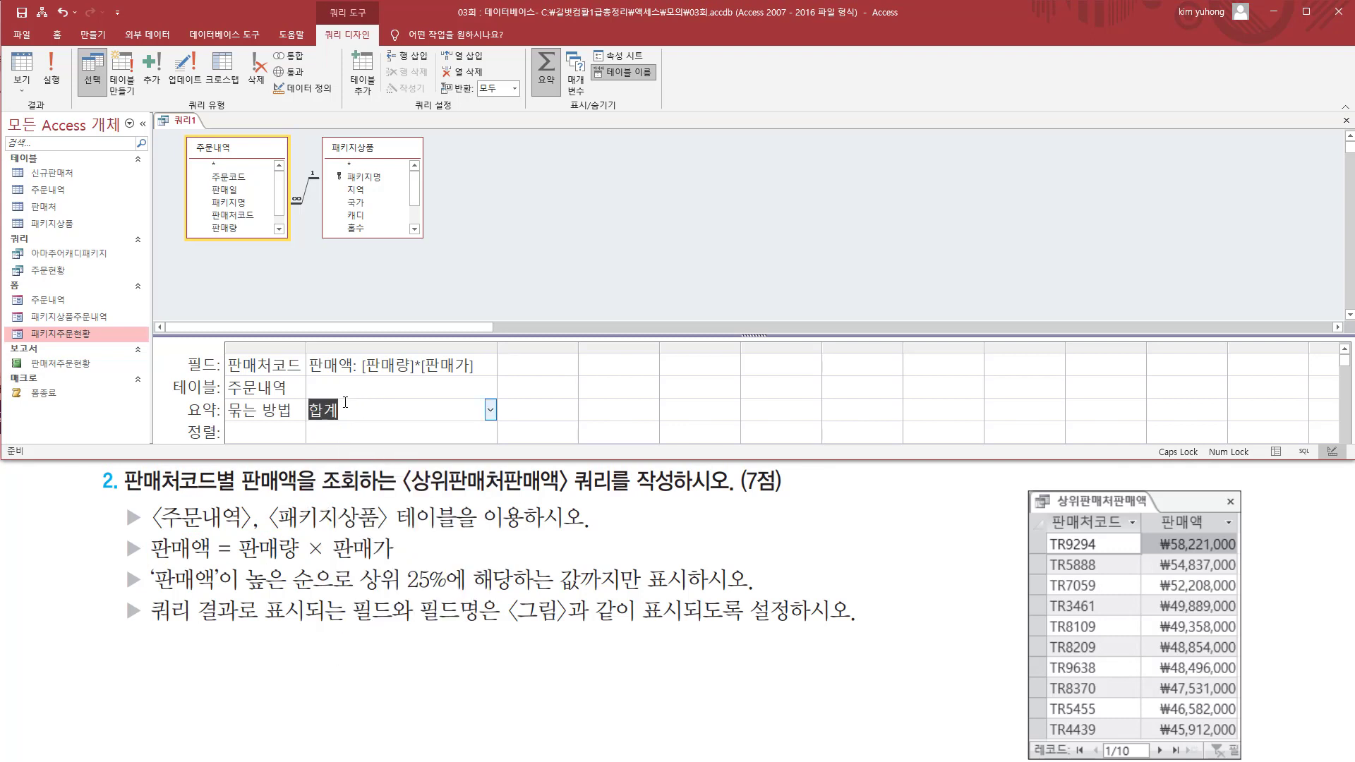
Sort the 판매액 column in descending order (내림차순).
mouse_move(221, 353)
left_mouse_down()
mouse_move(301, 374)
mouse_move(348, 422)
left_mouse_up()
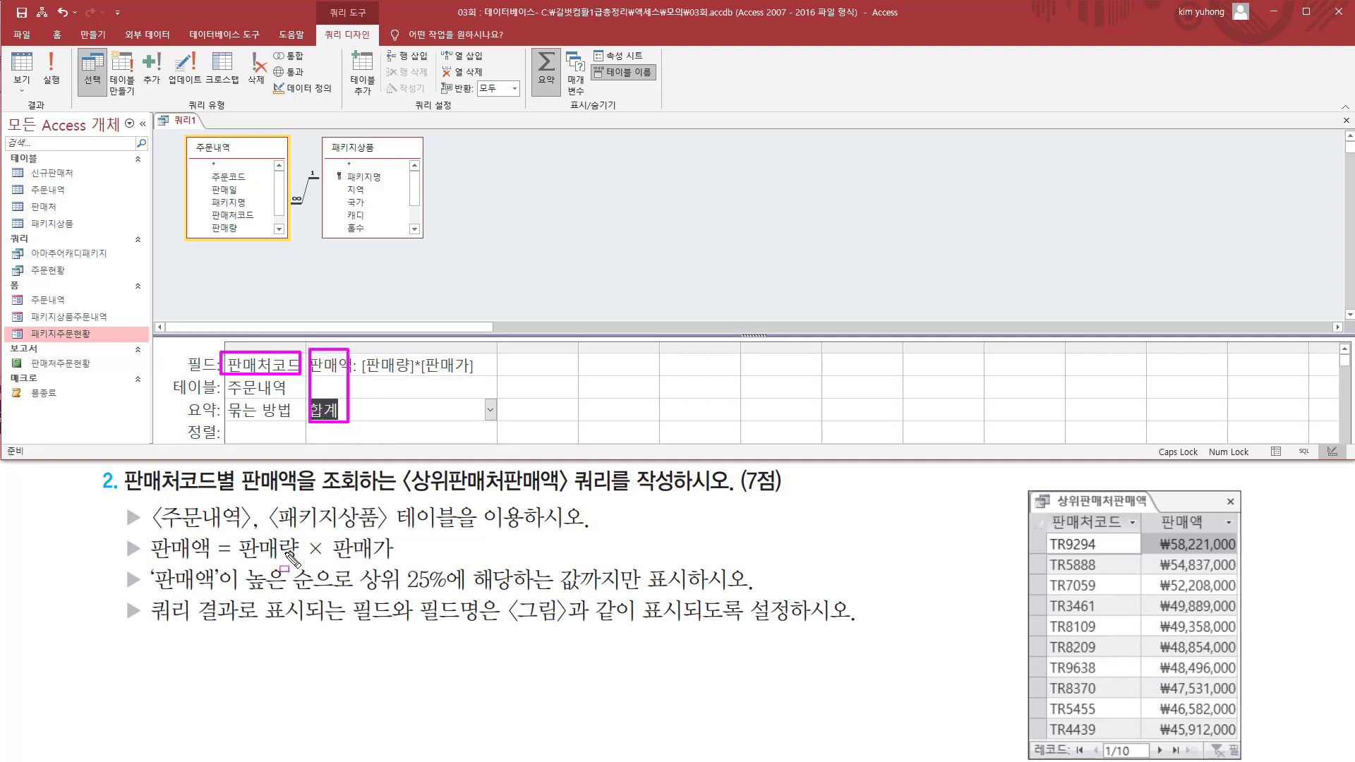
mouse_move(150, 595)
left_mouse_down()
mouse_move(242, 595)
mouse_move(258, 572)
mouse_move(366, 594)
mouse_move(648, 593)
left_mouse_up()
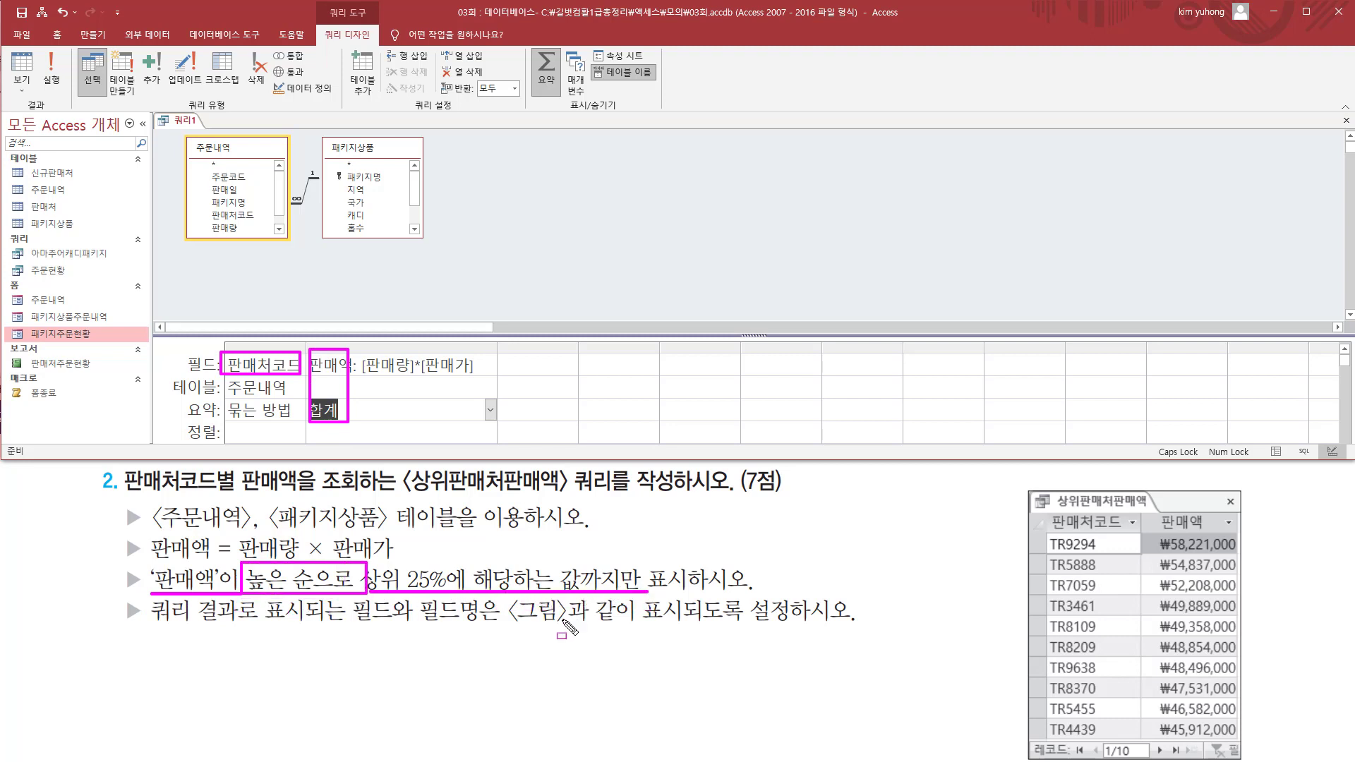
key("Escape")
left_click(436, 428)
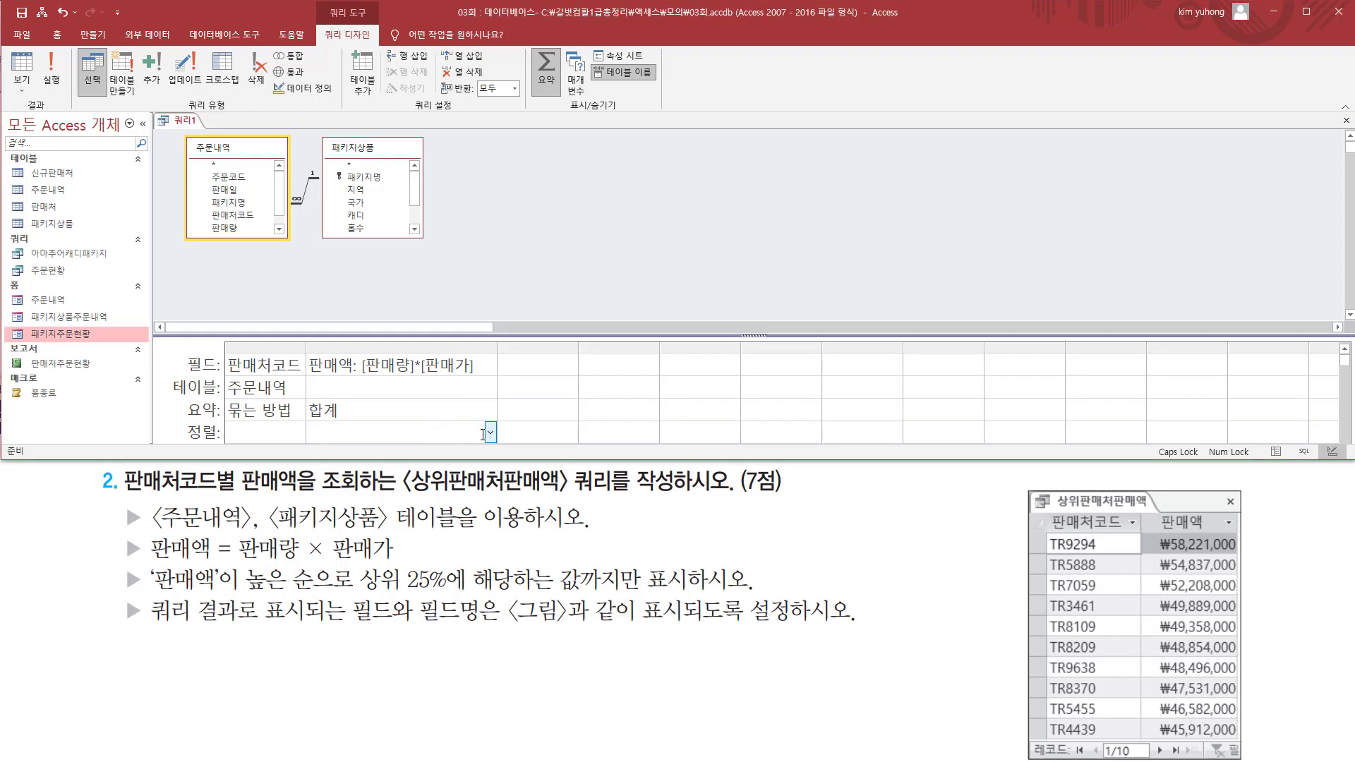
left_click(489, 431)
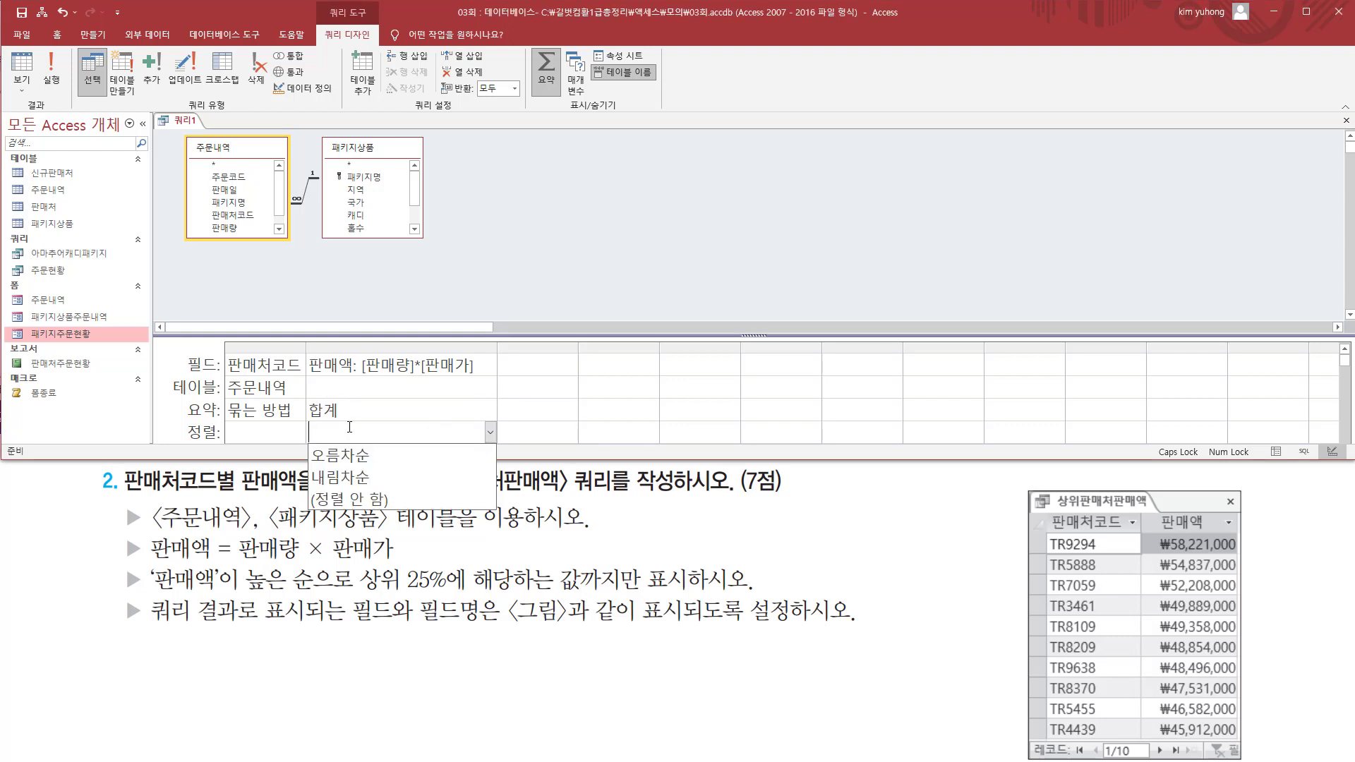
left_click(356, 477)
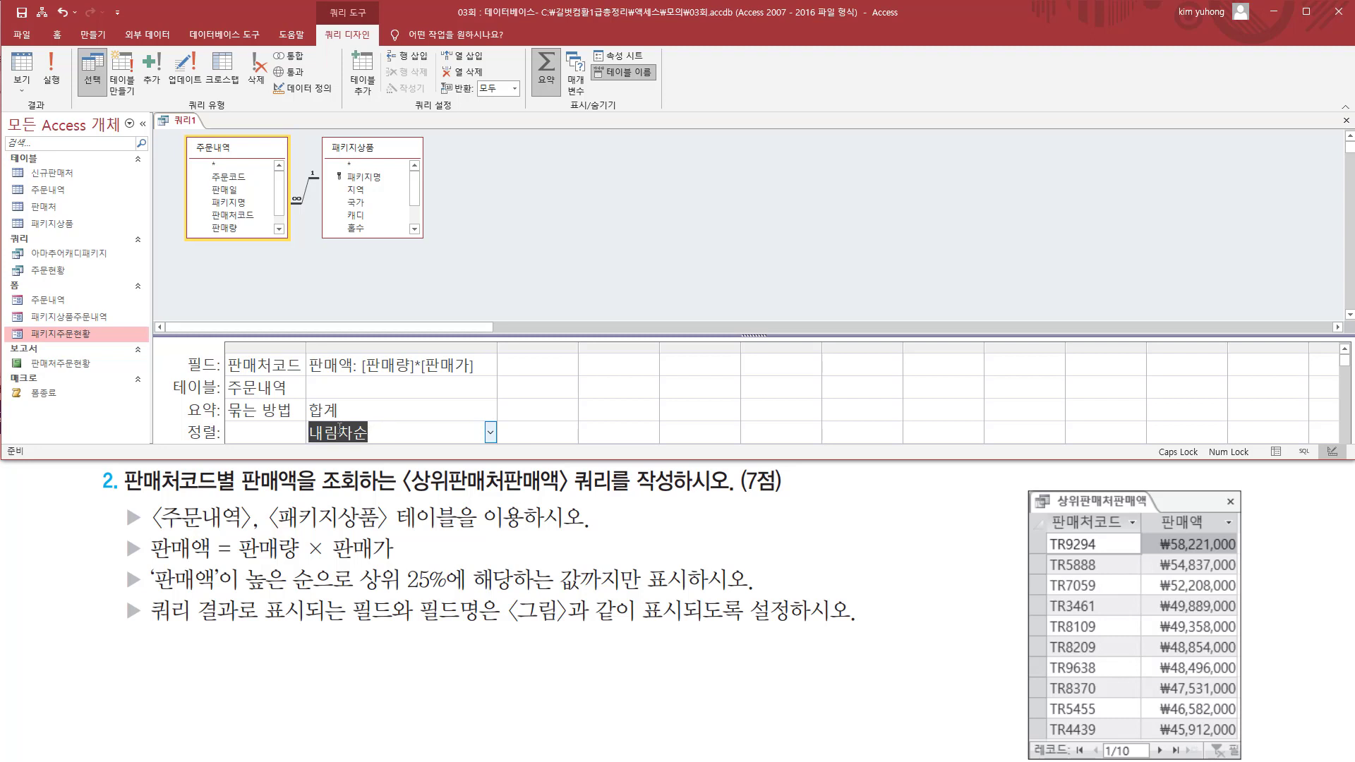
Run the query, fit the 판매처코드 and 판매액 columns to their contents, and compare the record count with the sample figure.
left_click(51, 79)
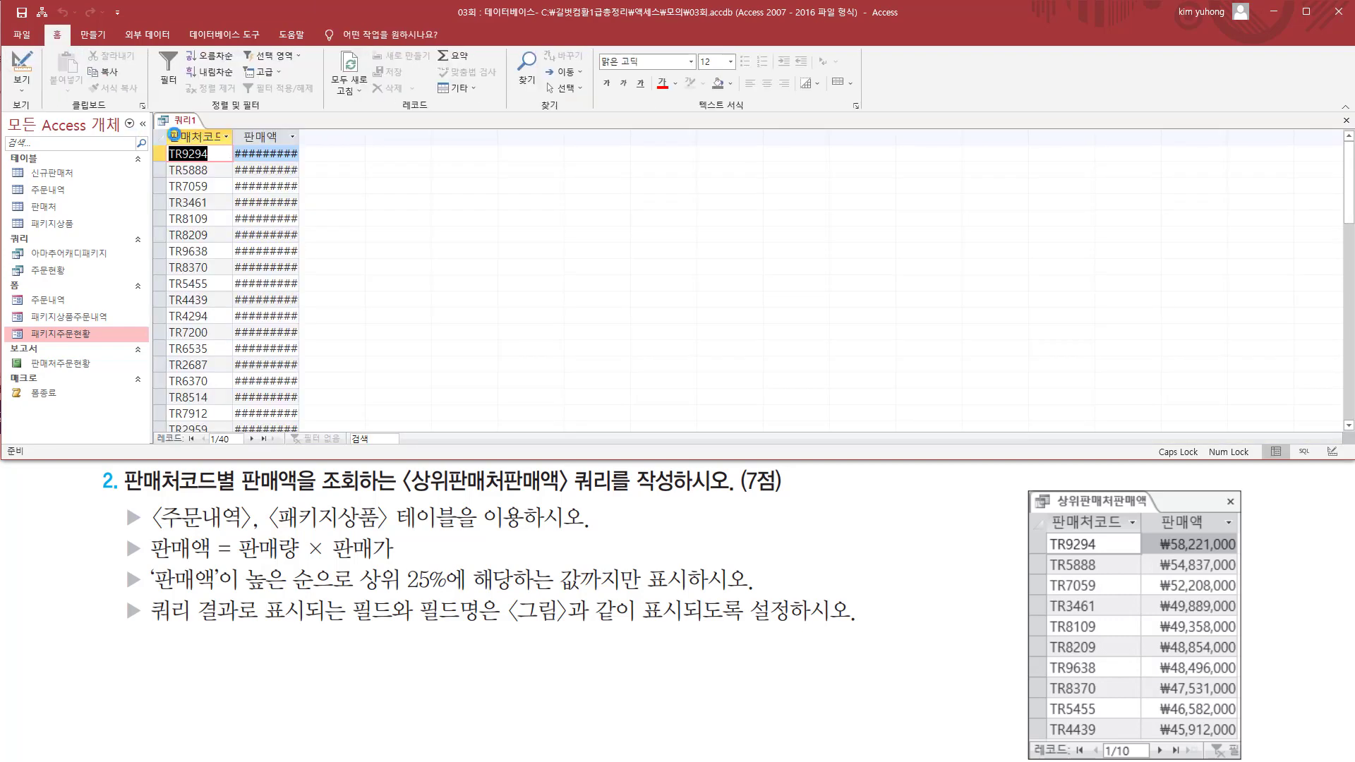
left_click(232, 132)
left_click(232, 135)
double_click(232, 135)
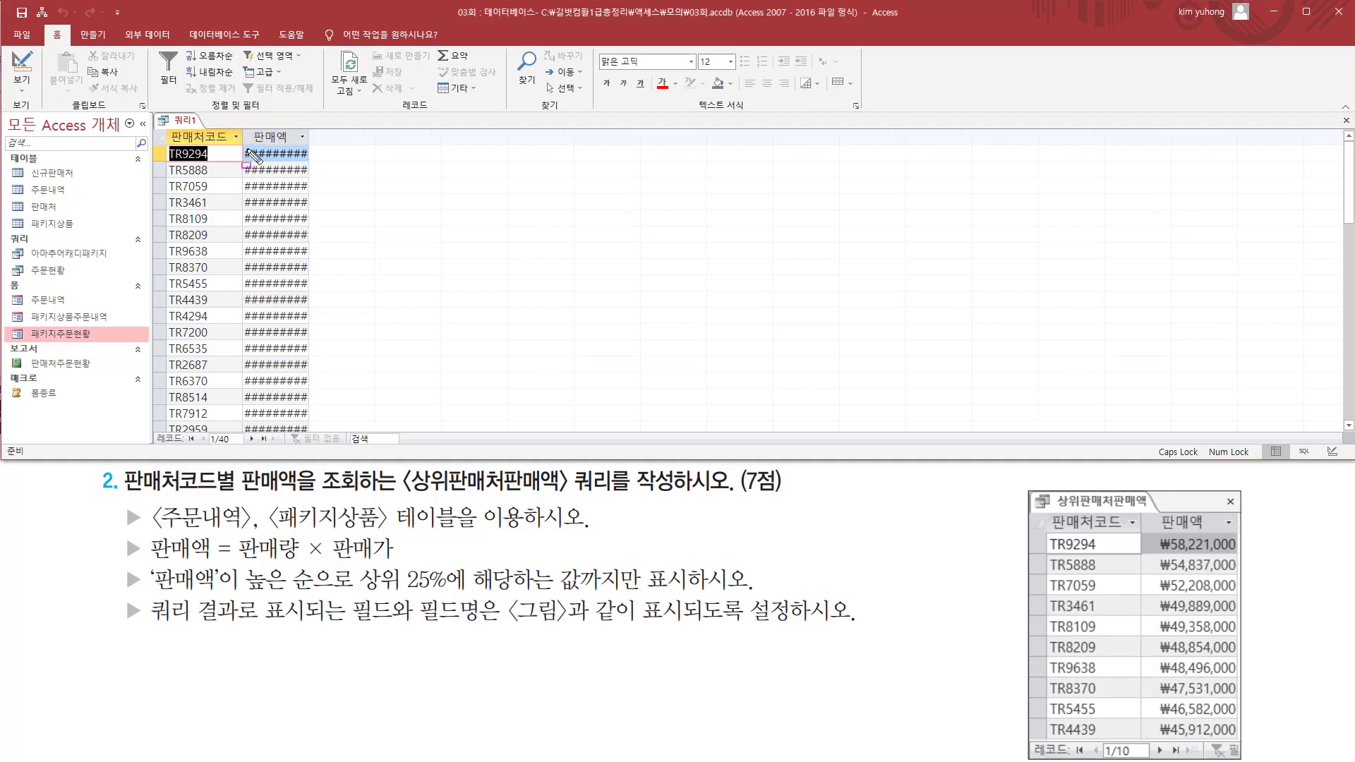
left_click_drag(253, 154, 312, 141)
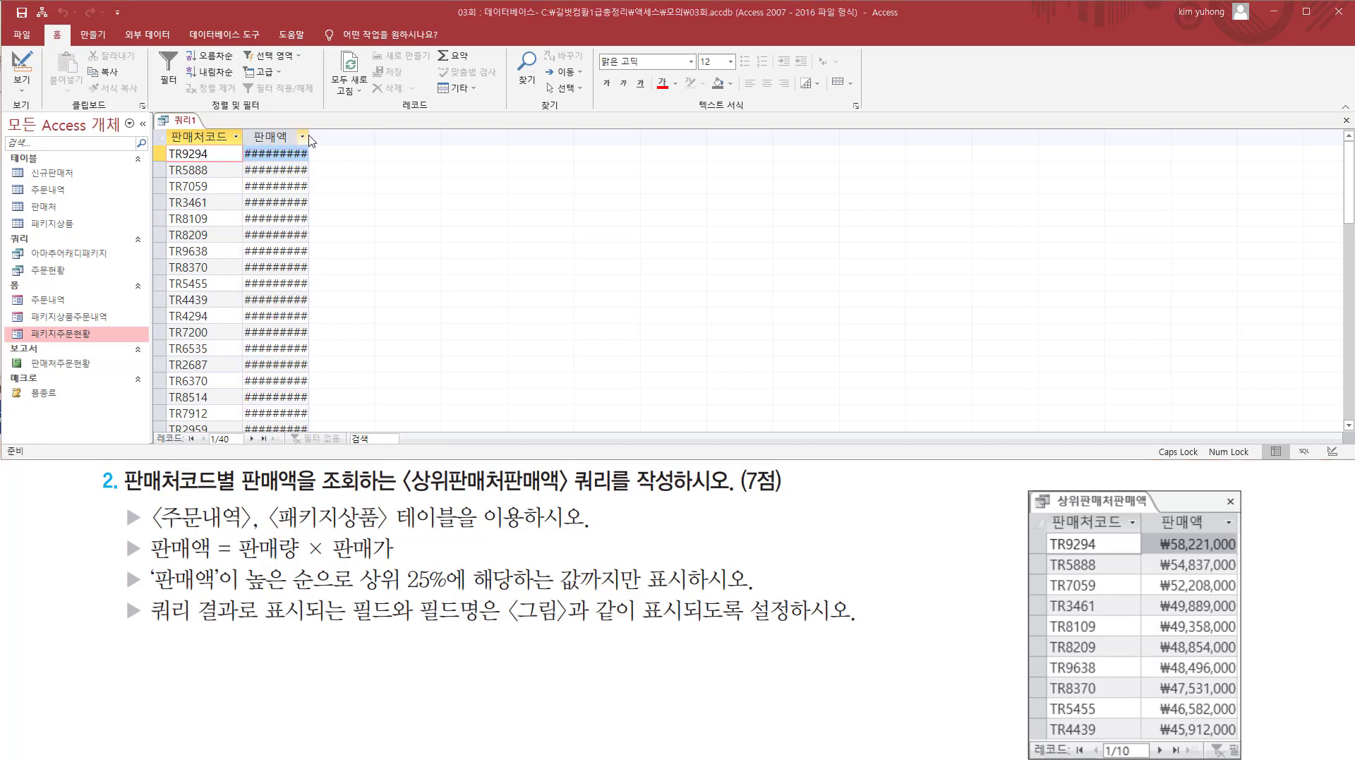
left_click(302, 136)
left_click(308, 134)
double_click(311, 136)
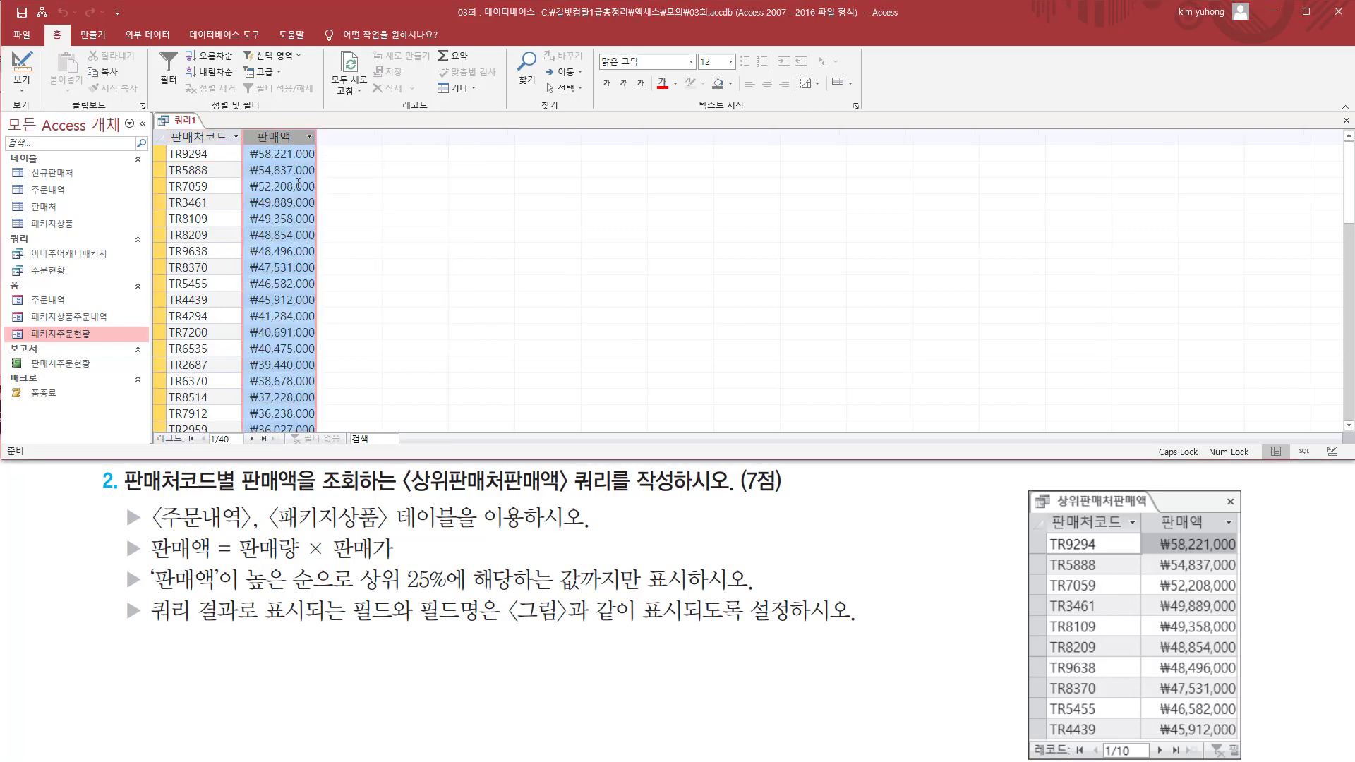
left_click_drag(265, 203, 271, 203)
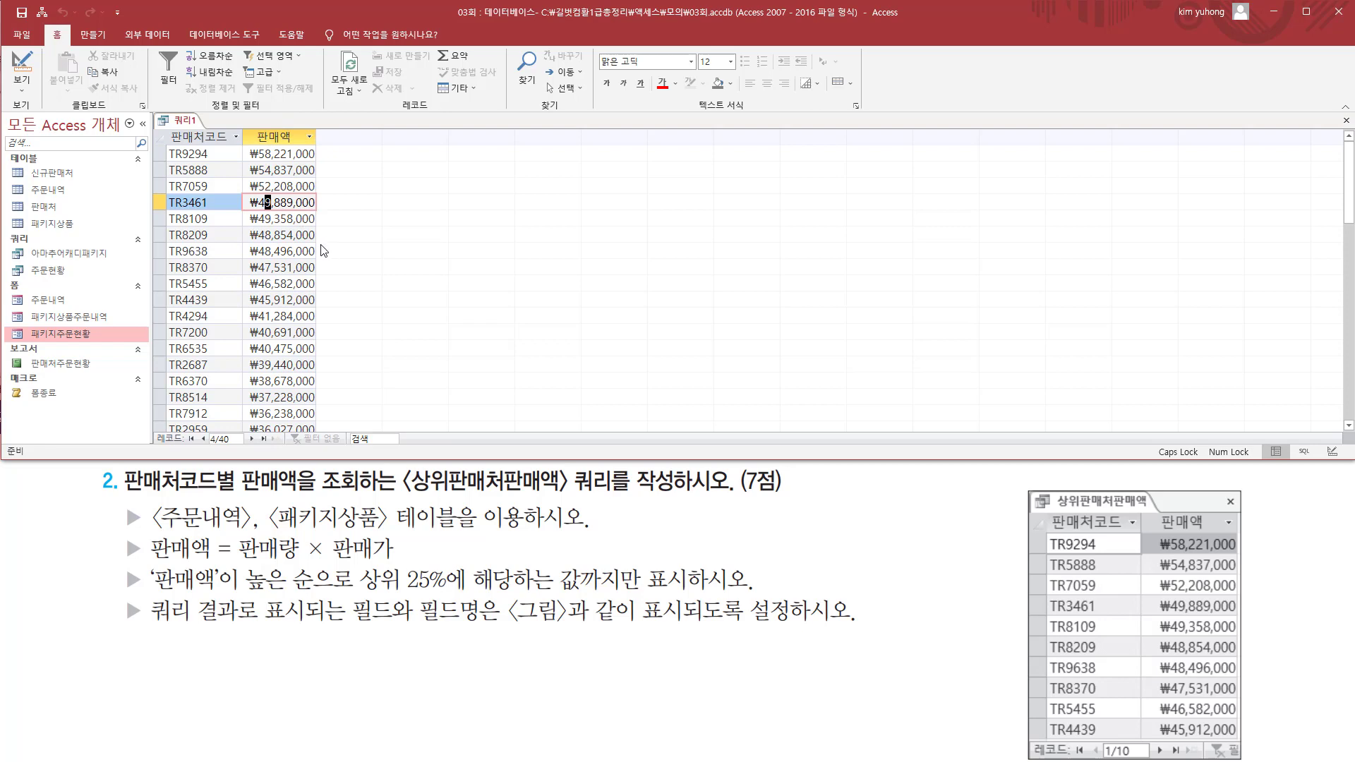
left_click_drag(200, 430, 247, 446)
left_click_drag(1098, 737, 1140, 759)
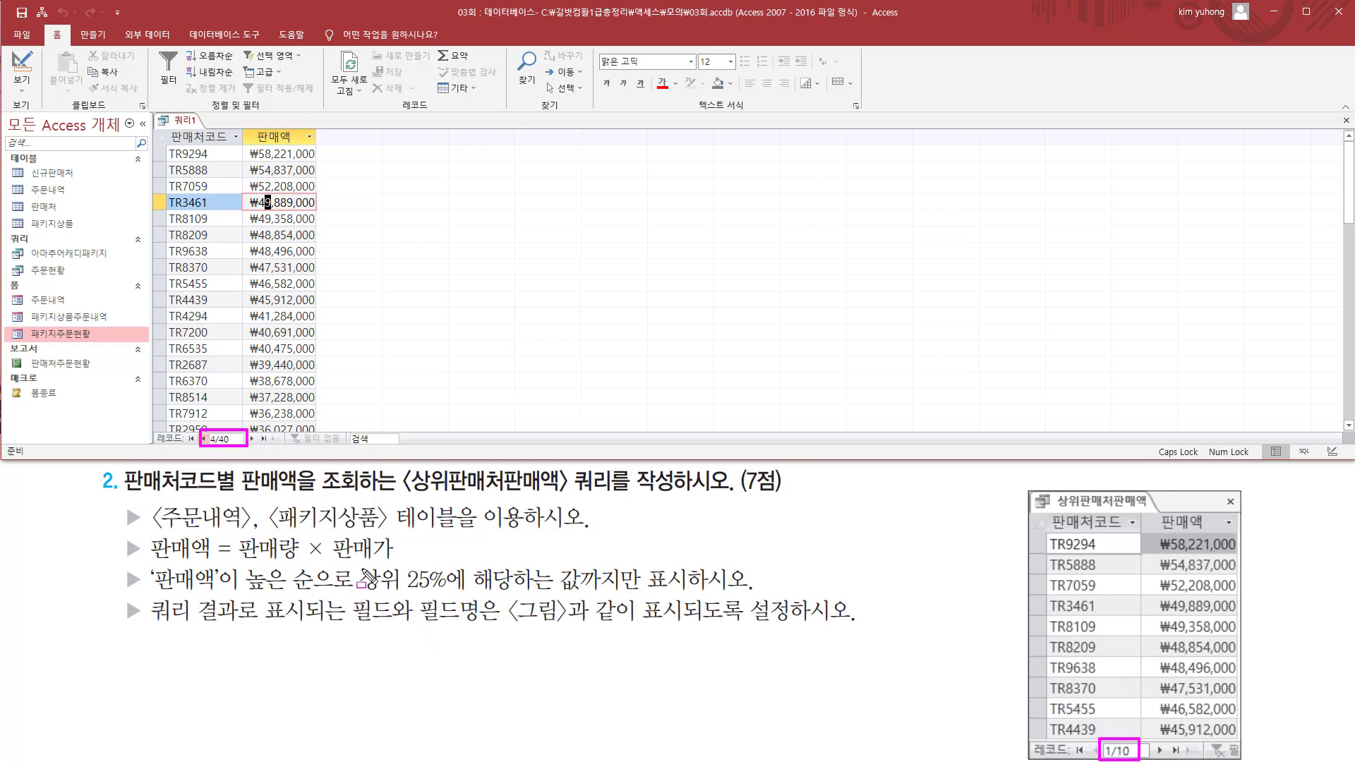
mouse_move(357, 565)
left_mouse_down()
mouse_move(373, 582)
mouse_move(474, 598)
mouse_move(695, 598)
left_mouse_up()
key("Escape")
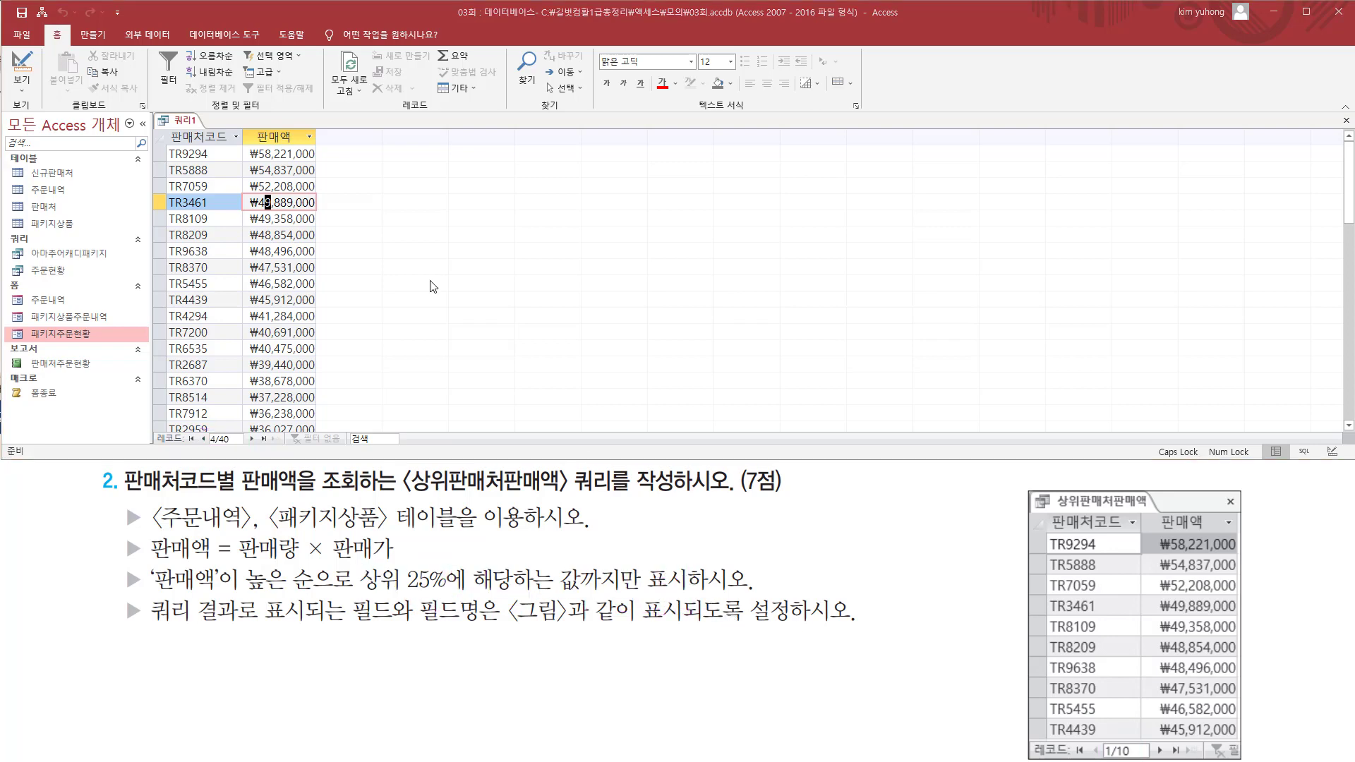
Return to design view and set the query's 상위 값 property to 25%, closing the property sheet when done.
left_click(23, 67)
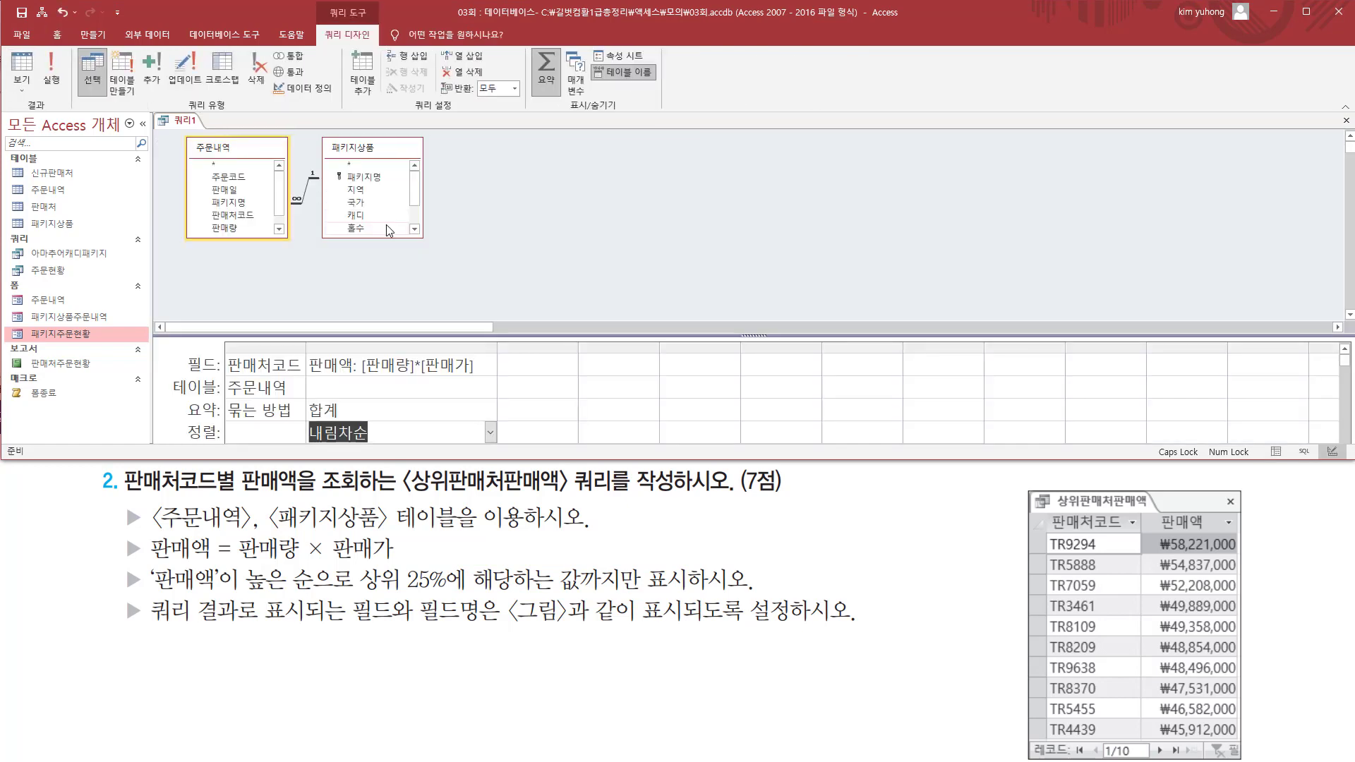
left_click(528, 357)
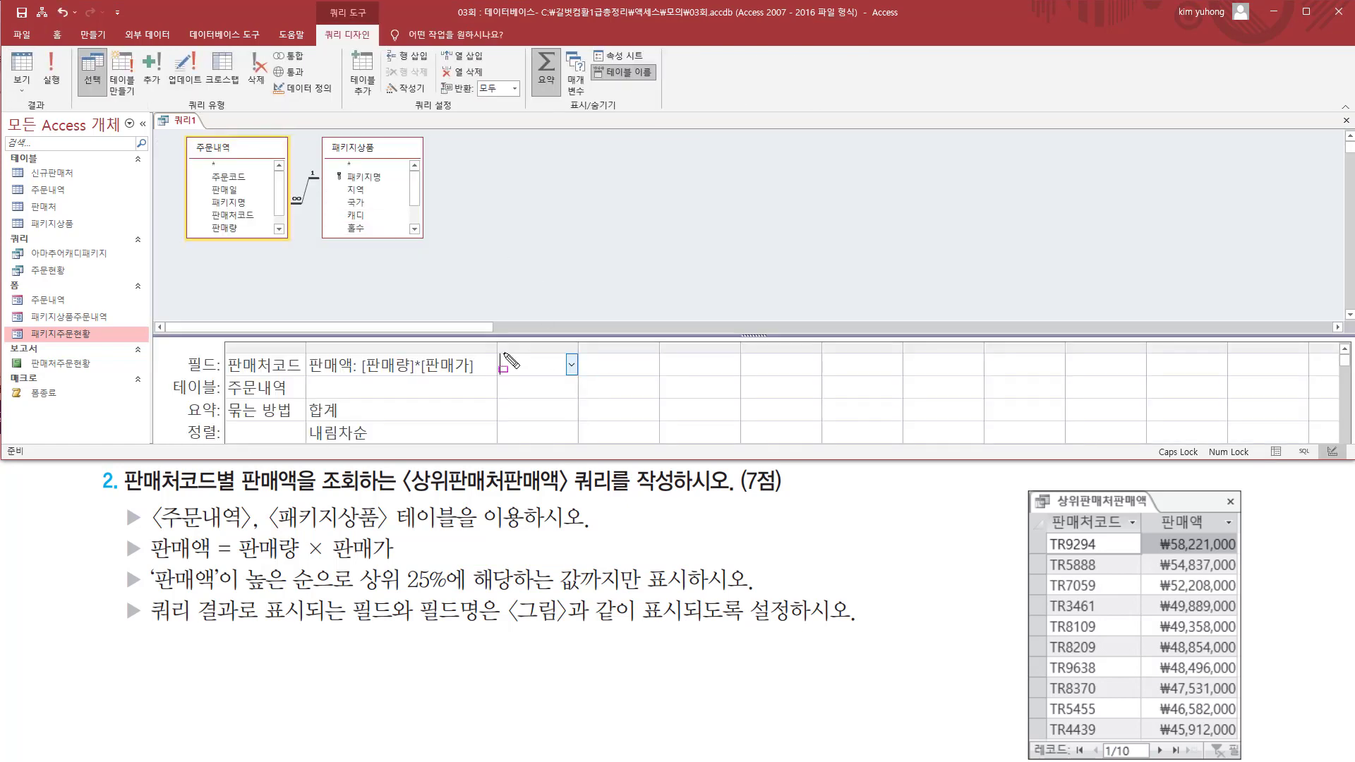
right_click(520, 365)
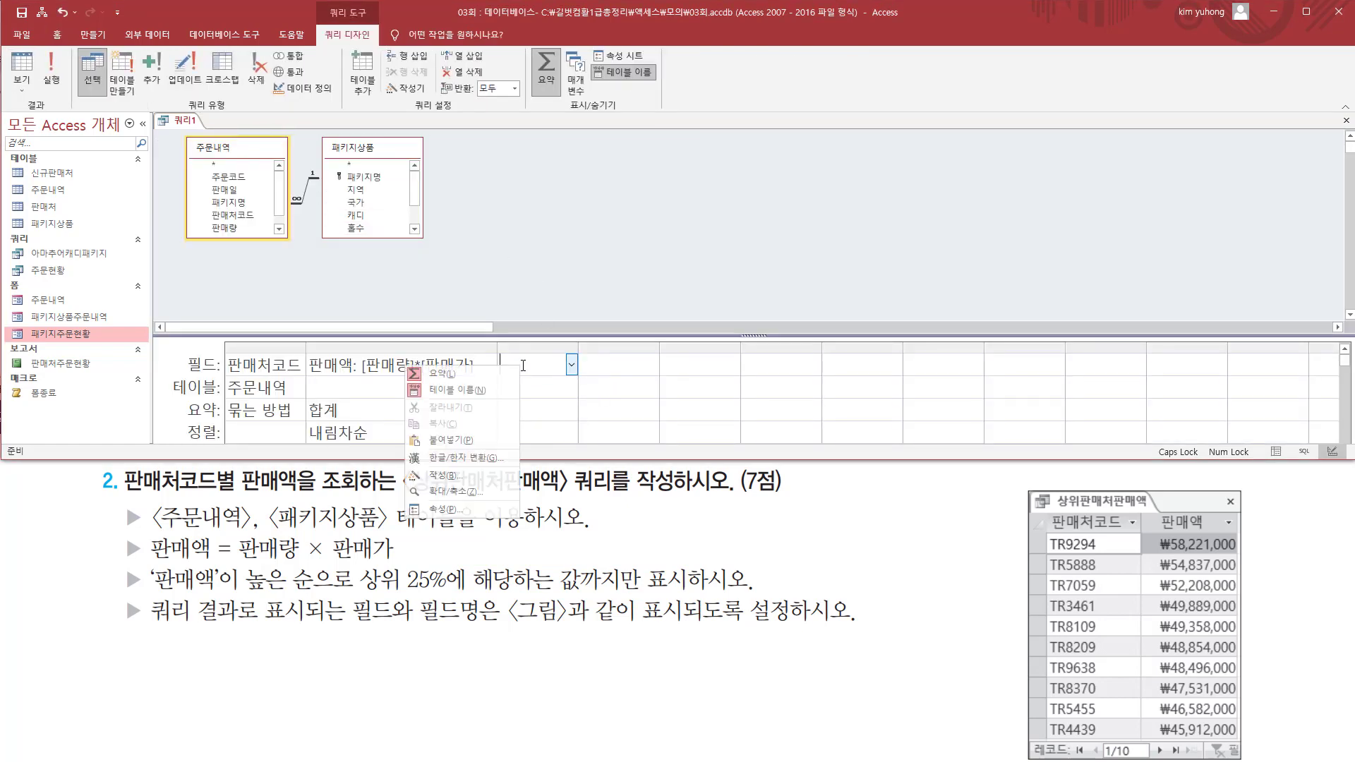
left_click(449, 511)
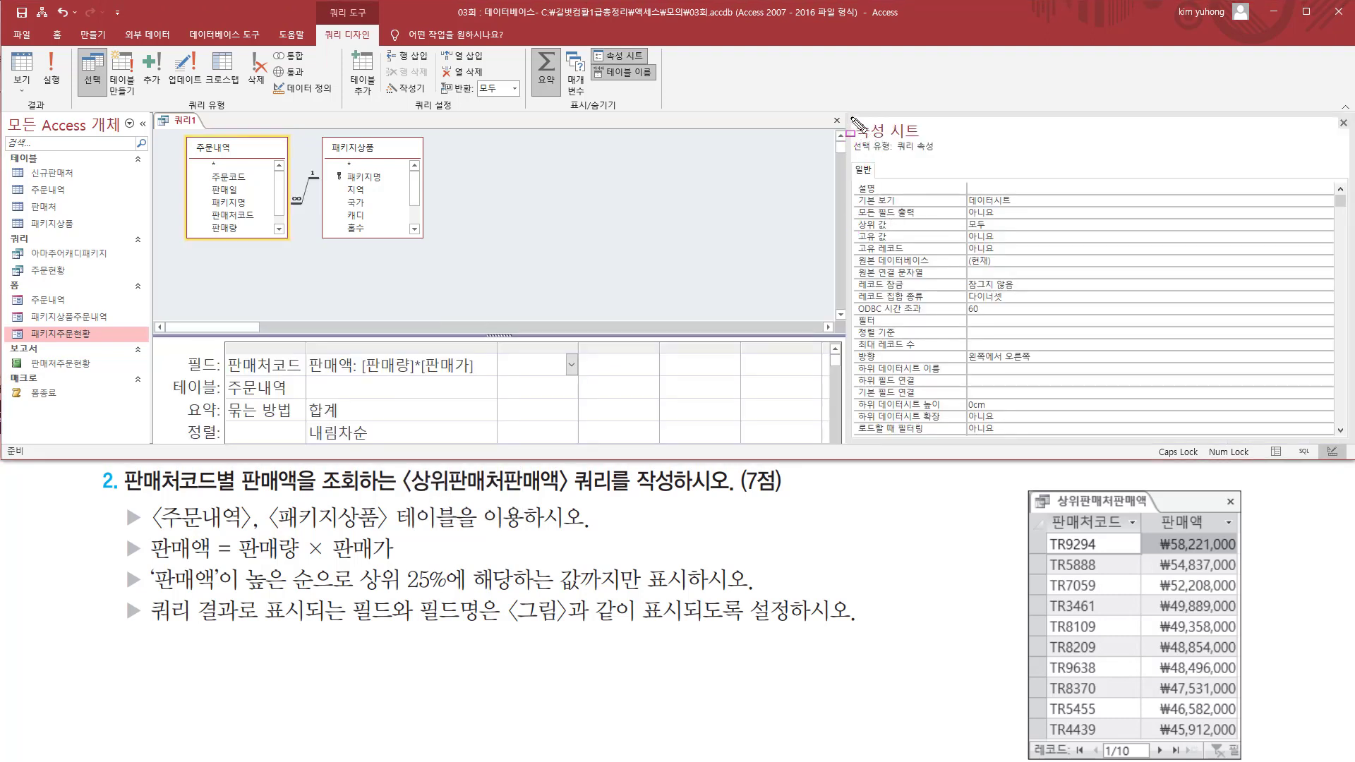
left_click_drag(850, 117, 957, 162)
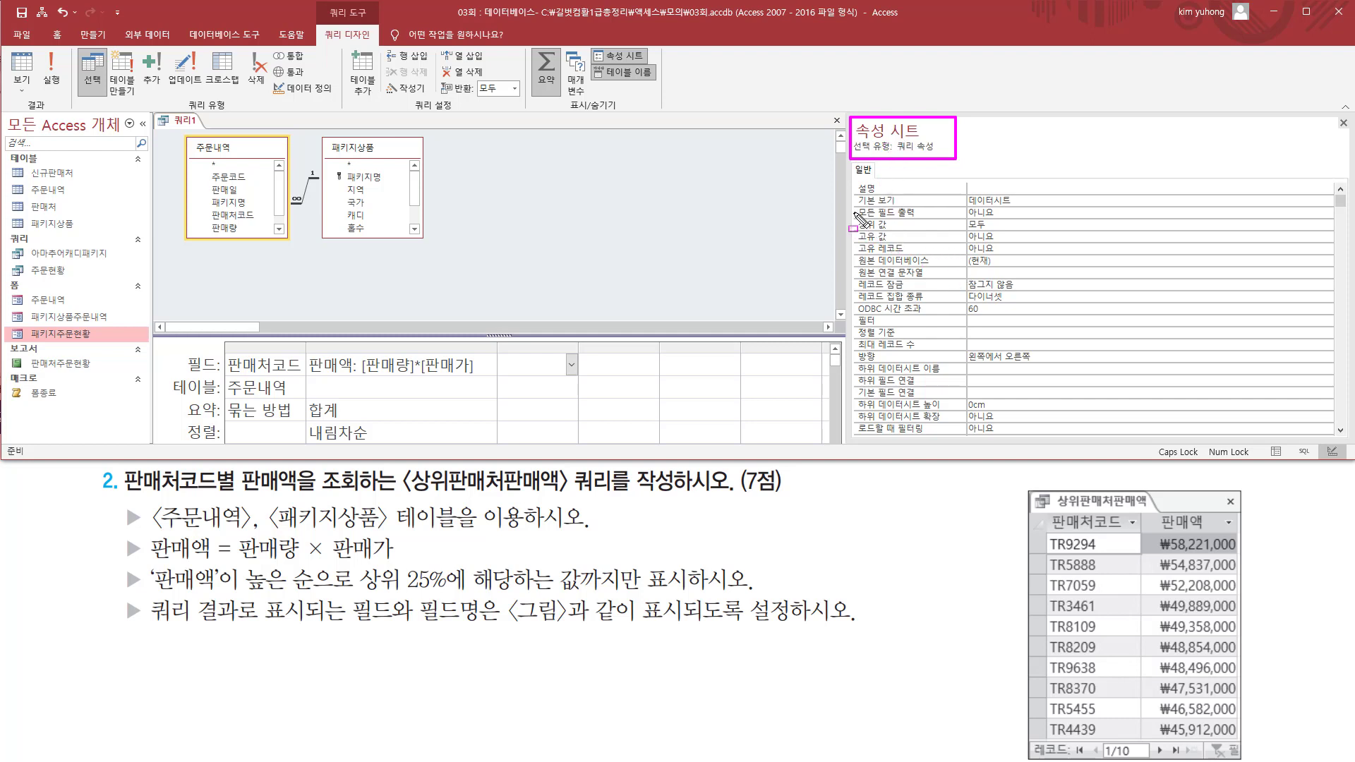
left_click_drag(849, 214, 1027, 233)
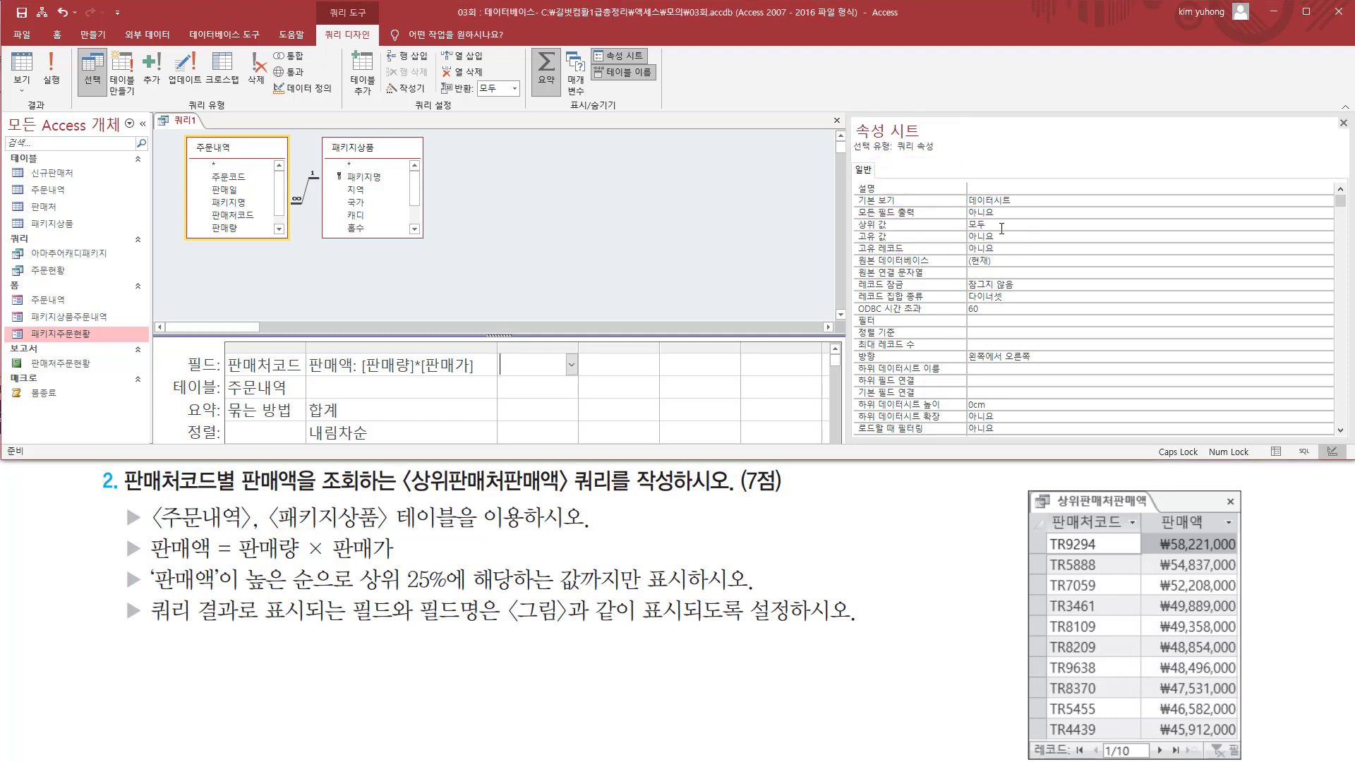
left_click(1009, 224)
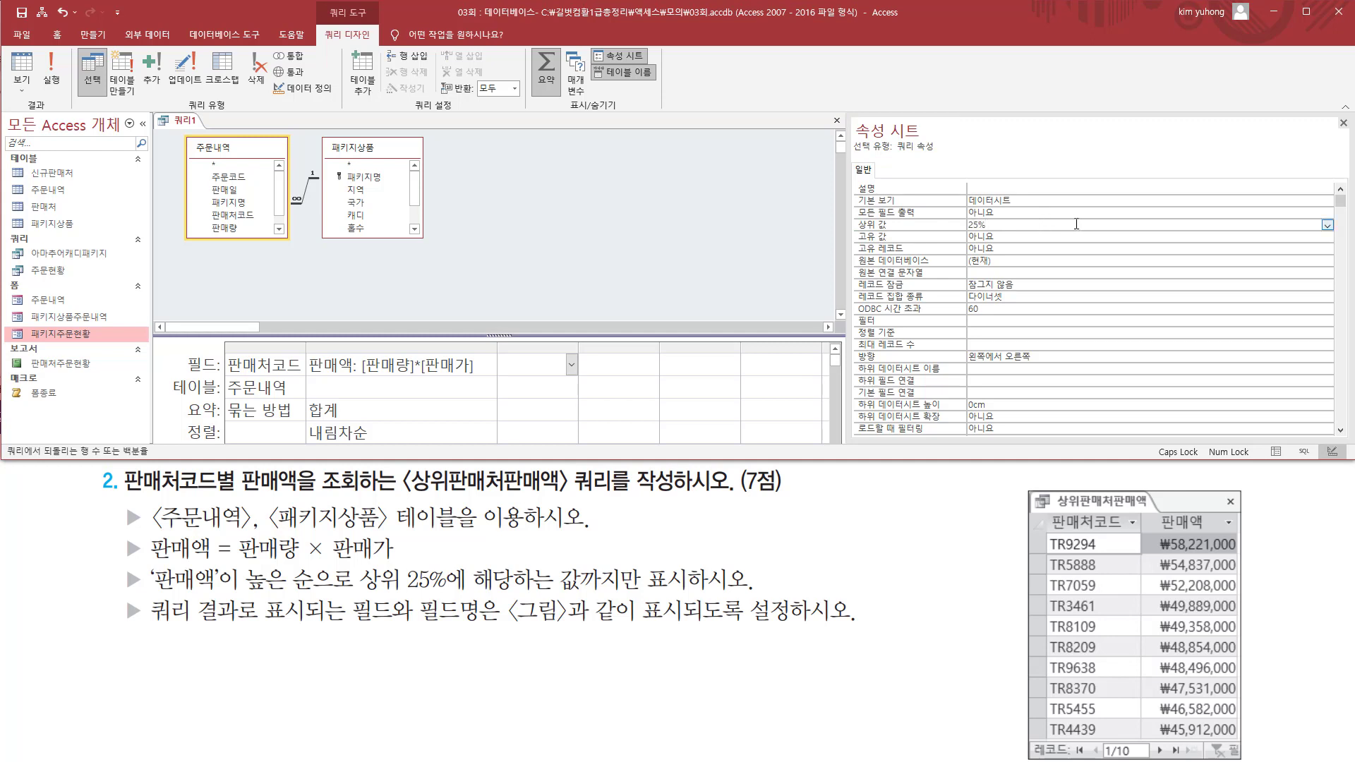
type("25%")
key("Return")
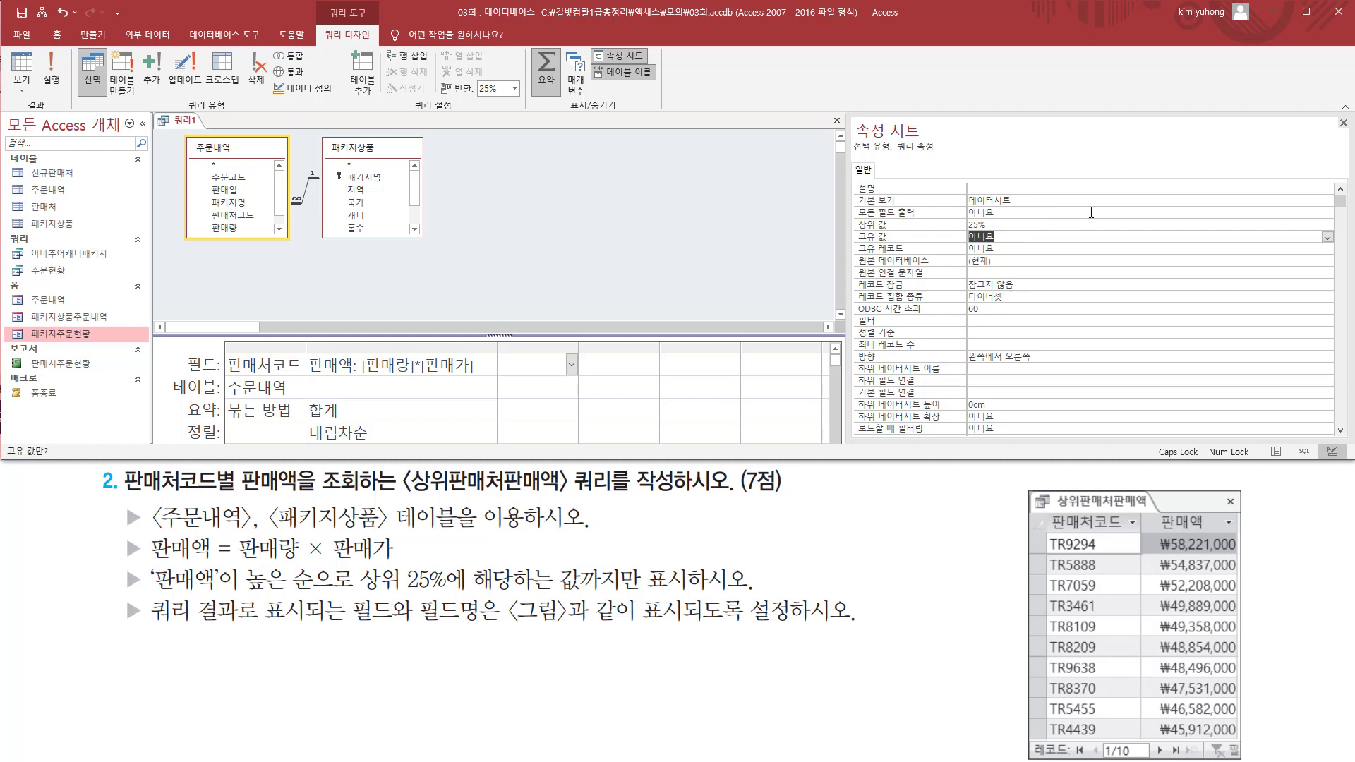
left_click(1342, 125)
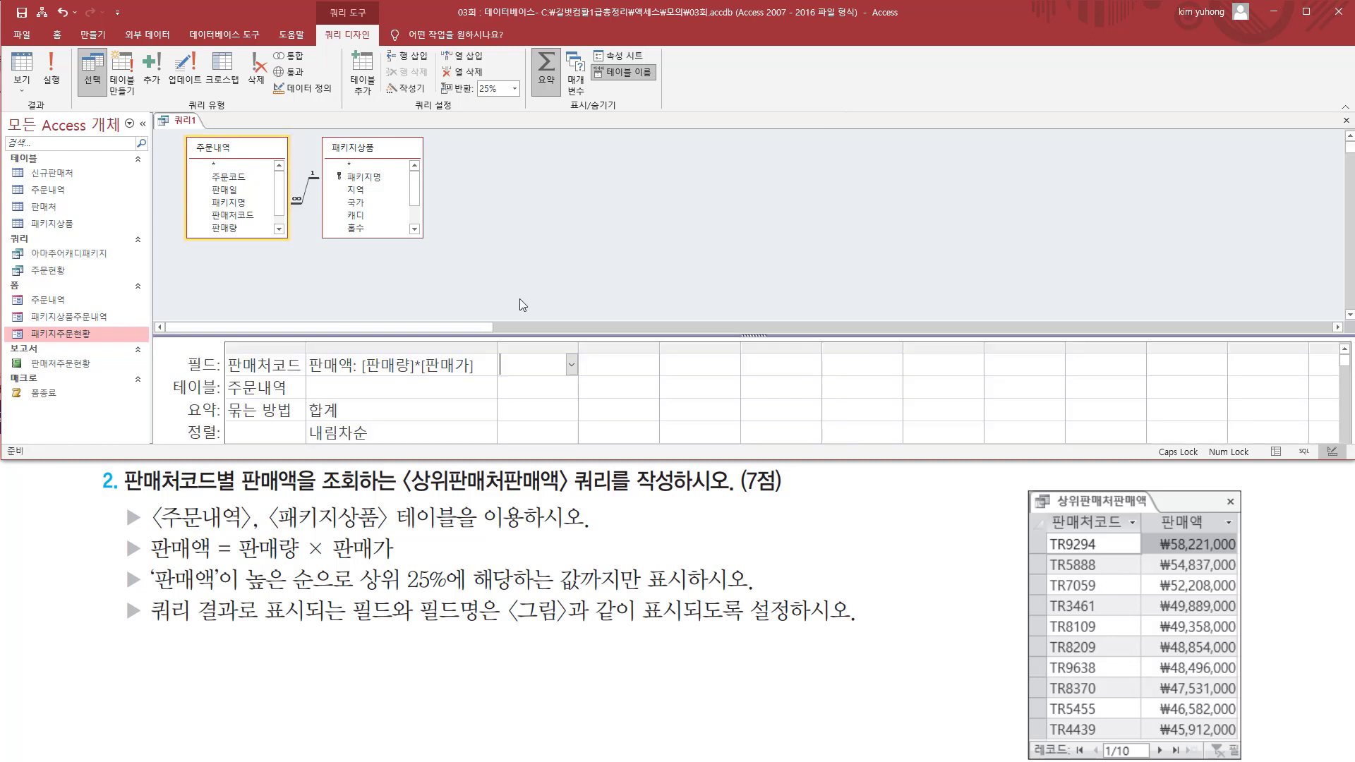
Run the query again and compare its records and record count with the sample figure.
left_click(50, 71)
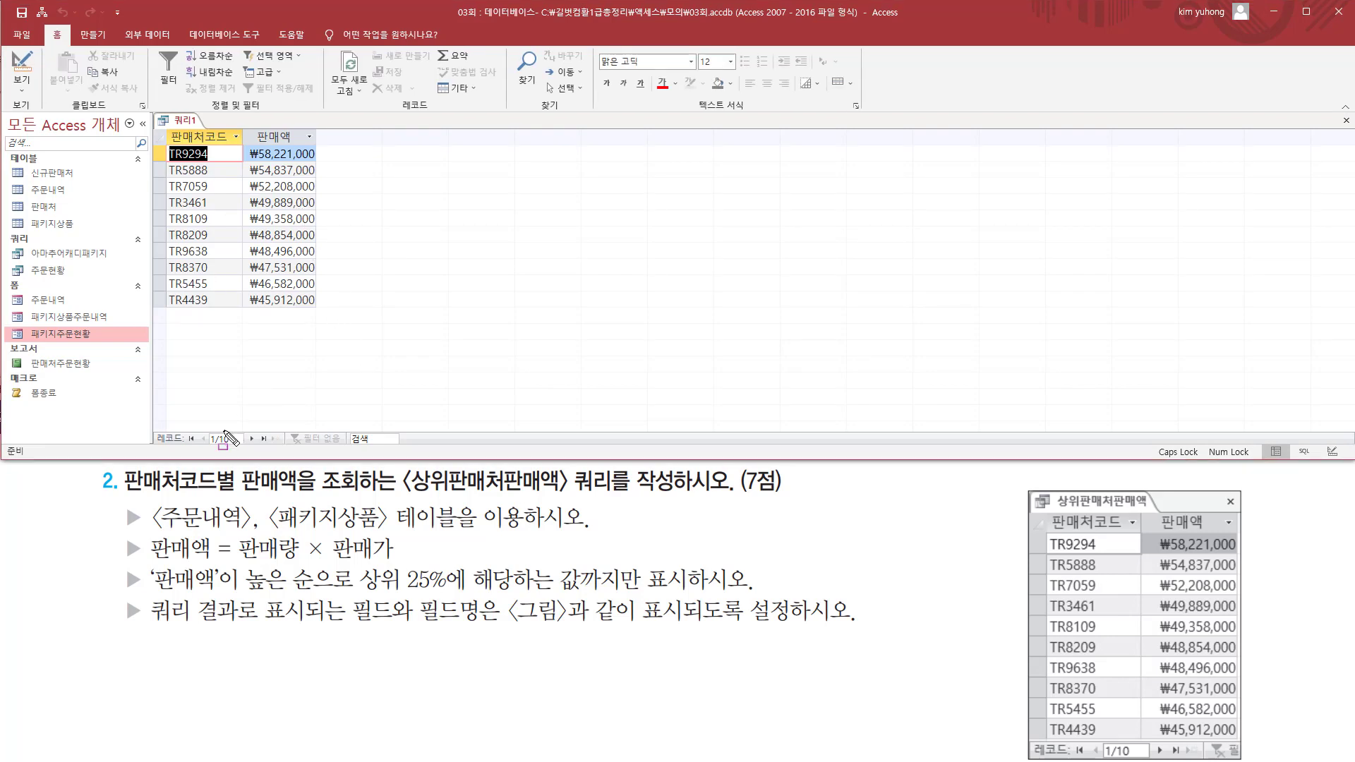
left_click_drag(203, 425, 246, 447)
mouse_move(159, 126)
left_mouse_down()
mouse_move(343, 369)
mouse_move(341, 318)
left_mouse_up()
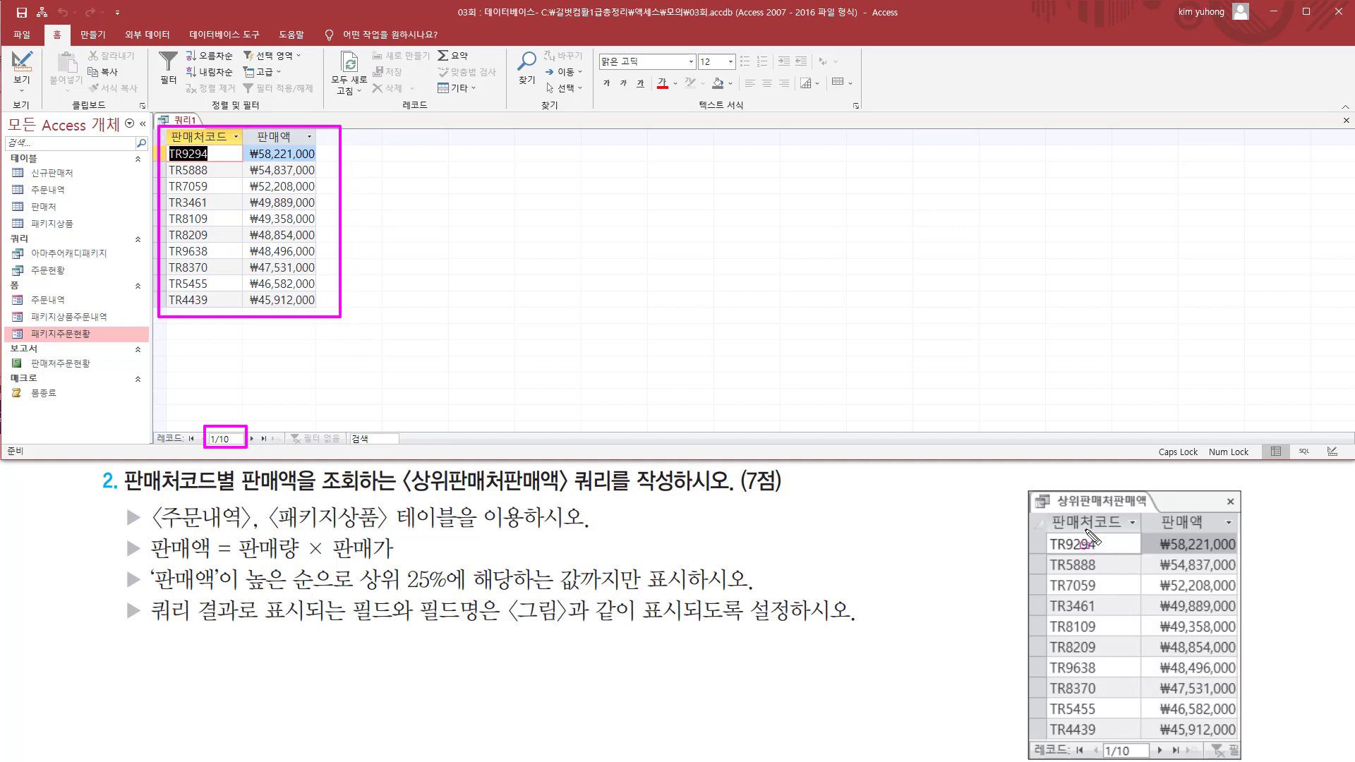
Check the query's records against the sample figure, then close the query and save it as 상위판매처판매액.
left_click_drag(1043, 504, 1253, 760)
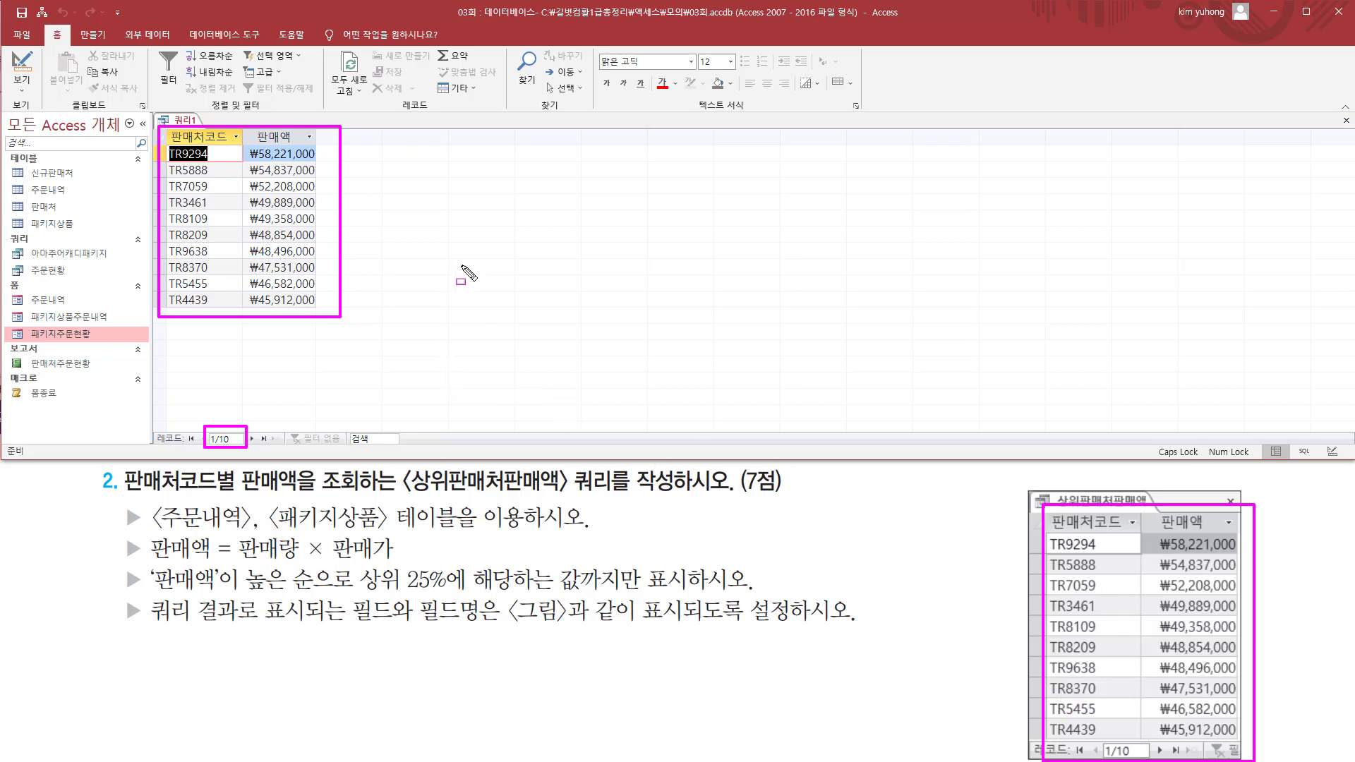
key("Escape")
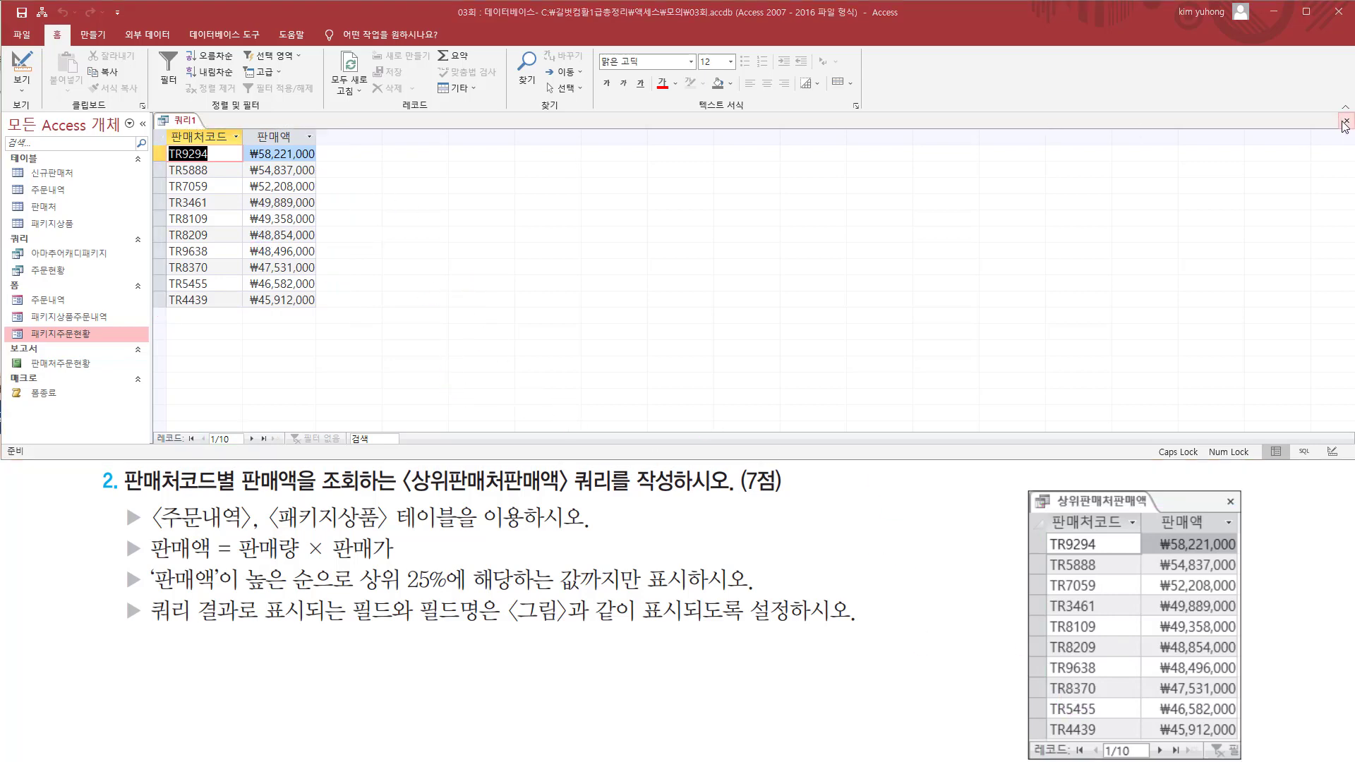
left_click(1344, 122)
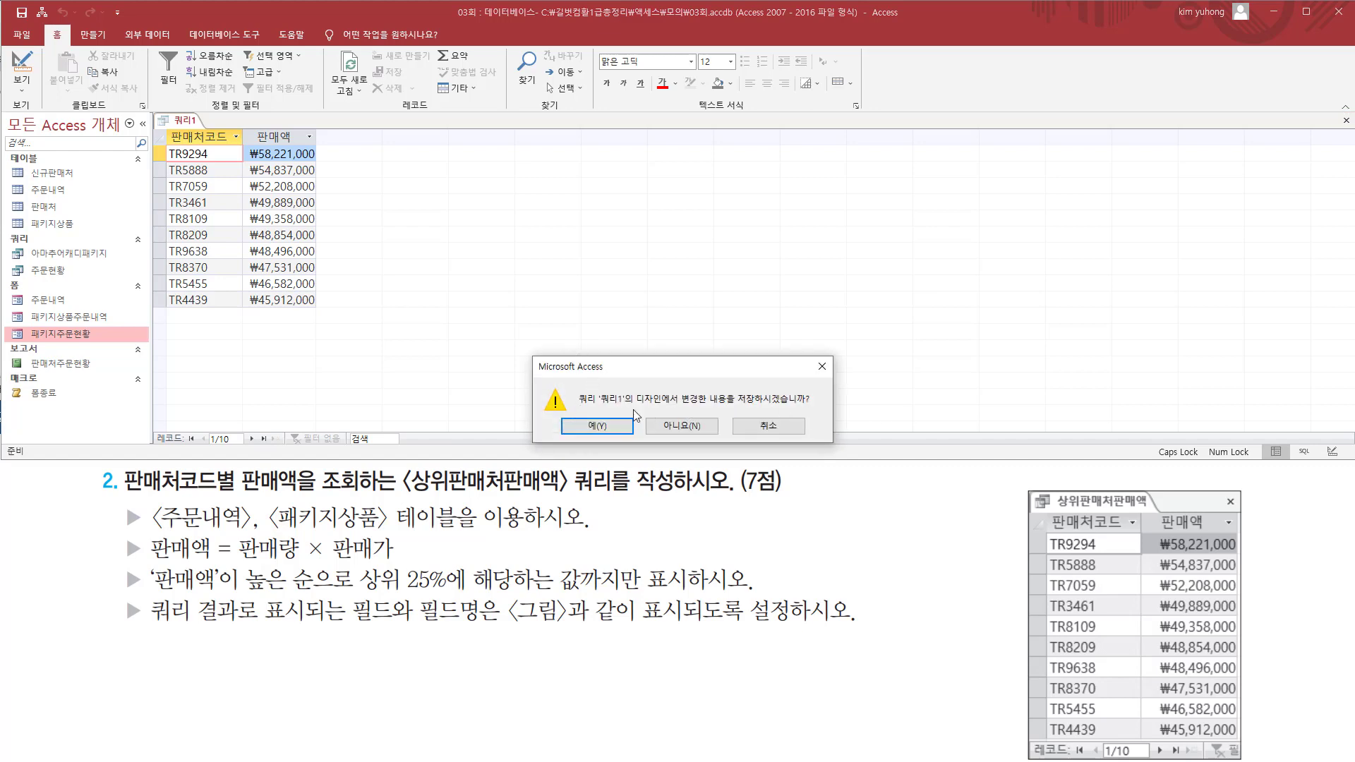
left_click(597, 427)
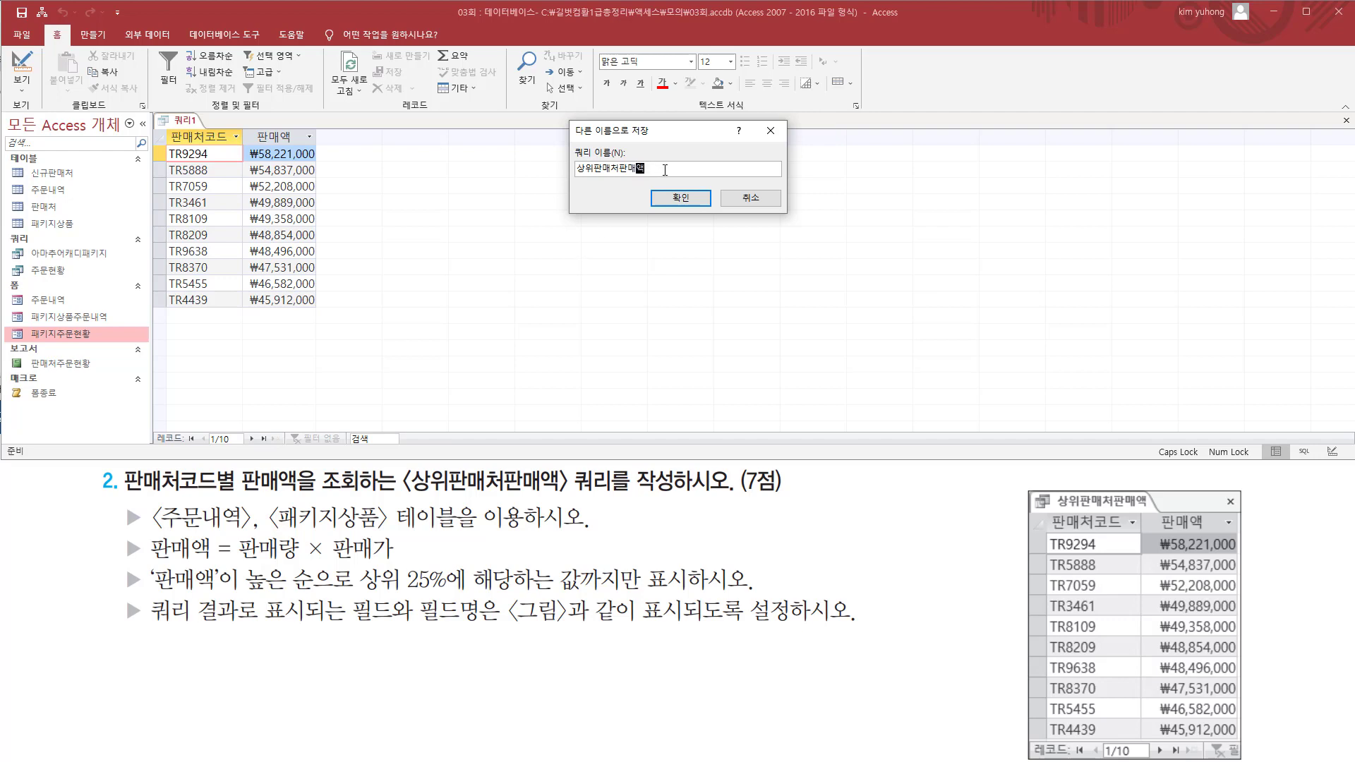
left_click(680, 198)
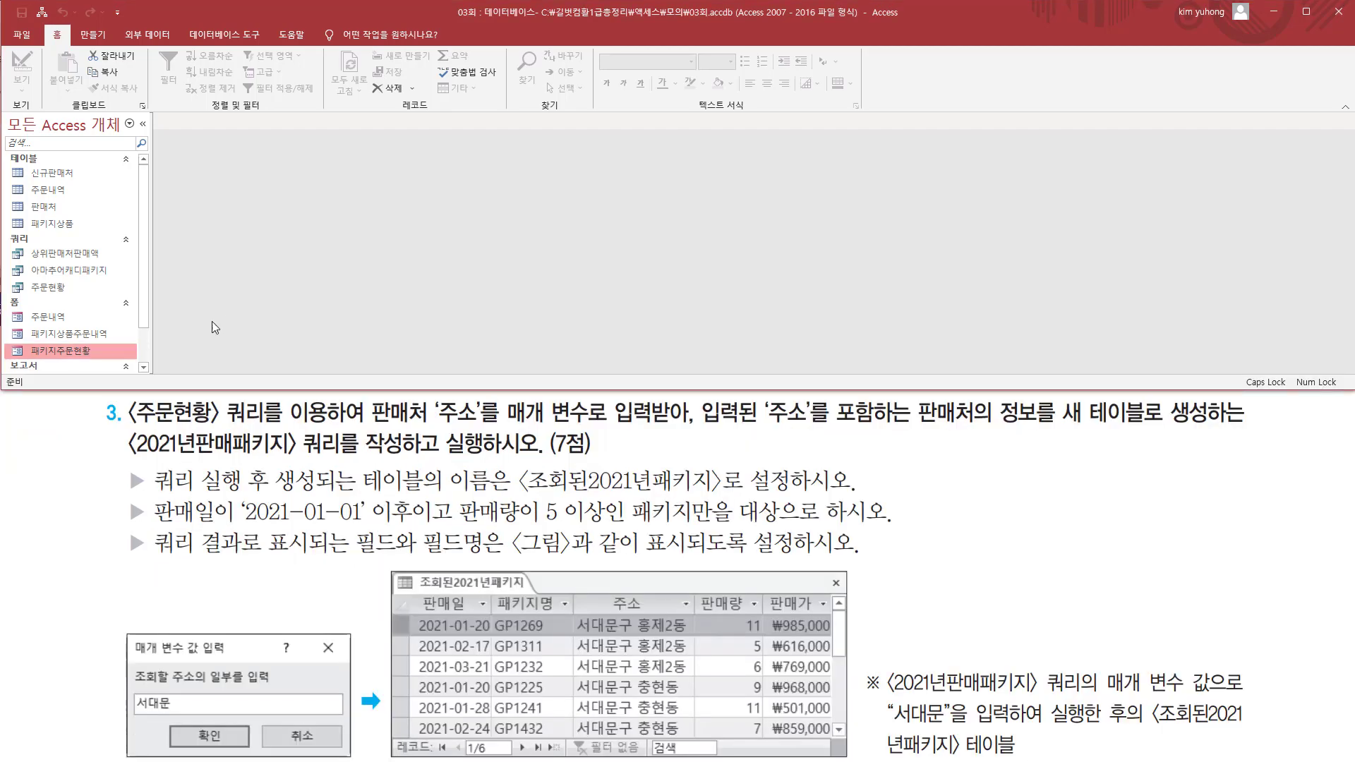
Read task 3's requirements for the 2021년판매패키지 query, noting its source query, the 주소 parameter and the new table.
mouse_move(124, 397)
left_mouse_down()
mouse_move(148, 429)
mouse_move(331, 425)
left_mouse_up()
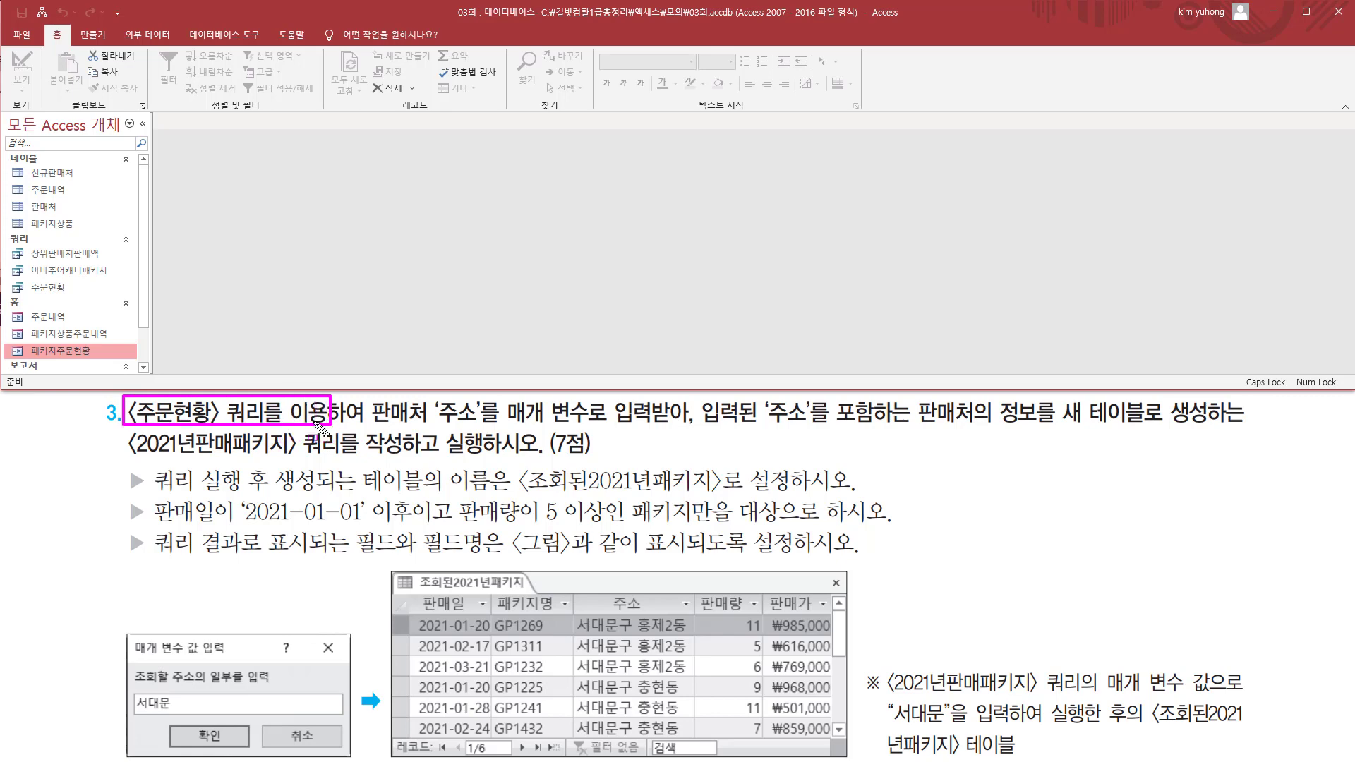
left_click_drag(9, 278, 80, 300)
left_click_drag(371, 424, 810, 424)
mouse_move(834, 394)
left_mouse_down()
mouse_move(868, 441)
mouse_move(956, 425)
mouse_move(1212, 441)
left_mouse_up()
left_click_drag(126, 455, 544, 457)
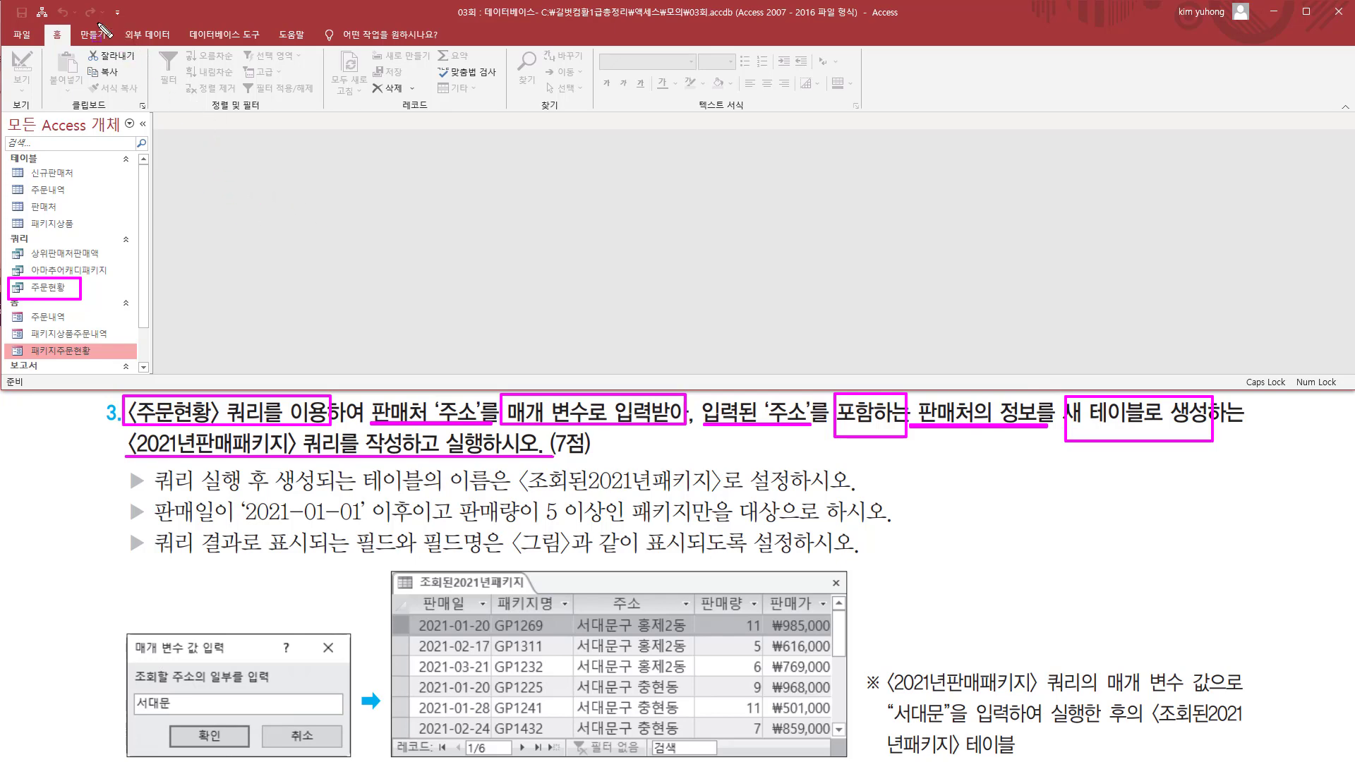
key("Escape")
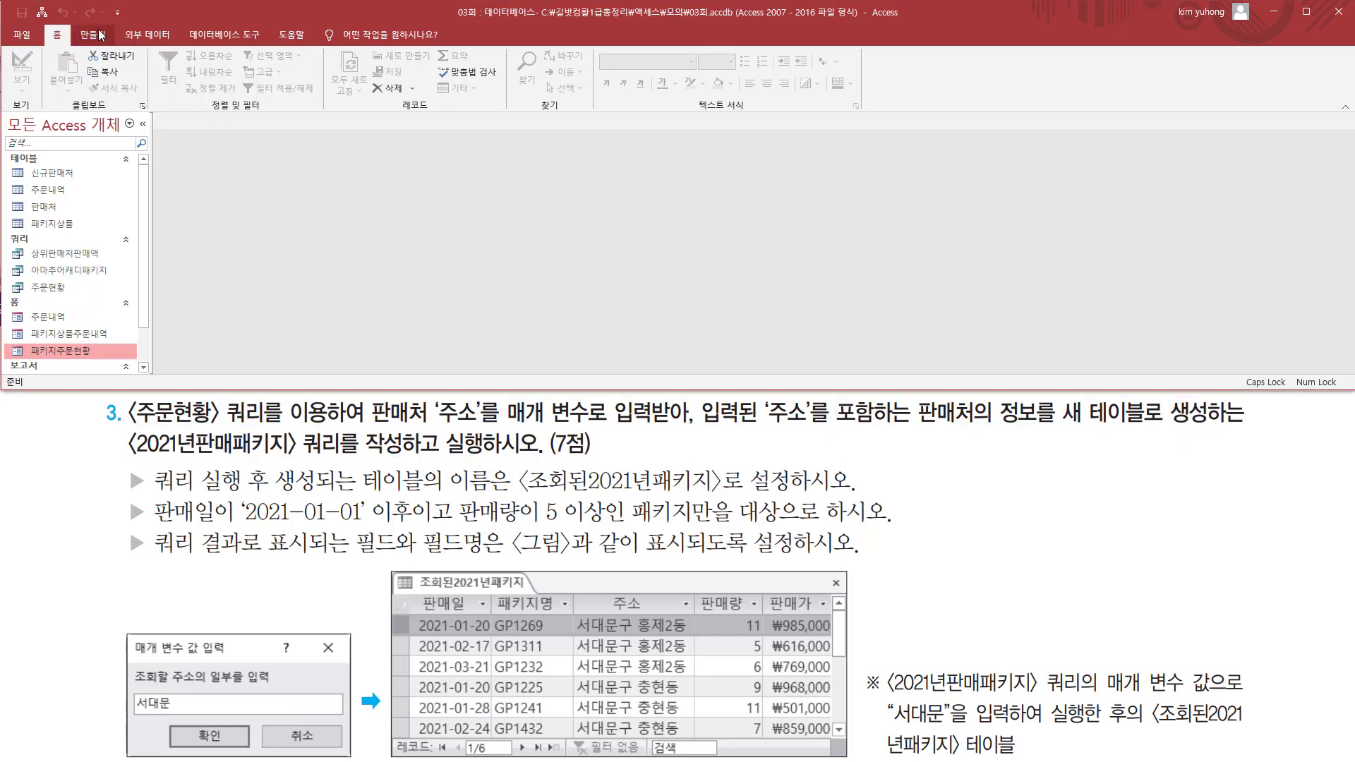
Create a new query in design view with the 주문현황 query as its only source.
left_click(105, 37)
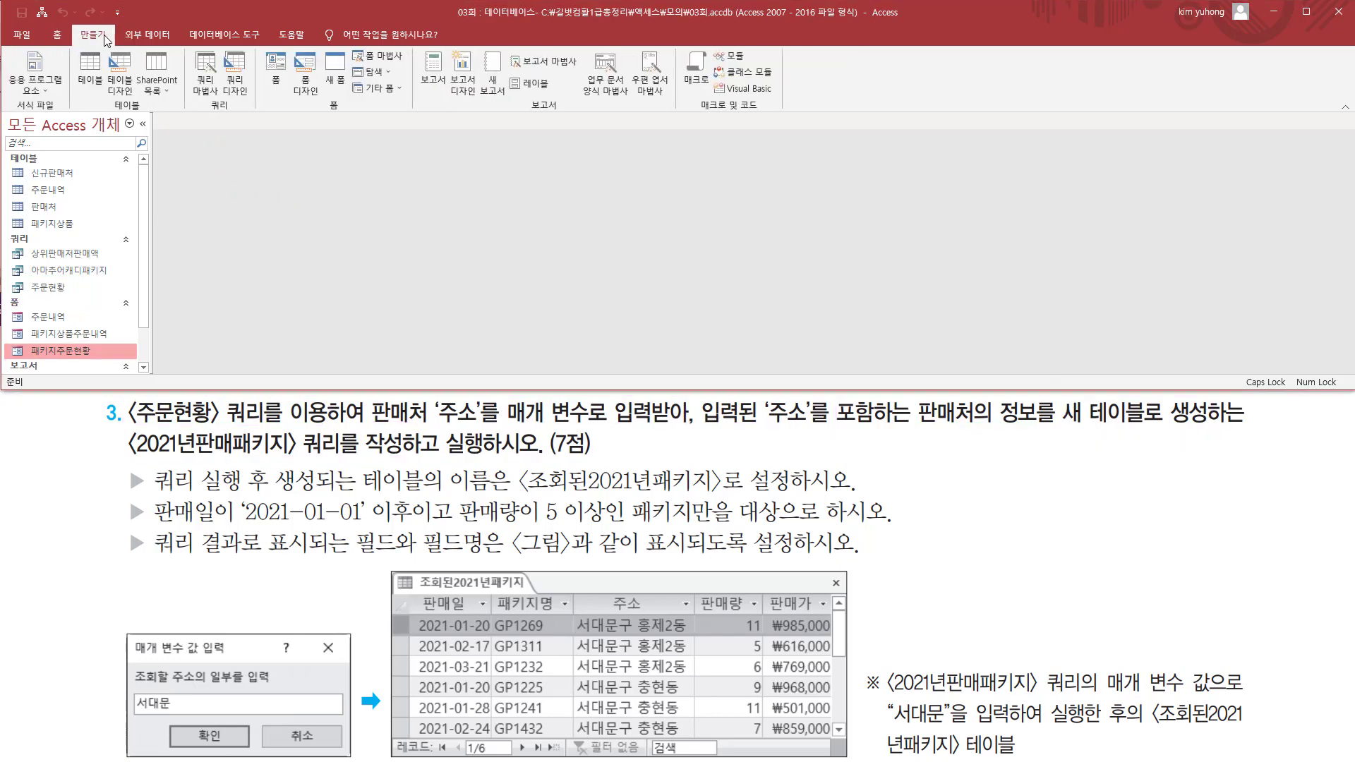
left_click(235, 71)
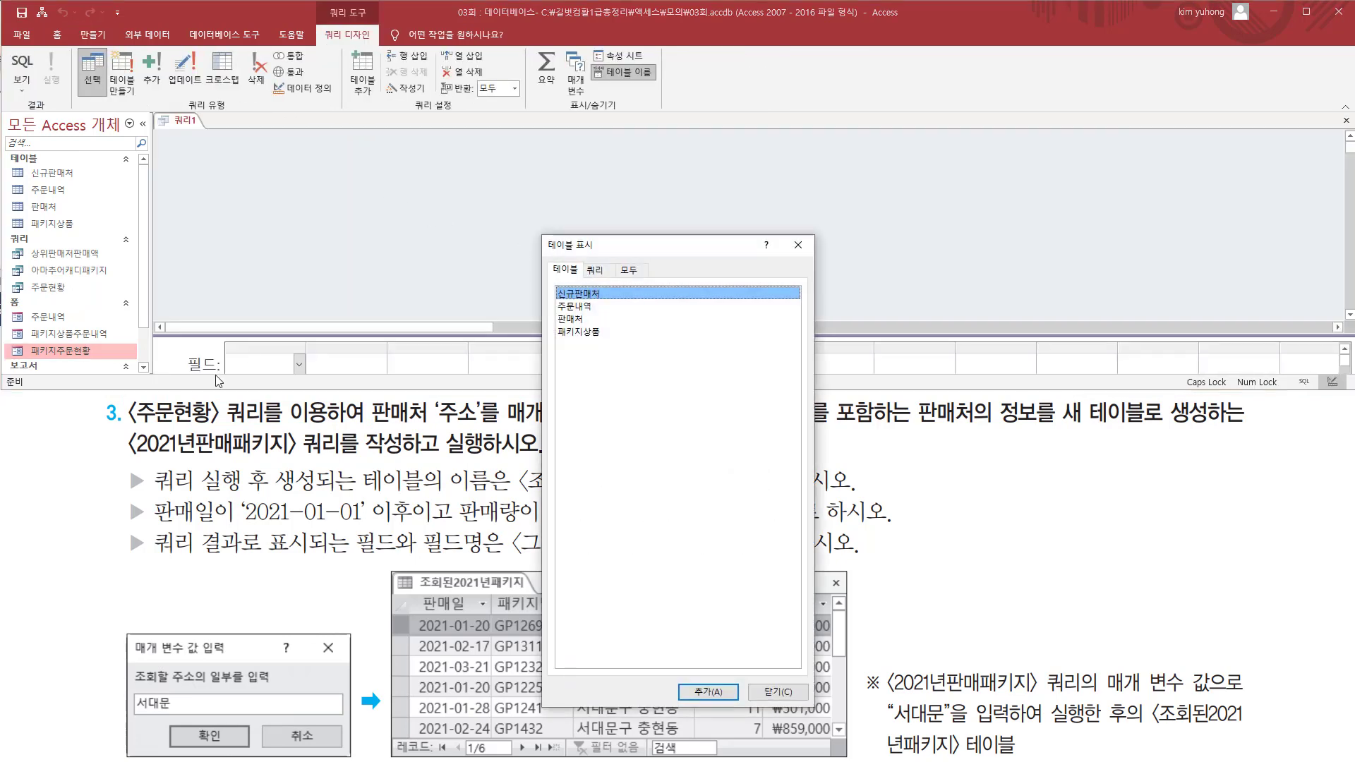
left_click_drag(138, 401, 299, 447)
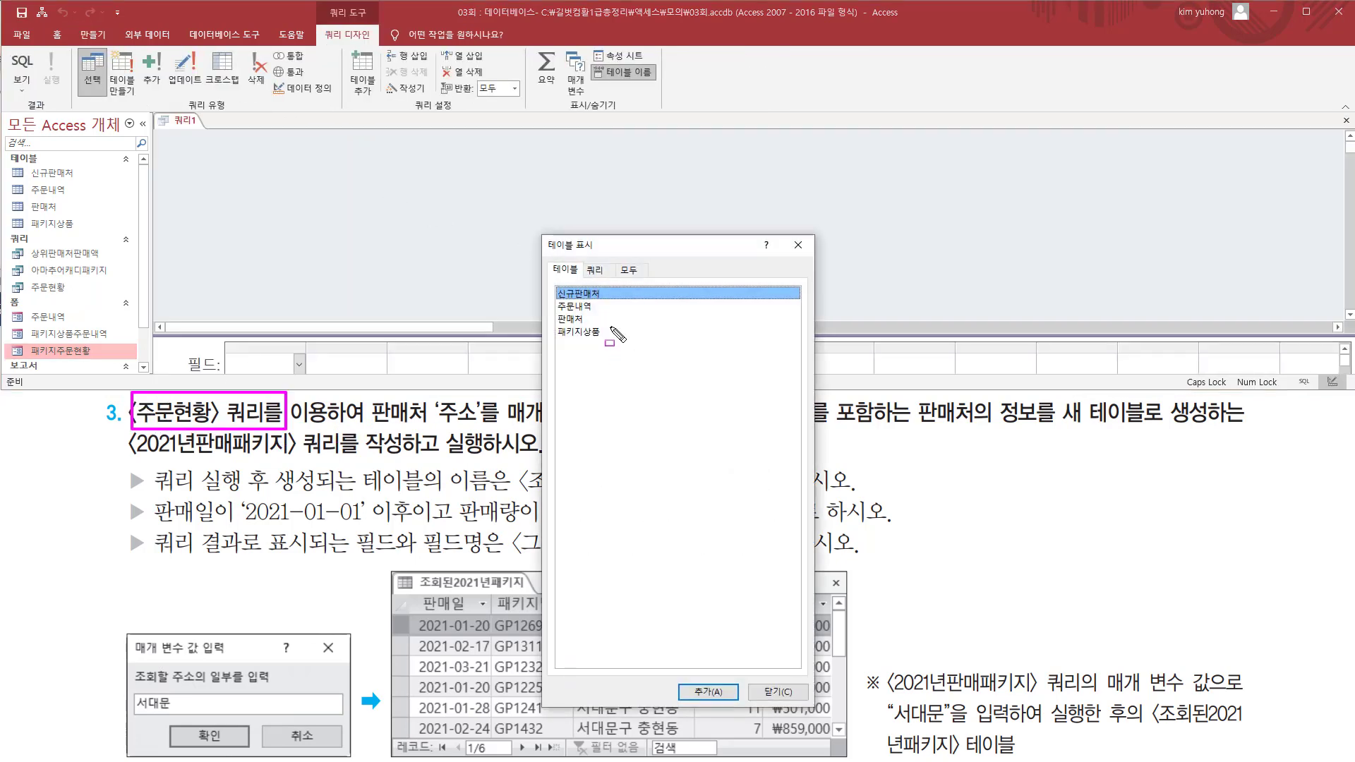
key("Escape")
left_click(597, 270)
left_click_drag(584, 256, 628, 291)
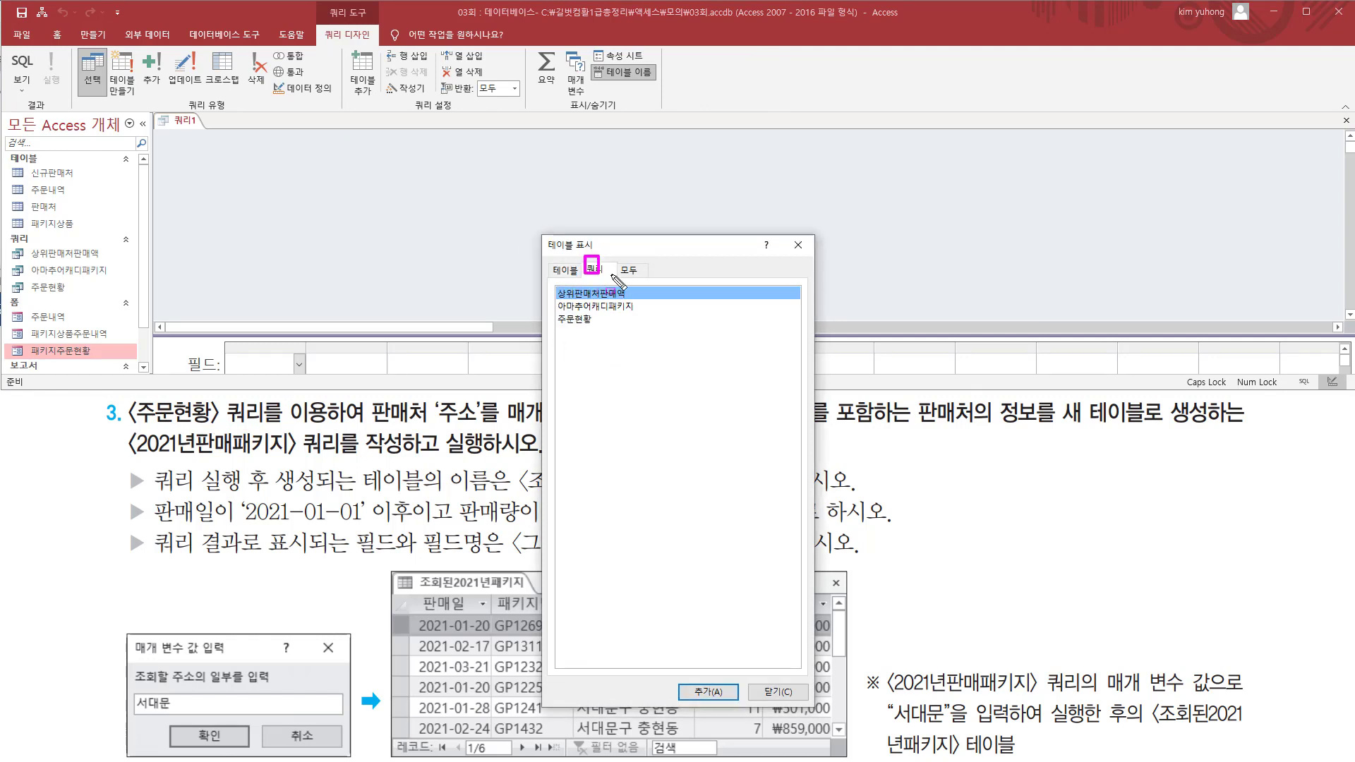
key("Escape")
left_click(589, 320)
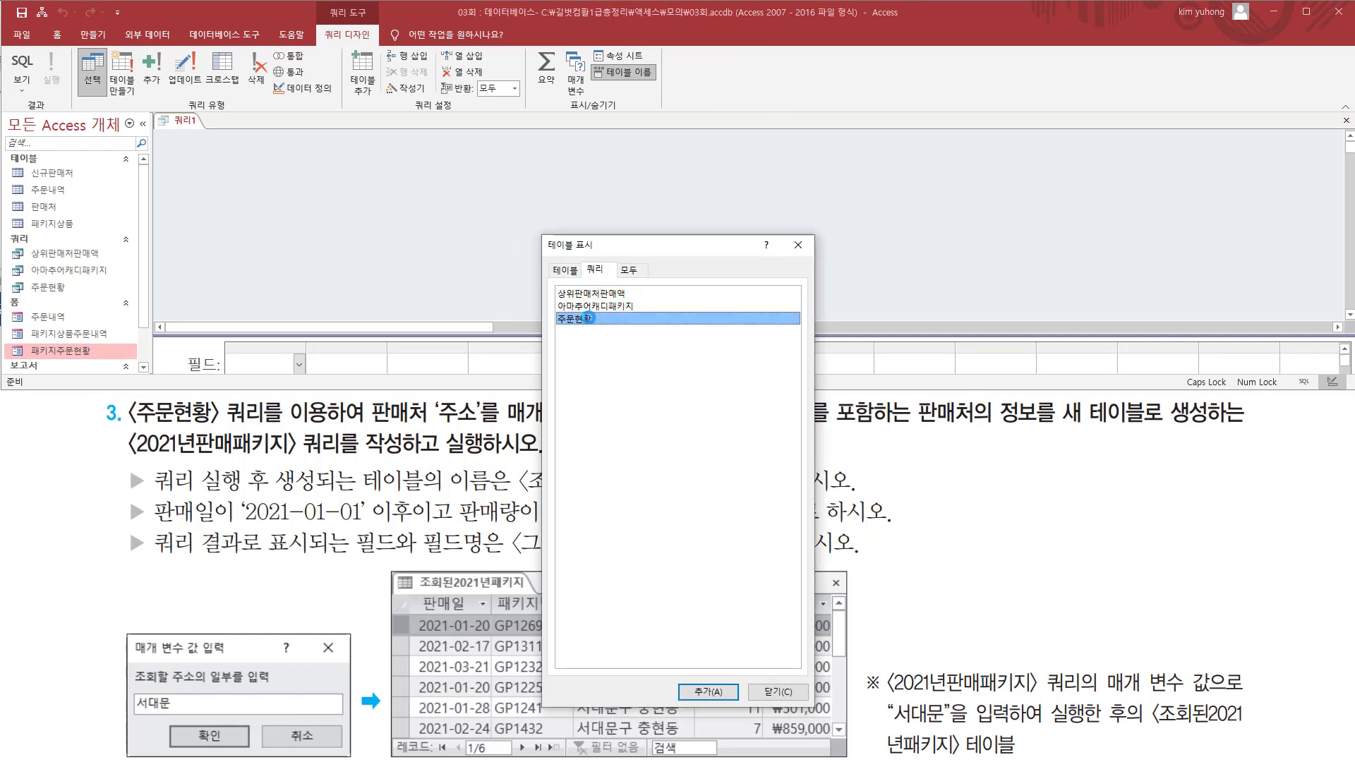
double_click(589, 318)
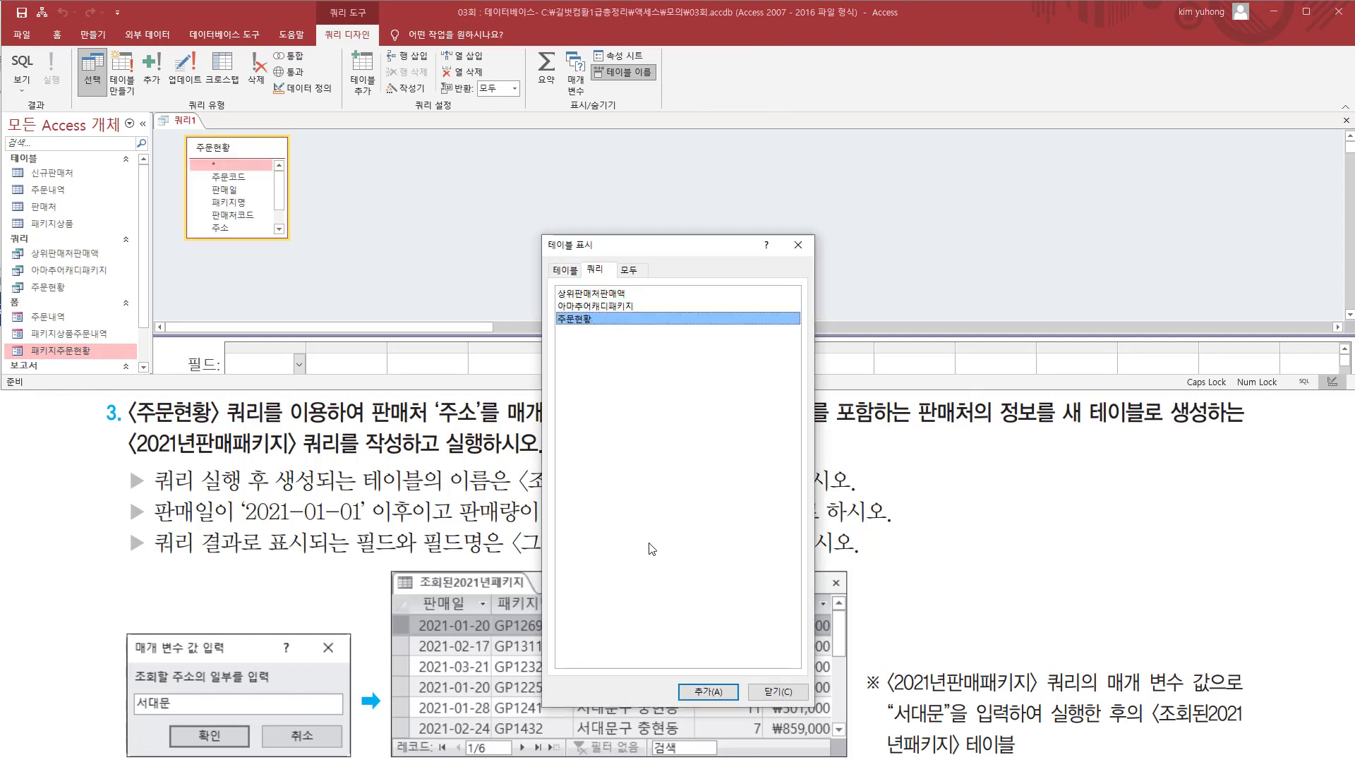
left_click(797, 245)
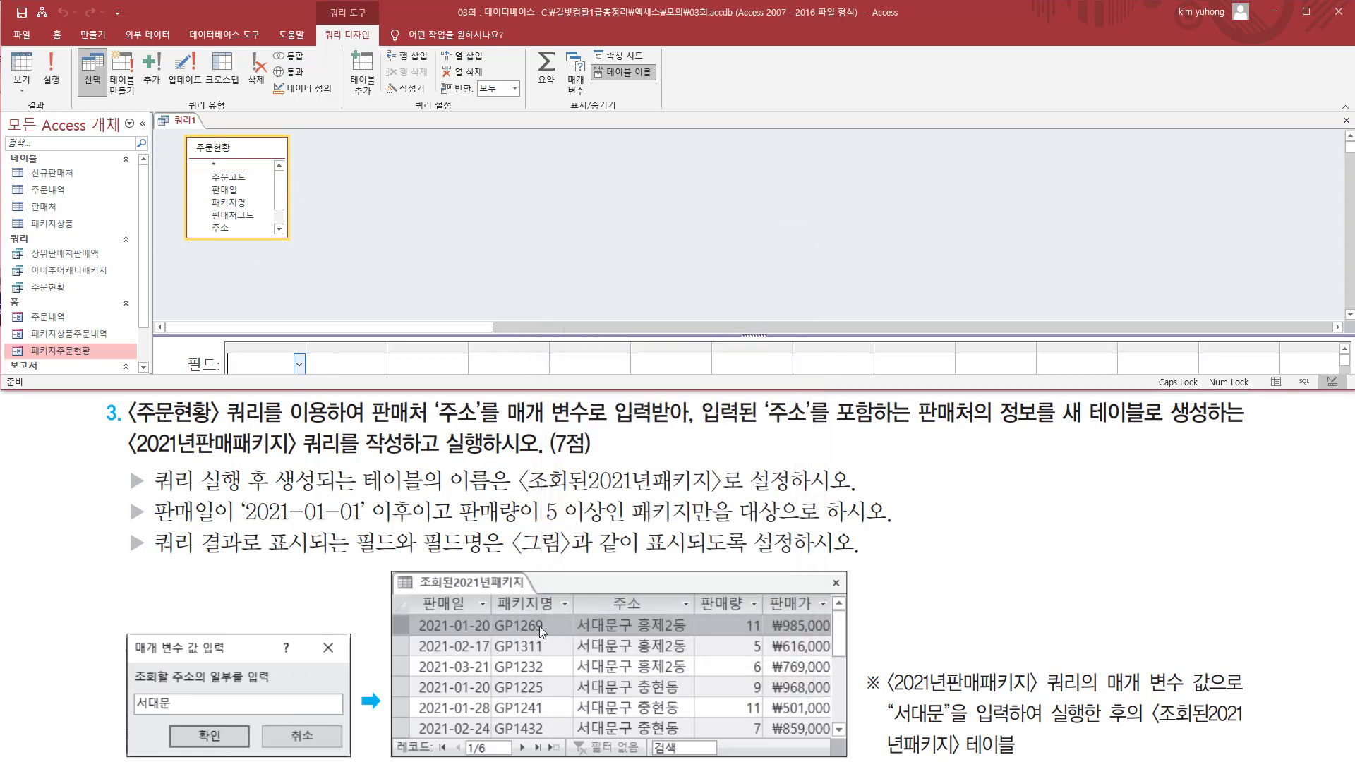
Add the 판매일, 패키지명 and 주소 fields from 주문현황 to the design grid, following the sample figure's column order.
mouse_move(447, 587)
left_mouse_down()
mouse_move(416, 598)
mouse_move(423, 616)
mouse_move(475, 623)
left_mouse_up()
key("Escape")
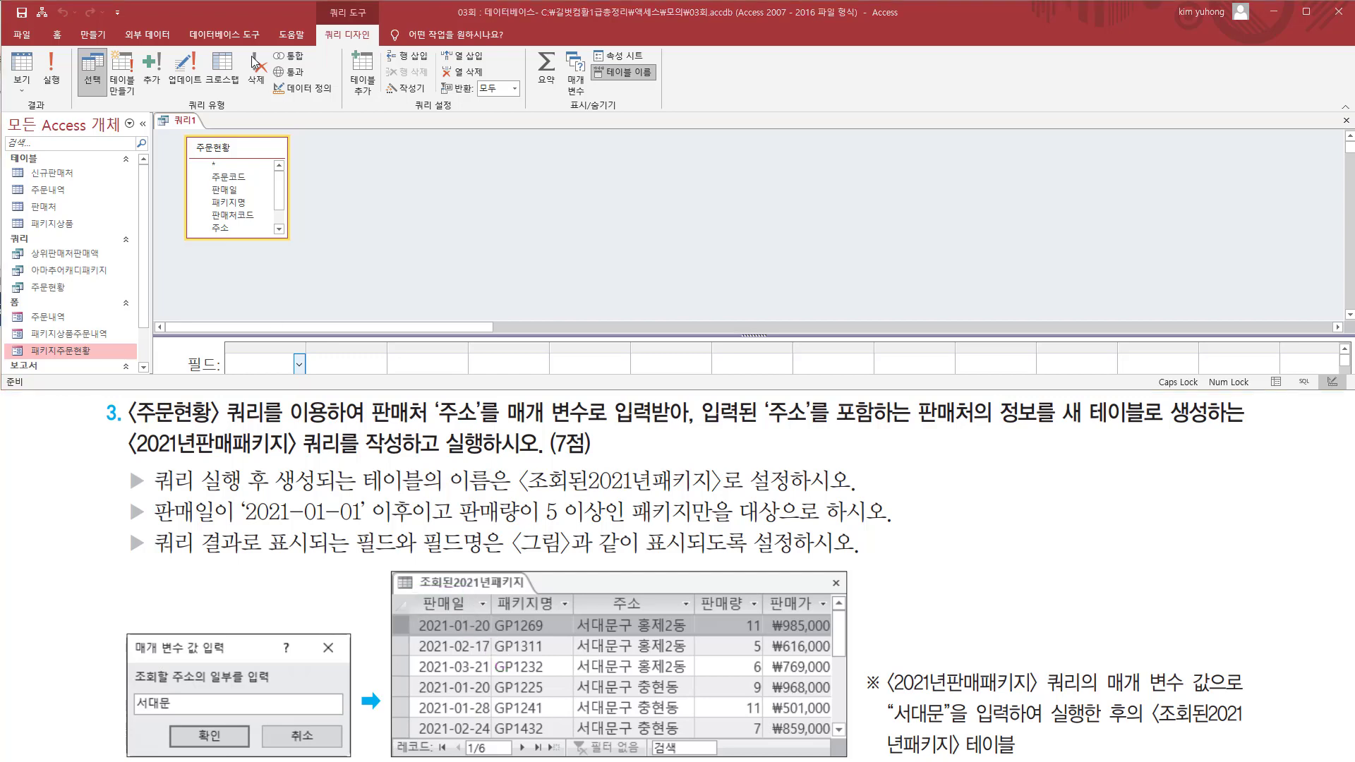
double_click(237, 191)
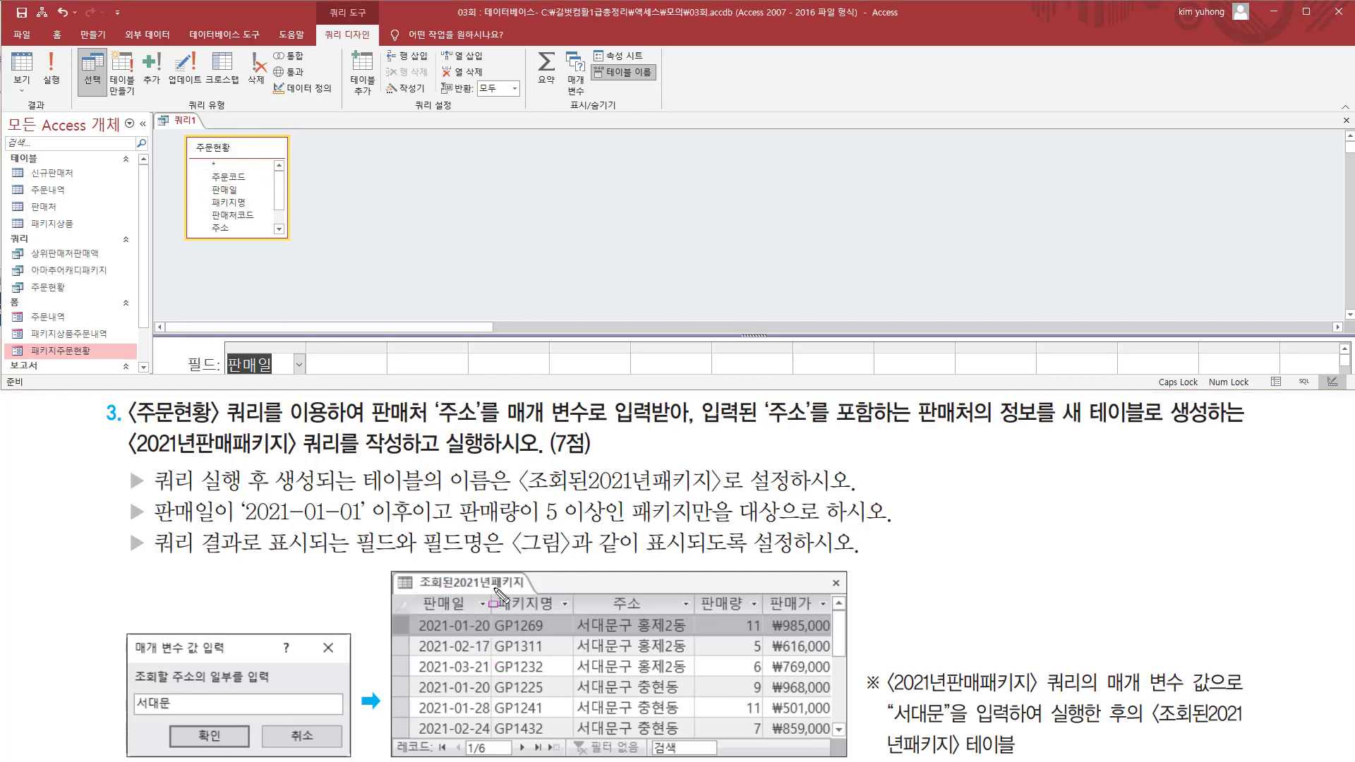
left_click_drag(515, 625, 557, 596)
key("Escape")
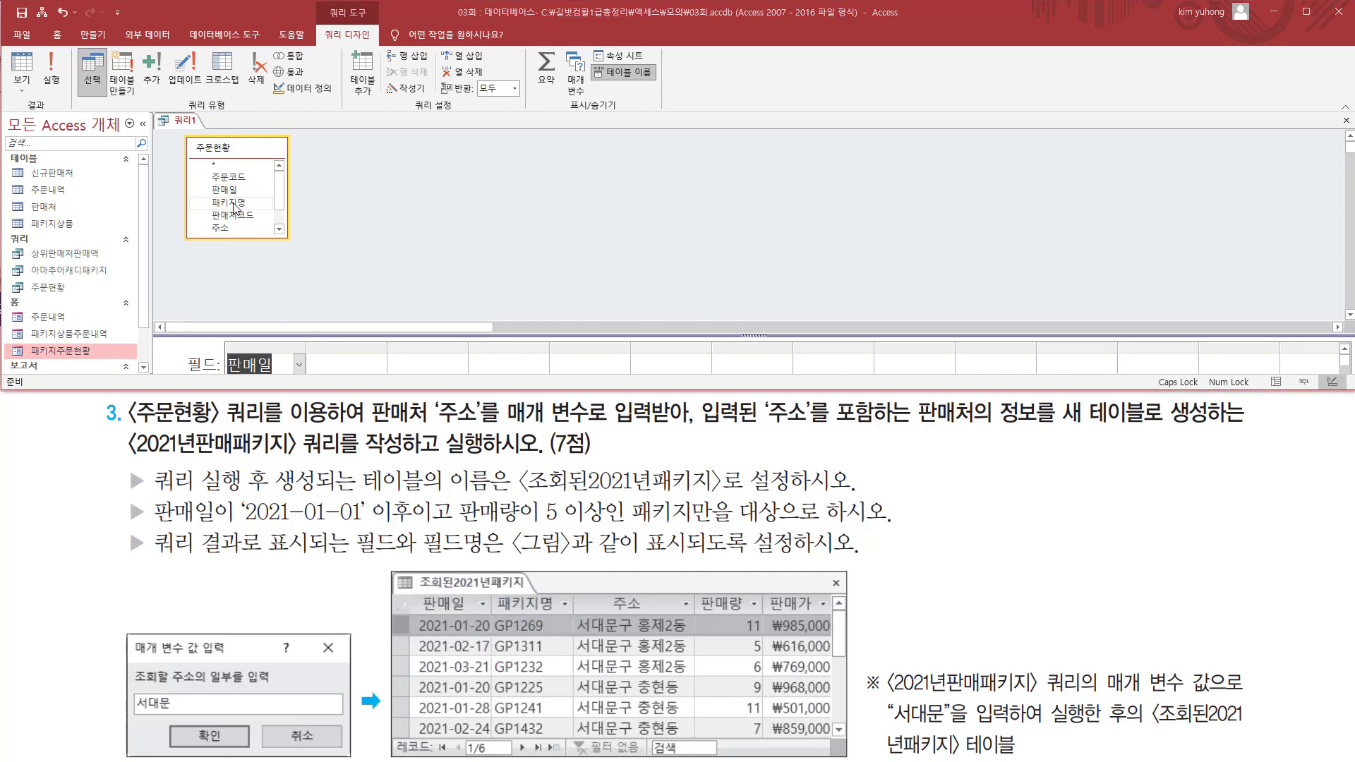
double_click(229, 202)
left_click_drag(601, 593, 678, 631)
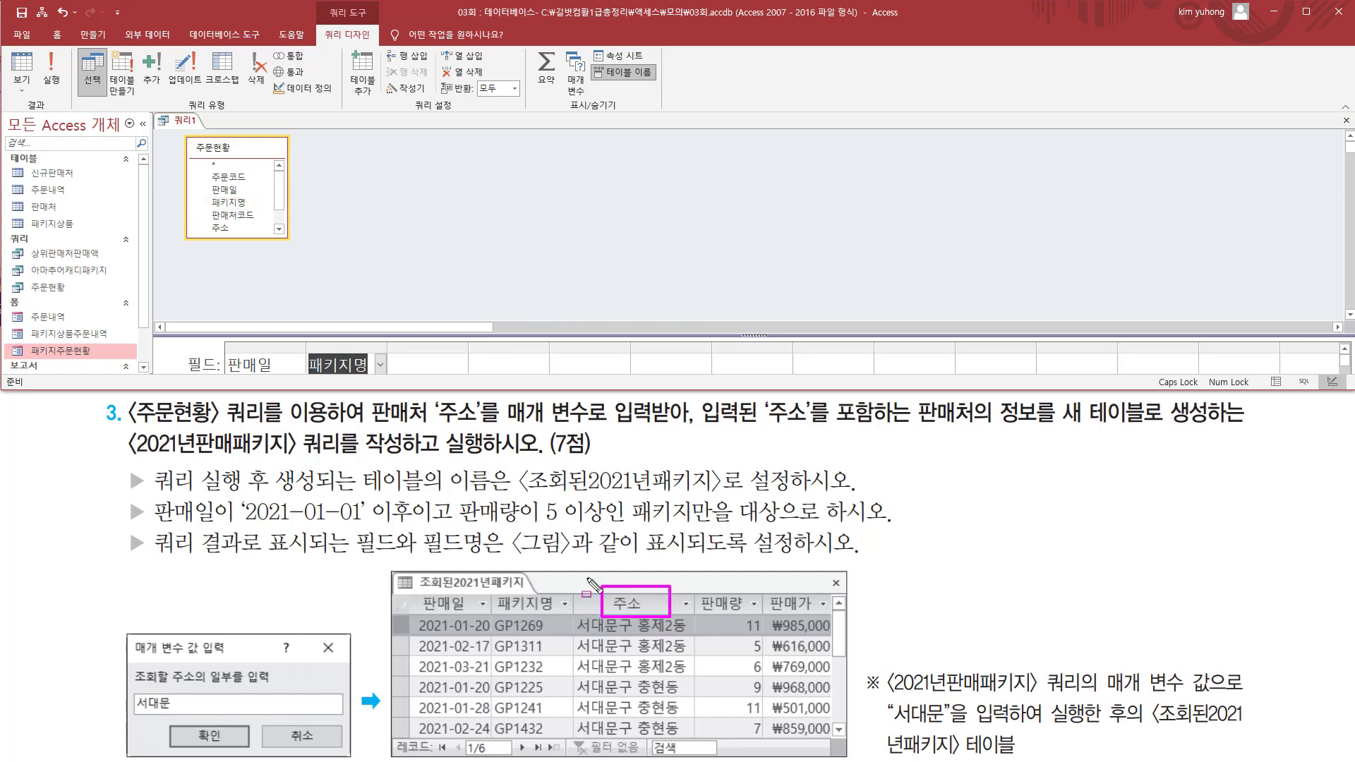
key("Escape")
double_click(237, 229)
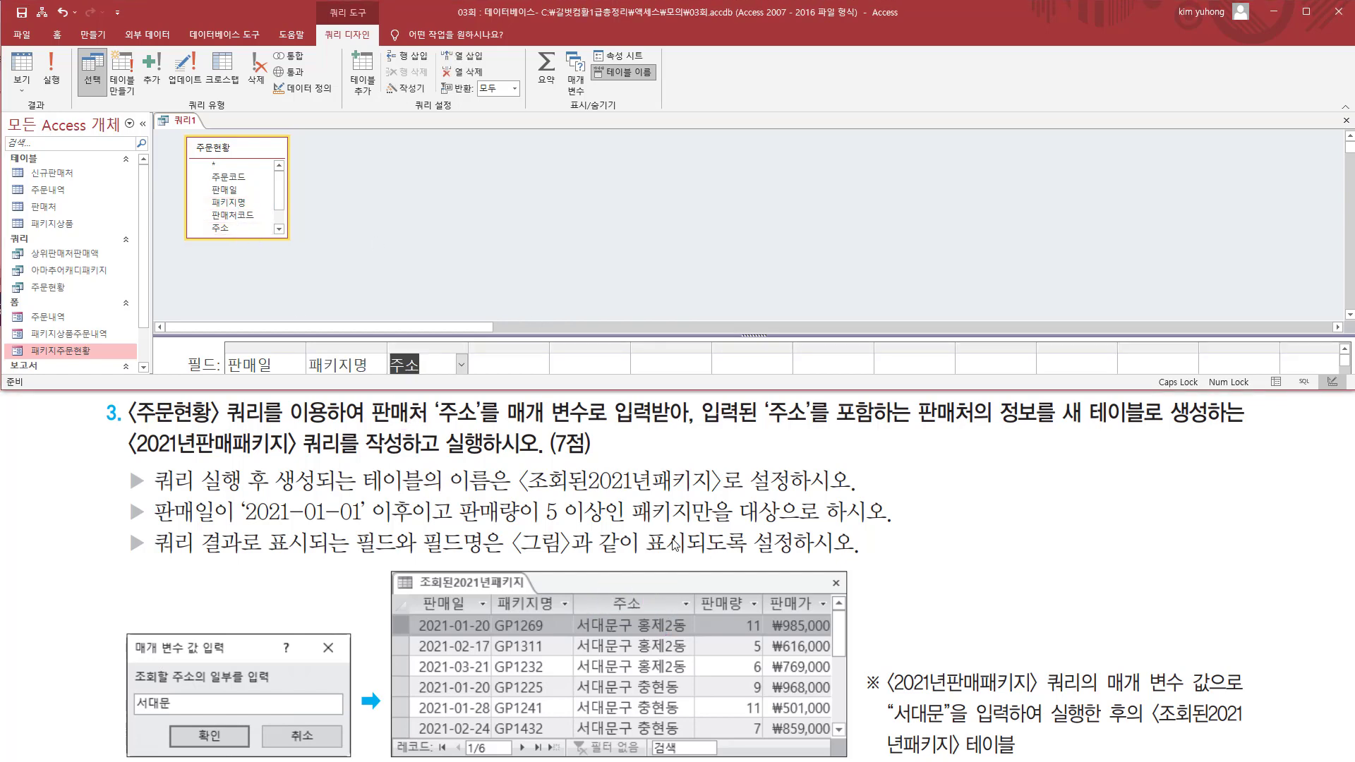
Add the 판매량 and 판매가 fields from 주문현황 as the last two columns of the design grid.
mouse_move(707, 612)
left_mouse_down()
mouse_move(843, 631)
mouse_move(829, 643)
left_mouse_up()
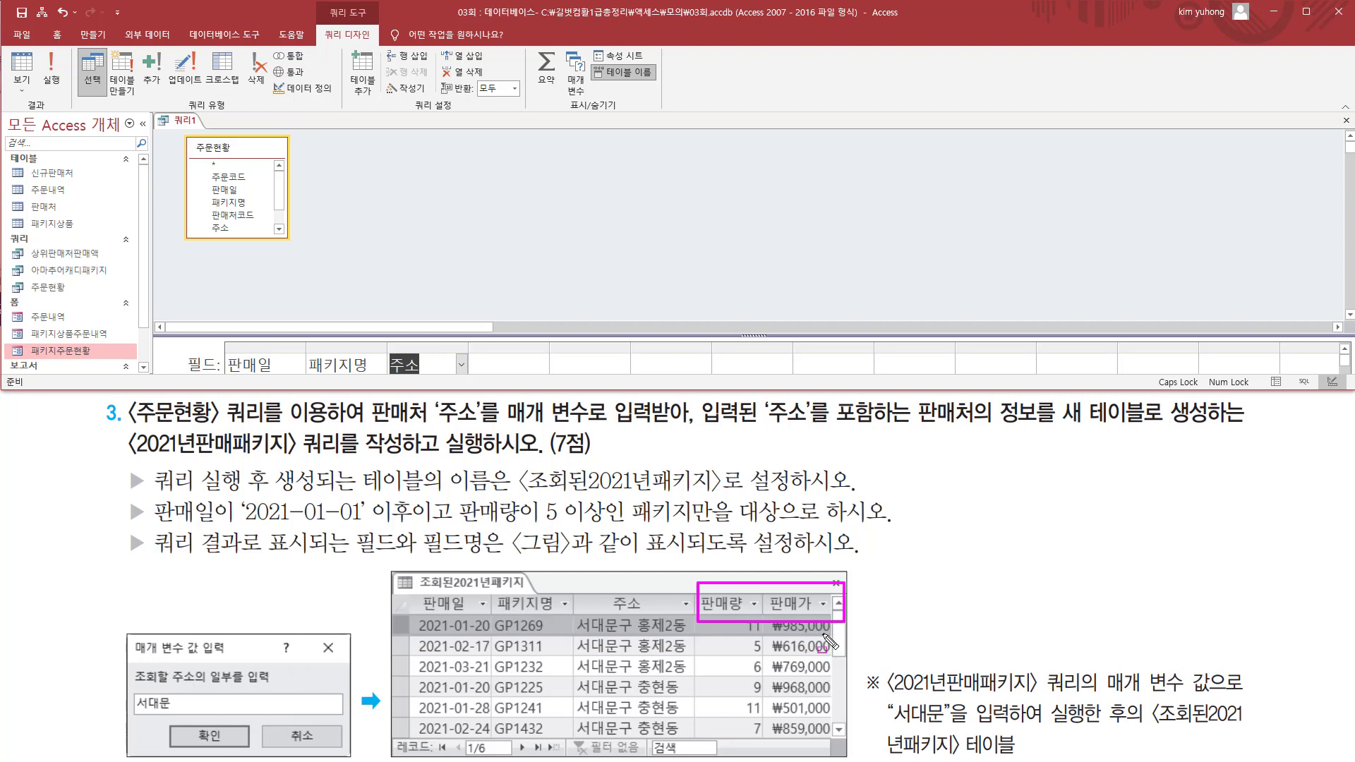
key("Escape")
scroll(280, 213, "down", 1)
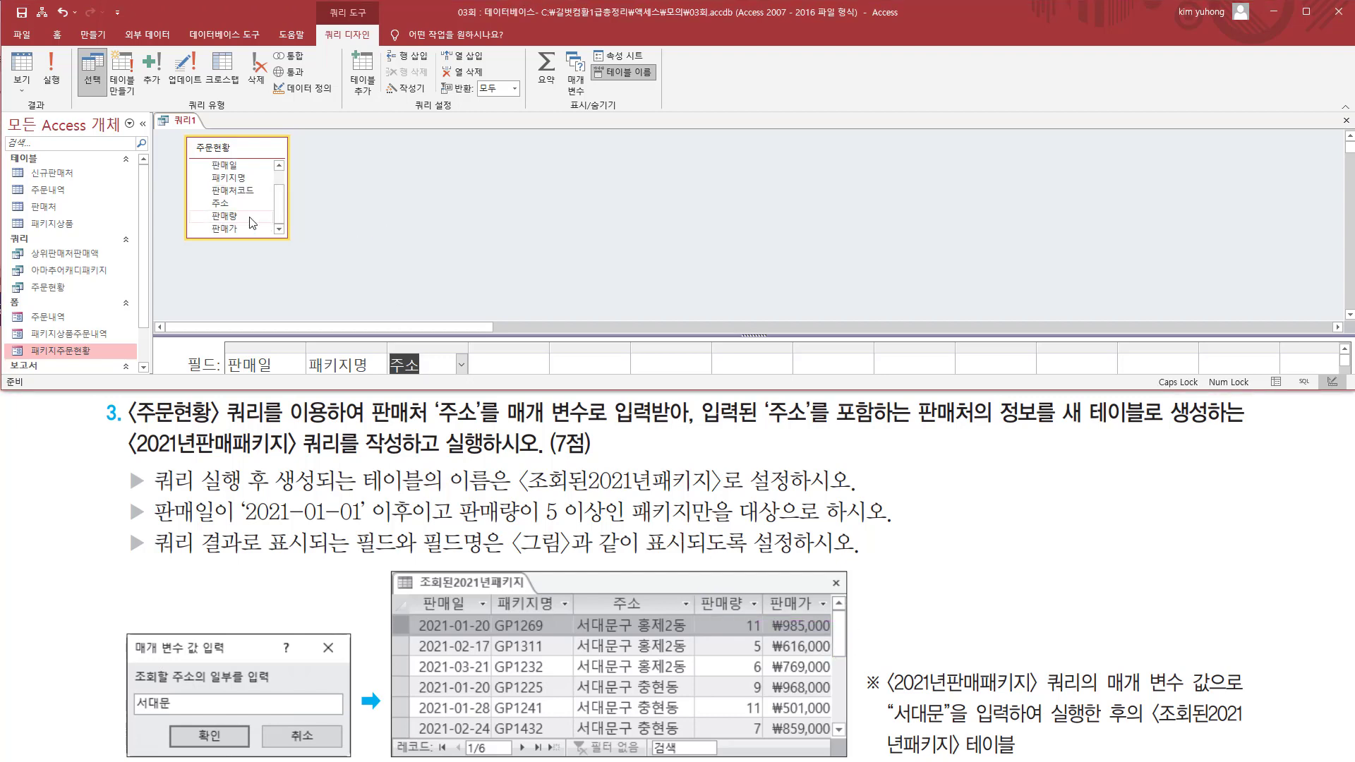
double_click(243, 216)
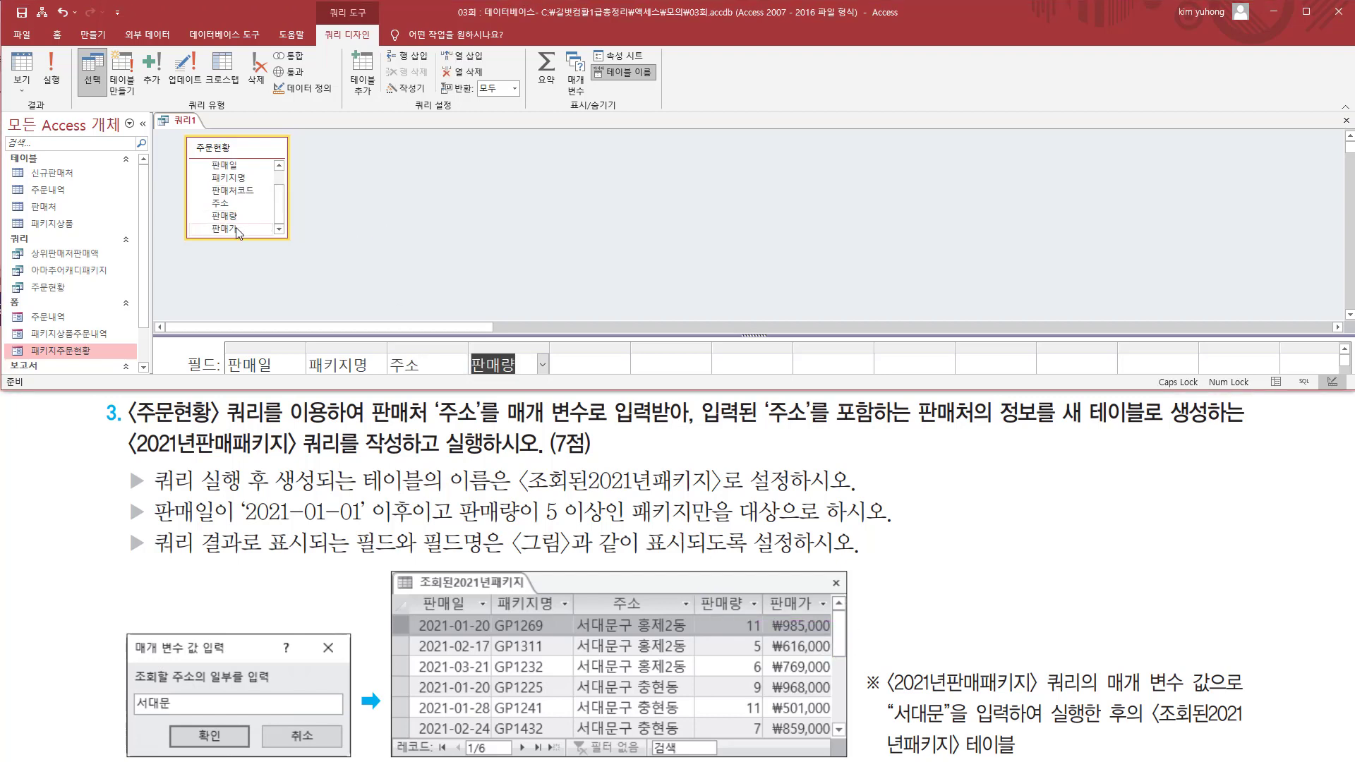
double_click(235, 229)
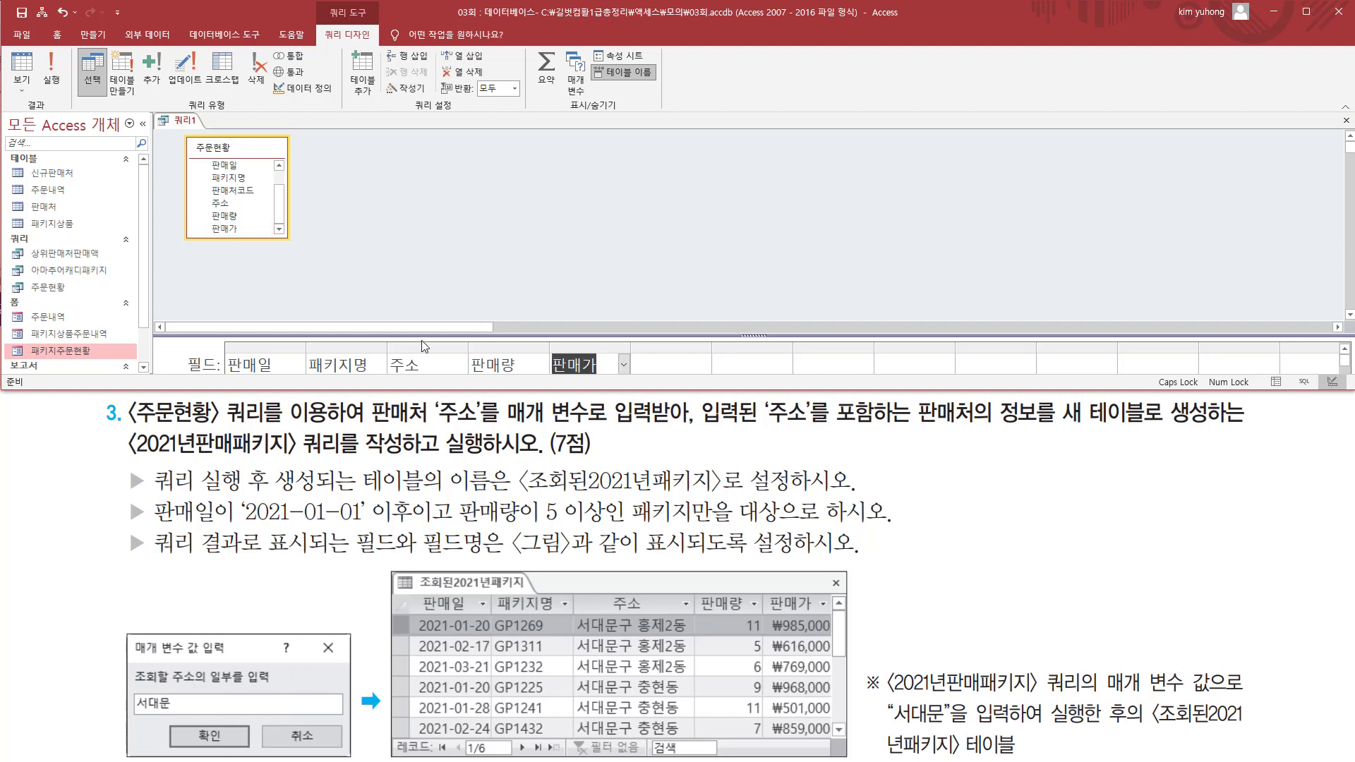
Enlarge the design grid area to show its criteria row and compare the added fields with the sample figure.
left_click_drag(418, 332, 427, 245)
mouse_move(414, 580)
left_mouse_down()
mouse_move(441, 635)
mouse_move(833, 628)
left_mouse_up()
mouse_move(201, 243)
left_mouse_down()
mouse_move(294, 303)
mouse_move(630, 309)
left_mouse_up()
key("e")
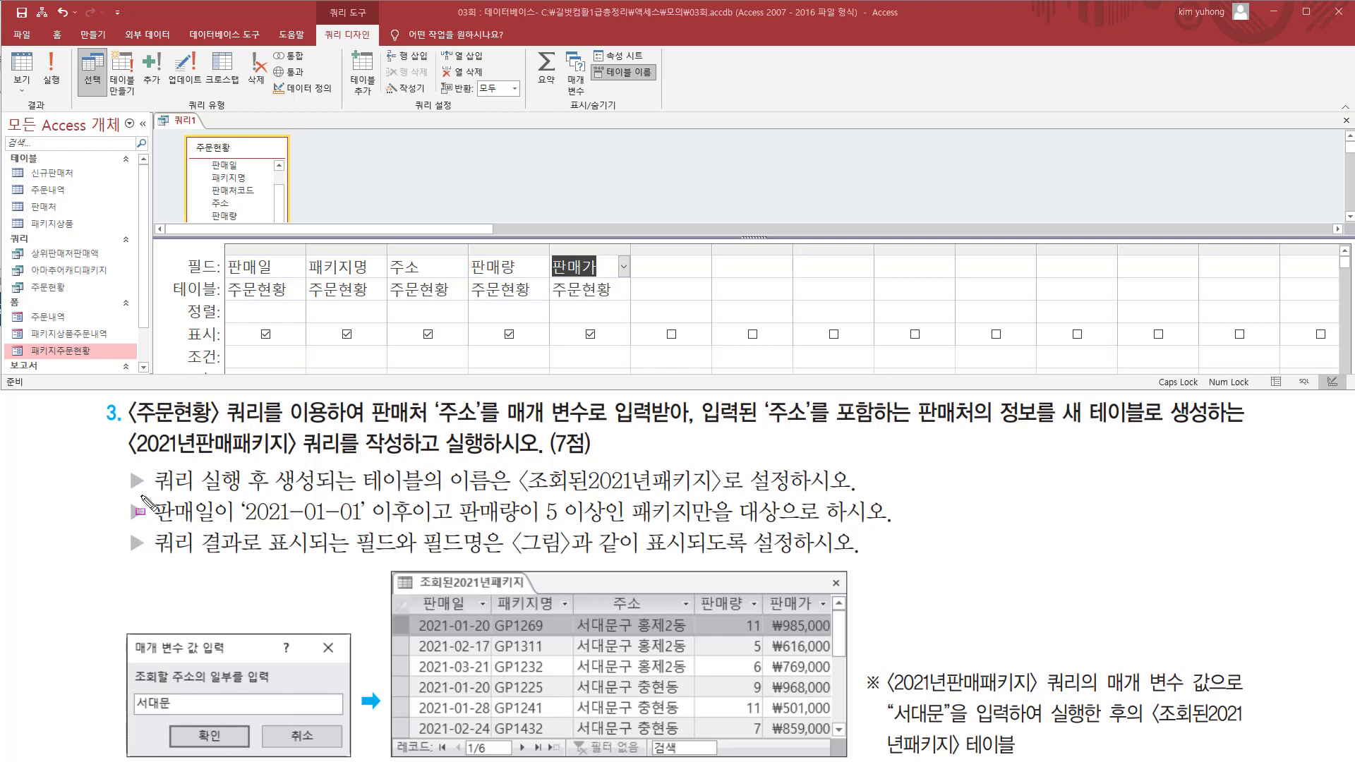
Widen the 판매일 column and set its criterion to >=#2021-01-01#.
mouse_move(146, 494)
left_mouse_down()
mouse_move(201, 525)
mouse_move(603, 524)
left_mouse_up()
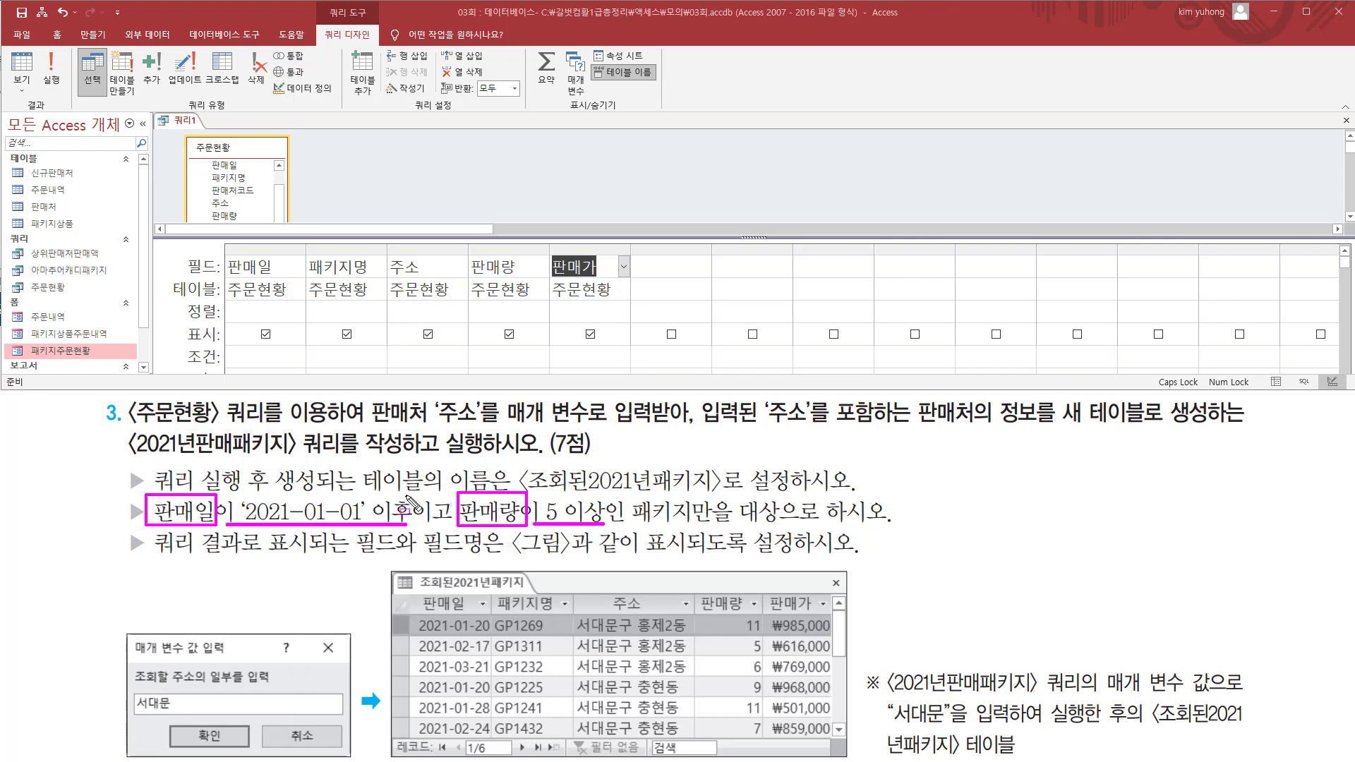
left_click_drag(409, 491, 450, 523)
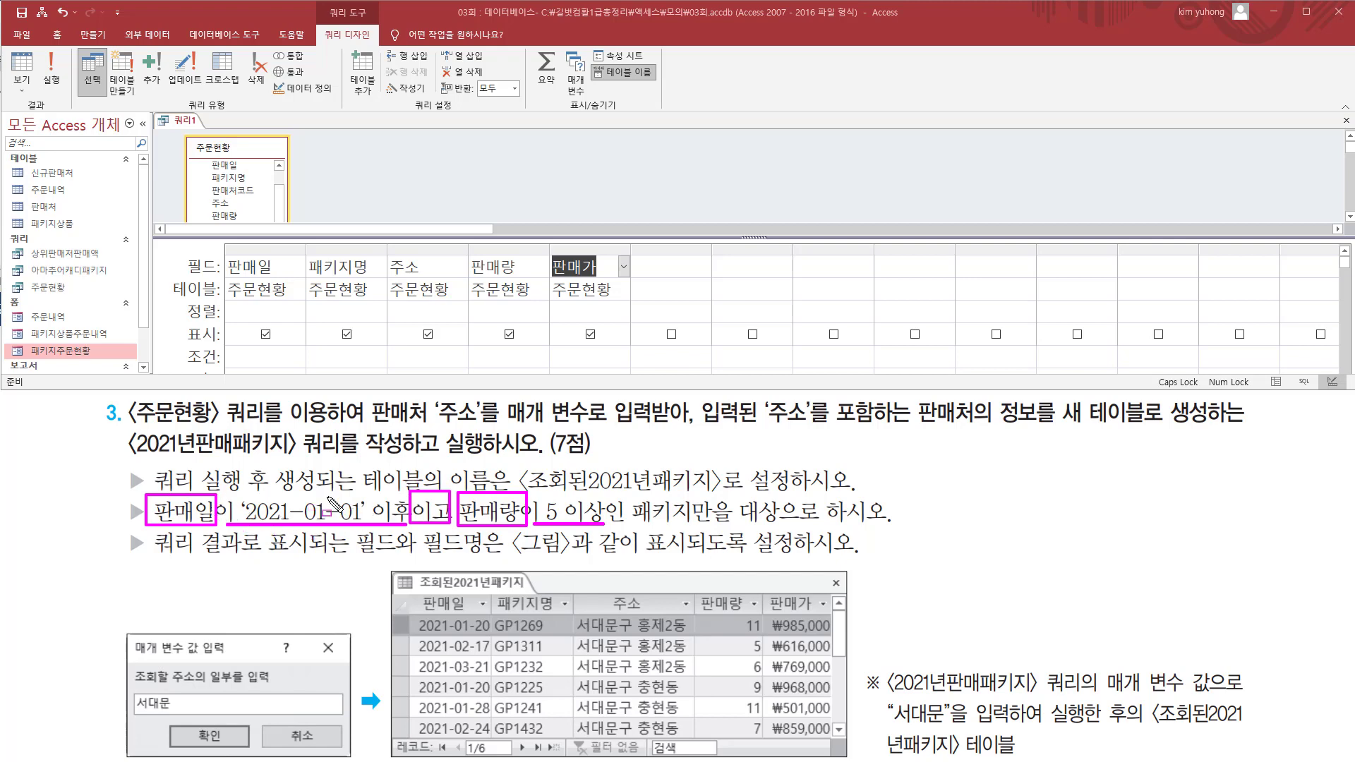
key("Escape")
left_click(307, 247)
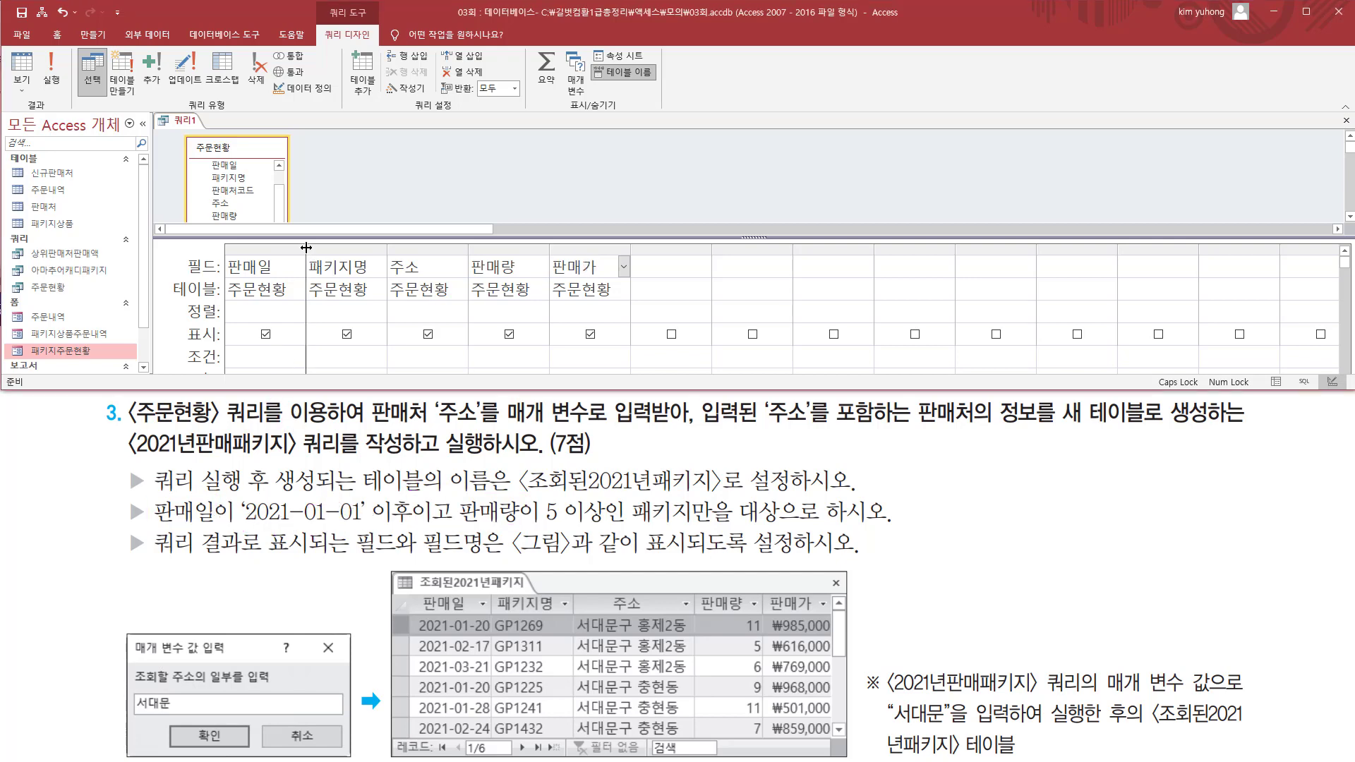
left_click_drag(306, 247, 367, 247)
left_click(343, 357)
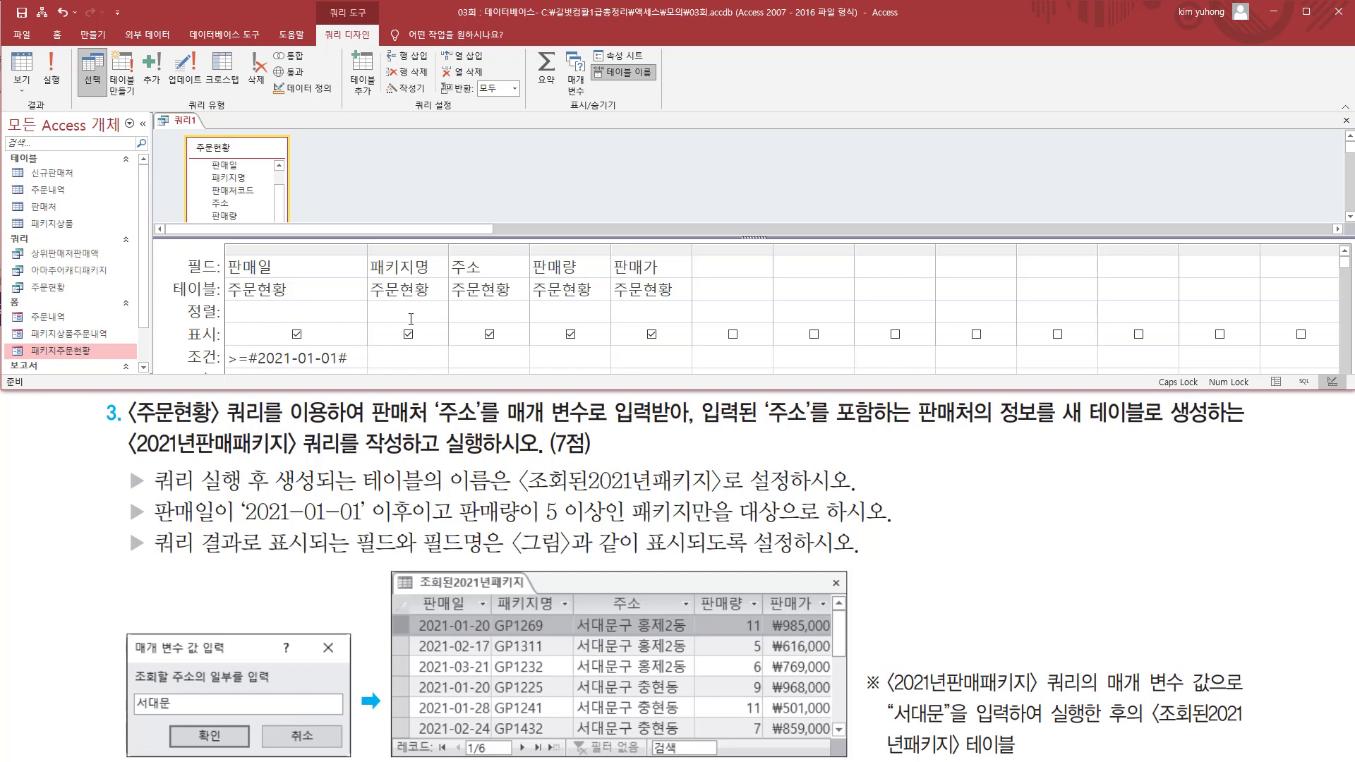
Set the 판매량 column's criterion to >=5.
mouse_move(466, 502)
left_mouse_down()
mouse_move(514, 493)
mouse_move(458, 543)
left_mouse_up()
key("Escape")
left_click_drag(529, 256, 596, 372)
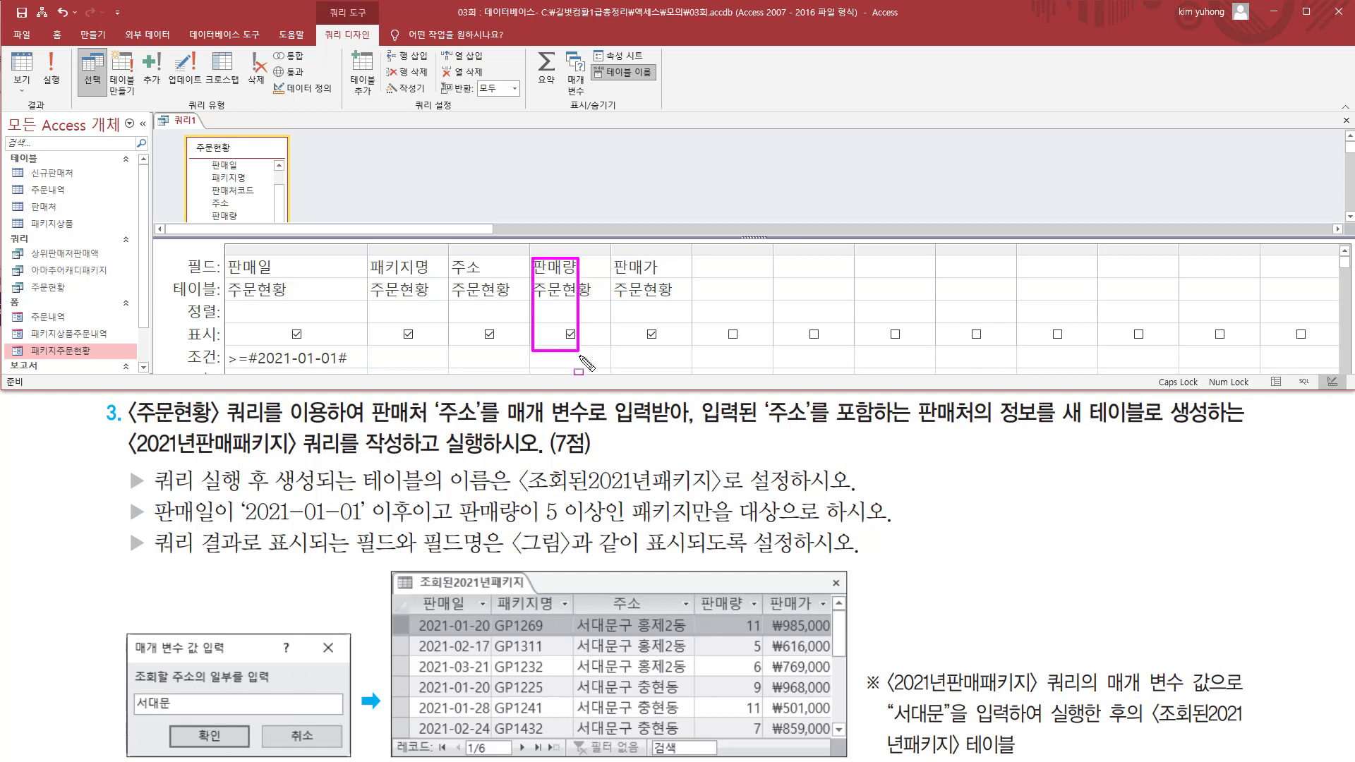
key("Escape")
left_click(573, 355)
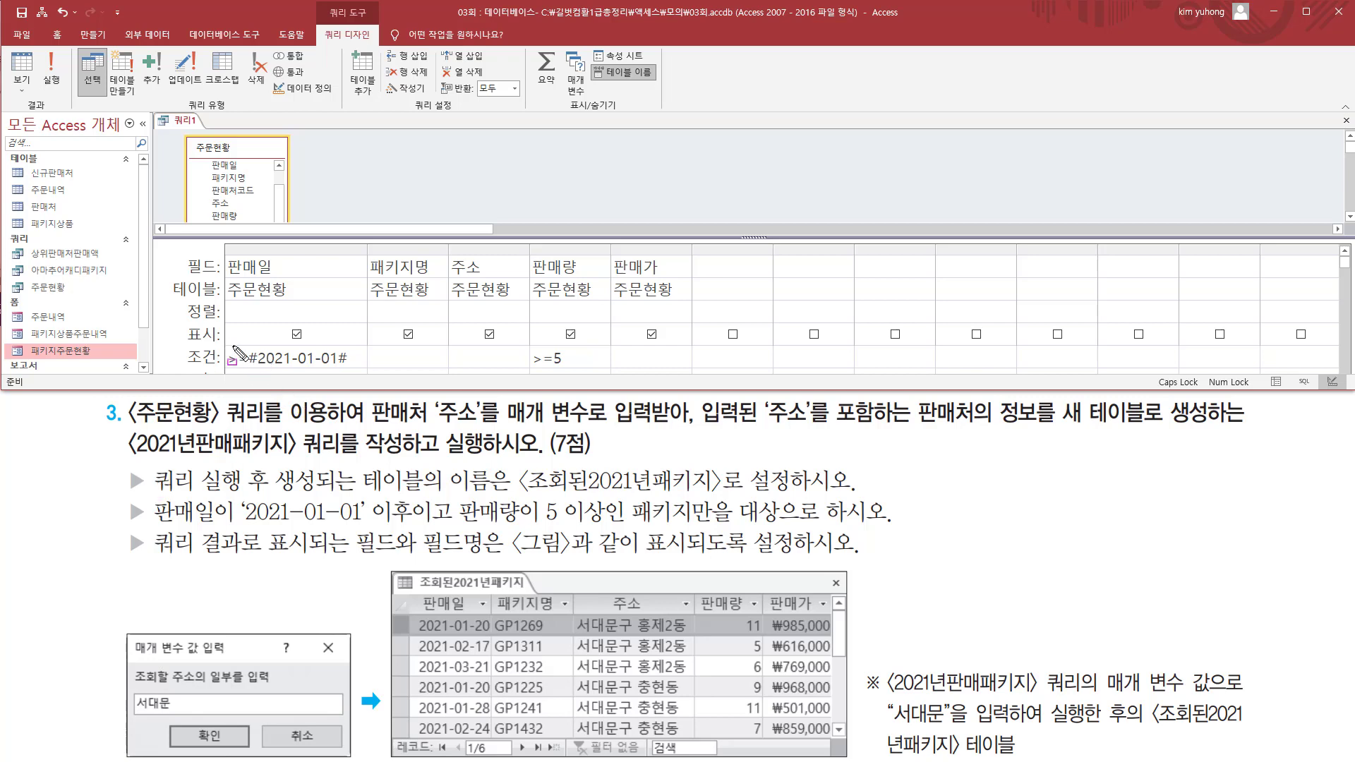
Check that the 판매일 and 판매량 criteria share one row, then run the query to view its records.
left_click_drag(228, 342, 361, 366)
left_click_drag(523, 343, 572, 363)
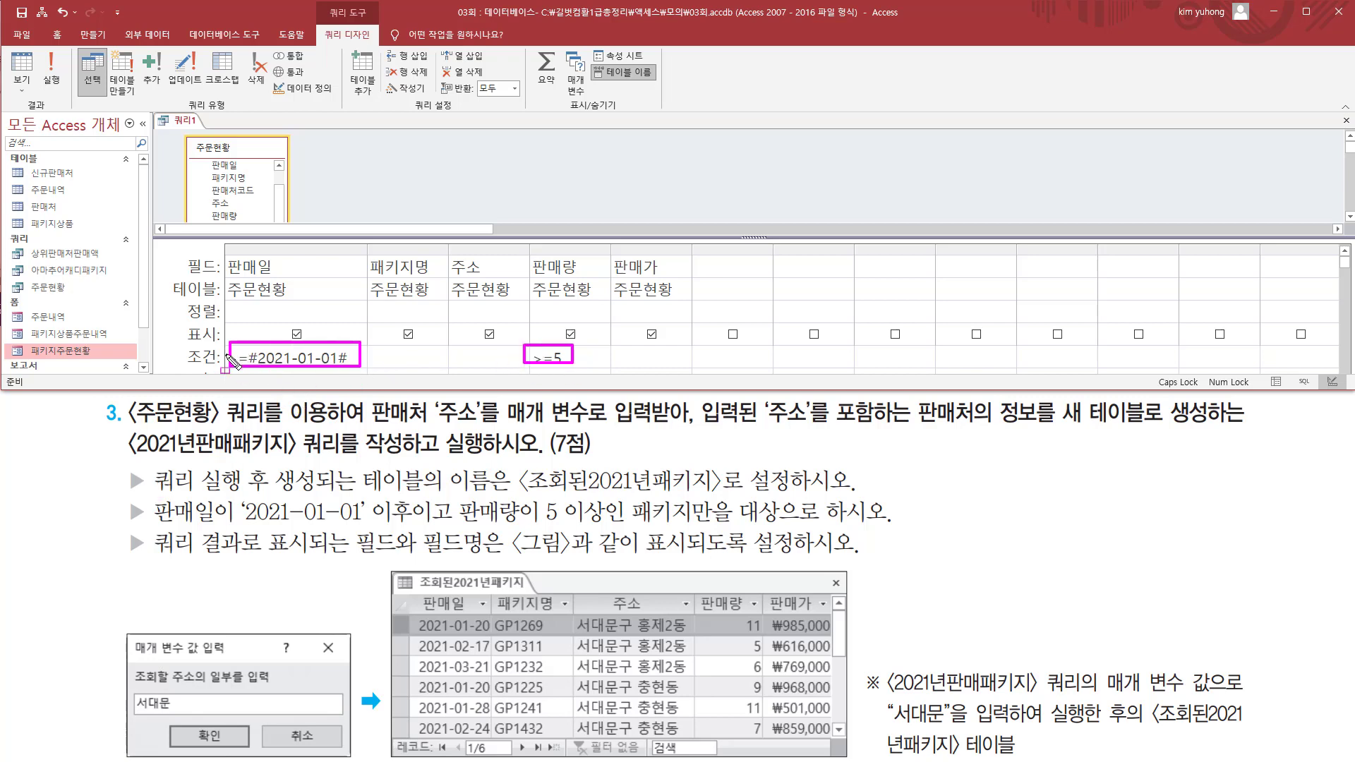
left_click_drag(220, 351, 647, 358)
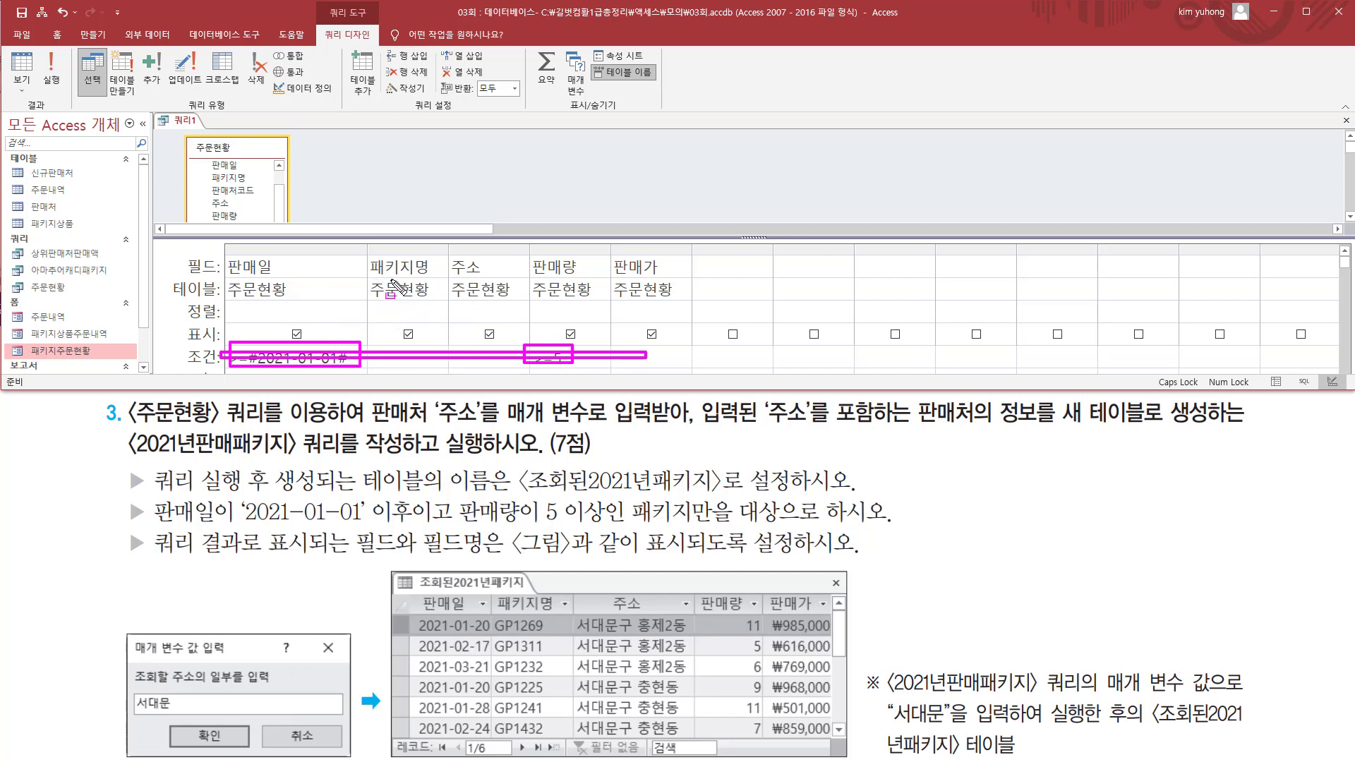
key("Escape")
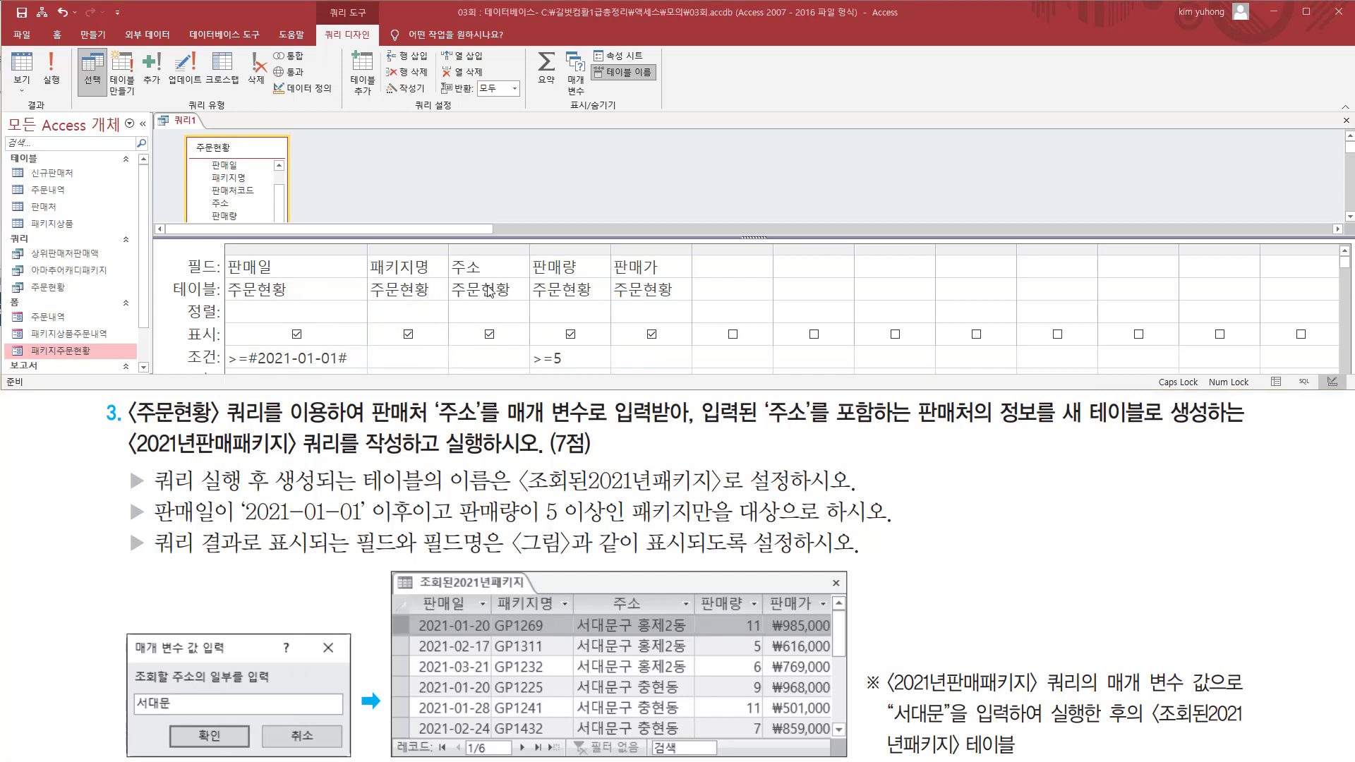
left_click(51, 65)
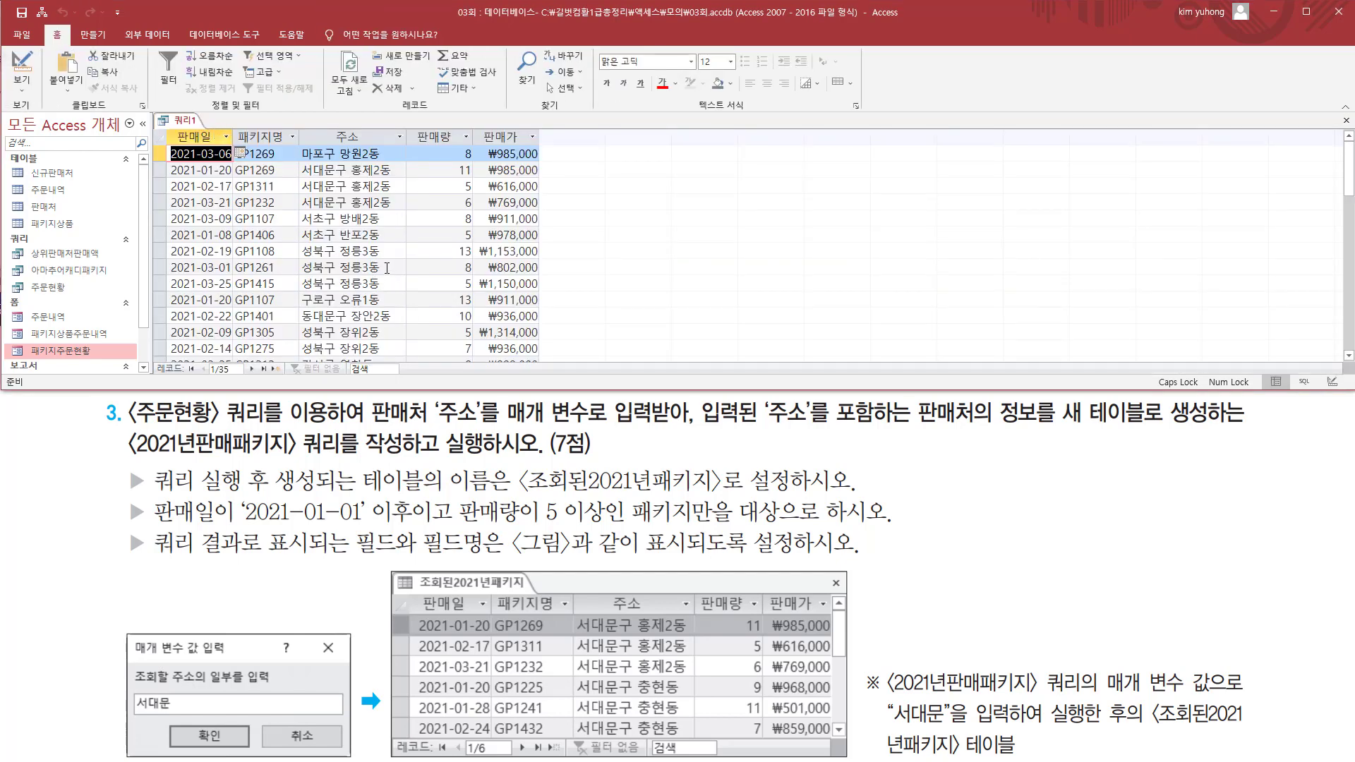
Review the 판매일, 판매량 and 주소 columns of the query records against the task's address parameter requirement and sample prompt.
mouse_move(169, 137)
left_mouse_down()
mouse_move(259, 353)
mouse_move(255, 340)
mouse_move(247, 368)
left_mouse_up()
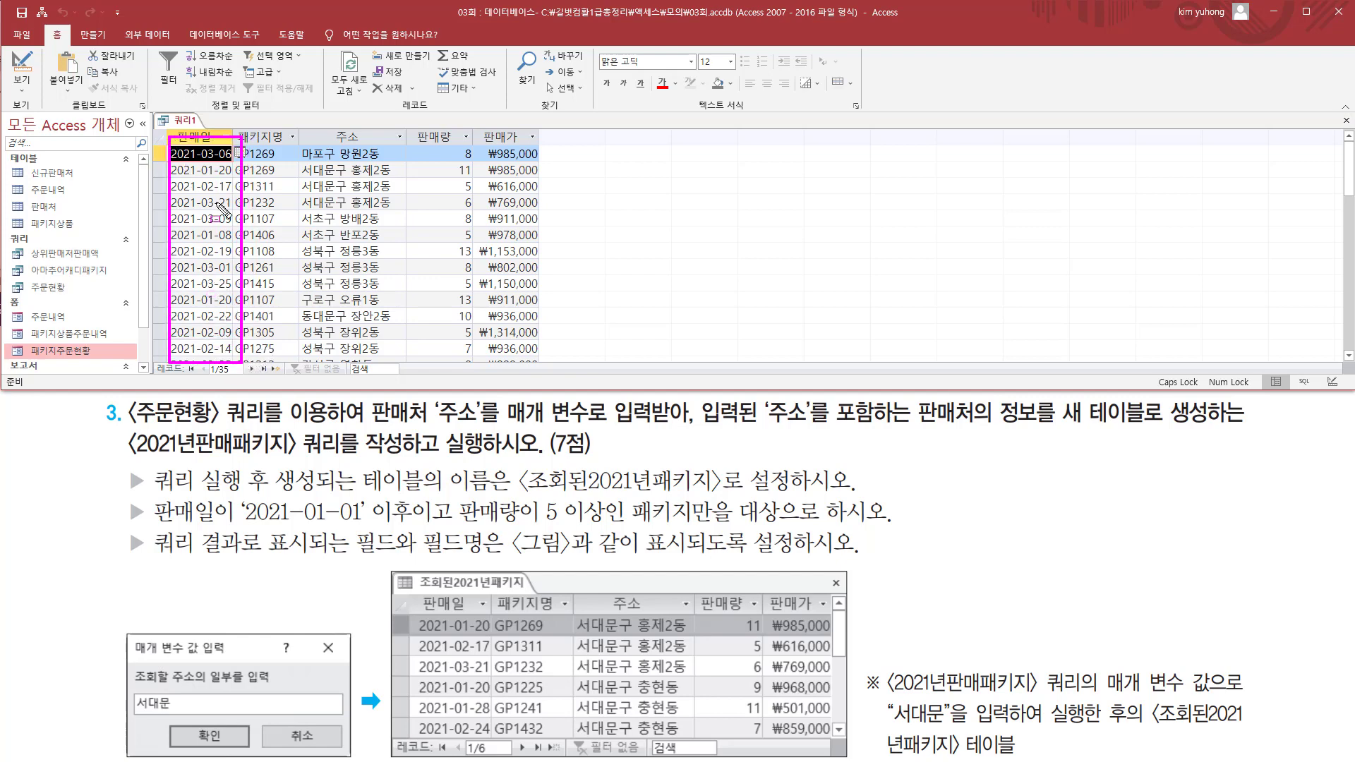
mouse_move(419, 139)
left_mouse_down()
mouse_move(419, 230)
mouse_move(474, 363)
left_mouse_up()
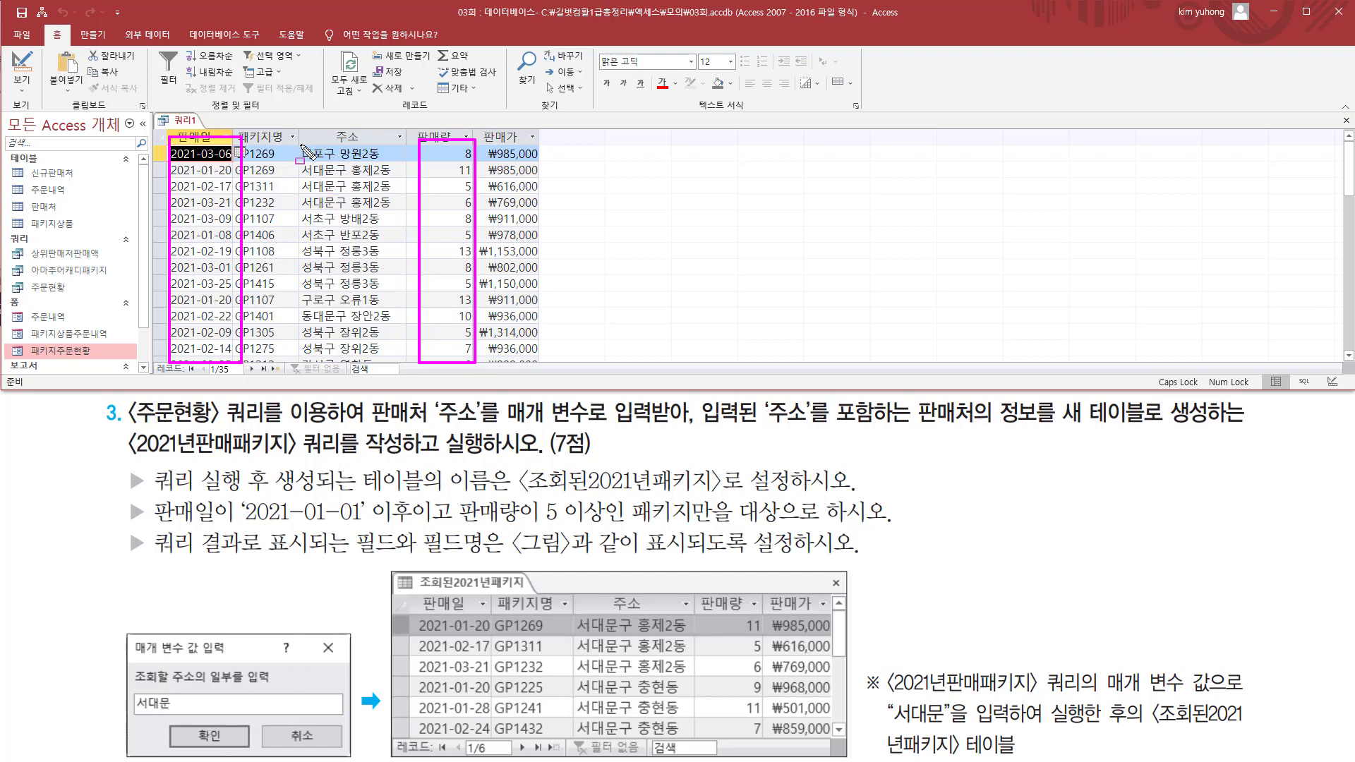
mouse_move(300, 144)
left_mouse_down()
mouse_move(366, 185)
mouse_move(415, 384)
mouse_move(404, 363)
left_mouse_up()
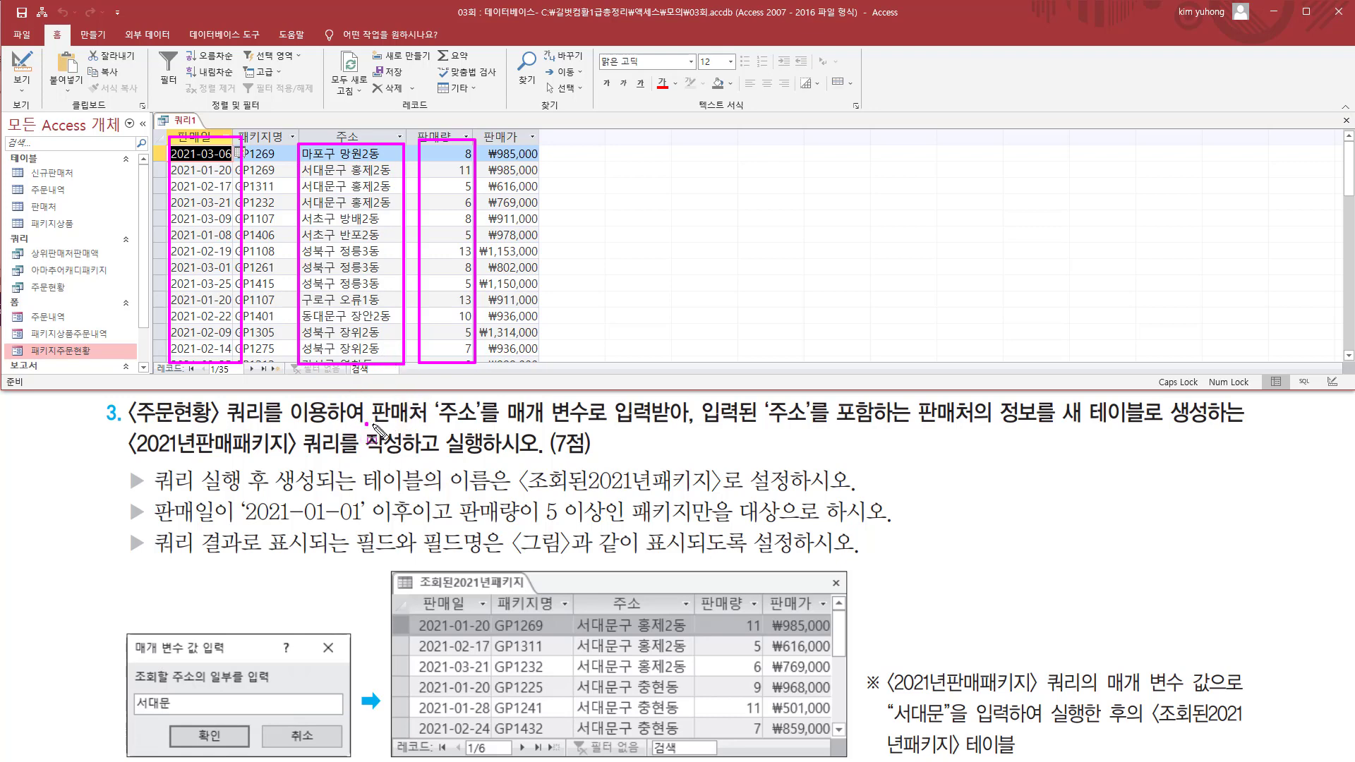
left_click_drag(366, 424, 680, 428)
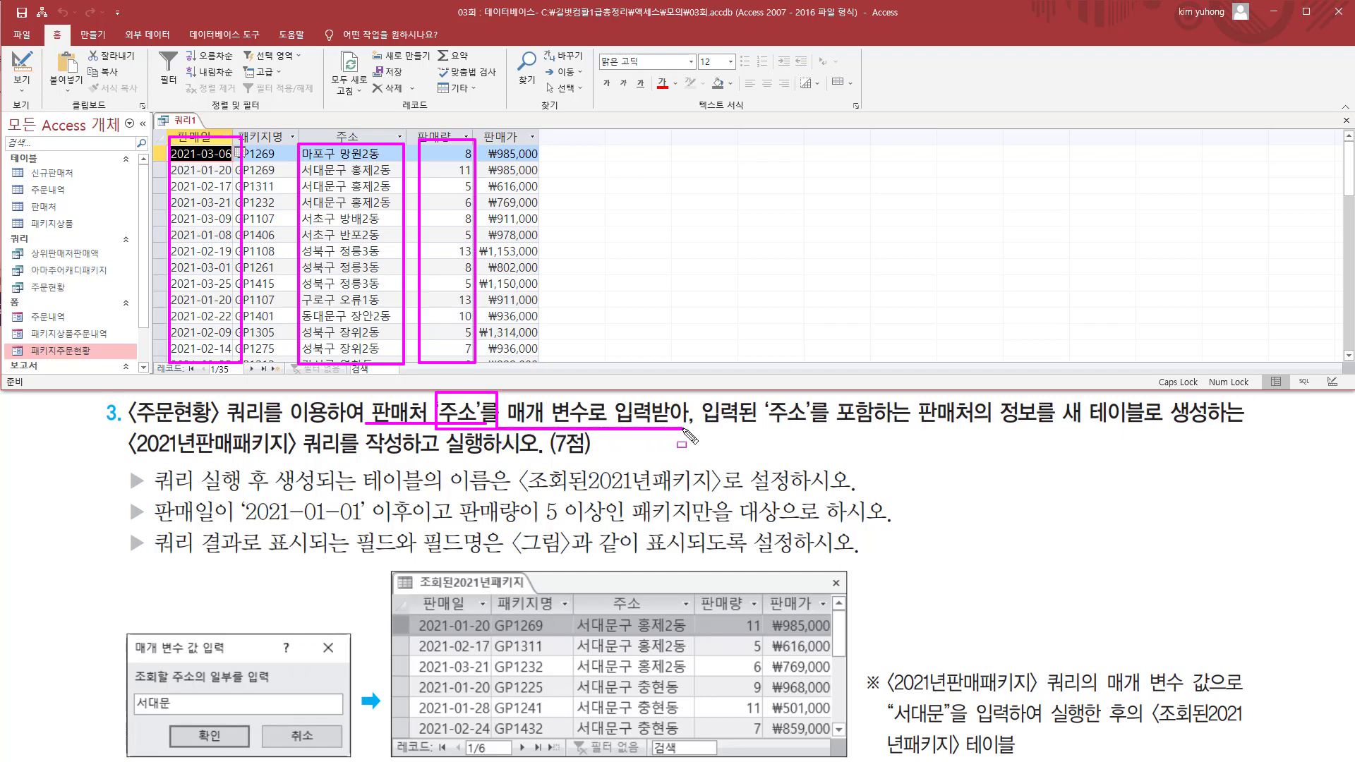
left_click_drag(765, 394, 903, 433)
left_click_drag(913, 427, 919, 426)
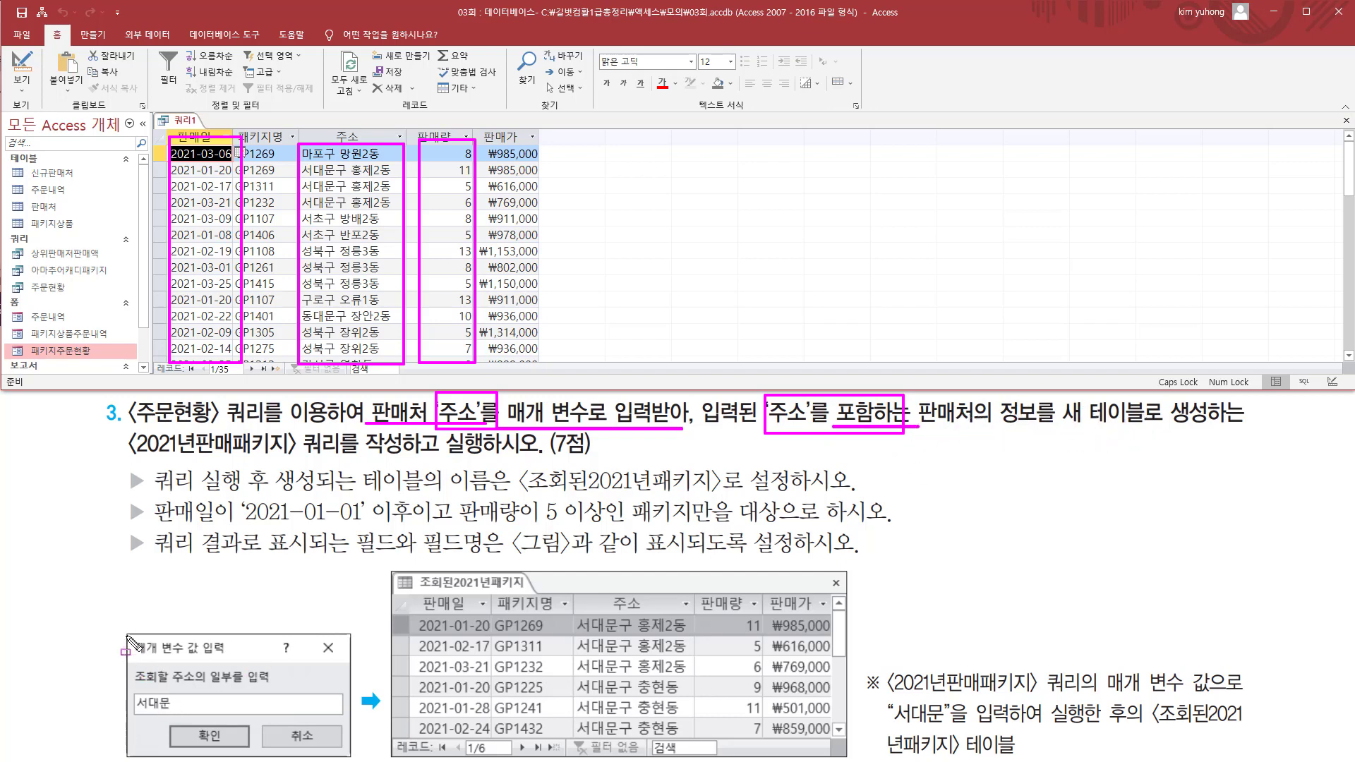
left_click_drag(127, 631, 351, 753)
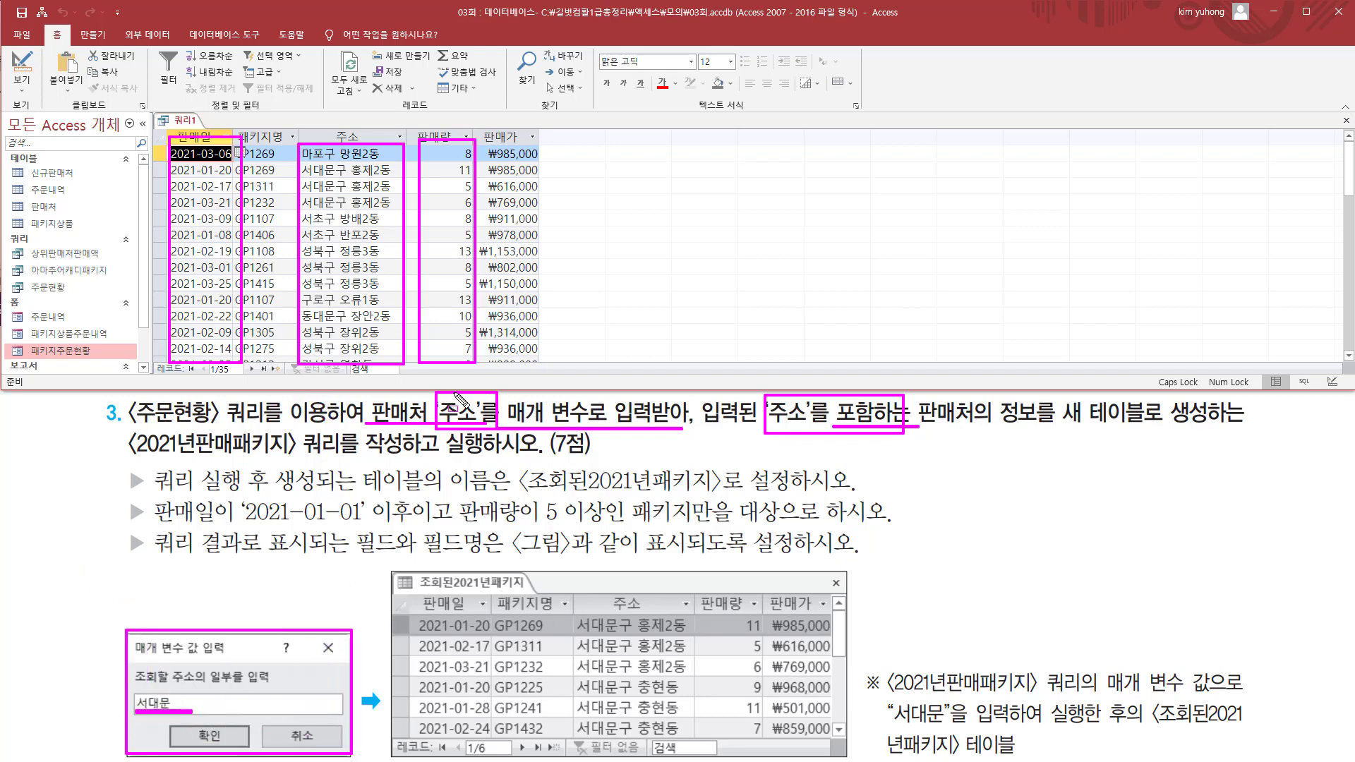
key("Escape")
Return the query to design view and widen the 주소 column in the design grid.
left_click(22, 70)
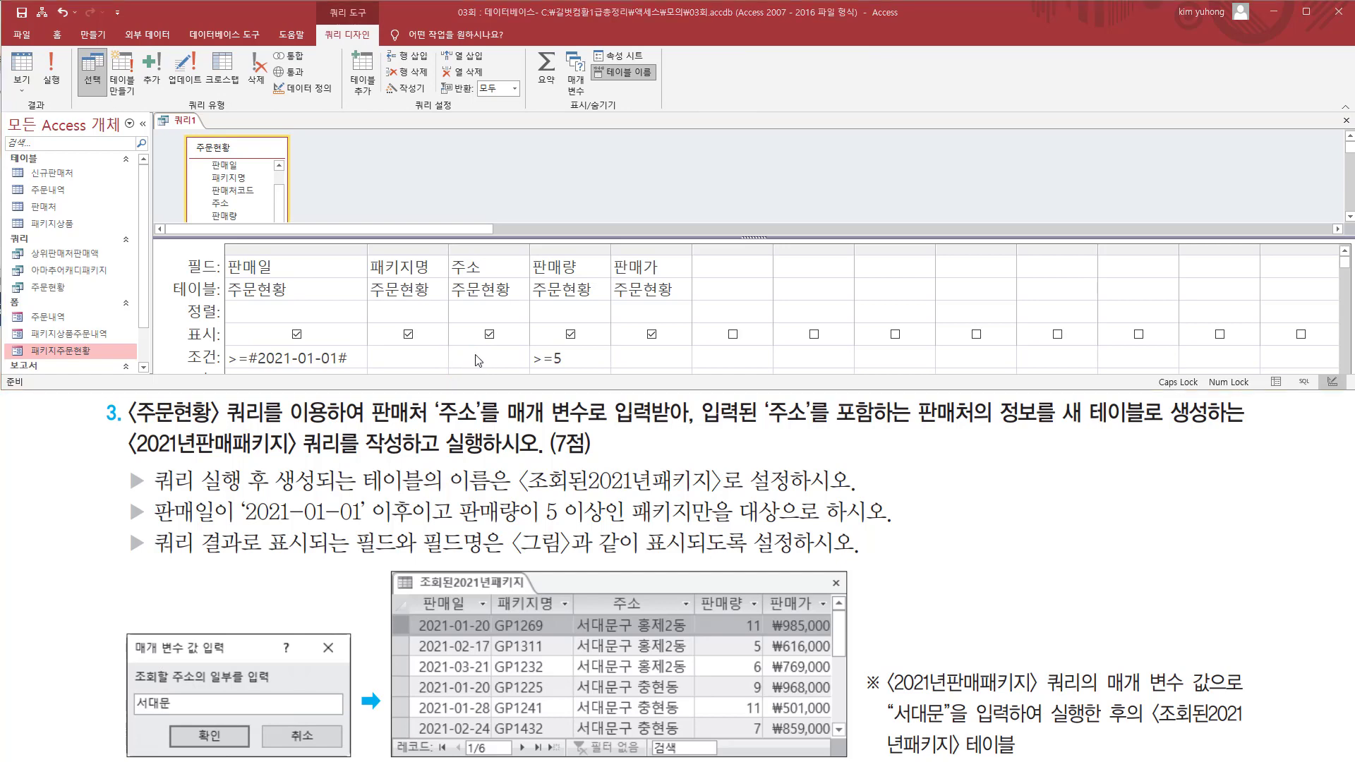
left_click(526, 249)
left_click(532, 249)
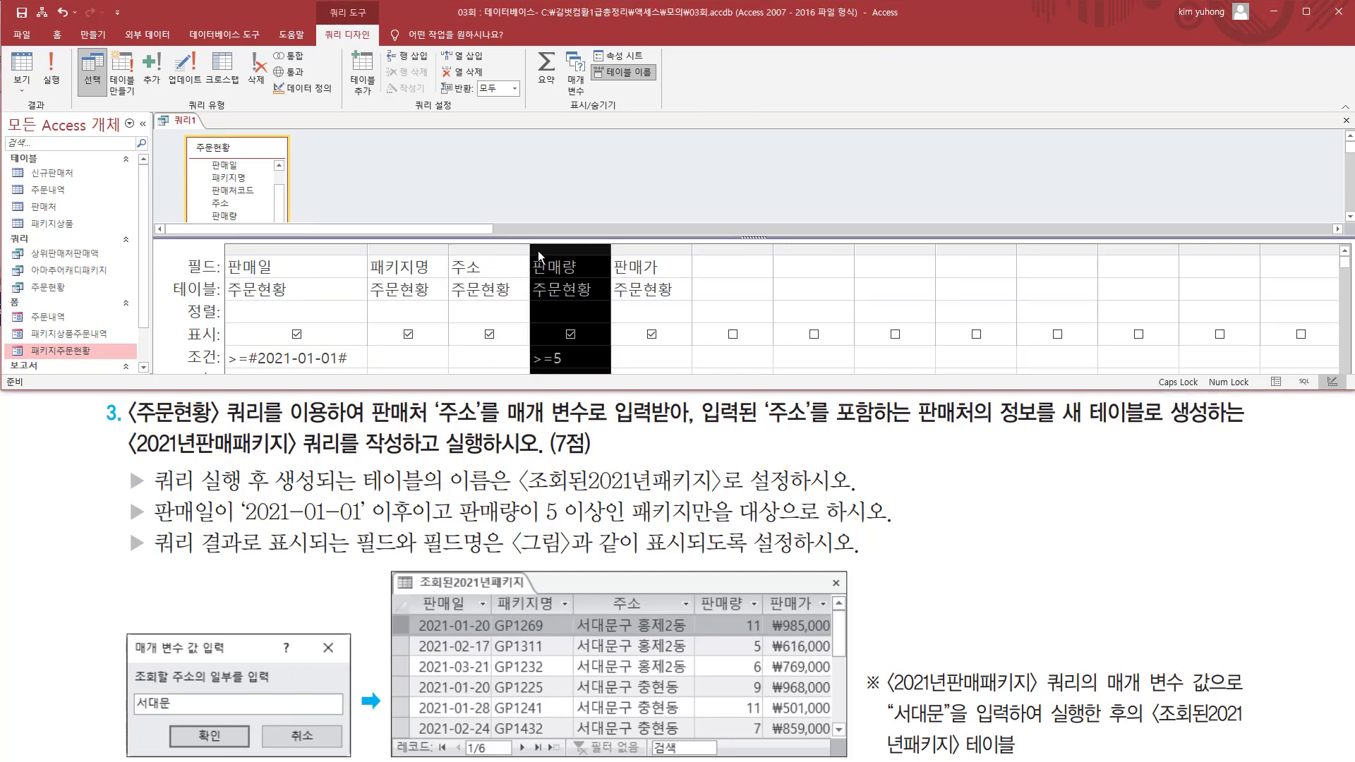
left_click_drag(528, 247, 907, 247)
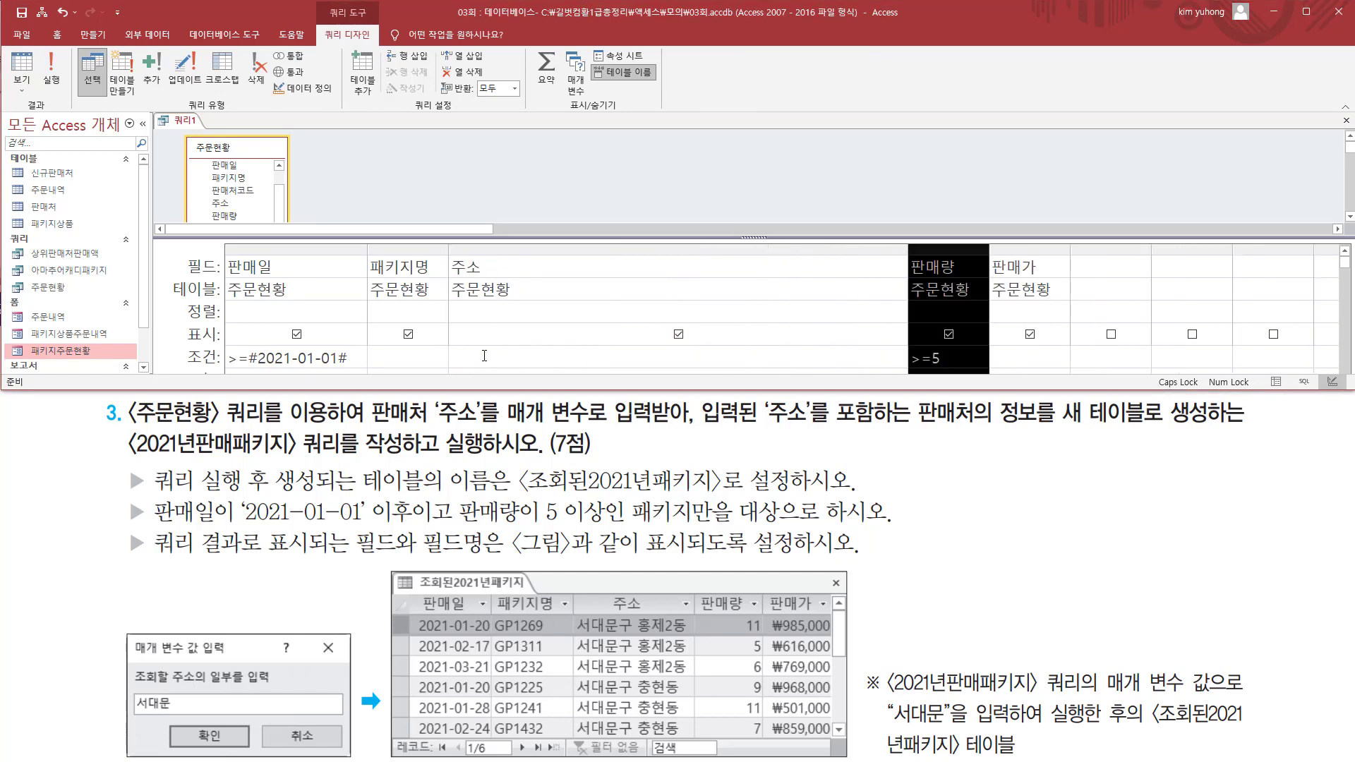
Enter the parameter prompt [조회할 주소의 일부를 입력] as the 주소 column's criterion.
left_click(548, 351)
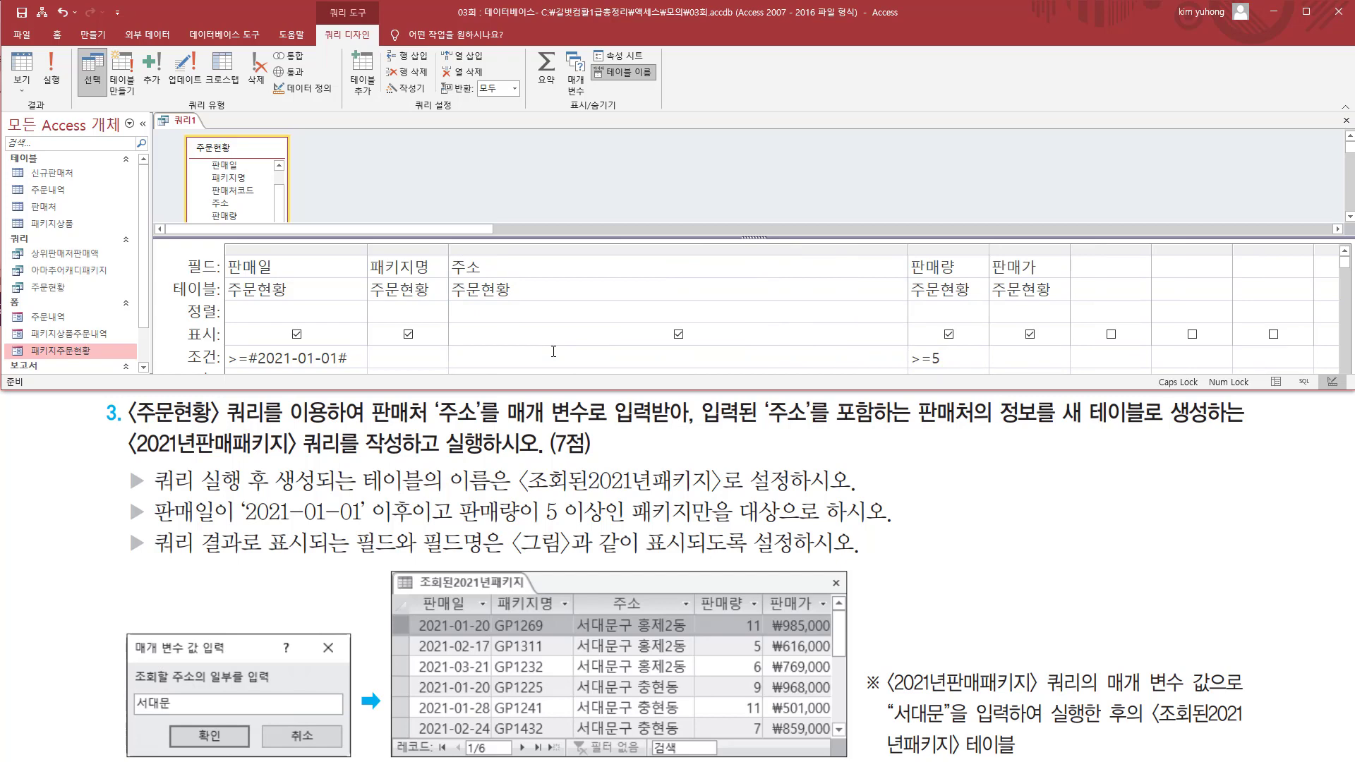
type("[조회할 주송")
type("의 일부를")
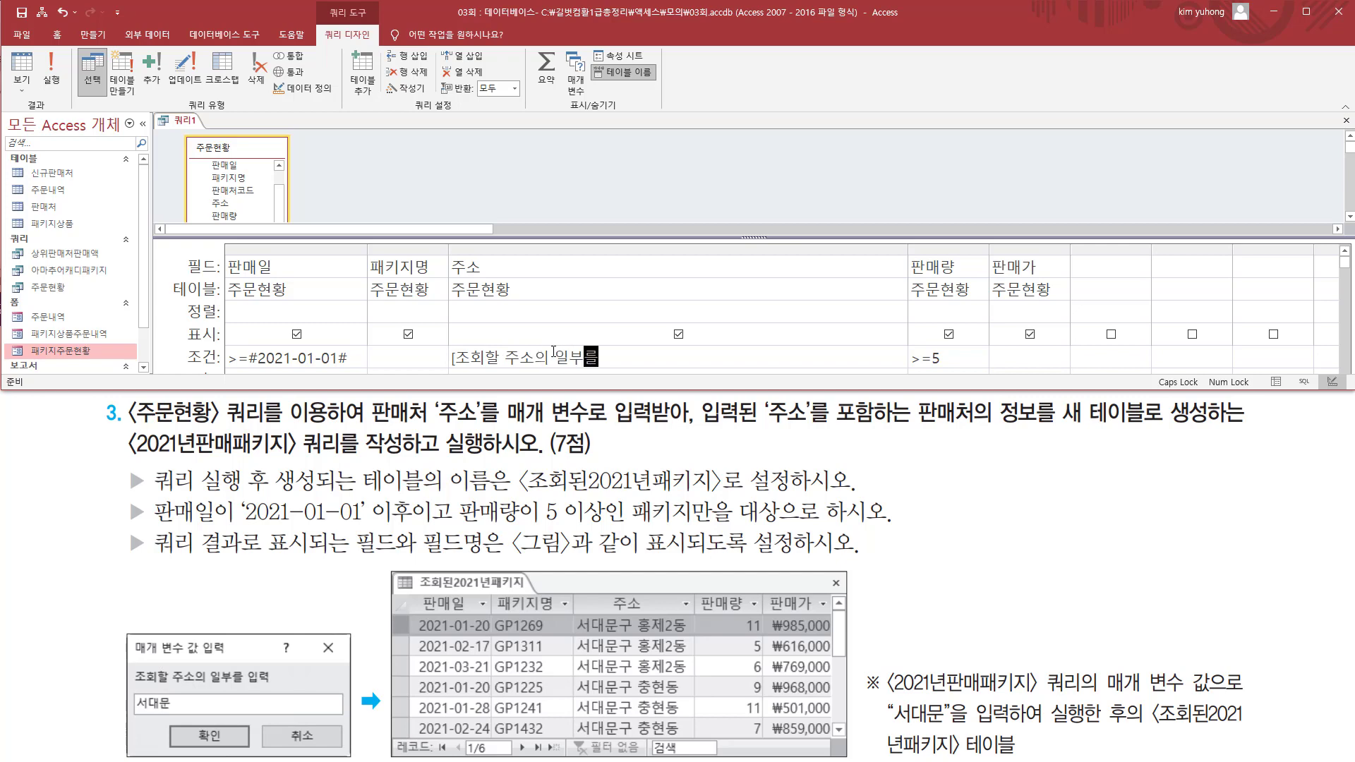
type(" 입ㄹ")
left_click_drag(676, 357, 232, 358)
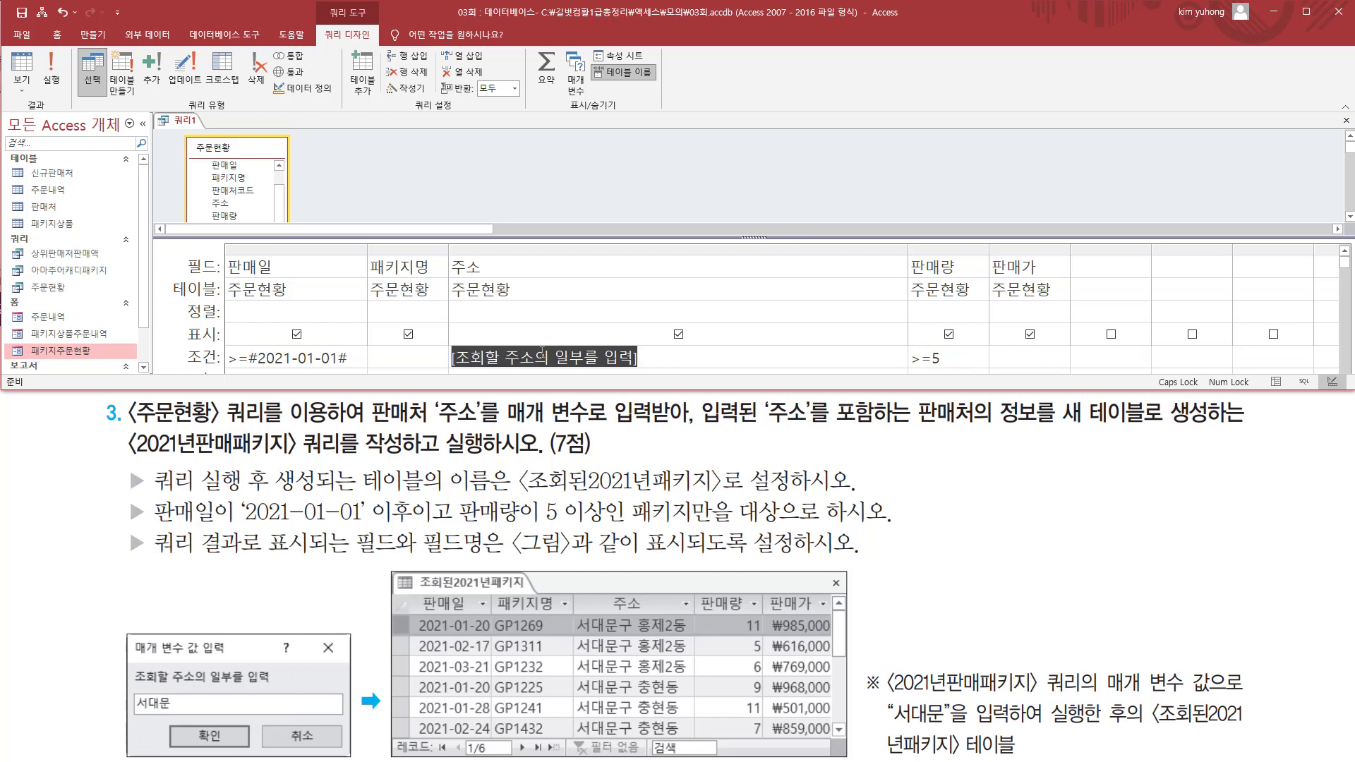
Prefix the 주소 column's parameter criterion with LIKE "*" & for partial address matching.
left_click_drag(446, 365, 647, 364)
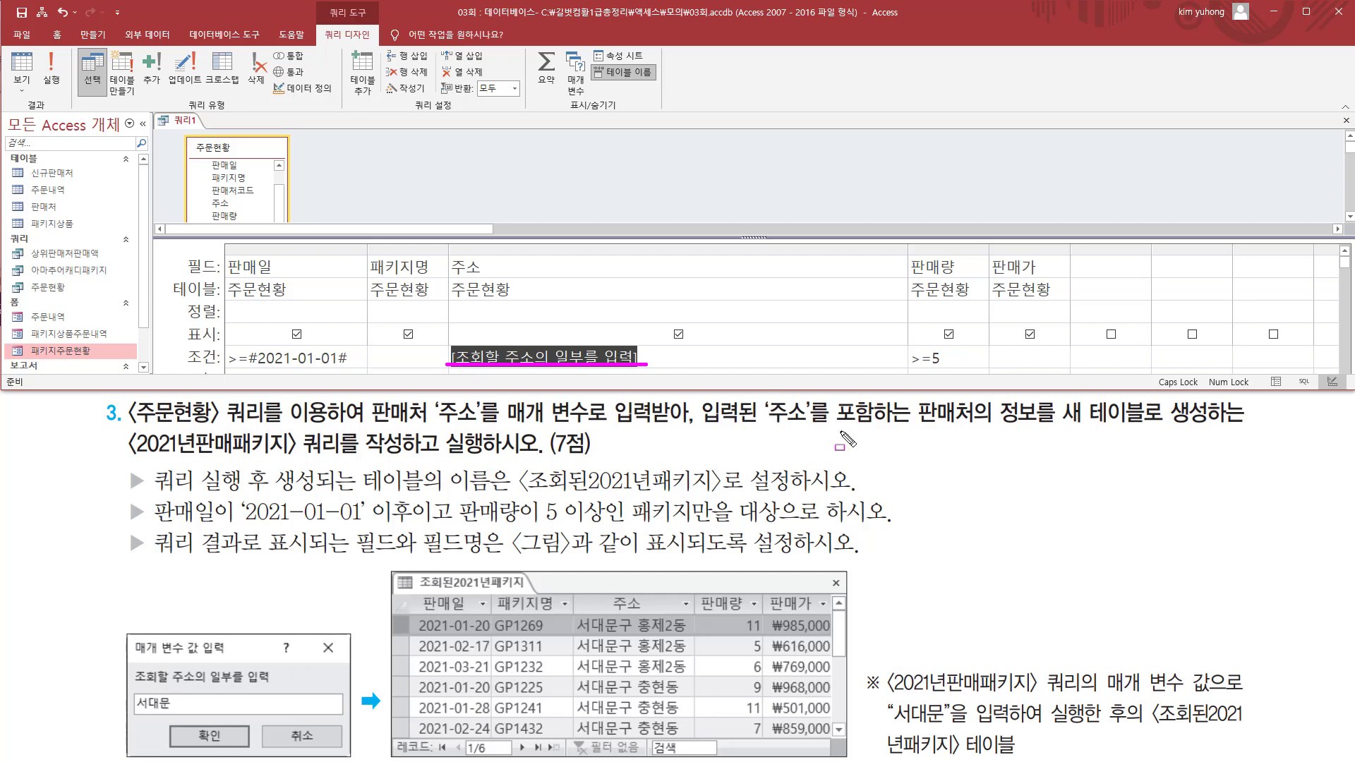
mouse_move(763, 395)
left_mouse_down()
mouse_move(806, 428)
mouse_move(911, 426)
left_mouse_up()
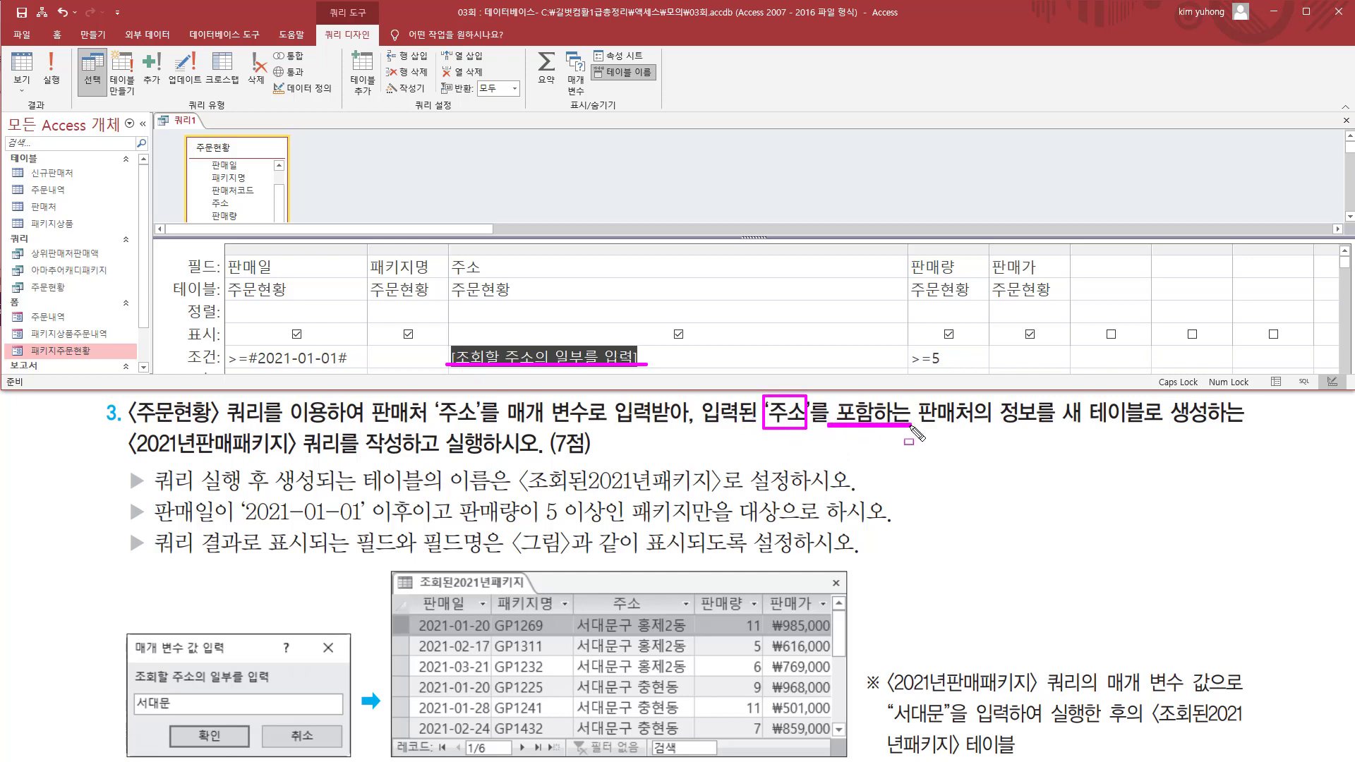
key("Escape")
left_click(500, 357)
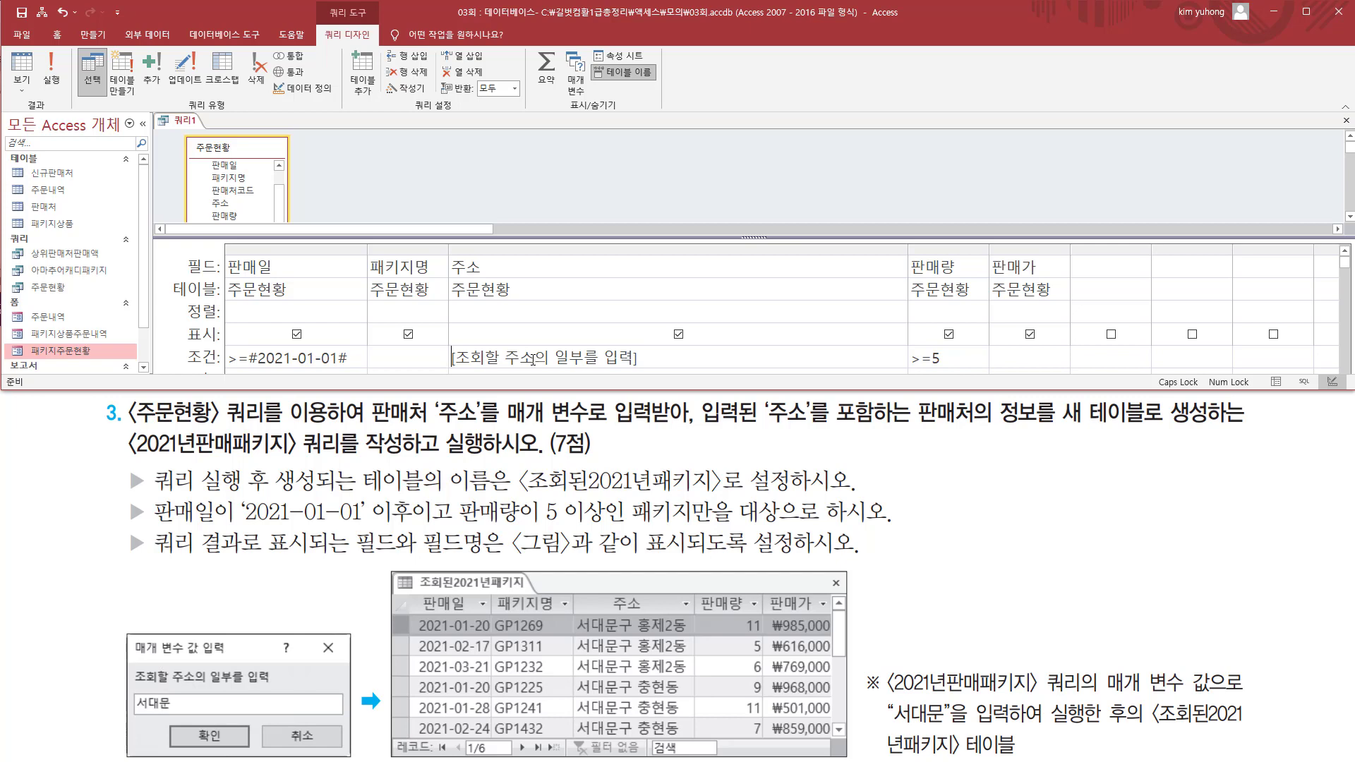
type("LK")
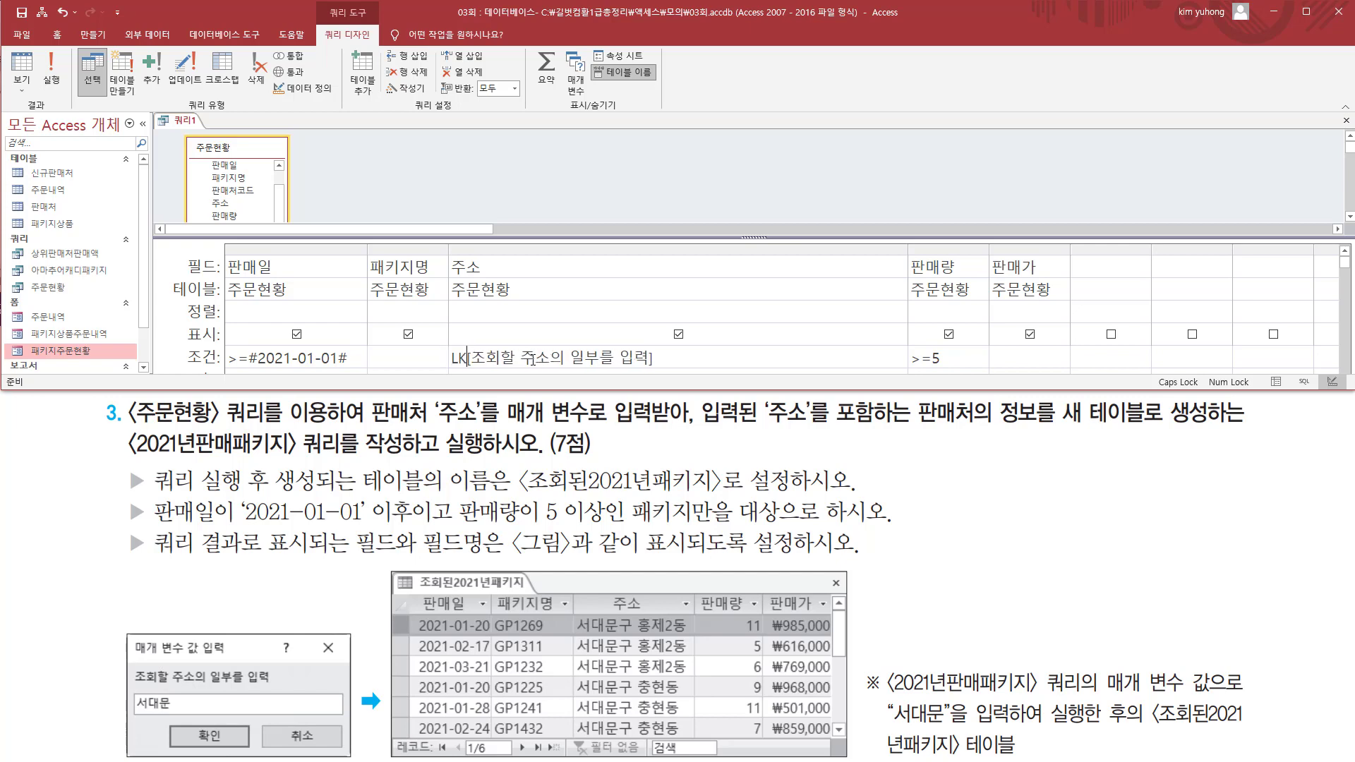
key("BackSpace")
type("IKE ")
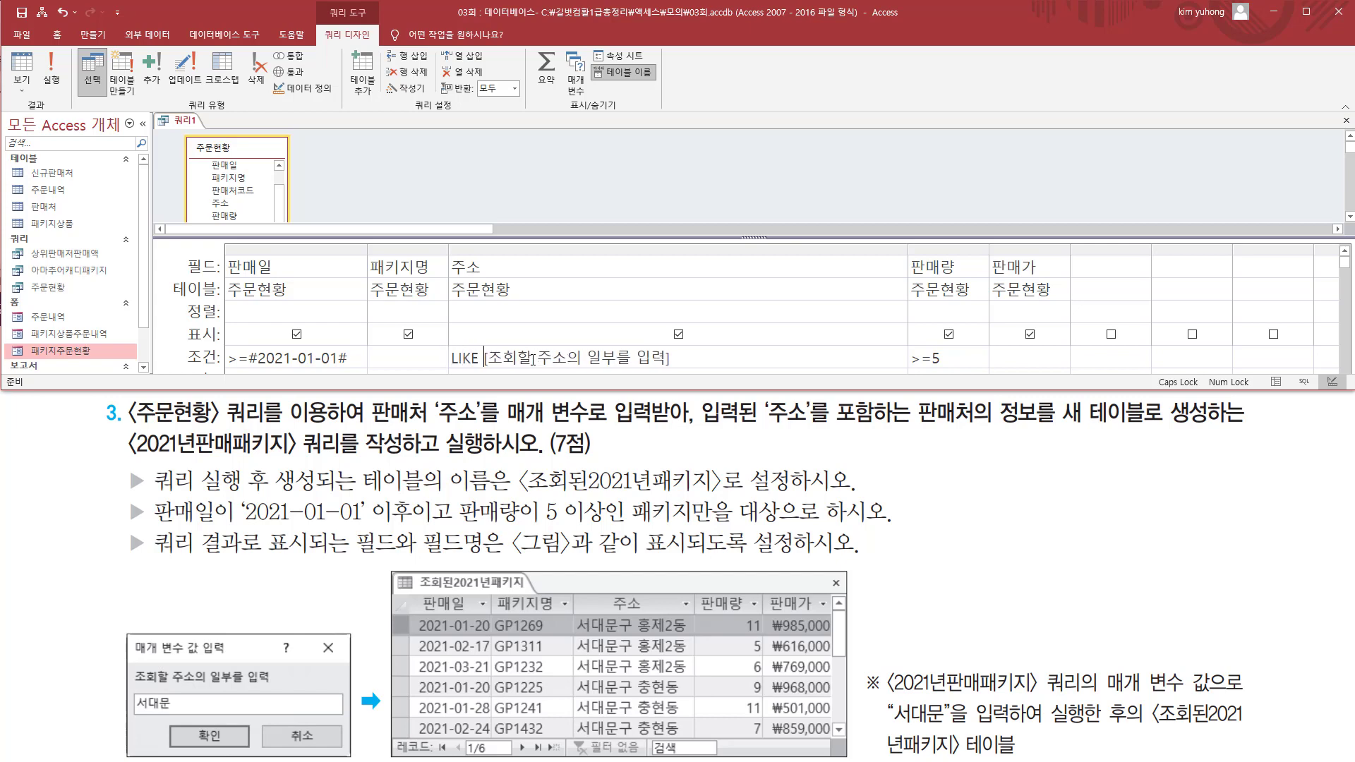
type("\"*\" ")
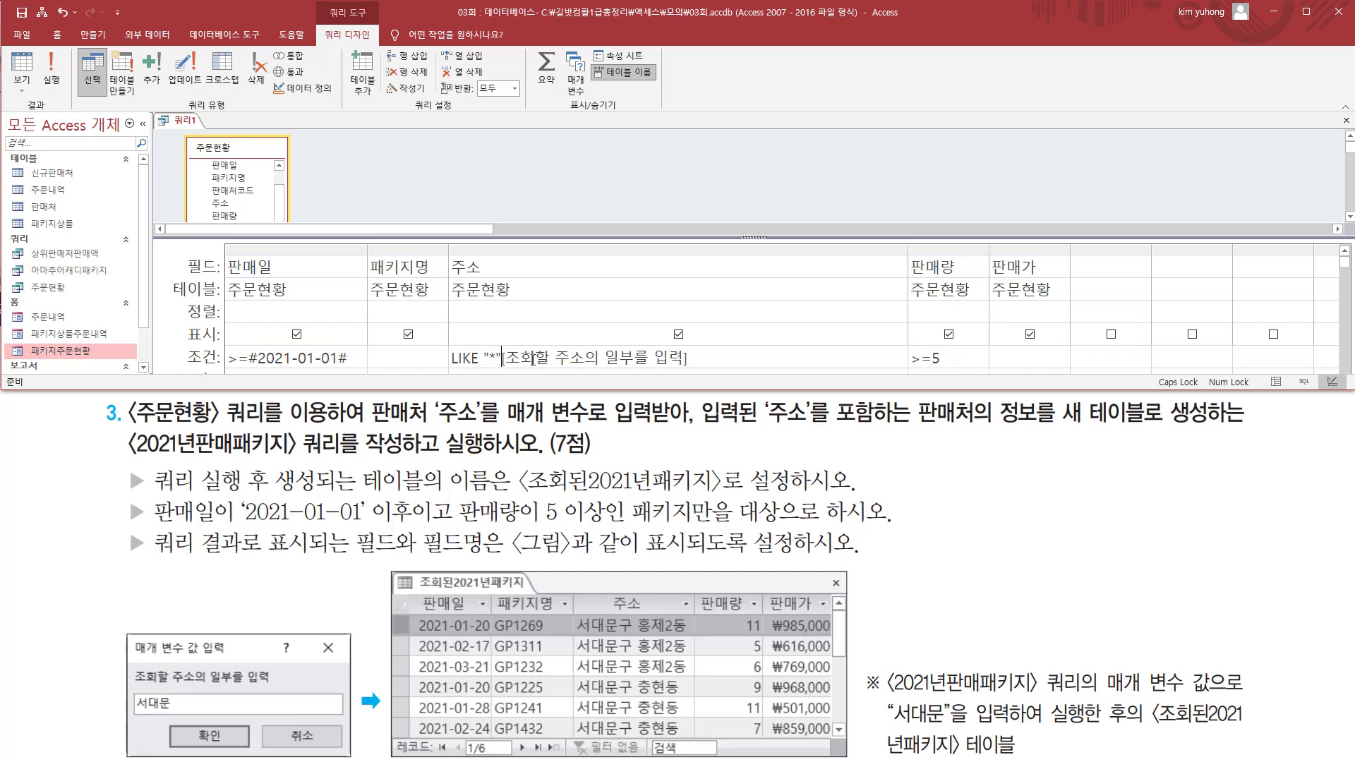
type("&")
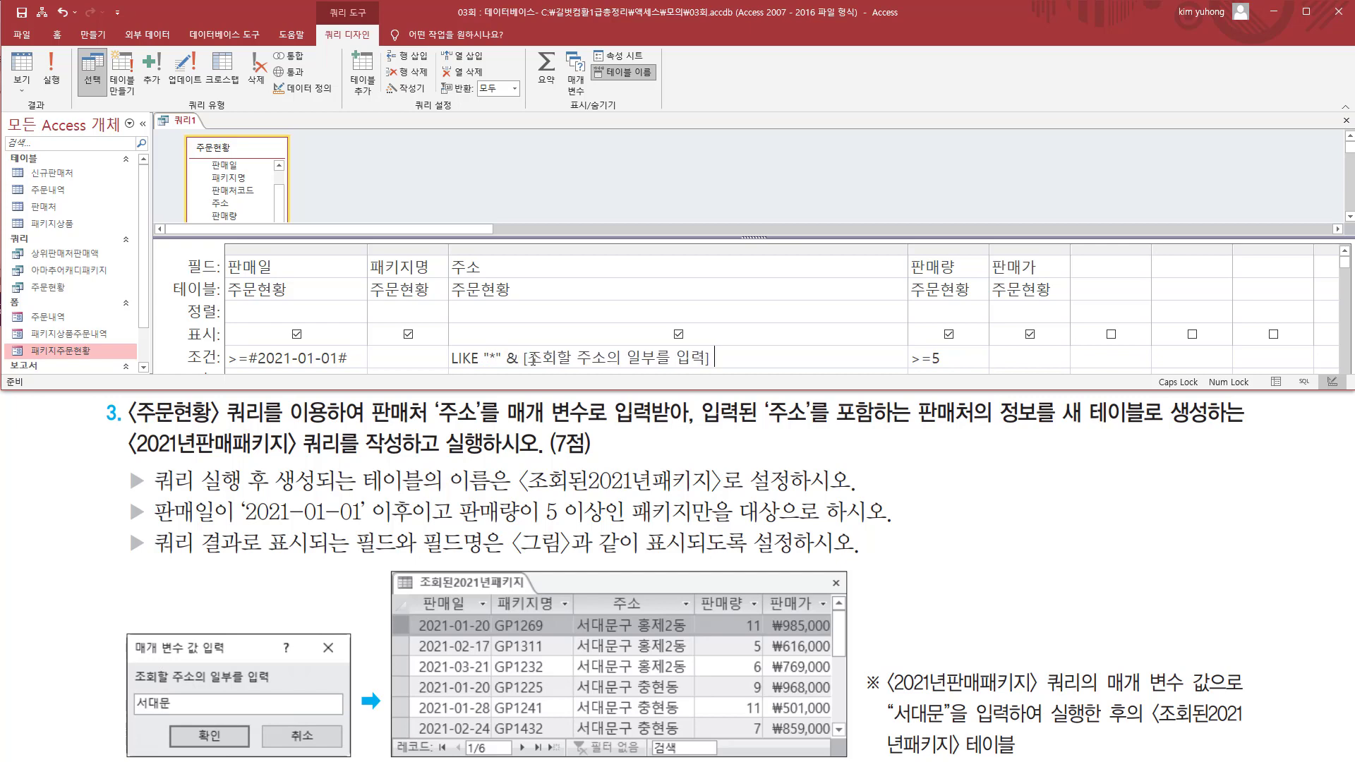
Complete the 주소 criterion as Like "*" & [조회할 주소의 일부를 입력] & "*".
type(" & \"*")
key("Tab")
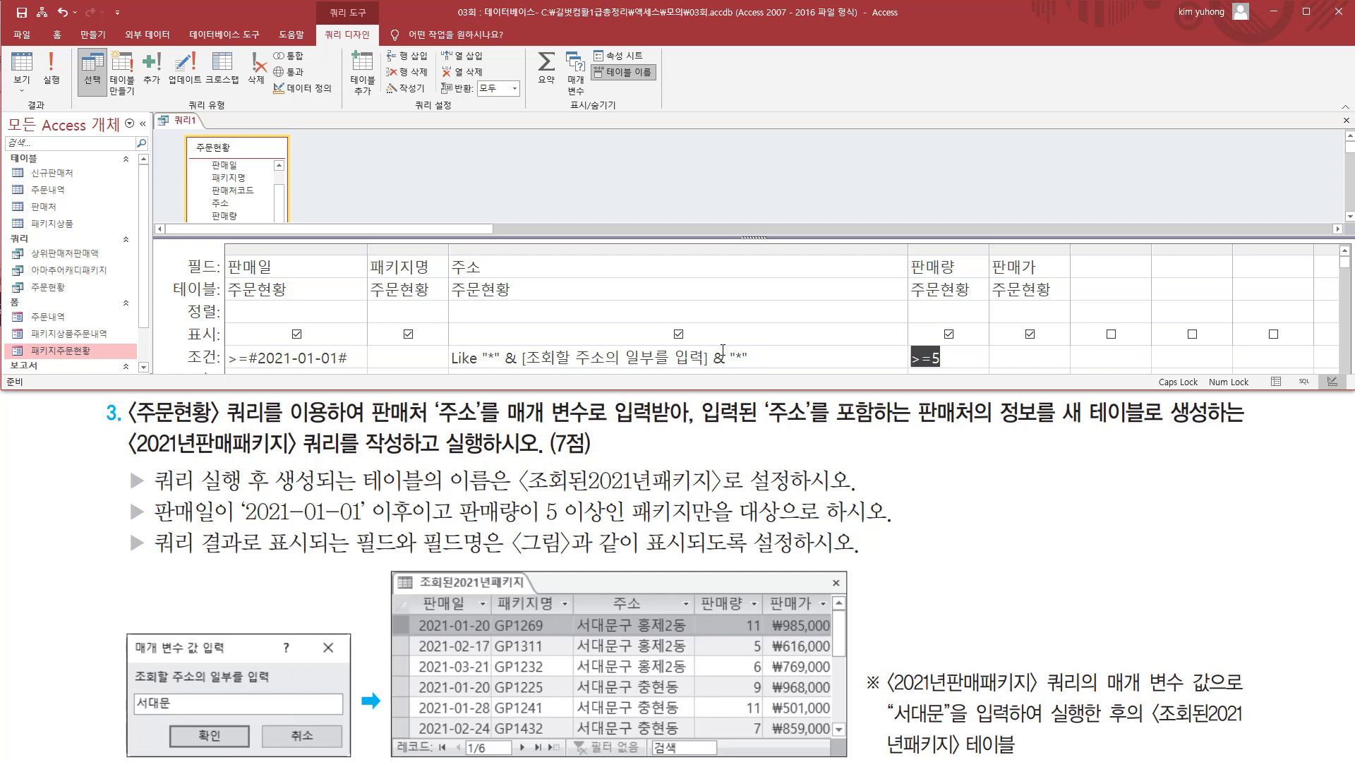
mouse_move(527, 339)
left_mouse_down()
mouse_move(568, 366)
mouse_move(701, 368)
left_mouse_up()
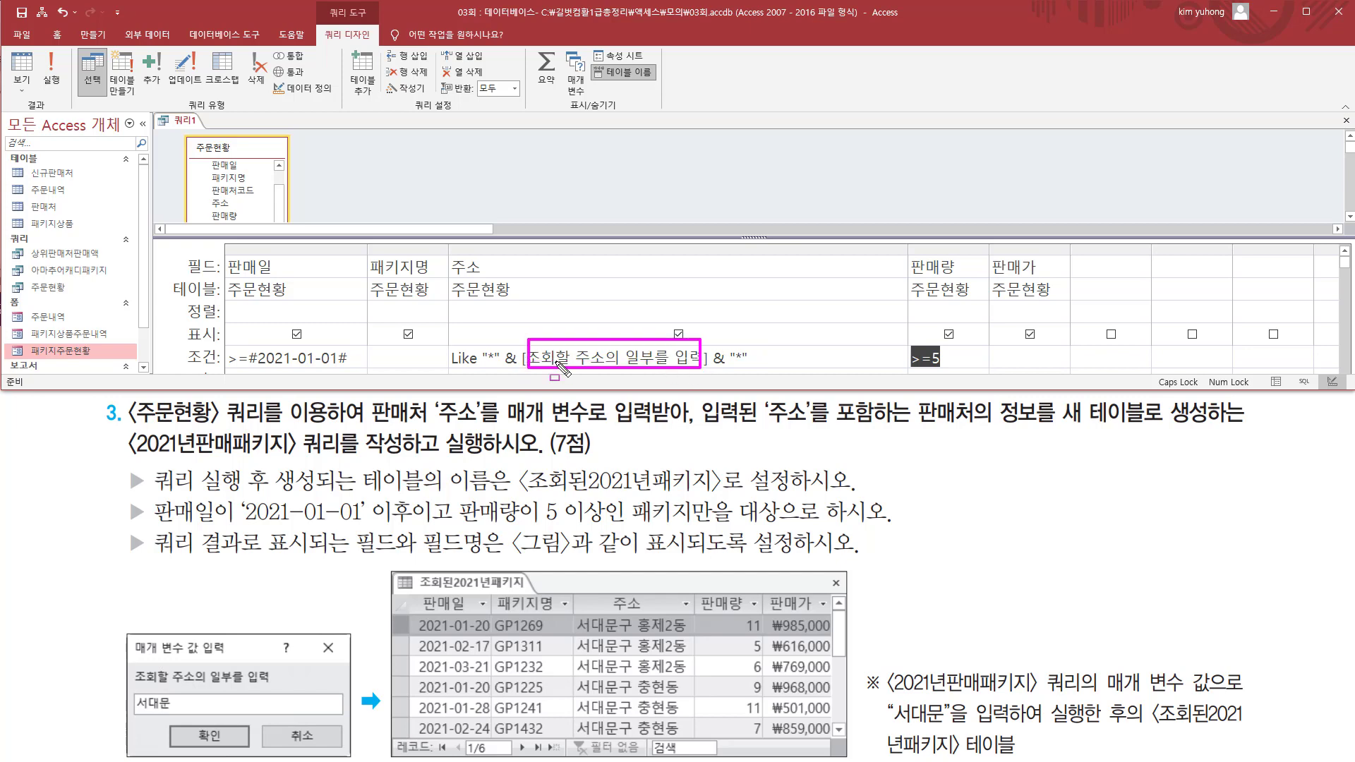
left_click_drag(483, 361, 498, 361)
left_click_drag(728, 361, 747, 362)
key("Escape")
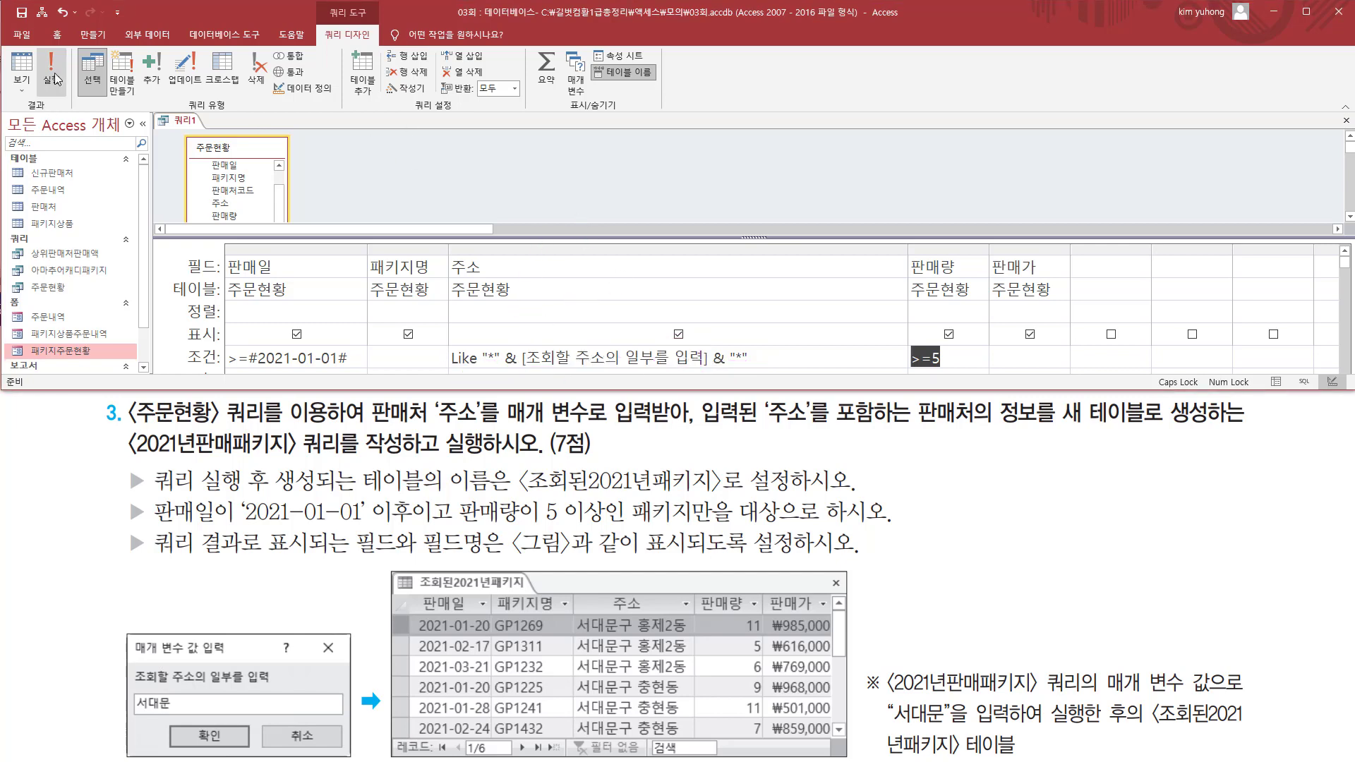
Run the select query with 서대문 as the address parameter and compare its records with the exercise figure.
left_click(56, 78)
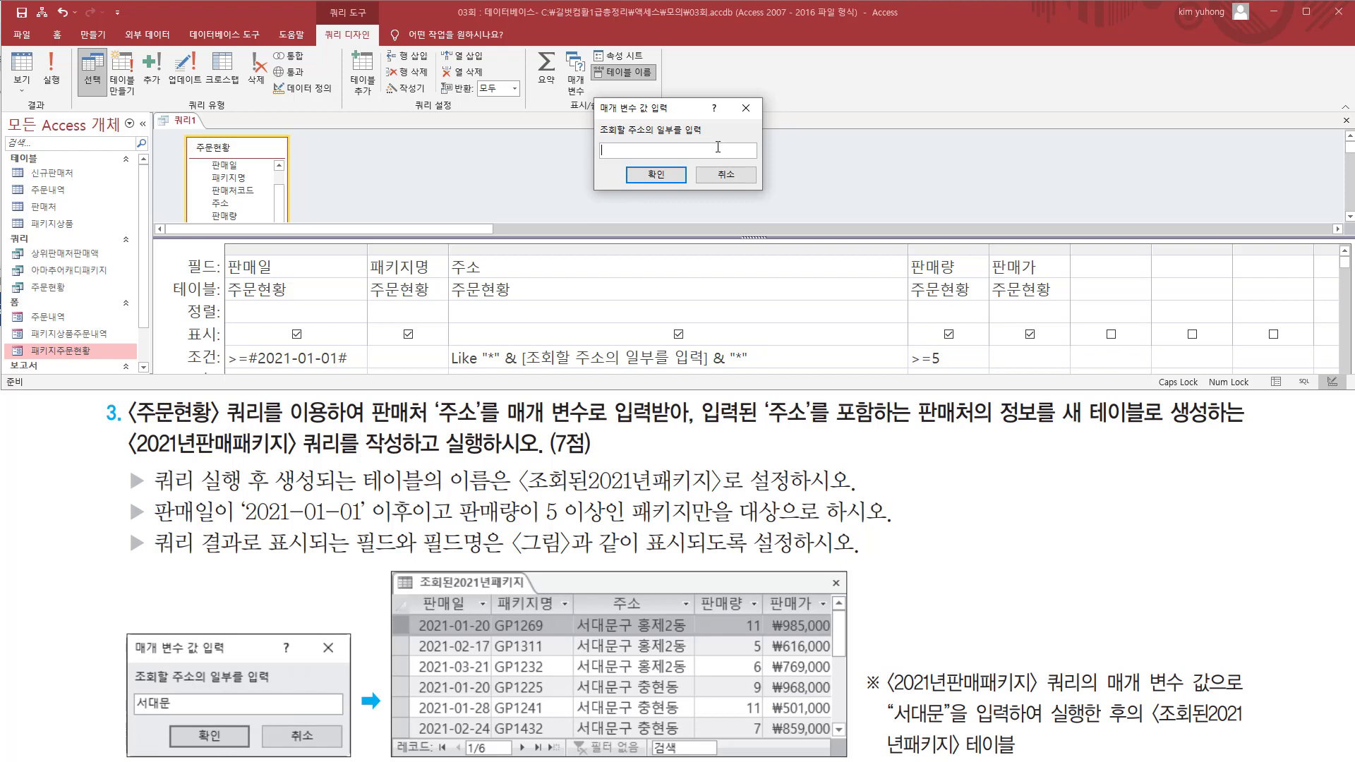
type("서대무")
left_click_drag(630, 149, 621, 150)
left_click(656, 175)
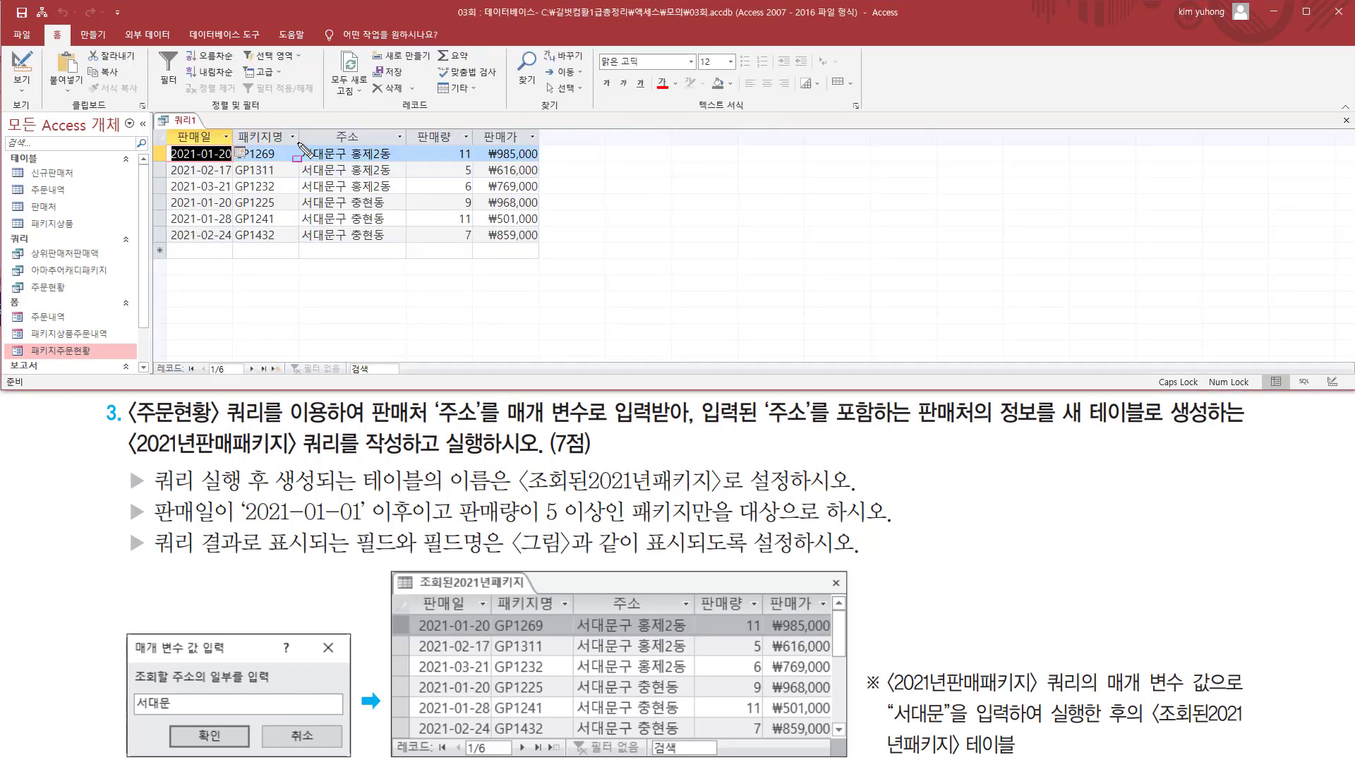
left_click_drag(298, 142, 334, 246)
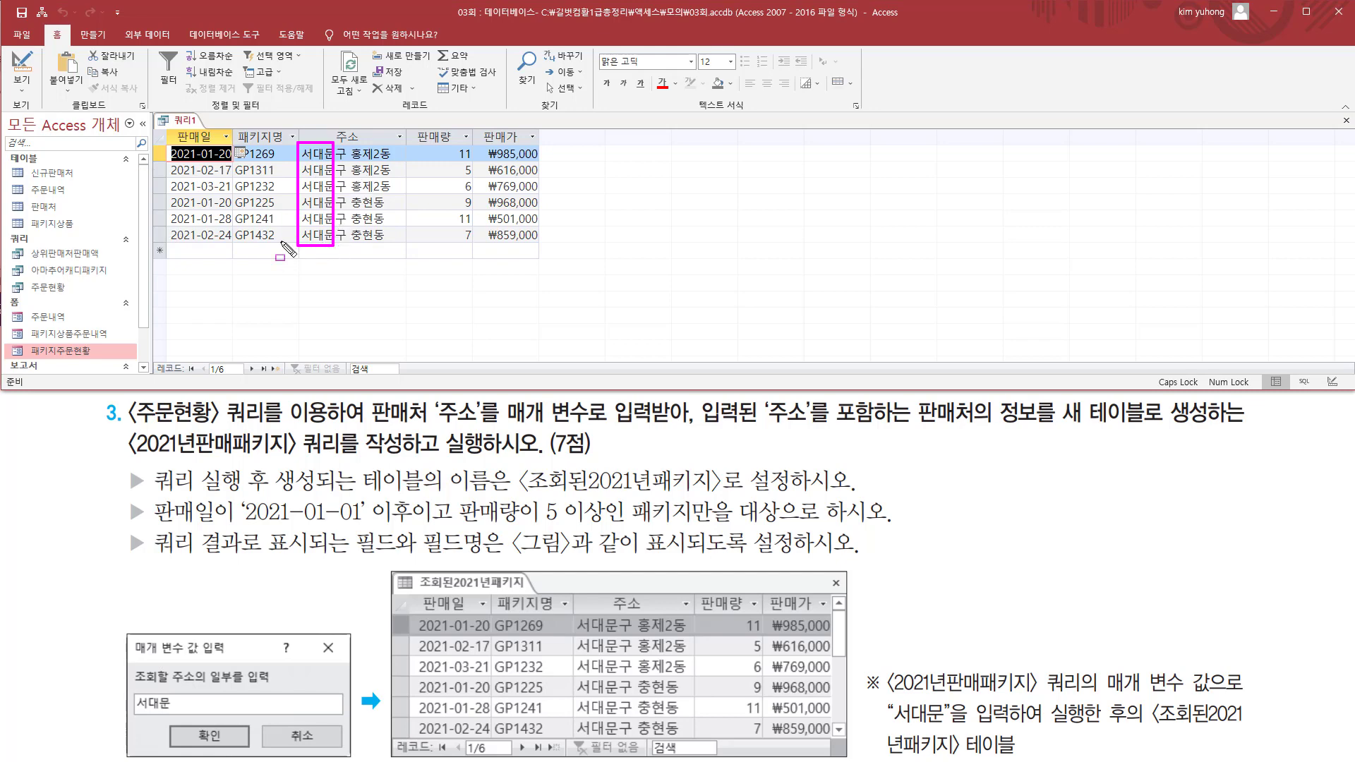
left_click_drag(201, 356, 242, 382)
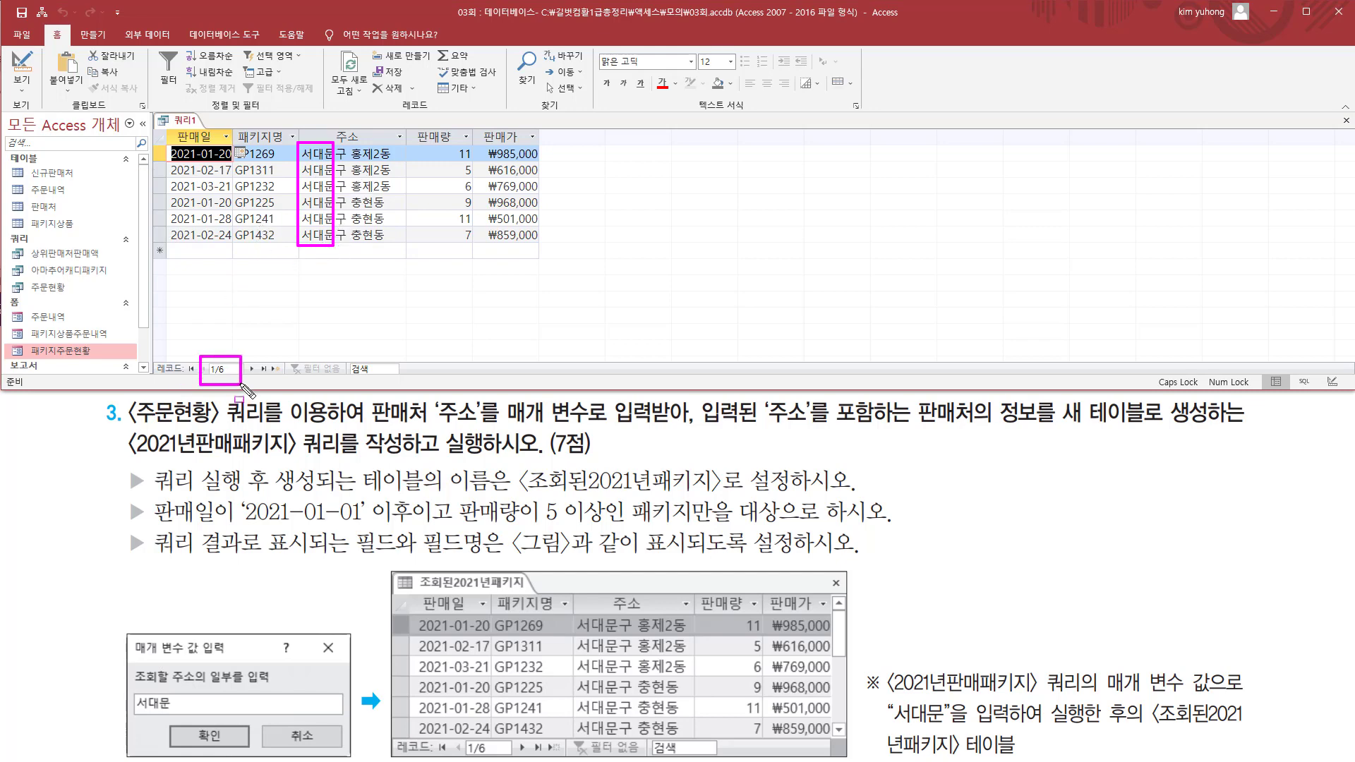
left_click_drag(465, 734, 501, 760)
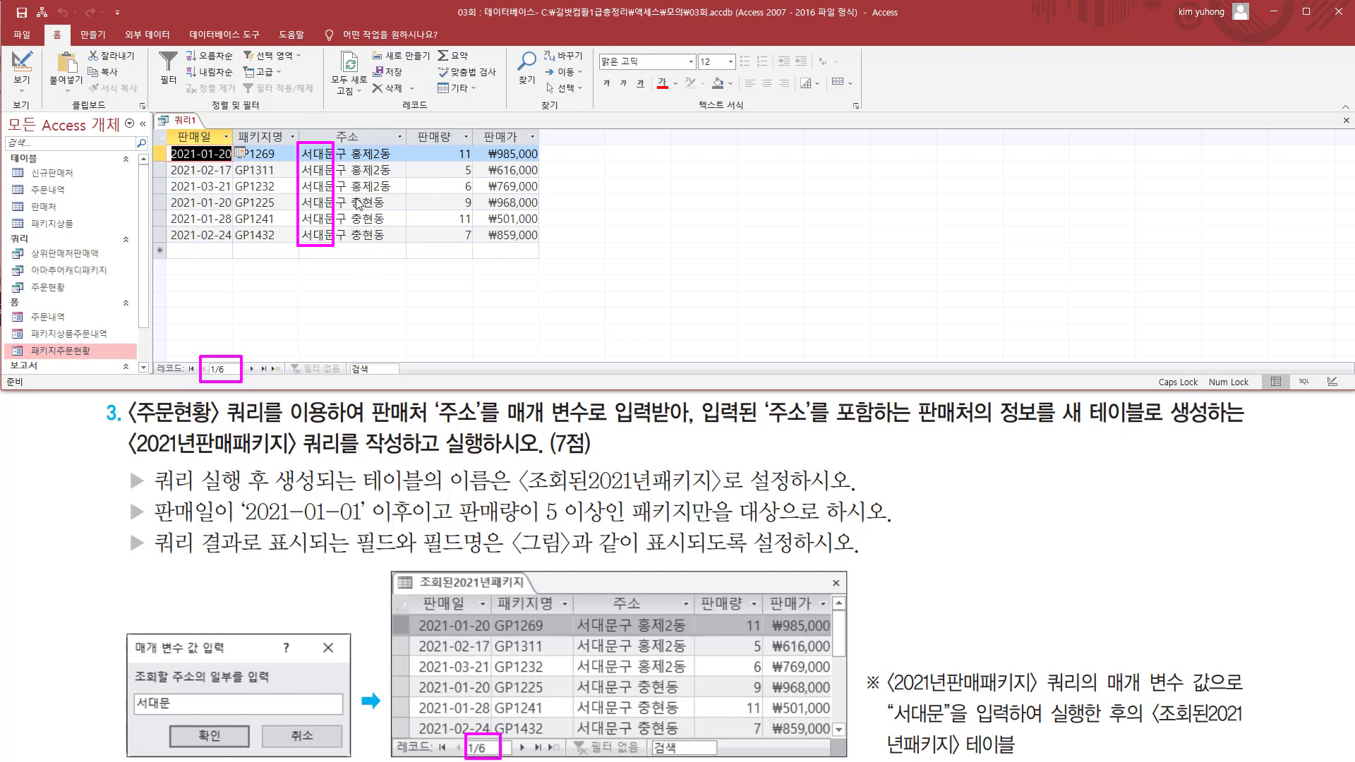
key("Escape")
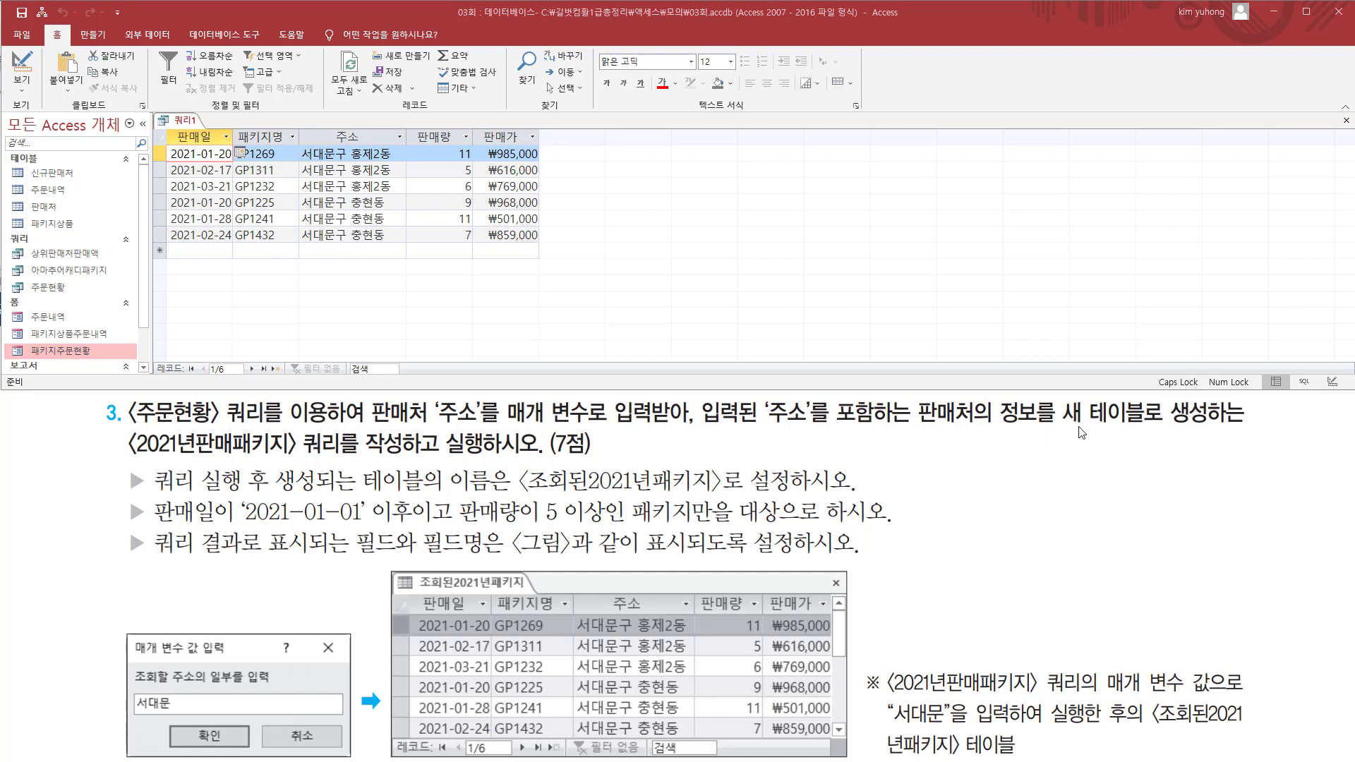
Return to the query design and convert it to a make-table query creating 조회된2021년패키지 in the current database.
left_click_drag(1060, 428, 1246, 429)
key("Escape")
left_click(12, 78)
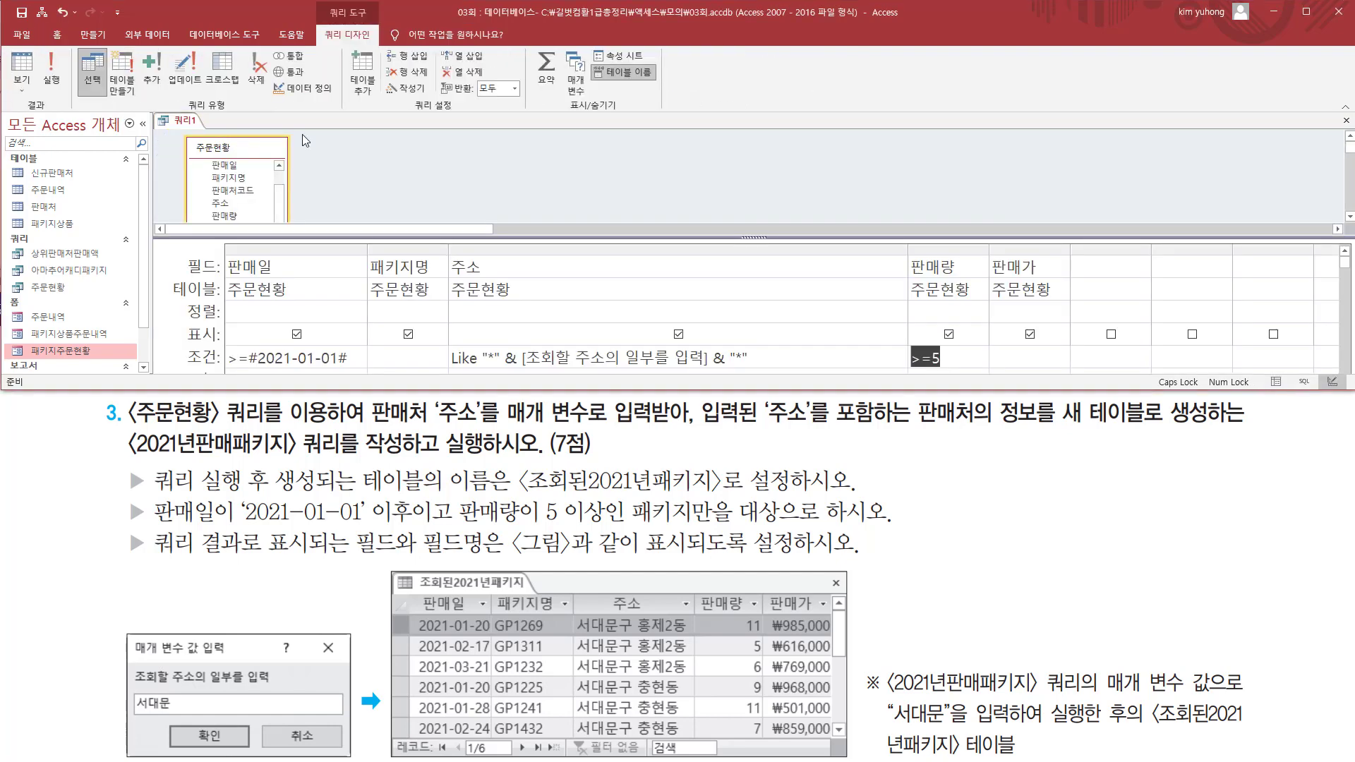
left_click_drag(174, 97, 250, 120)
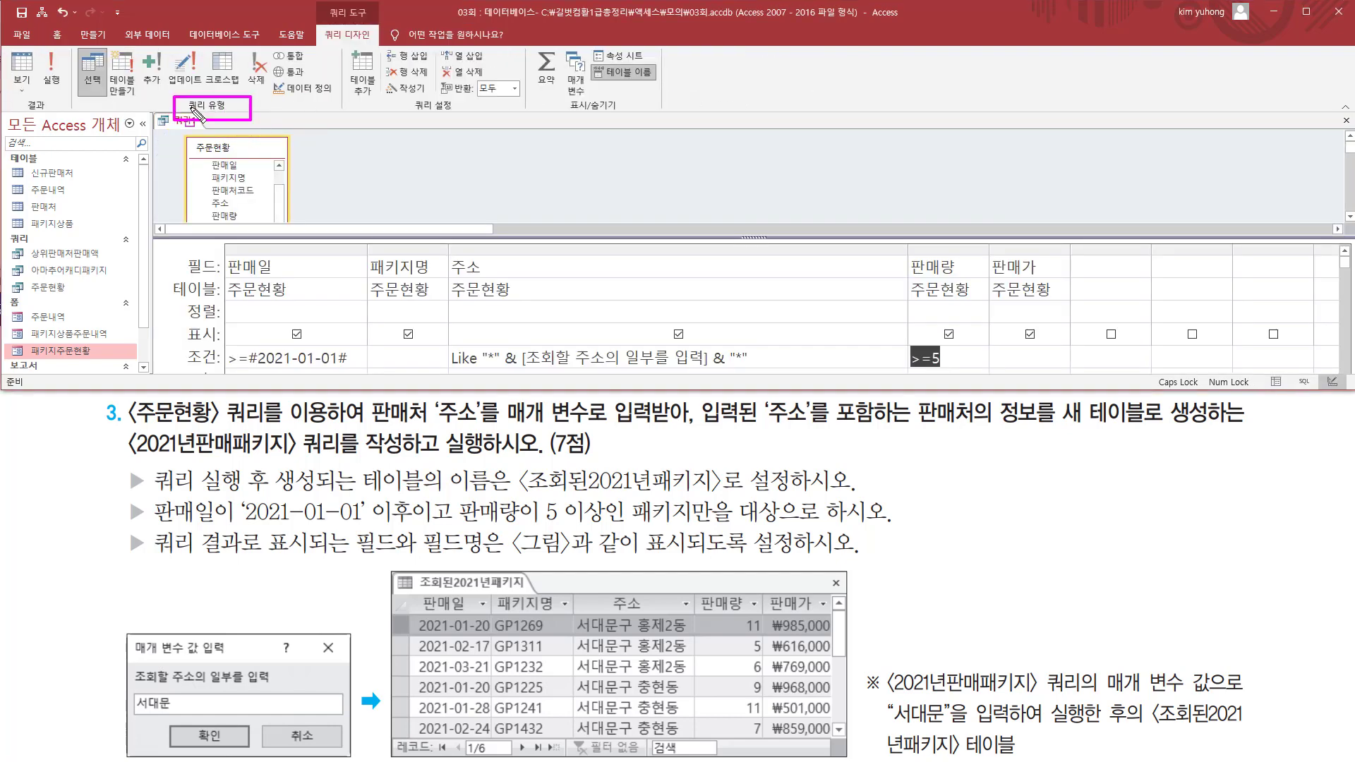
key("Escape")
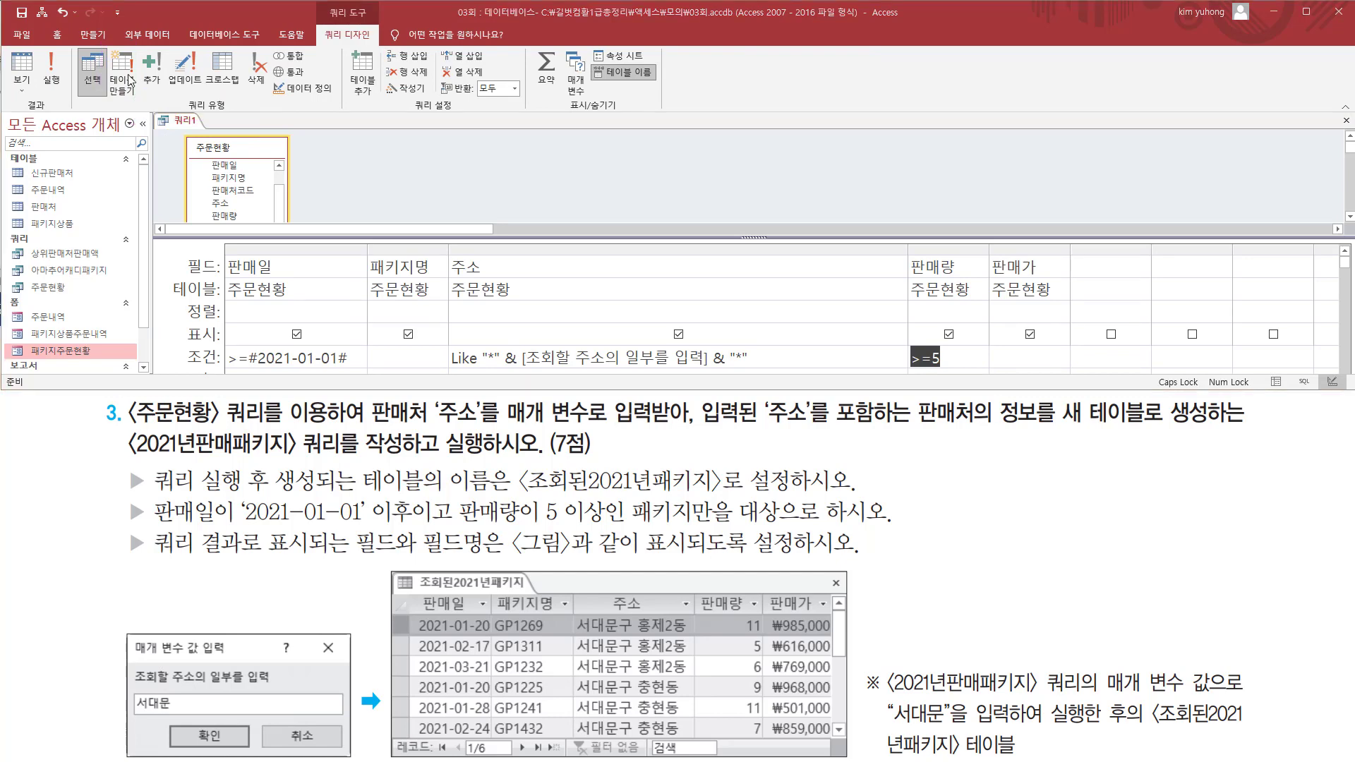
left_click(125, 65)
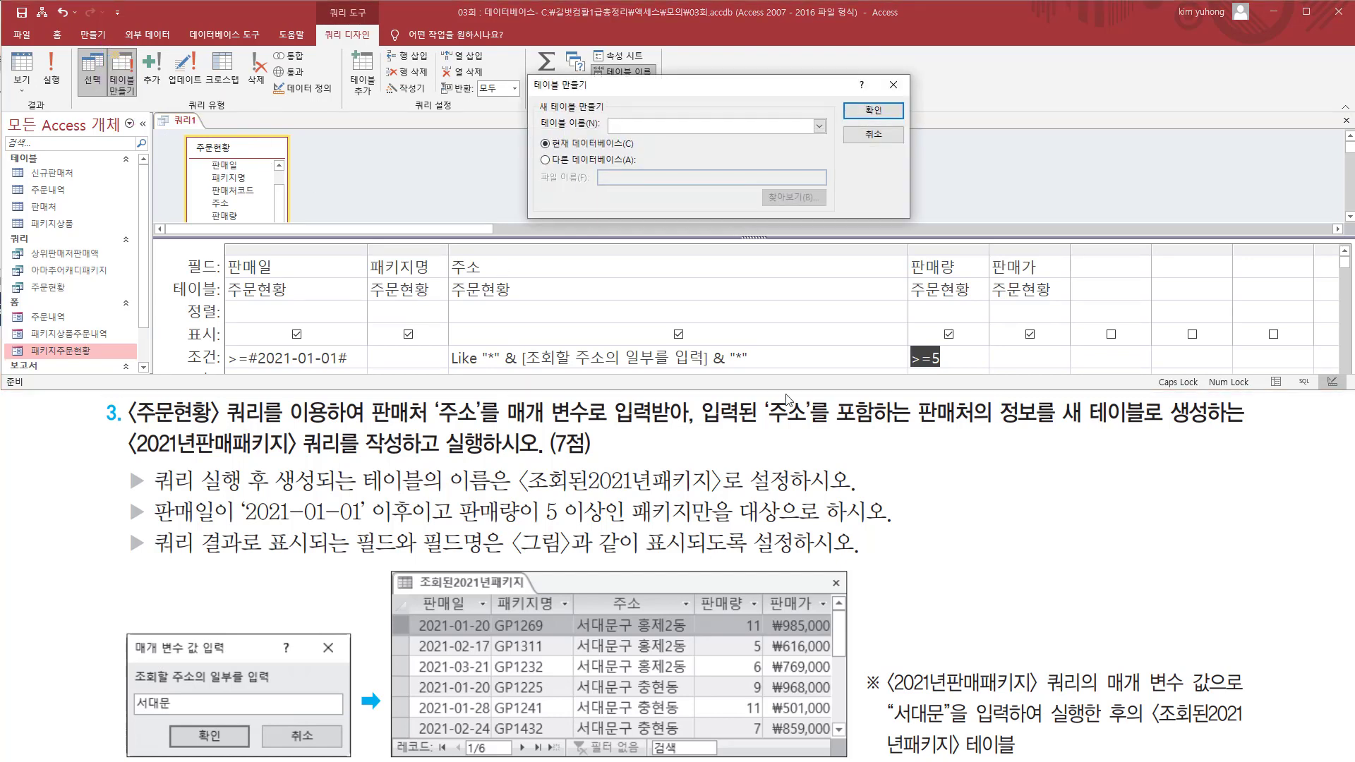
mouse_move(148, 488)
left_mouse_down()
mouse_move(741, 498)
mouse_move(727, 497)
left_mouse_up()
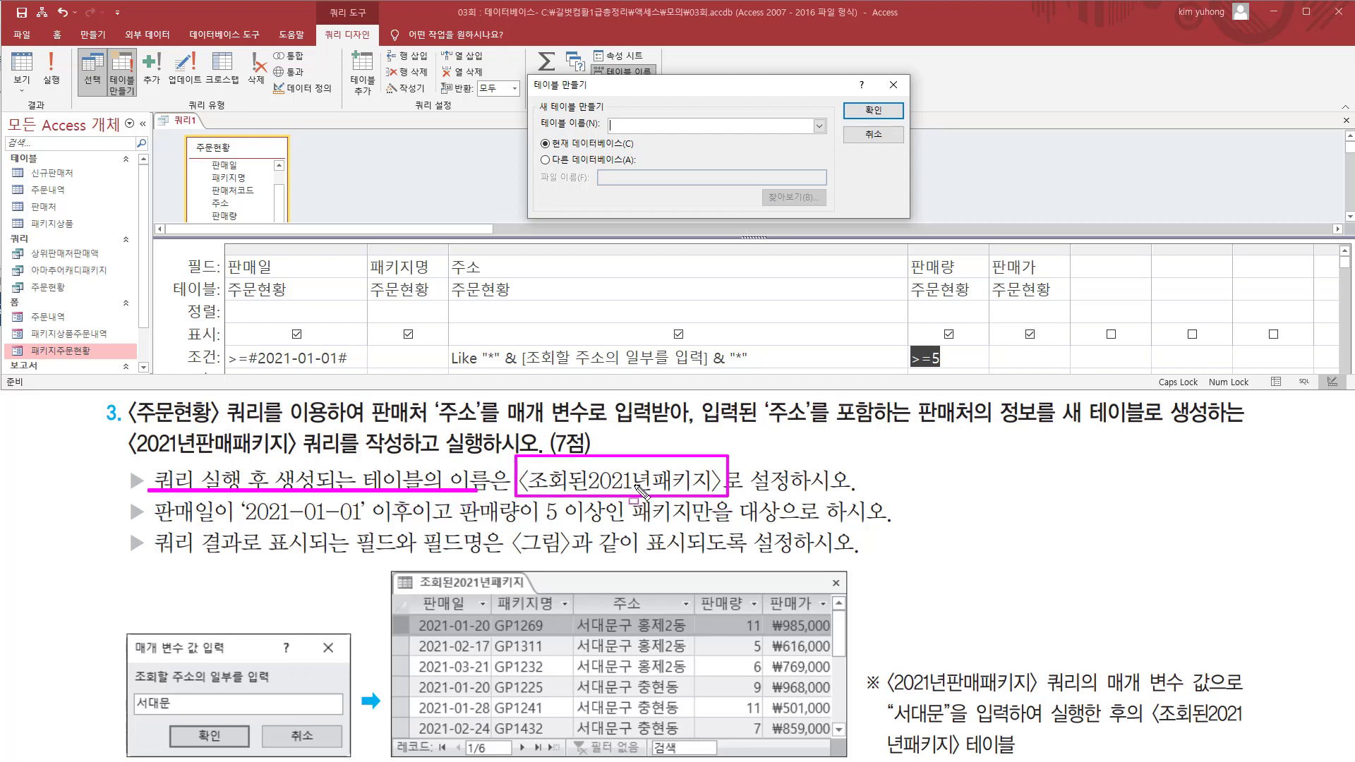
key("Escape")
left_click(667, 133)
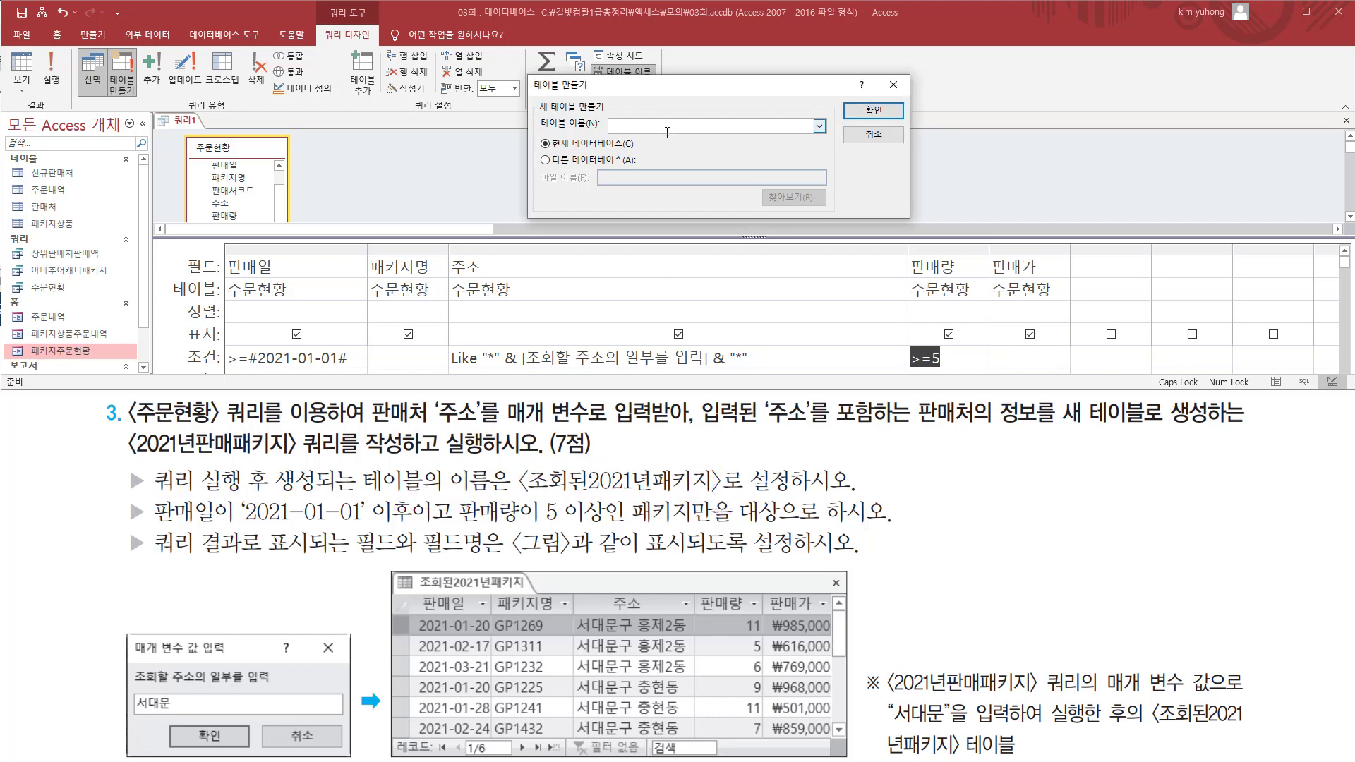
type("조회된2021년패키지")
left_click(875, 111)
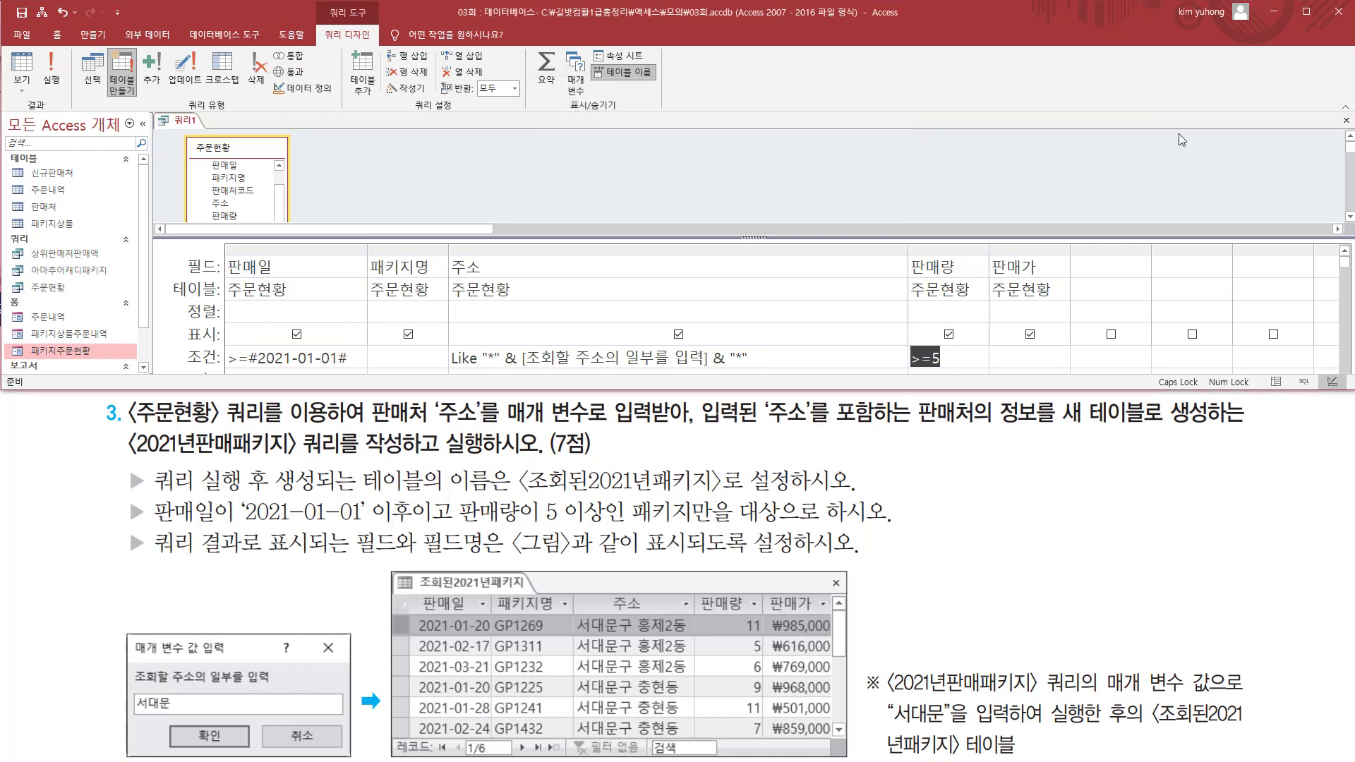
Close the query design and save the query as 2021년판매패키지.
left_click(1344, 120)
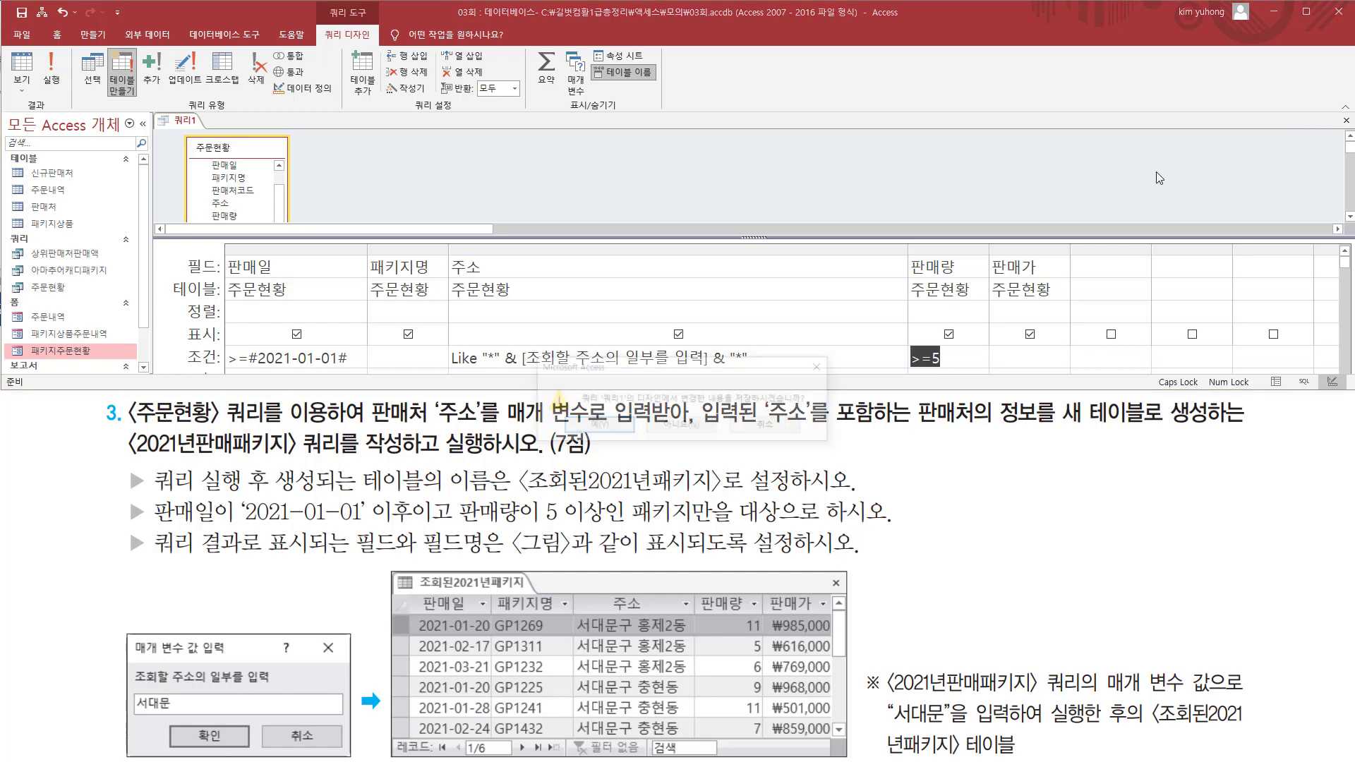
left_click(622, 431)
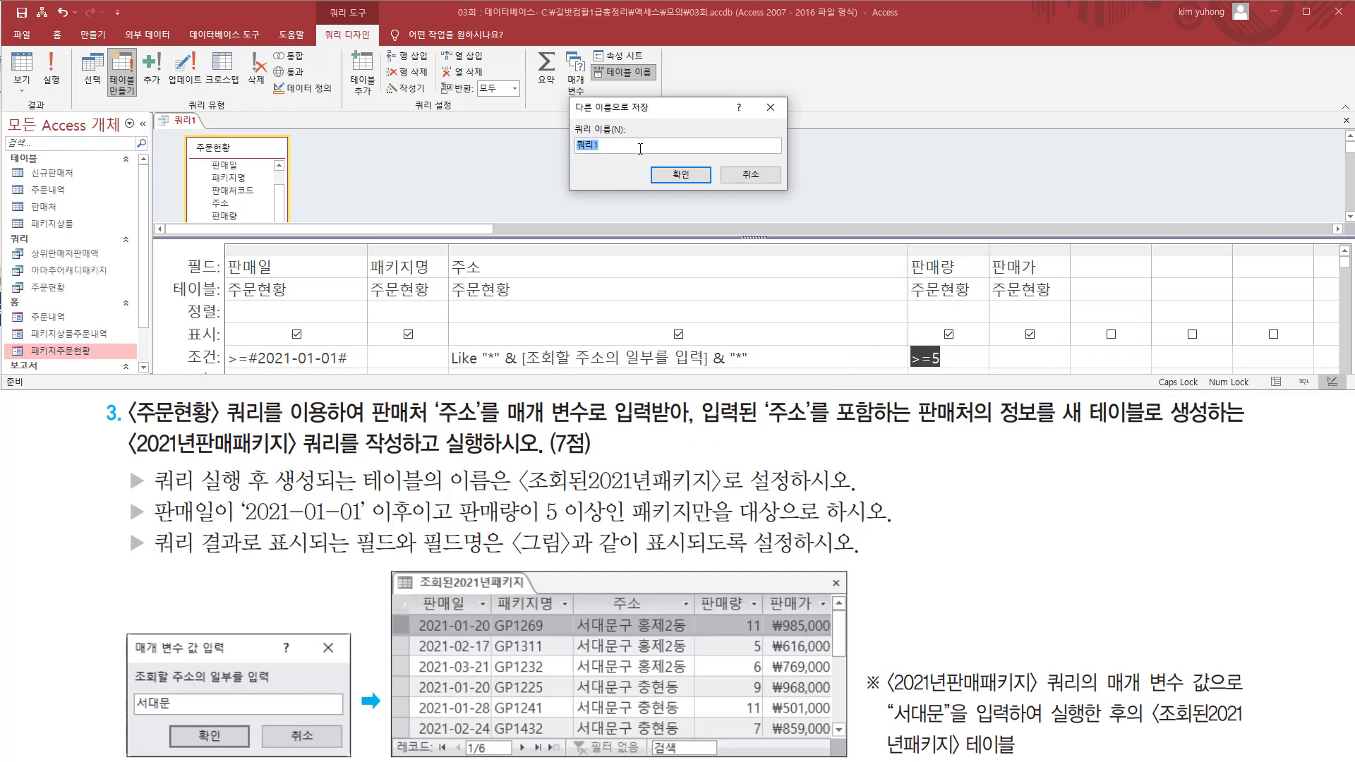
type("3")
type("021년판매")
type("패키지")
left_click(680, 175)
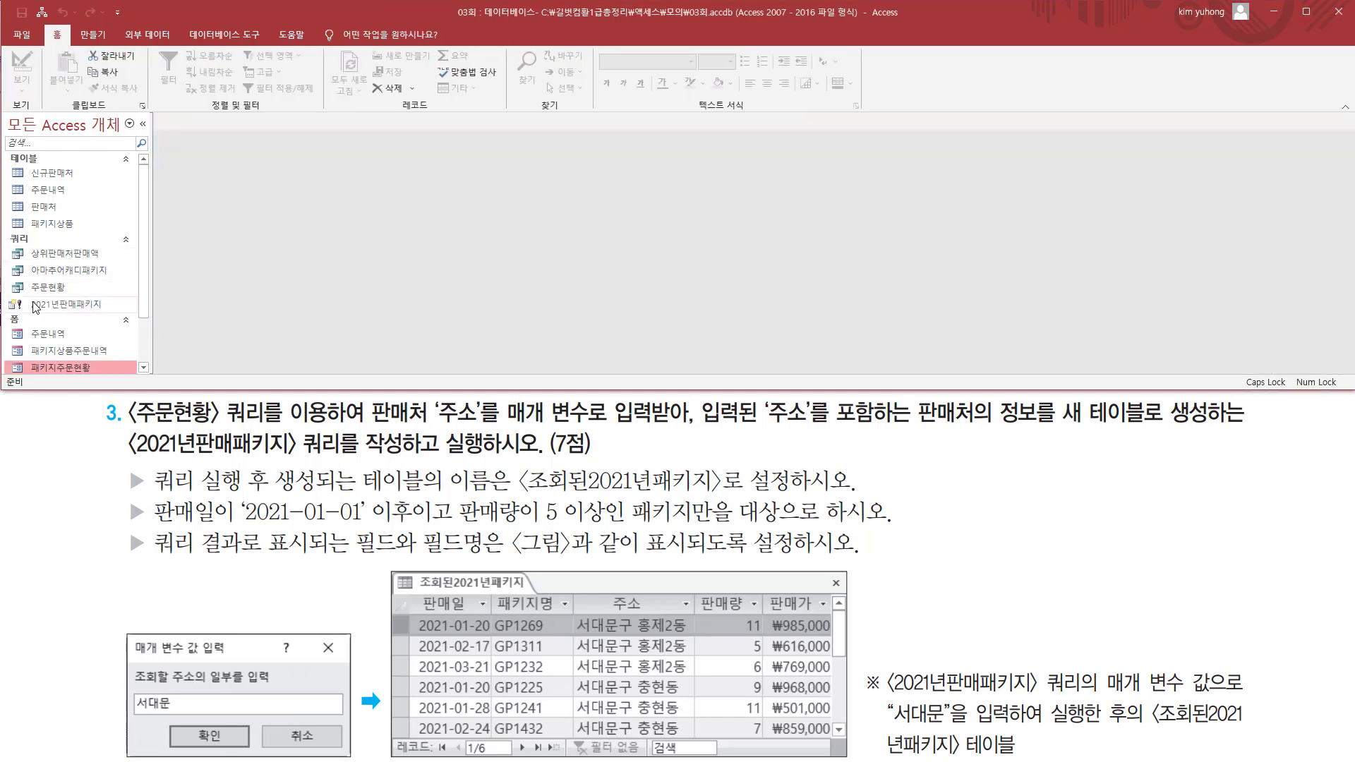
Run the 2021년판매패키지 query with 서대문 as the address parameter and accept creating the new table.
left_click_drag(24, 293, 128, 317)
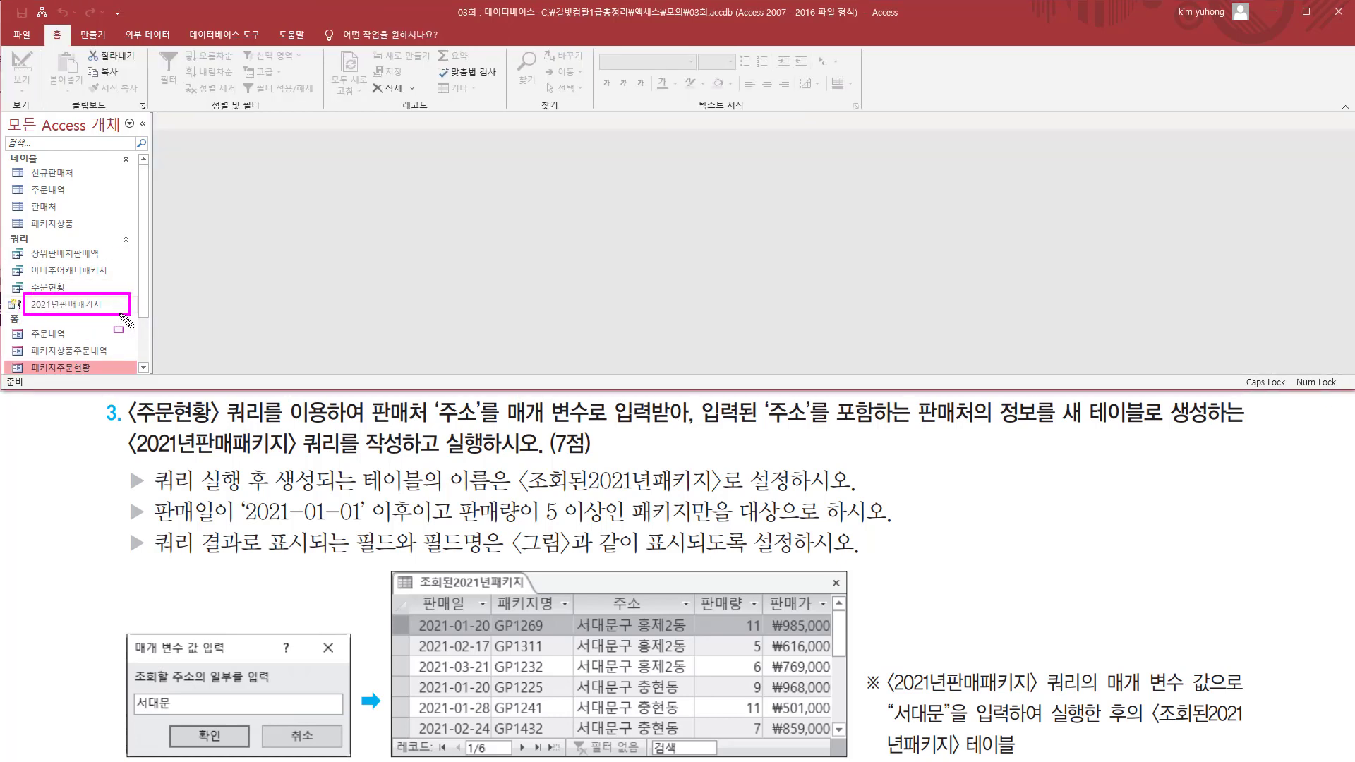
left_click(88, 304)
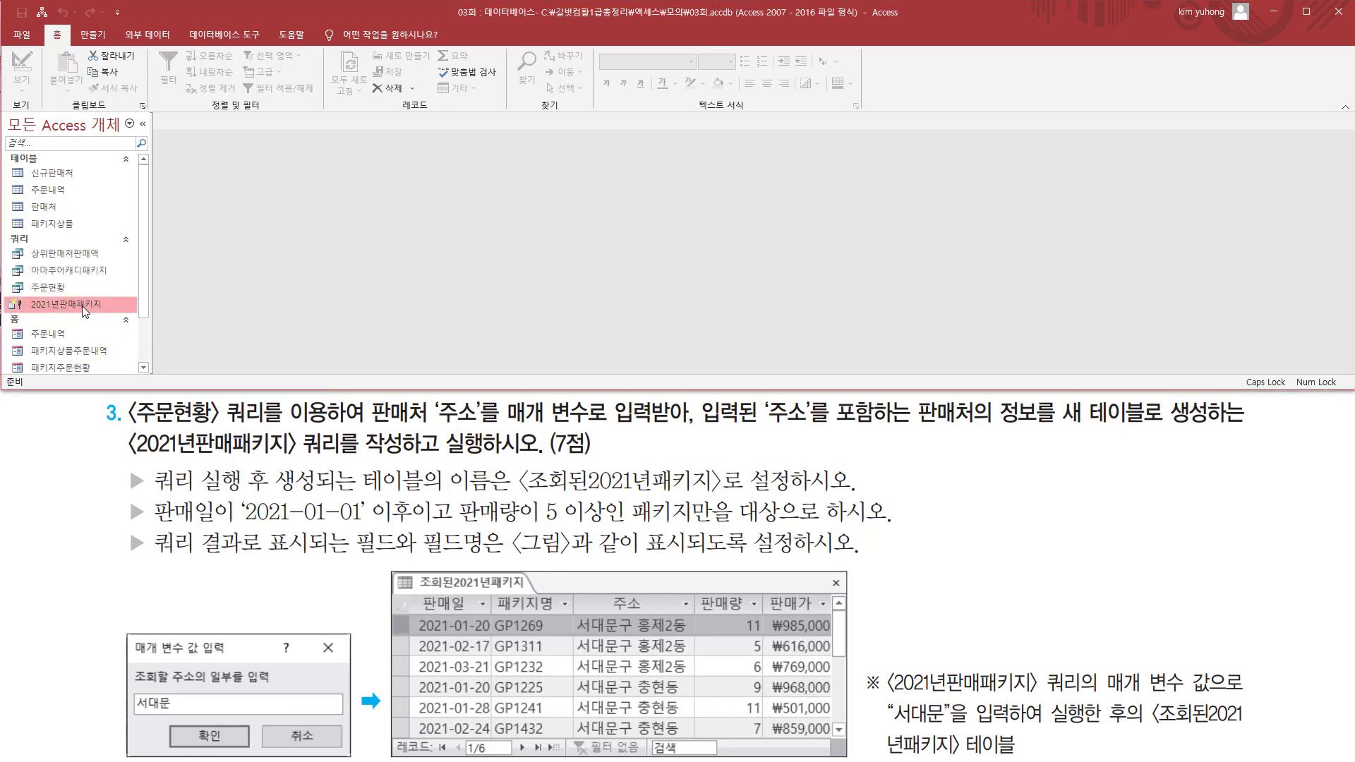
double_click(83, 304)
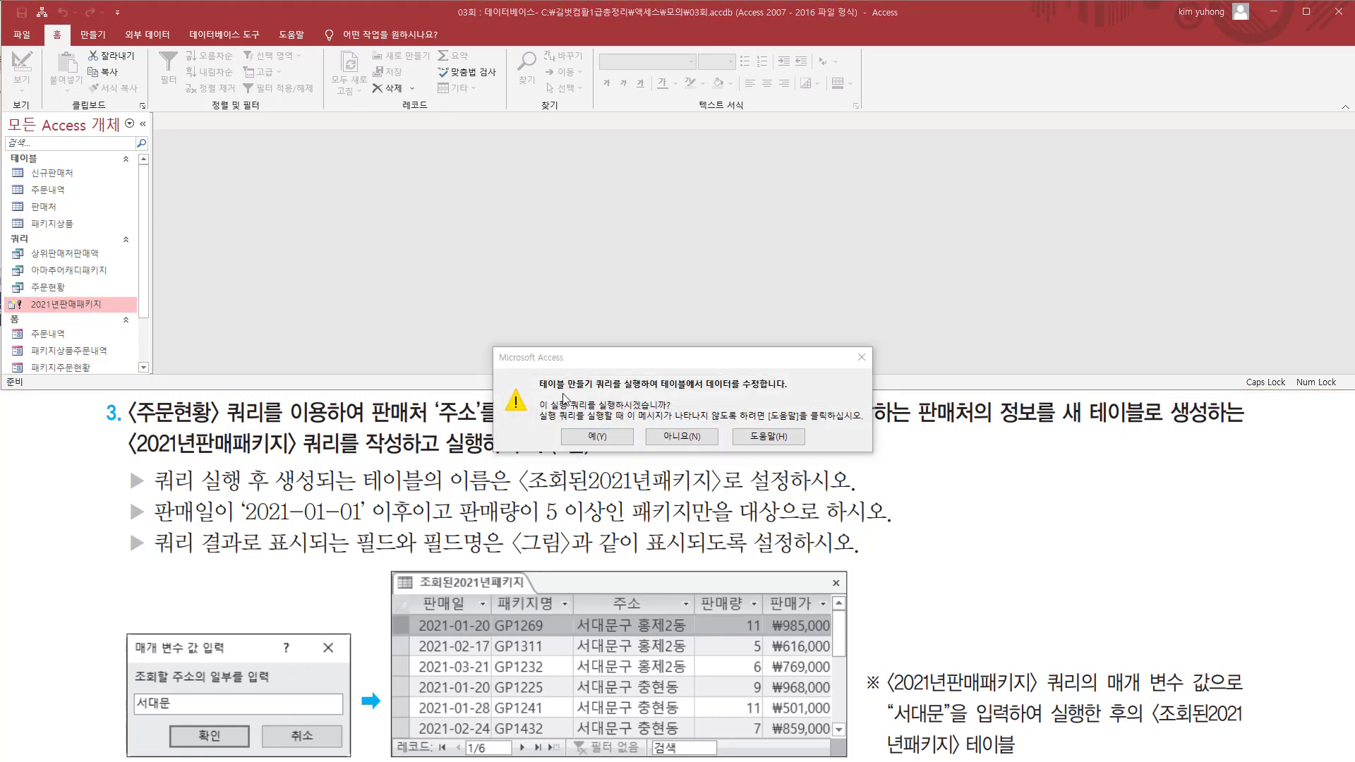
left_click_drag(546, 393, 788, 393)
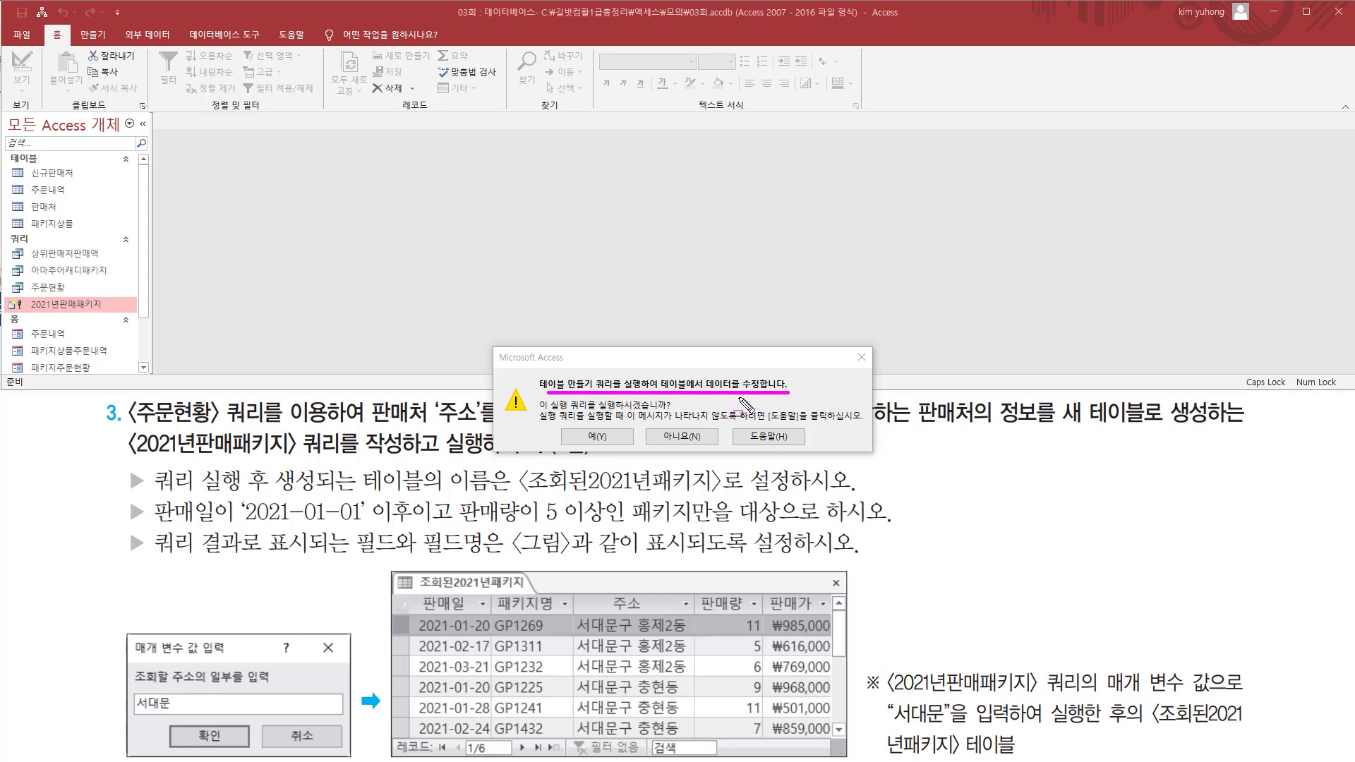
left_click_drag(594, 407, 678, 408)
key("Escape")
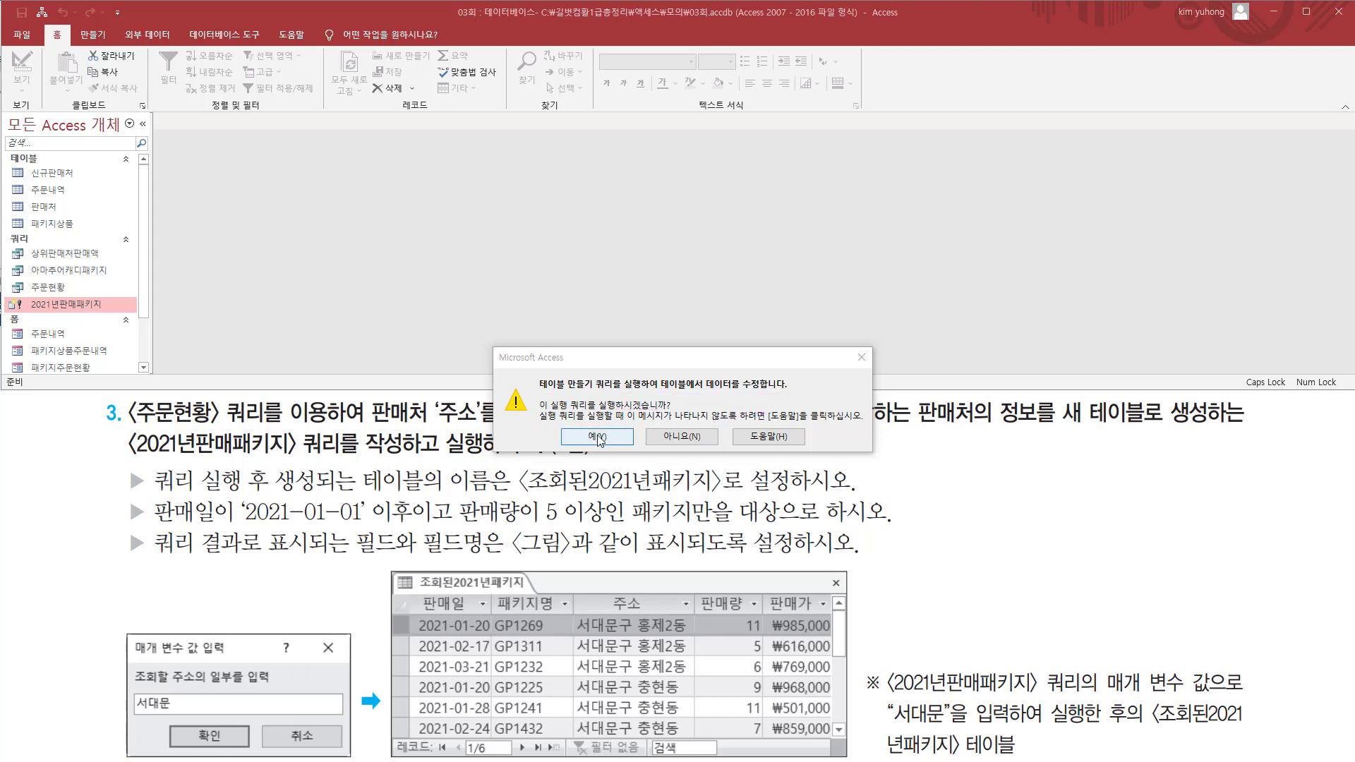
left_click(599, 437)
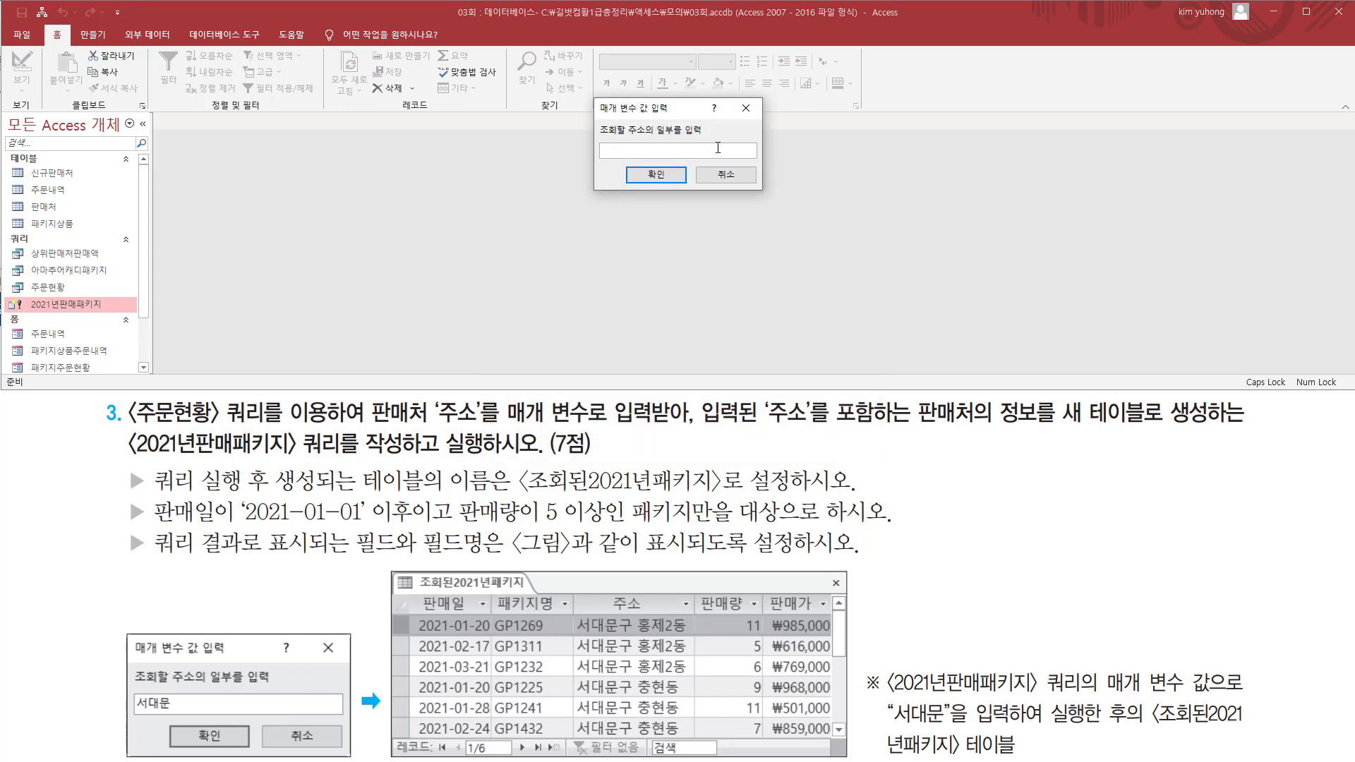
type("서대문")
left_click(650, 175)
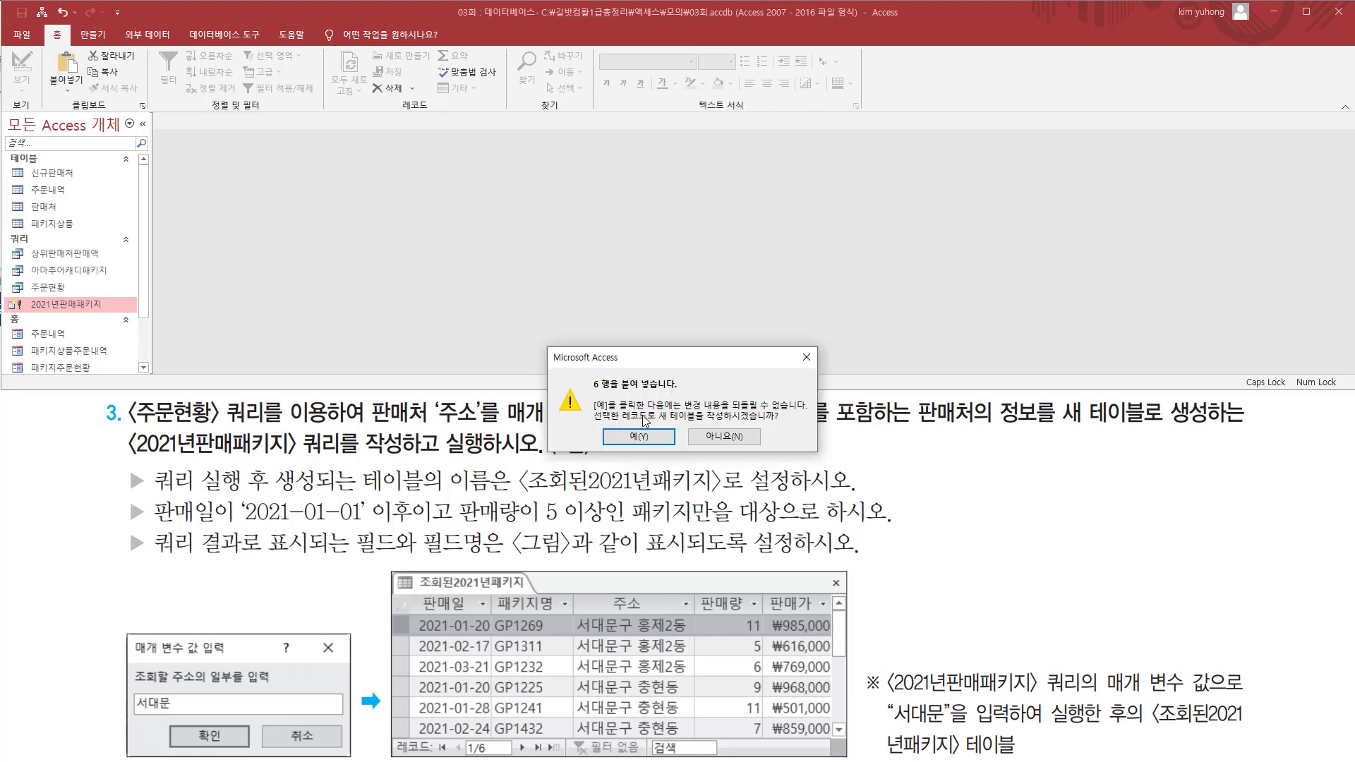
left_click_drag(585, 375, 769, 423)
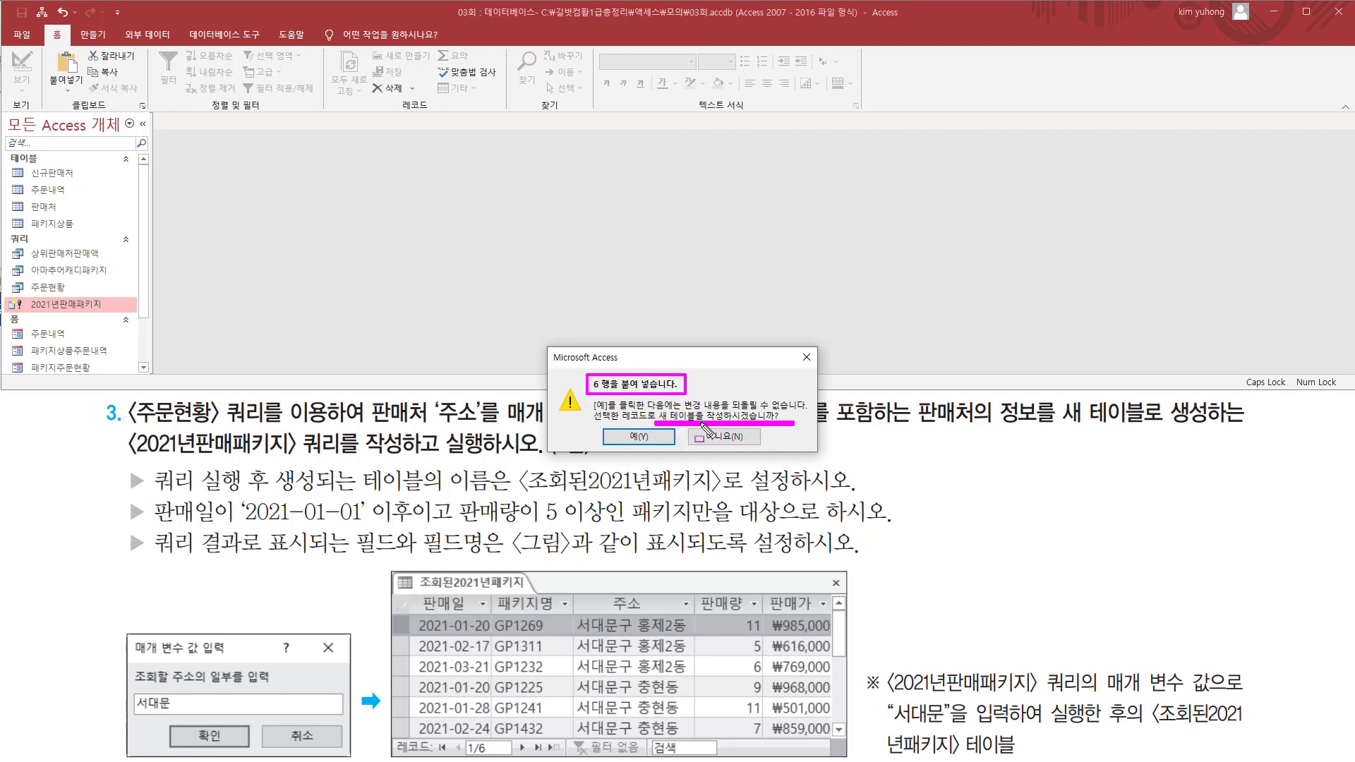
key("Escape")
left_click(637, 437)
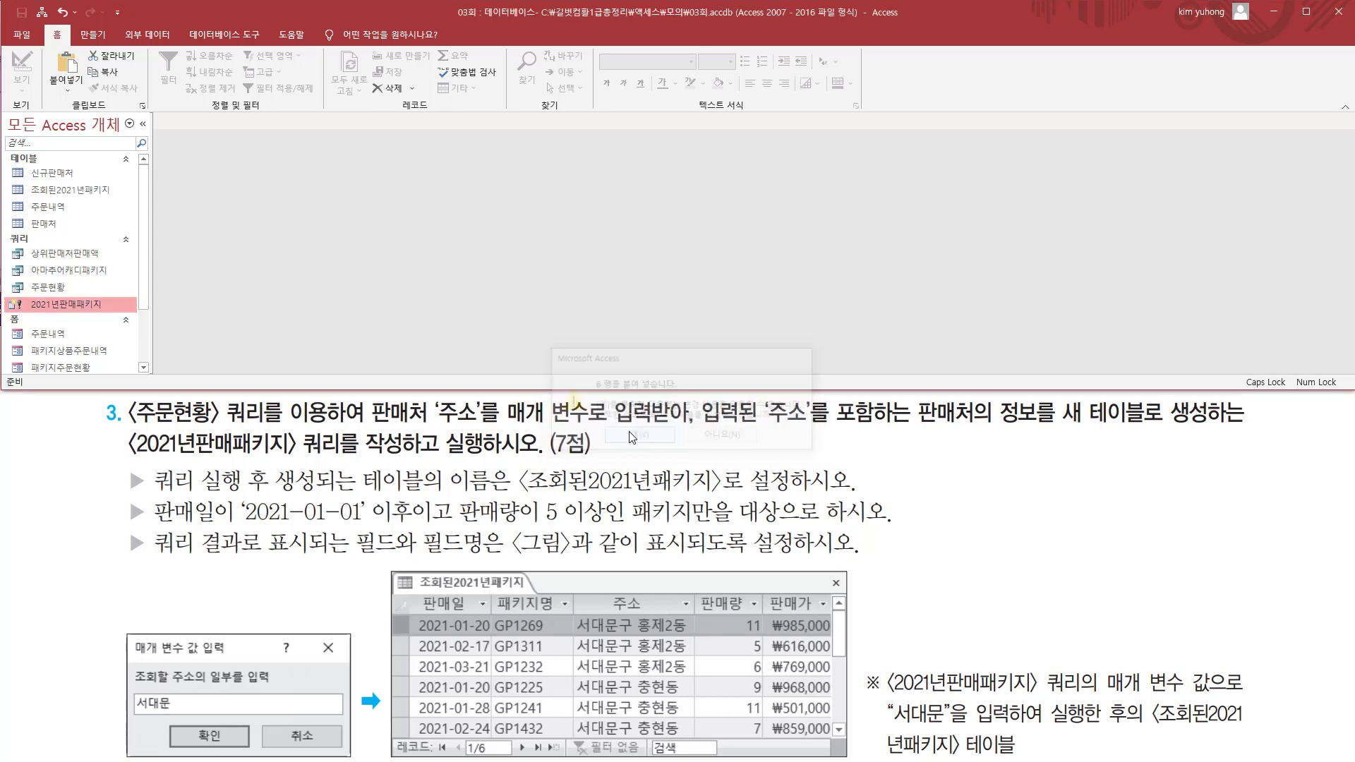
Open the 조회된2021년패키지 table, compare its fields and records with the exercise figure, and close it.
left_click_drag(20, 180, 116, 200)
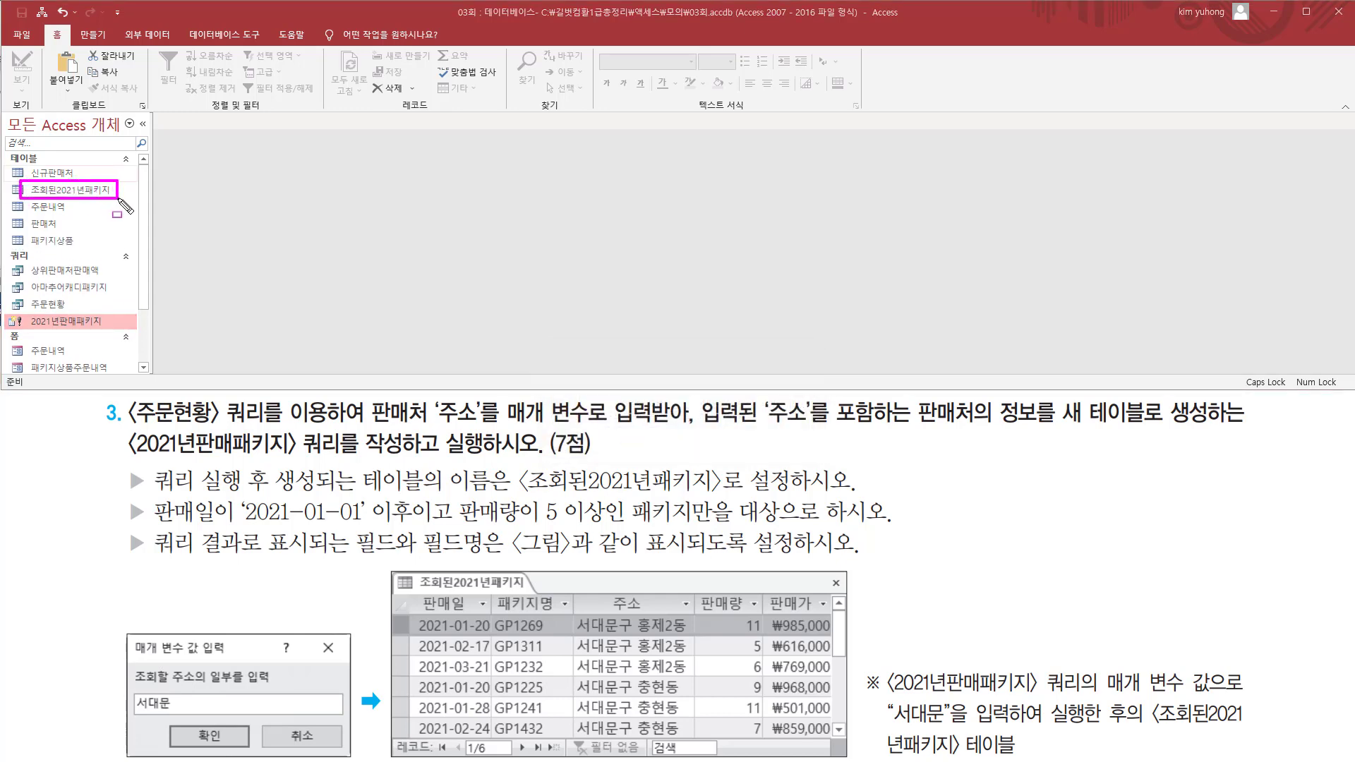
key("Escape")
left_click(91, 192)
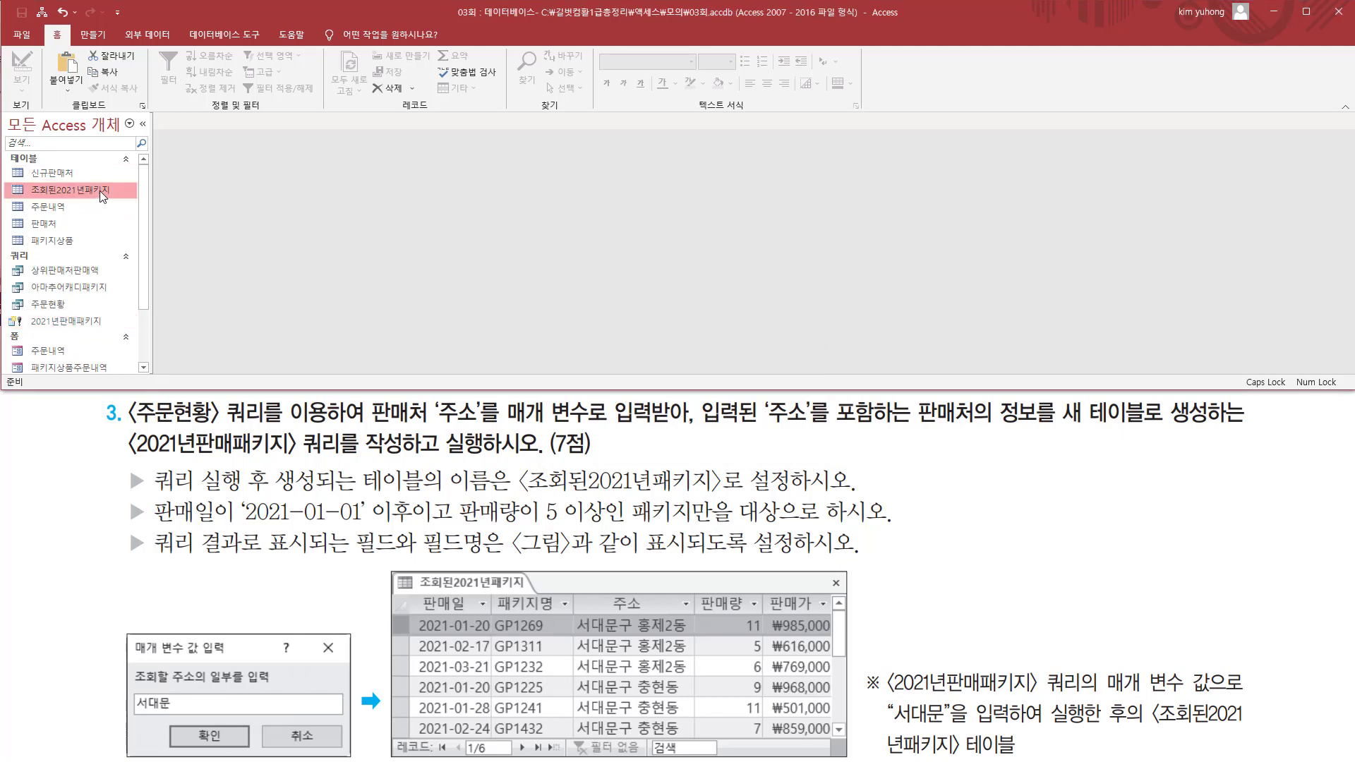
double_click(100, 191)
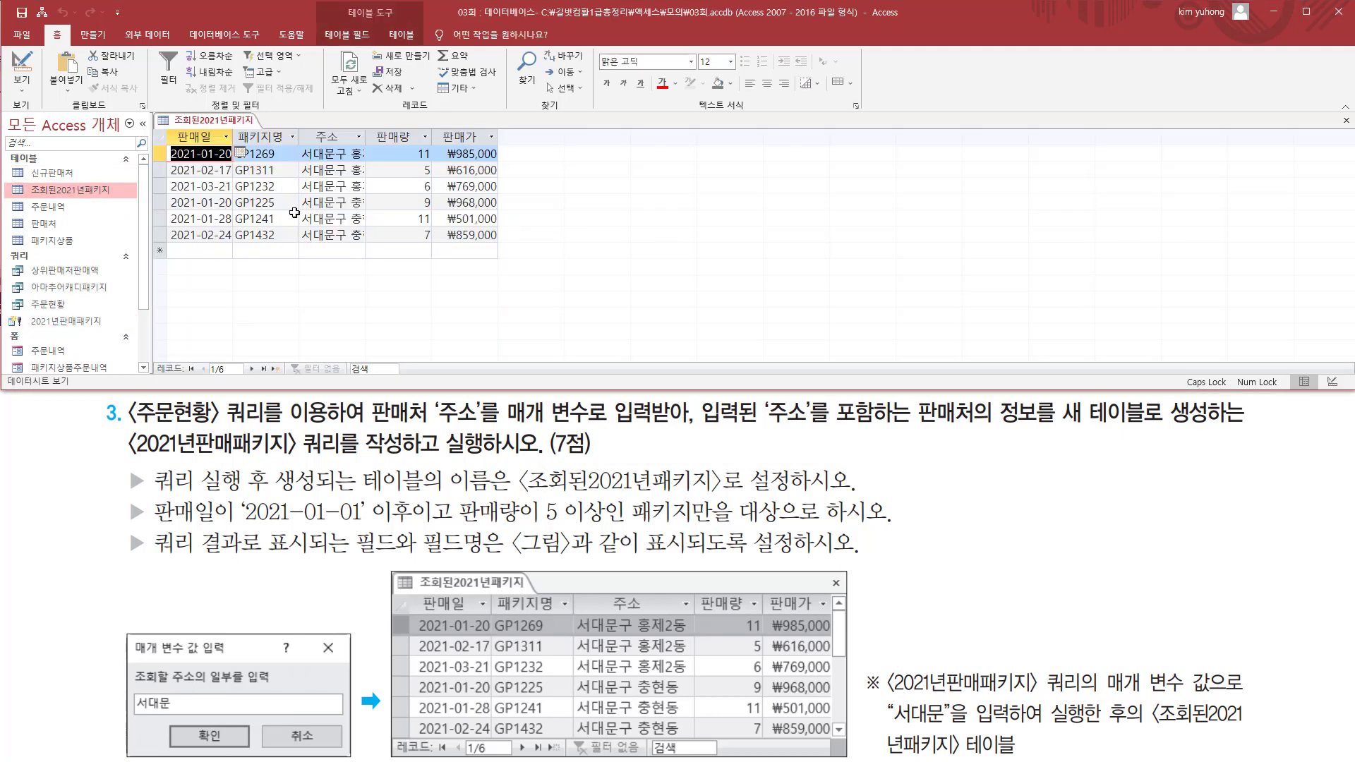
mouse_move(162, 122)
left_mouse_down()
mouse_move(231, 220)
mouse_move(501, 254)
left_mouse_up()
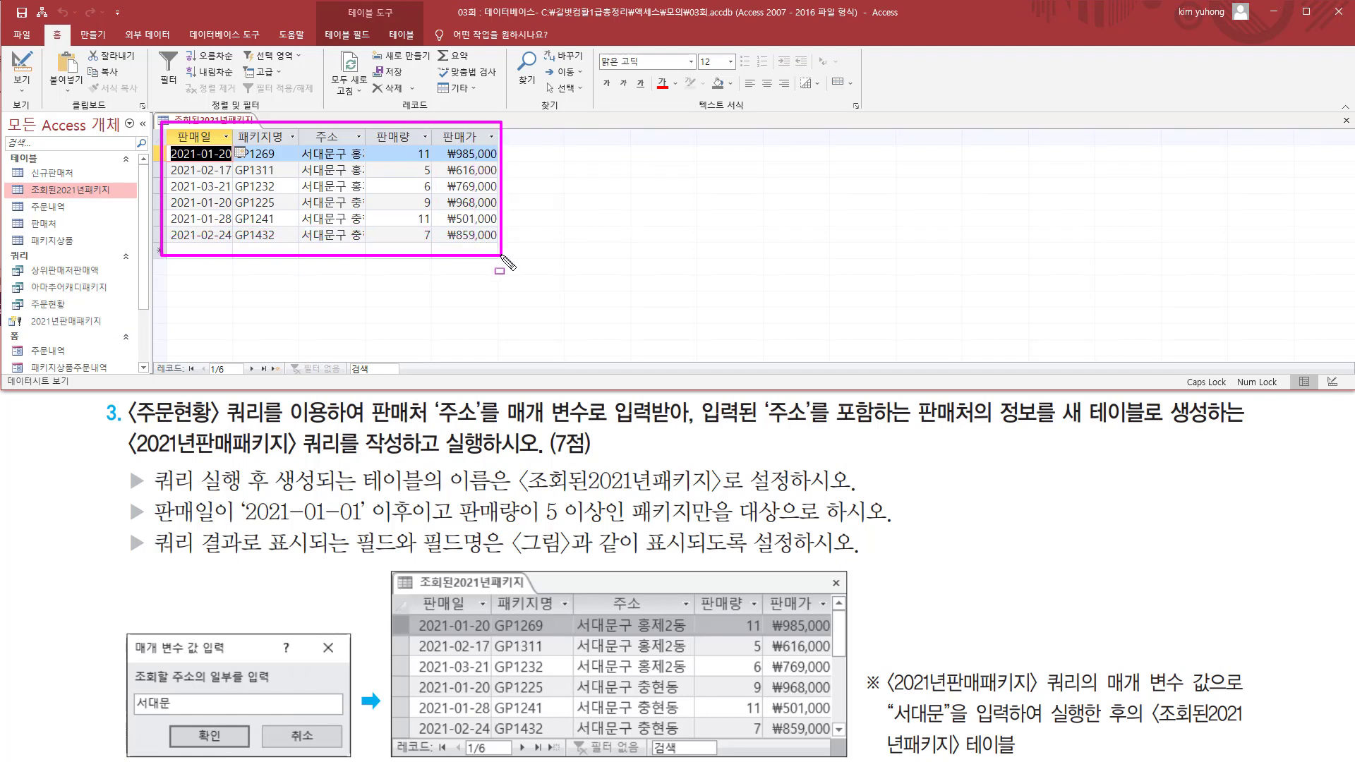
mouse_move(393, 584)
left_mouse_down()
mouse_move(908, 758)
mouse_move(854, 756)
left_mouse_up()
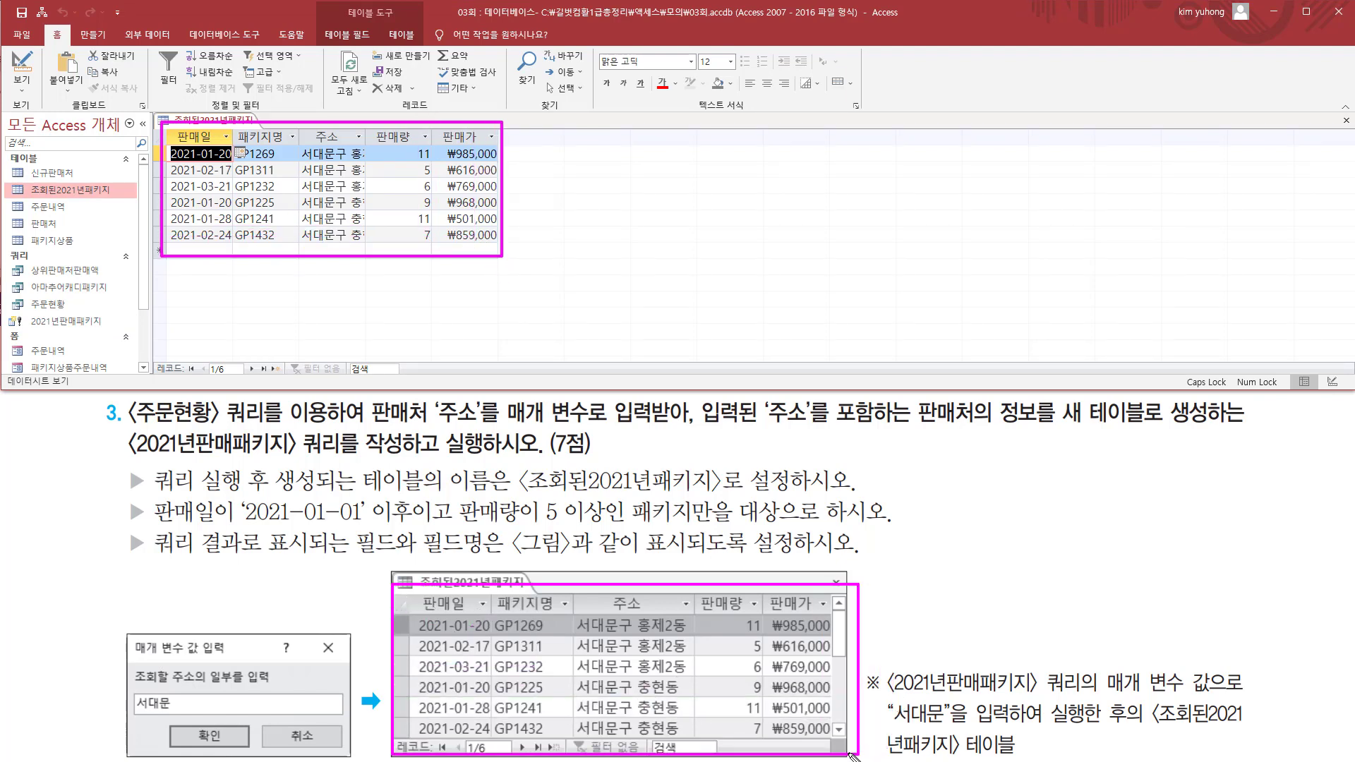
key("Escape")
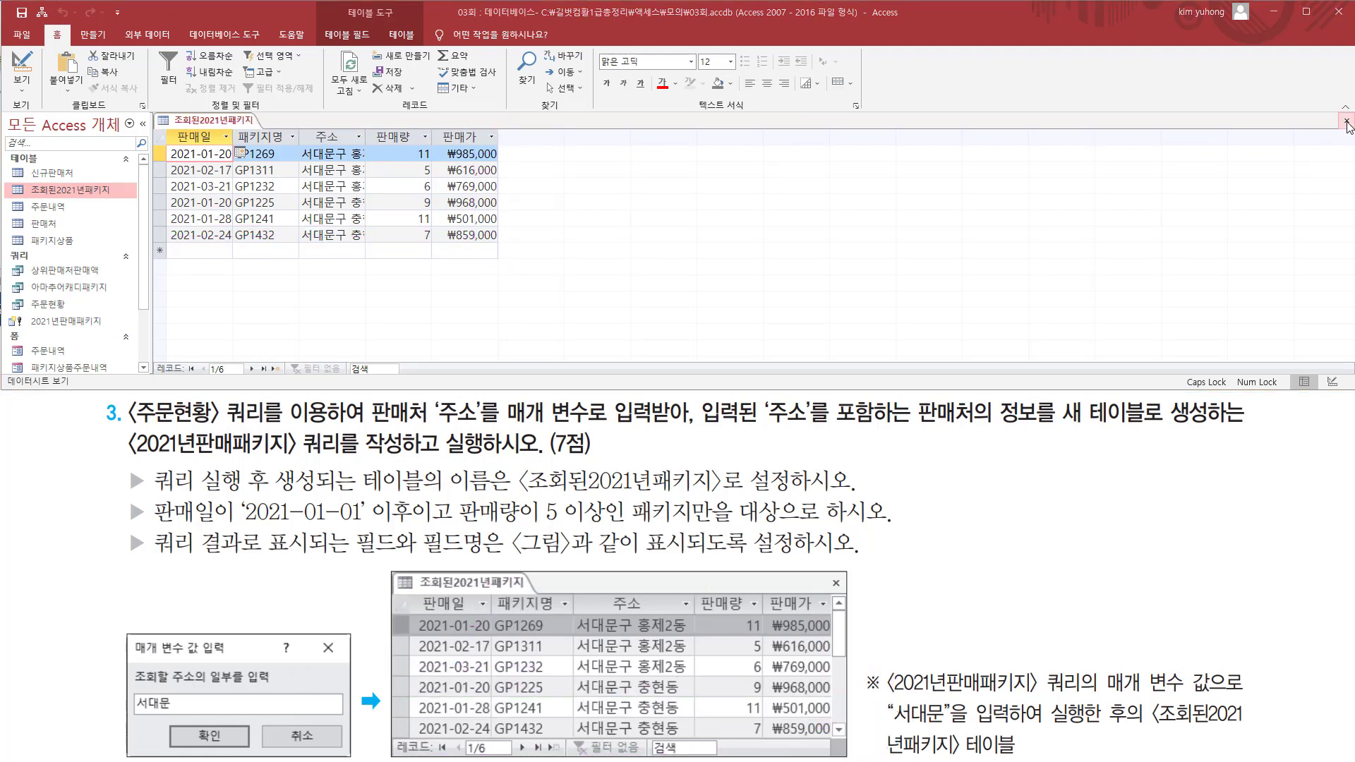
left_click(1346, 123)
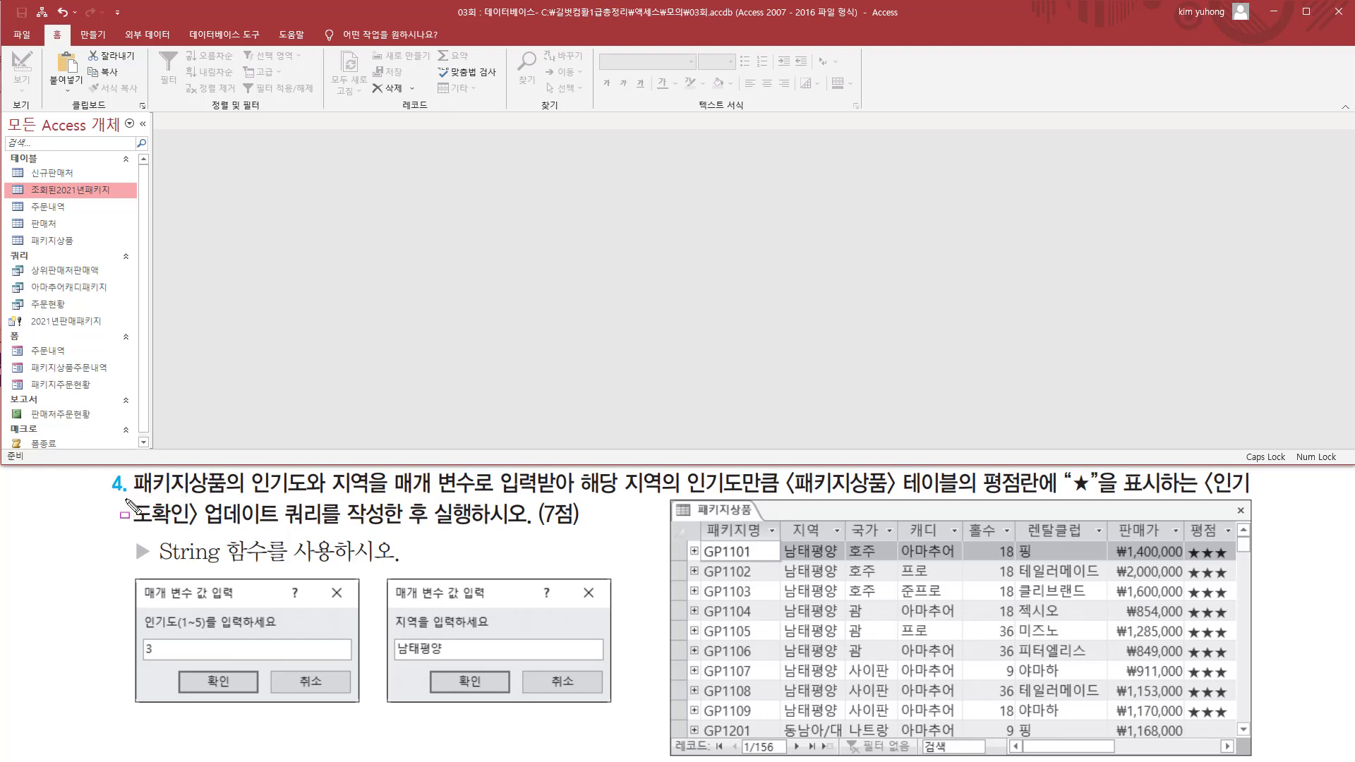
Read exercise 4's requirements for the 인기도확인 update query on the 패키지상품 table.
left_click_drag(126, 498, 407, 502)
mouse_move(256, 468)
left_mouse_down()
mouse_move(395, 497)
mouse_move(1097, 500)
left_mouse_up()
key("ctrl+z")
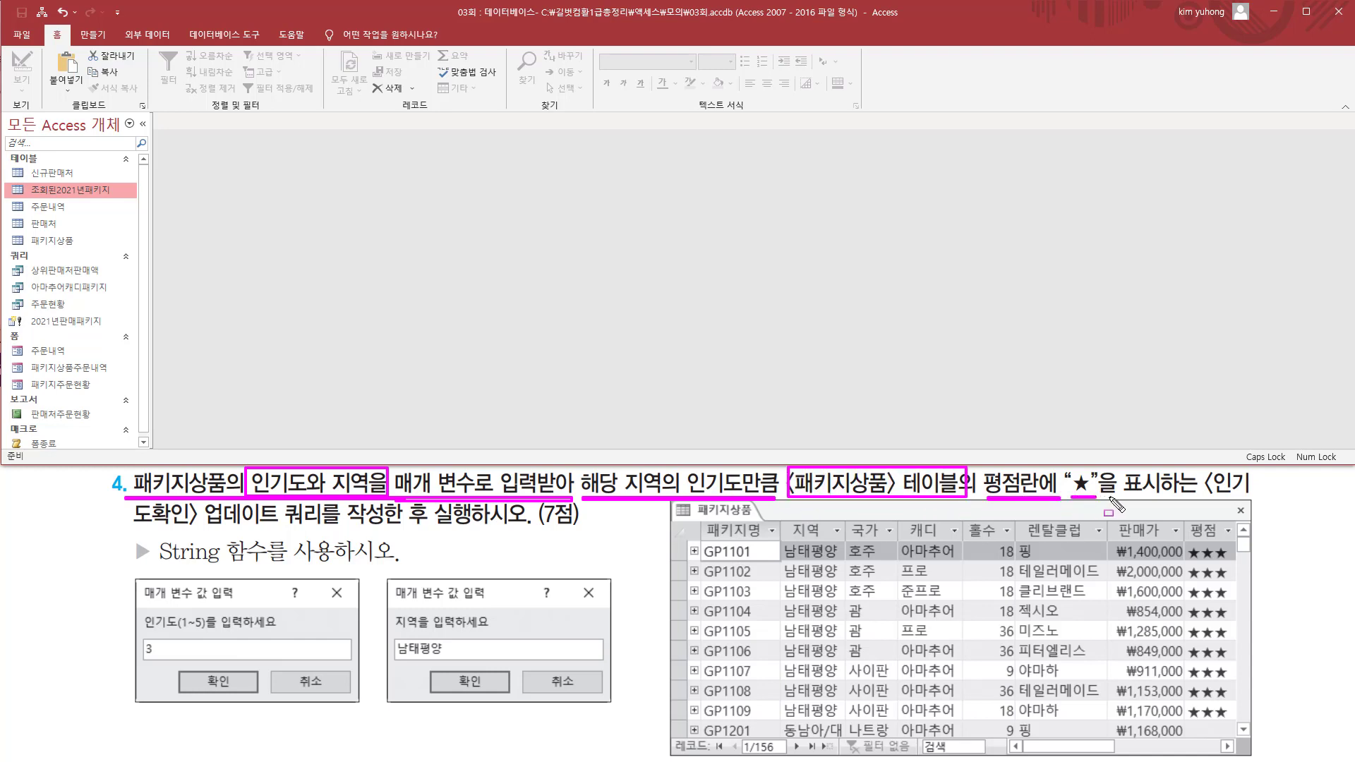
left_click_drag(206, 530, 432, 536)
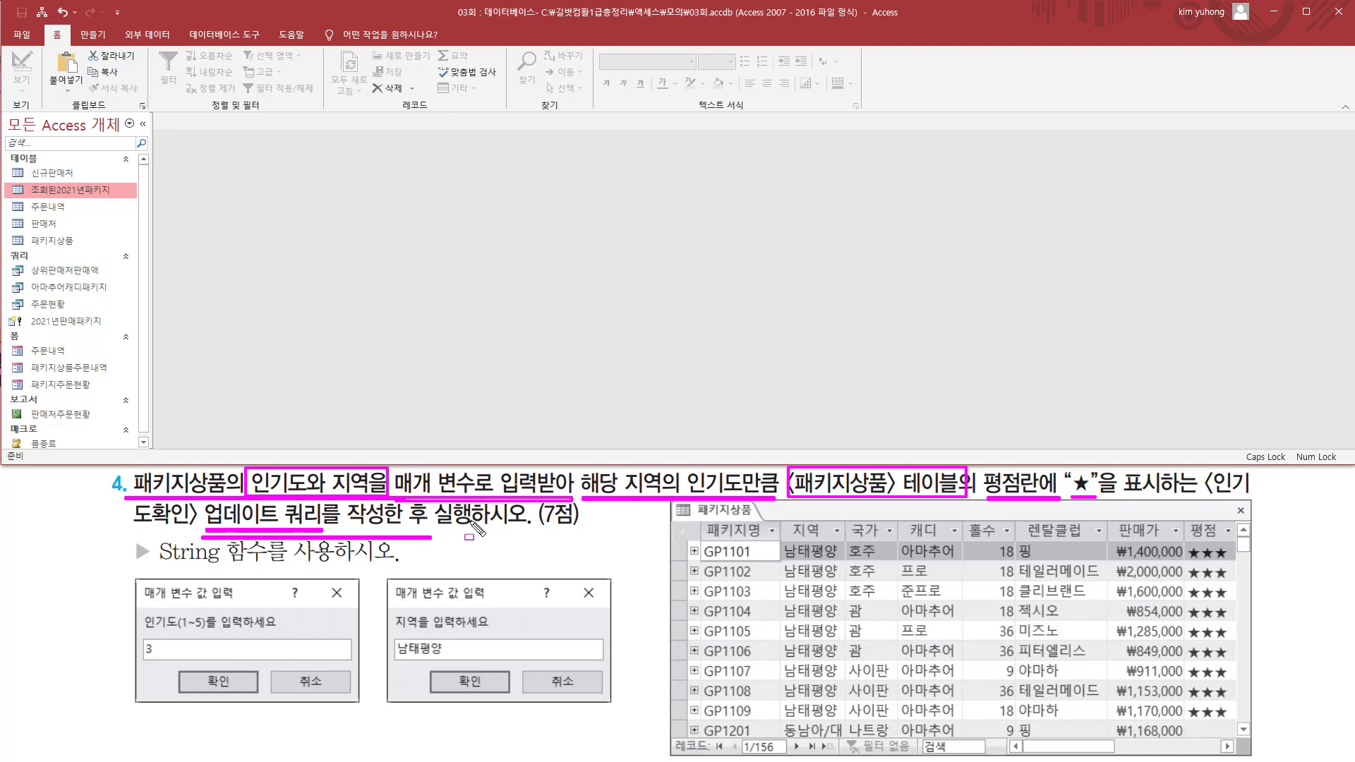
left_click_drag(28, 230, 97, 252)
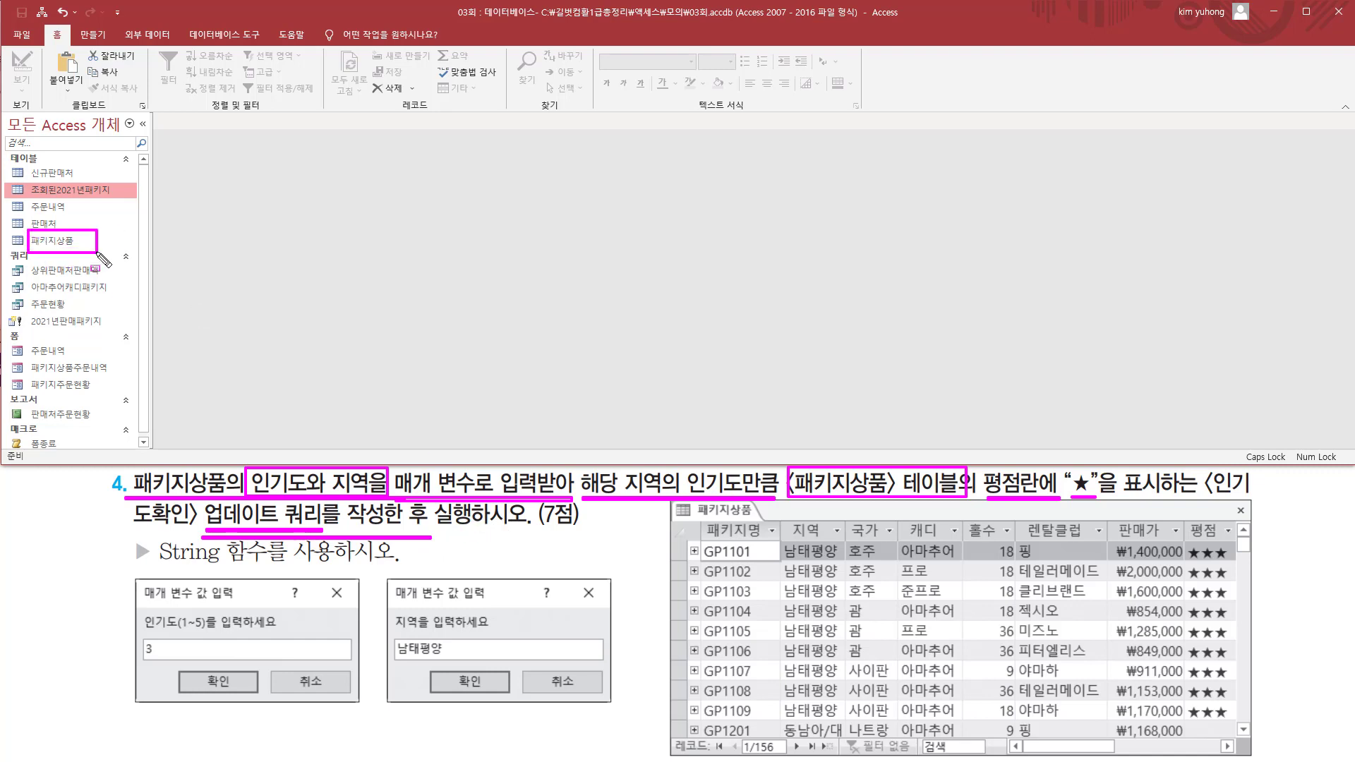
key("Escape")
Open the 패키지상품 table, compare its 평점 column with the exercise's parameter prompts and result figure, and close it.
left_click(64, 242)
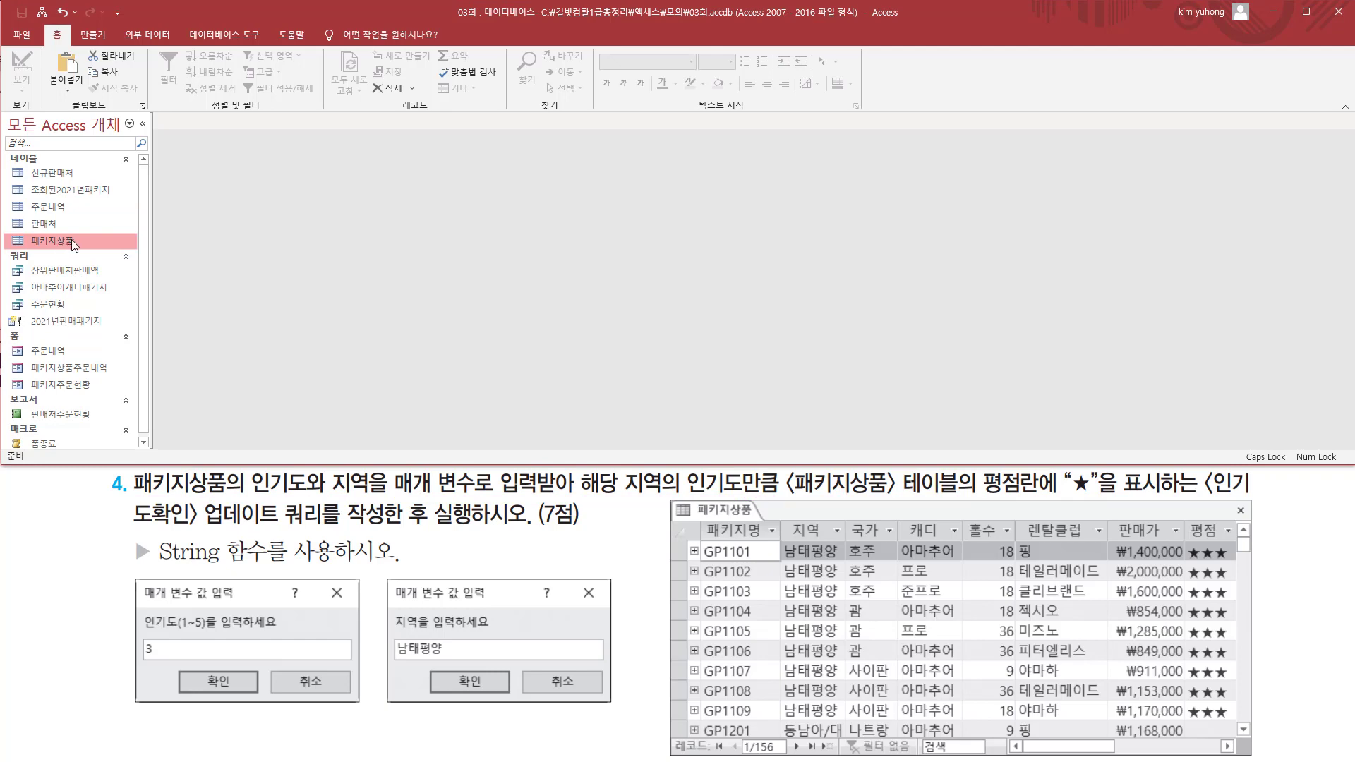
double_click(74, 244)
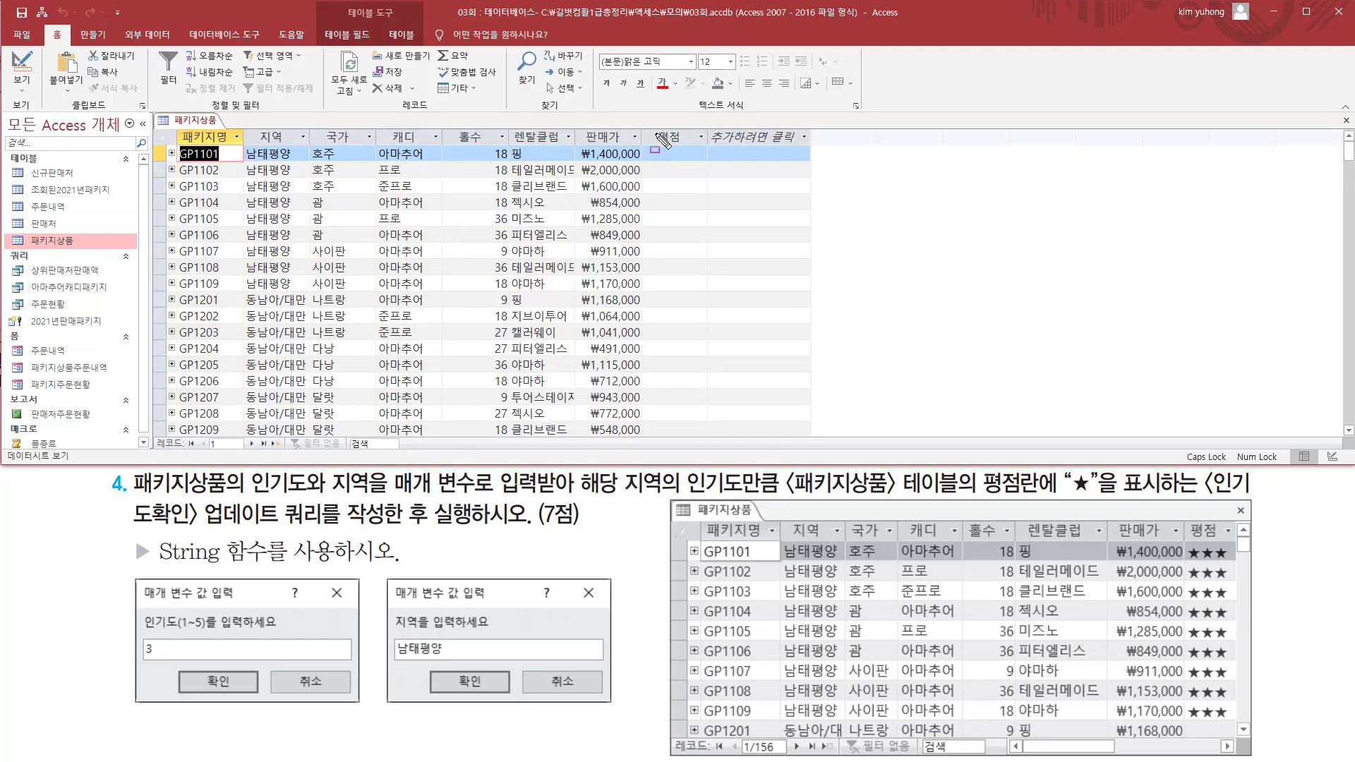
mouse_move(650, 127)
left_mouse_down()
mouse_move(691, 147)
mouse_move(709, 428)
left_mouse_up()
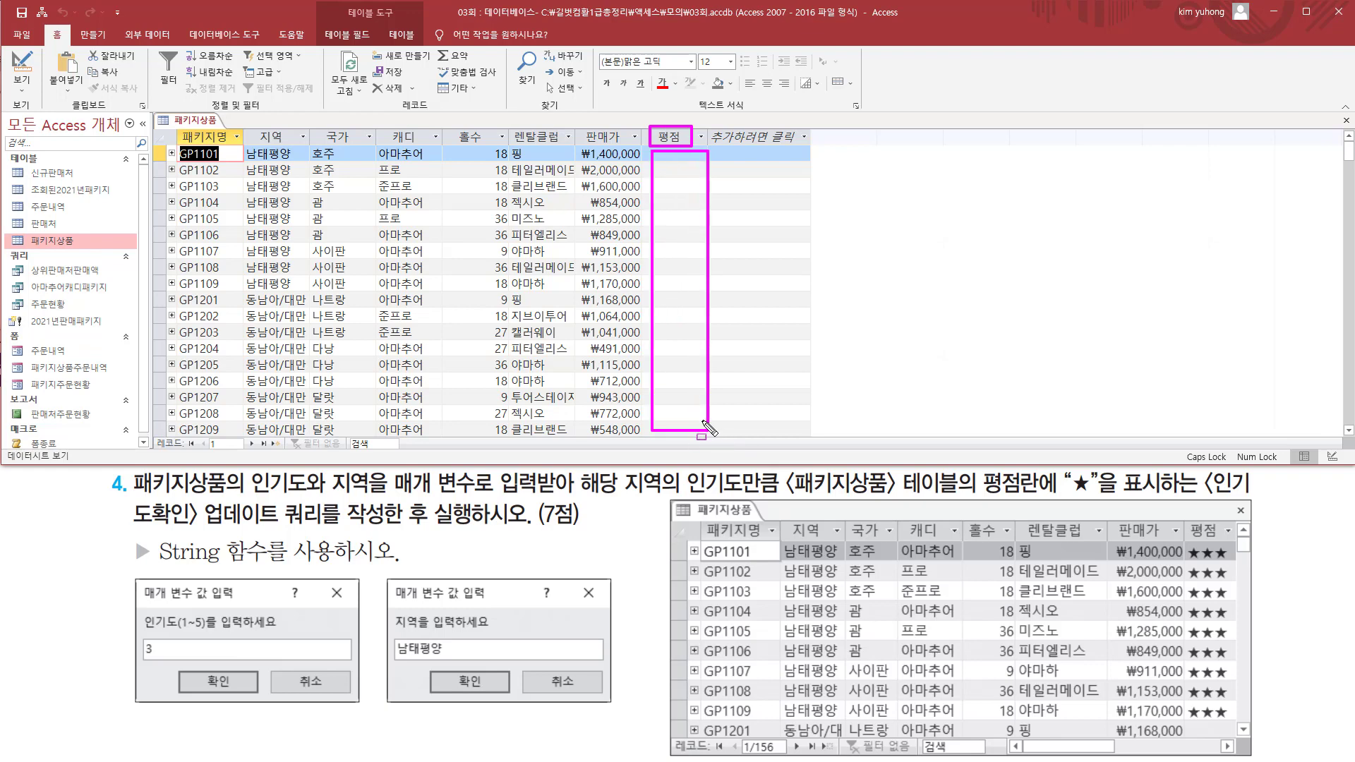
left_click_drag(1186, 541, 1242, 730)
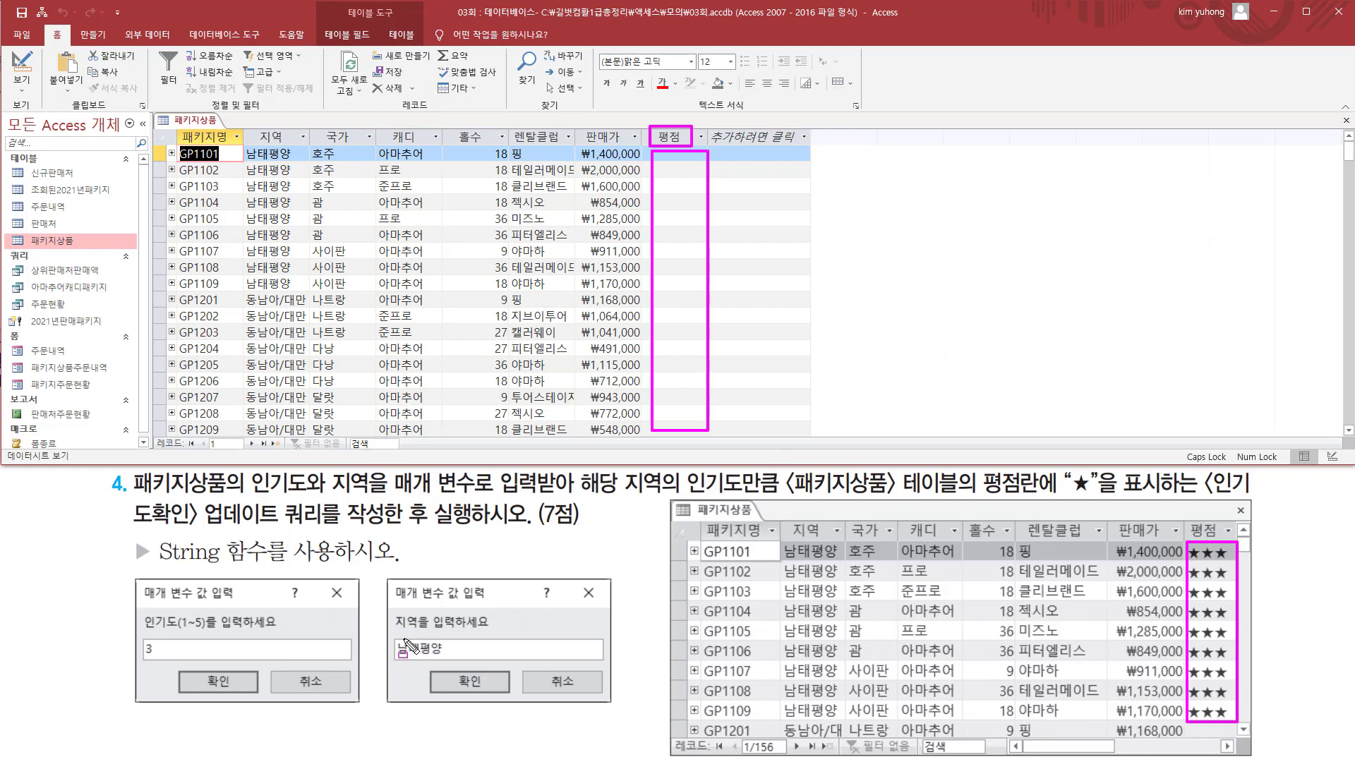
mouse_move(388, 639)
left_mouse_down()
mouse_move(452, 659)
mouse_move(489, 697)
left_mouse_up()
left_click_drag(779, 536, 842, 719)
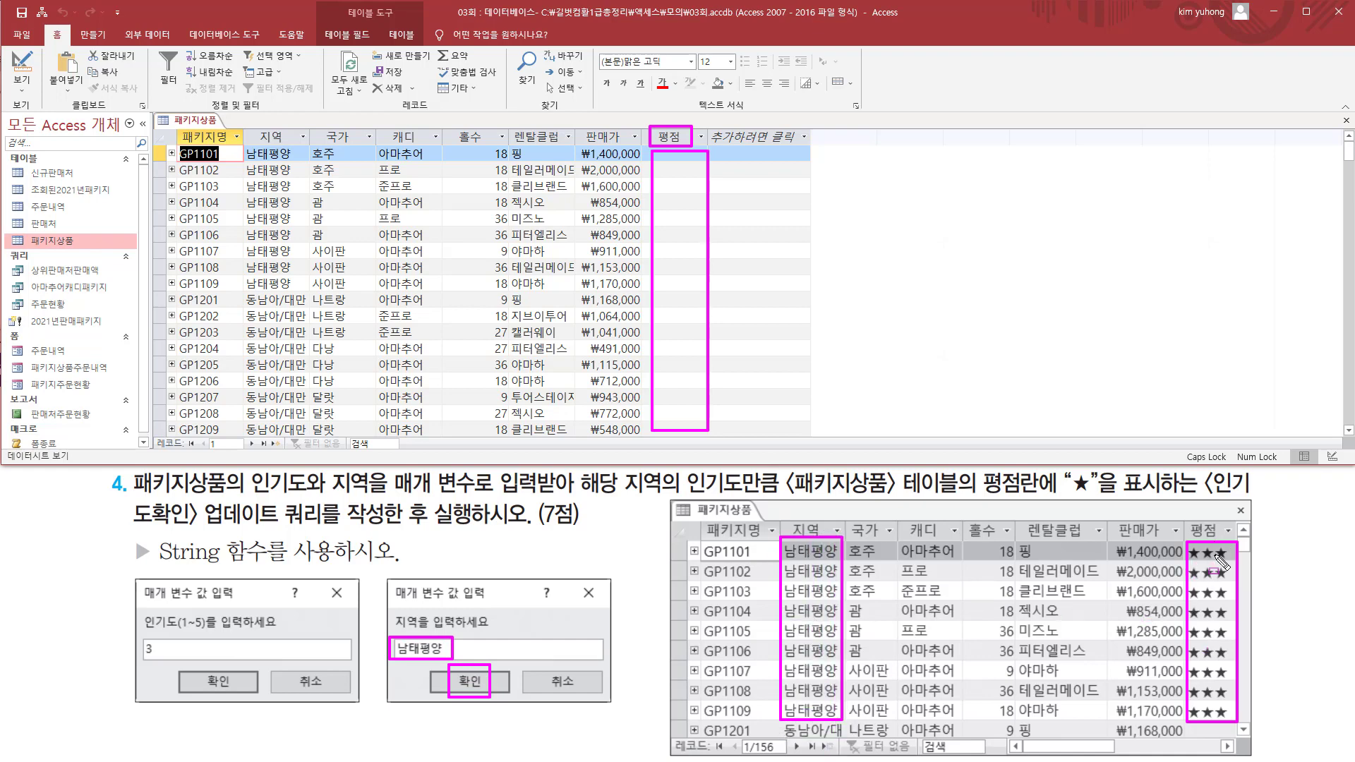
left_click_drag(140, 627, 283, 627)
left_click_drag(141, 640, 161, 658)
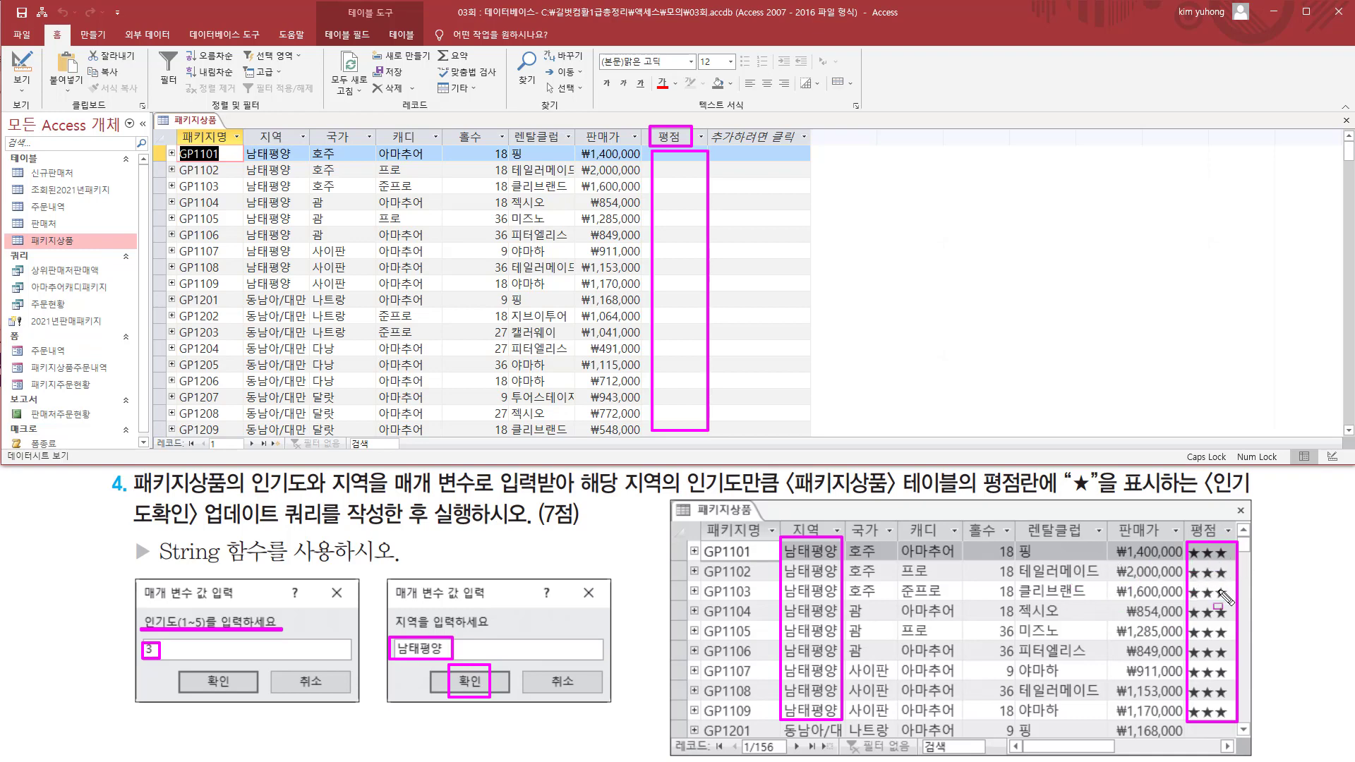
left_click_drag(162, 562, 277, 563)
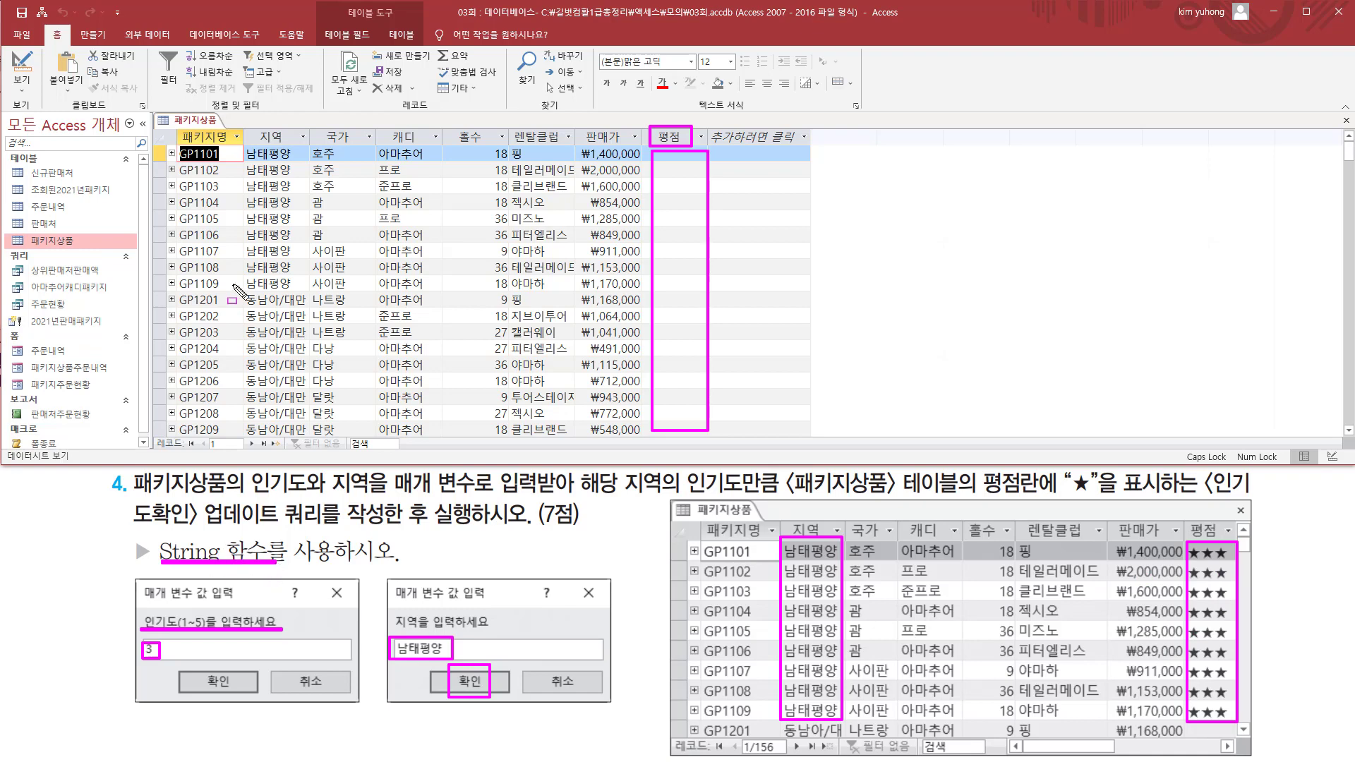
key("Escape")
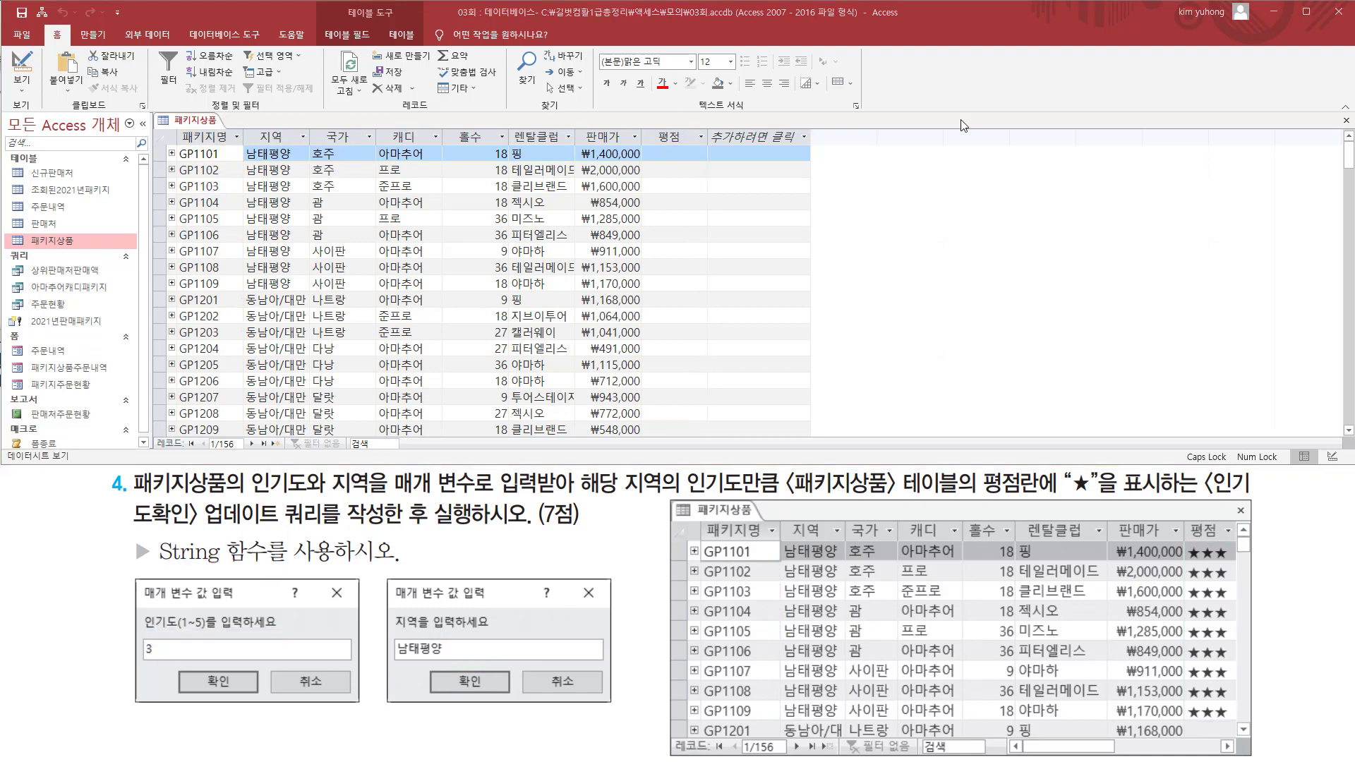
right_click(187, 124)
left_click(204, 145)
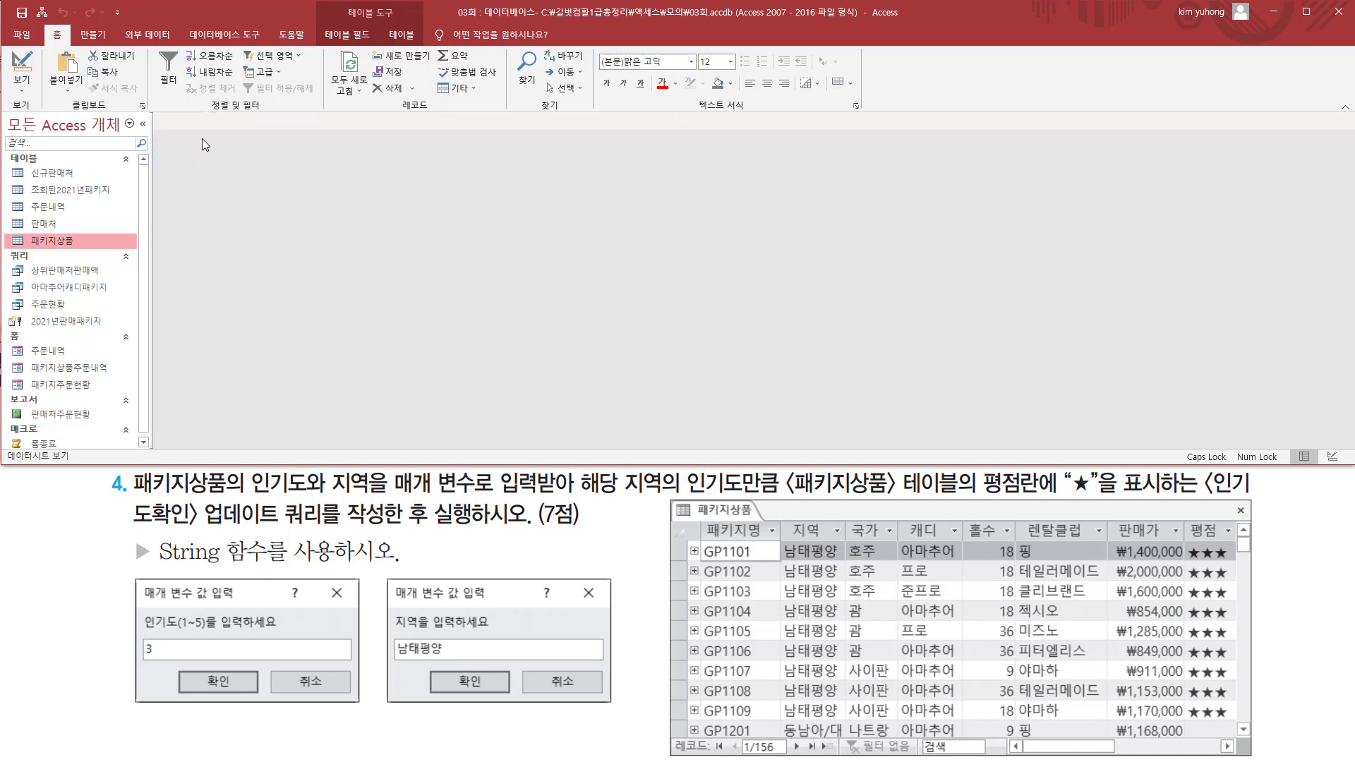
Create a new query in design view based on the 패키지상품 table.
left_click(93, 34)
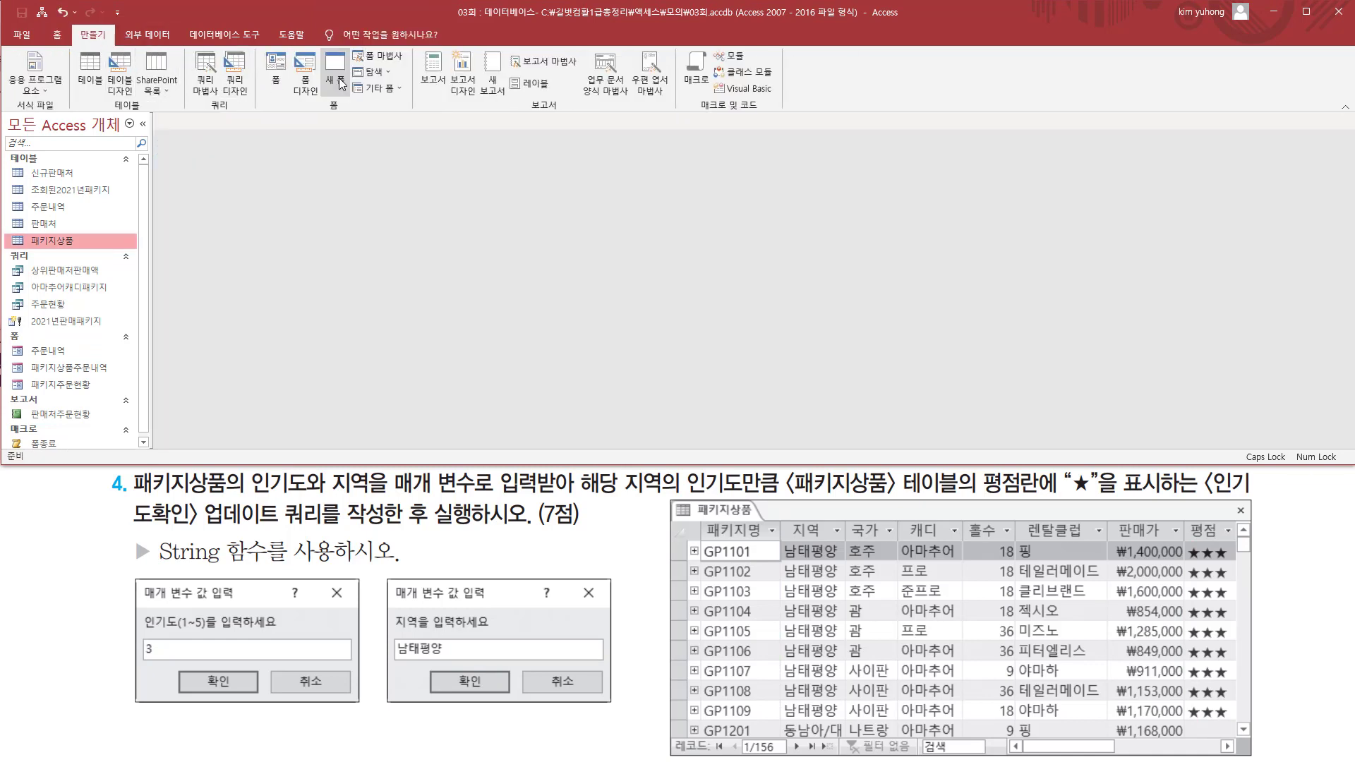
left_click(233, 73)
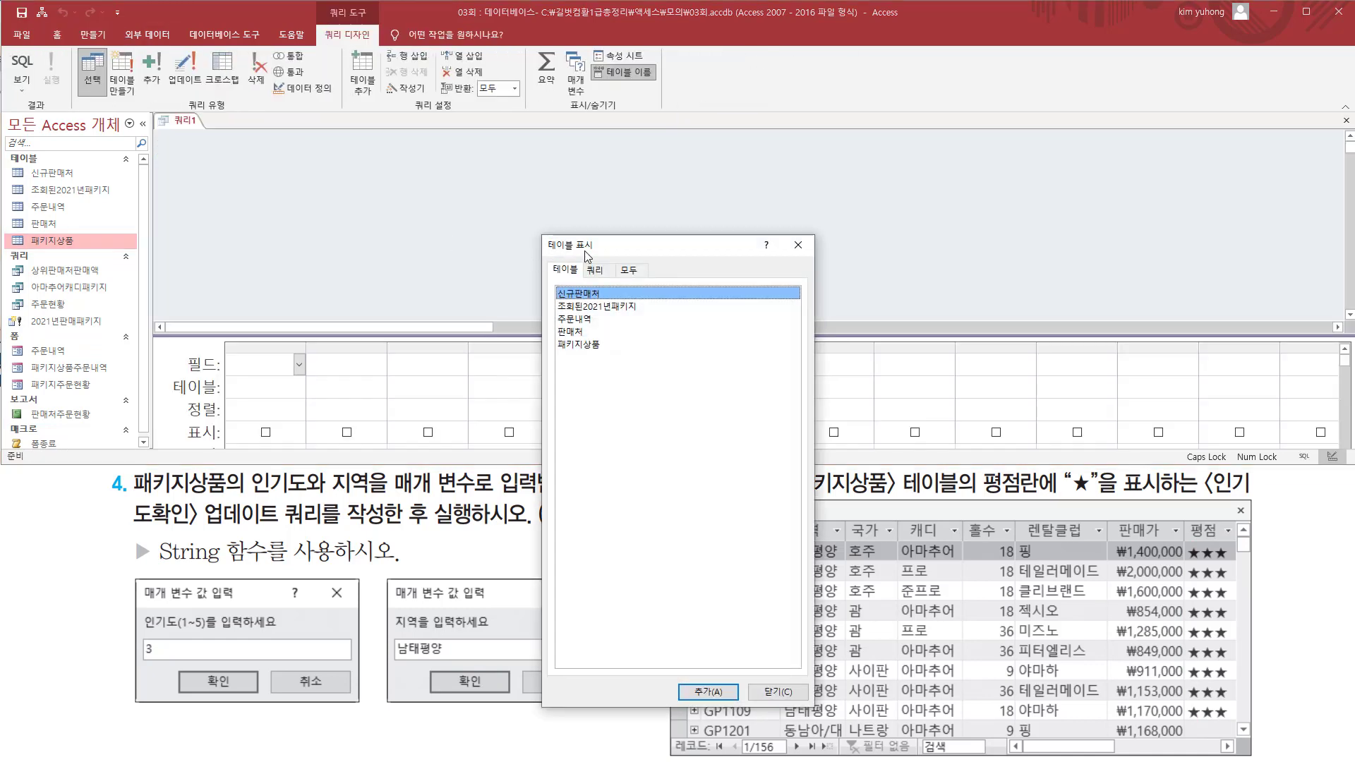
left_click(594, 345)
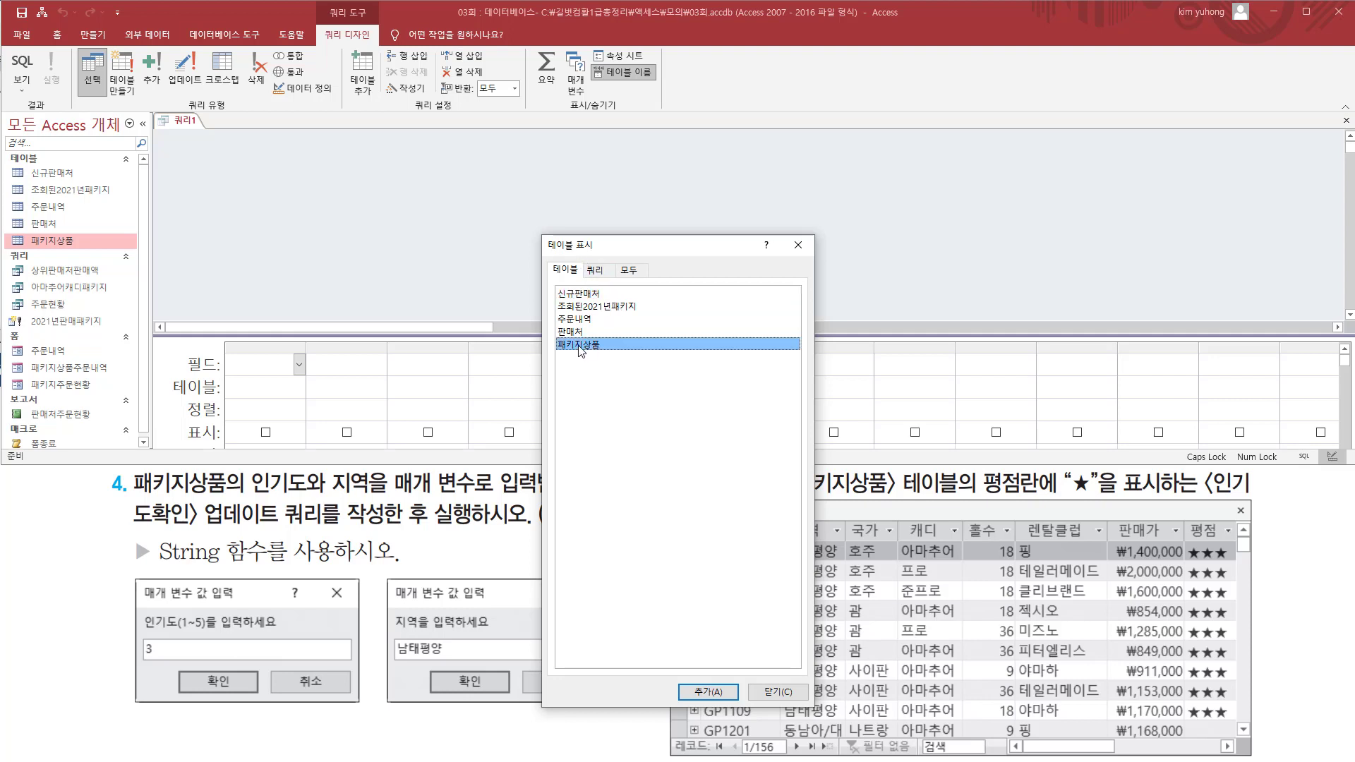
double_click(602, 343)
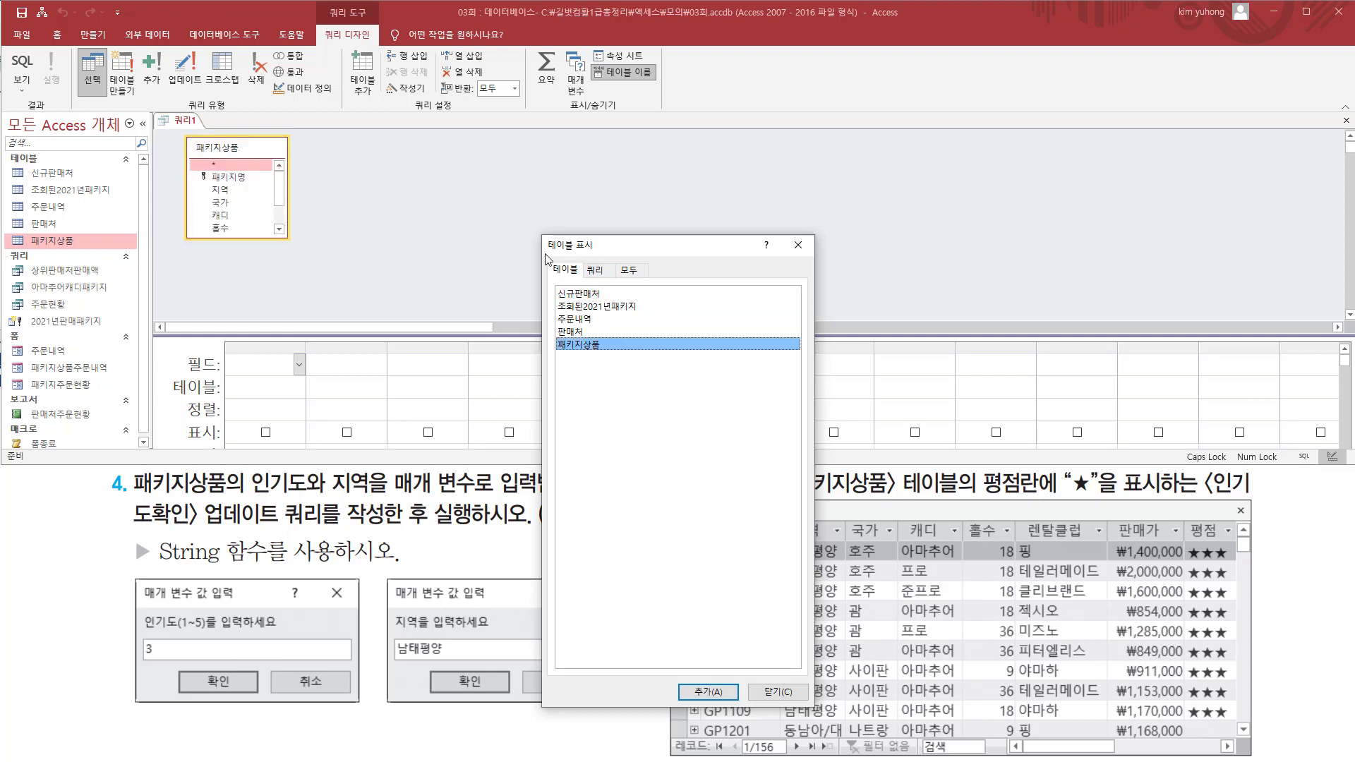
left_click(791, 247)
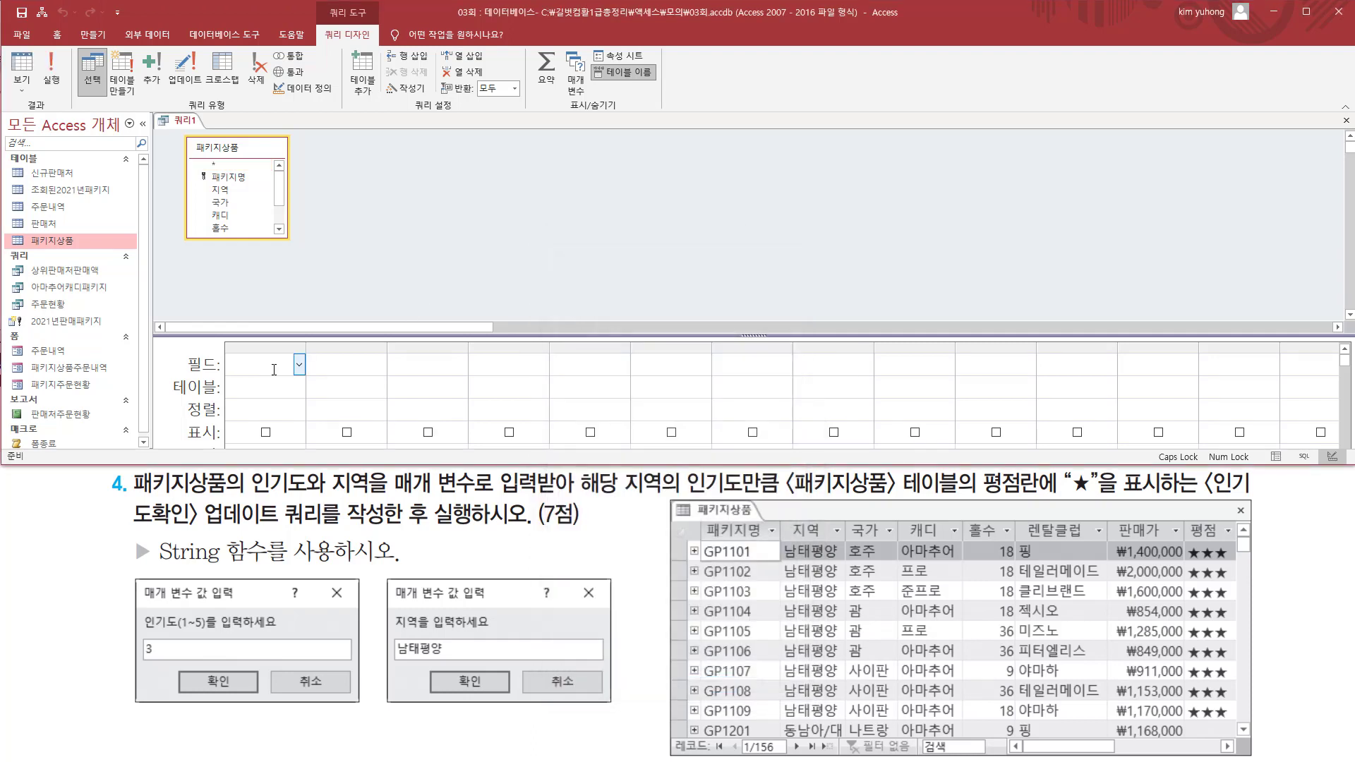
Add the 평점 and 지역 fields of 패키지상품 to the query's design grid.
left_click_drag(1187, 512, 1234, 722)
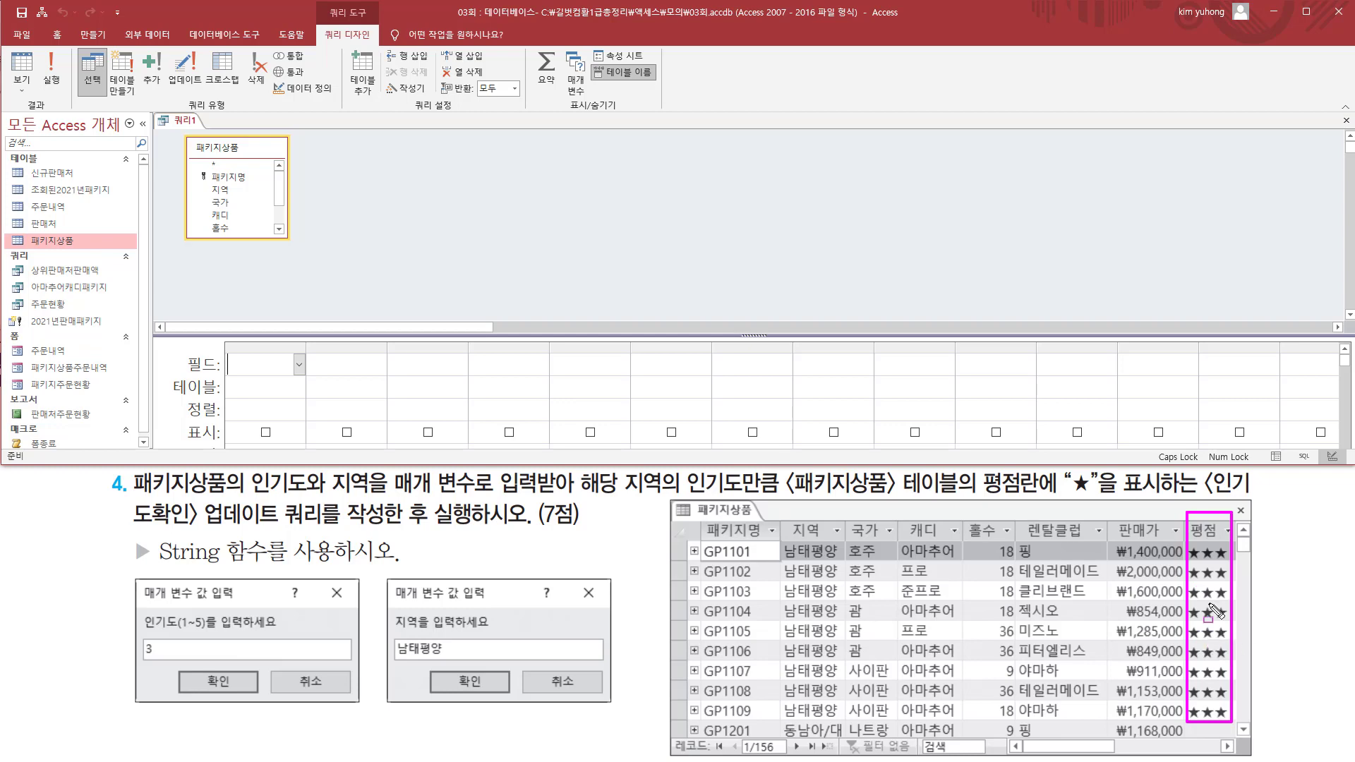
key("Escape")
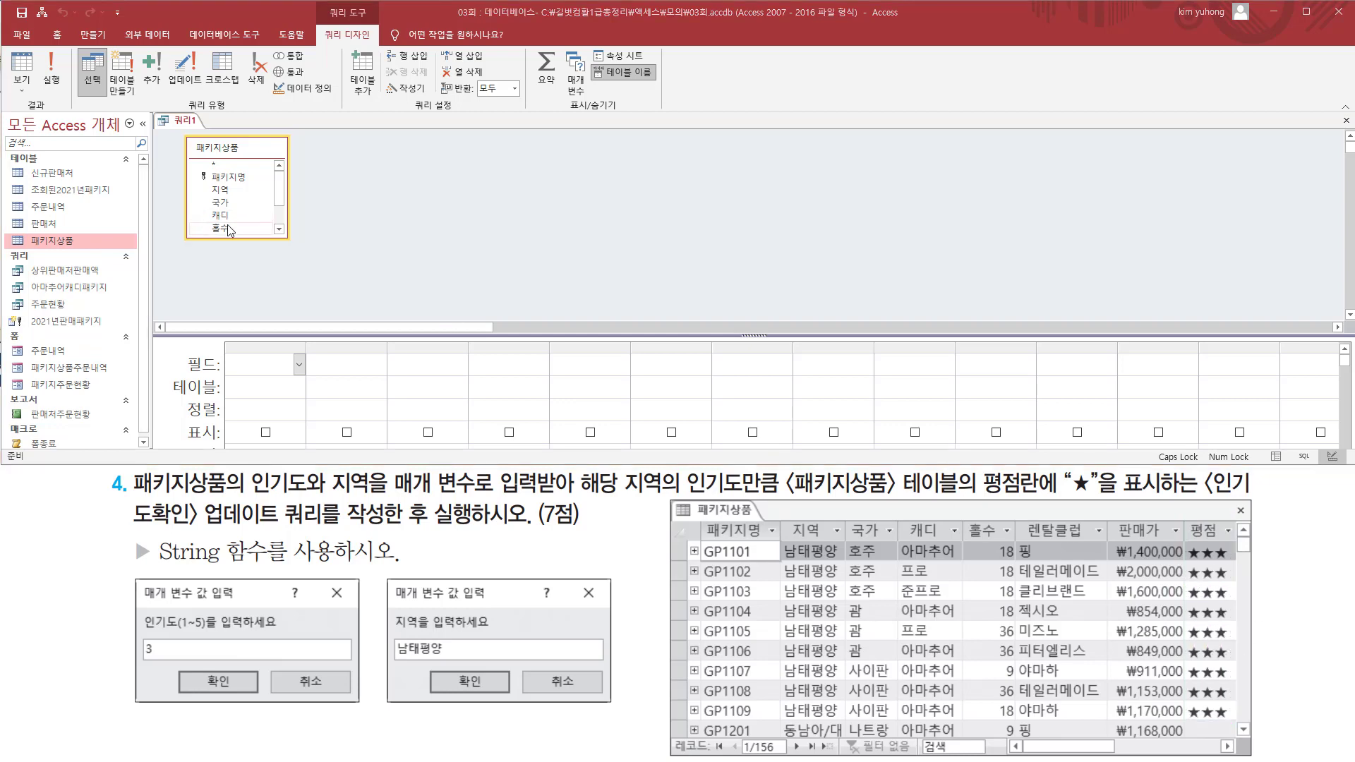
scroll(276, 212, "down", 1)
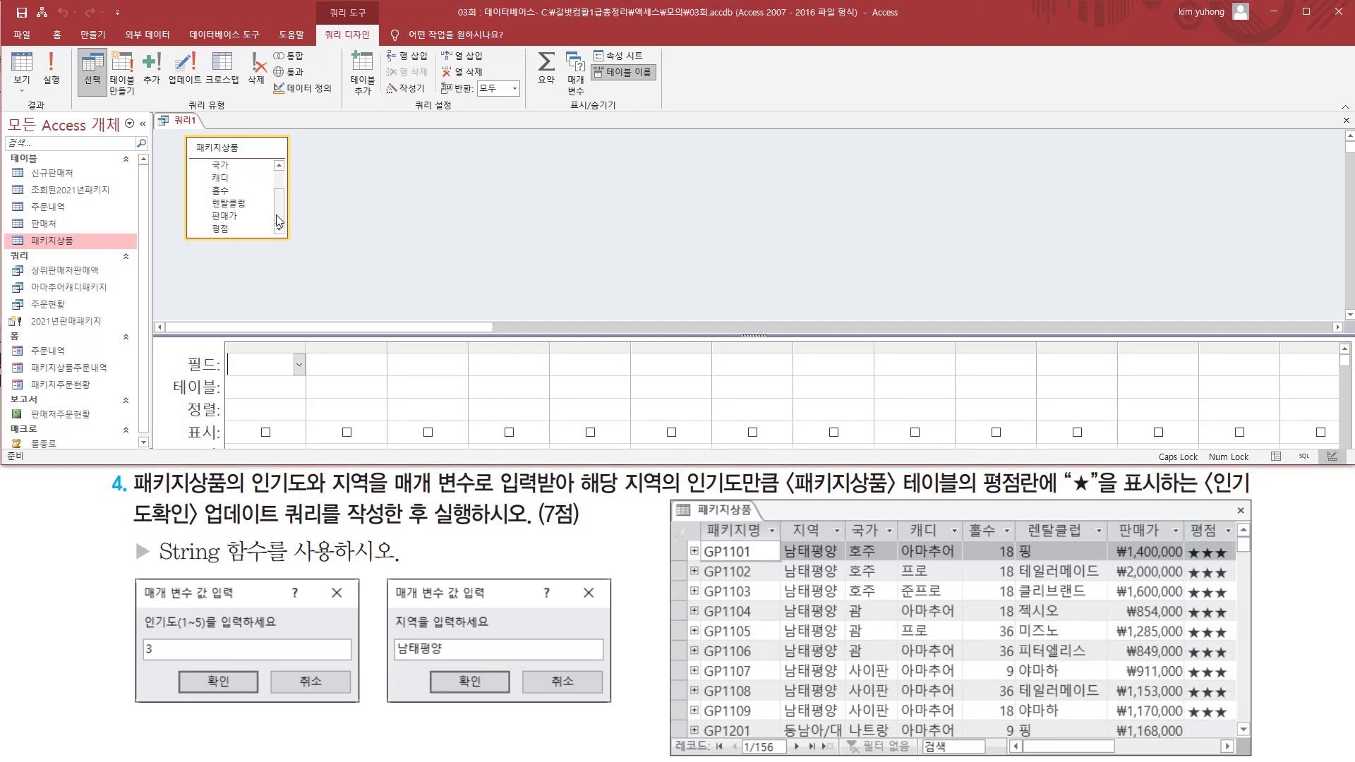
double_click(233, 230)
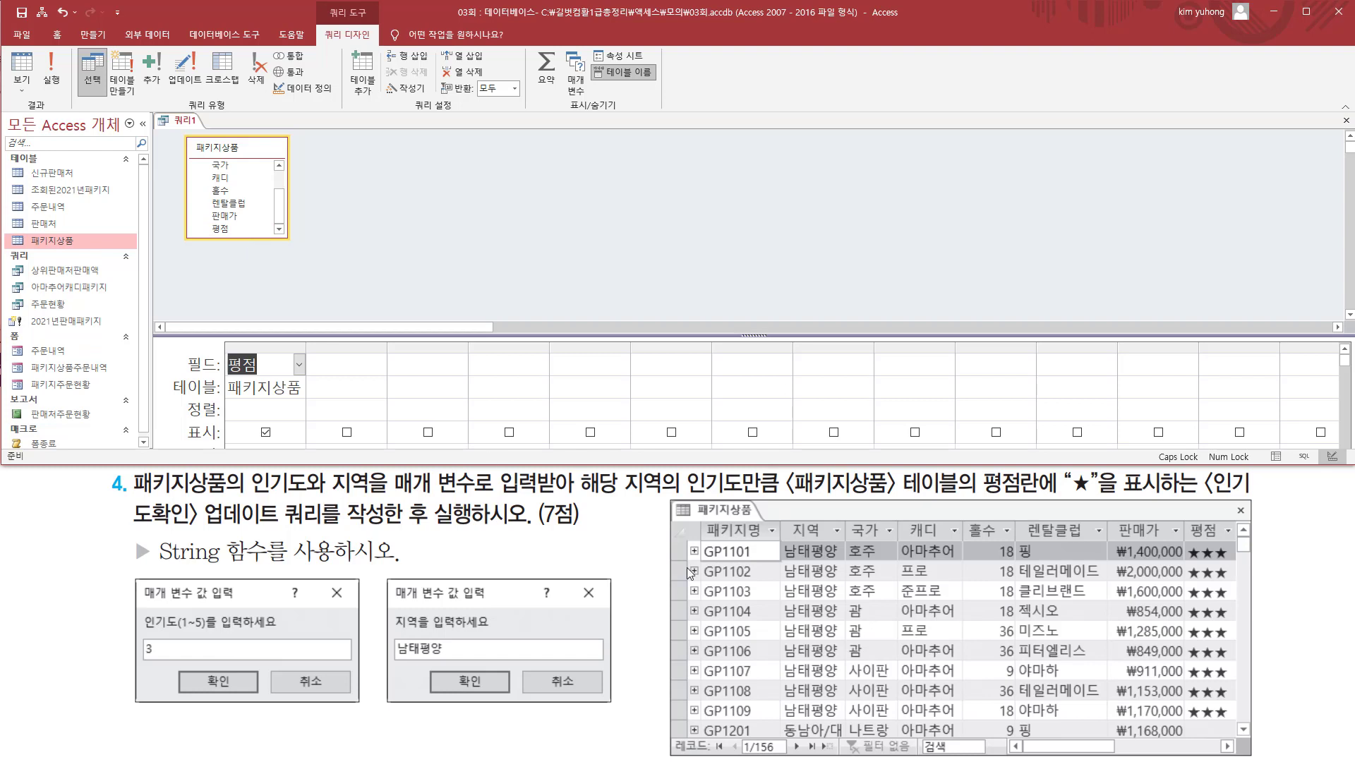
left_click_drag(393, 607, 503, 662)
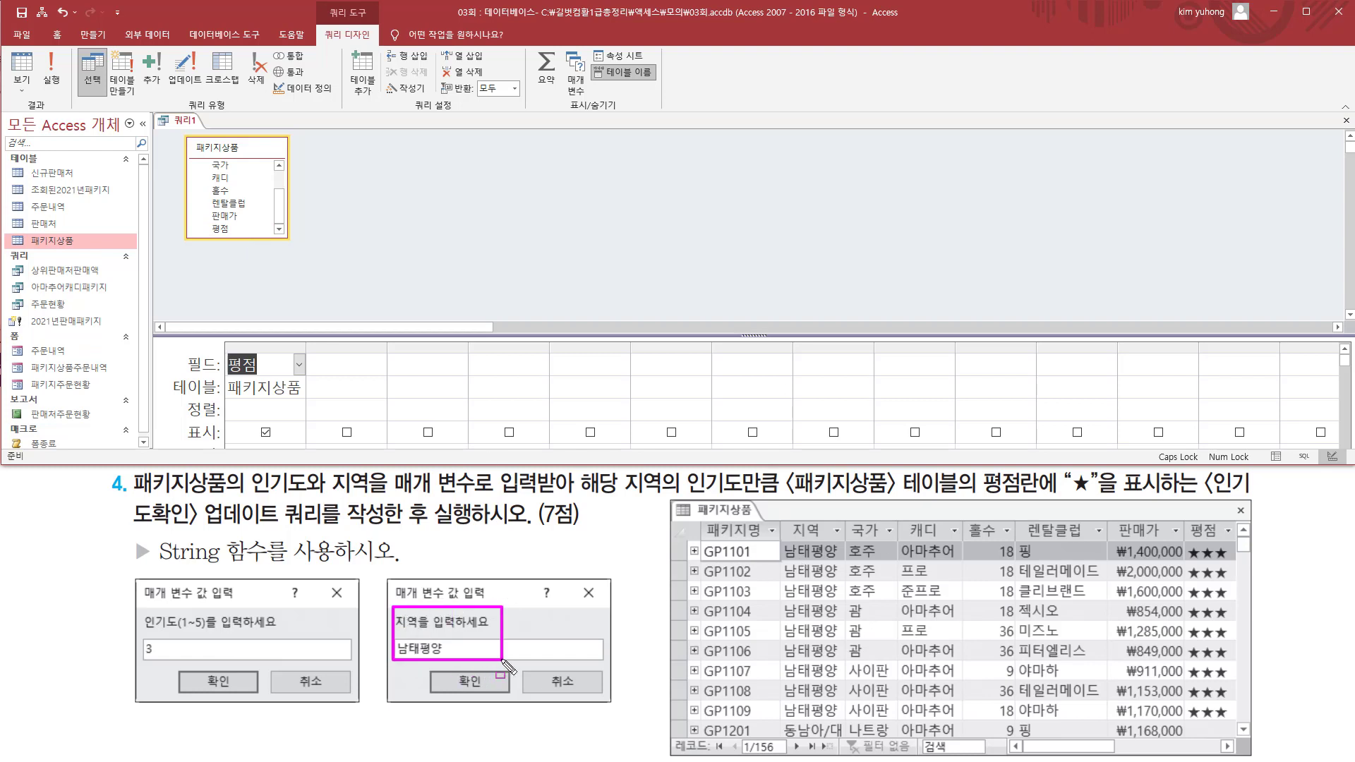
left_click_drag(398, 657, 444, 657)
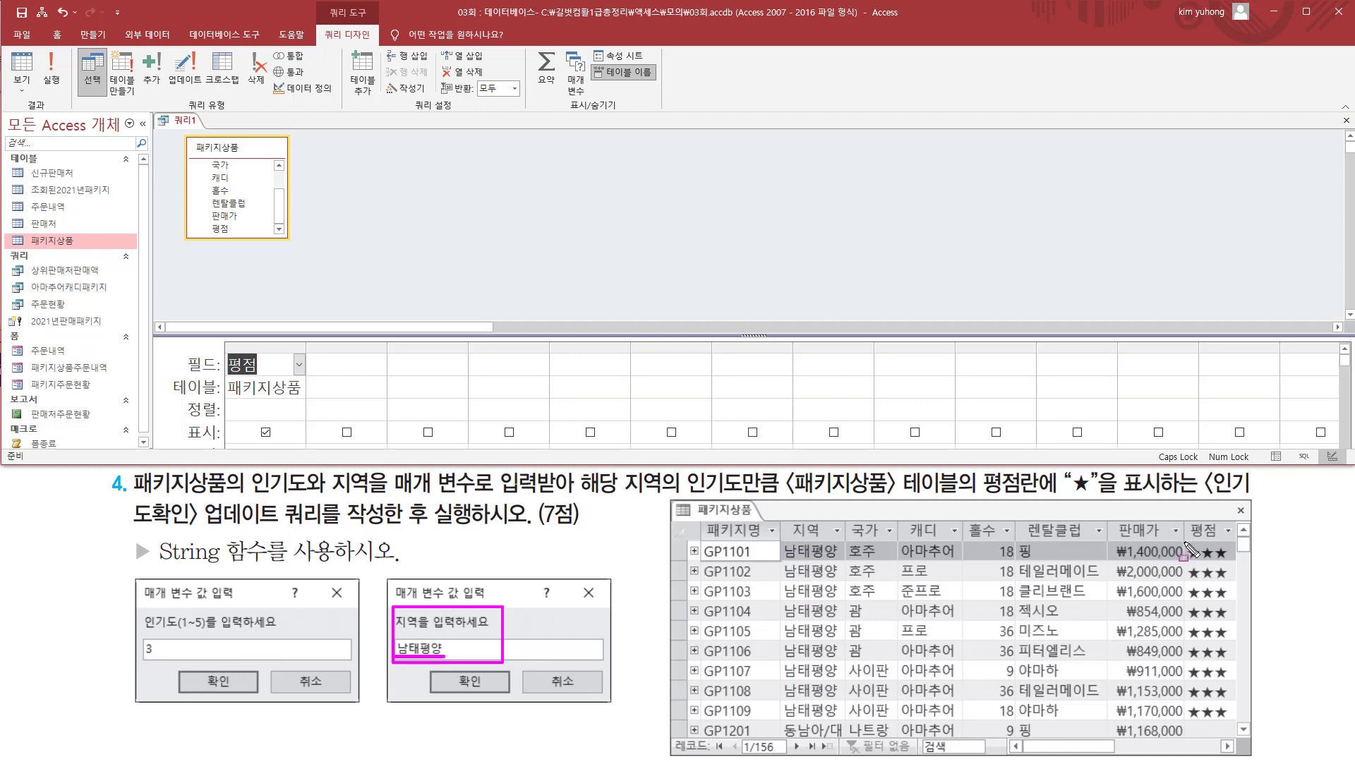
mouse_move(1185, 542)
left_mouse_down()
mouse_move(1238, 727)
mouse_move(1222, 717)
left_mouse_up()
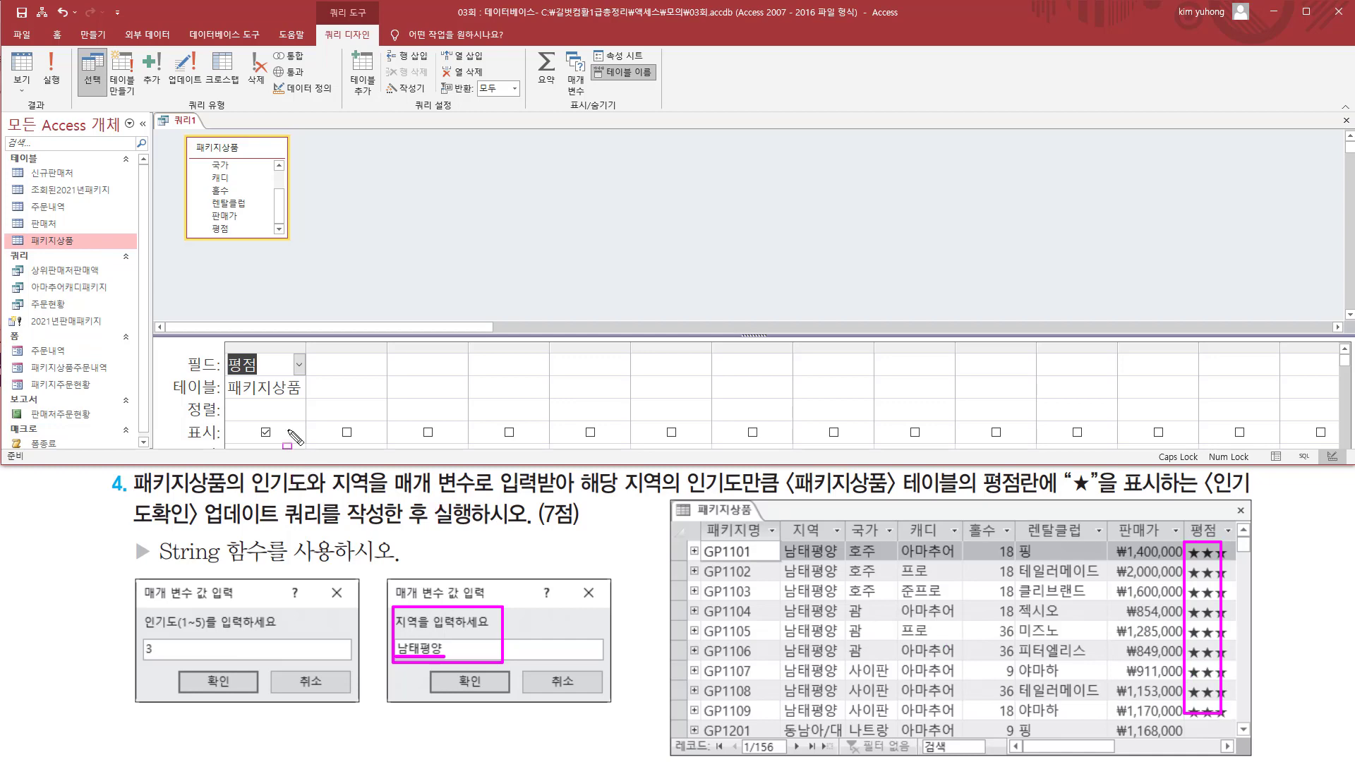
key("Escape")
left_click(338, 365)
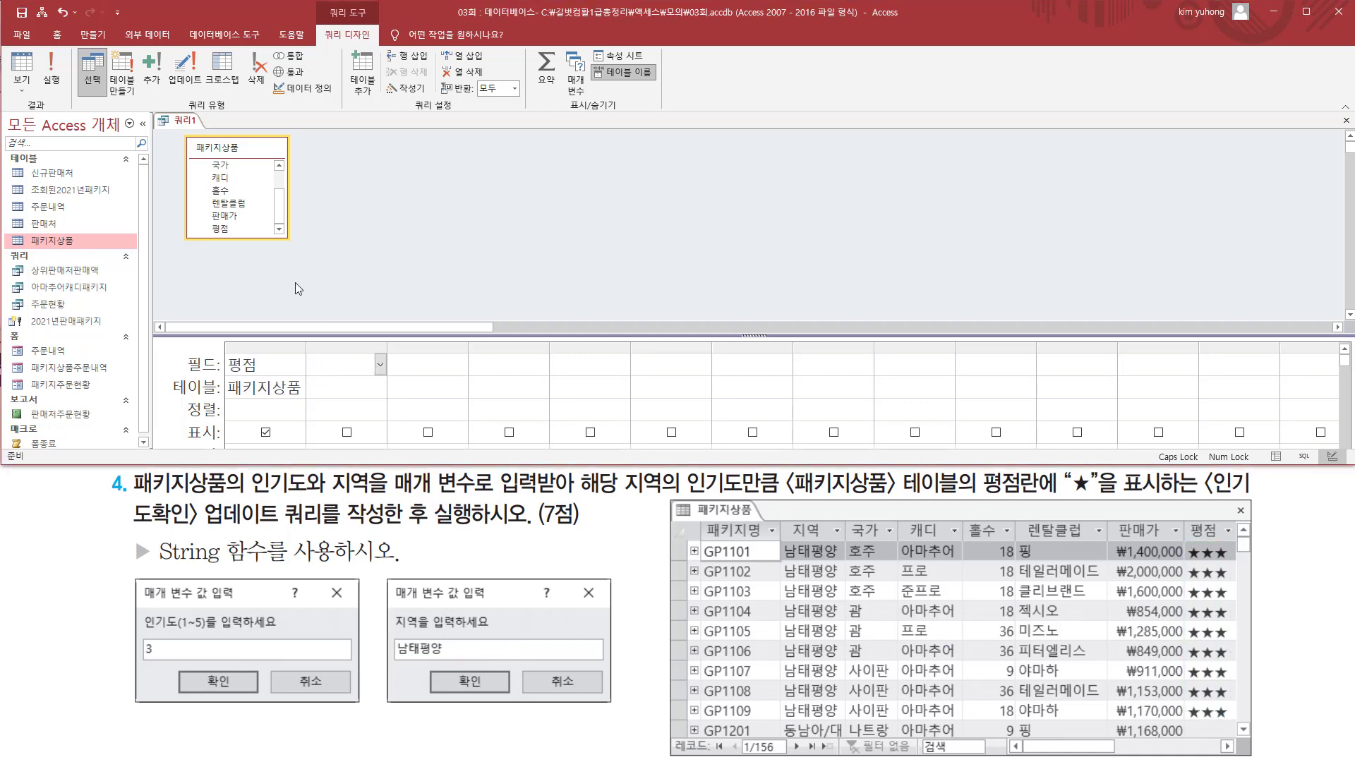
scroll(279, 212, "up", 2)
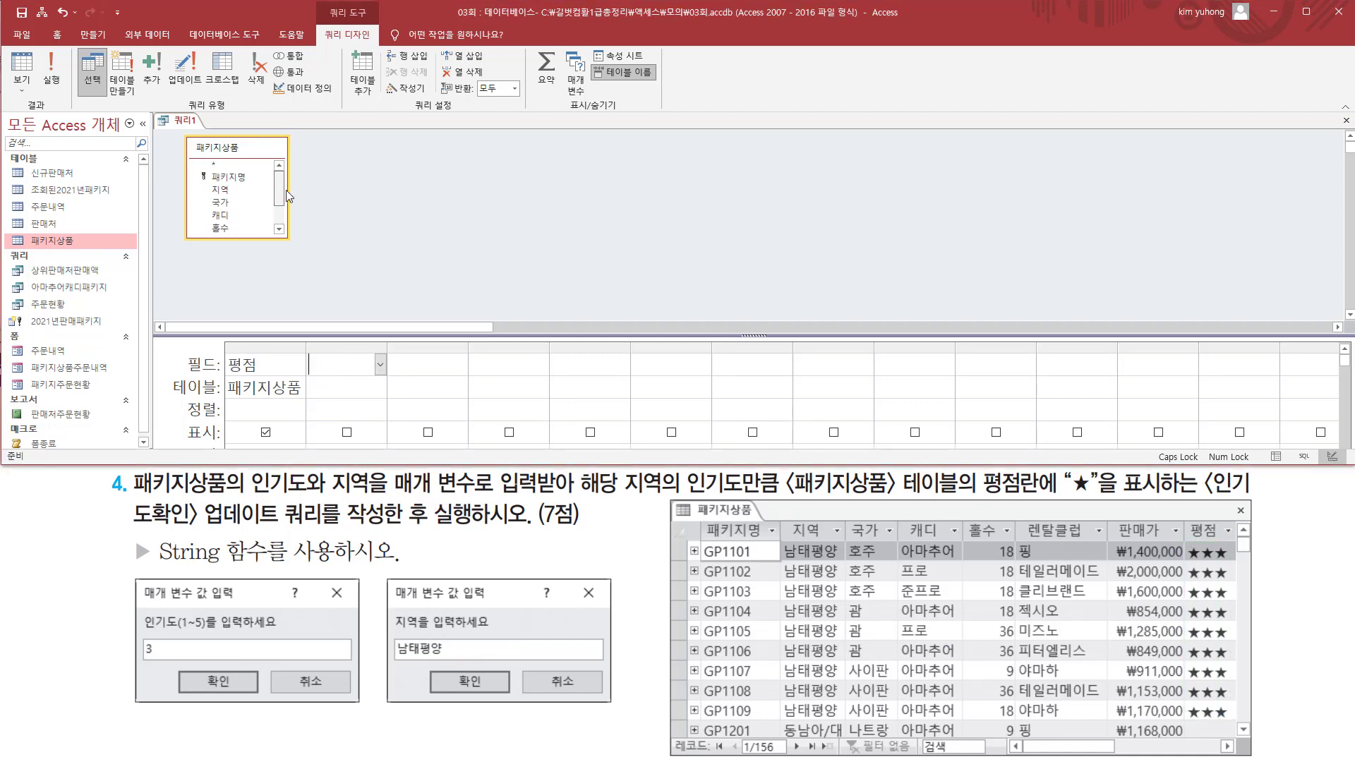
double_click(225, 189)
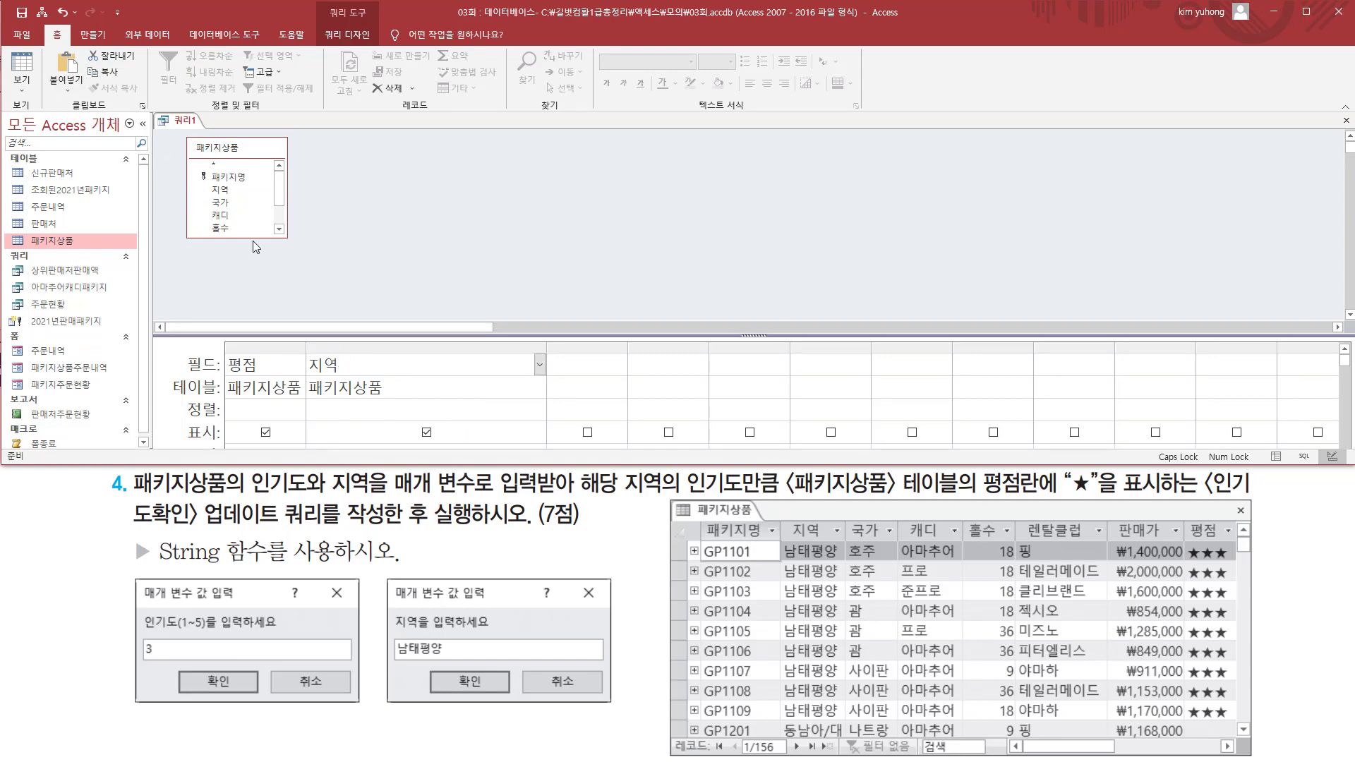
Run the select query and examine the 지역 values across its records against the exercise's region parameter.
left_click(346, 34)
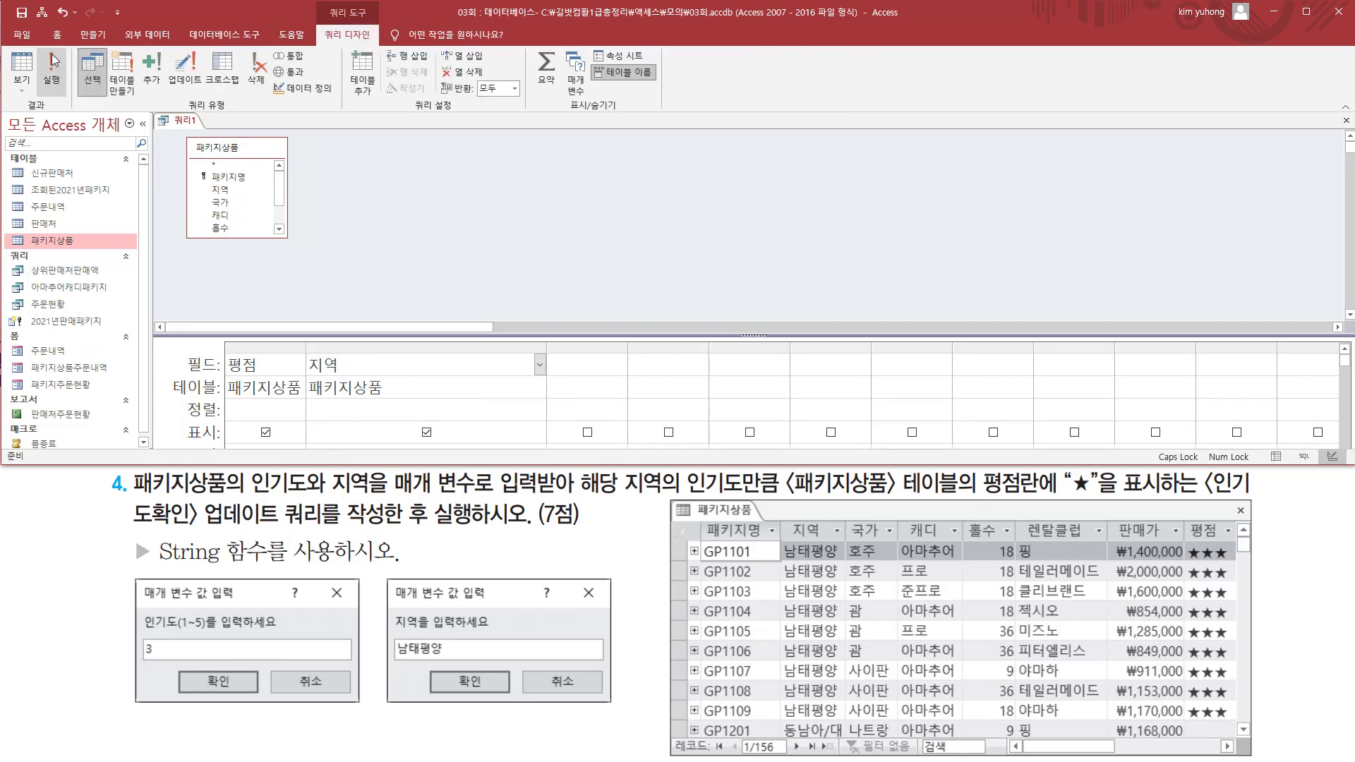
left_click(51, 67)
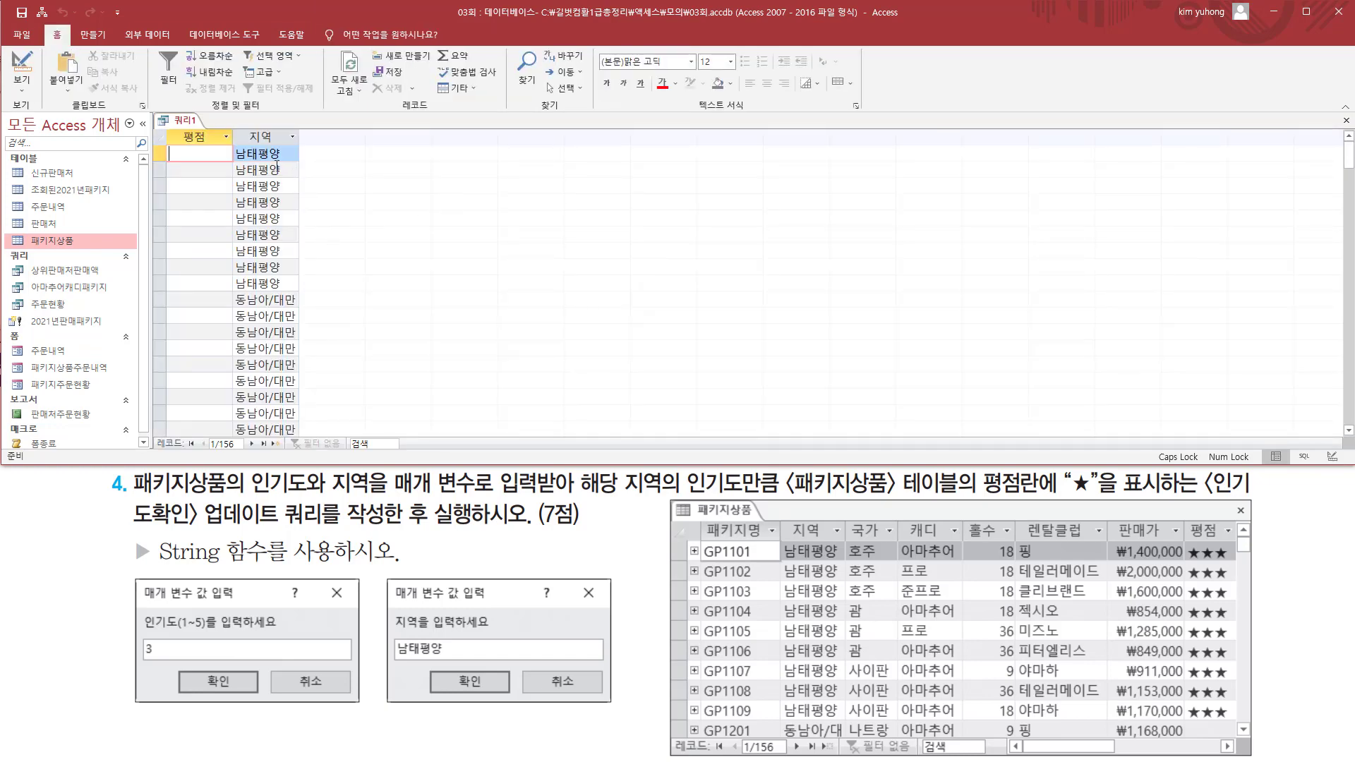
mouse_move(237, 146)
left_mouse_down()
mouse_move(255, 273)
mouse_move(294, 290)
mouse_move(300, 424)
left_mouse_up()
key("Escape")
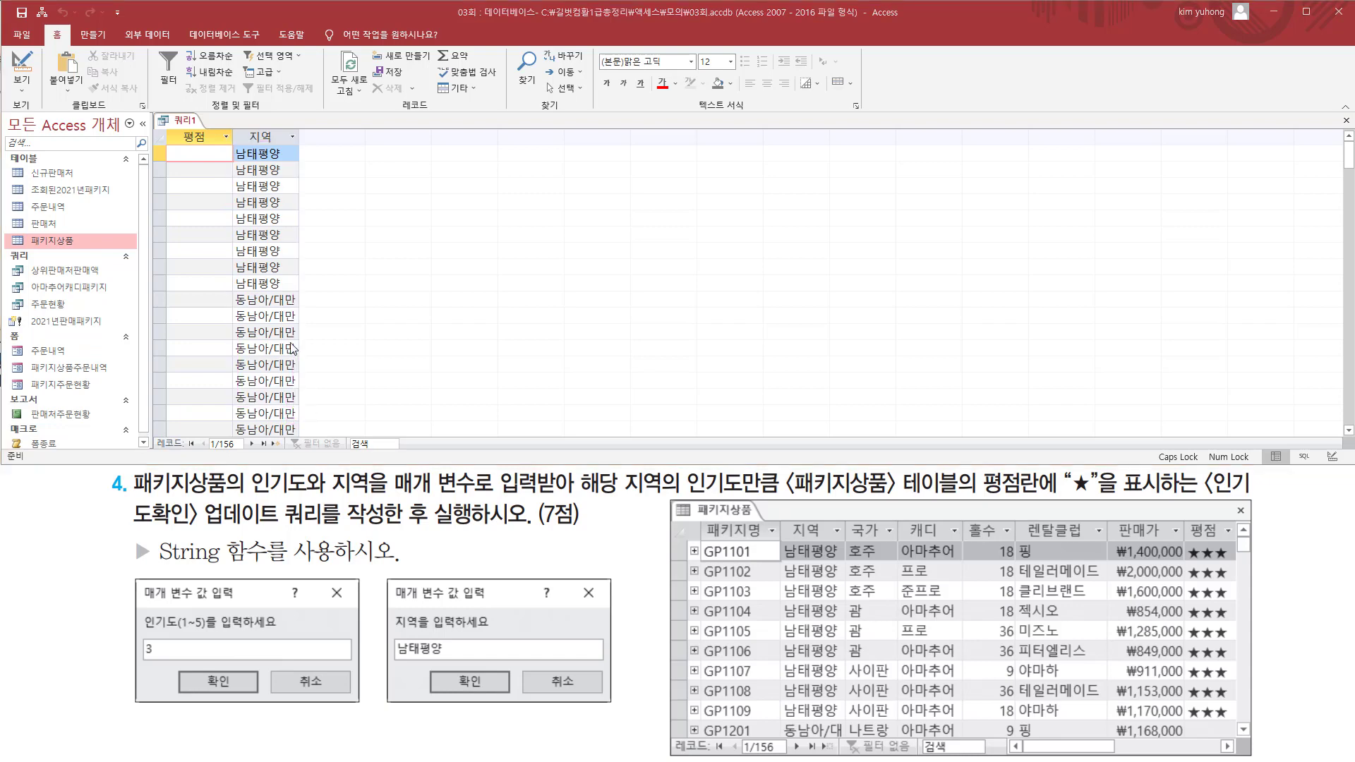
scroll(295, 321, "down", 6)
scroll(295, 321, "down", 18)
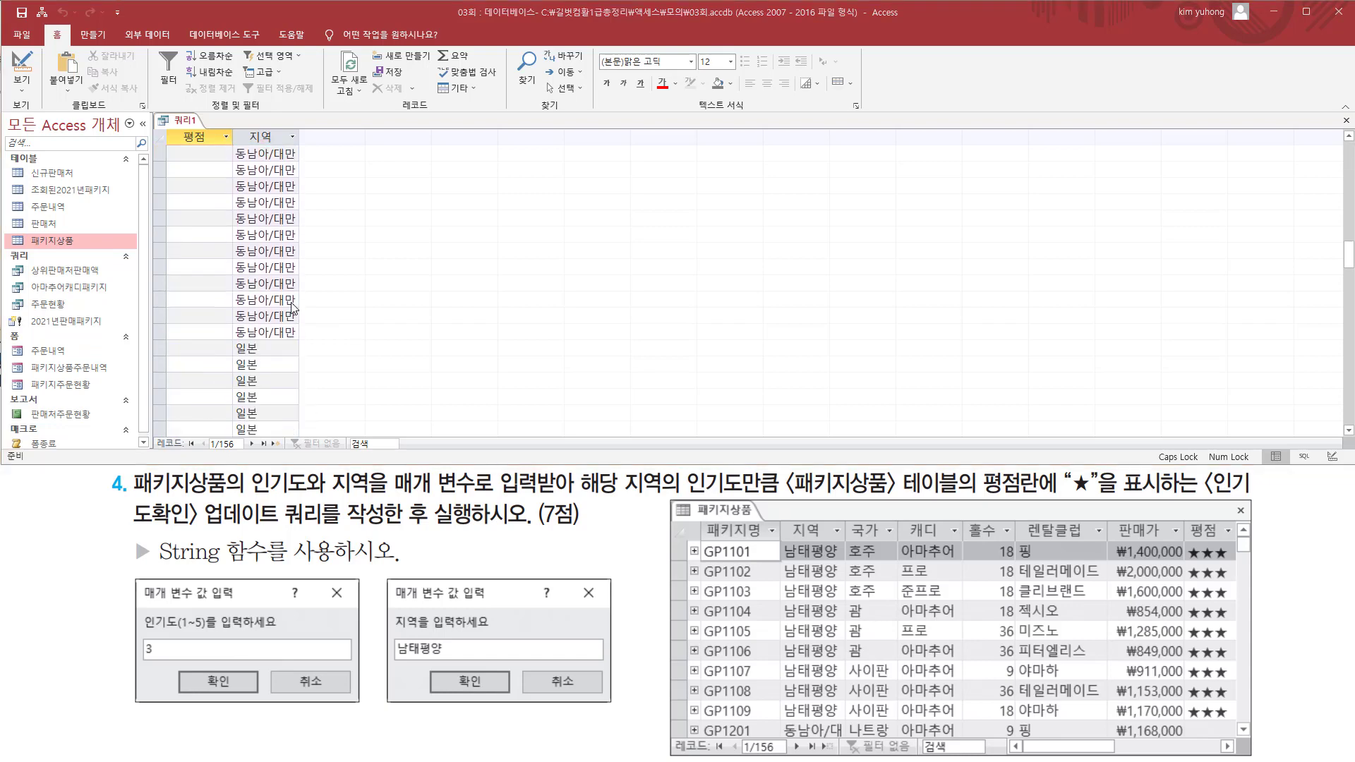
scroll(279, 221, "down", 7)
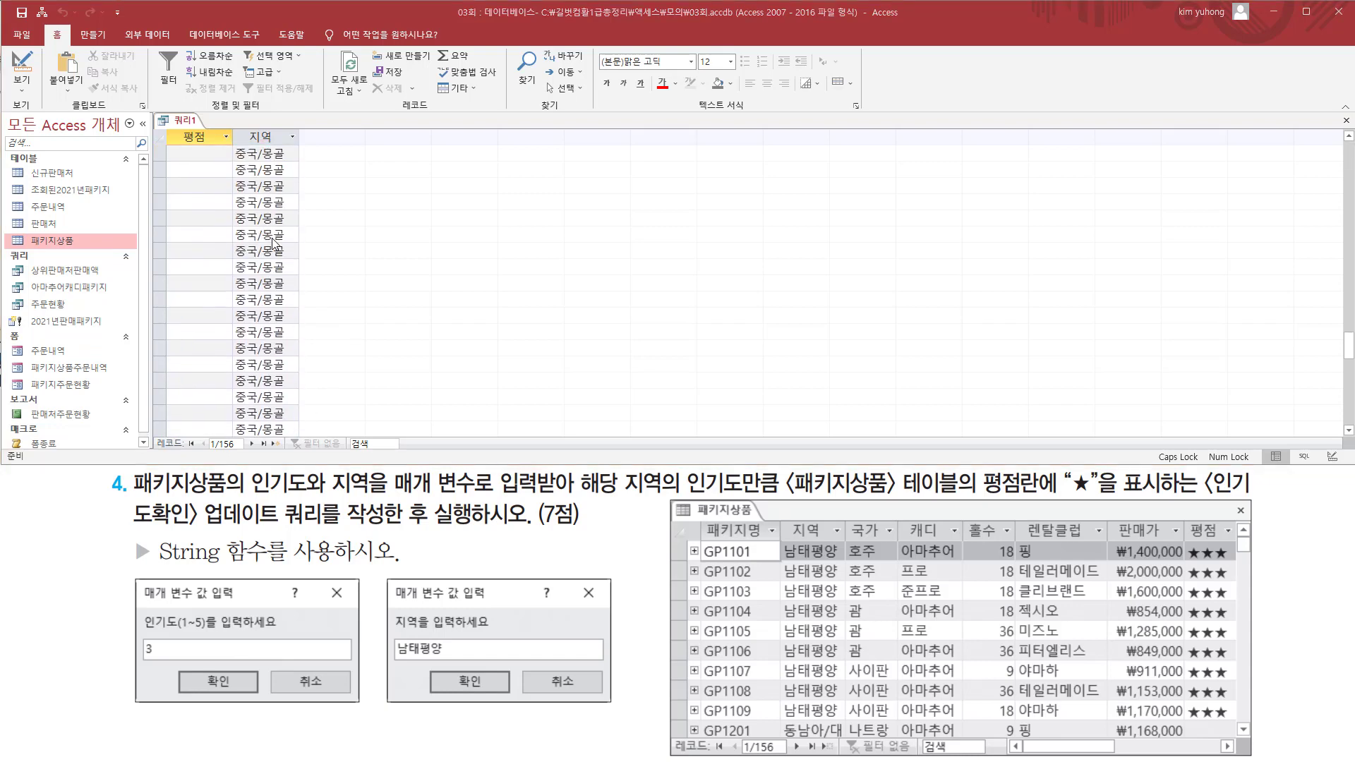
scroll(279, 239, "up", 15)
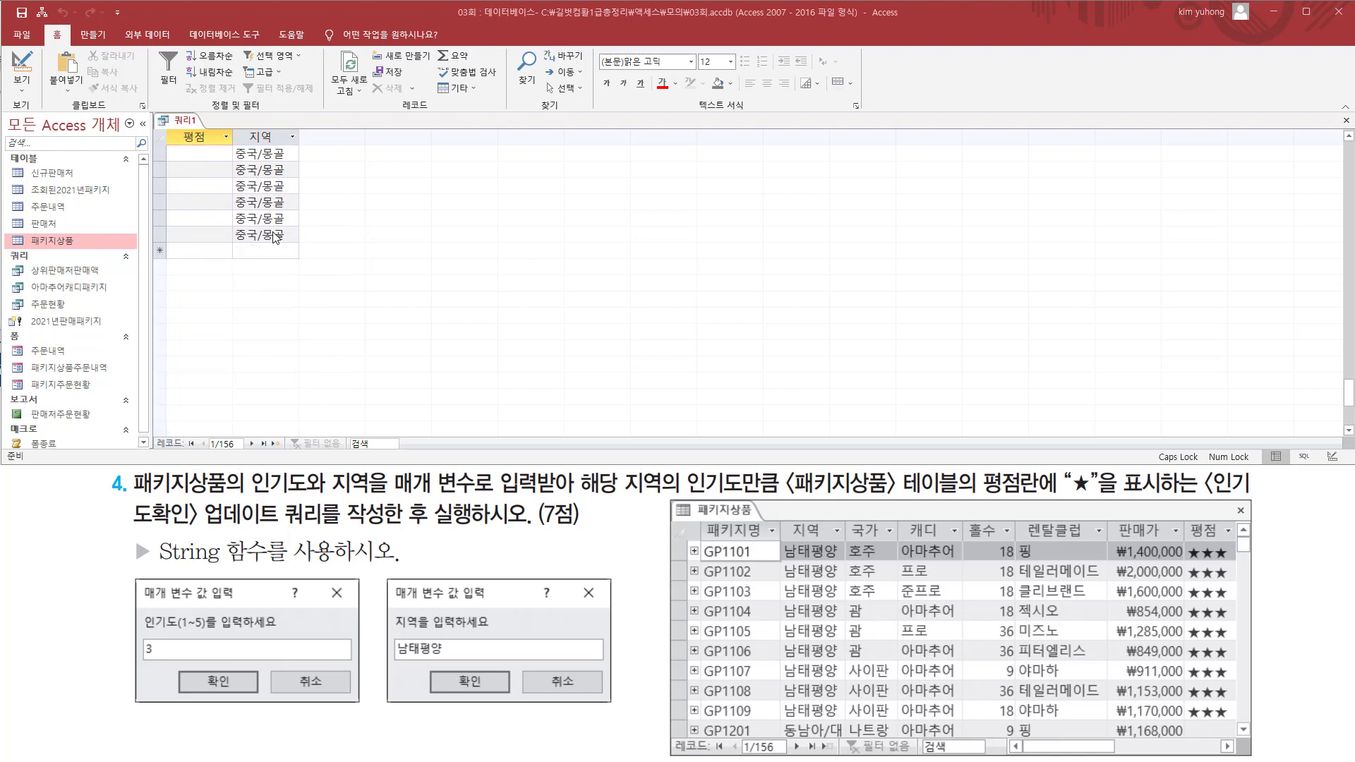
scroll(279, 200, "down", 5)
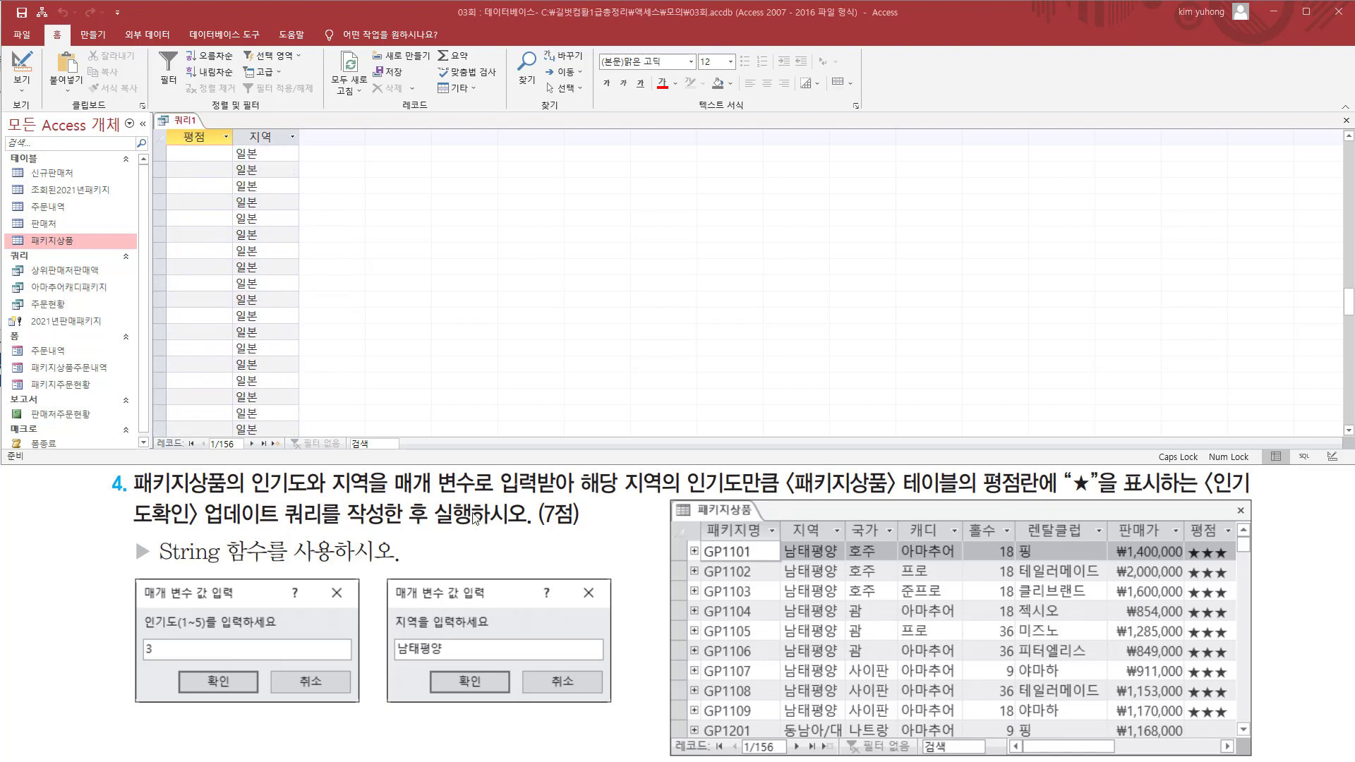
left_click_drag(400, 639, 444, 653)
key("Escape")
scroll(205, 212, "up", 20)
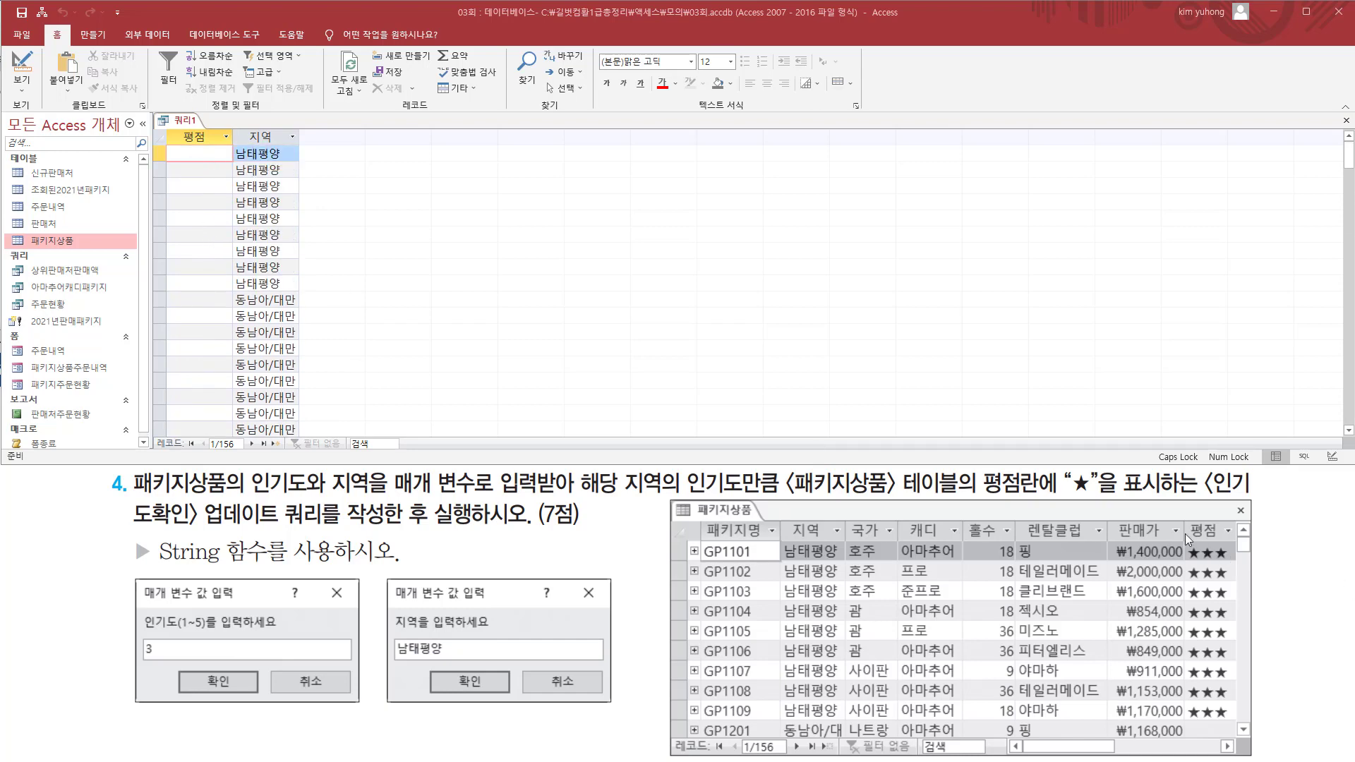
Return to design view, enlarge the design grid and set the 지역 field's criterion to [지역을 입력하세요].
key("ctrl+2")
left_click_drag(1067, 493, 1168, 494)
key("Escape")
left_click(22, 69)
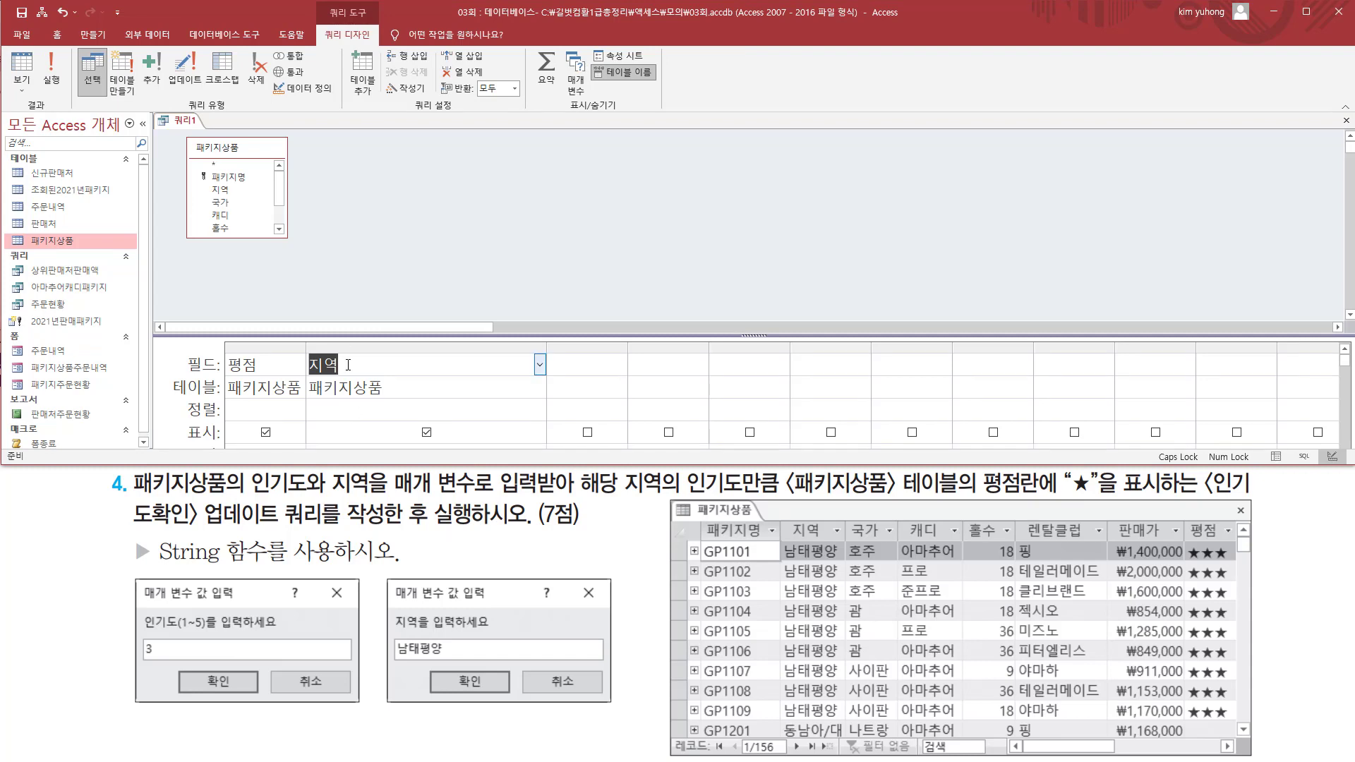
left_click_drag(392, 634, 452, 659)
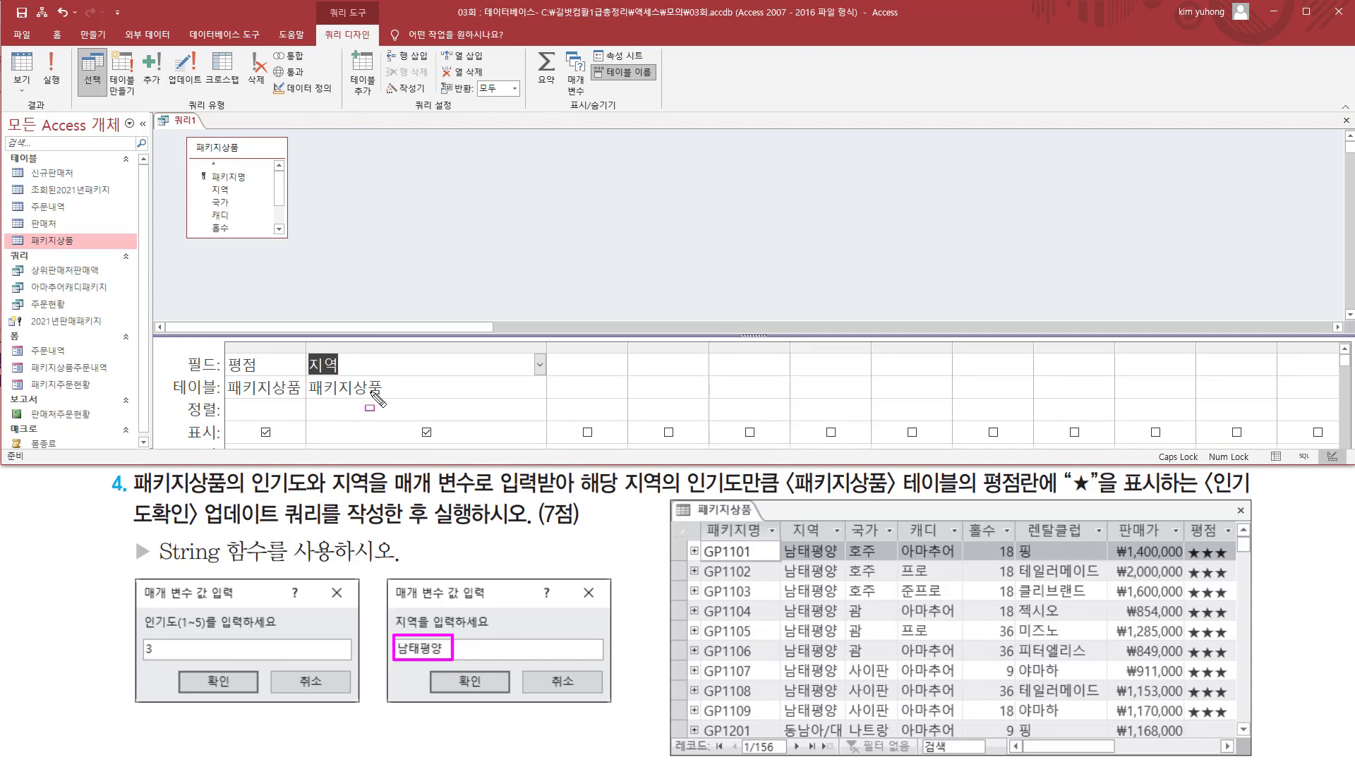
key("Escape")
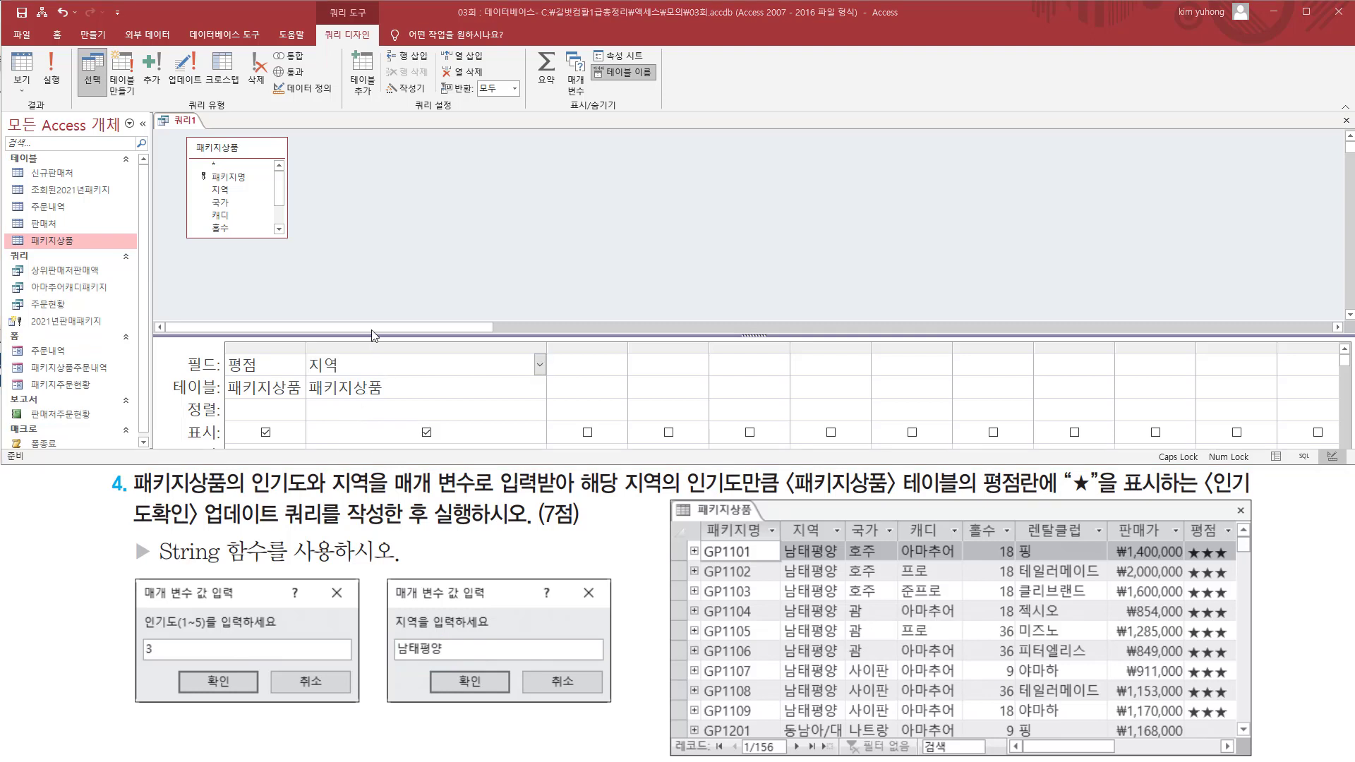
left_click_drag(371, 332, 370, 249)
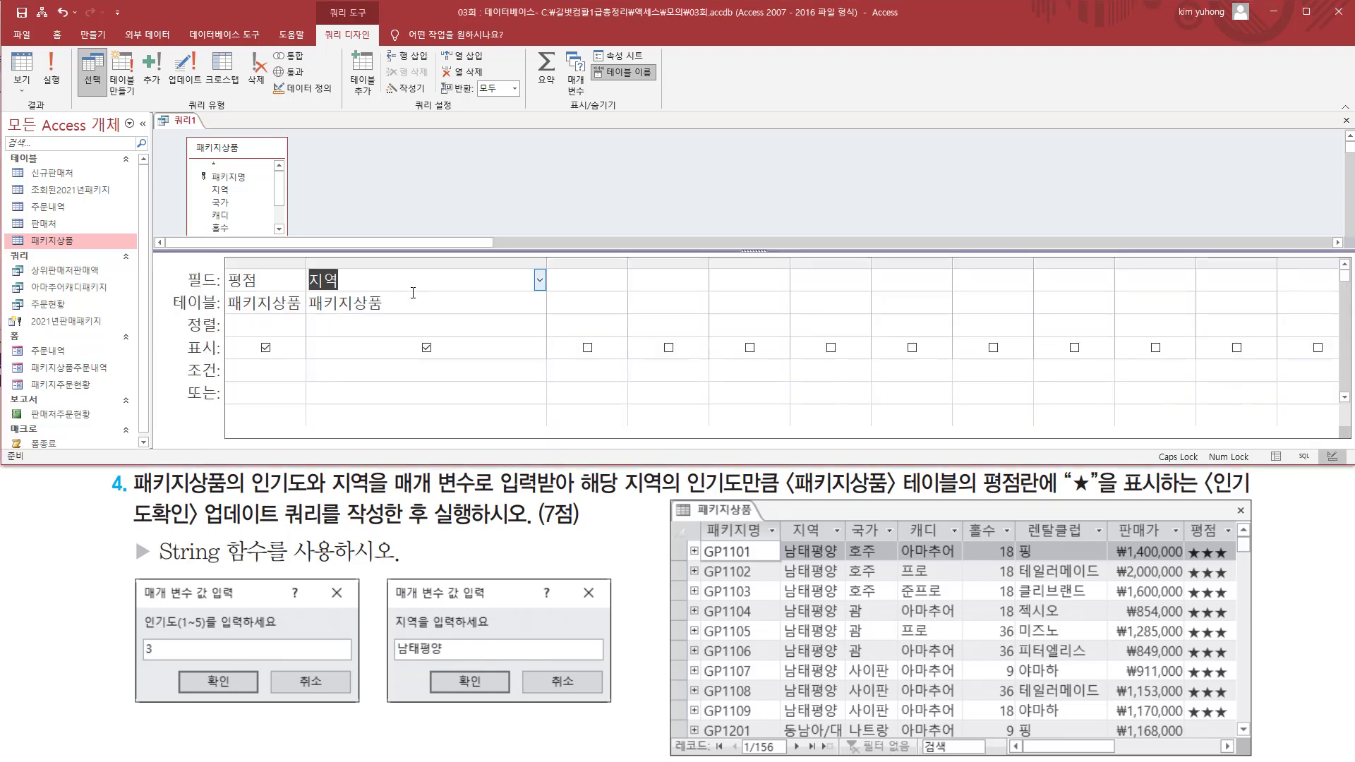
left_click(342, 369)
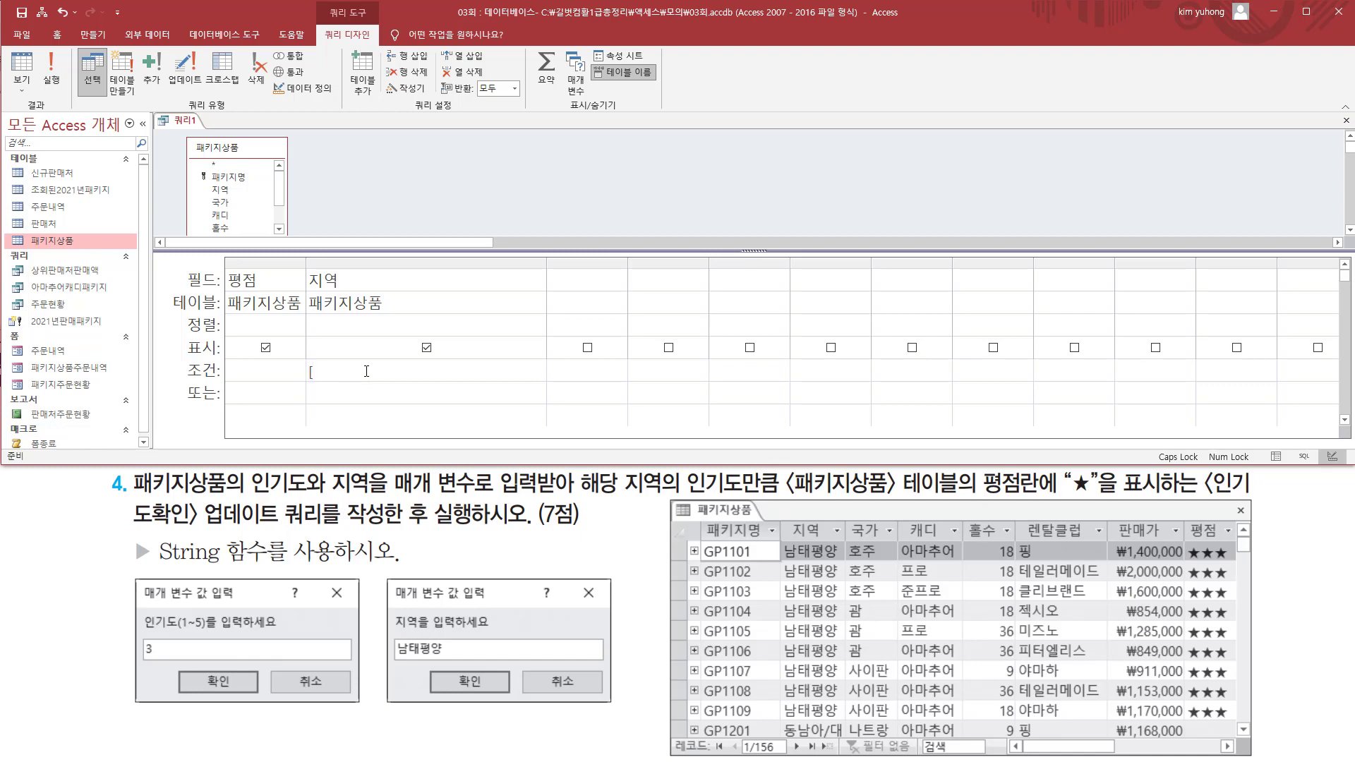
type("[지역을 입력하세요]")
Run the query with 남태평양 as the region parameter, check the returned 지역 values, and return to design view.
left_click(56, 77)
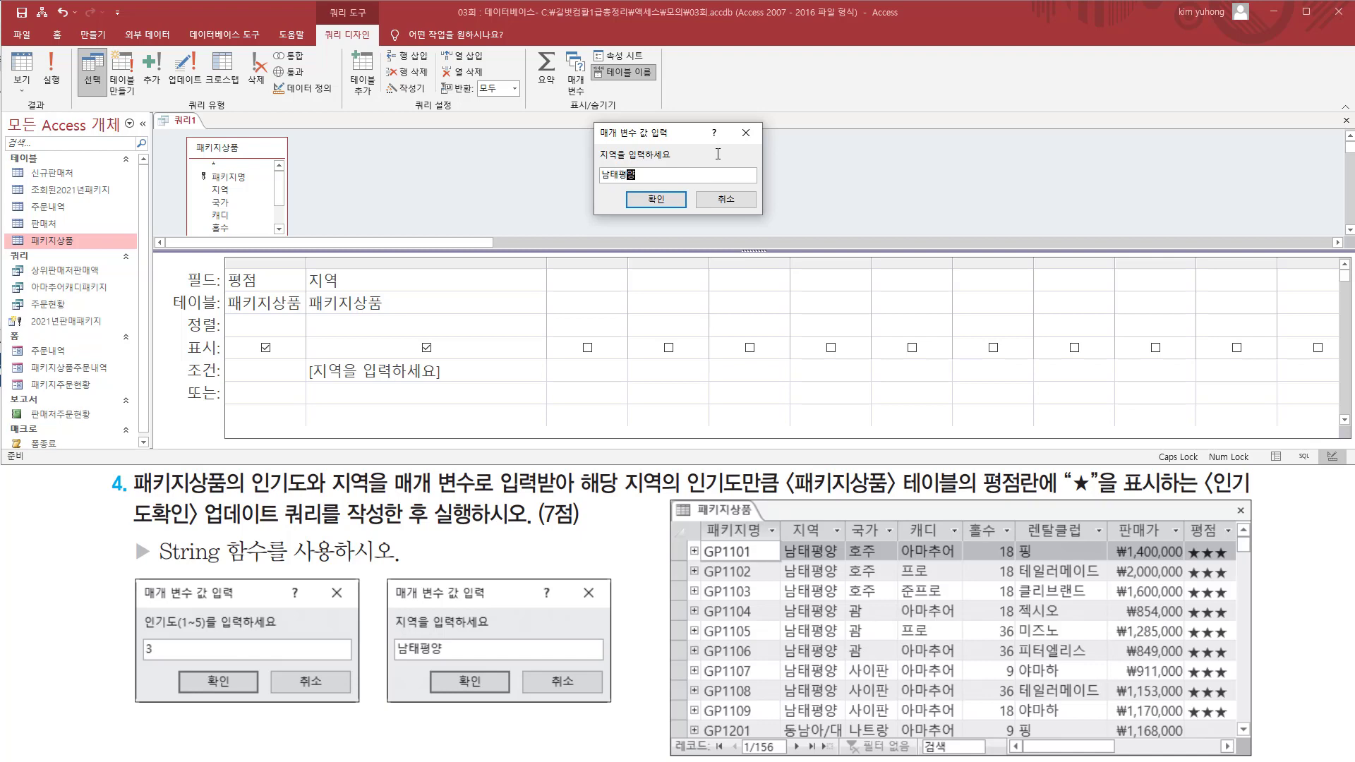
left_click(655, 199)
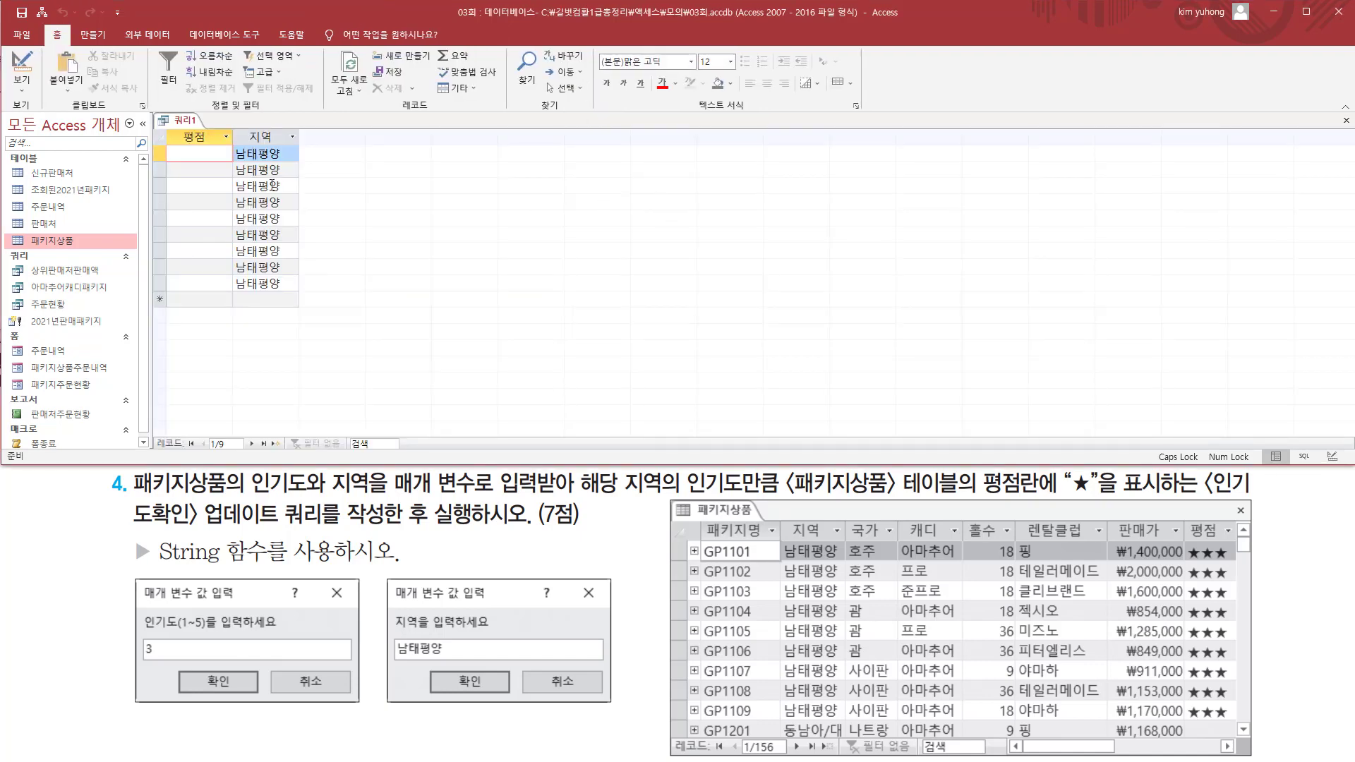
left_click_drag(236, 145, 299, 307)
left_click(22, 71)
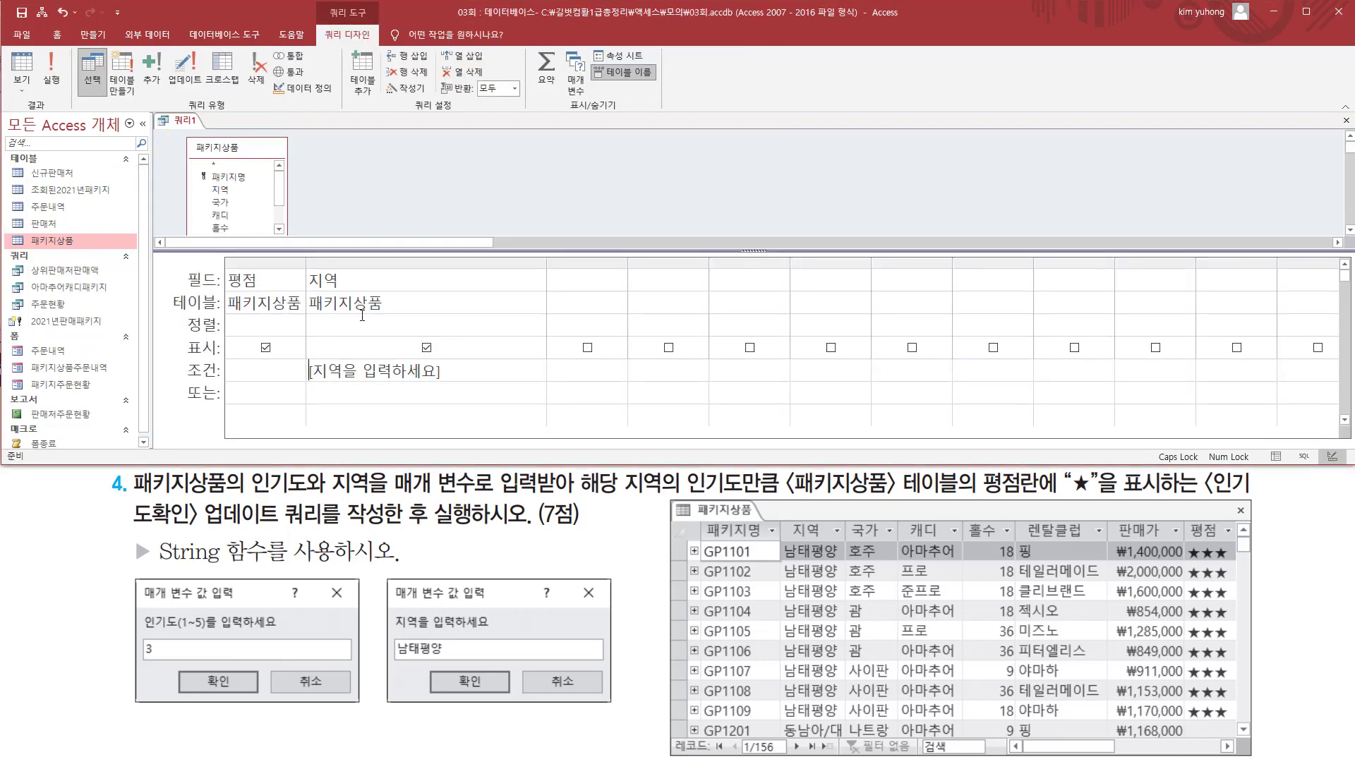
Convert the select query into an update query.
key("ctrl+z")
left_click_drag(179, 97, 239, 115)
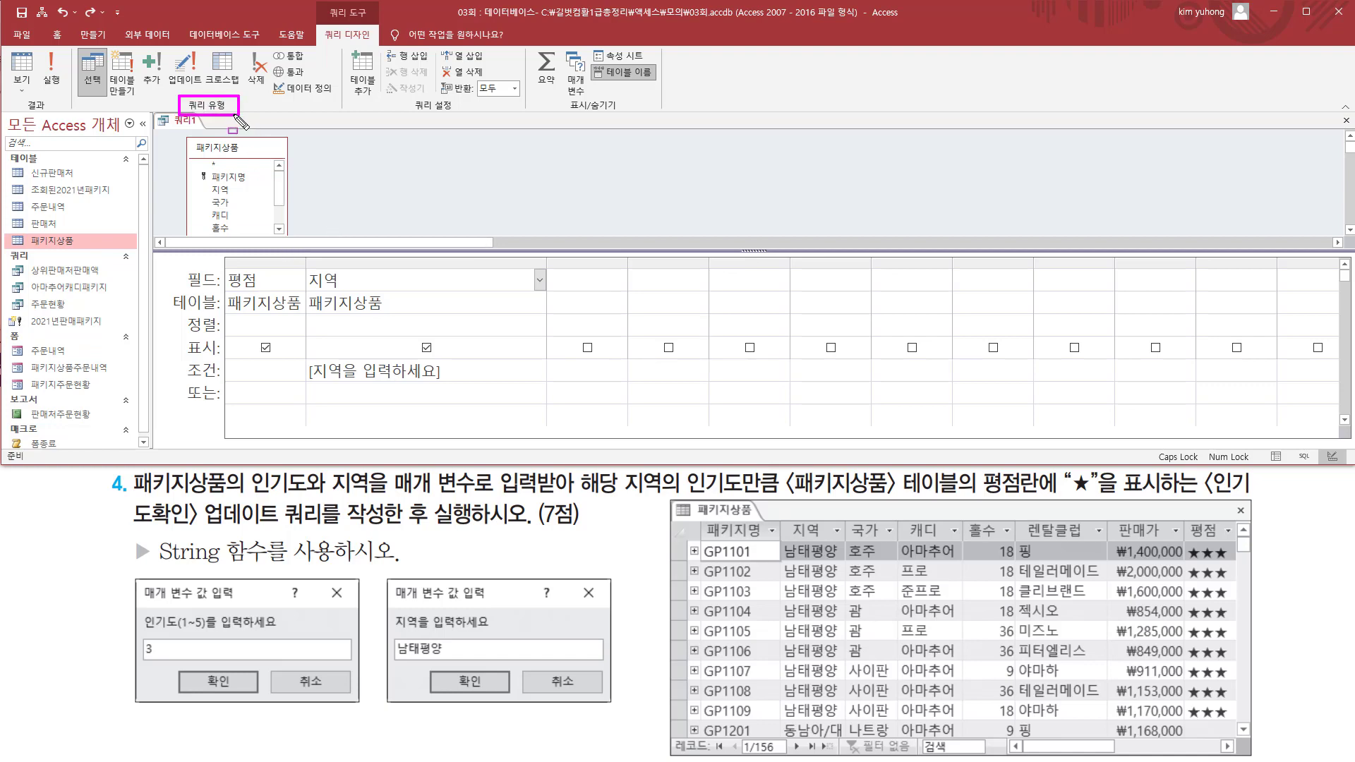
left_click(185, 71)
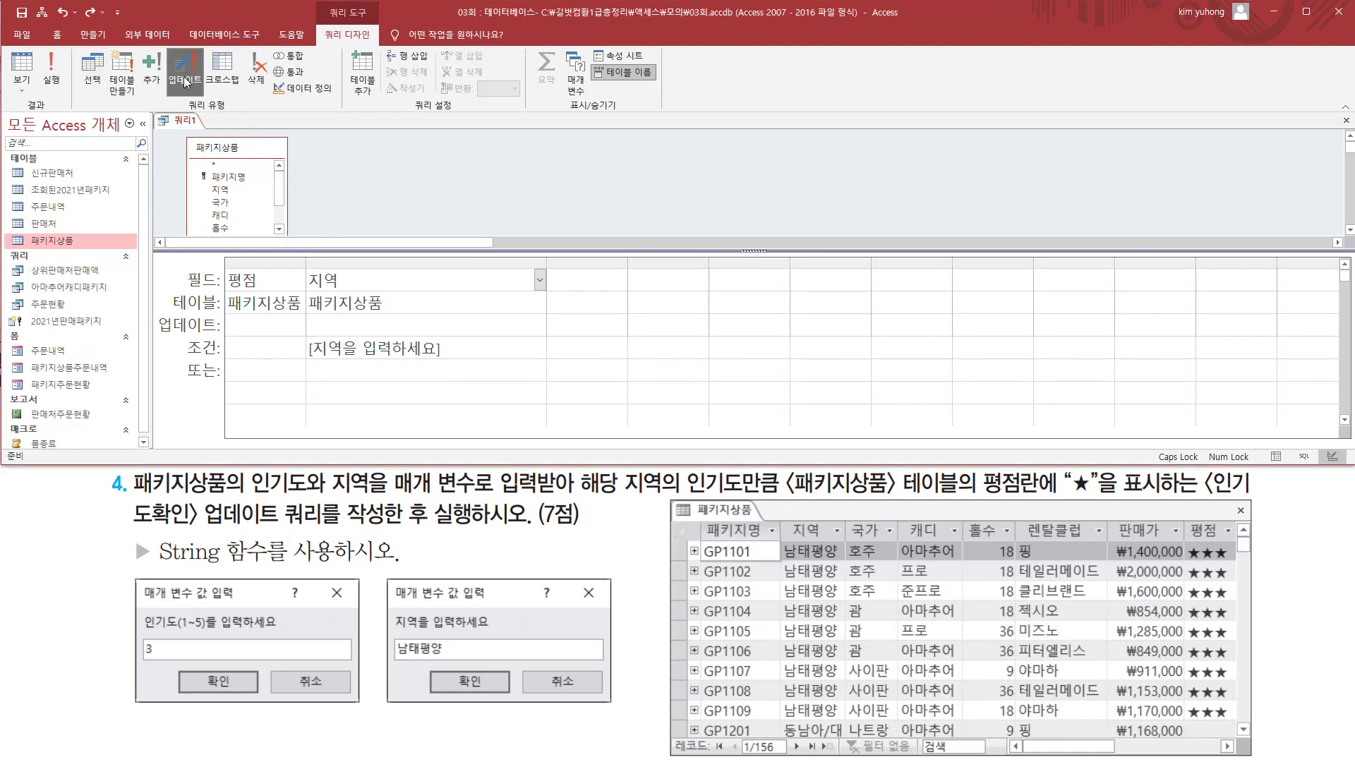
left_click_drag(168, 50, 203, 100)
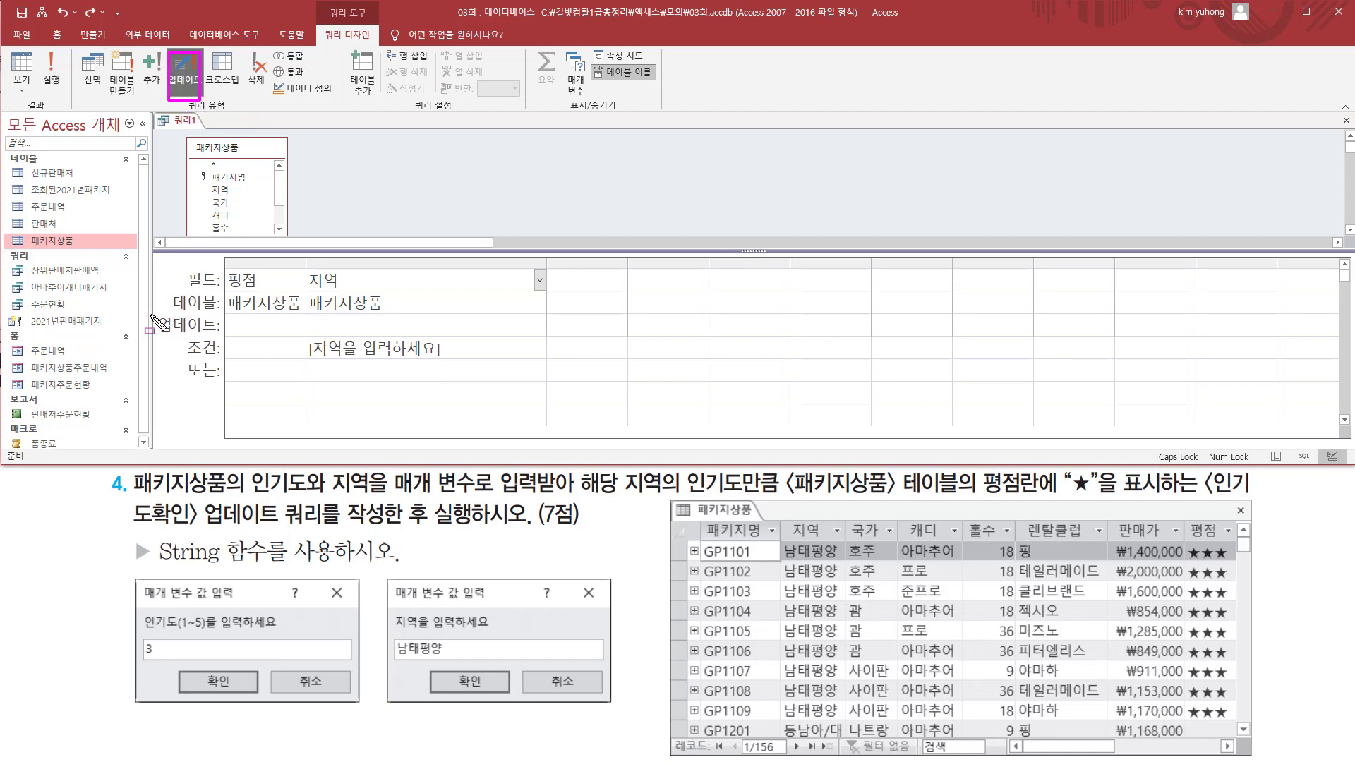
left_click_drag(149, 310, 335, 333)
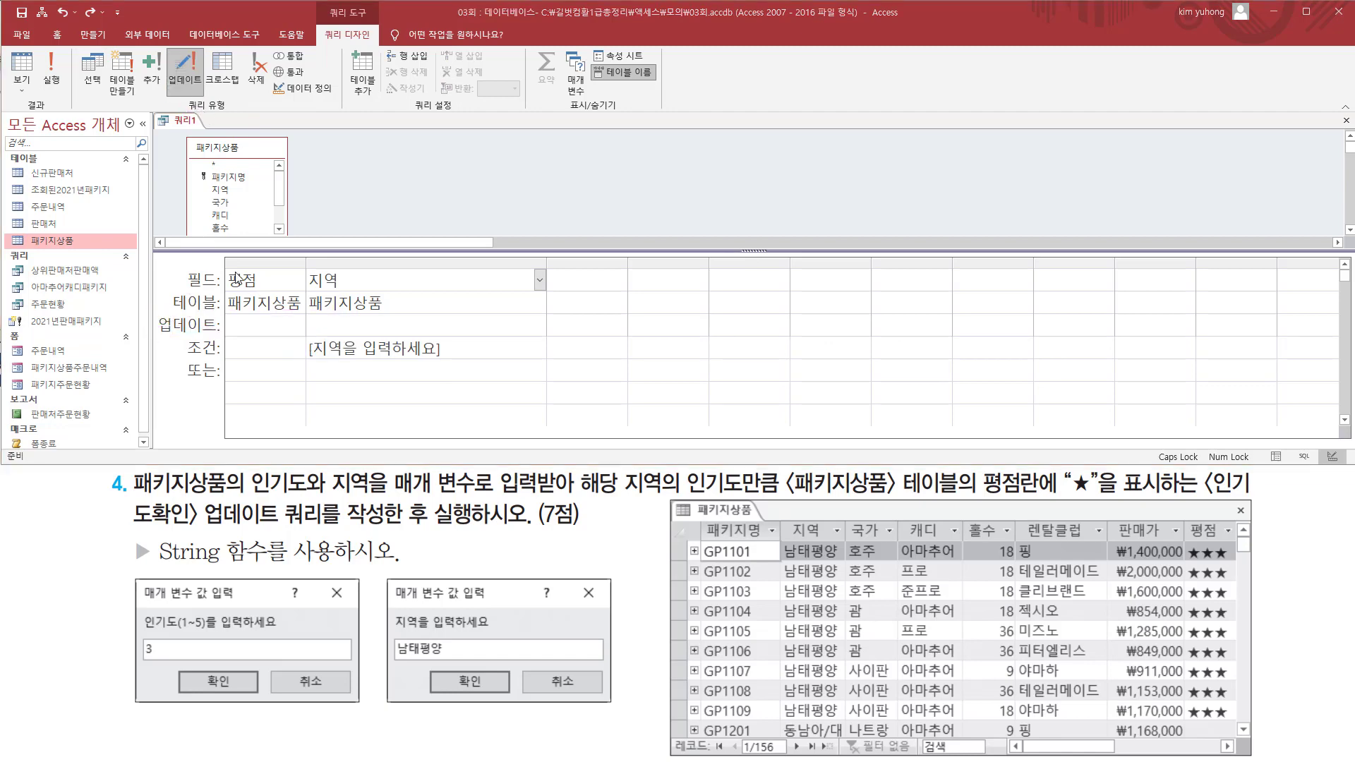
left_click_drag(221, 266, 268, 291)
left_click_drag(142, 608, 285, 633)
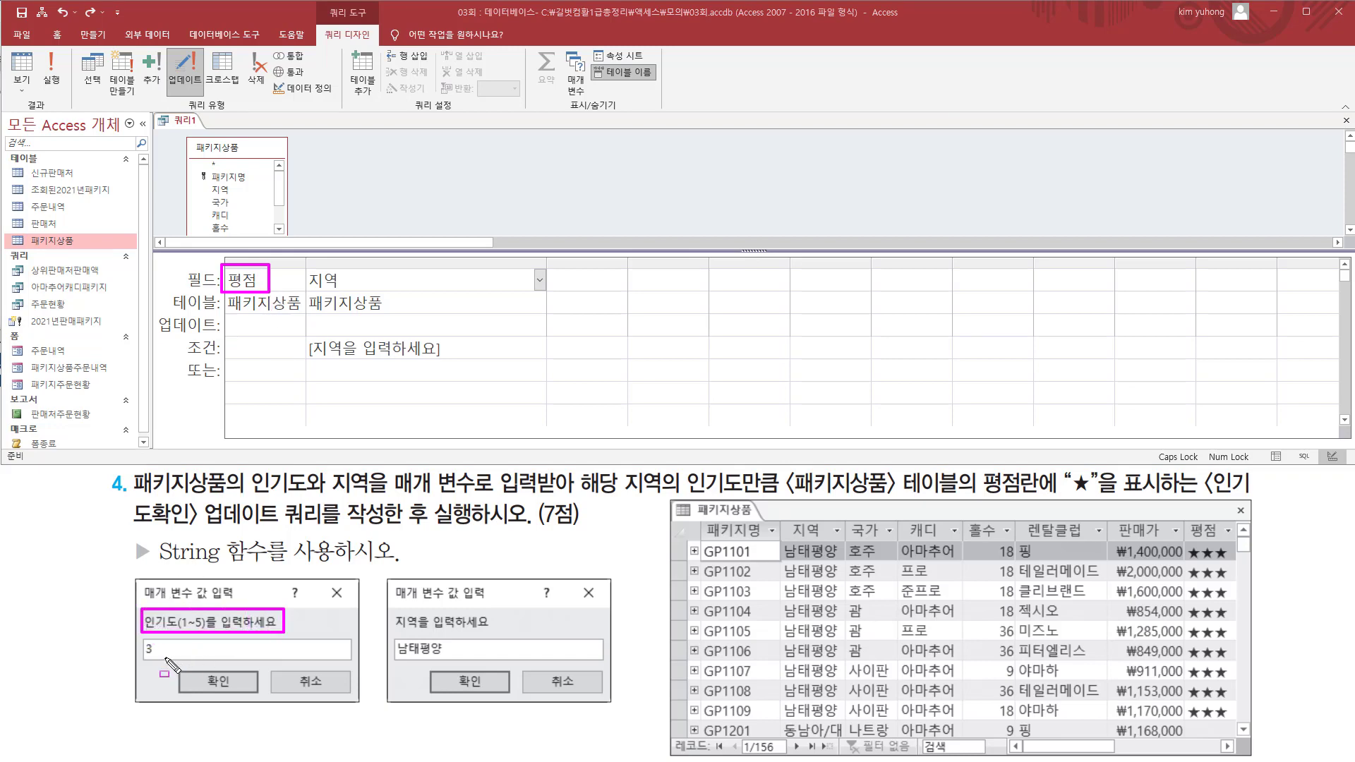
left_click_drag(143, 656, 156, 656)
right_click(243, 361)
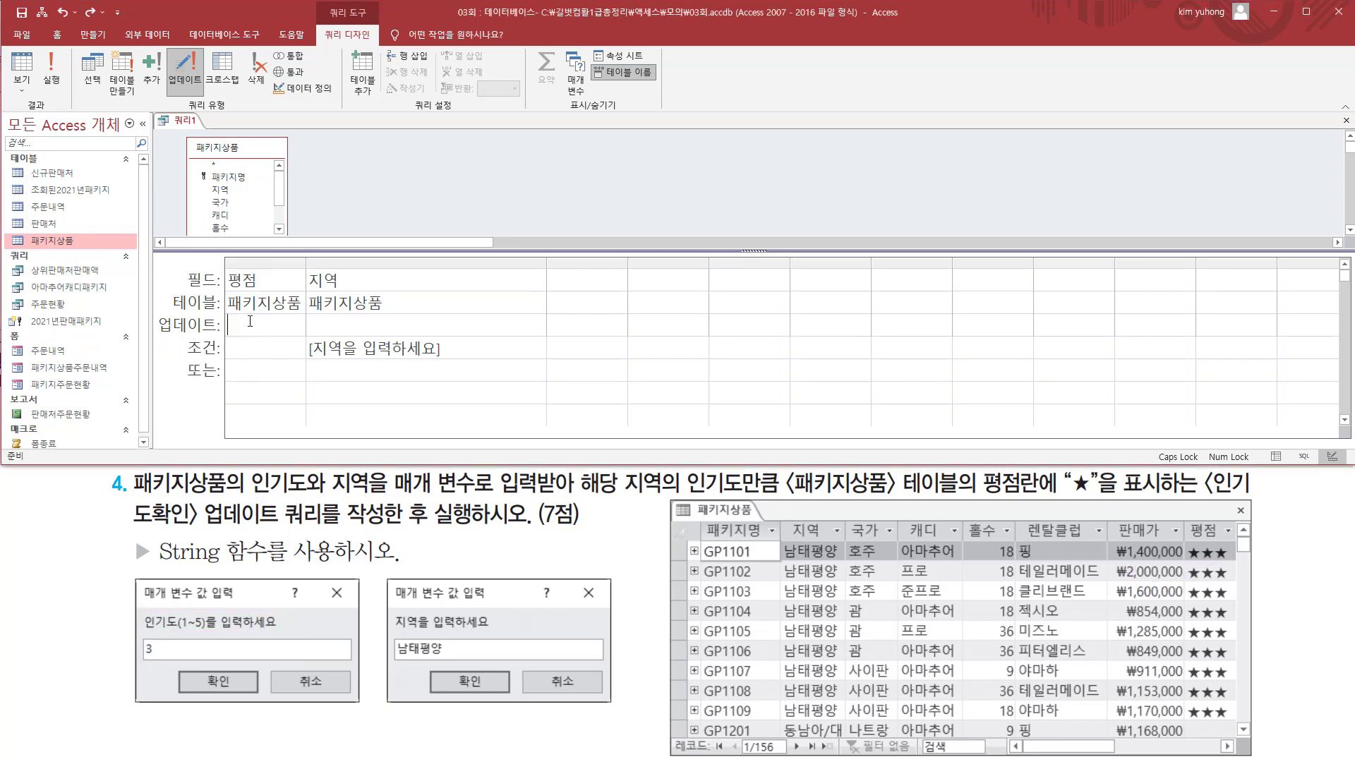
Widen the 평점 column and enter [인기도(1~5)를 입력하세요] as its update value.
left_click_drag(307, 263, 479, 263)
left_click(293, 328)
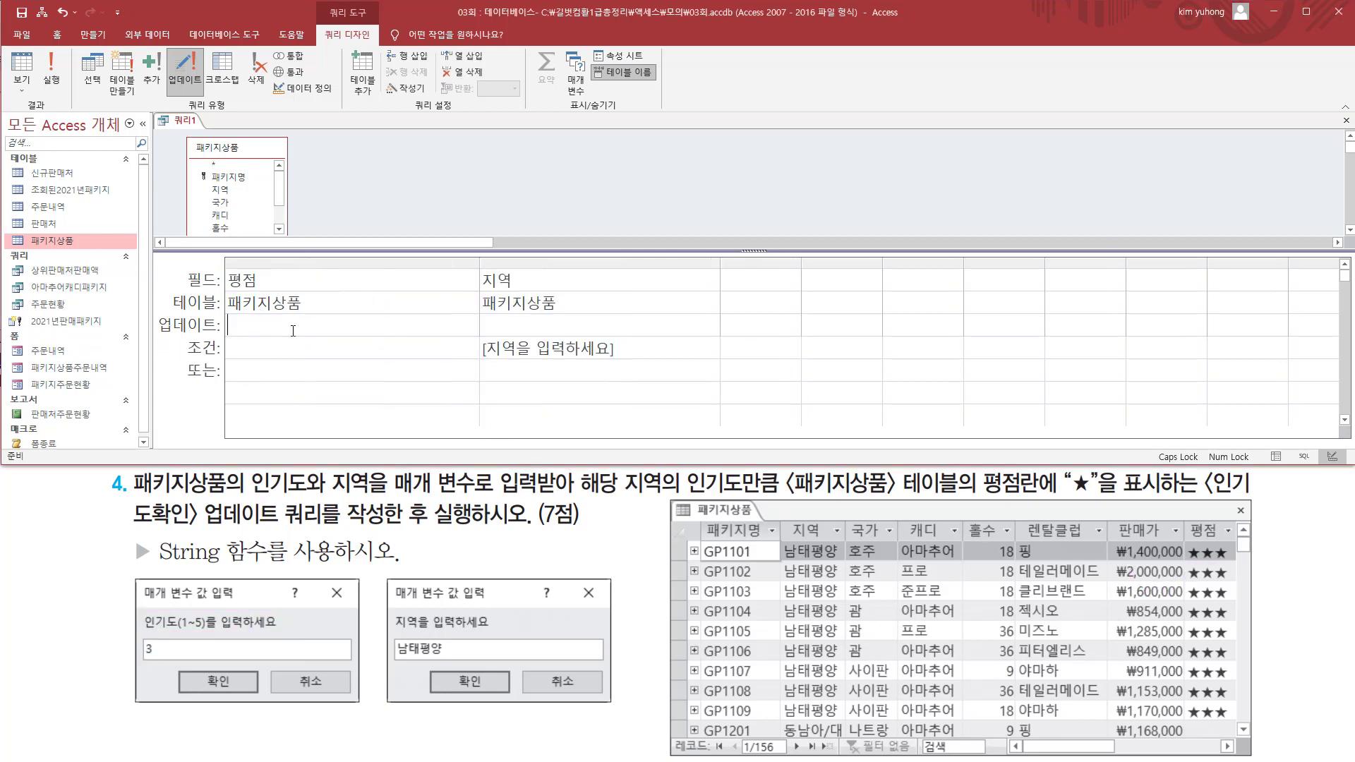
type("[인기도(1~5)를 입력하세요")
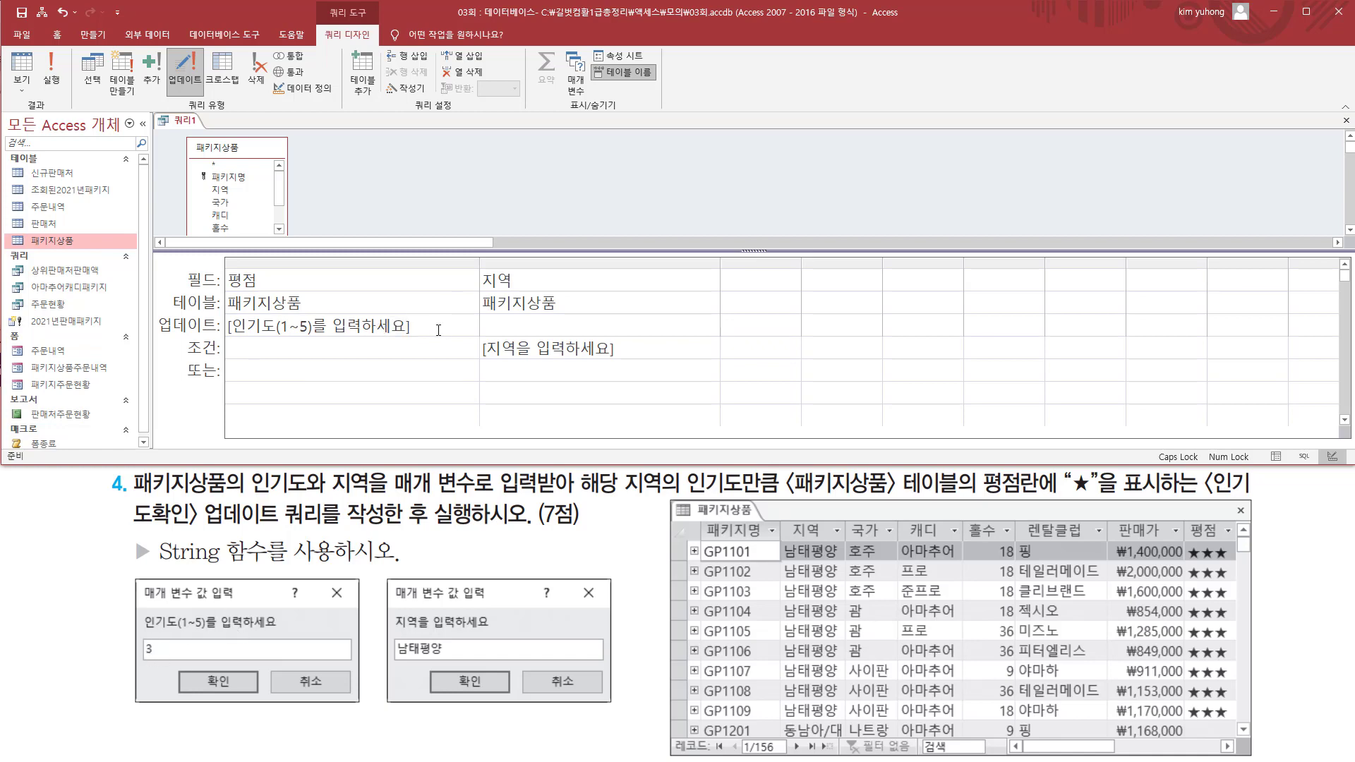
Rework the 평점 update value to use [인기도(1~5)를 입력하세요] as the count argument of a String function.
left_click_drag(438, 329, 226, 326)
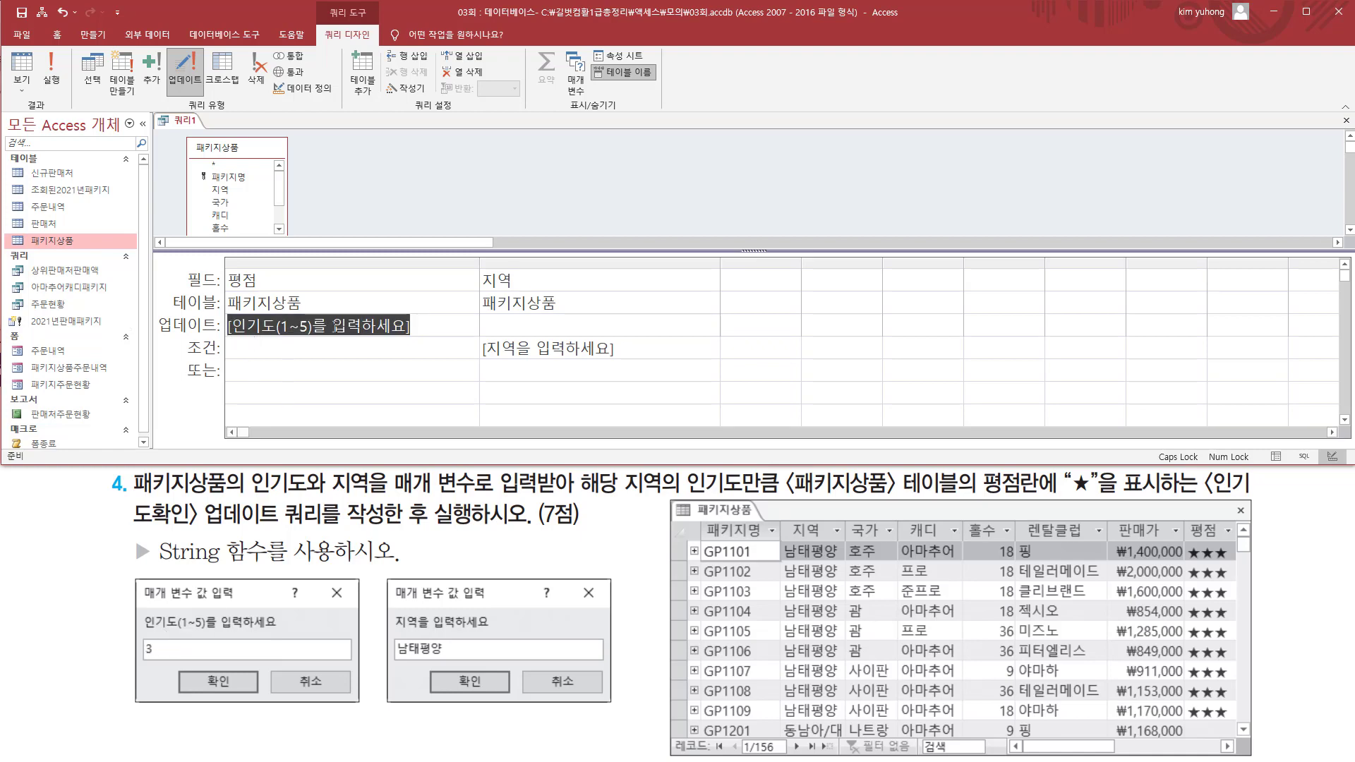
key("Delete")
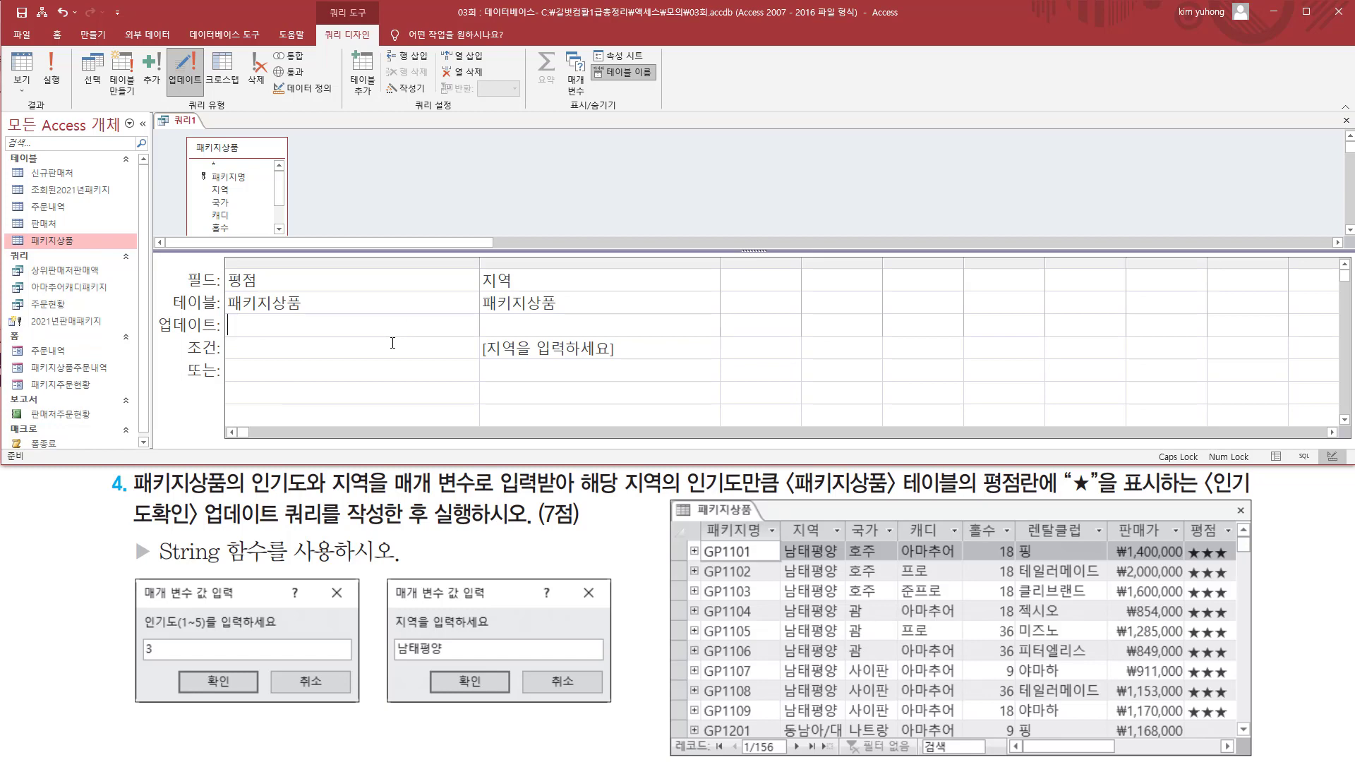
type("ST")
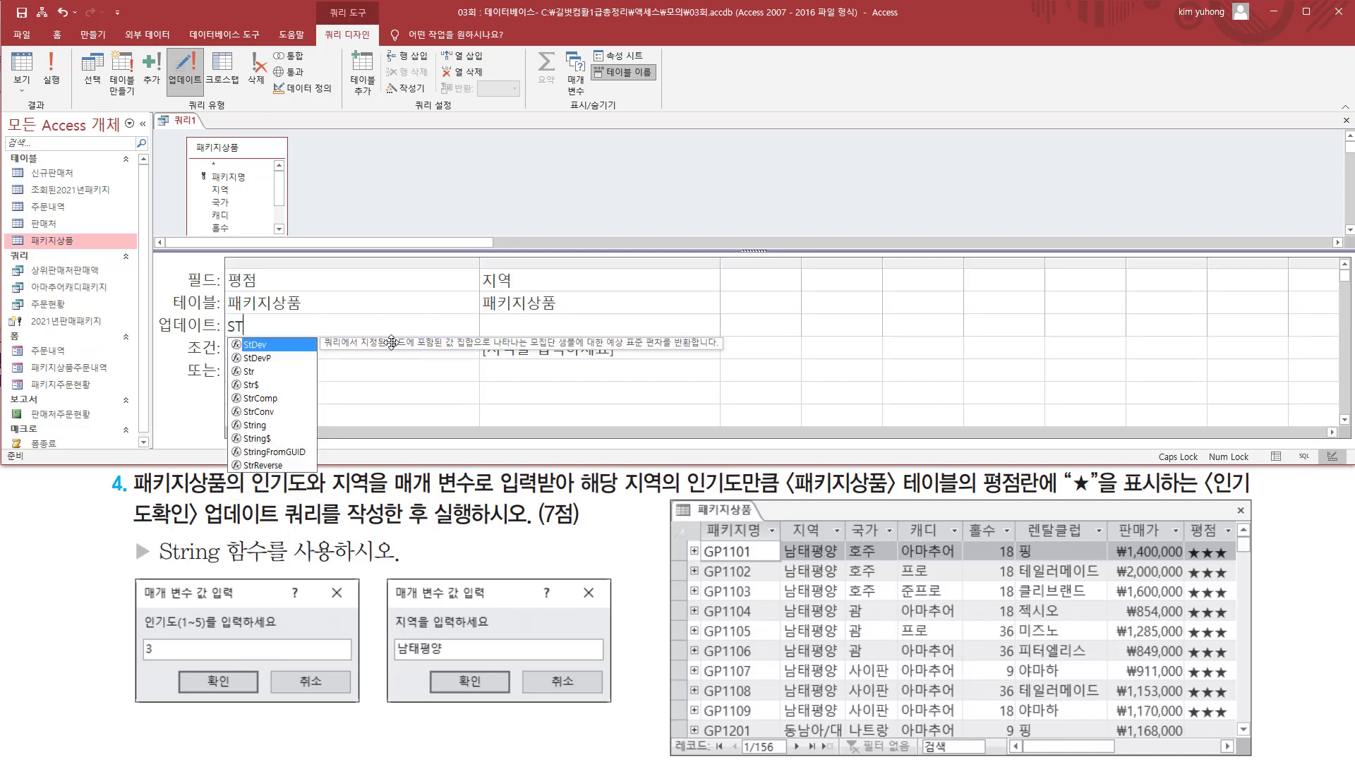
type("RIN")
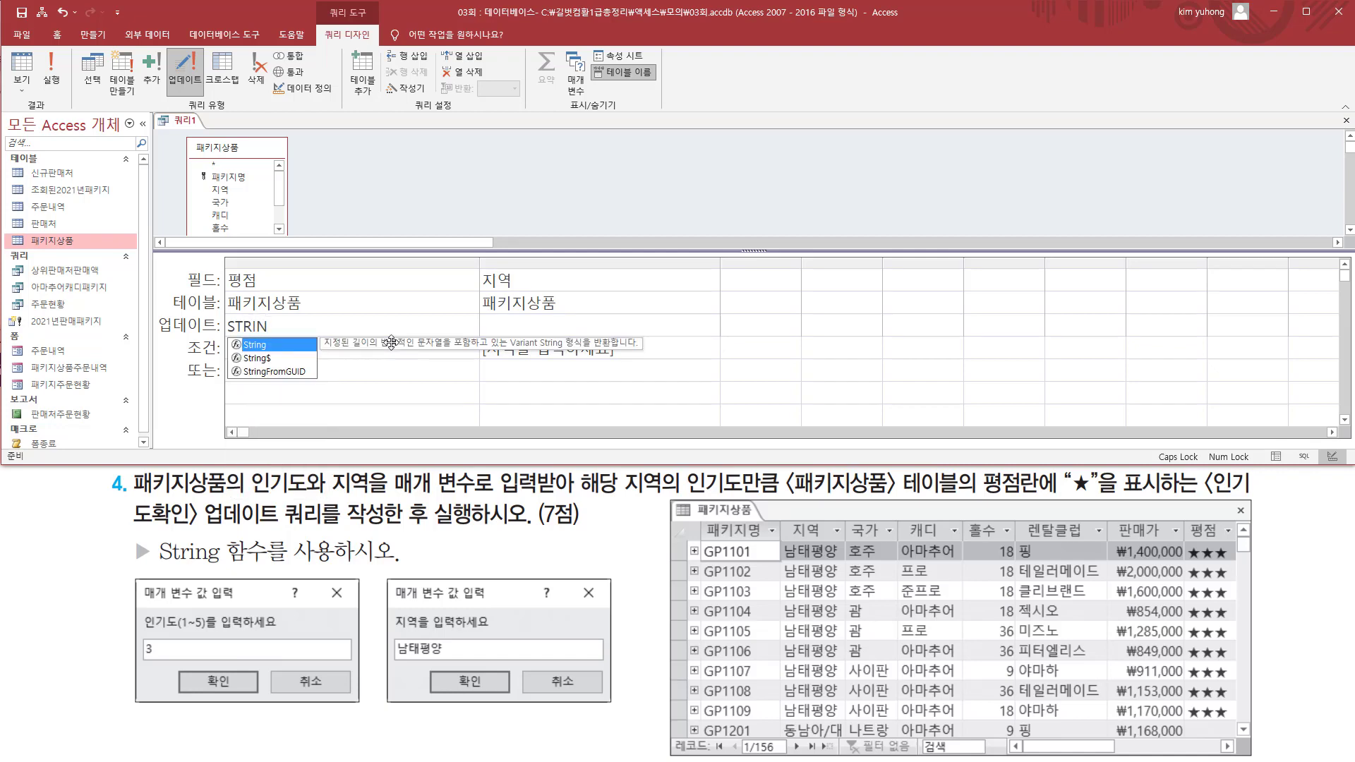
key("Tab")
type("(")
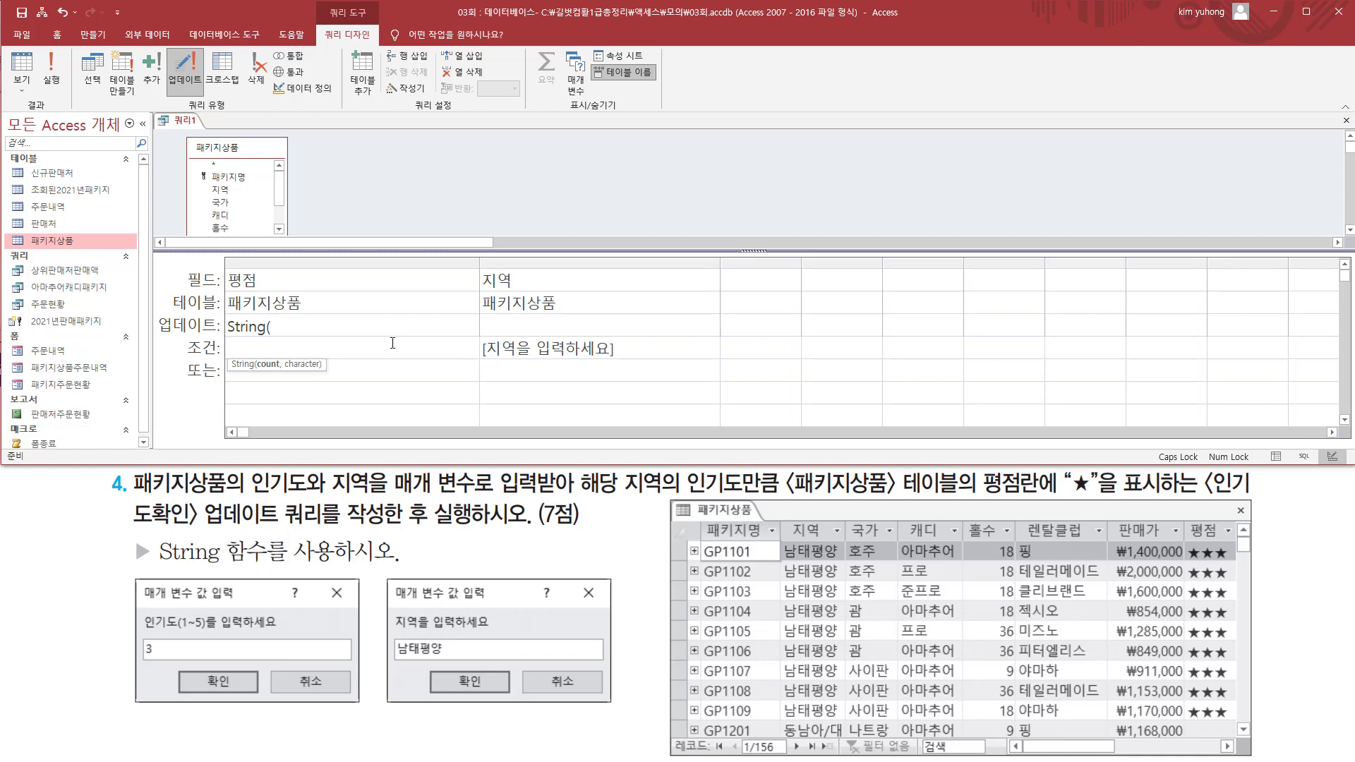
type("[인기도(1~5)를 입력하세요]")
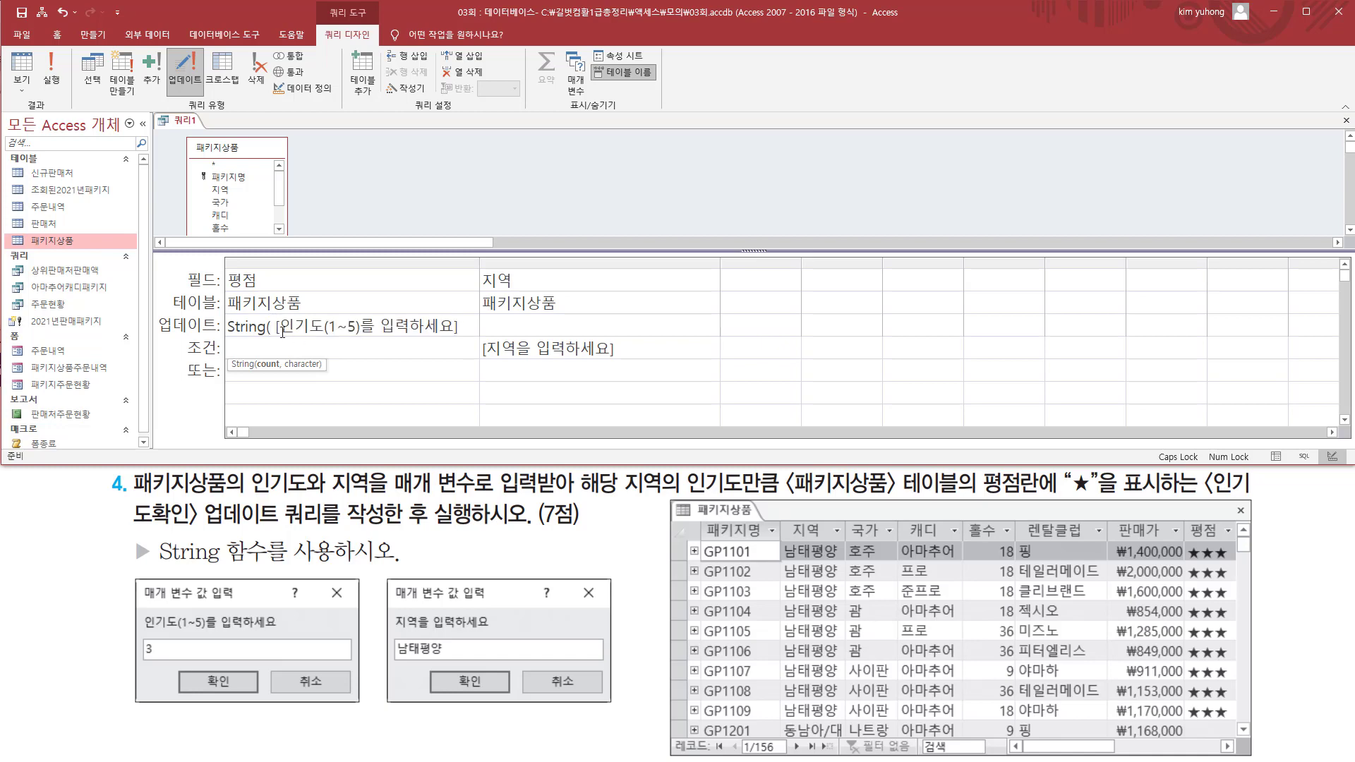
left_click_drag(277, 326, 459, 326)
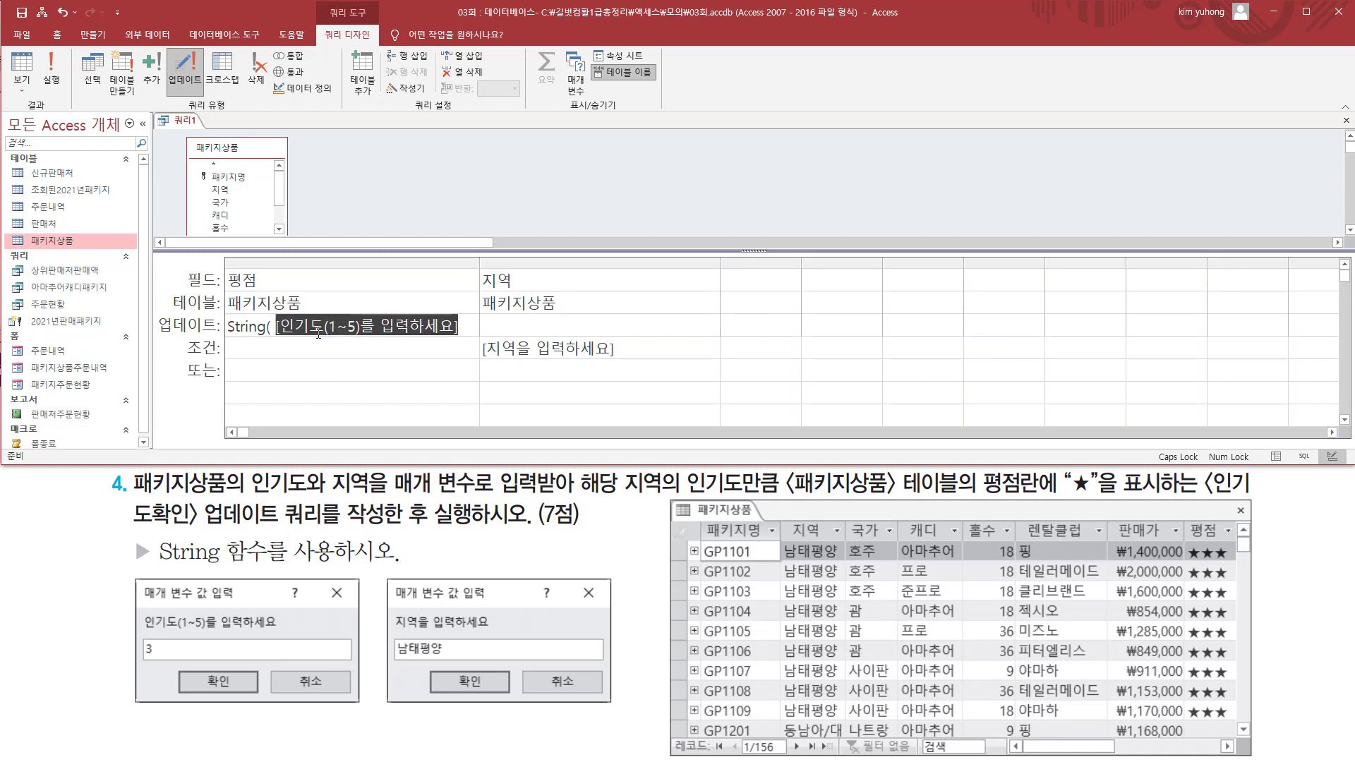
left_click(477, 328)
type(",")
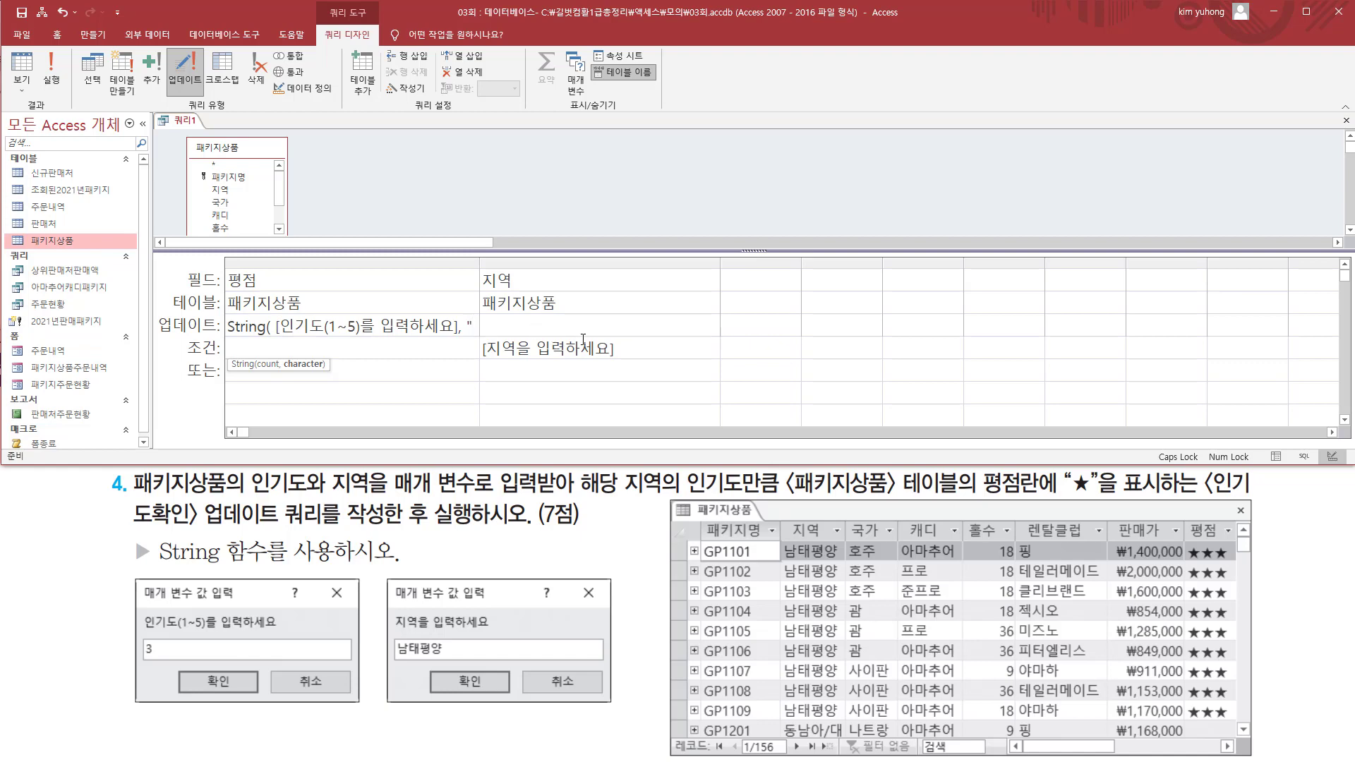
Complete the String function with "★" as its character argument and widen the 평점 column to fit the expression.
type("\"A")
key("BackSpace")
key("Hangul")
type("ㅁ")
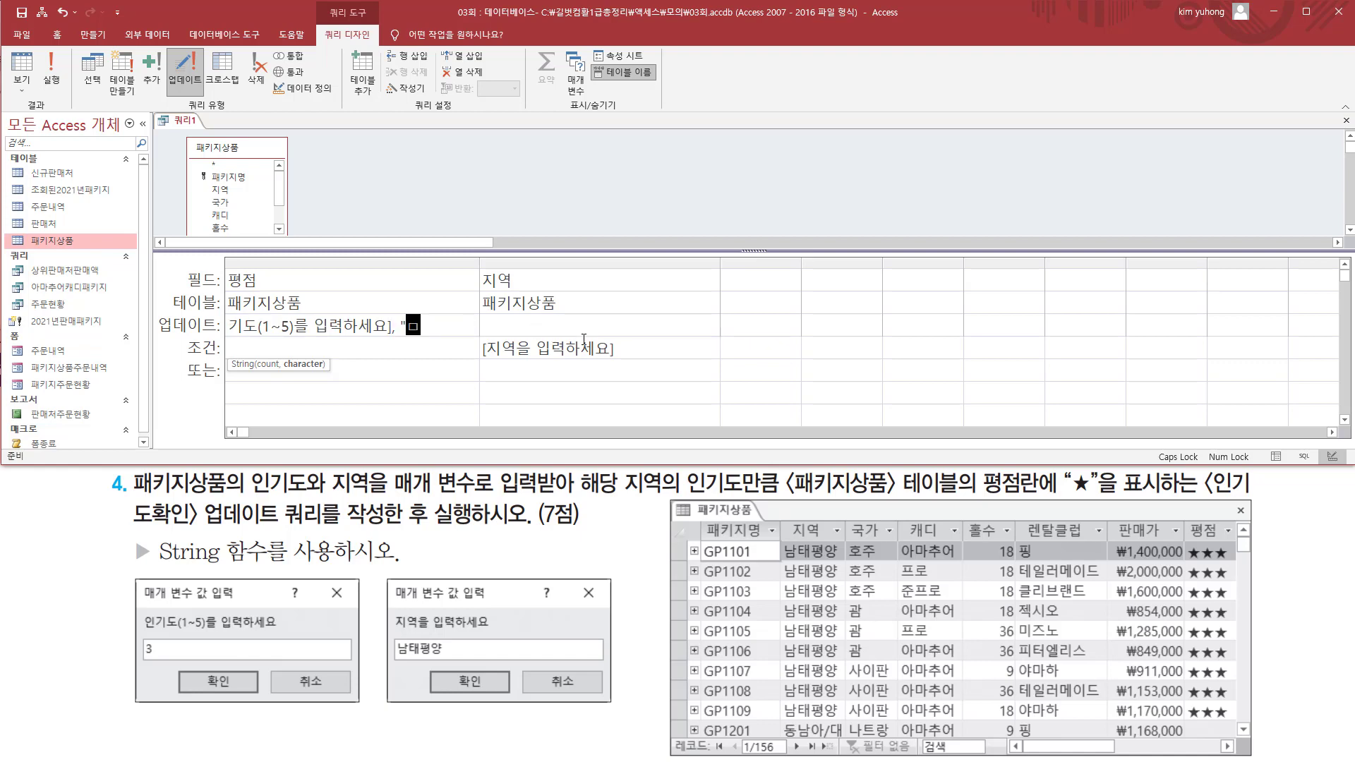
key("Hangul_Hanja")
key("8")
type("\")")
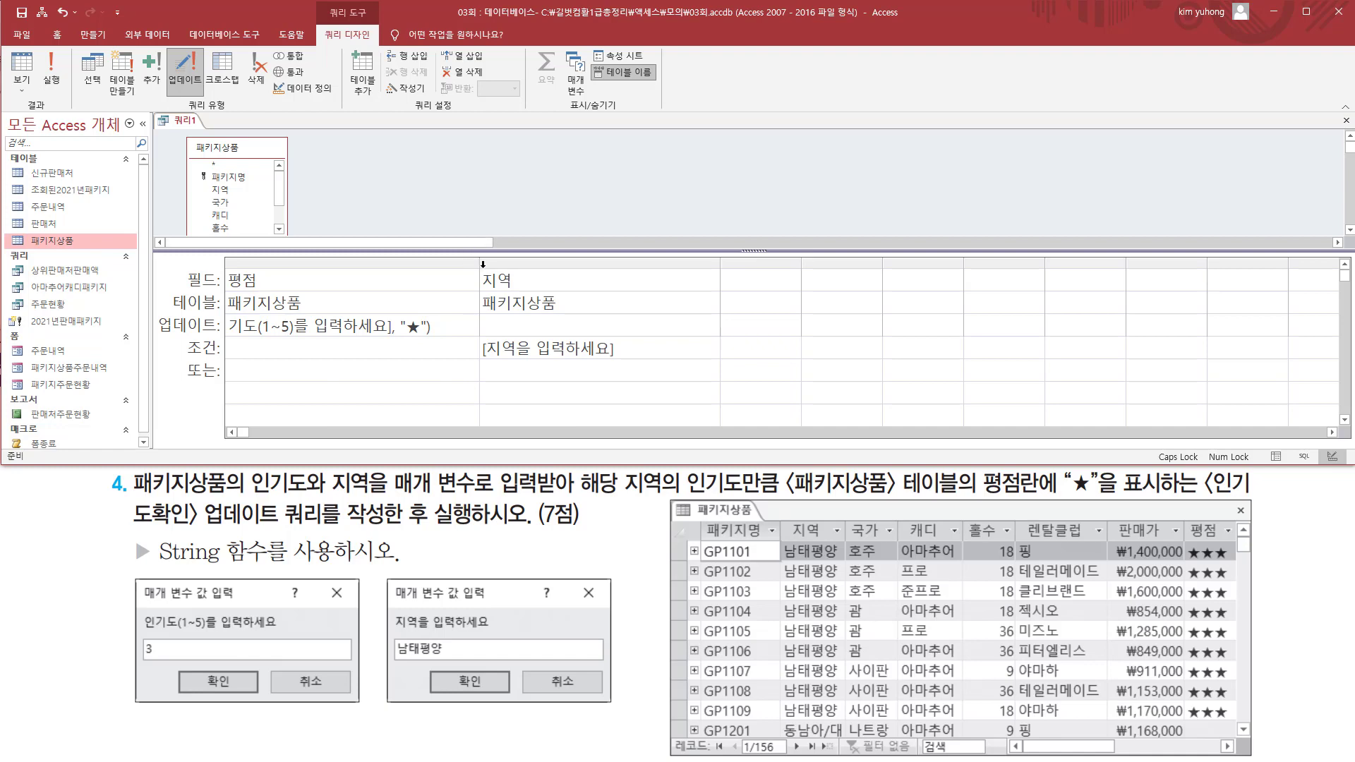
left_click_drag(479, 264, 617, 264)
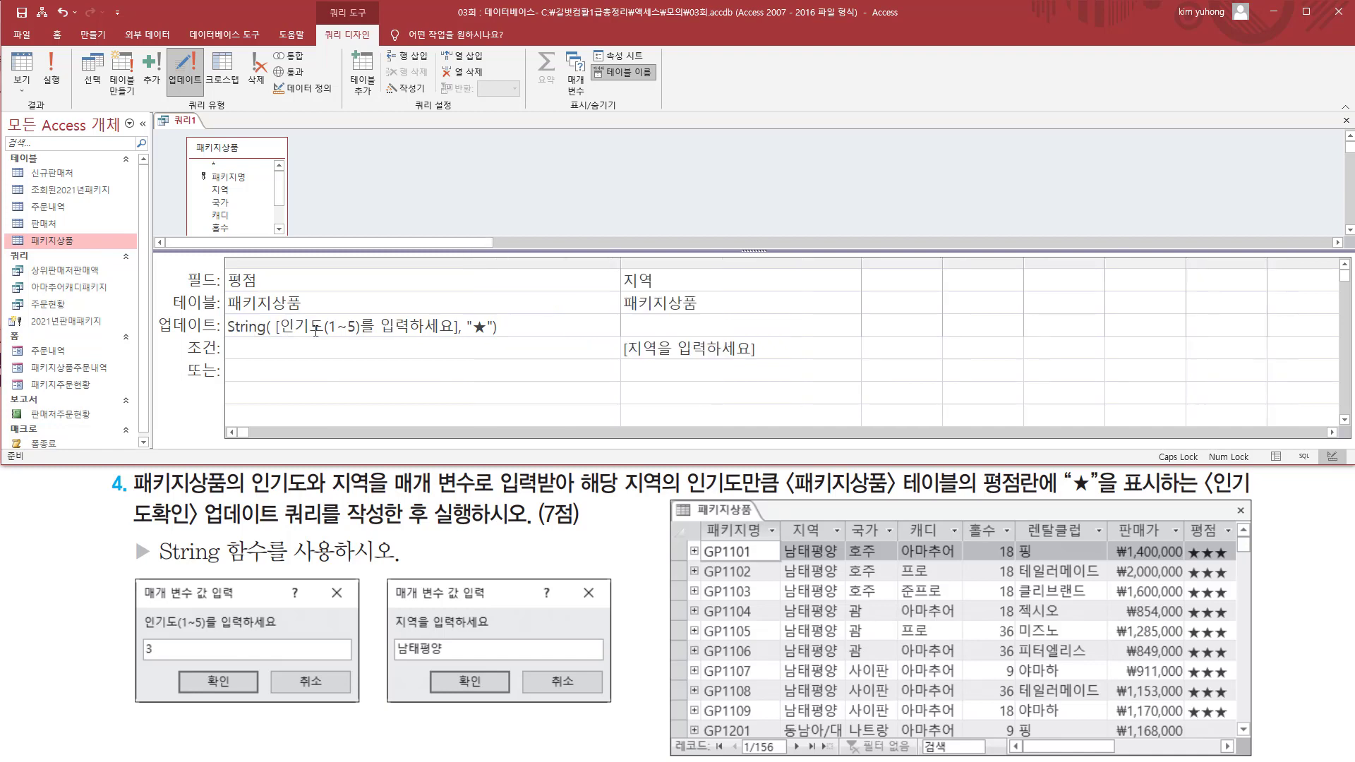
left_click_drag(276, 336, 455, 336)
left_click_drag(275, 337, 456, 309)
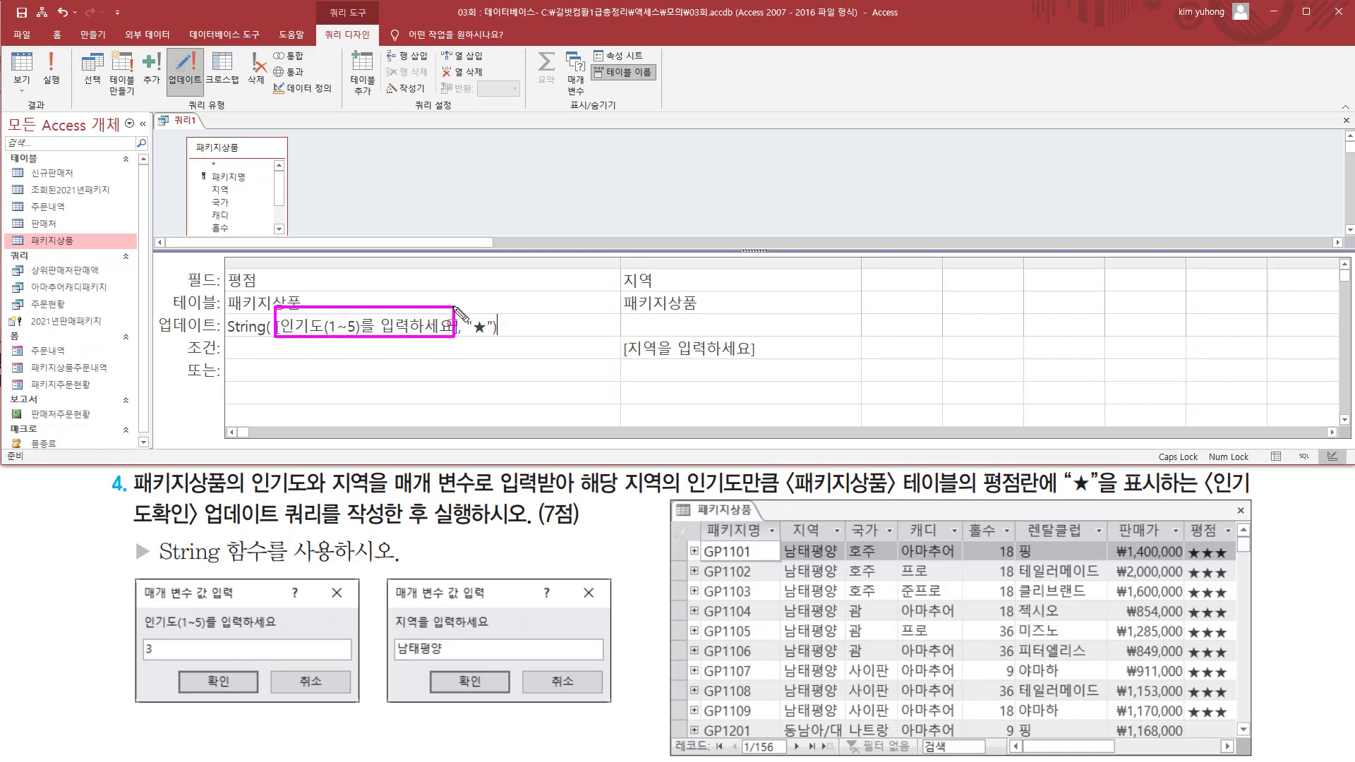
mouse_move(134, 574)
left_mouse_down()
mouse_move(147, 613)
mouse_move(361, 702)
left_mouse_up()
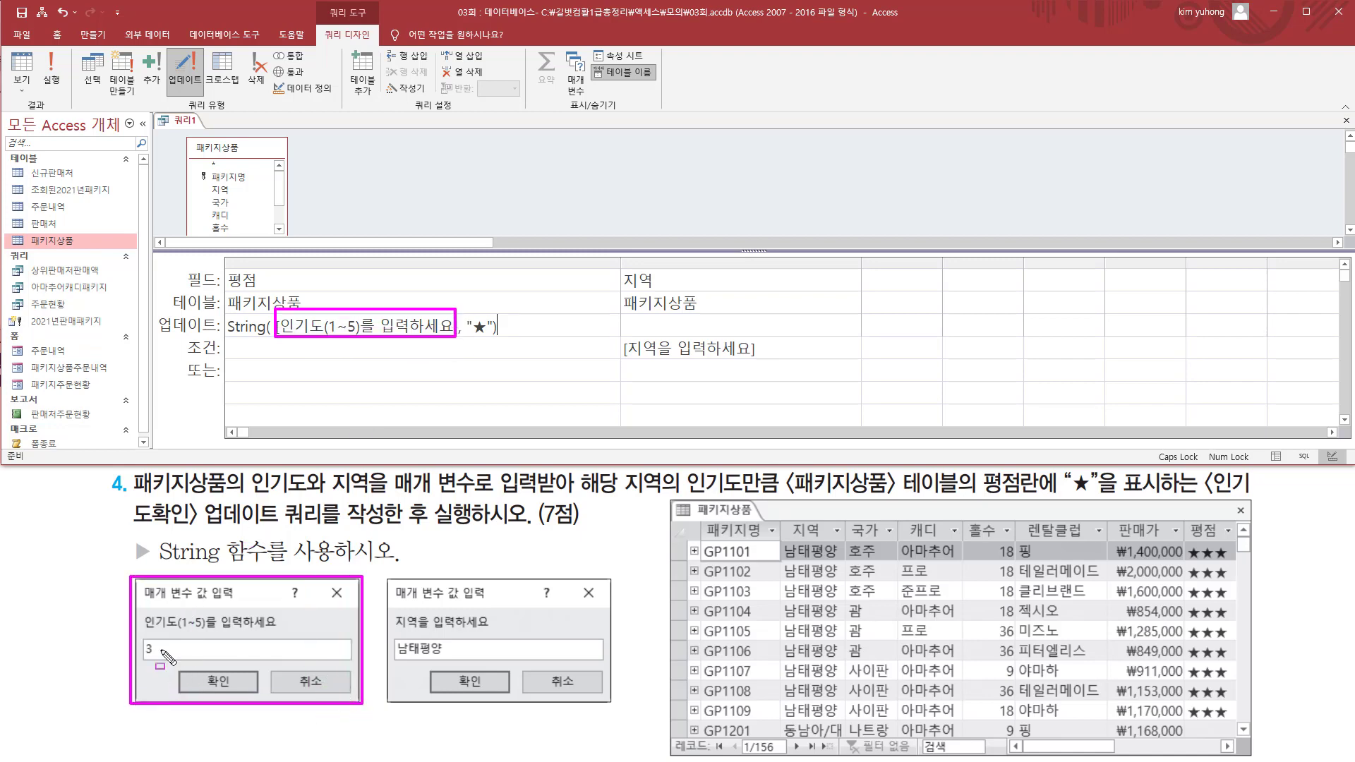
mouse_move(160, 648)
left_mouse_down()
mouse_move(141, 639)
mouse_move(162, 662)
left_mouse_up()
left_click_drag(466, 337, 487, 336)
key("Escape")
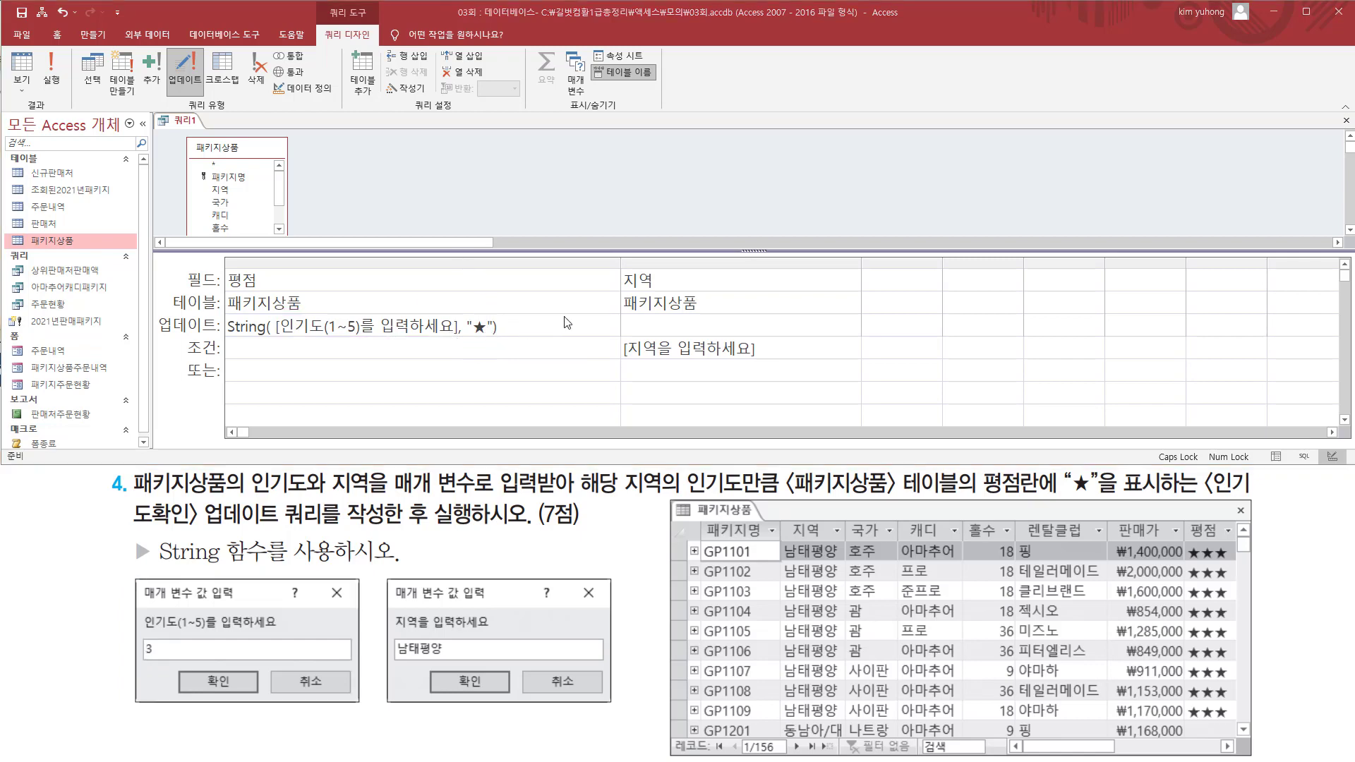
Close the update query and save it under the name 인기도확인.
left_click(1345, 120)
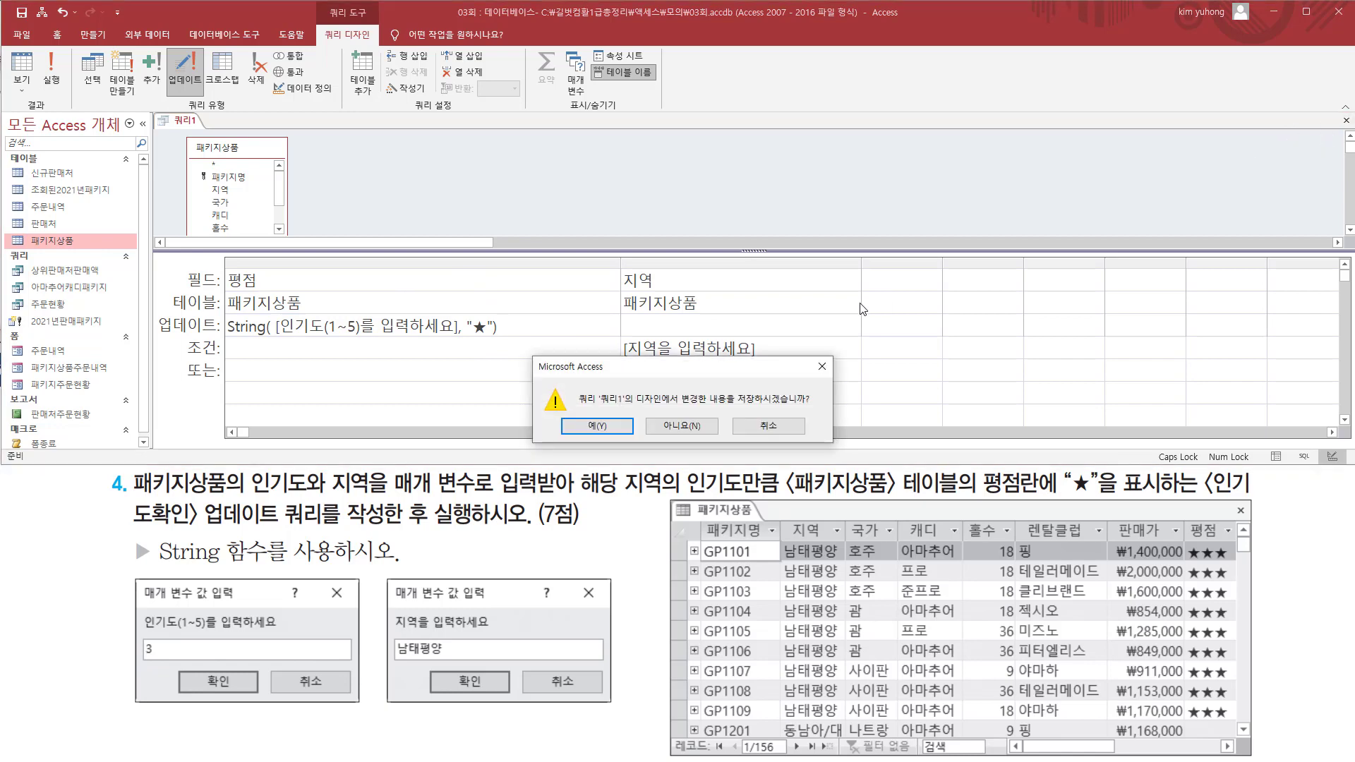
left_click(607, 426)
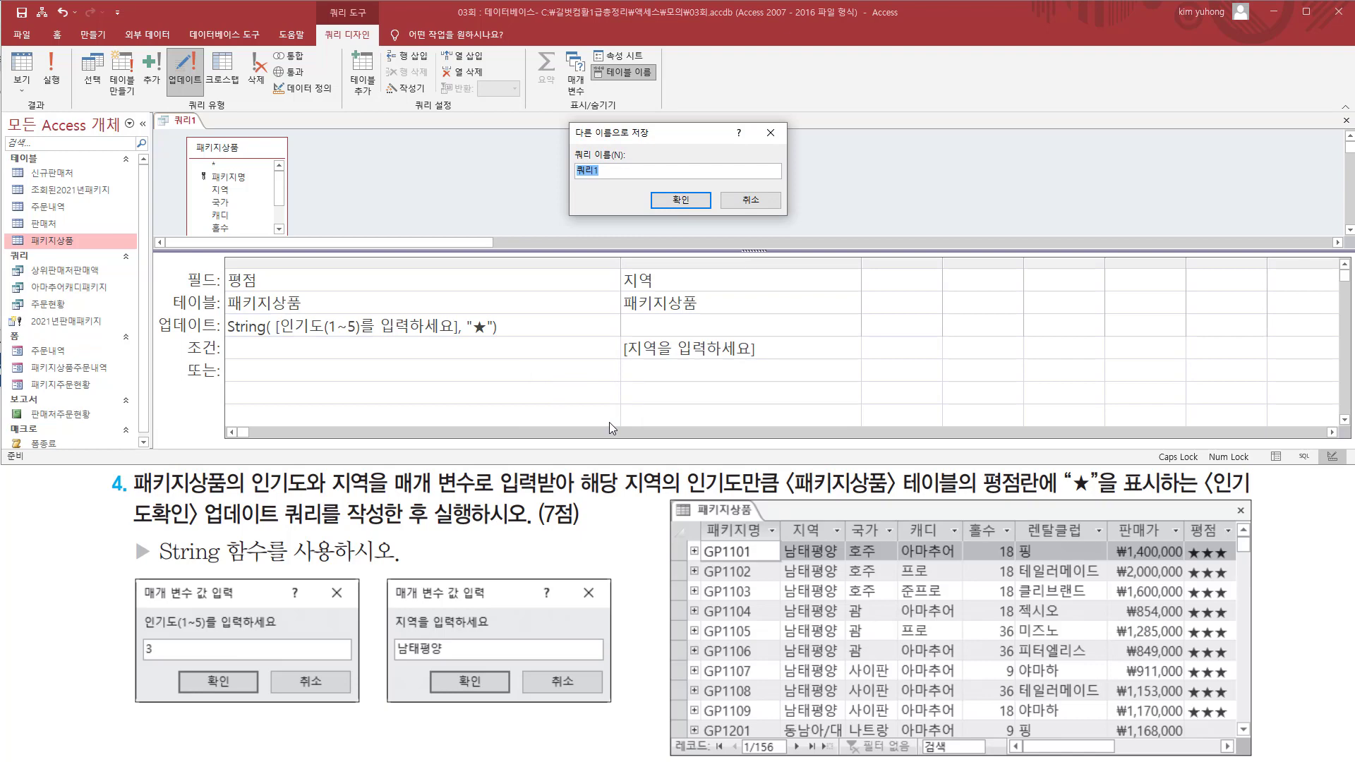
type("ㅇ")
type("기도확인")
left_click(680, 201)
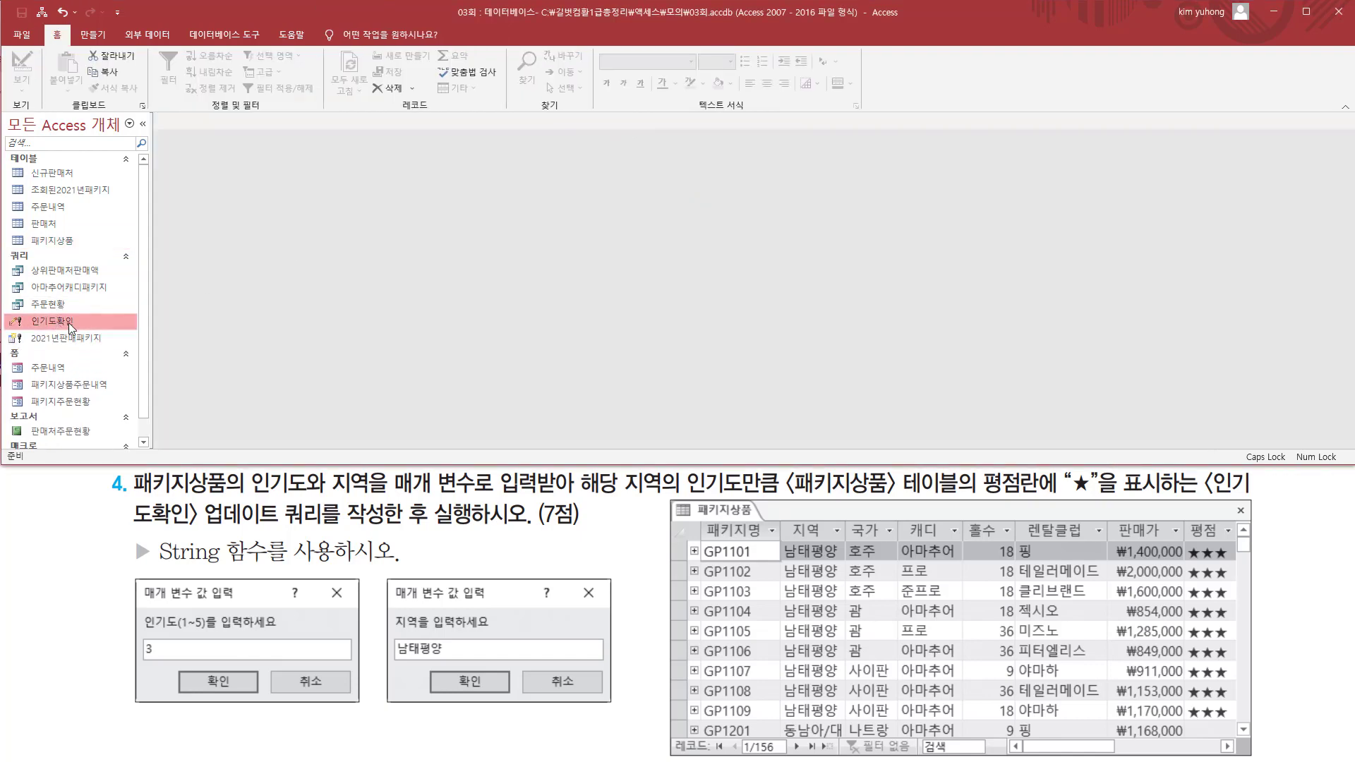
Run the 인기도확인 update query and supply 3 as the 인기도 parameter.
mouse_move(60, 321)
left_mouse_down()
mouse_move(104, 342)
mouse_move(70, 316)
left_mouse_up()
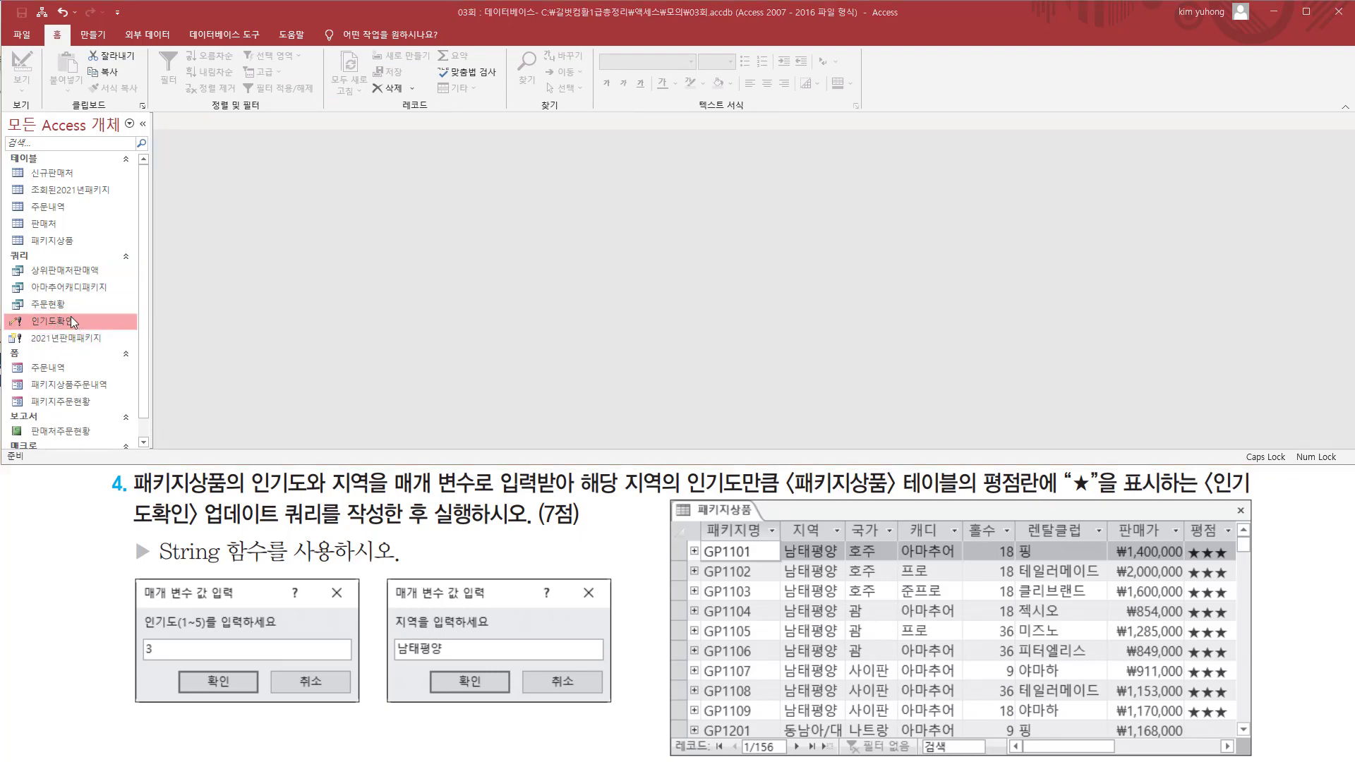
double_click(78, 320)
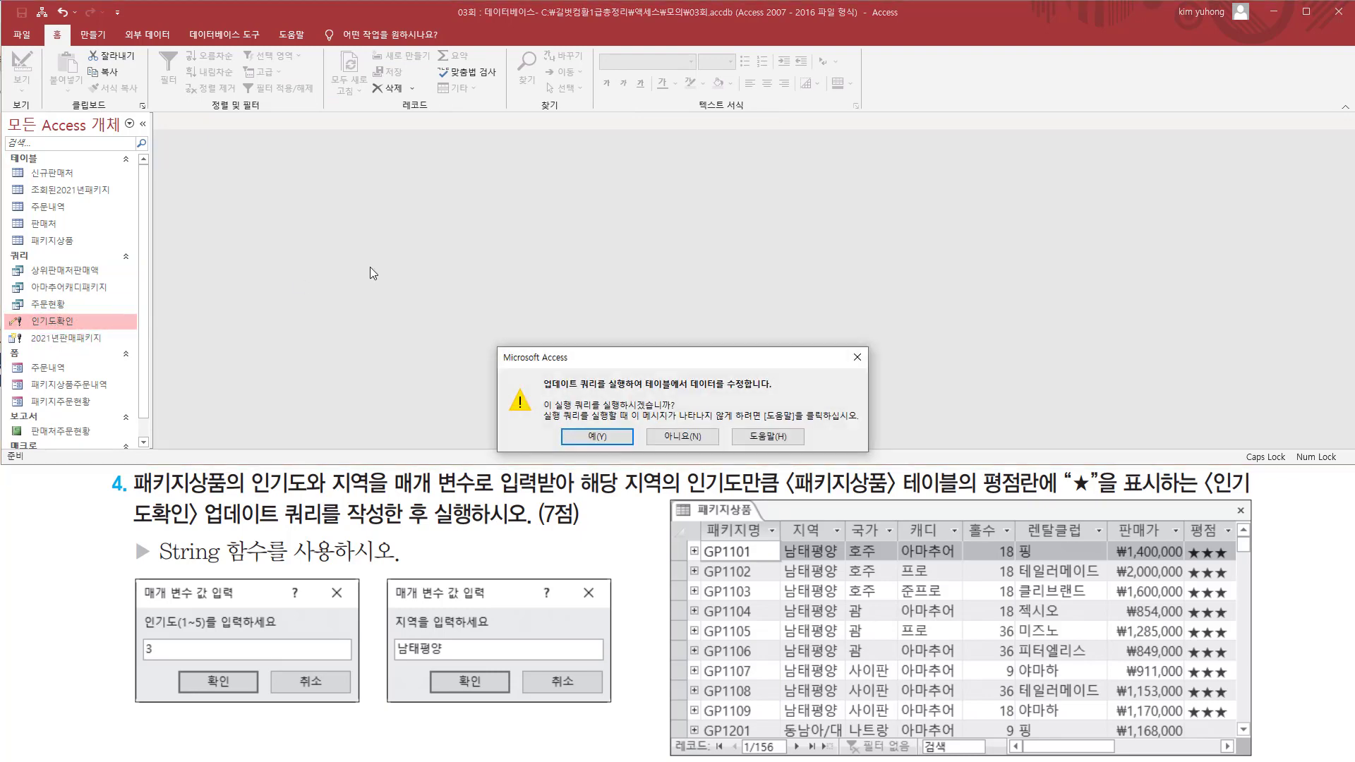
left_click_drag(543, 390, 774, 390)
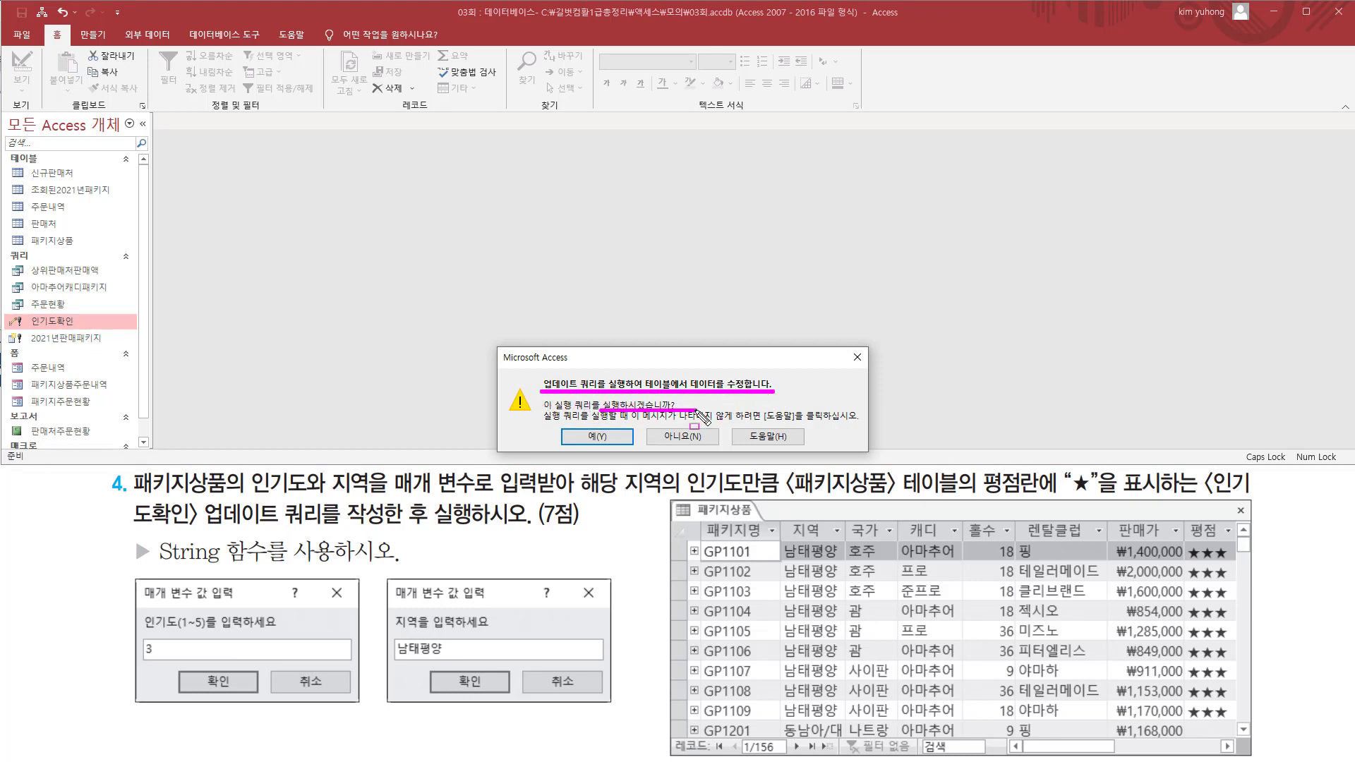
key("Escape")
left_click(603, 436)
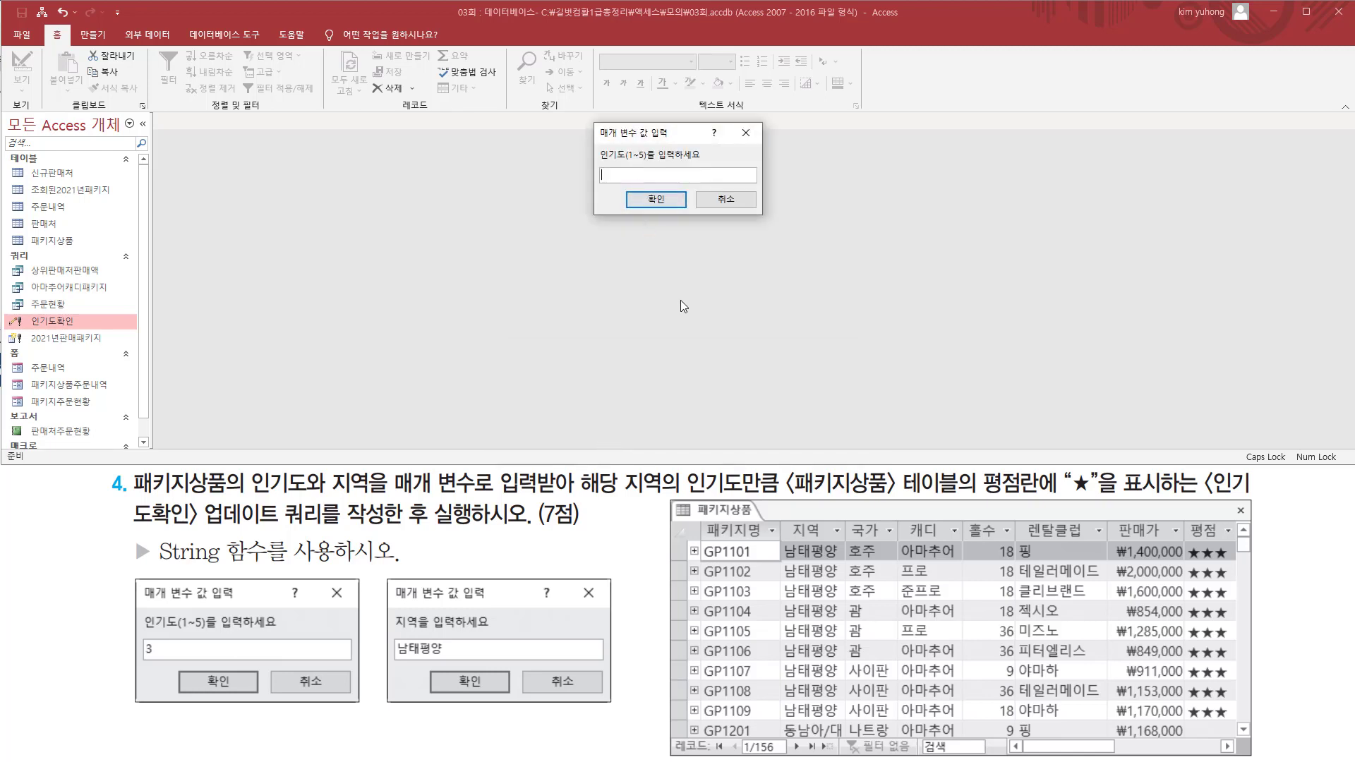
type("3")
left_click(651, 203)
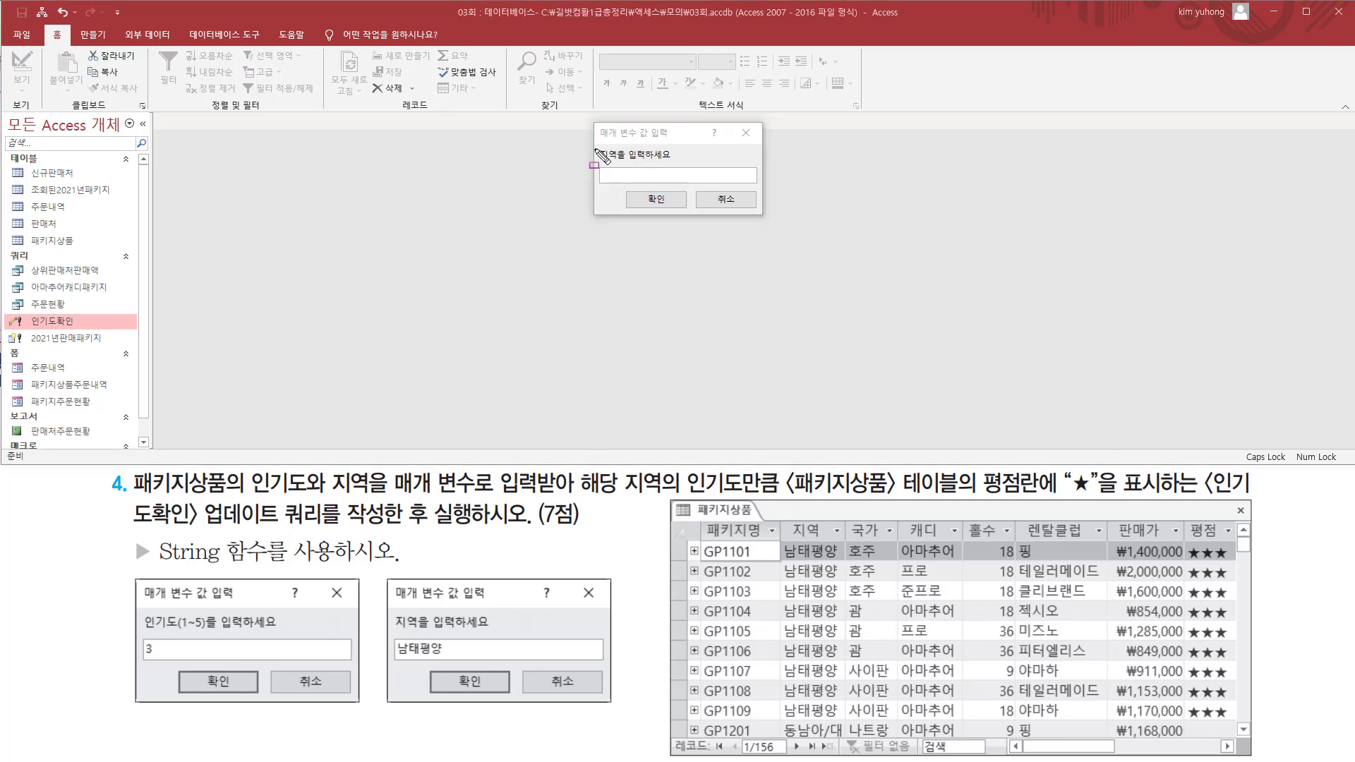
Supply 남태평양 as the 지역 parameter and apply the update to the matching records.
left_click_drag(594, 165, 726, 148)
key("Escape")
left_click(652, 175)
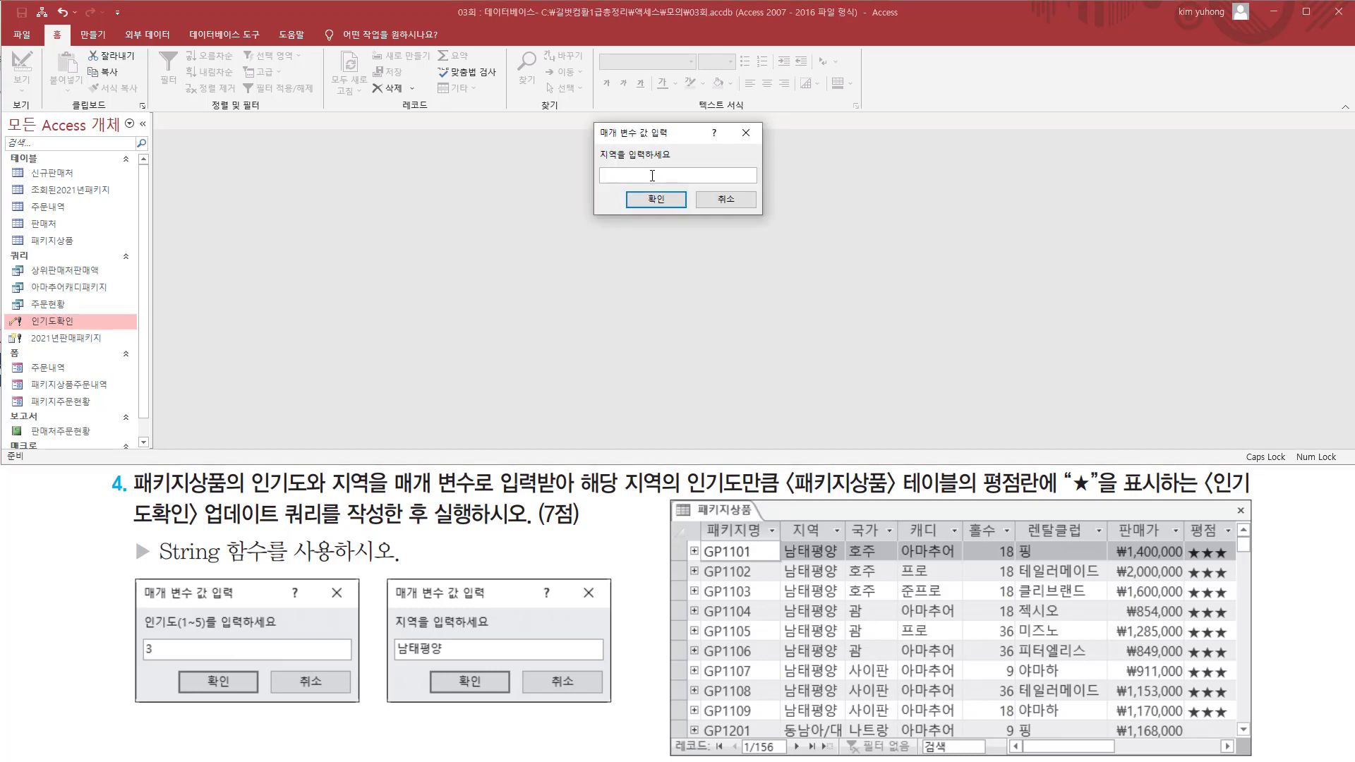
type("남태평야")
left_click(661, 201)
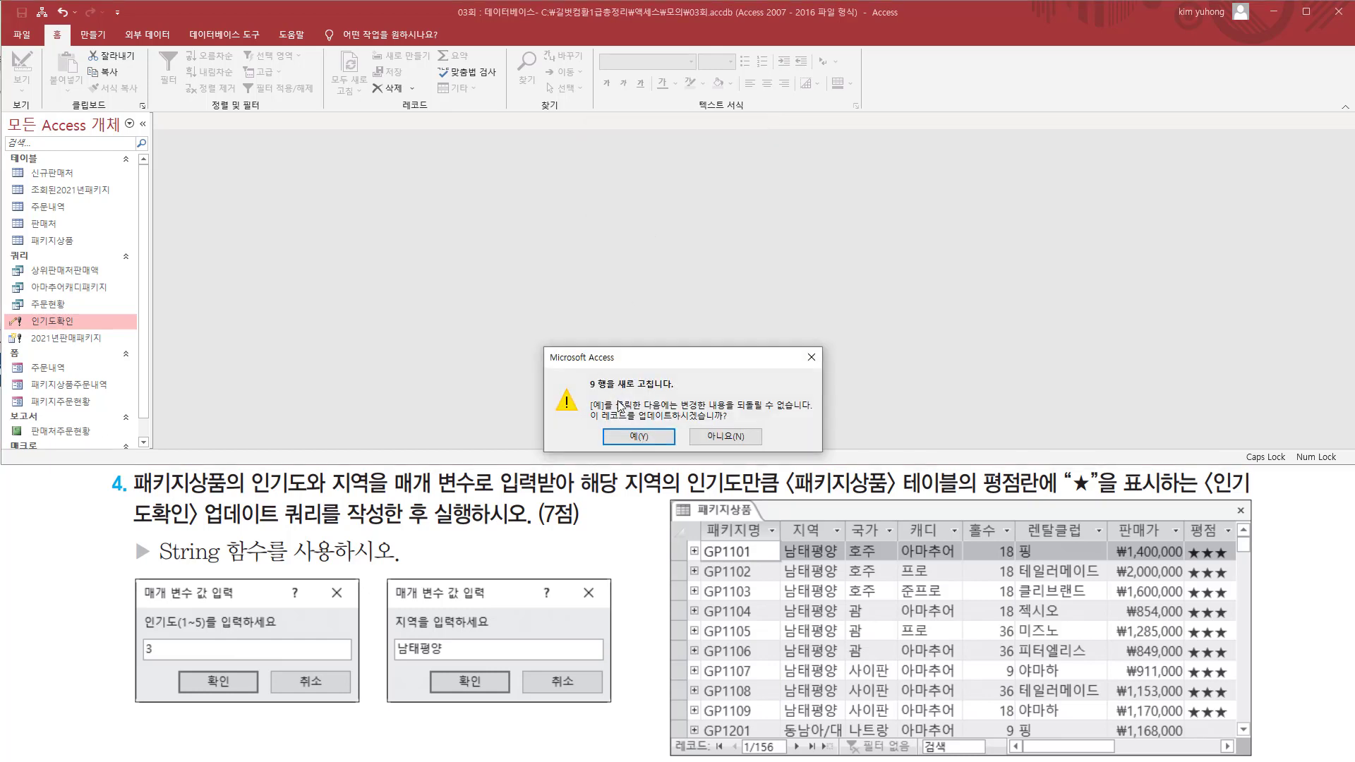
left_click_drag(582, 373, 683, 393)
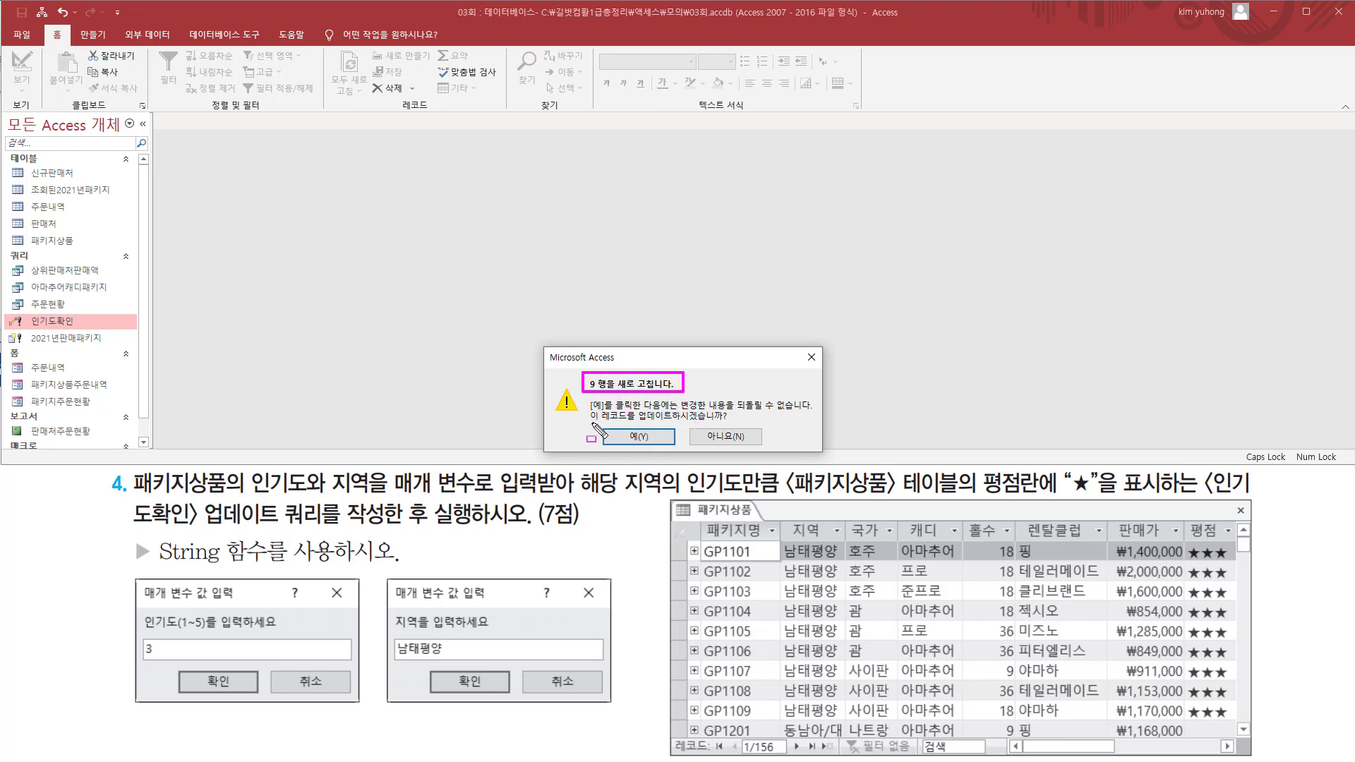
left_click_drag(637, 422, 737, 422)
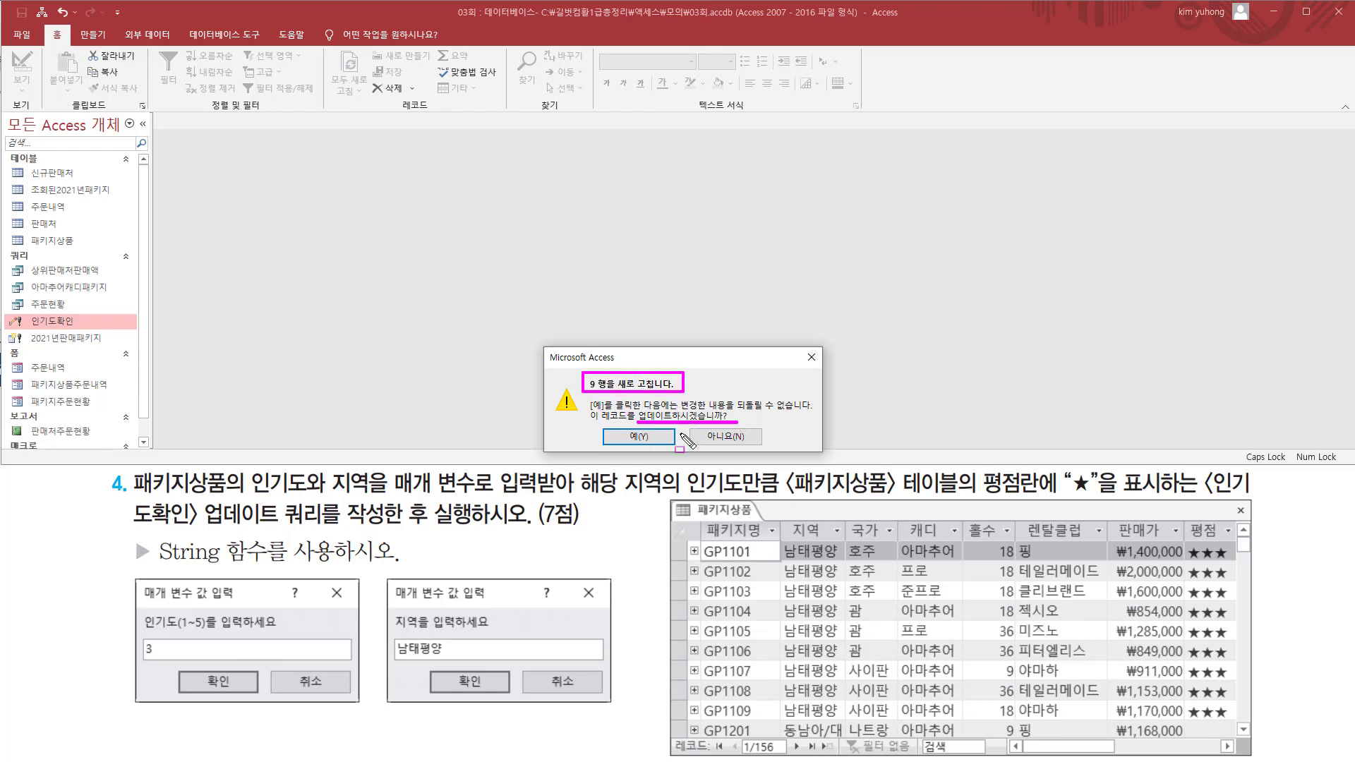
key("Escape")
left_click(639, 437)
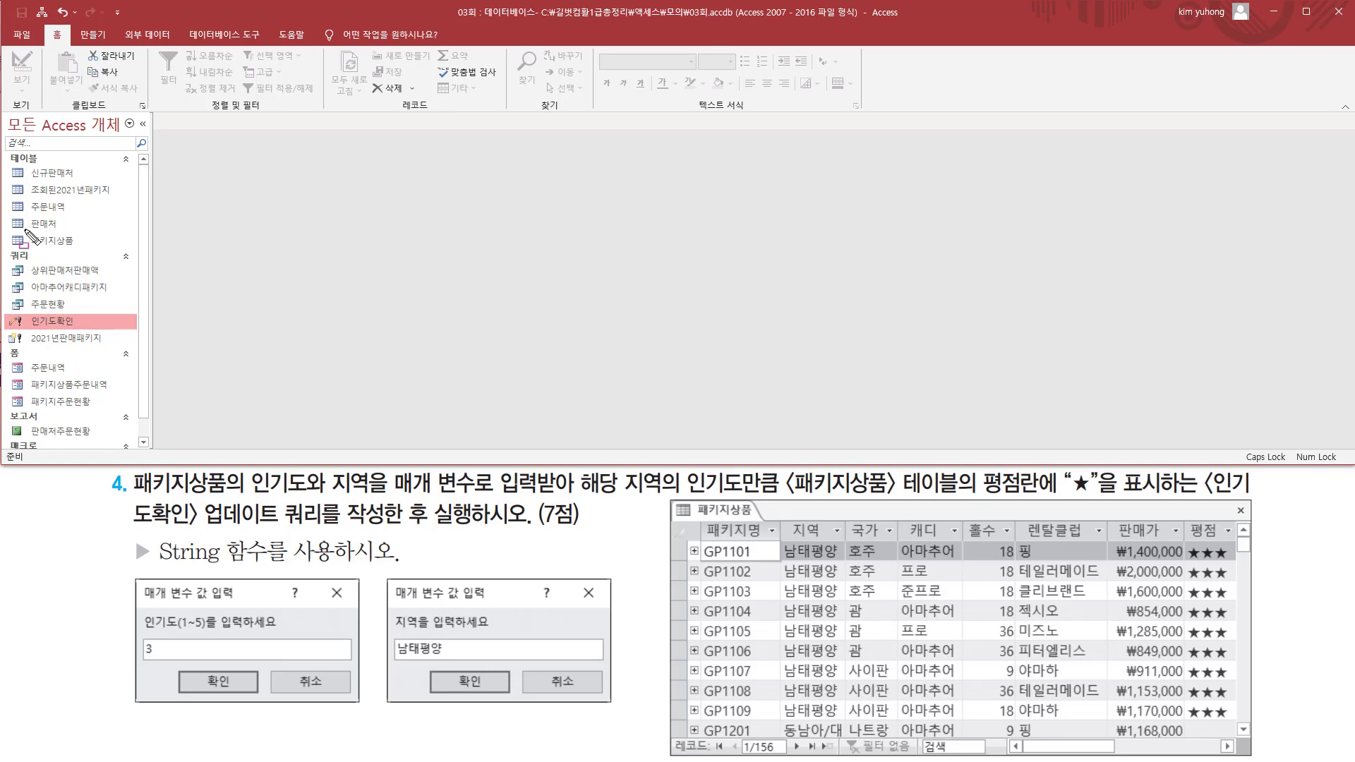
Open the 패키지상품 table to check the 평점 stars of the 남태평양 records, and close the table.
left_click(68, 242)
double_click(69, 242)
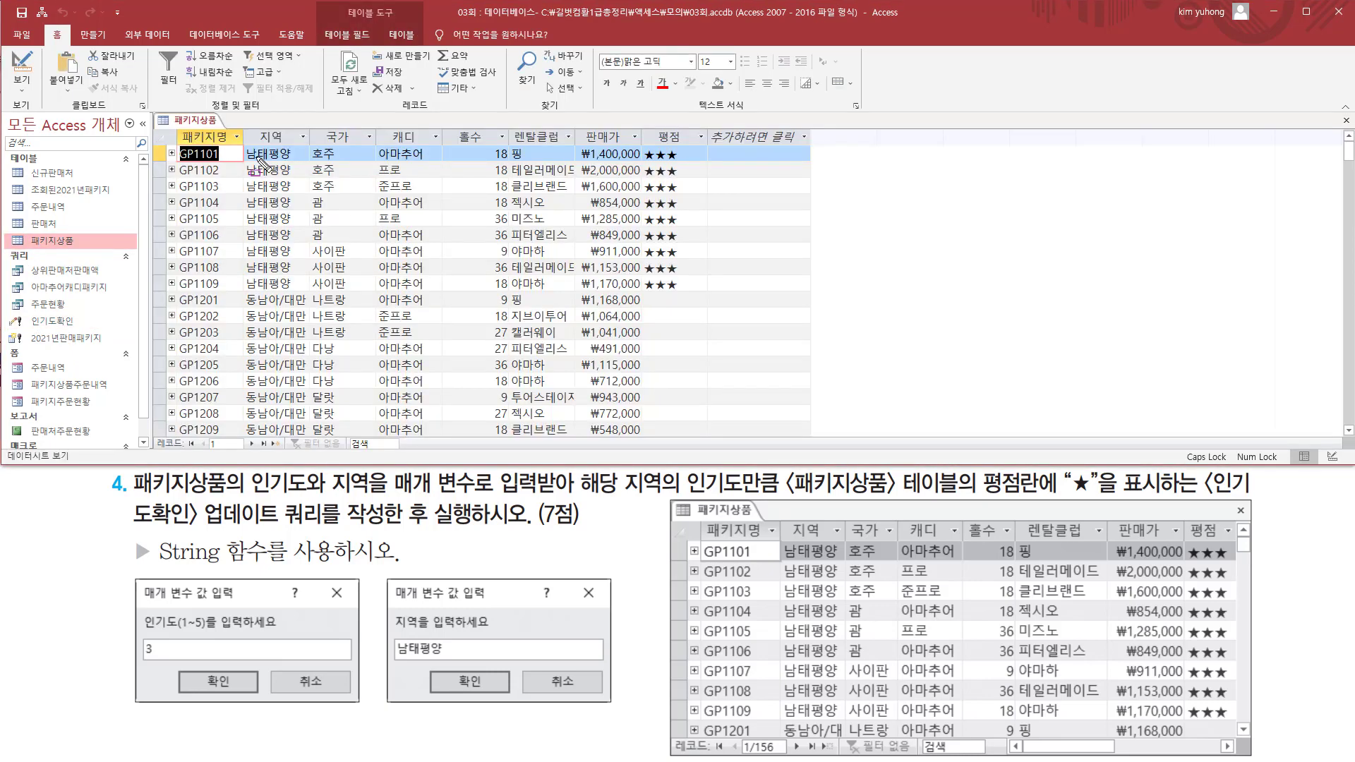
mouse_move(243, 144)
left_mouse_down()
mouse_move(282, 282)
mouse_move(301, 290)
left_mouse_up()
mouse_move(643, 146)
left_mouse_down()
mouse_move(700, 311)
mouse_move(685, 294)
left_mouse_up()
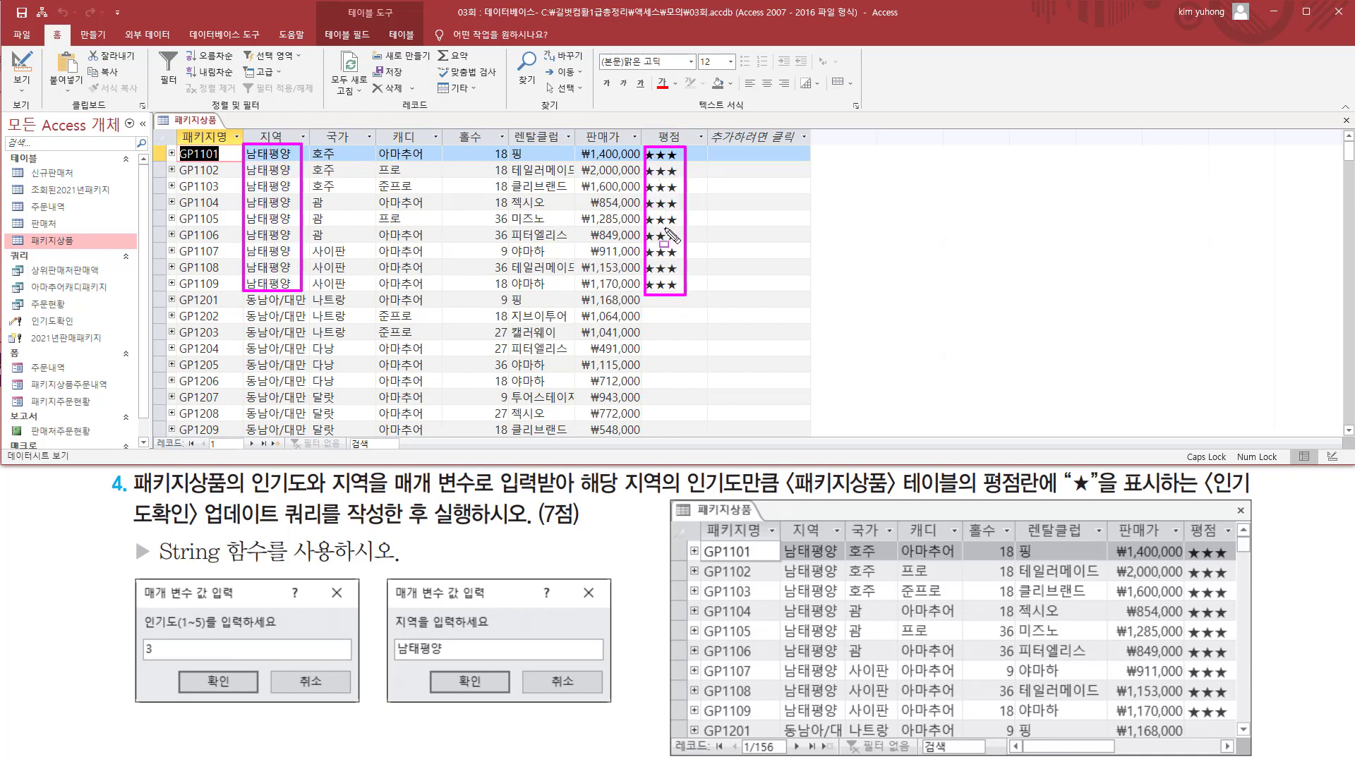
key("Escape")
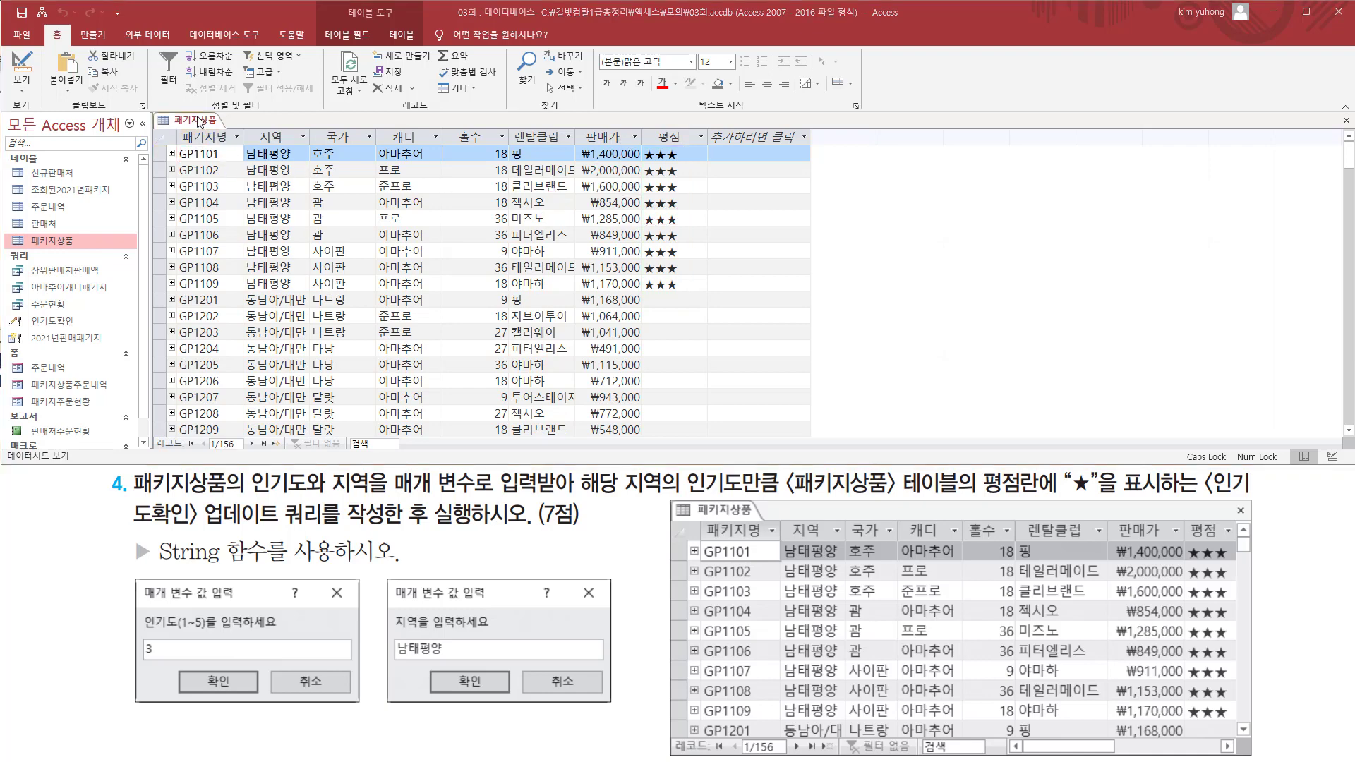
right_click(199, 121)
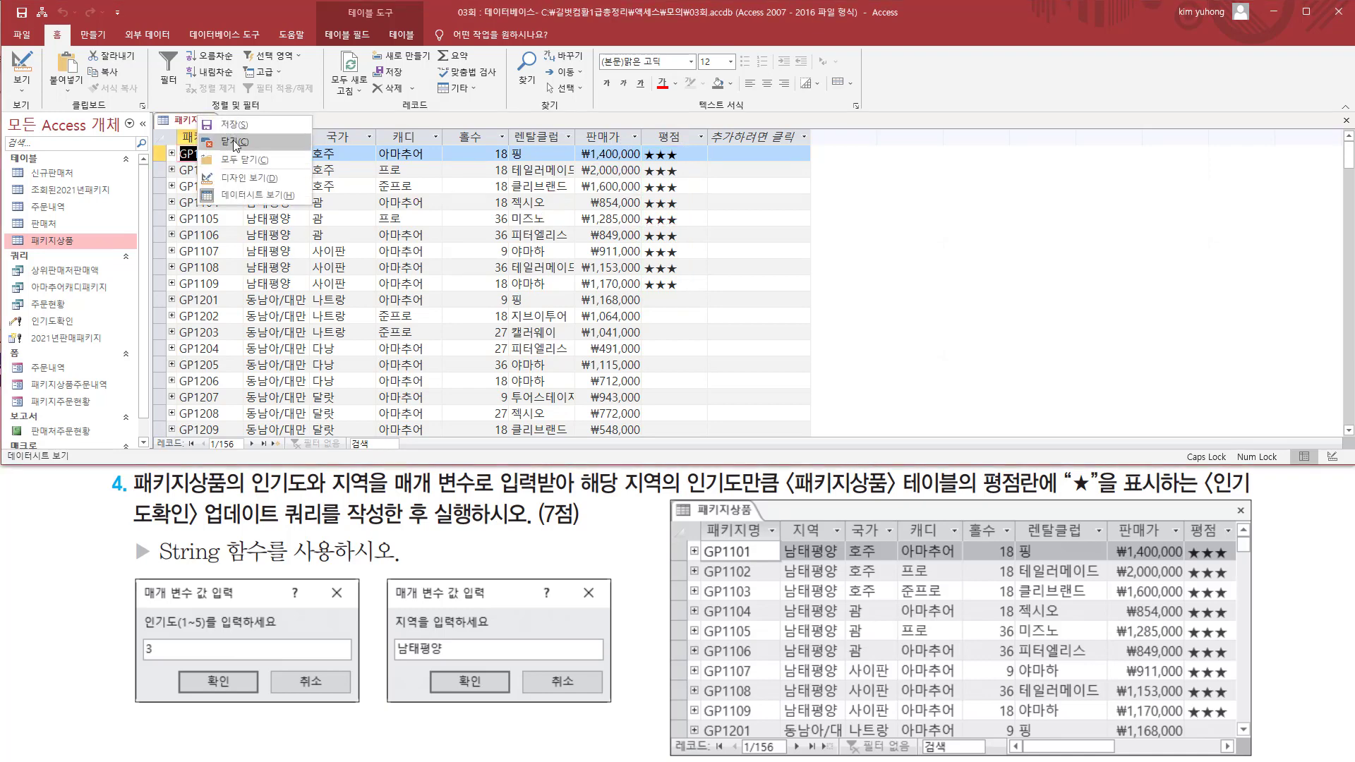
left_click(233, 140)
Run the 인기도확인 query again with 인기도 1 and 지역 일본, and apply the update.
left_click(68, 327)
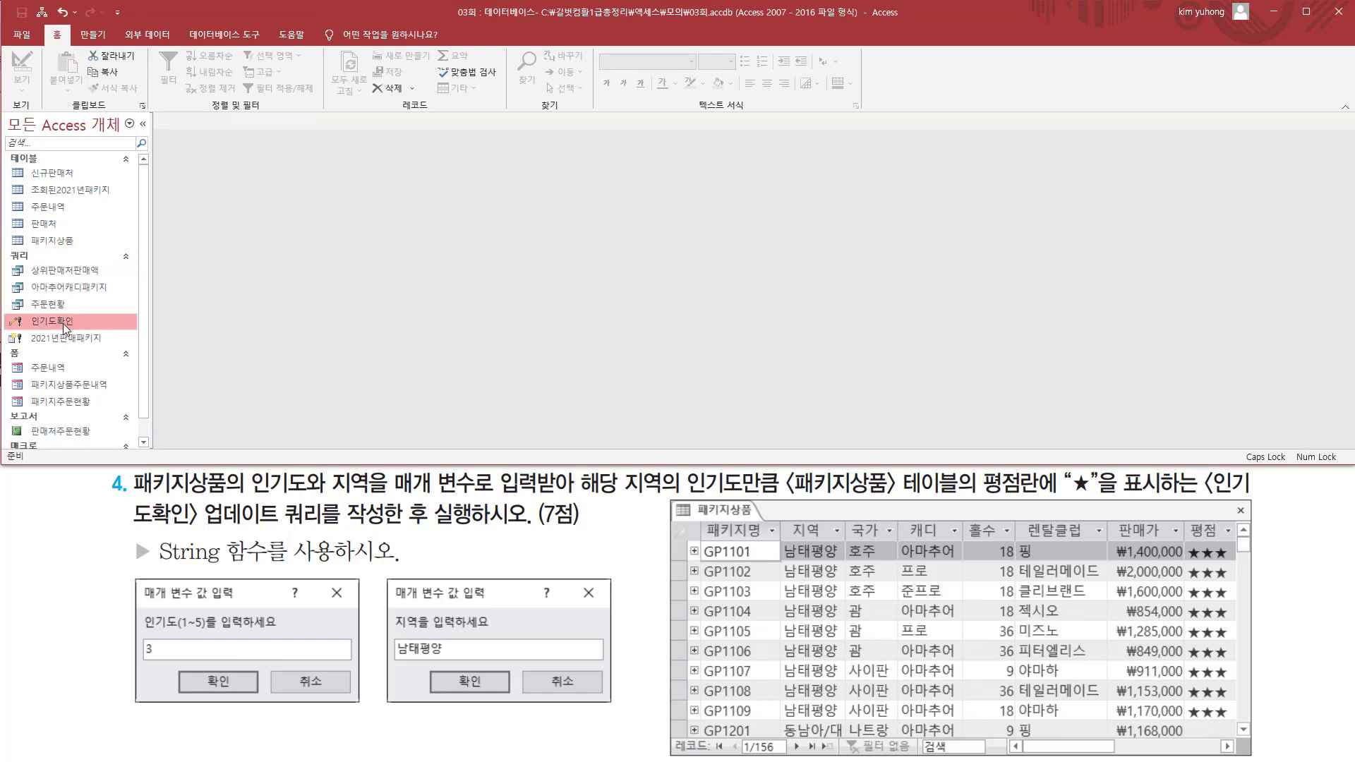
double_click(66, 320)
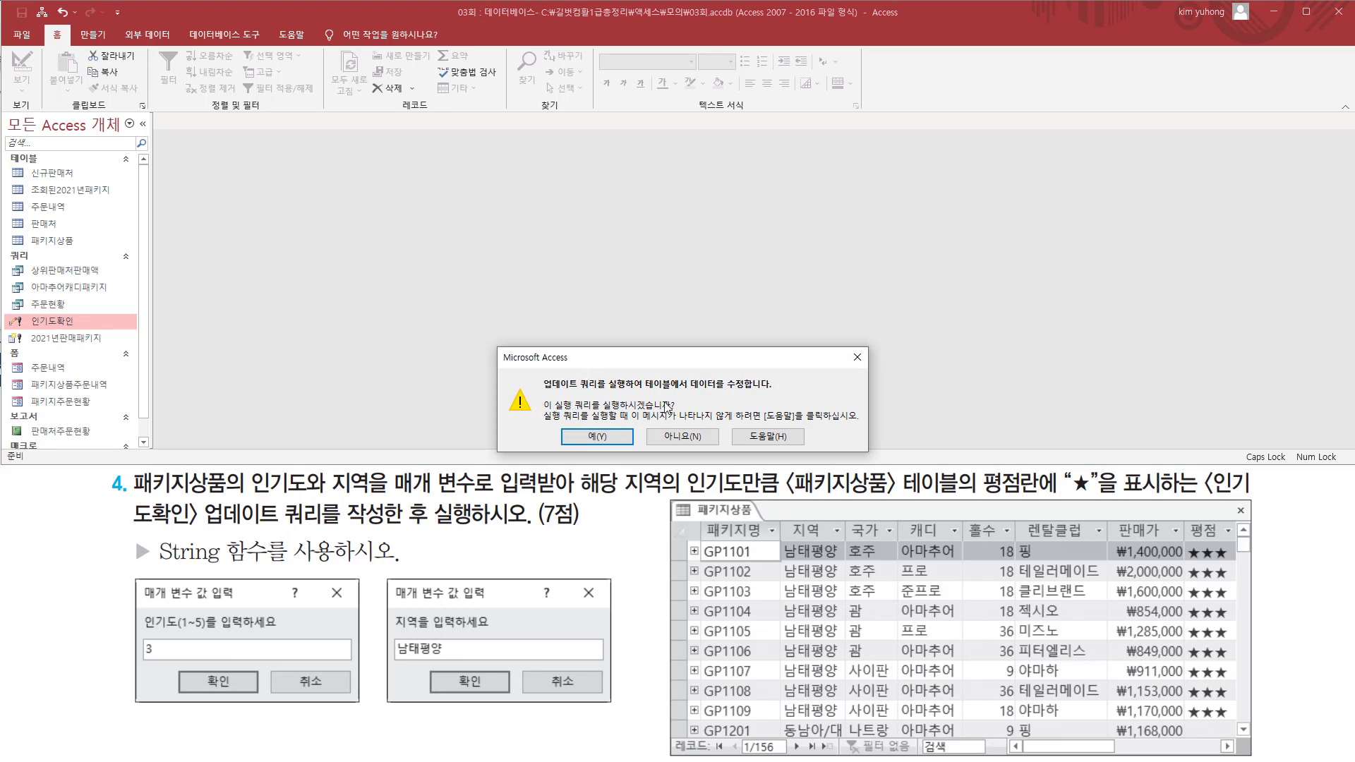
left_click(597, 435)
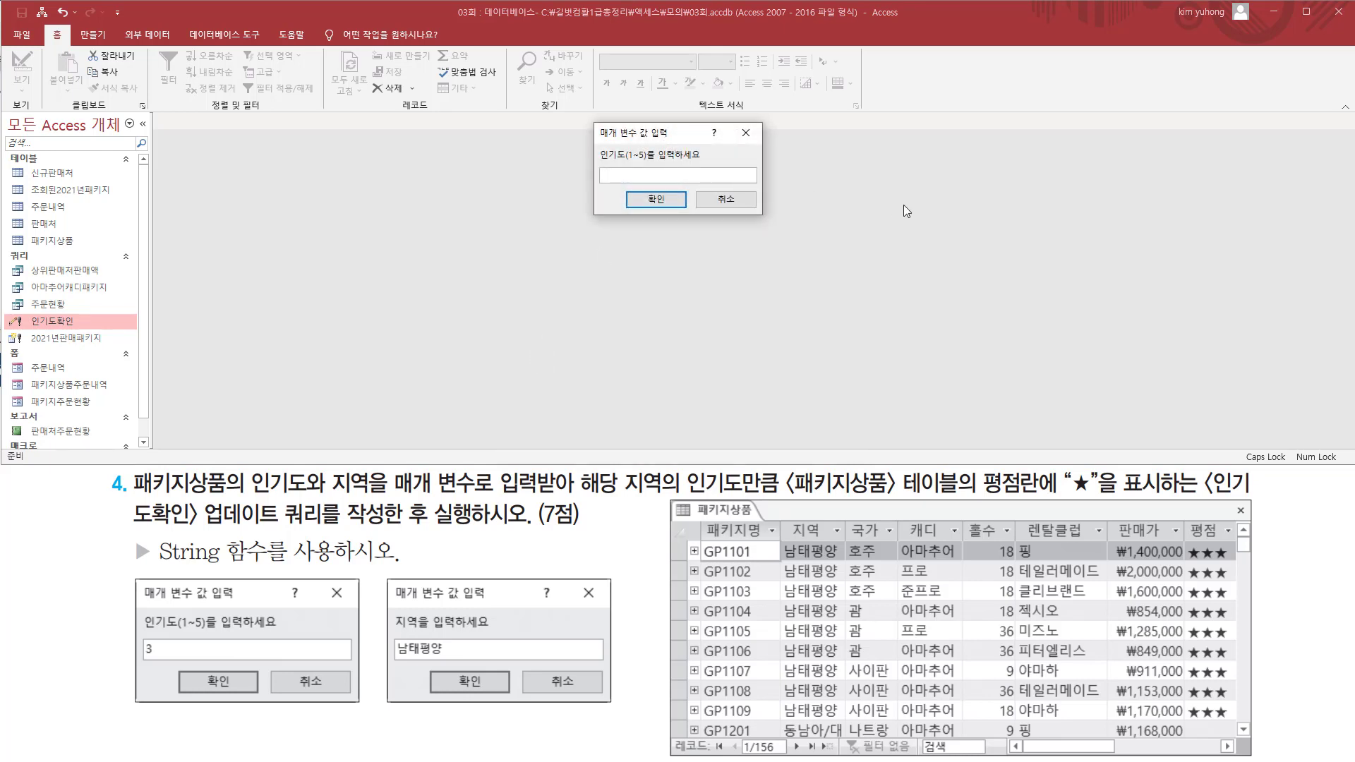
left_click(663, 202)
type("일본")
left_click(649, 203)
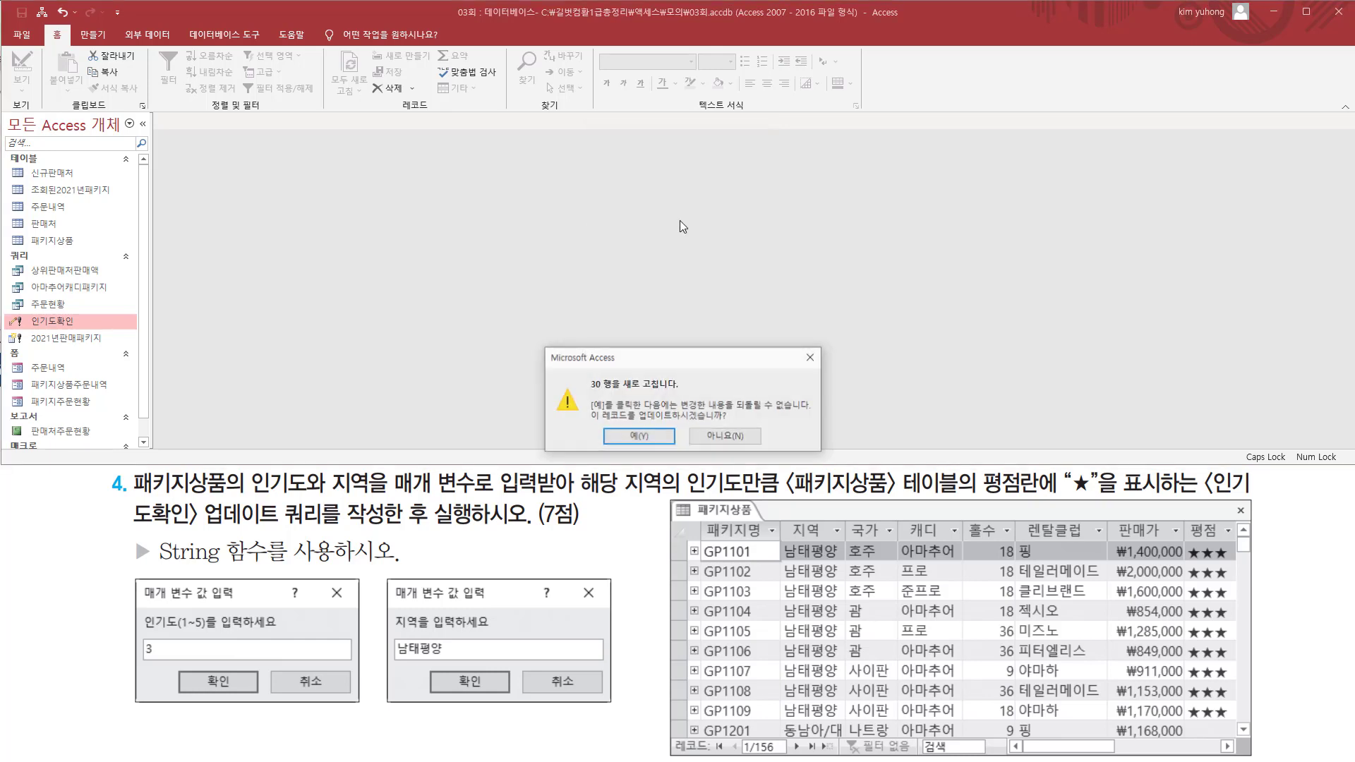
left_click_drag(585, 375, 745, 421)
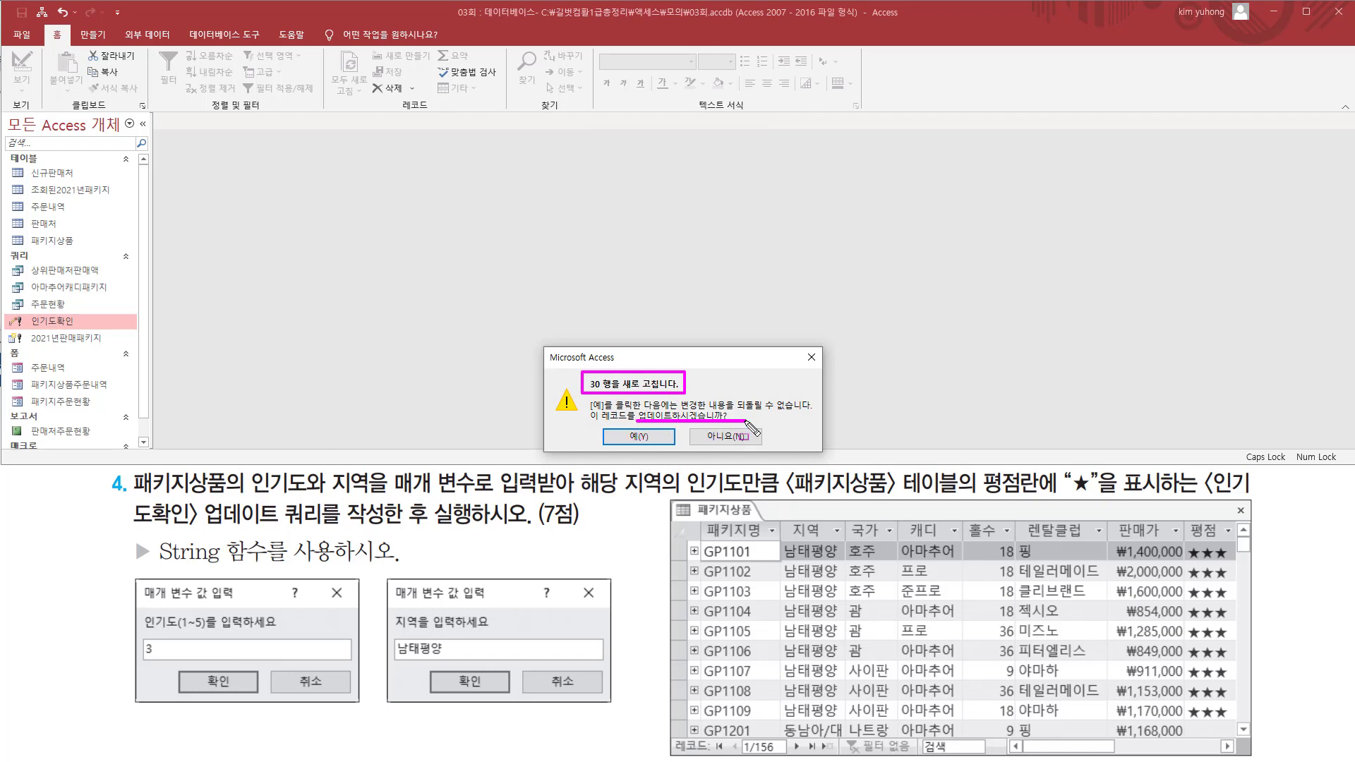
left_click(641, 437)
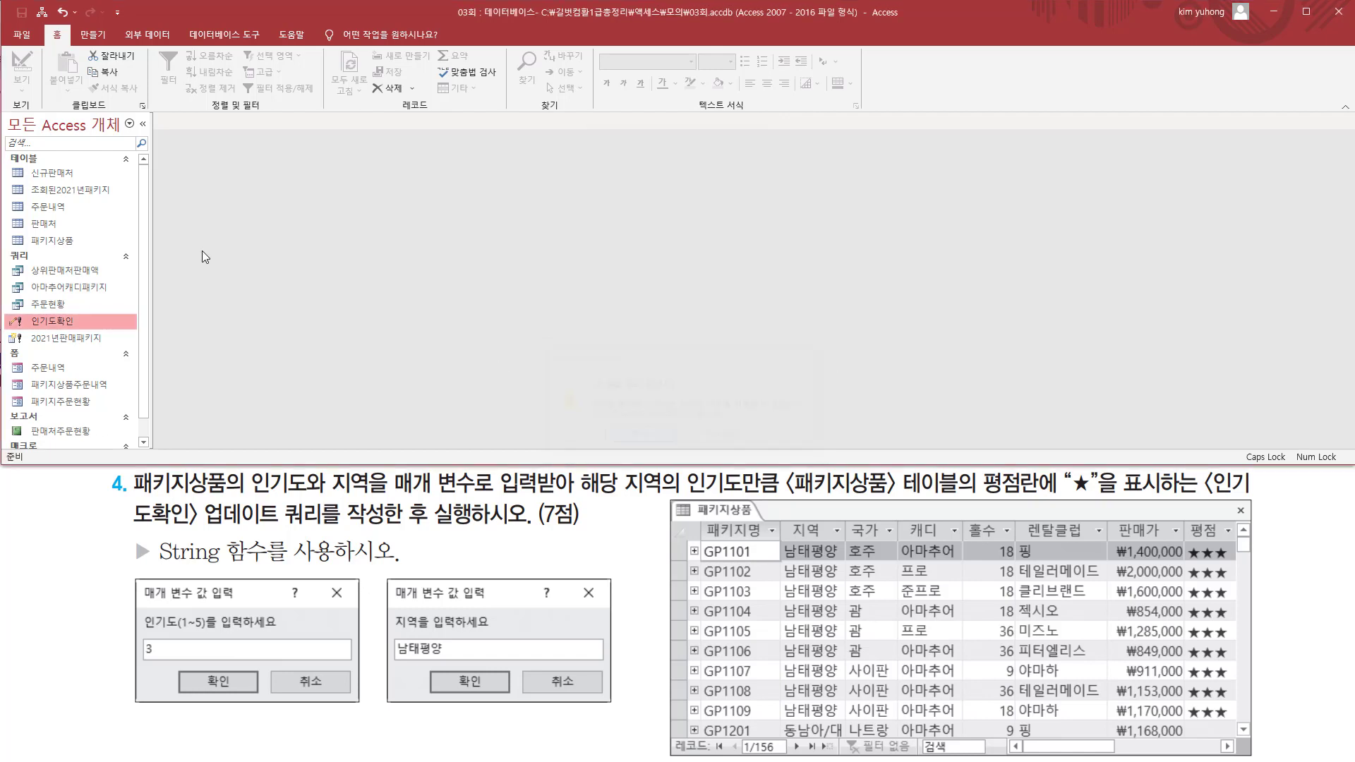
Open the 패키지상품 table to check the 평점 stars of the 일본 records, and close the table.
left_click(62, 243)
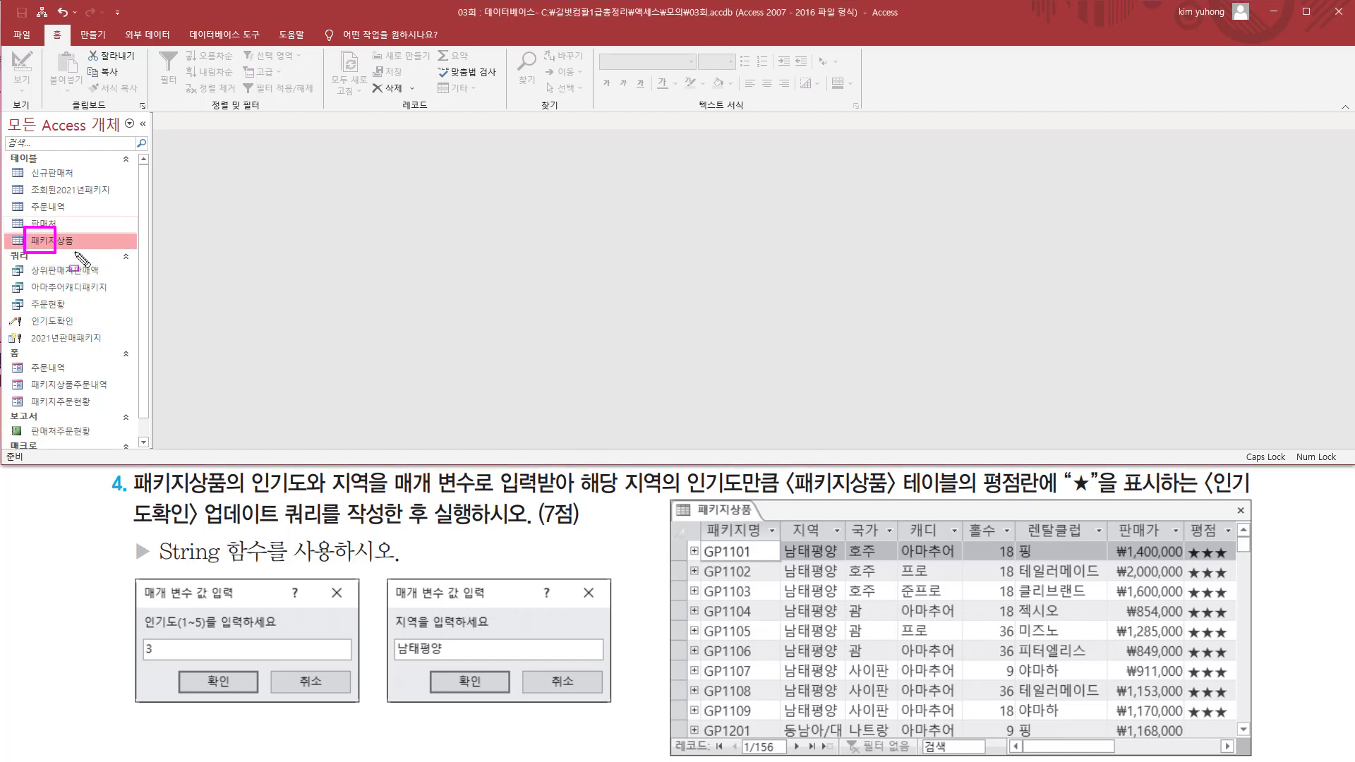
double_click(67, 242)
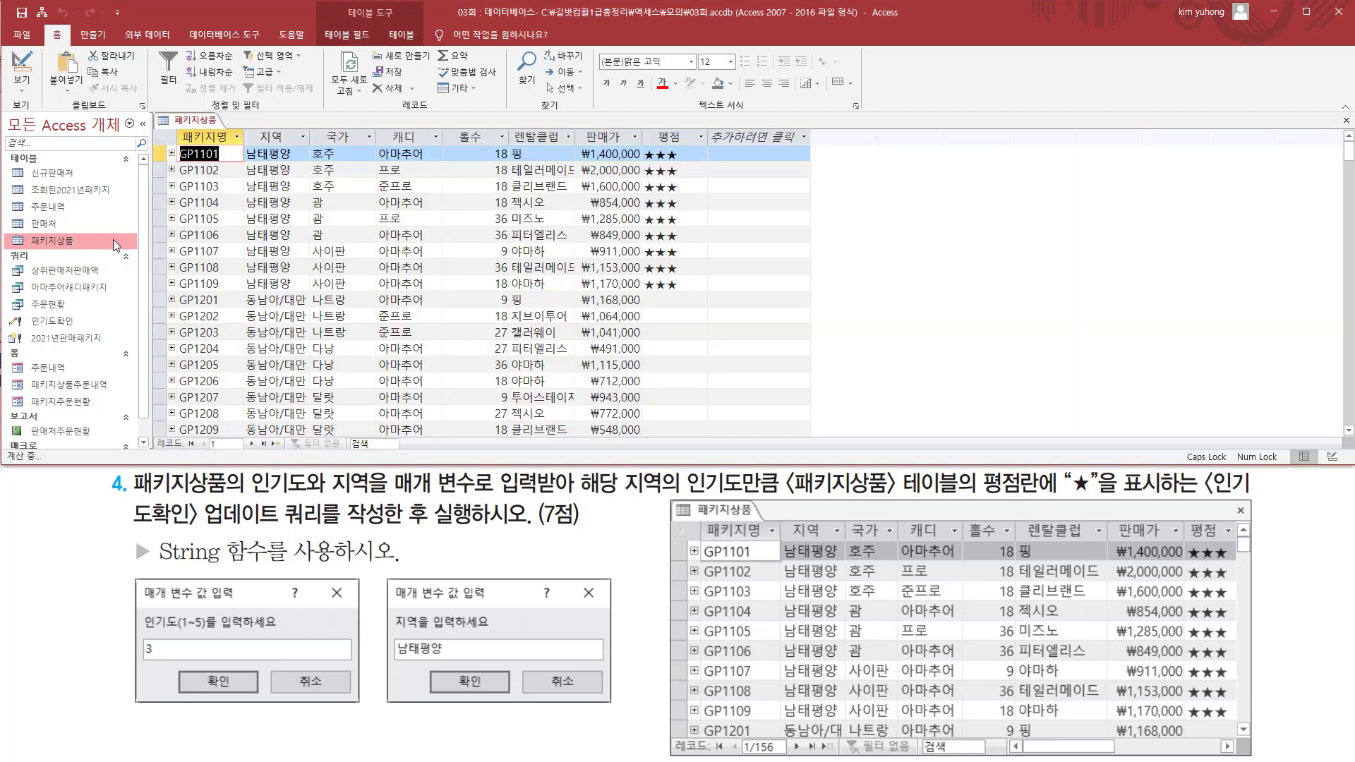
scroll(413, 241, "down", 7)
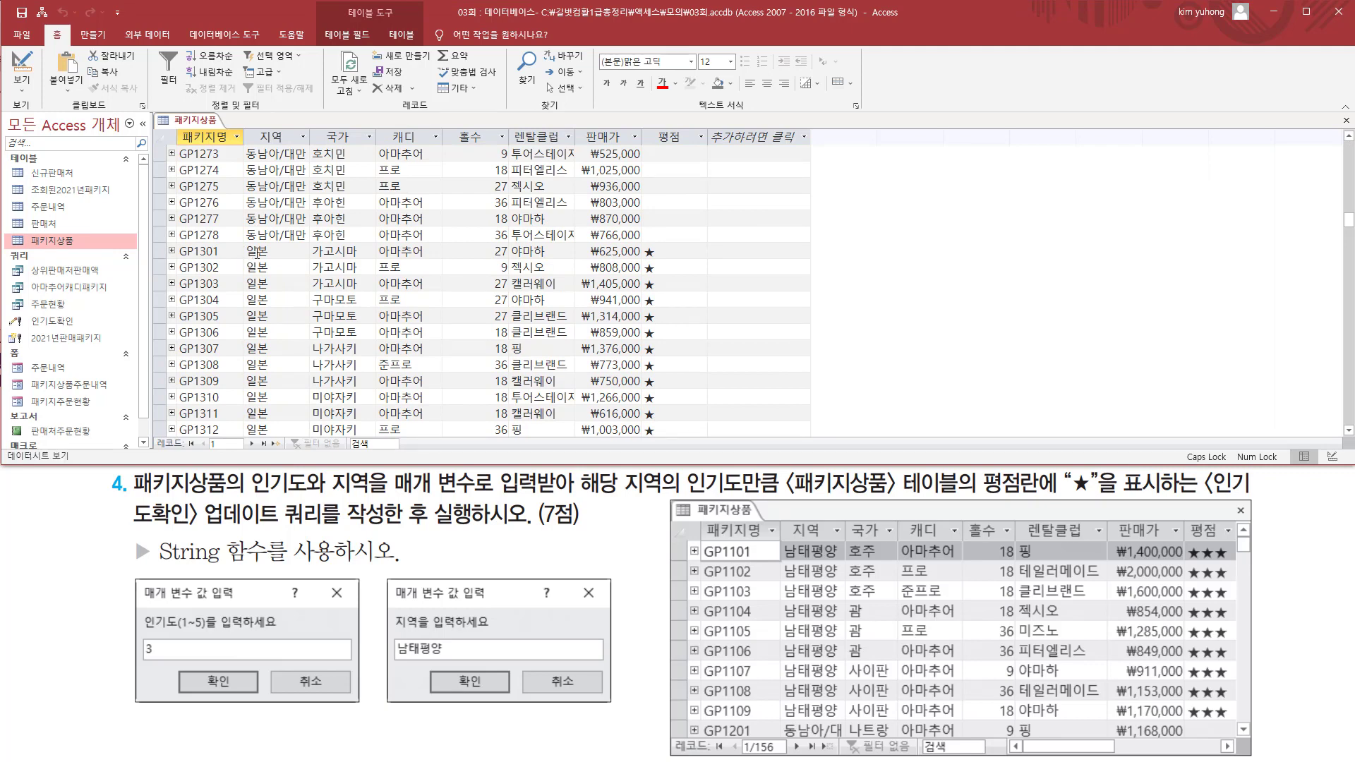
scroll(255, 254, "down", 3)
scroll(562, 254, "up", 2)
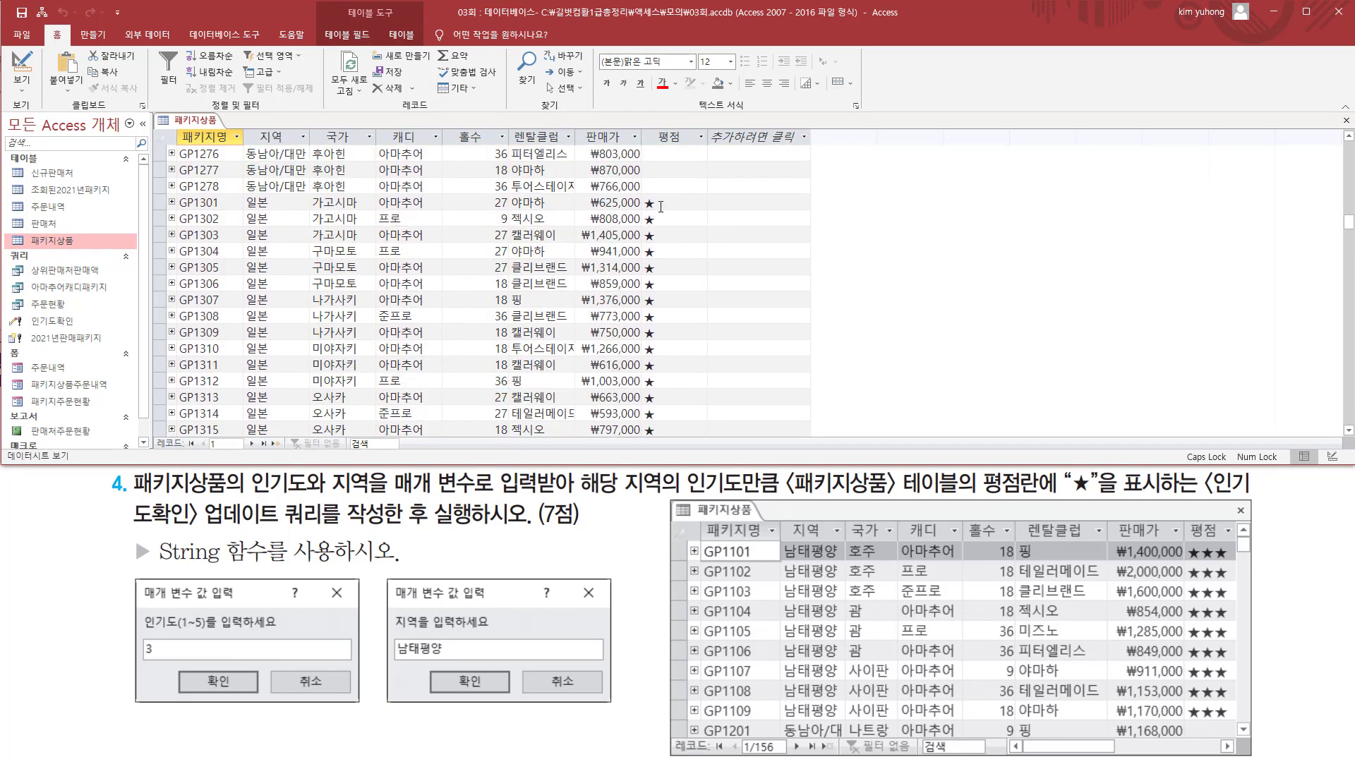
scroll(661, 206, "down", 5)
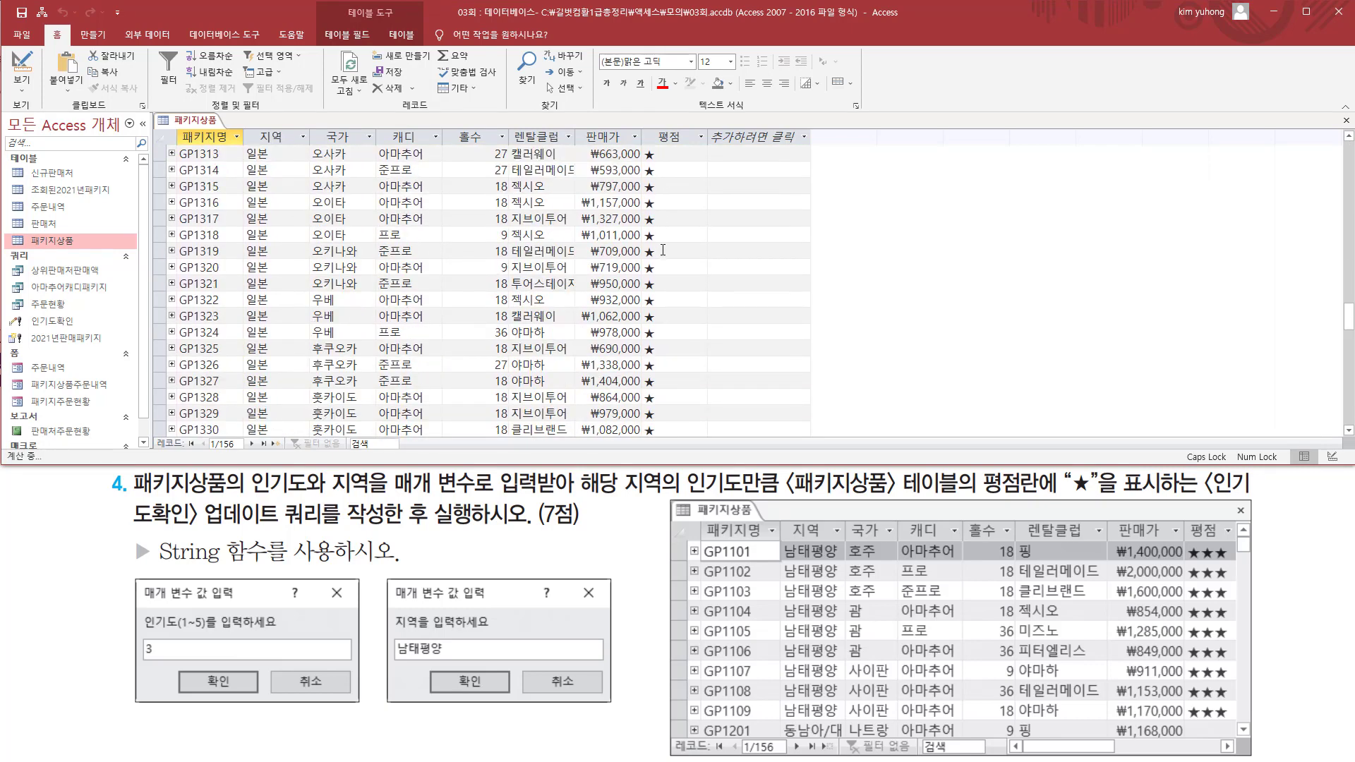
scroll(663, 250, "up", 5)
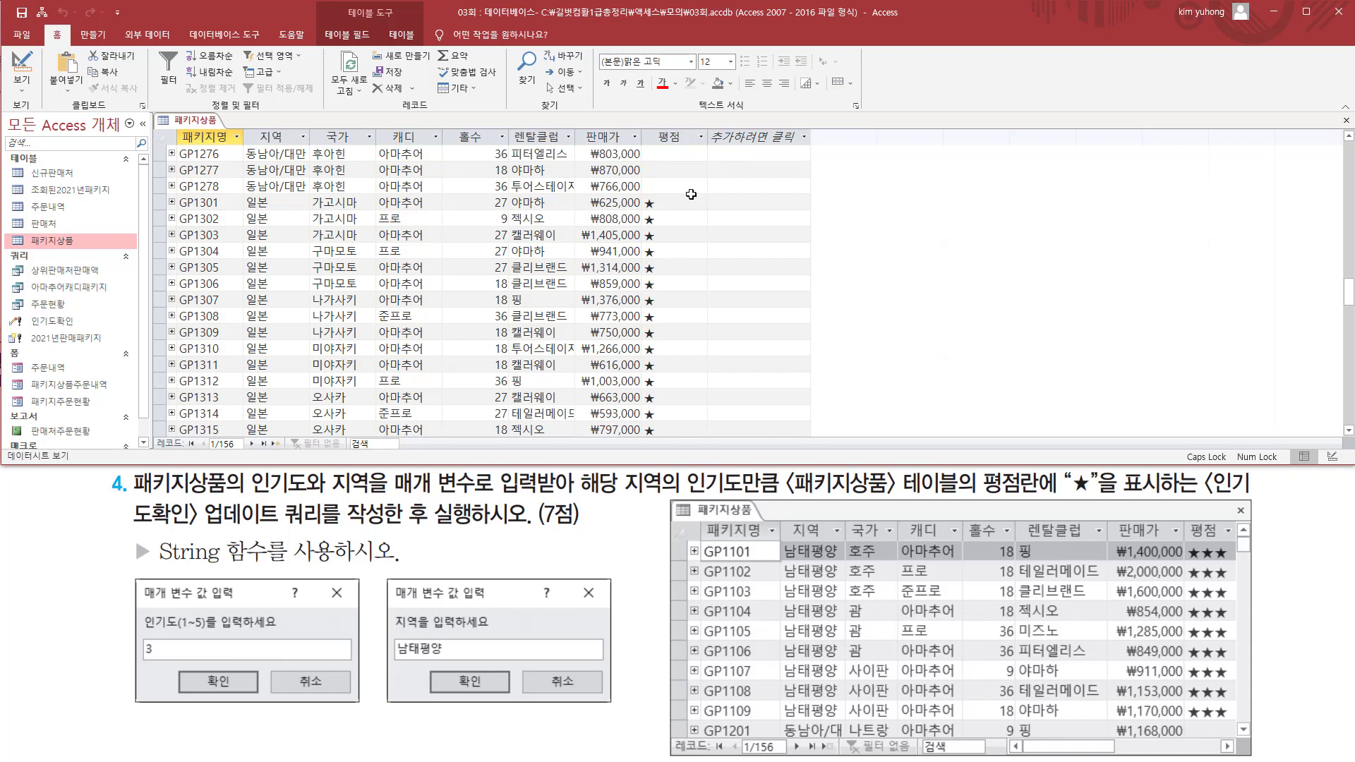
left_click(1346, 122)
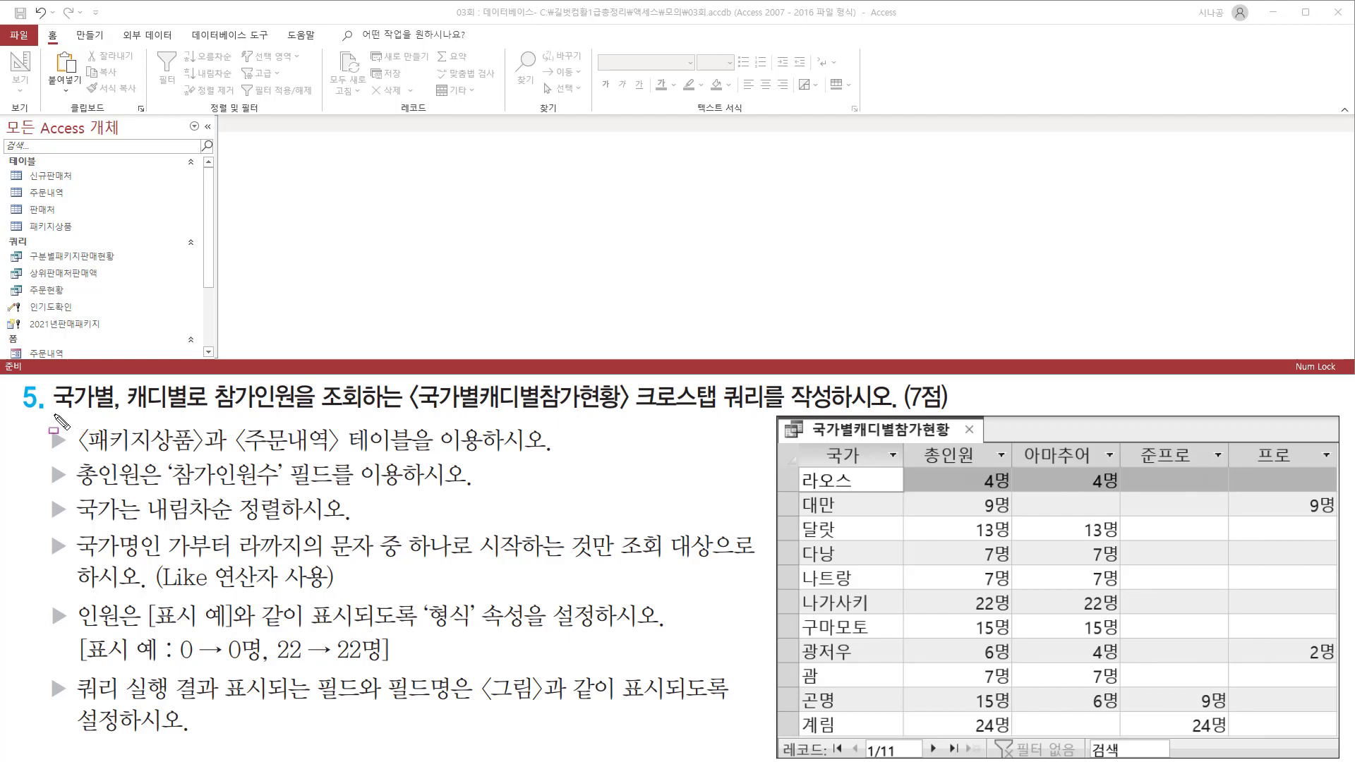
left_click_drag(51, 412, 768, 418)
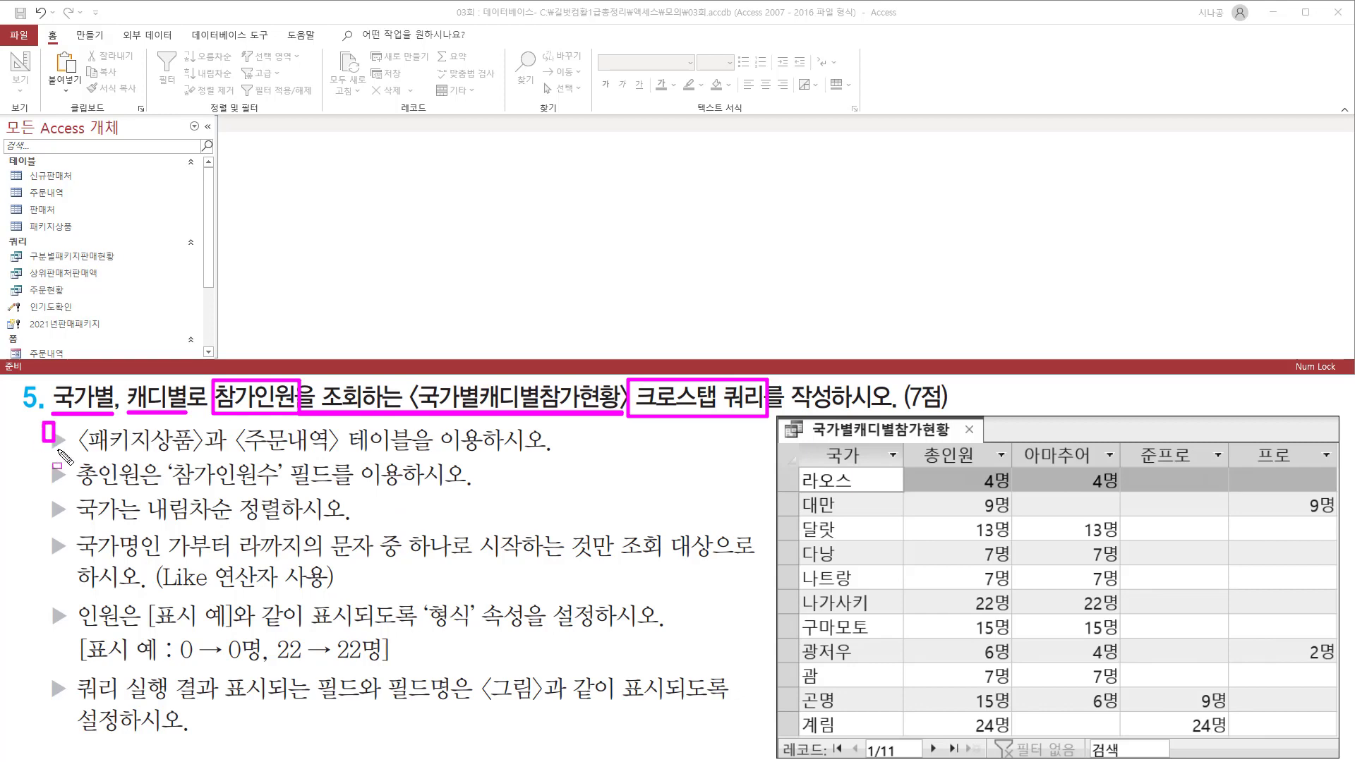
mouse_move(43, 422)
left_mouse_down()
mouse_move(73, 459)
mouse_move(337, 454)
left_mouse_up()
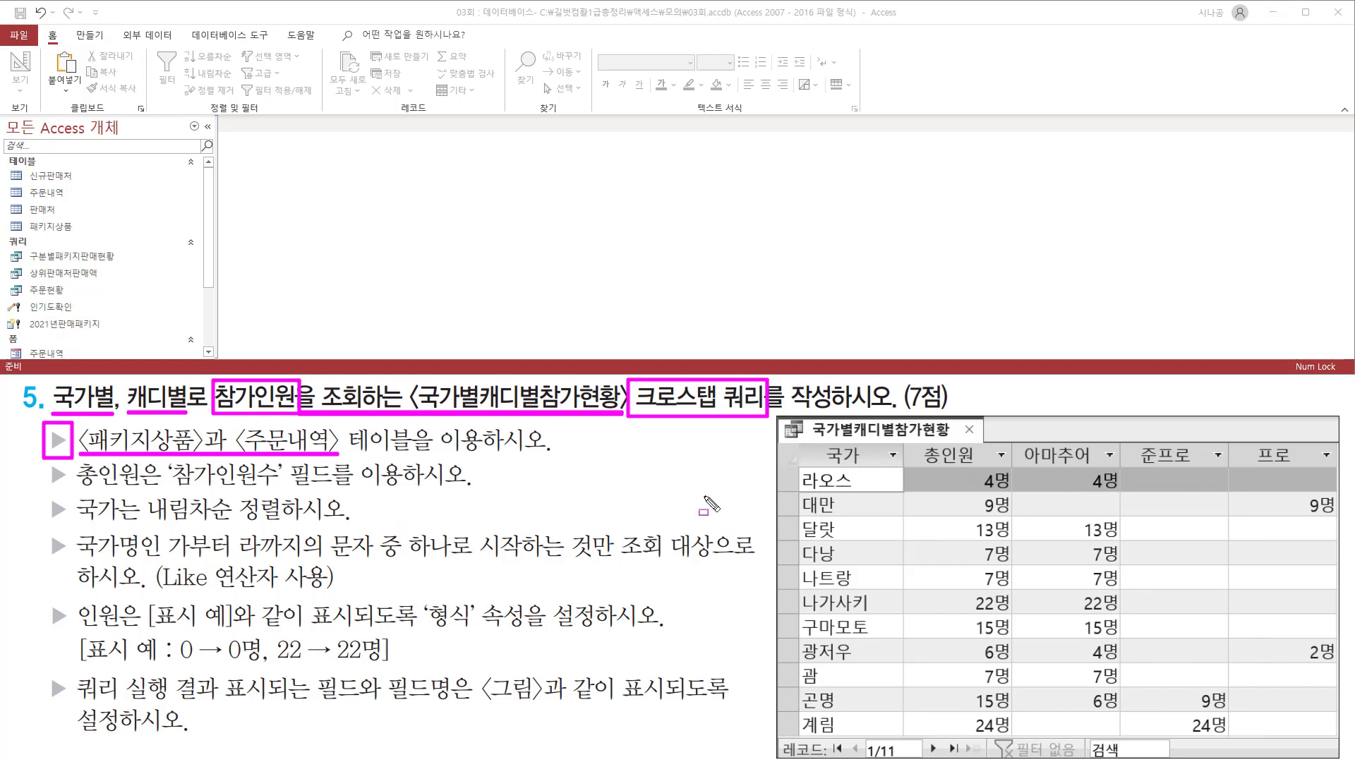
key("Escape")
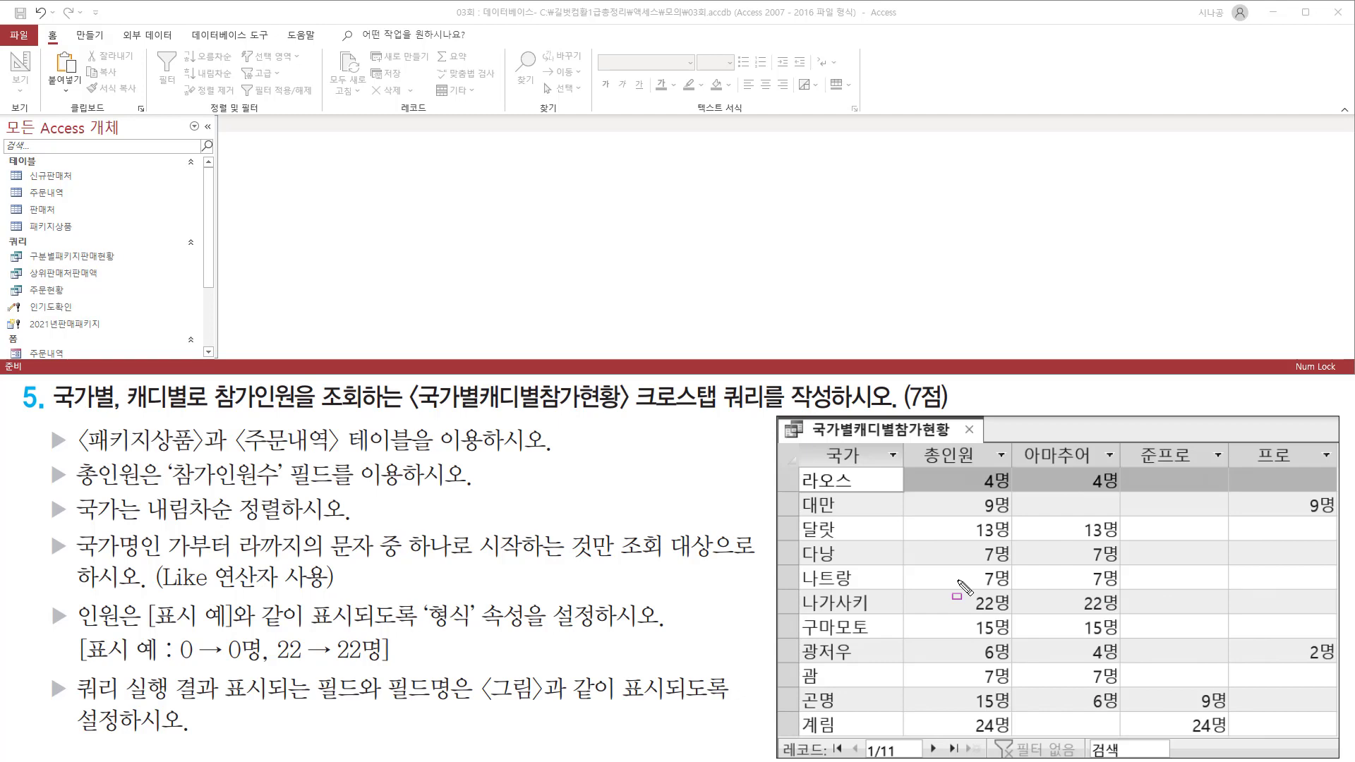
left_click_drag(55, 410, 195, 411)
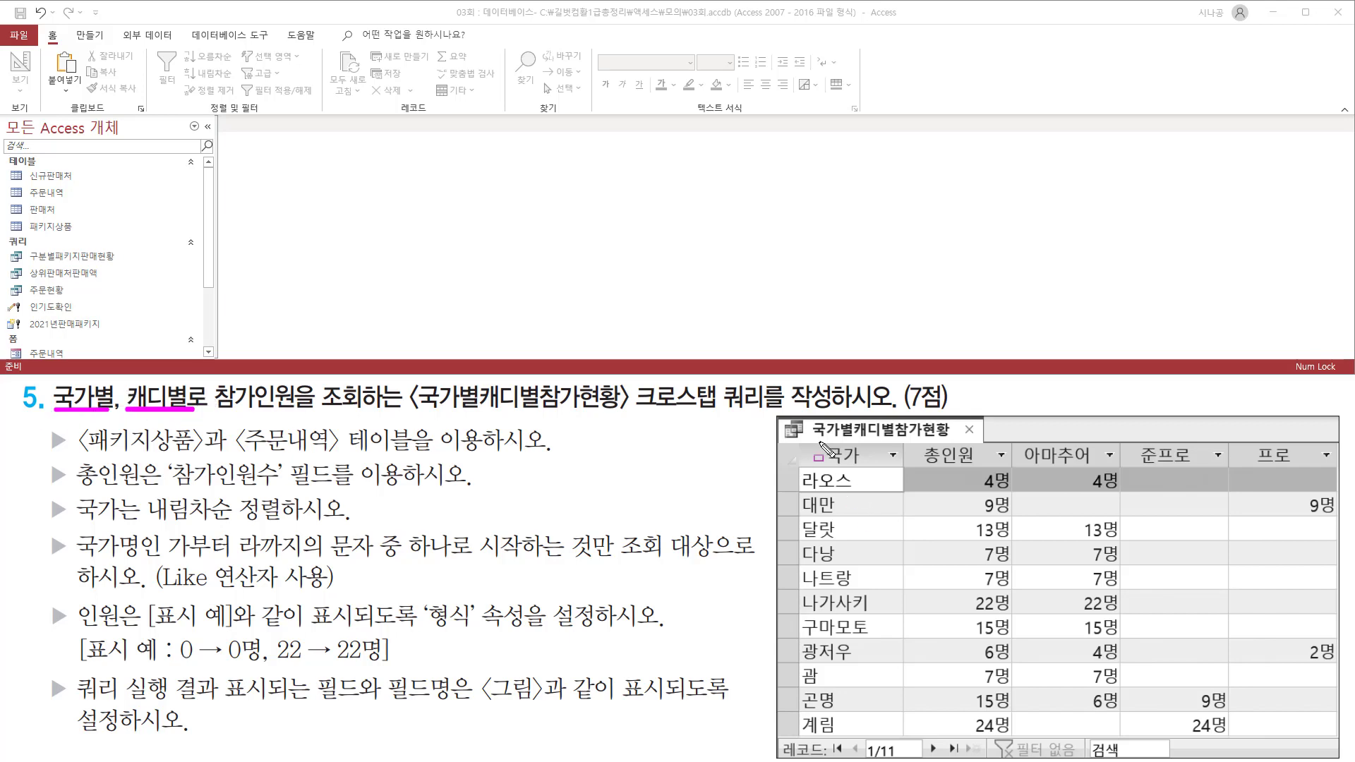
left_click_drag(816, 445, 862, 467)
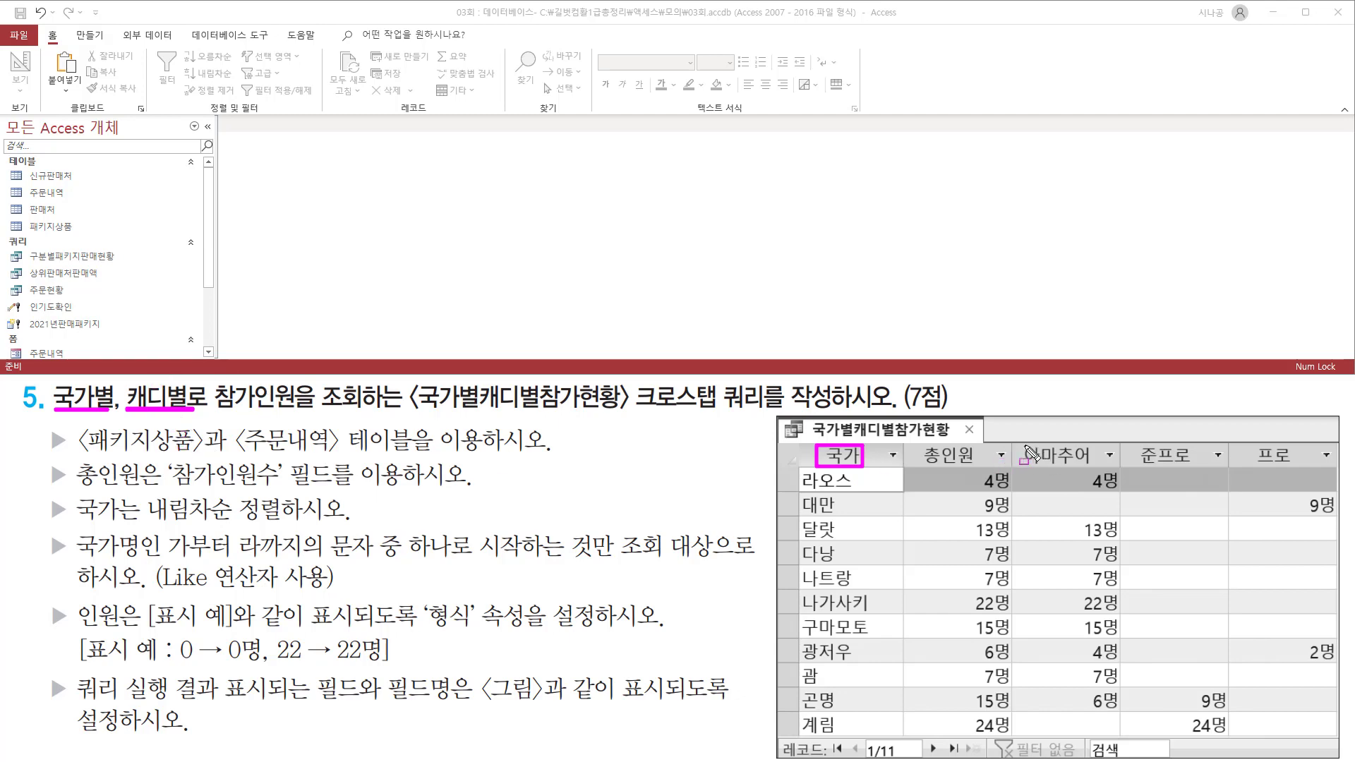
mouse_move(1017, 441)
left_mouse_down()
mouse_move(1120, 465)
mouse_move(1328, 467)
left_mouse_up()
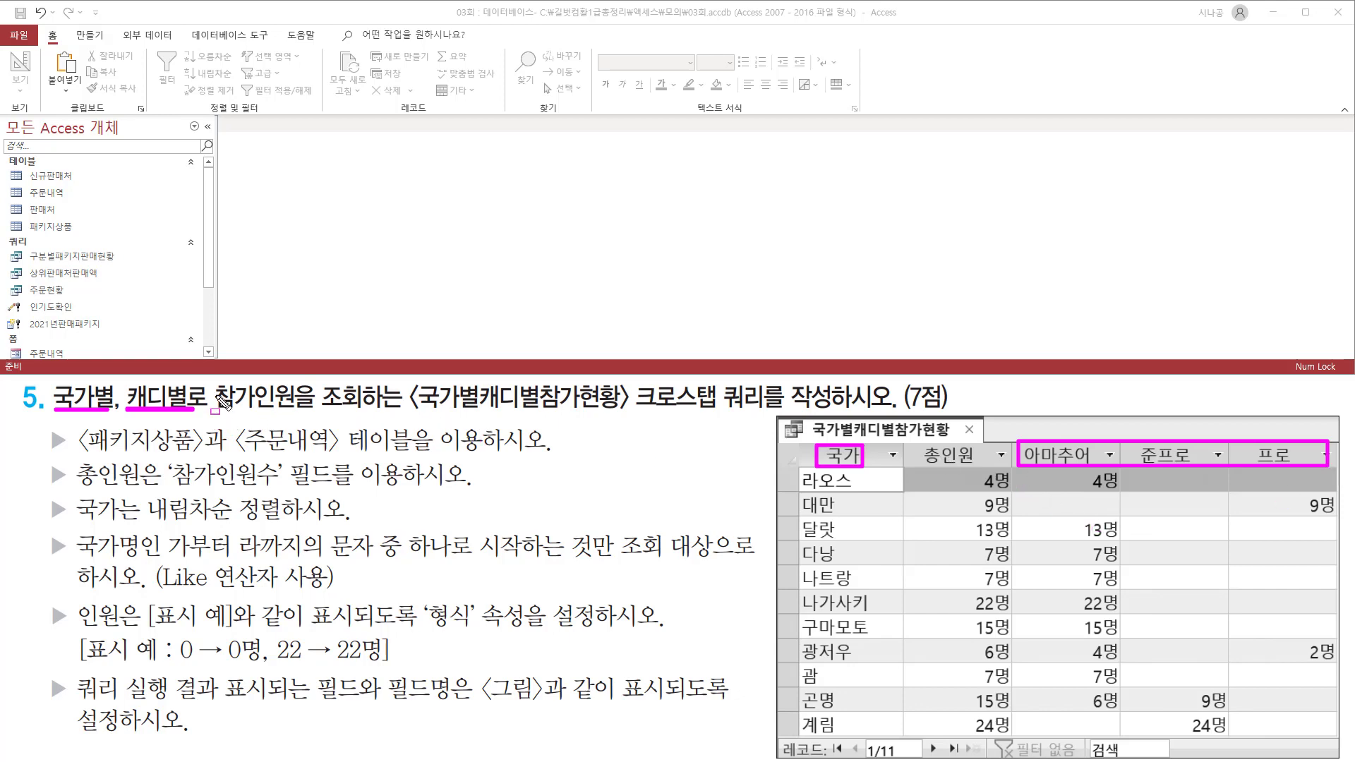
left_click_drag(211, 383, 326, 419)
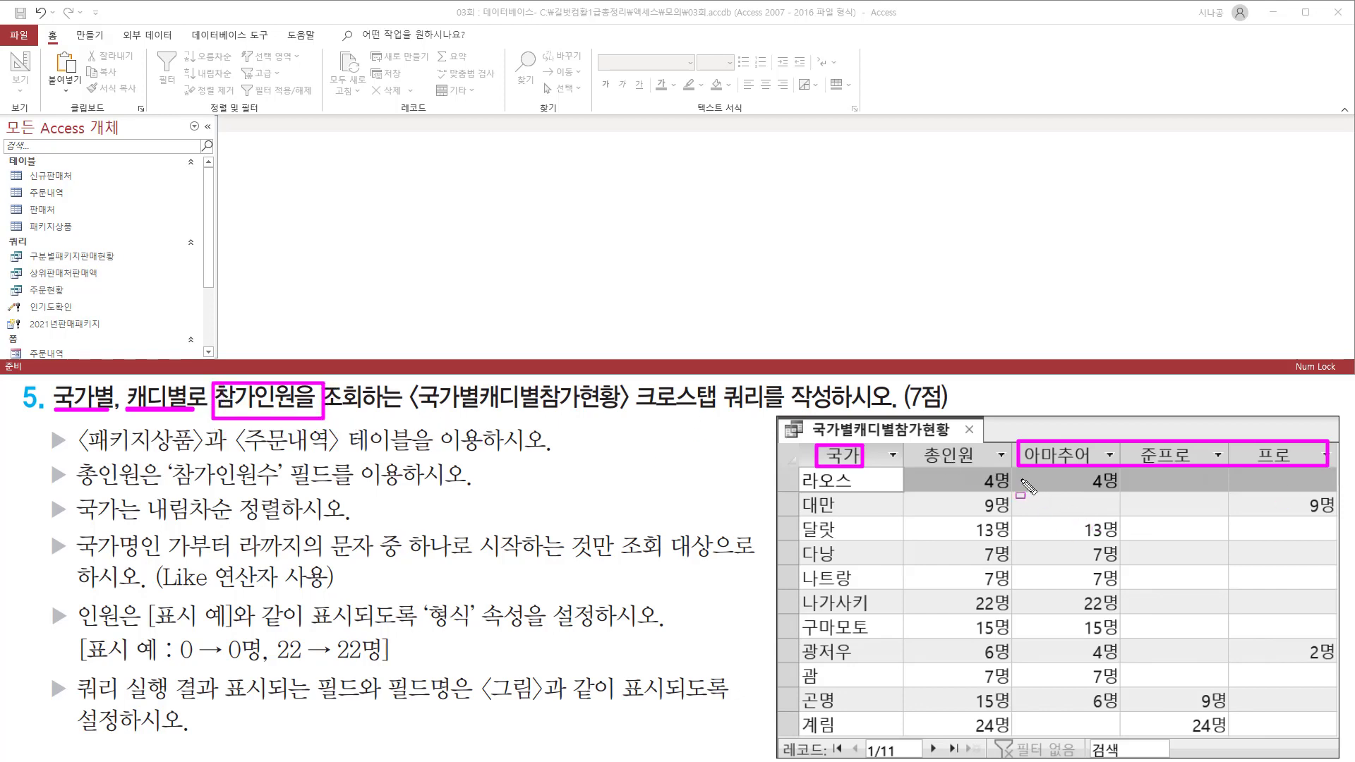
left_click_drag(1028, 469, 1337, 736)
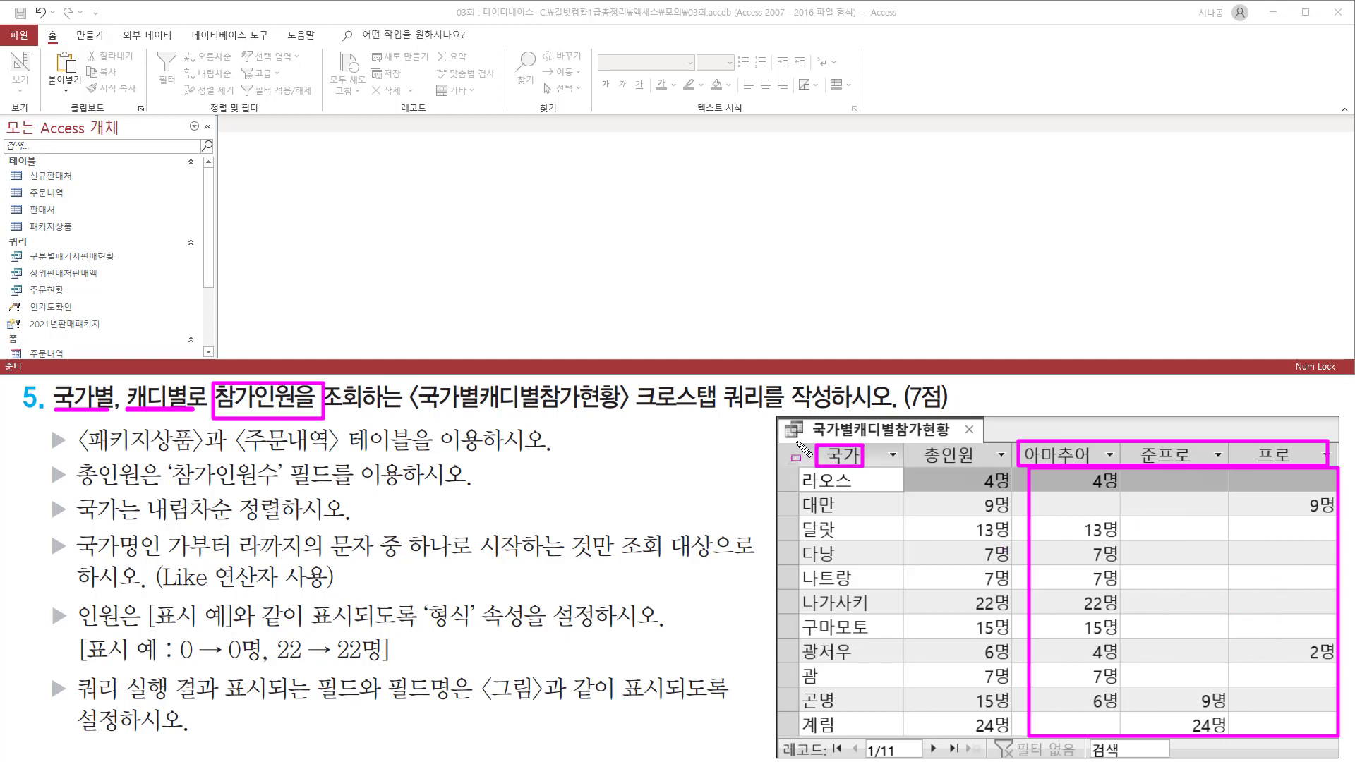
mouse_move(798, 443)
left_mouse_down()
mouse_move(891, 631)
mouse_move(903, 733)
mouse_move(1011, 743)
left_mouse_up()
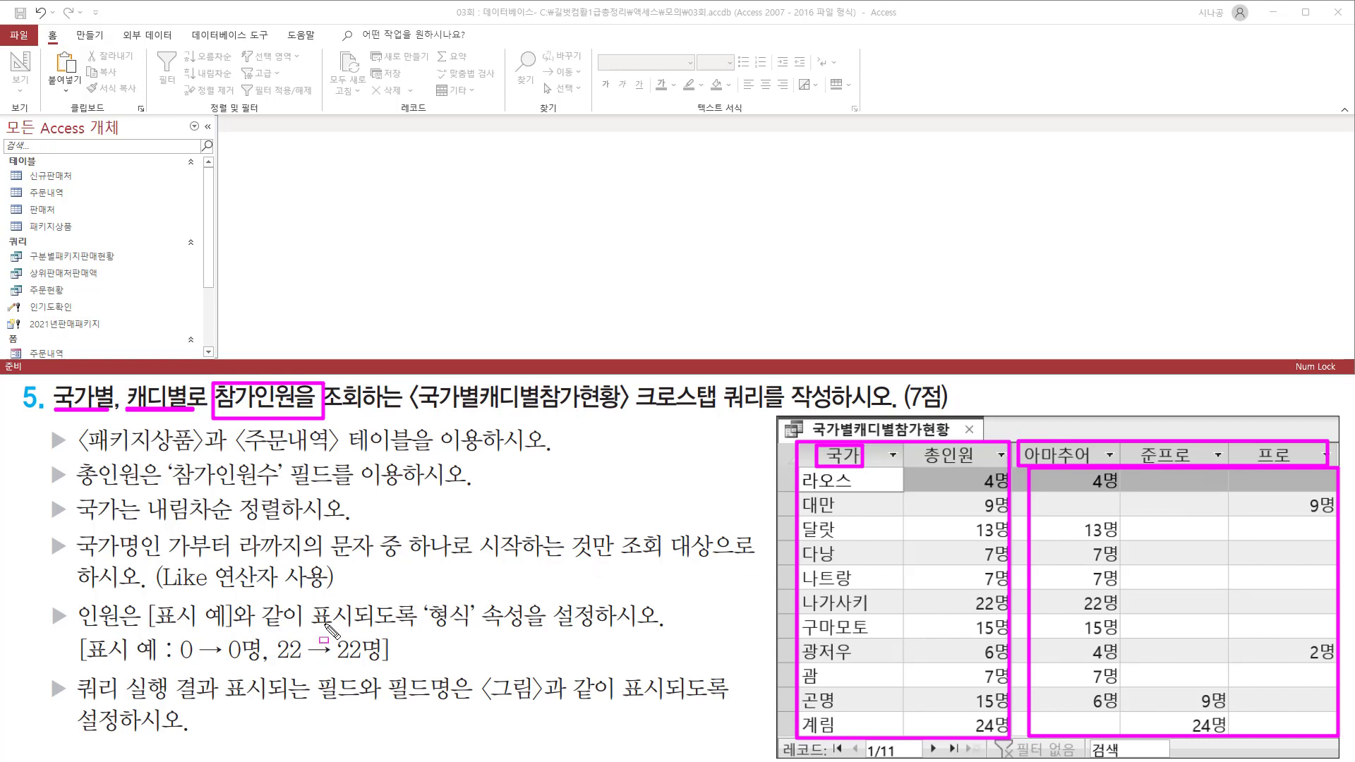
left_click_drag(73, 701, 673, 699)
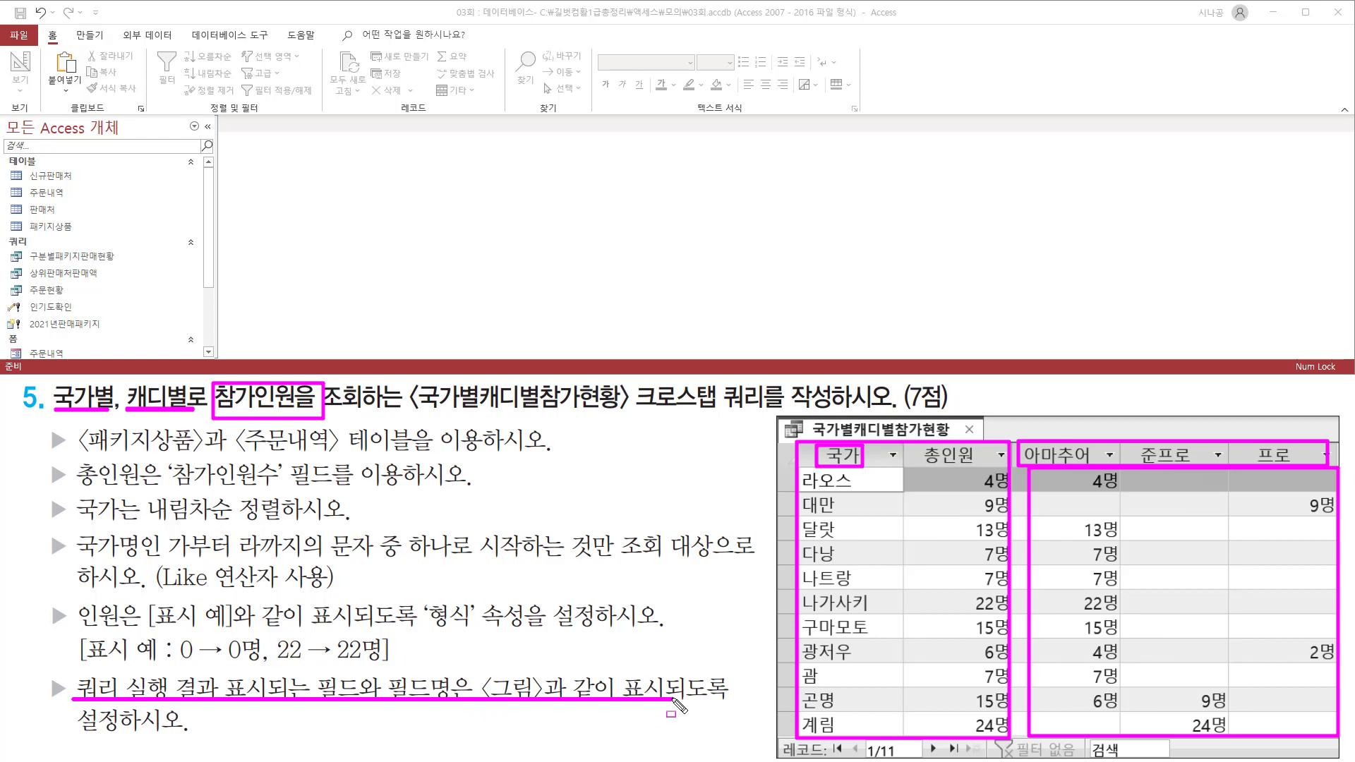
mouse_move(779, 739)
left_mouse_down()
mouse_move(853, 761)
mouse_move(915, 760)
mouse_move(779, 741)
mouse_move(846, 760)
mouse_move(970, 759)
left_mouse_up()
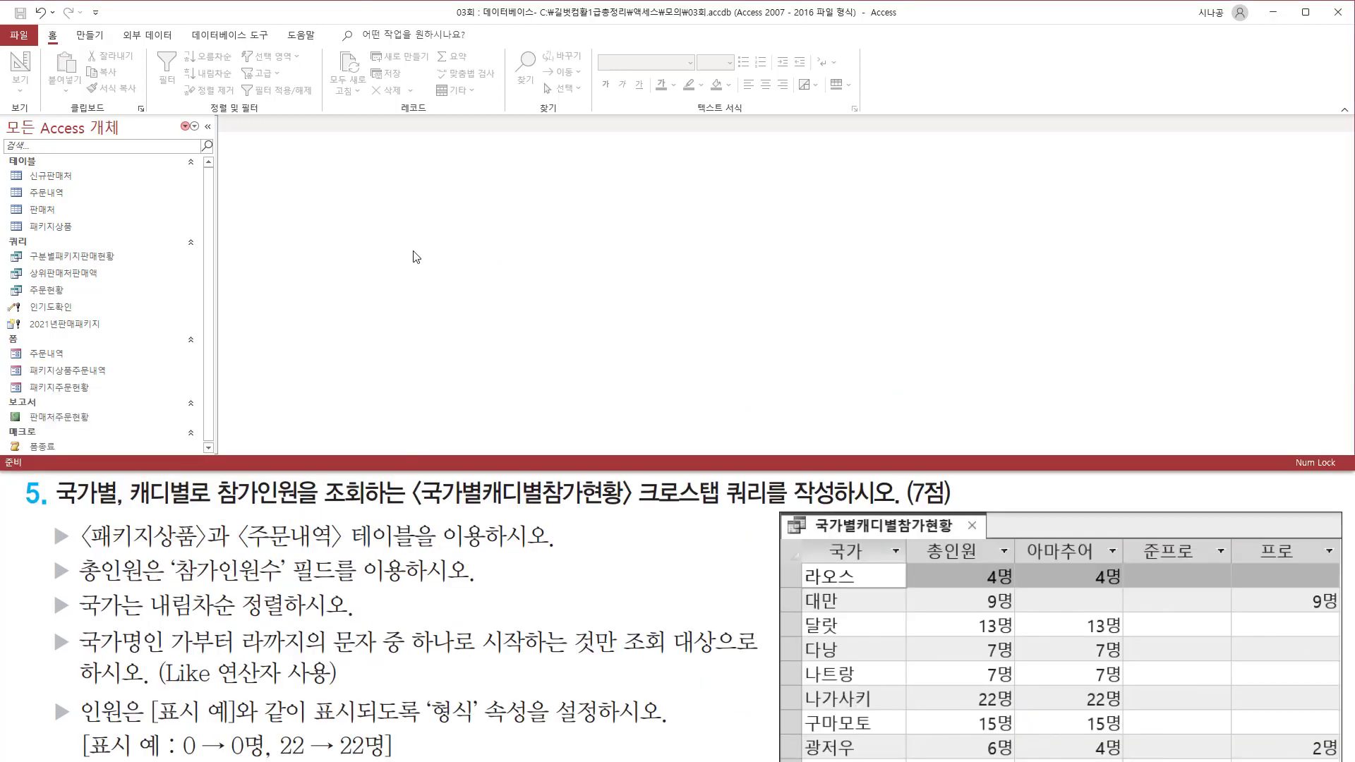
Create a new query in Design view with the 패키지상품 and 주문내역 tables.
left_click(91, 36)
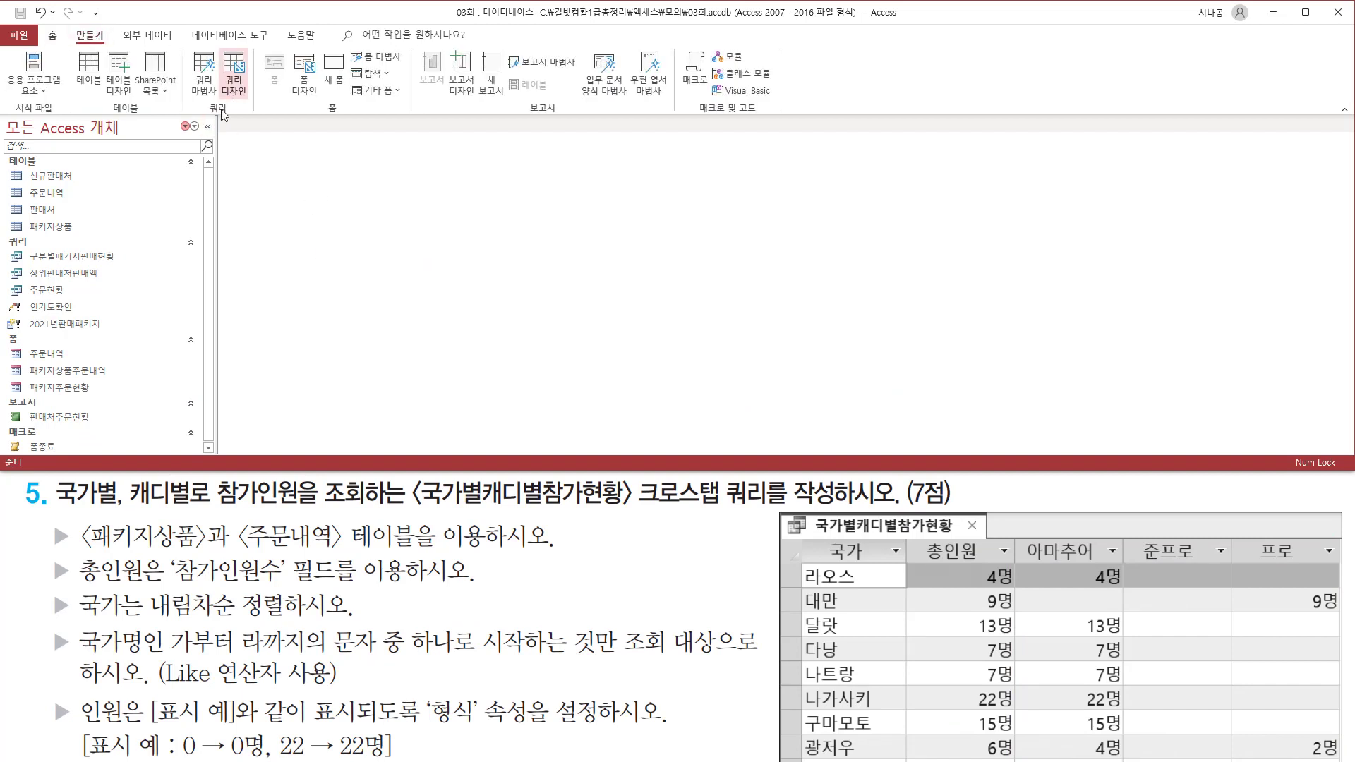
left_click_drag(202, 115, 233, 116)
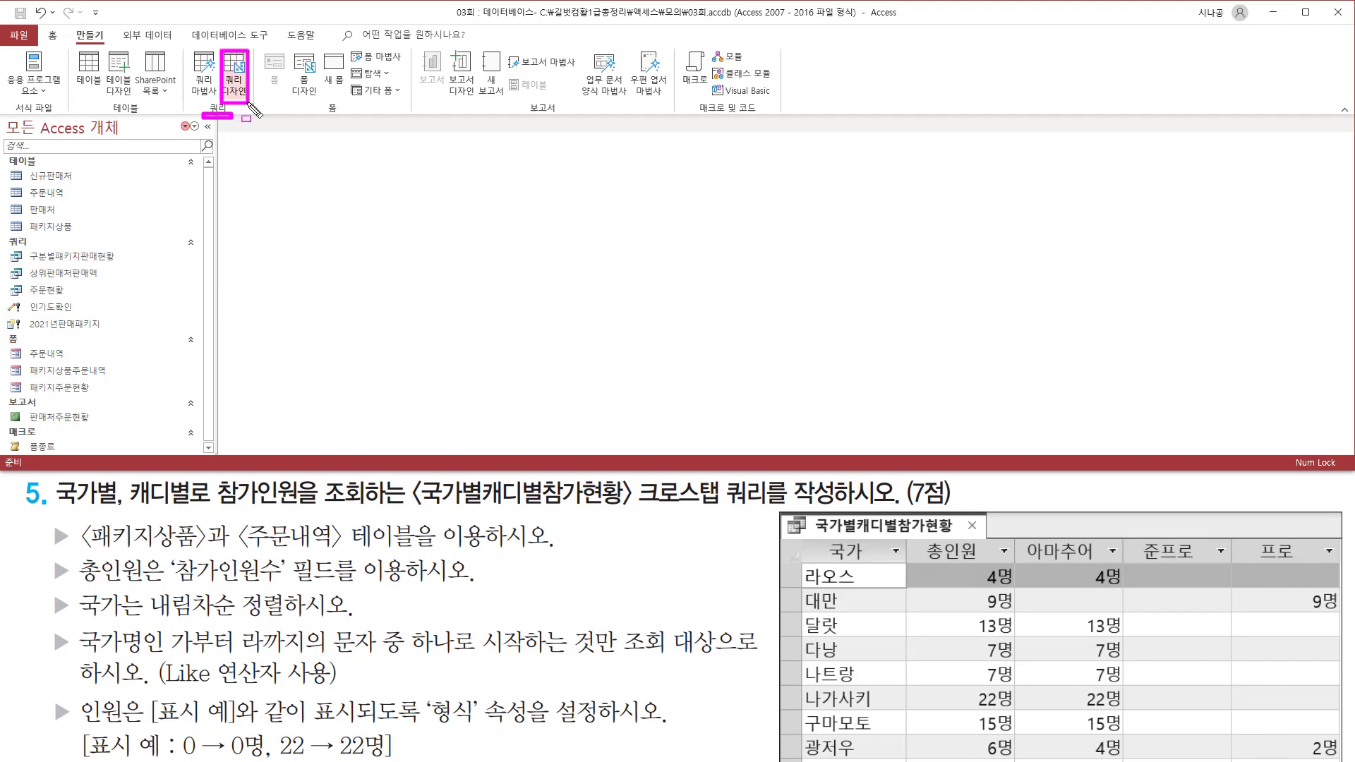
left_click(231, 67)
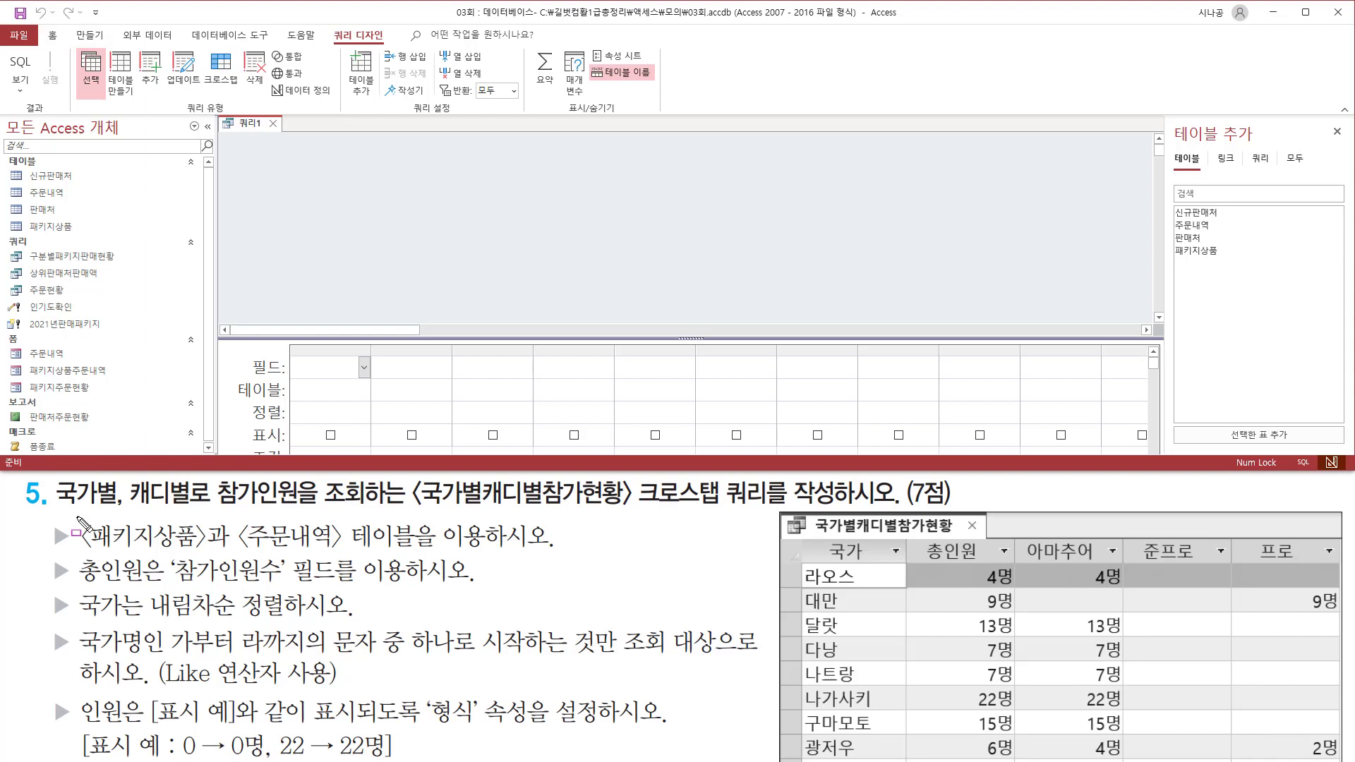
left_click_drag(75, 517, 417, 550)
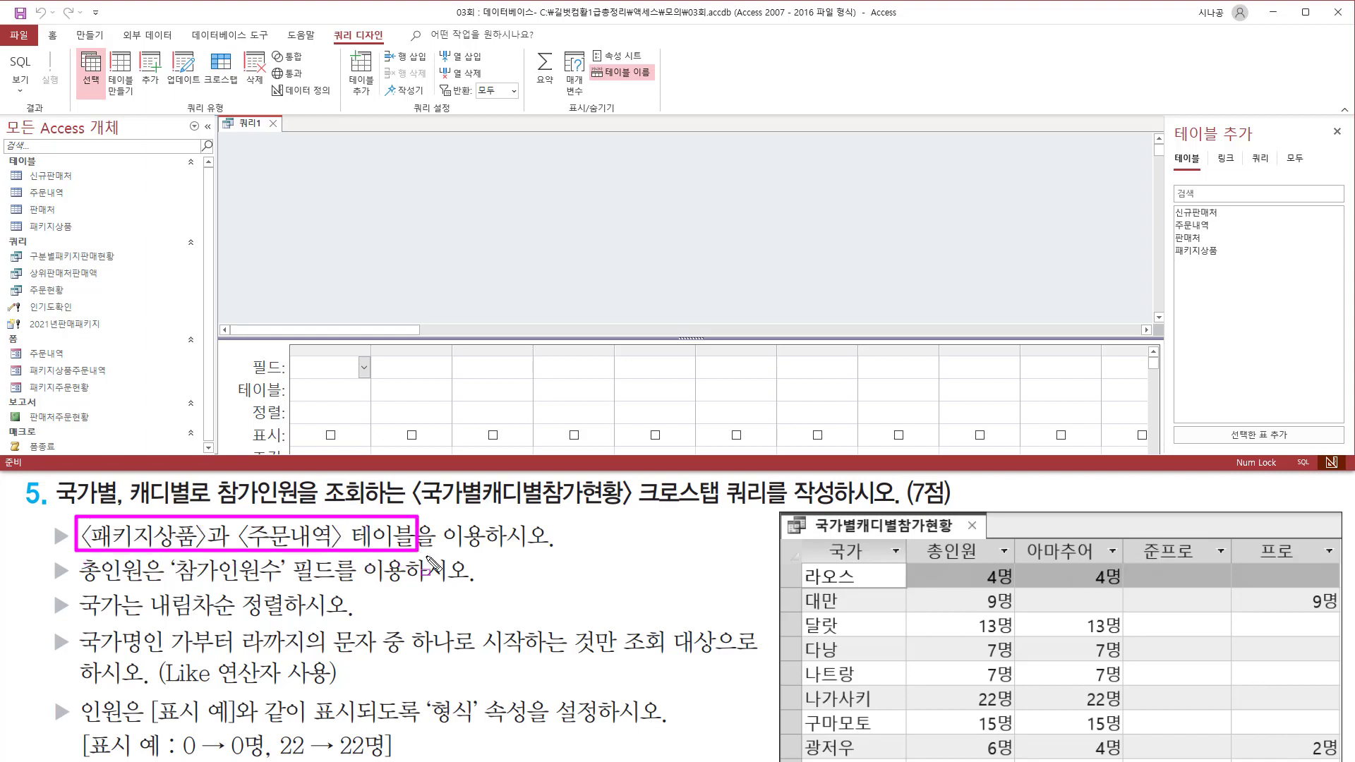
key("Escape")
left_click(1202, 251)
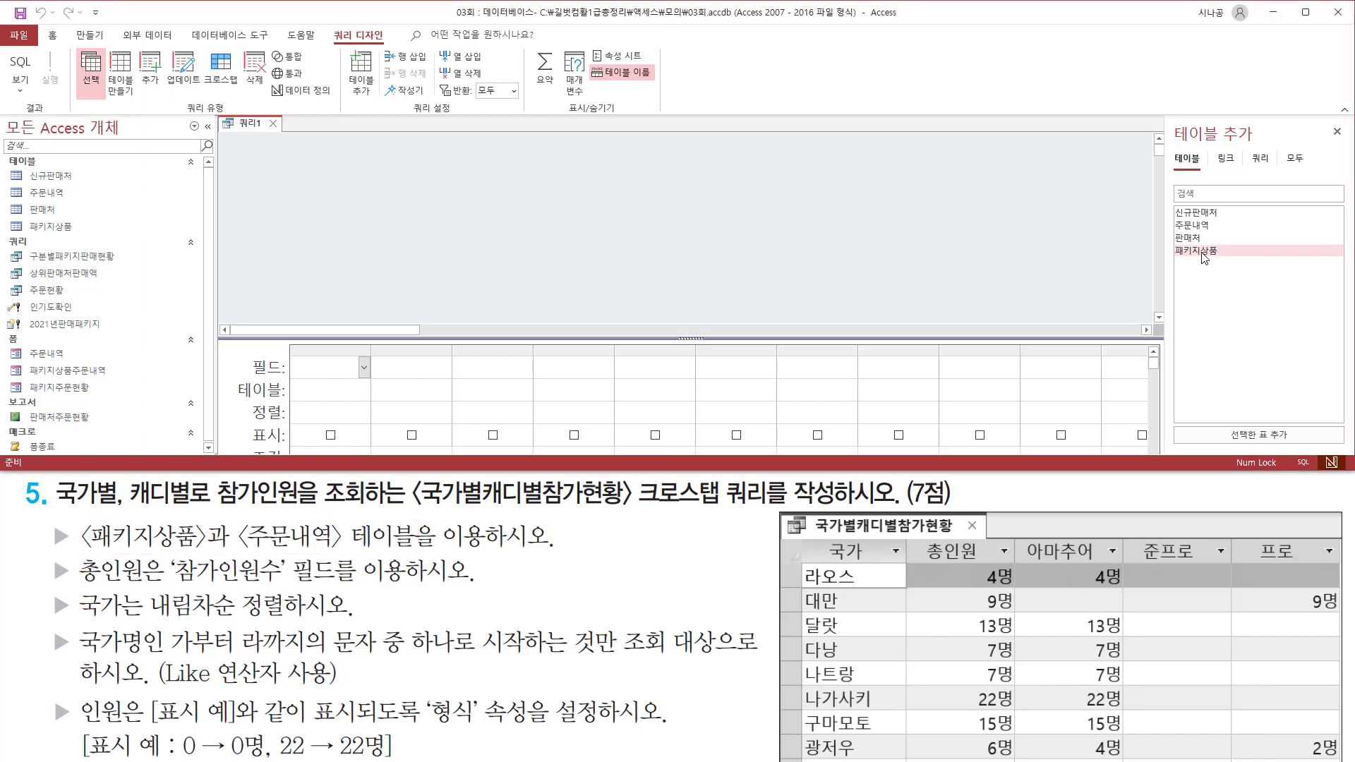
double_click(1197, 252)
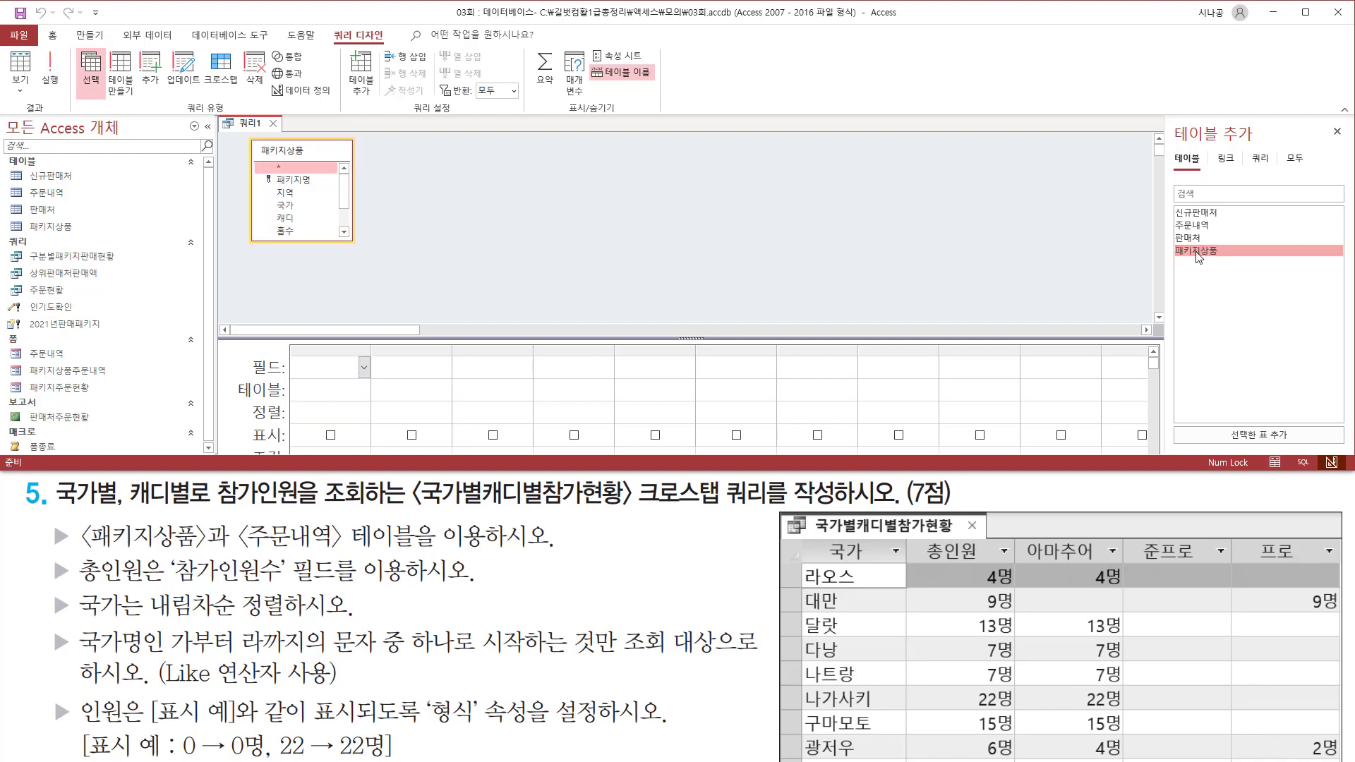
left_click(1199, 226)
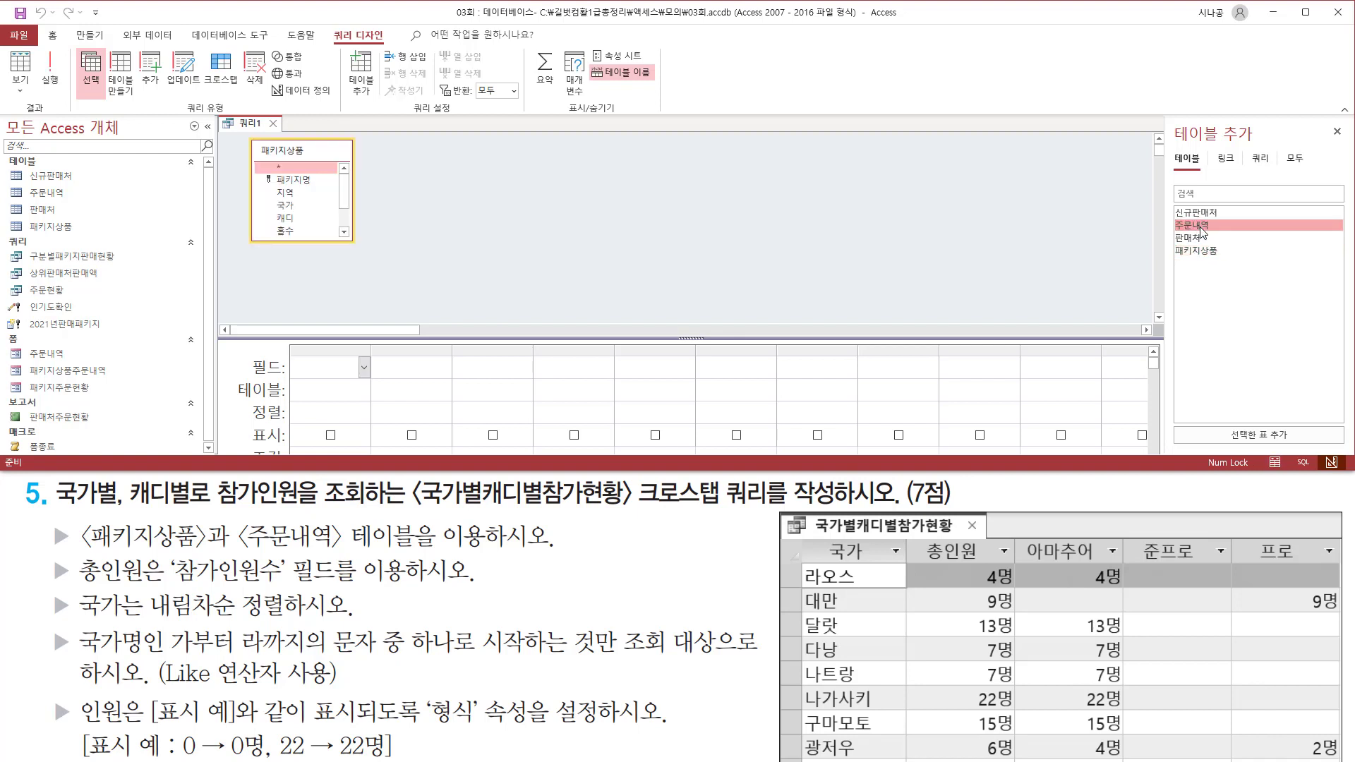
double_click(1201, 229)
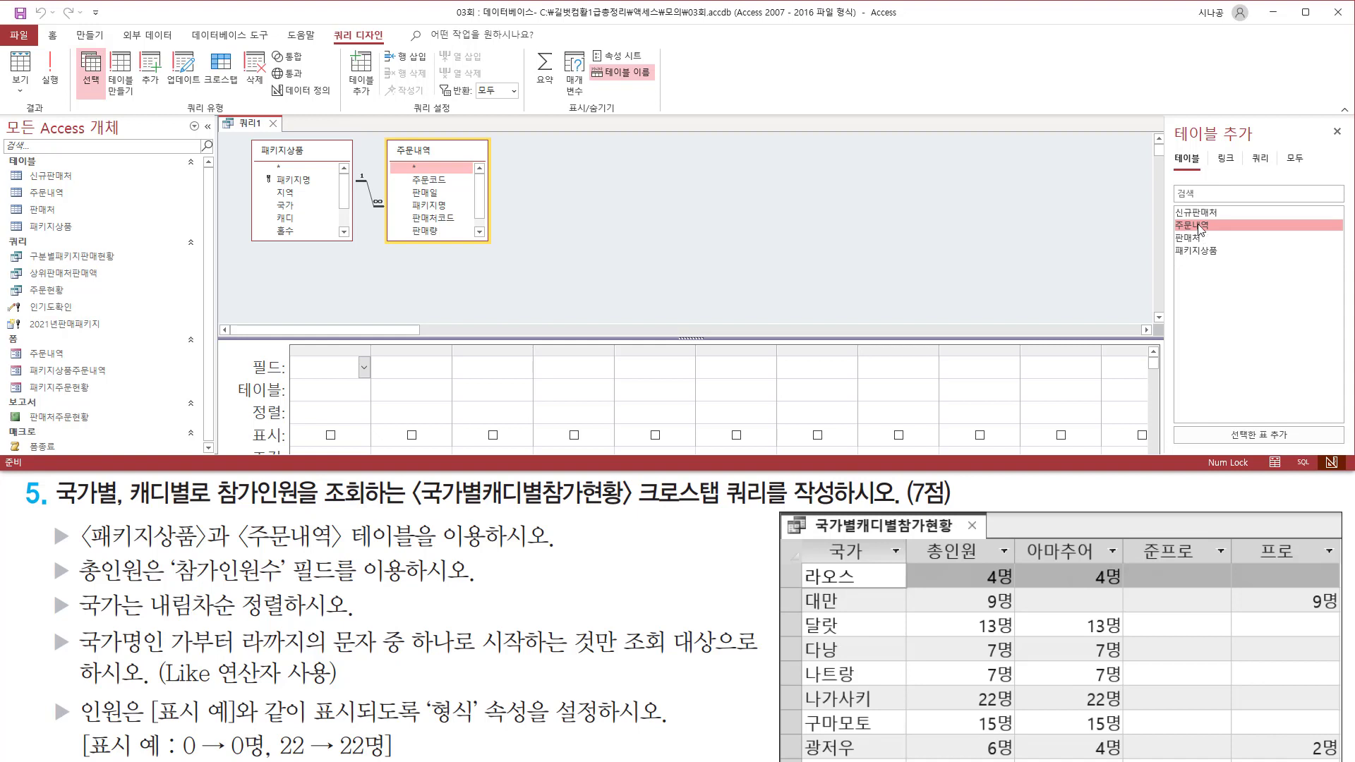
mouse_move(236, 131)
left_mouse_down()
mouse_move(500, 273)
mouse_move(508, 257)
left_mouse_up()
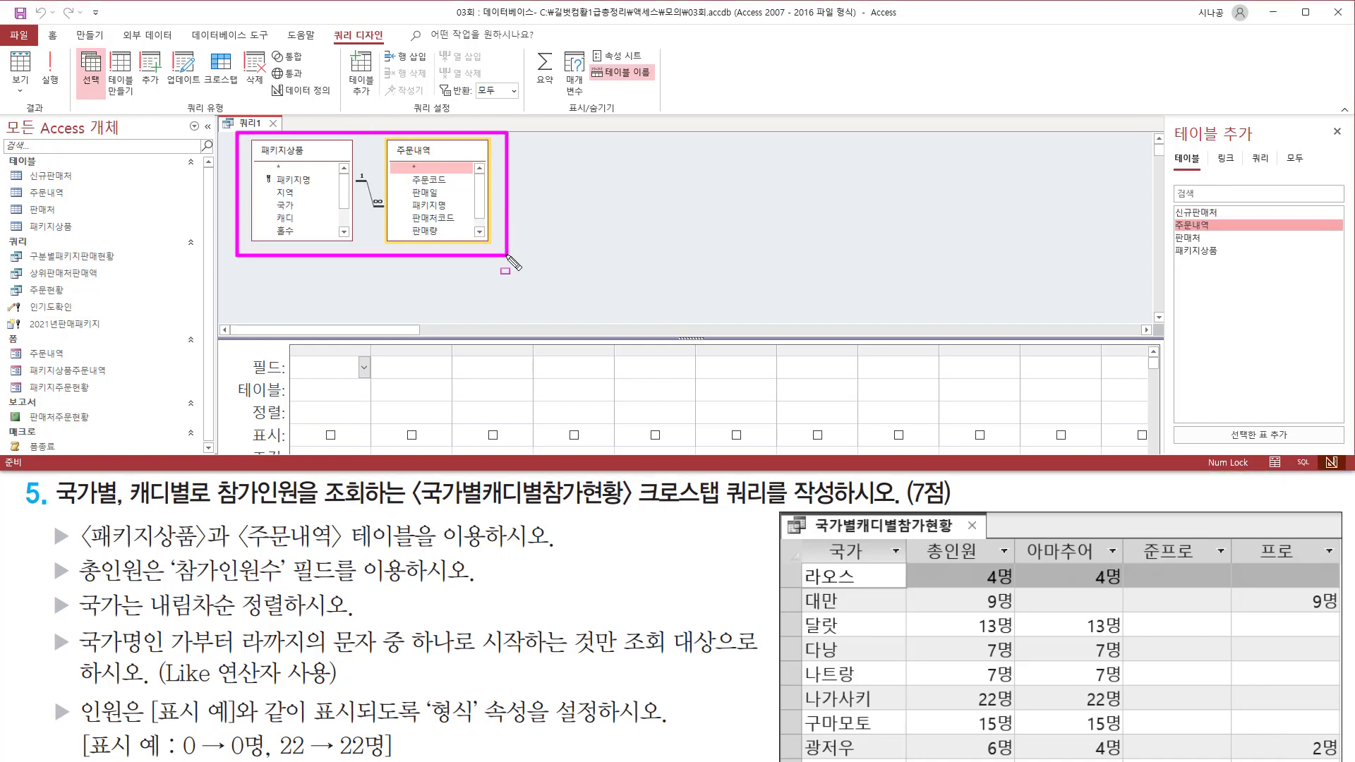
Finish adding tables and enlarge the field design grid so that all its rows fit.
left_click_drag(1320, 115, 1351, 145)
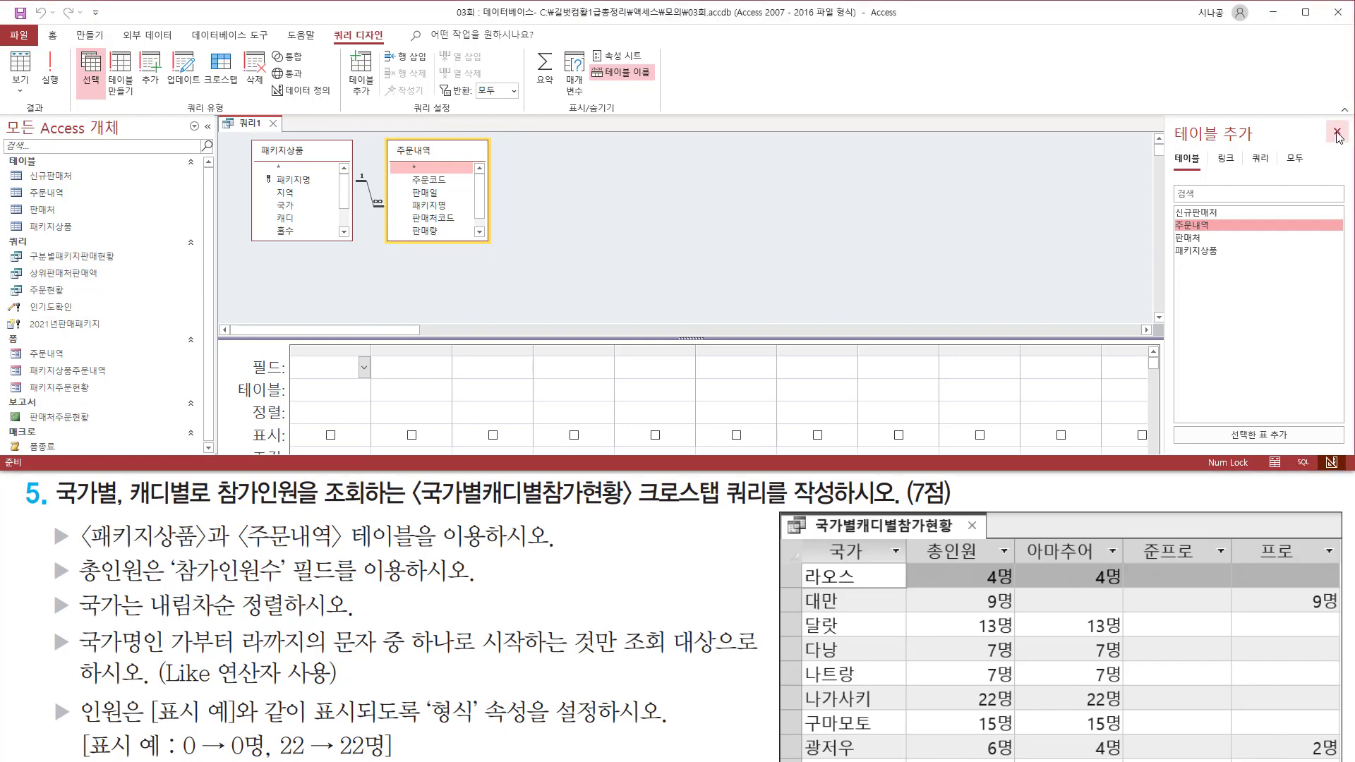
left_click(1337, 133)
left_click_drag(703, 305, 684, 259)
left_click(681, 226)
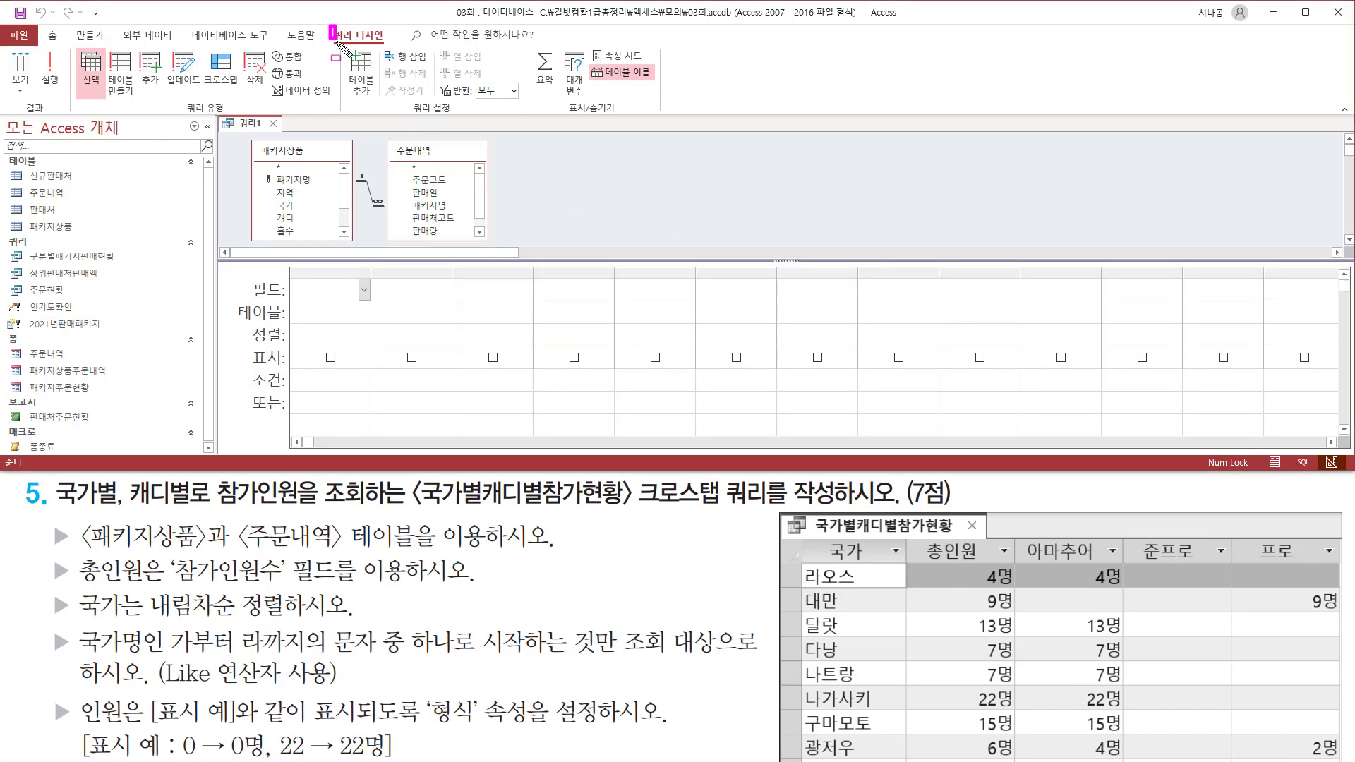
Change the query type to crosstab (크로스탭).
left_click_drag(180, 99, 230, 117)
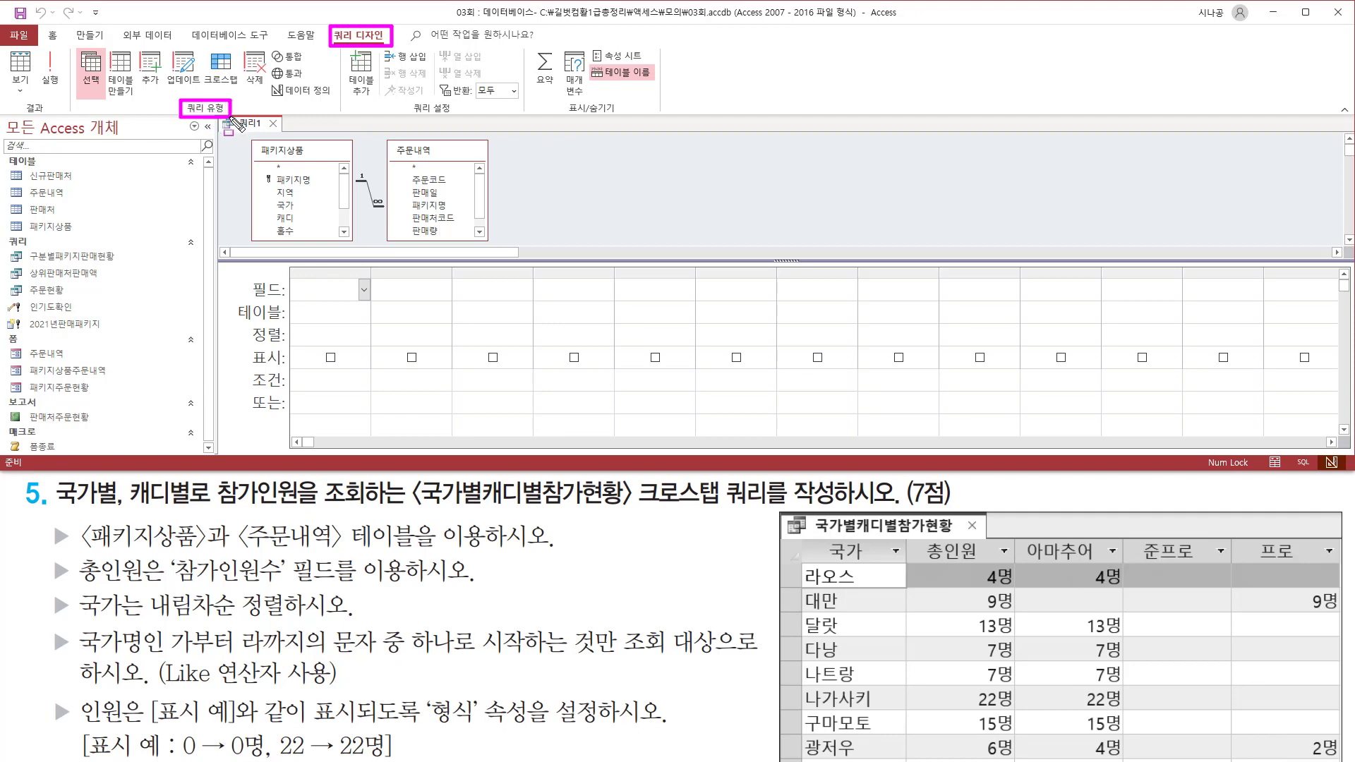
left_click_drag(199, 49, 245, 92)
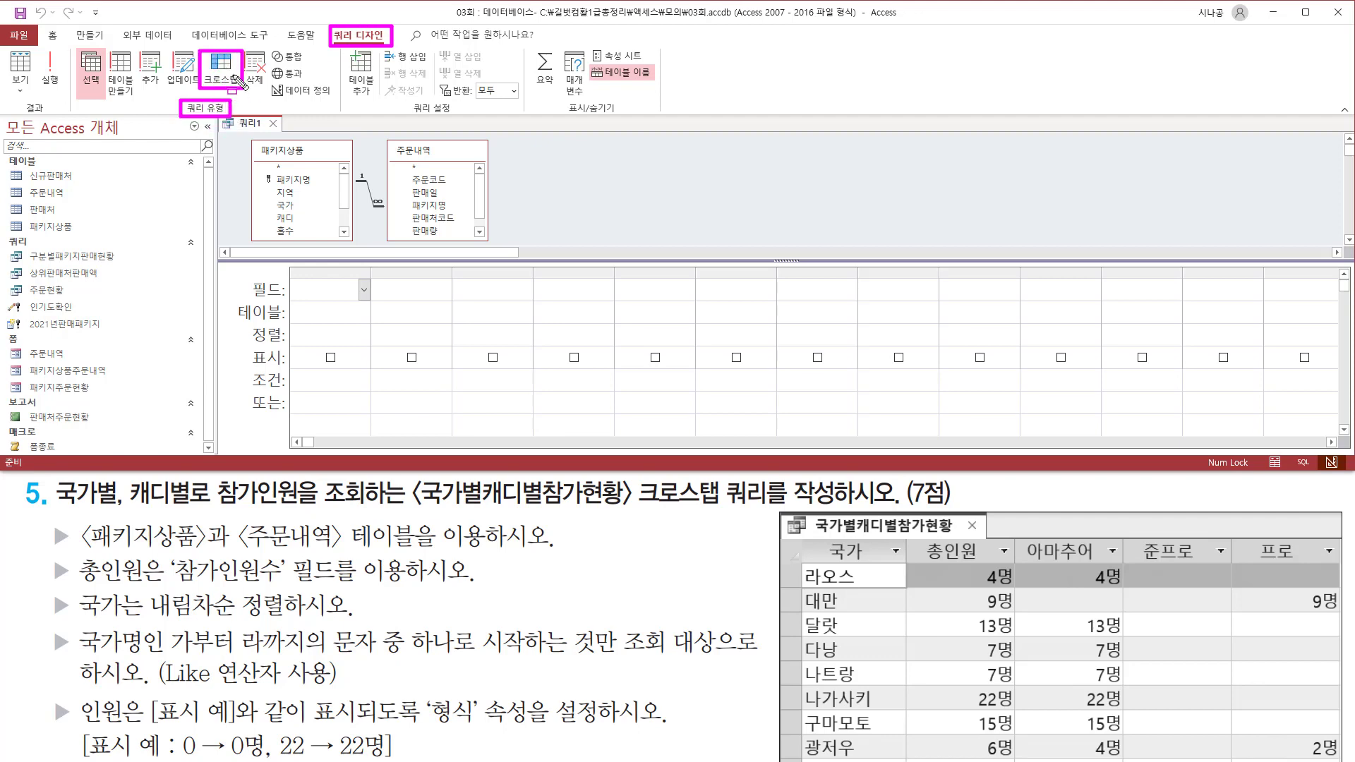
key("Escape")
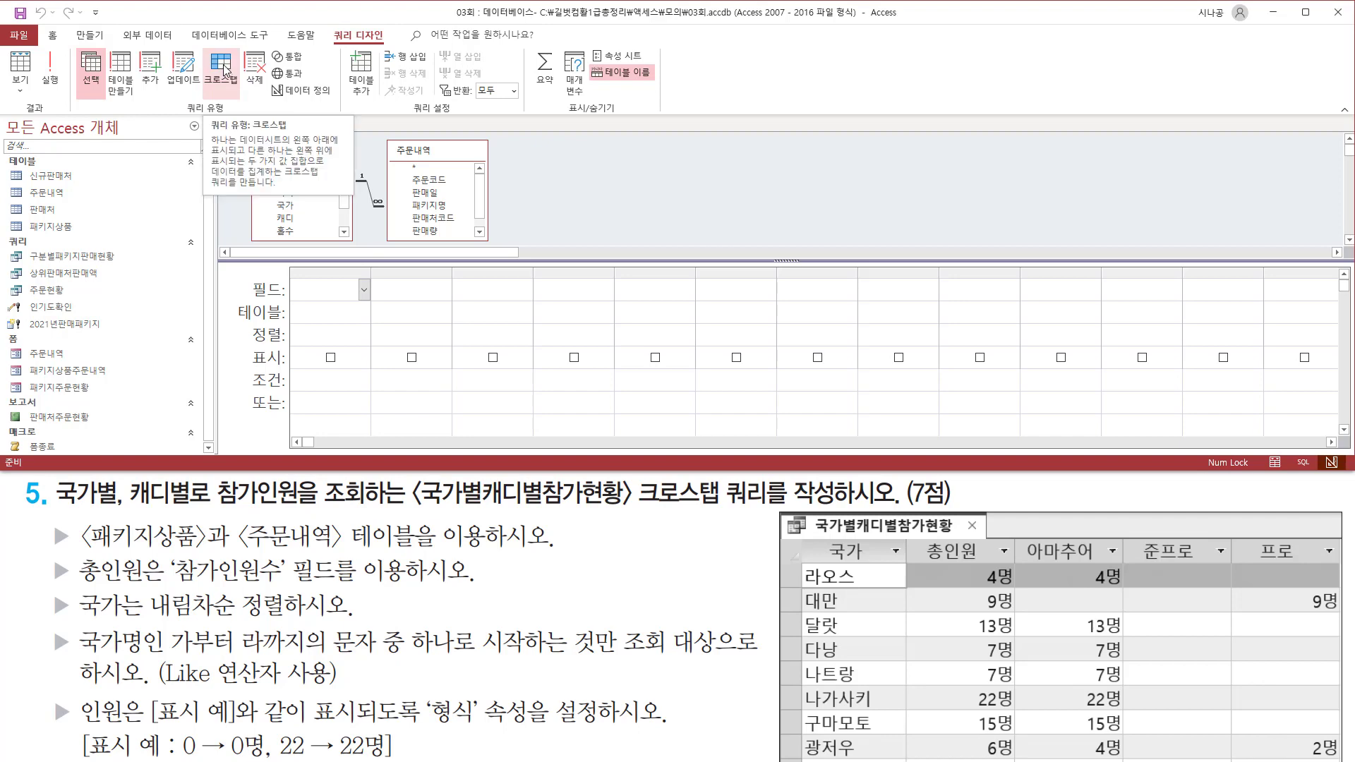
left_click(224, 70)
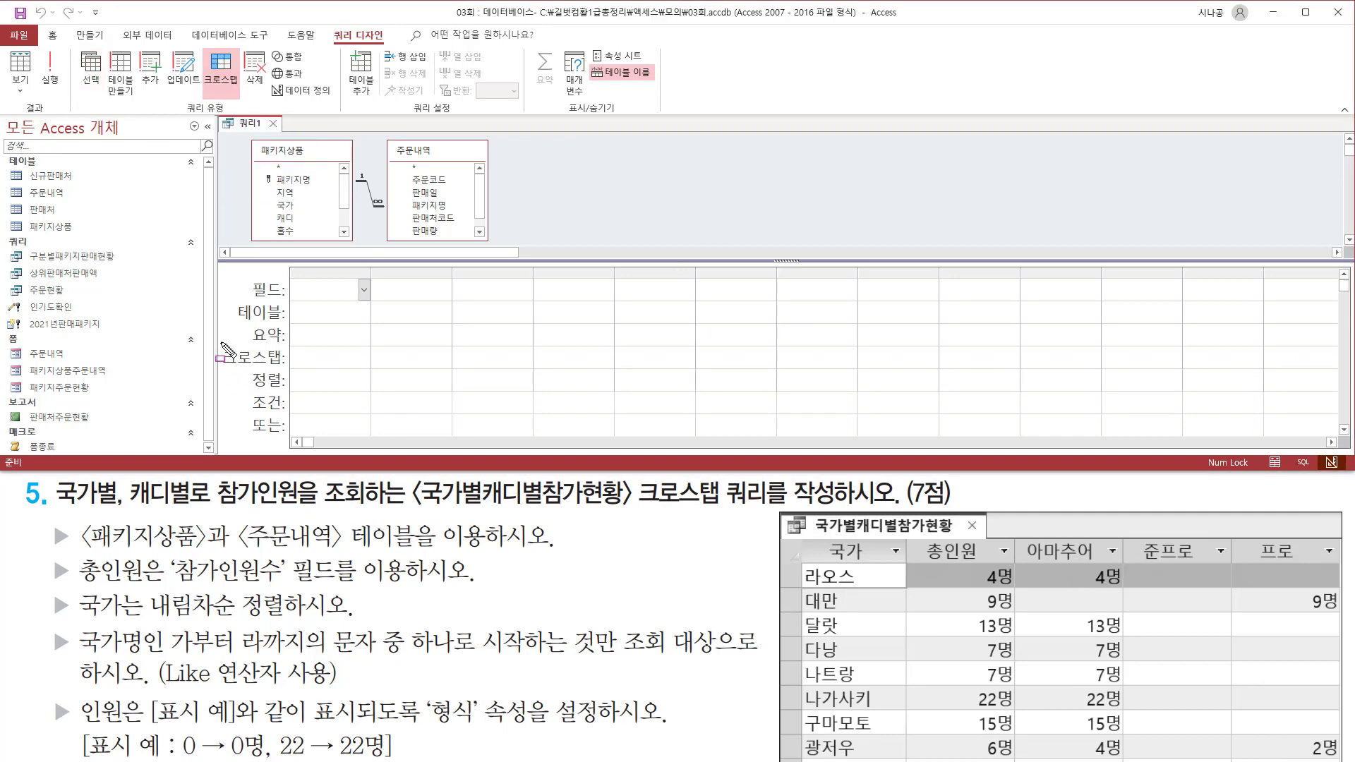
left_click_drag(220, 343, 290, 369)
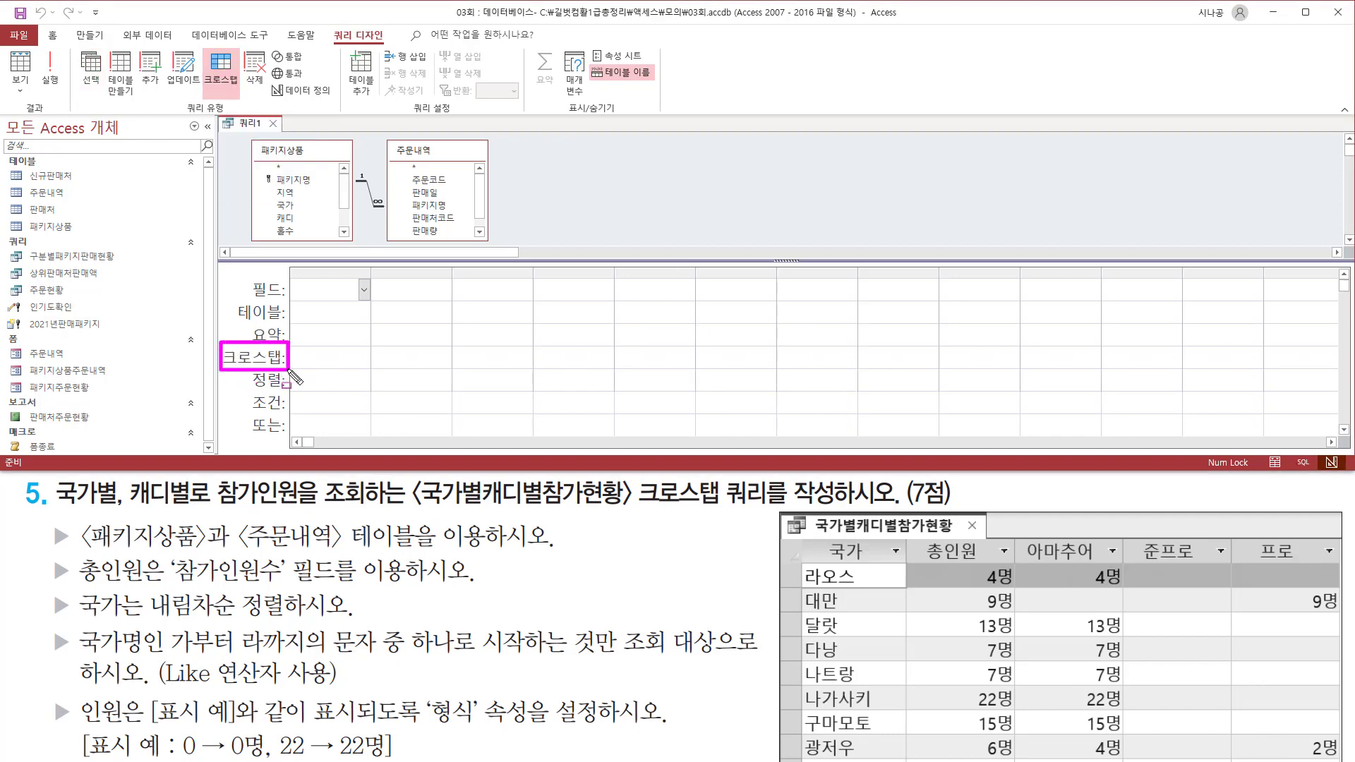
key("Escape")
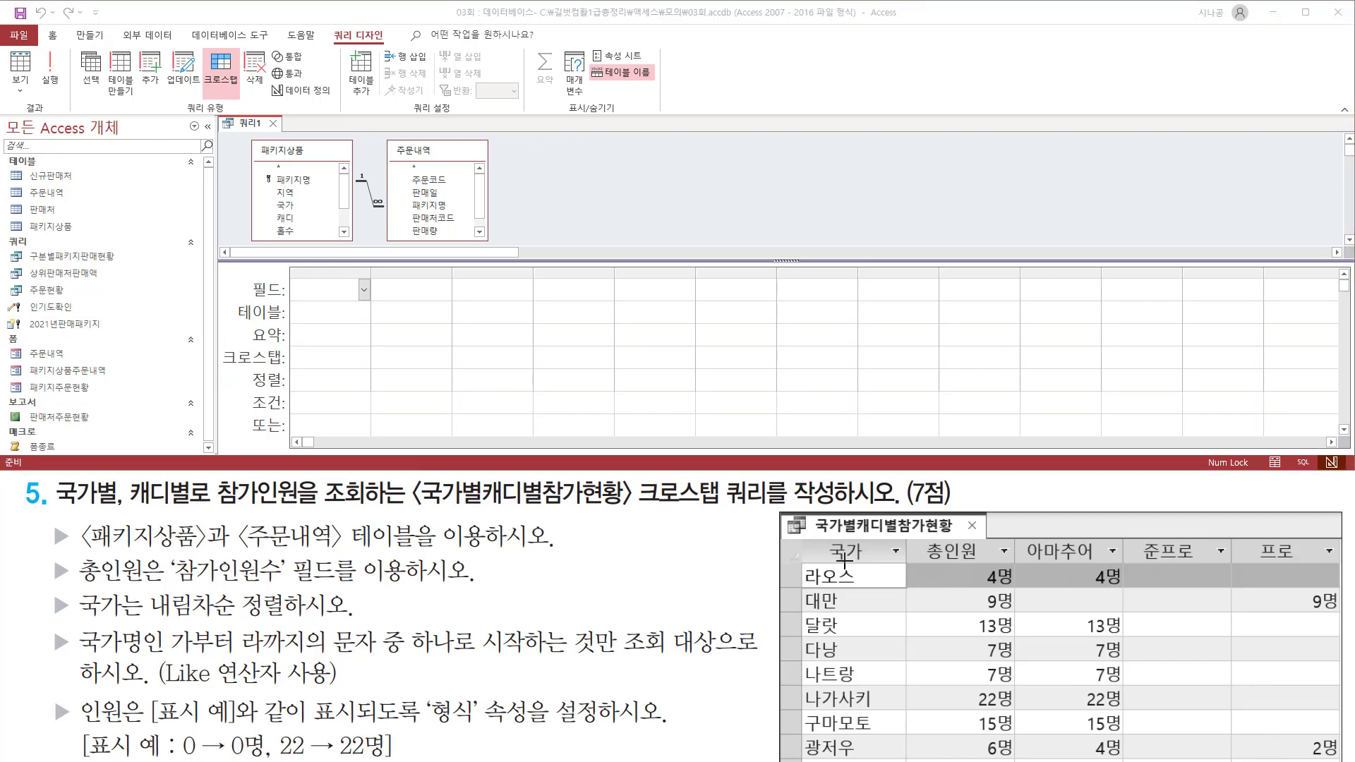
Add the 국가 field of the 패키지상품 table as the first column of the design grid.
left_click_drag(820, 537, 877, 571)
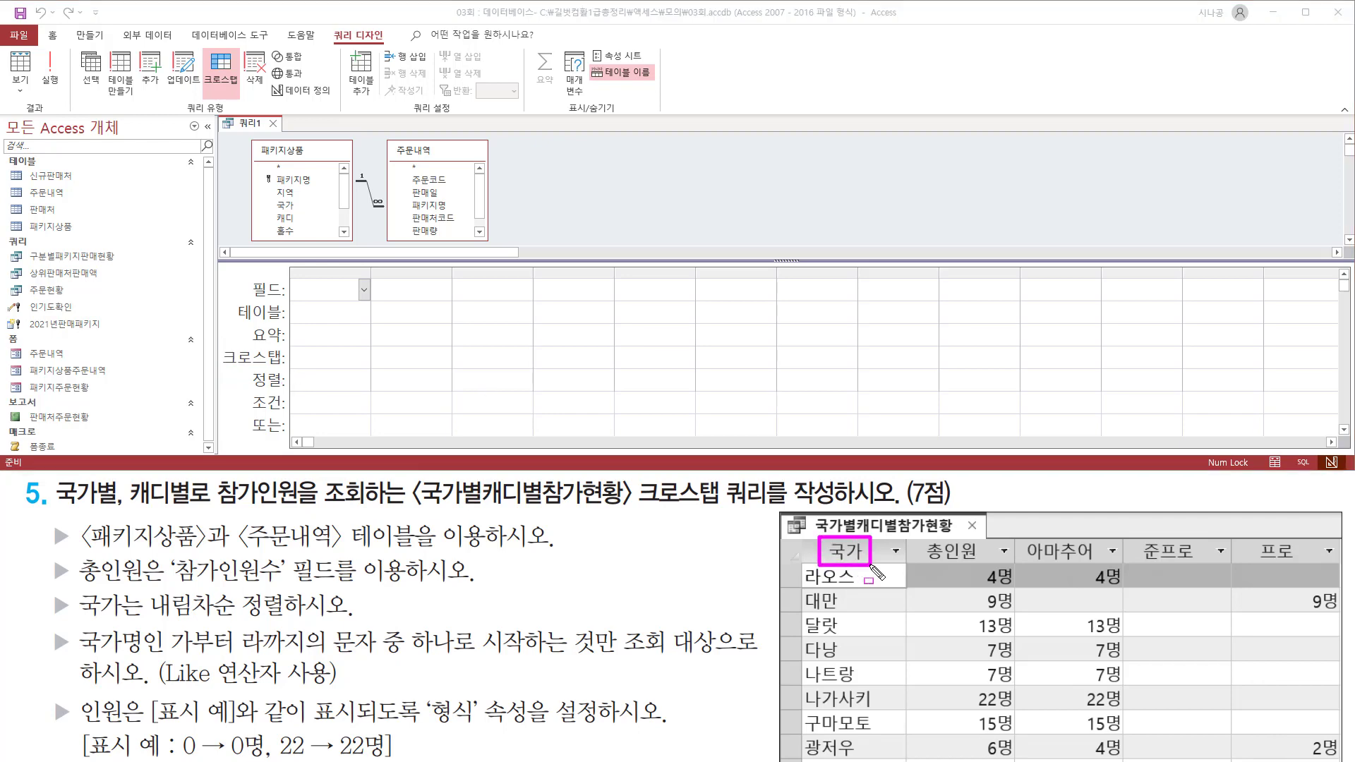
left_click(301, 208)
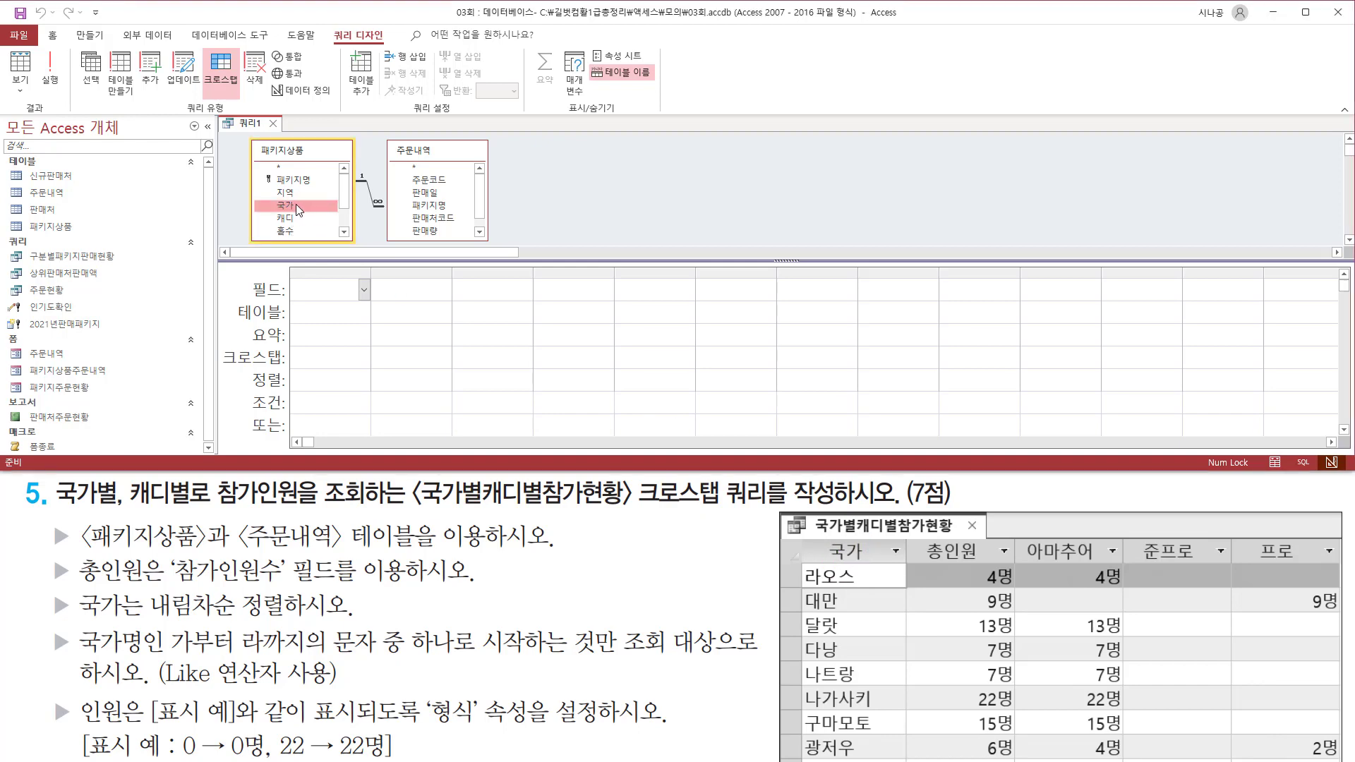
double_click(295, 205)
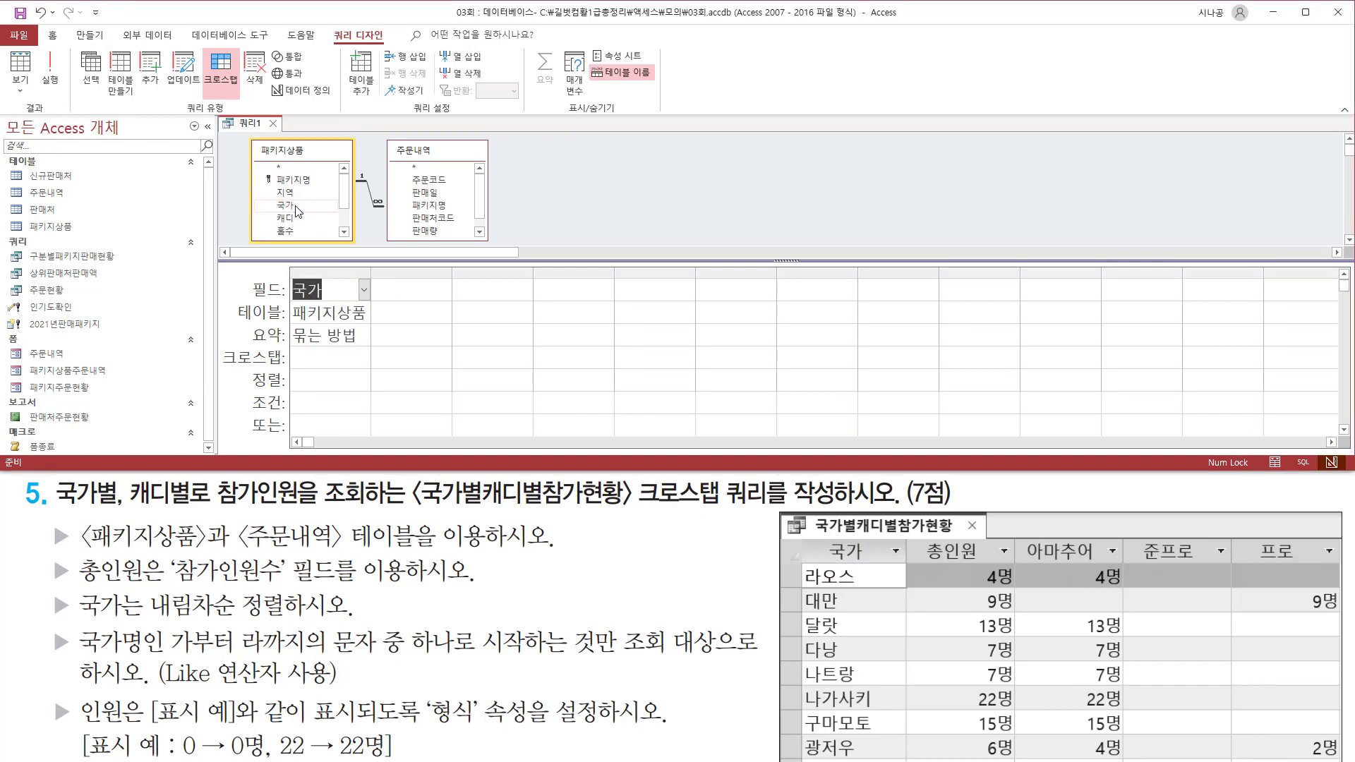
Add the 참가인원수 field of the 주문내역 table as the second column, for the 총인원 total.
left_click_drag(920, 538, 982, 565)
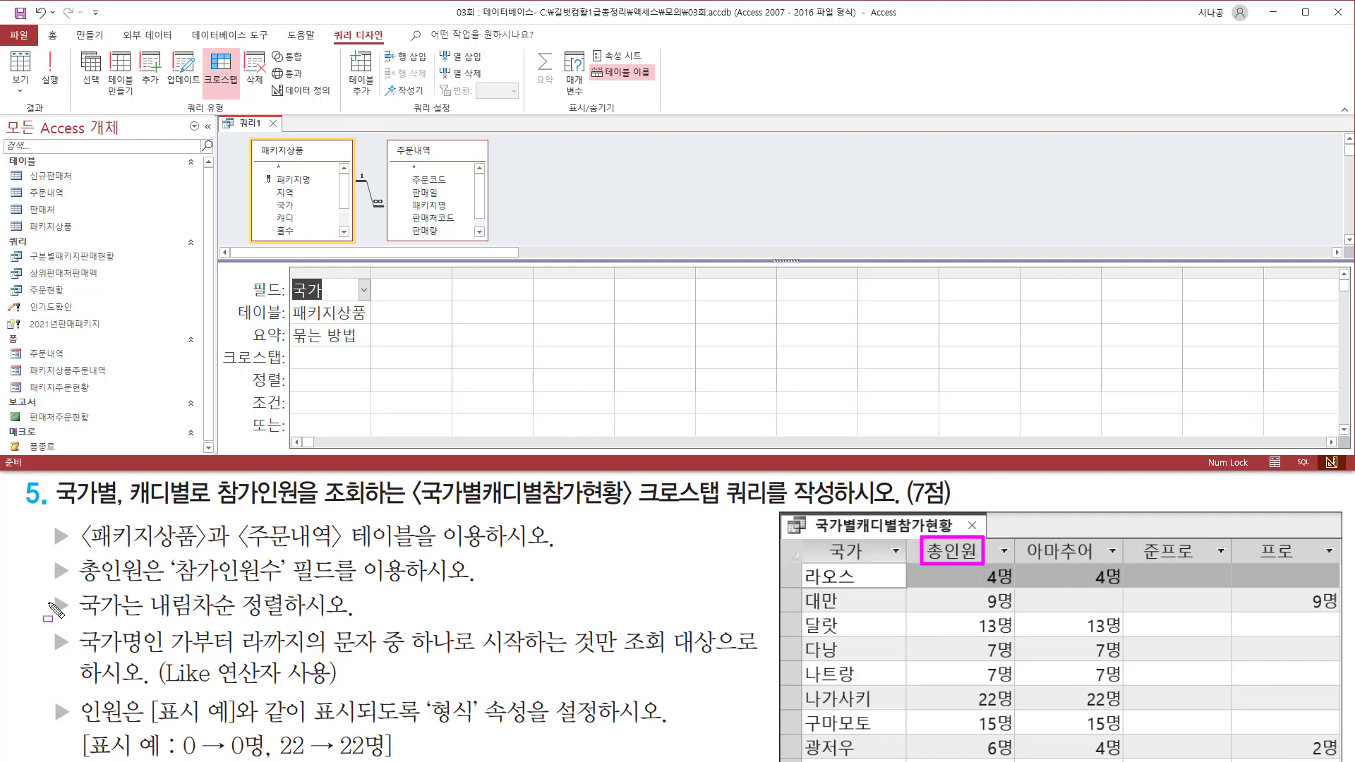
left_click_drag(46, 555, 77, 587)
left_click_drag(173, 583, 286, 583)
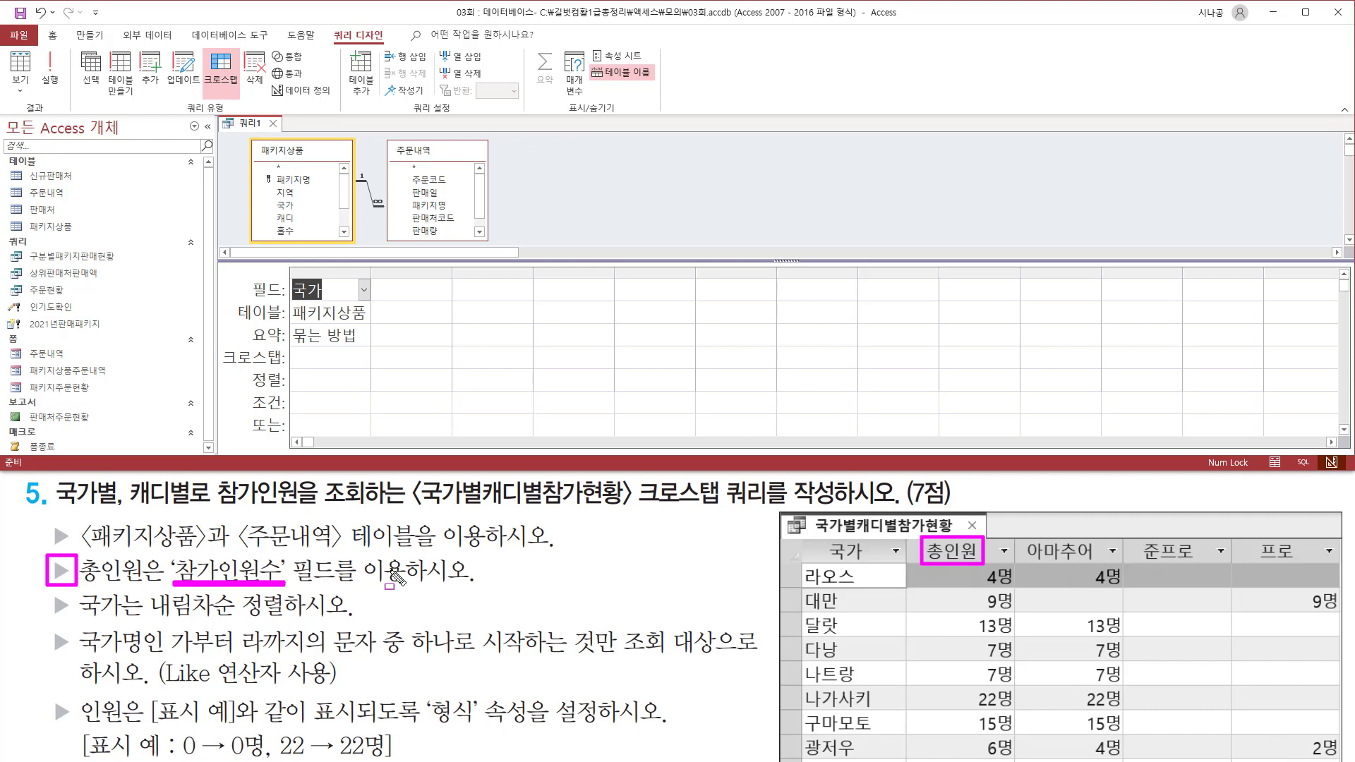
left_click_drag(391, 141, 443, 159)
key("Escape")
scroll(466, 198, "down", 1)
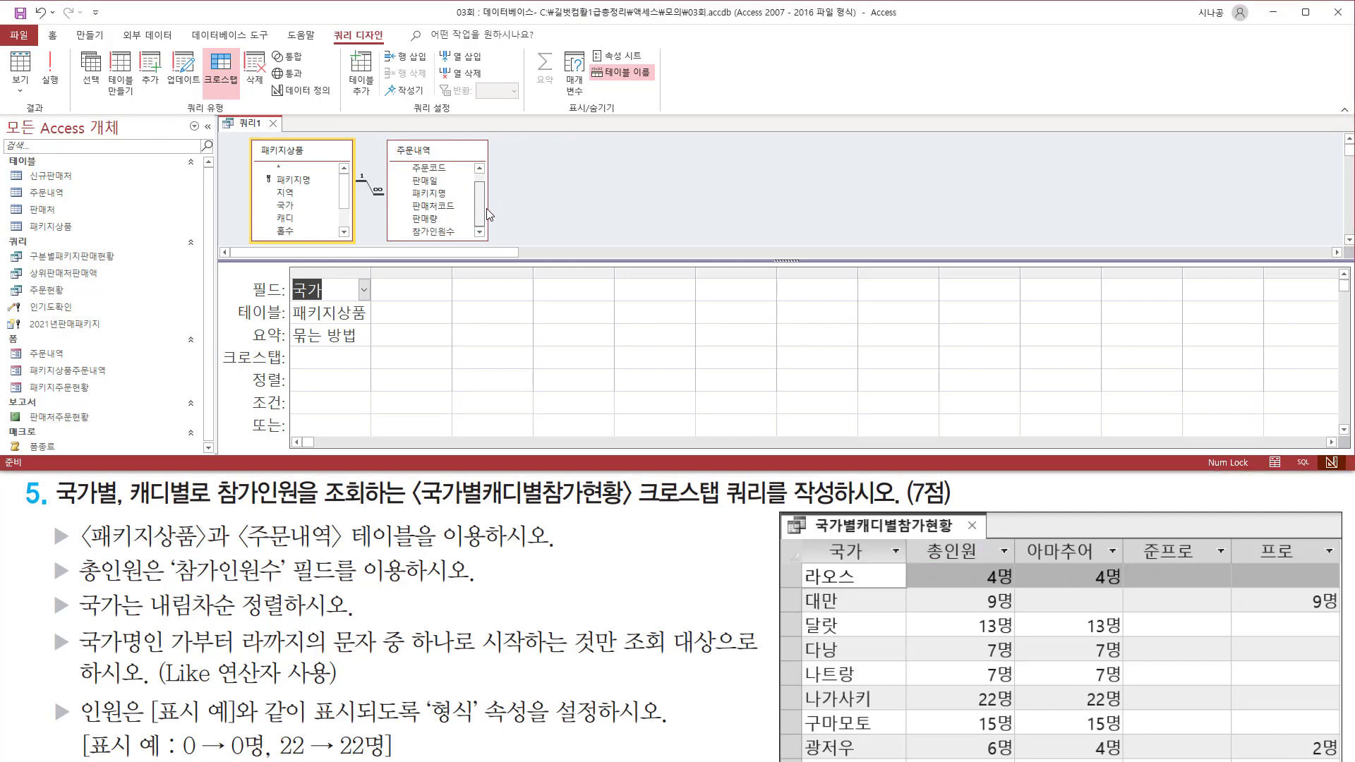
left_click(438, 233)
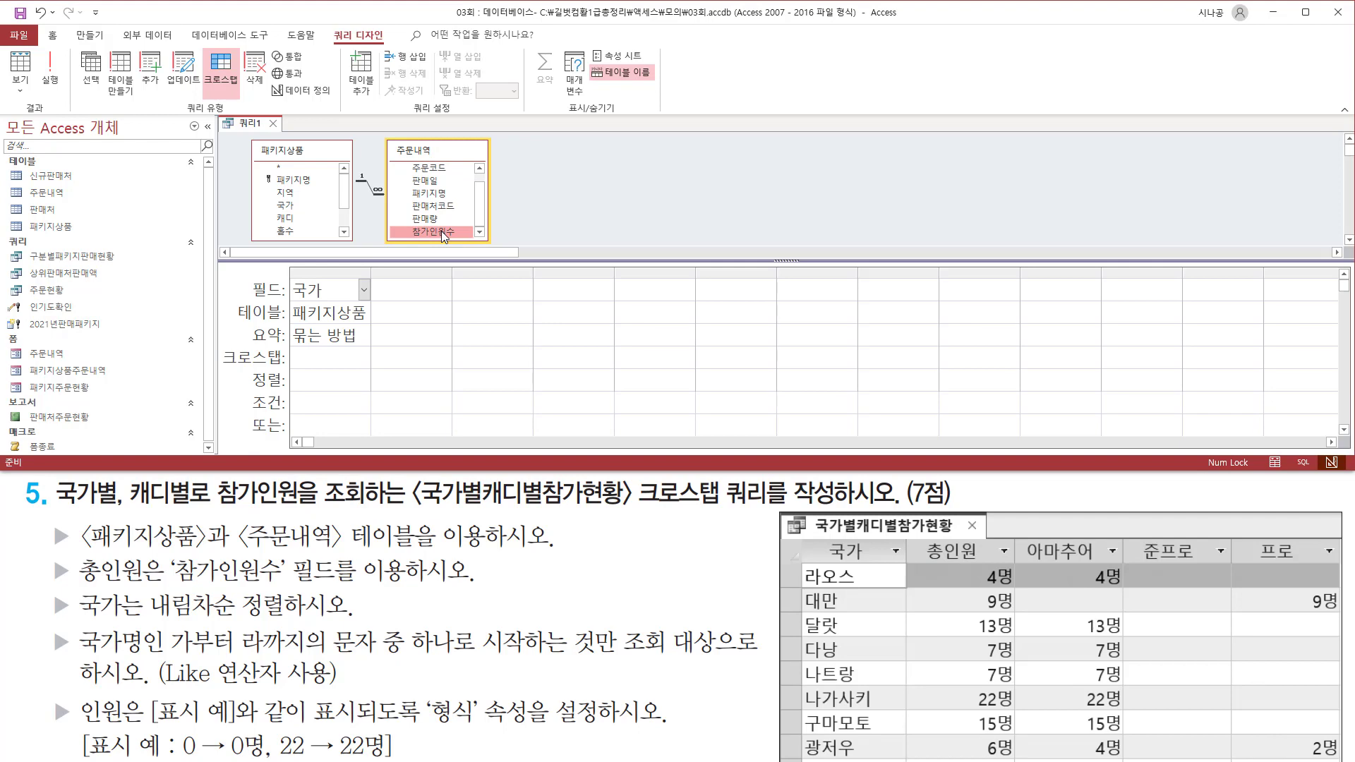
double_click(443, 233)
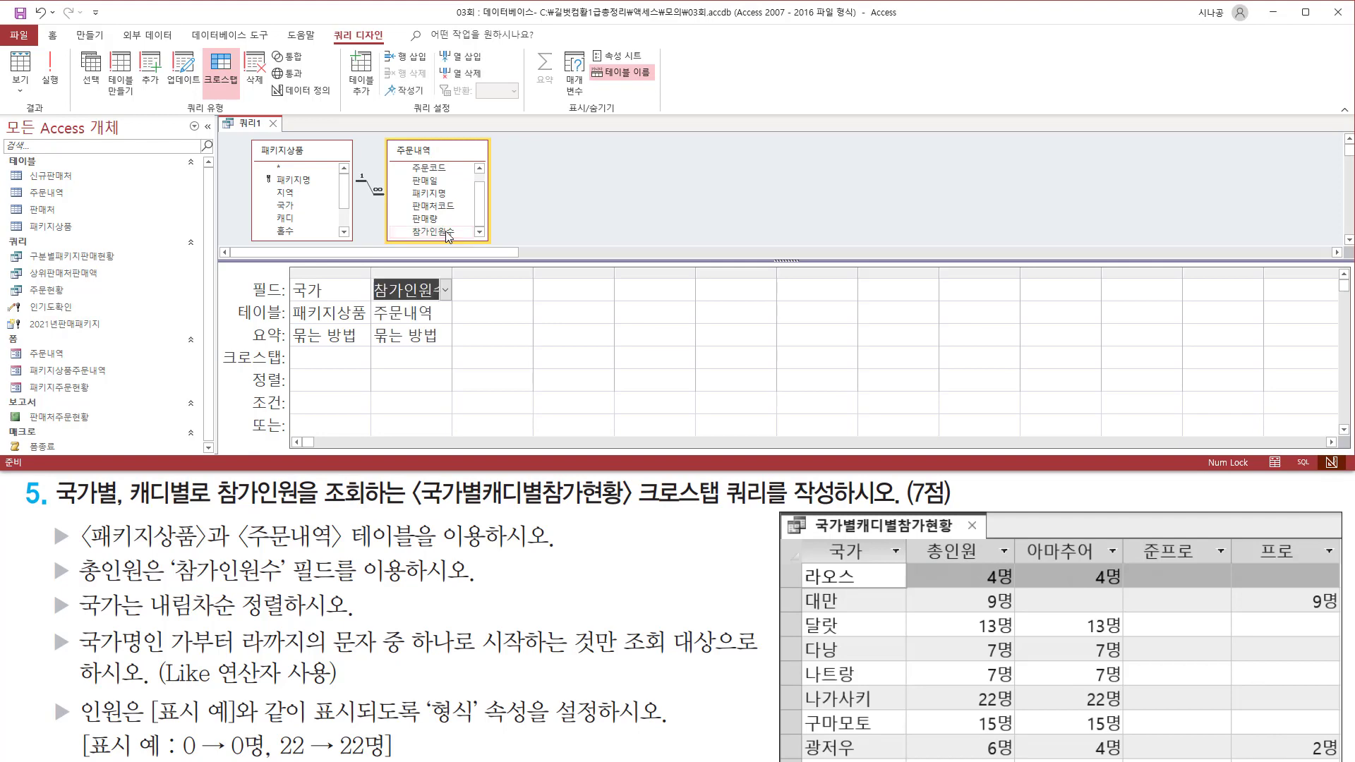
Add the 캐디 field of the 패키지상품 table as the third column of the design grid.
left_click_drag(1024, 540, 1311, 565)
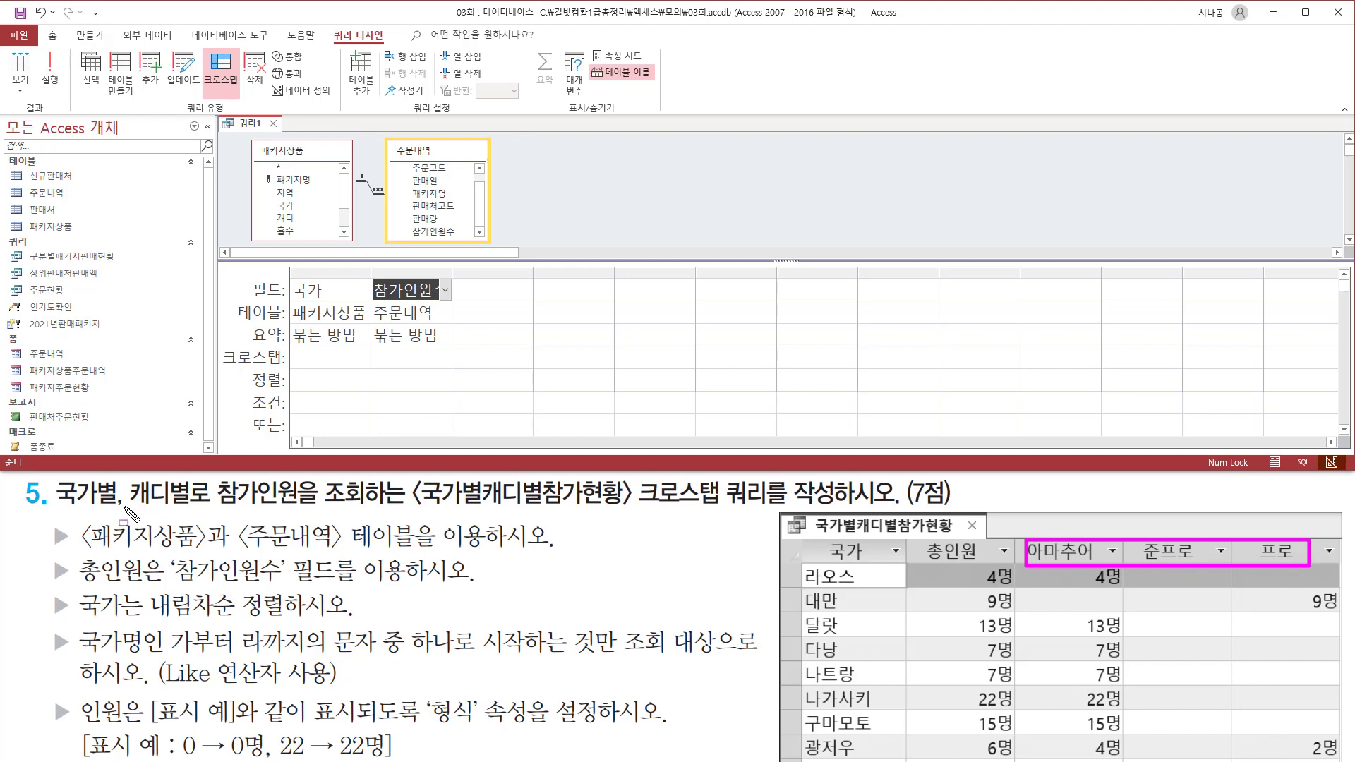
left_click_drag(124, 506, 187, 507)
key("Escape")
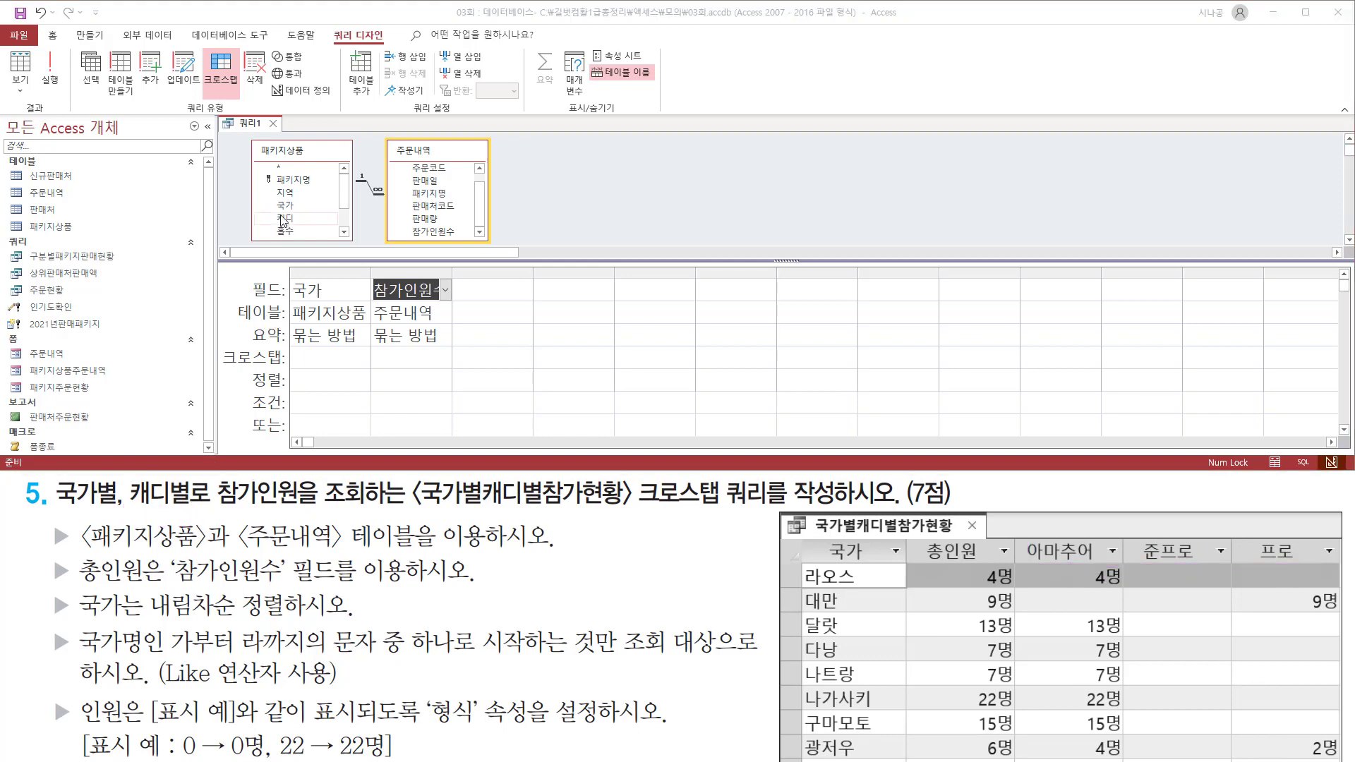
left_click(289, 222)
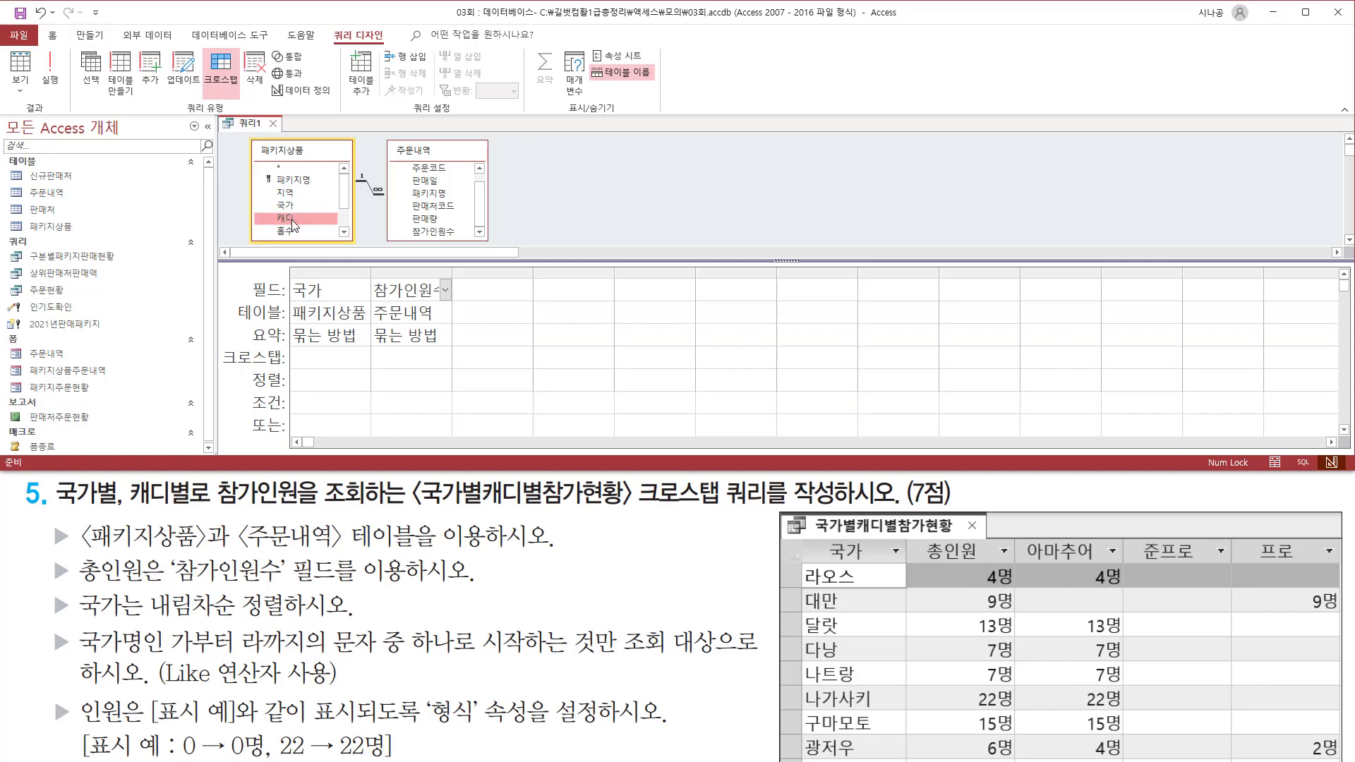
double_click(293, 224)
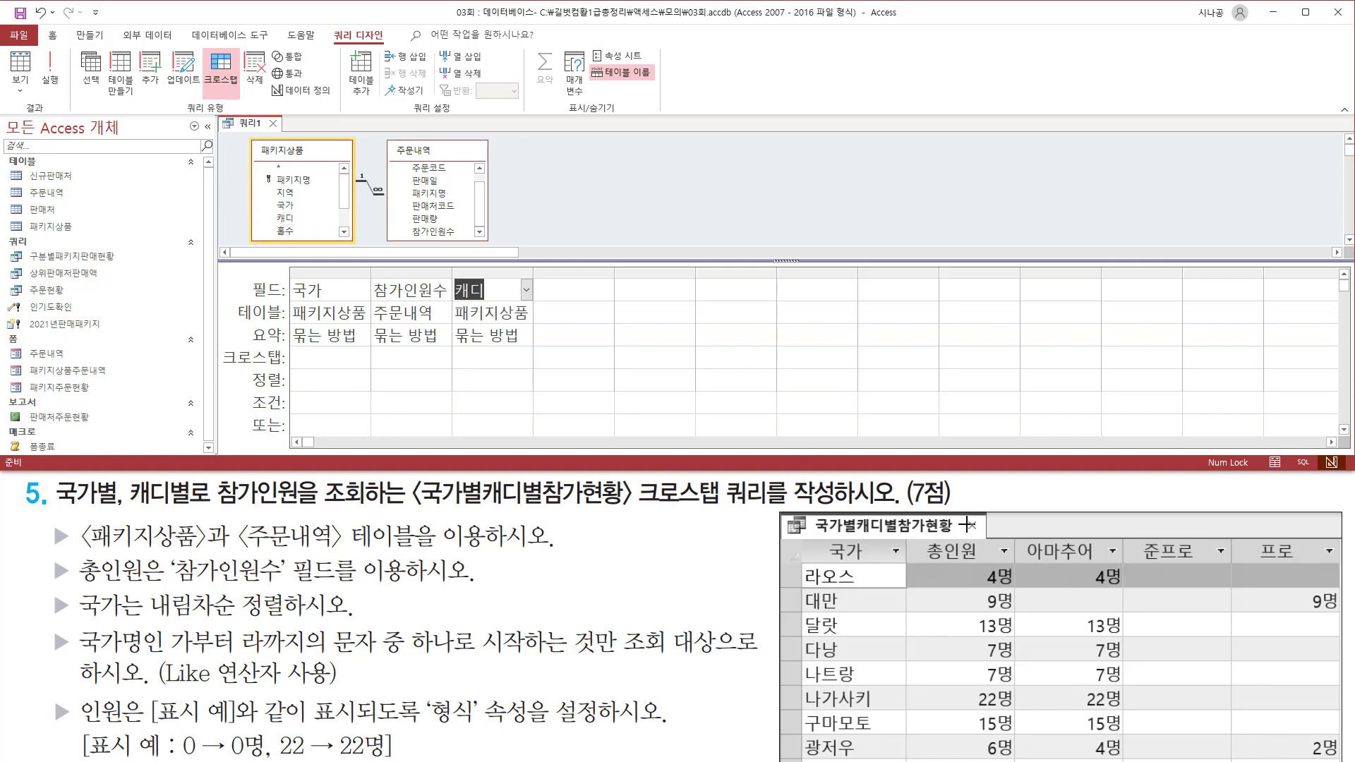
Add the 참가인원수 field of 주문내역 a second time, as the fourth column, for the crosstab values.
mouse_move(1038, 565)
left_mouse_down()
mouse_move(1232, 701)
mouse_move(1331, 750)
left_mouse_up()
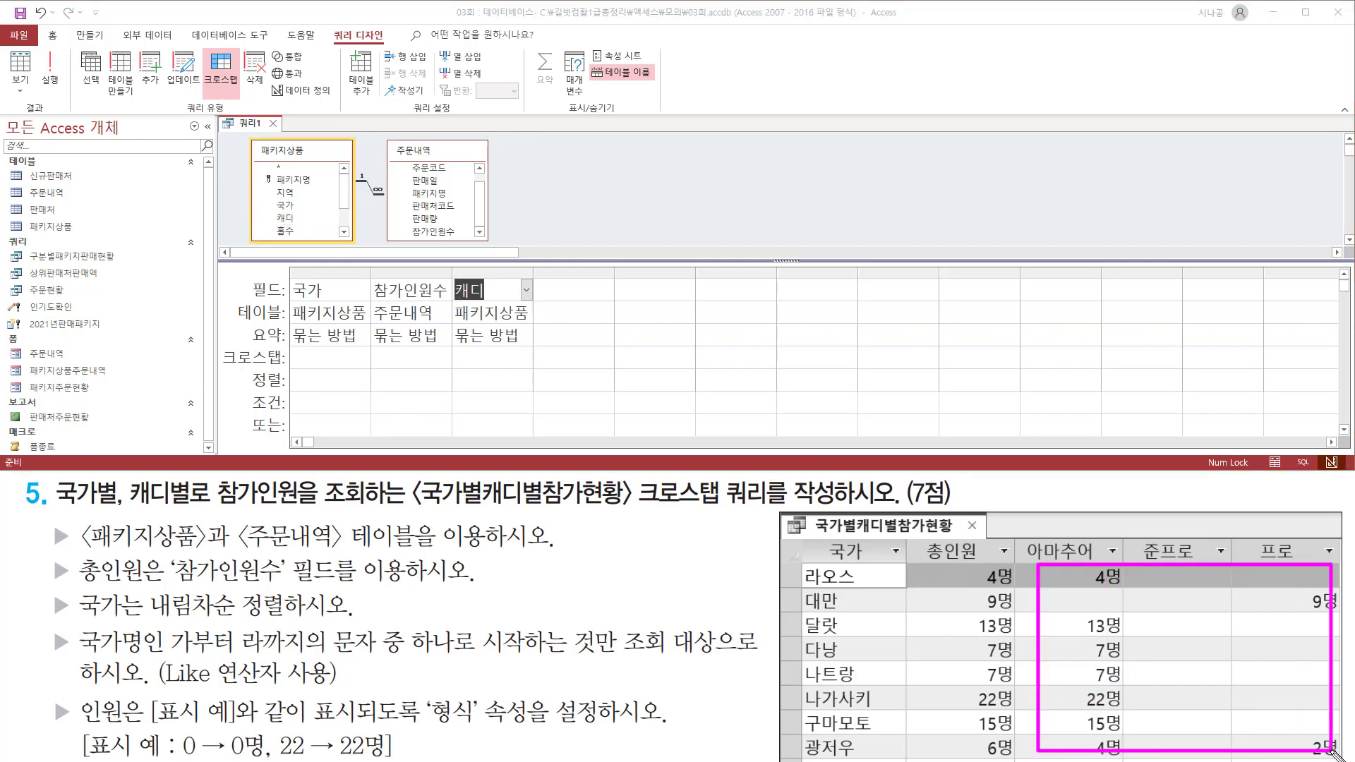
left_click_drag(214, 506, 295, 505)
left_click_drag(173, 583, 285, 583)
key("Escape")
left_click(445, 233)
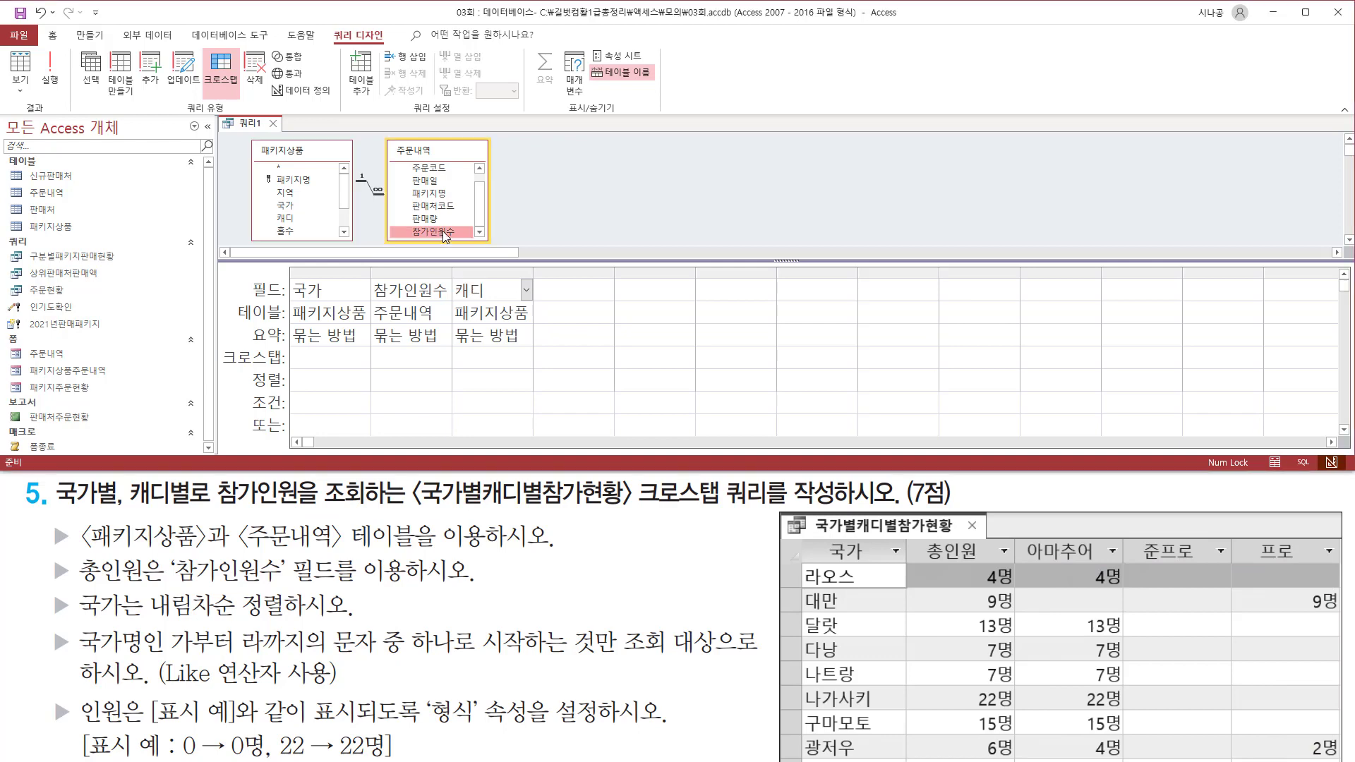
double_click(446, 233)
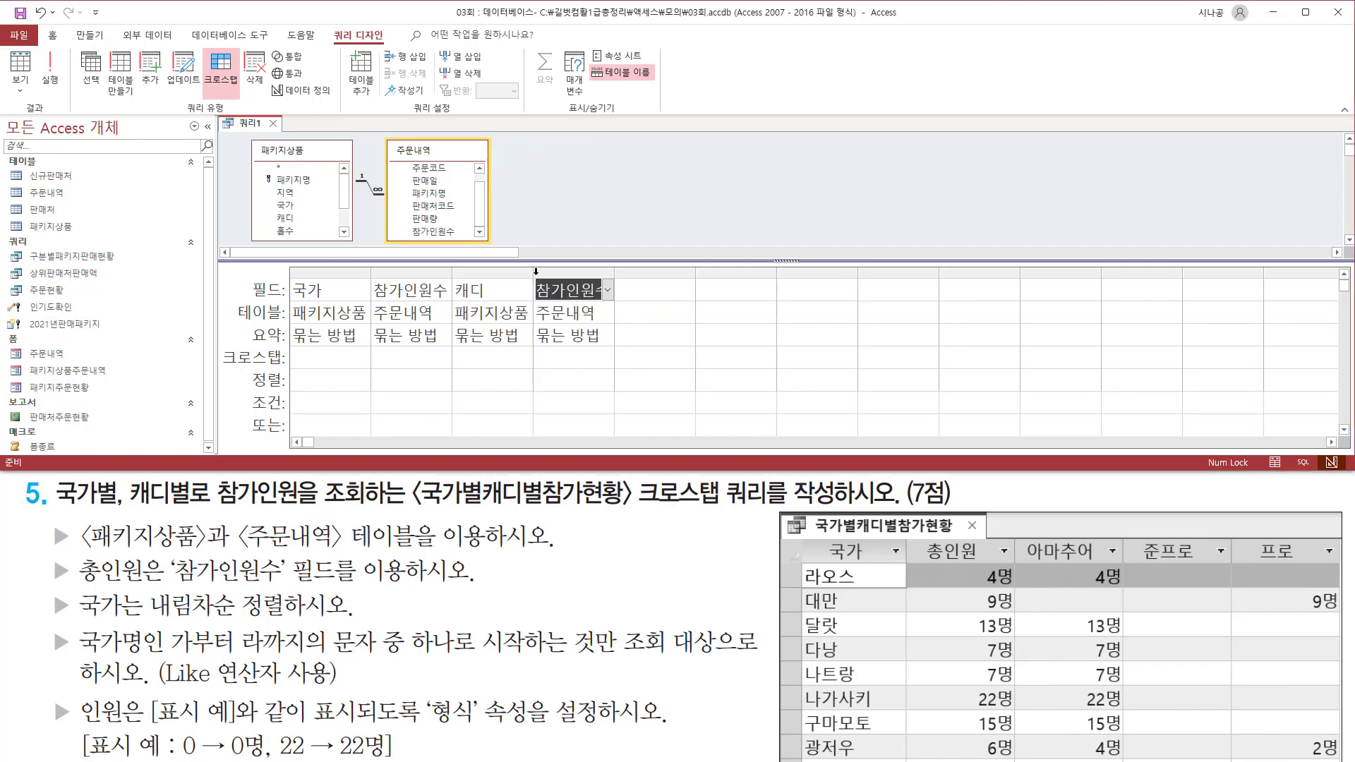
Set the crosstab role of the 국가 column and the first 참가인원수 column to 행 머리글.
left_click(339, 358)
left_click(363, 359)
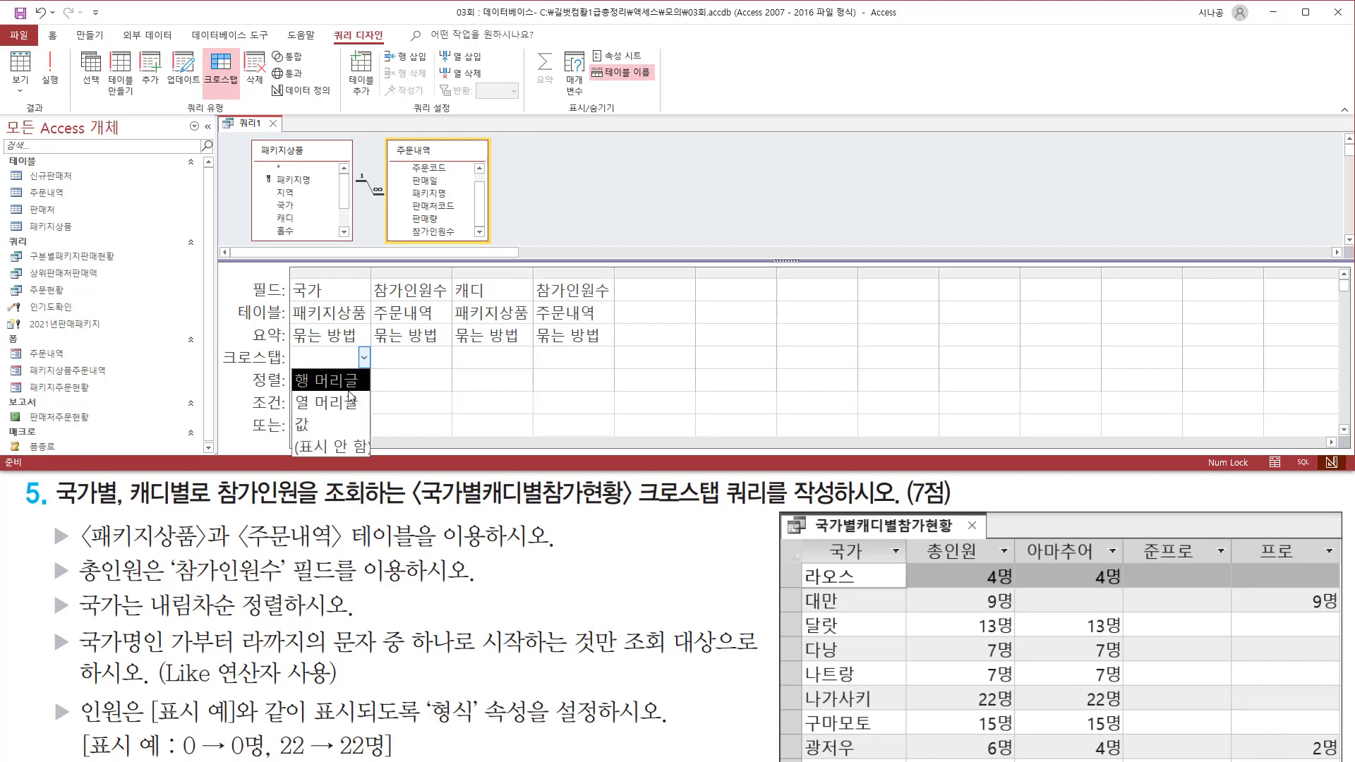
left_click(349, 381)
left_click(404, 357)
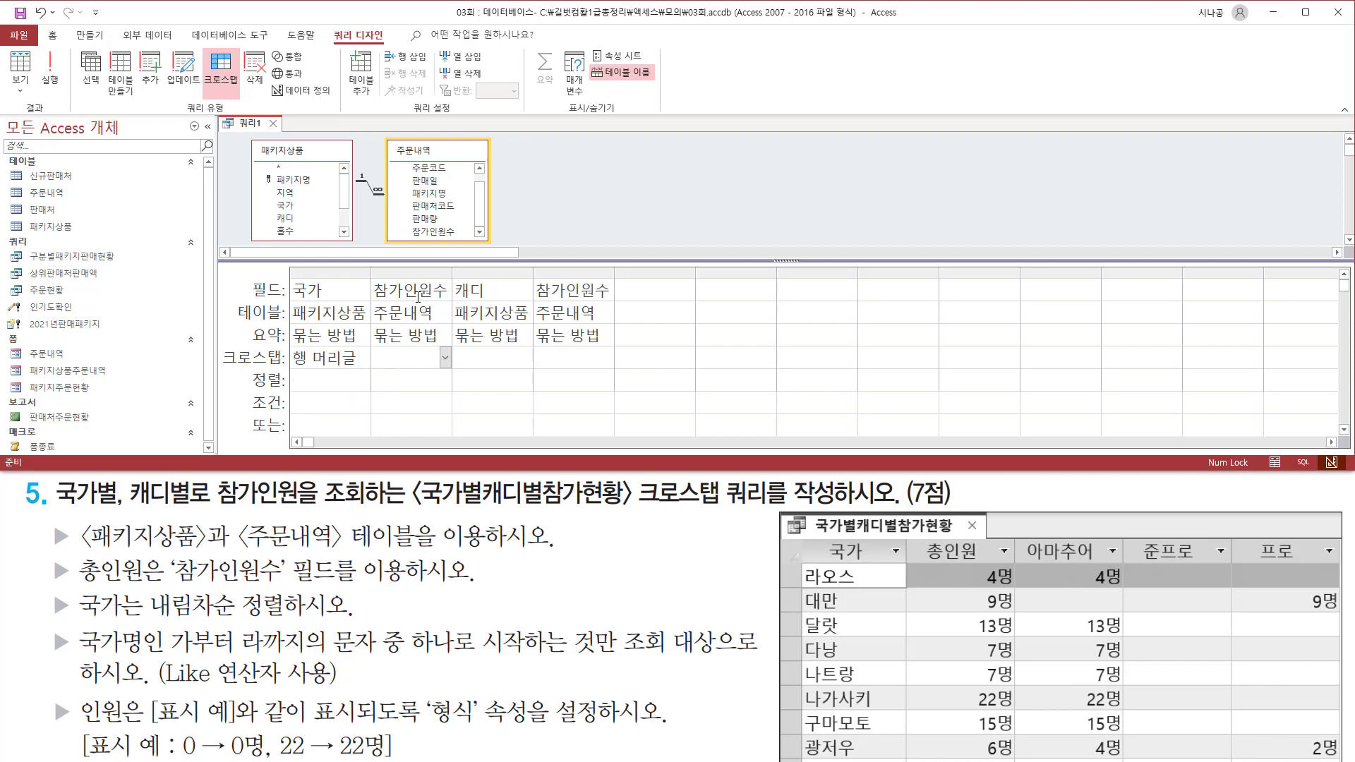
left_click(446, 359)
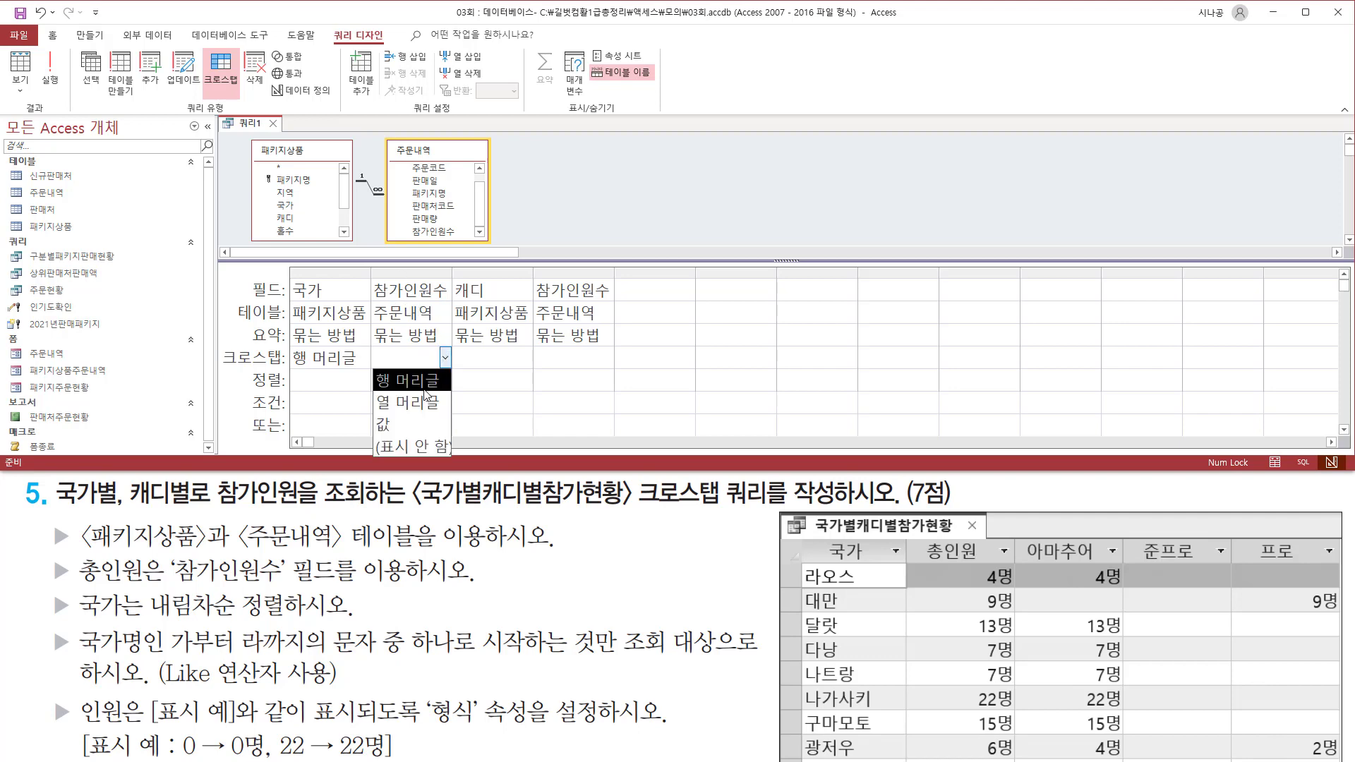
left_click(424, 381)
Set the crosstab role of the 캐디 column to 열 머리글 and of the second 참가인원수 column to 값.
left_click(502, 358)
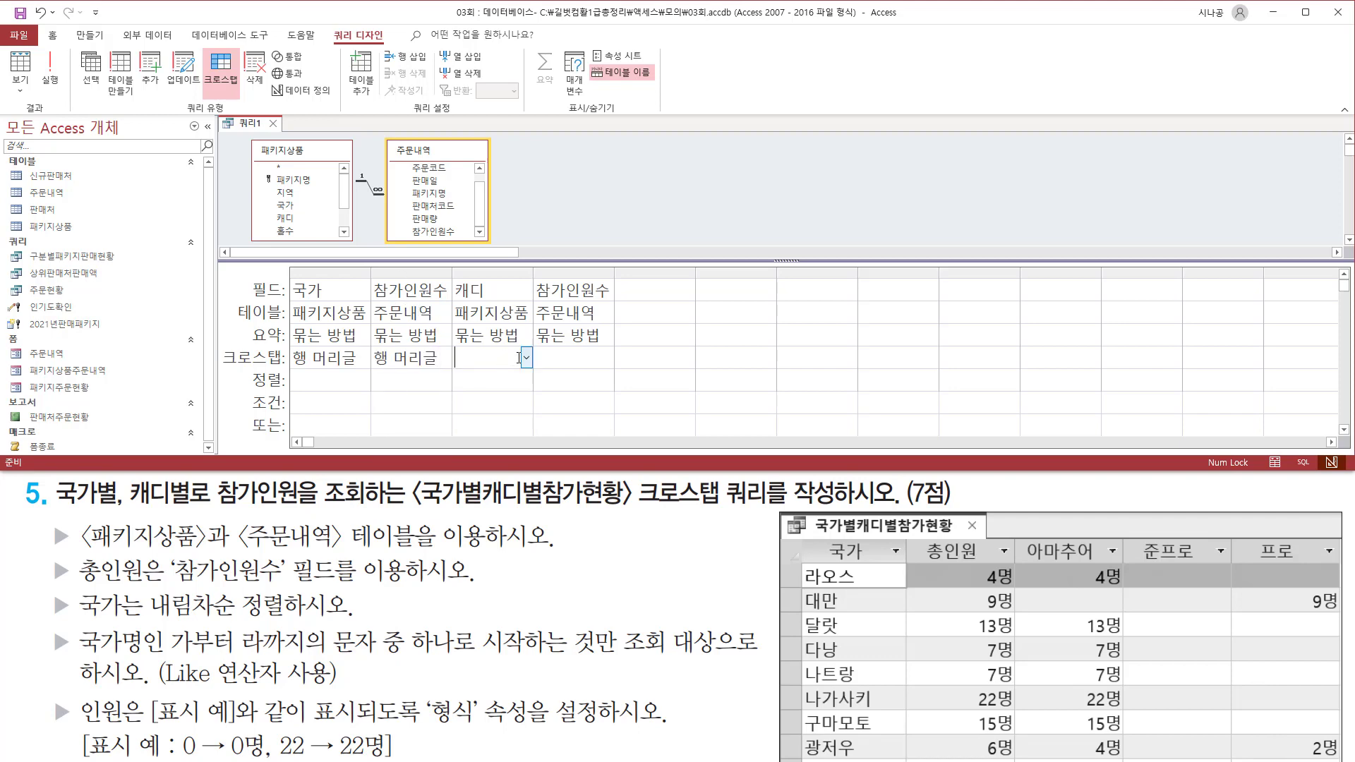
left_click(526, 358)
left_click(515, 402)
left_click(584, 365)
left_click(606, 358)
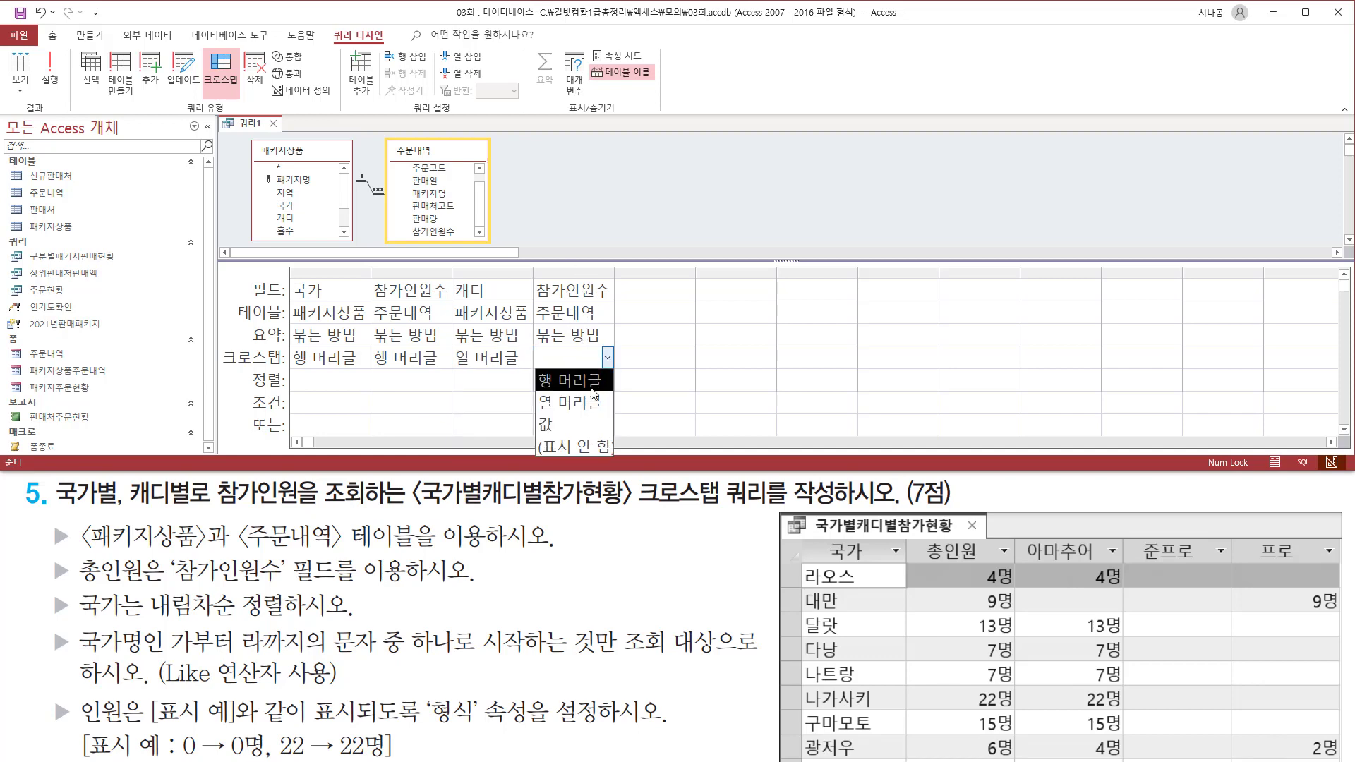
left_click(575, 425)
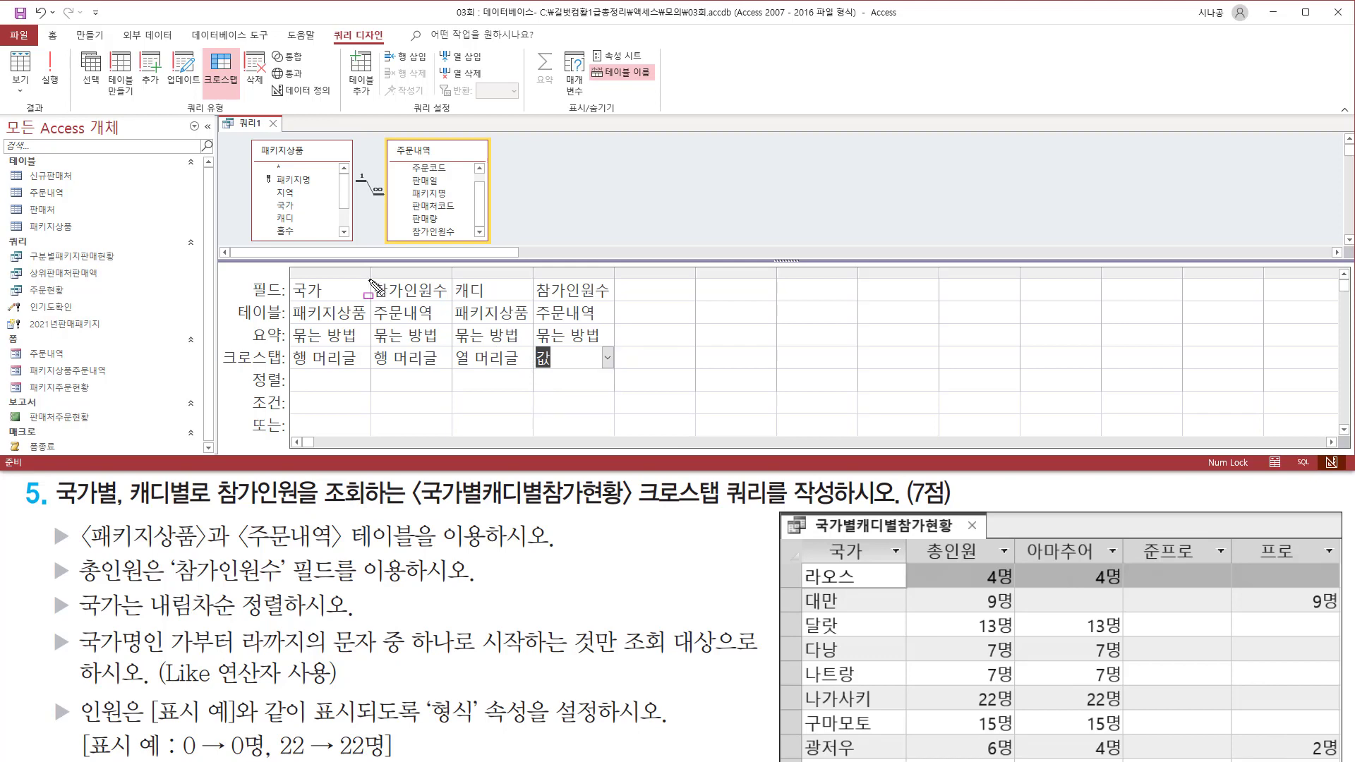
left_click_drag(369, 280, 447, 300)
left_click_drag(531, 280, 614, 303)
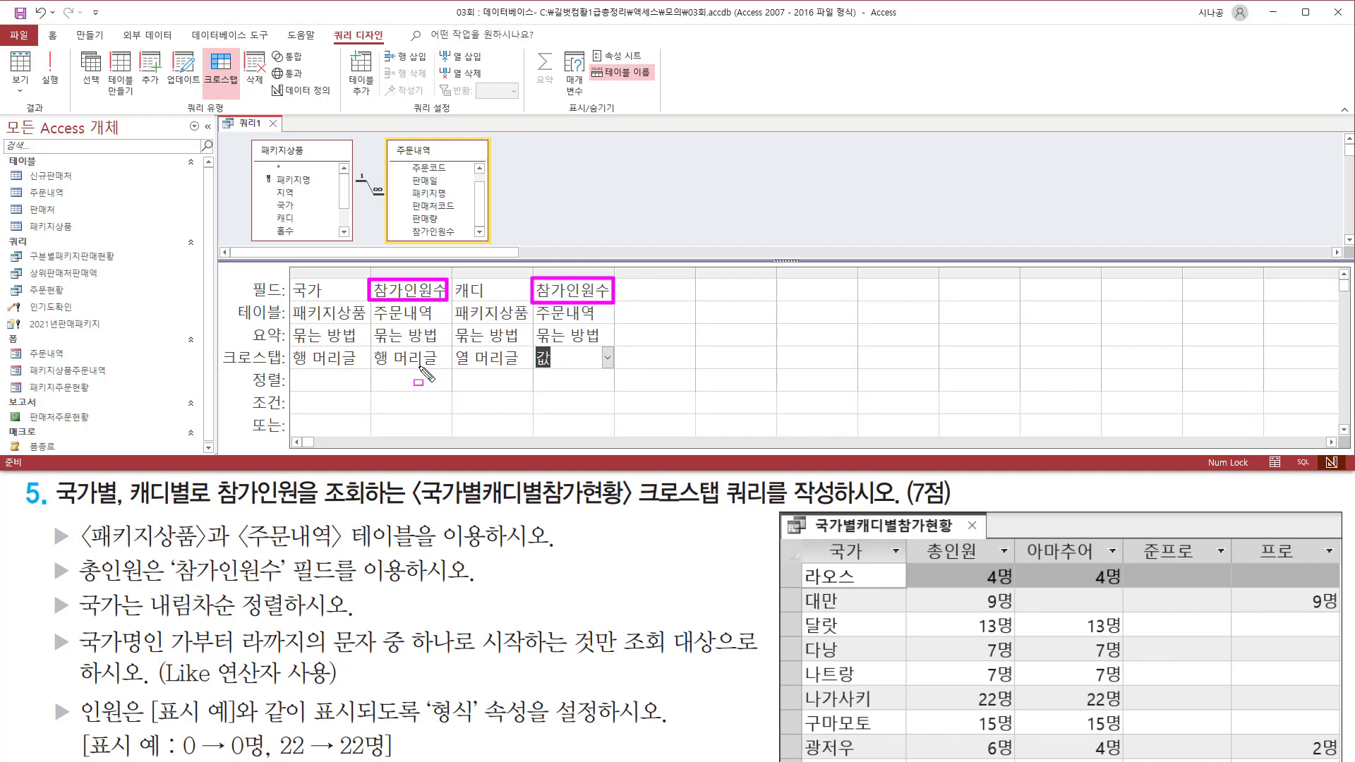
left_click_drag(375, 366, 435, 367)
left_click_drag(529, 368, 572, 368)
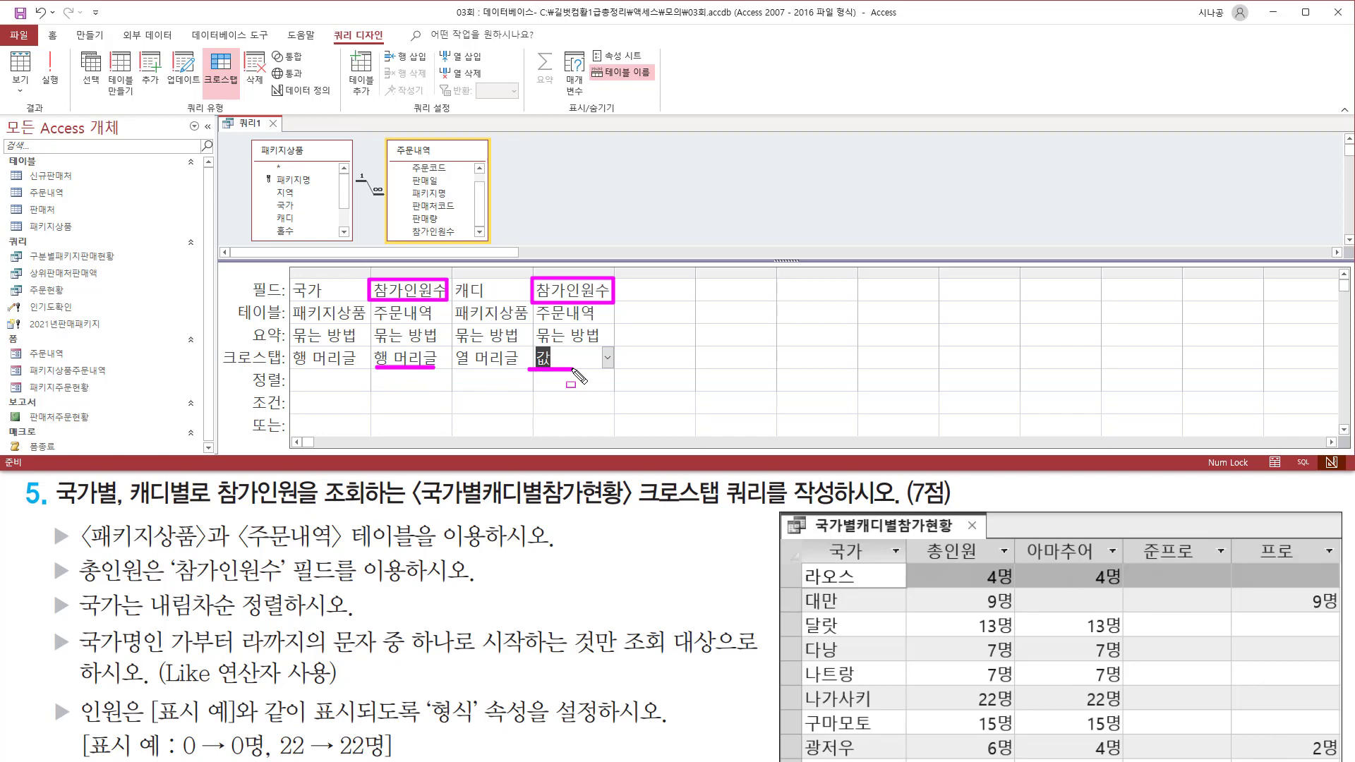
key("Escape")
Set the summary function of both 참가인원수 columns to 합계.
left_click(416, 336)
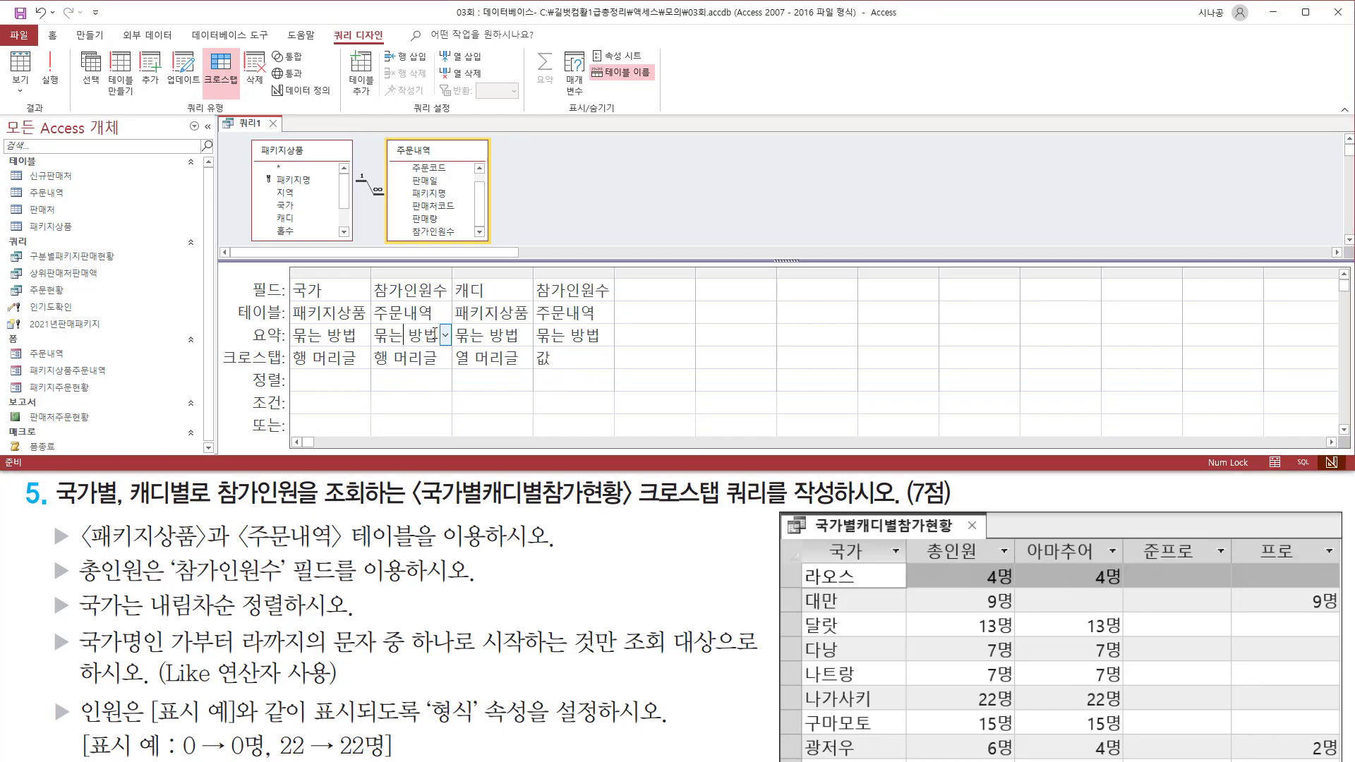
left_click(445, 336)
left_click(426, 381)
left_click(585, 336)
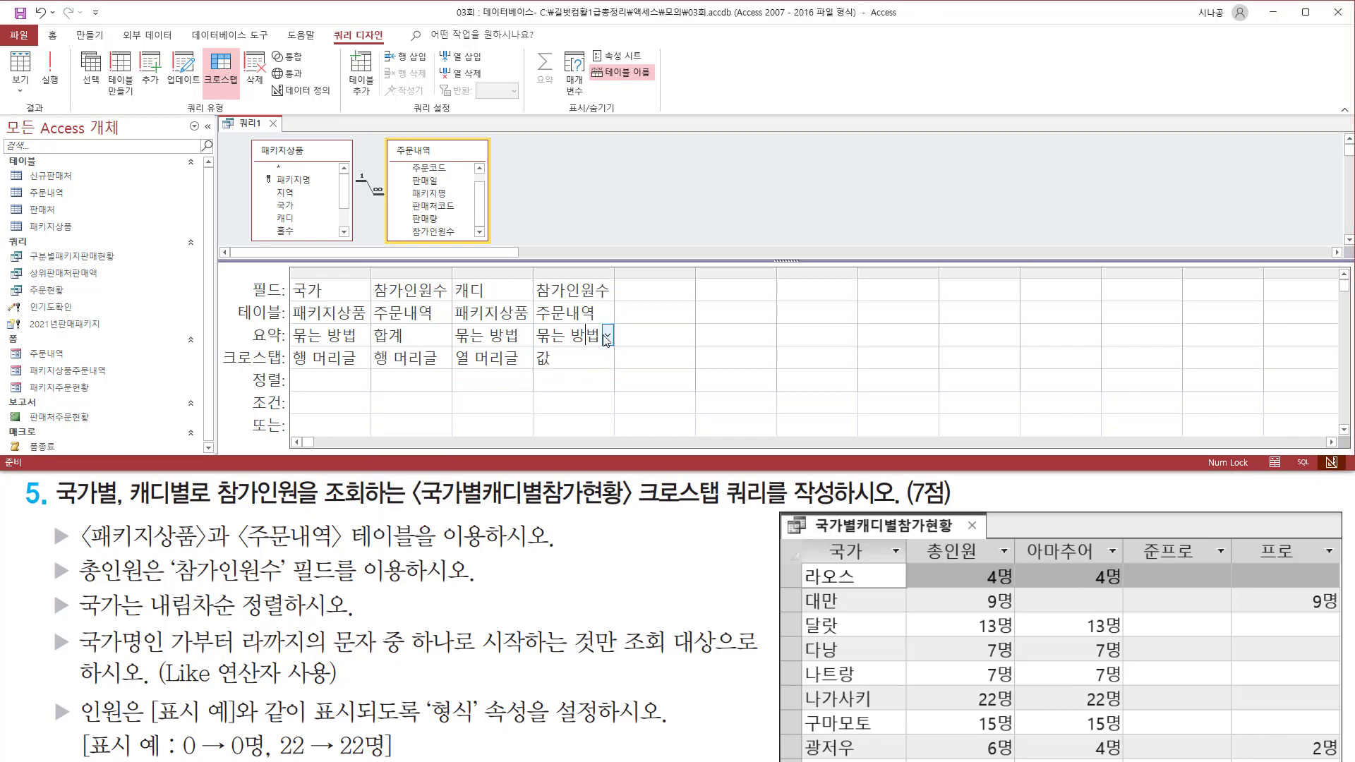
left_click(607, 336)
left_click(583, 381)
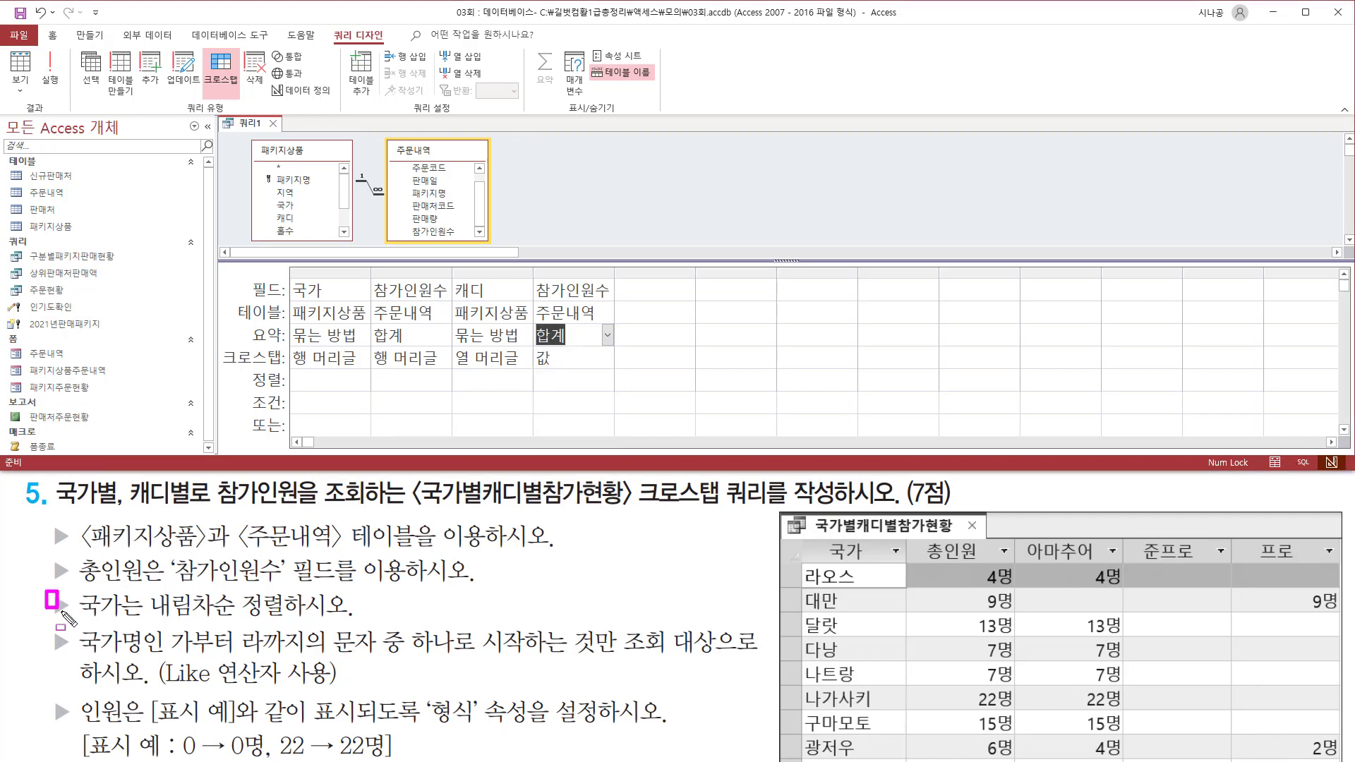
Set the sort order of the 국가 column to 내림차순.
mouse_move(45, 591)
left_mouse_down()
mouse_move(74, 628)
mouse_move(285, 622)
left_mouse_up()
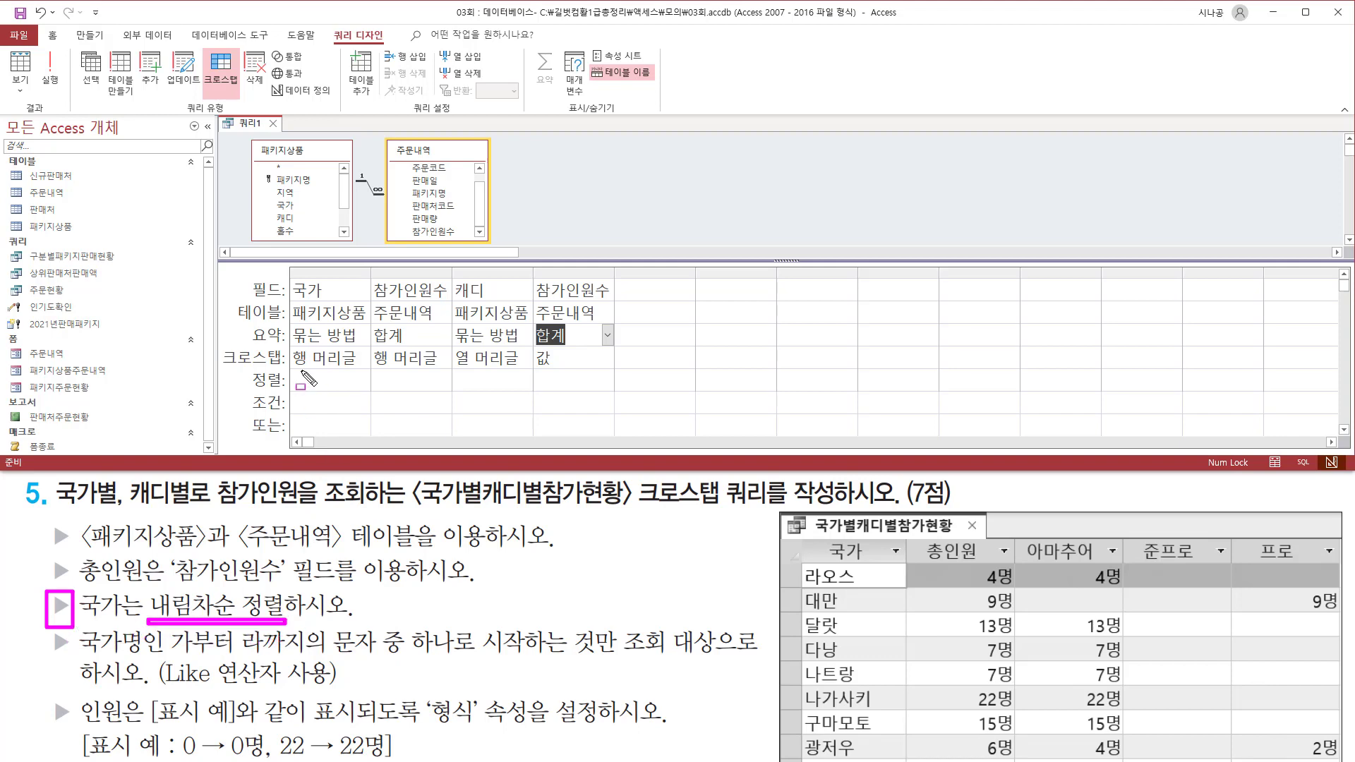
left_click_drag(290, 277, 346, 304)
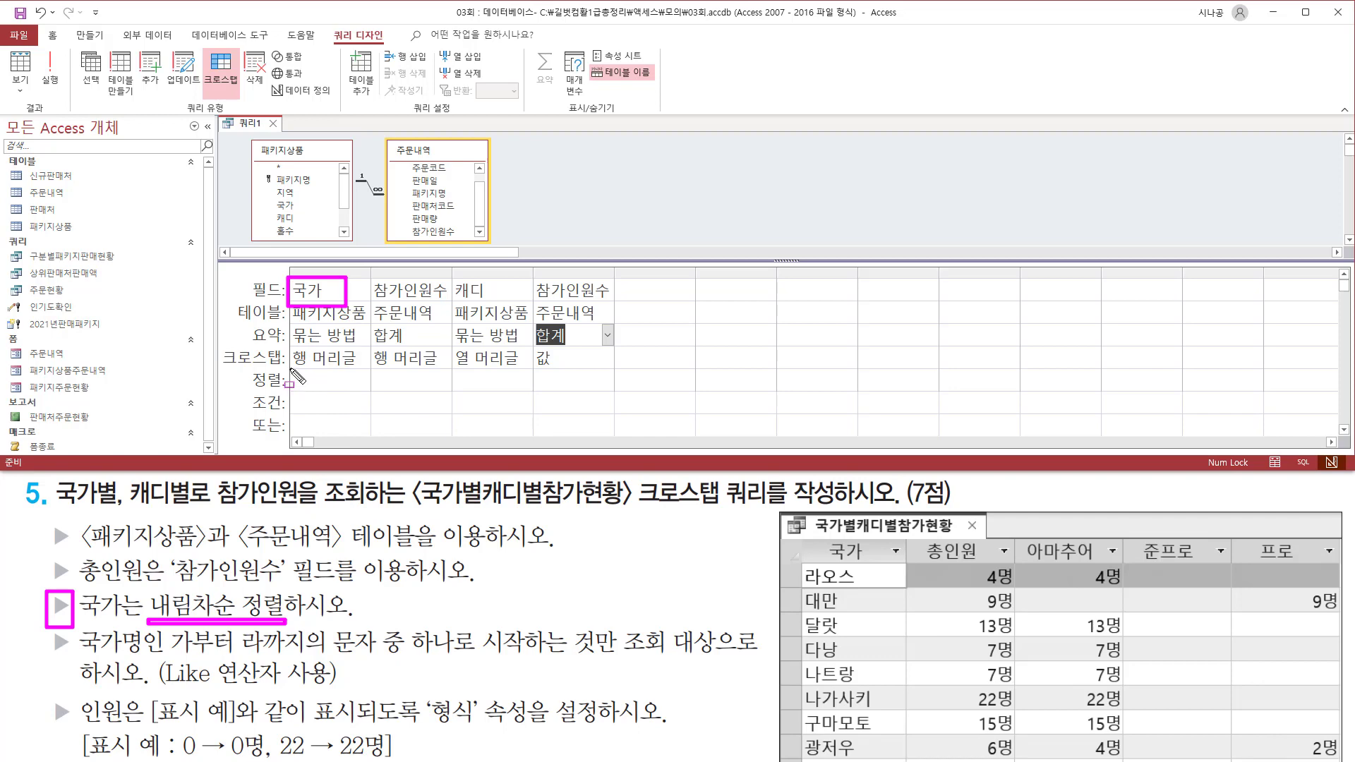
left_click_drag(288, 369, 359, 389)
key("Escape")
left_click(364, 380)
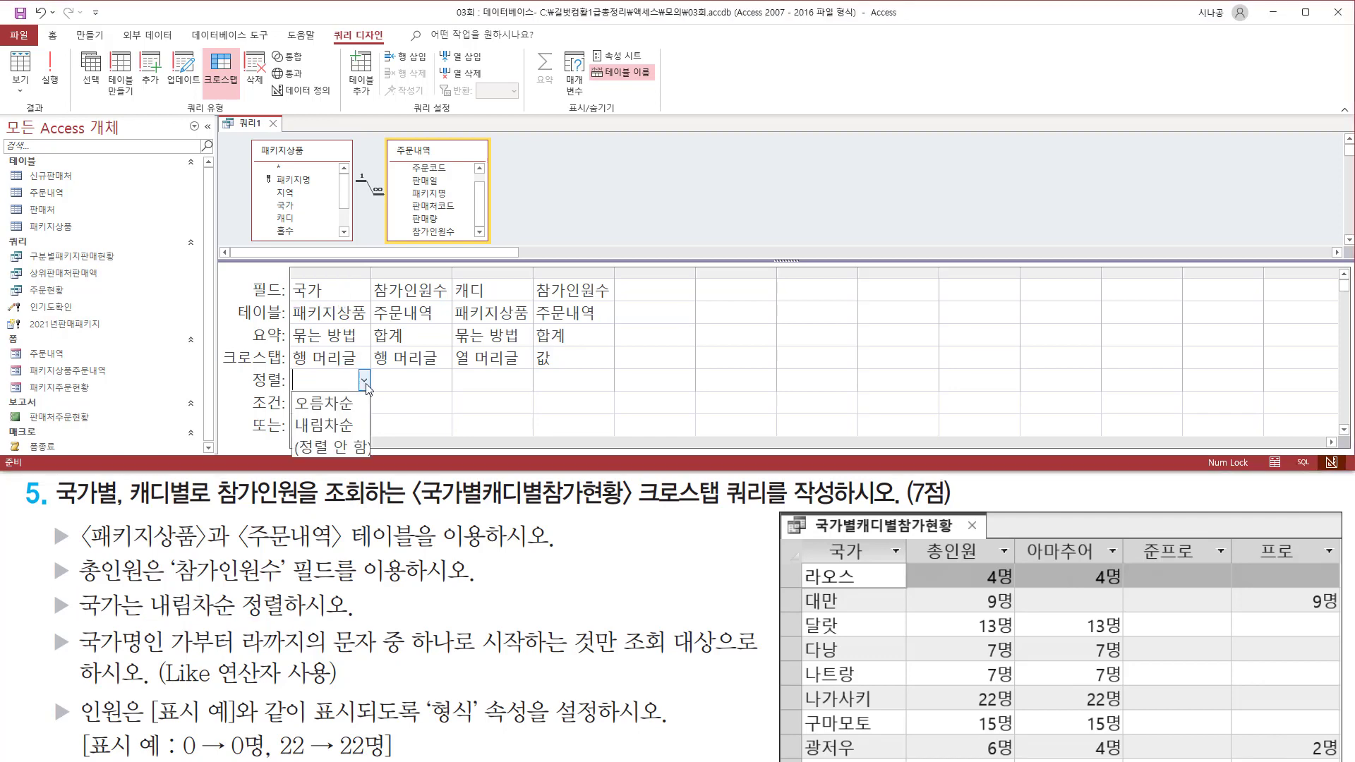
left_click(341, 427)
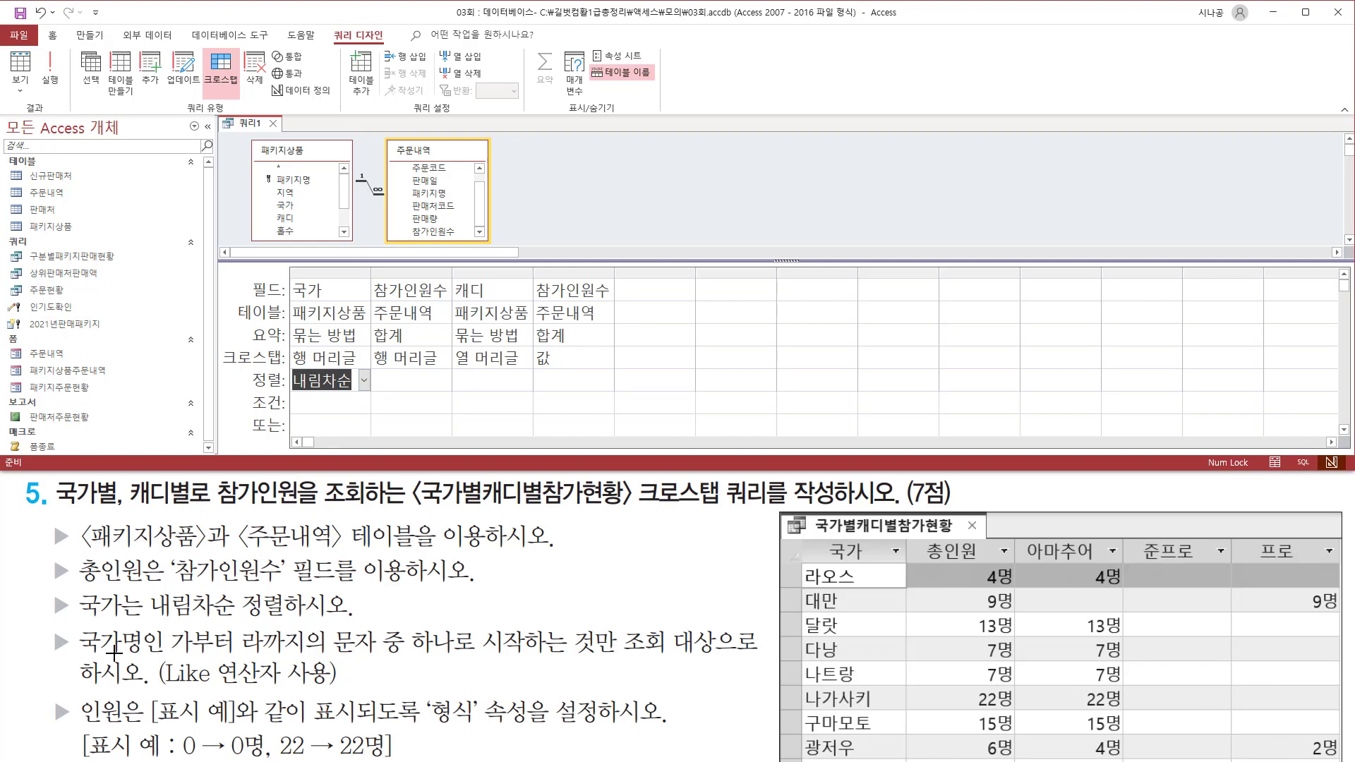
left_click_drag(45, 625, 76, 659)
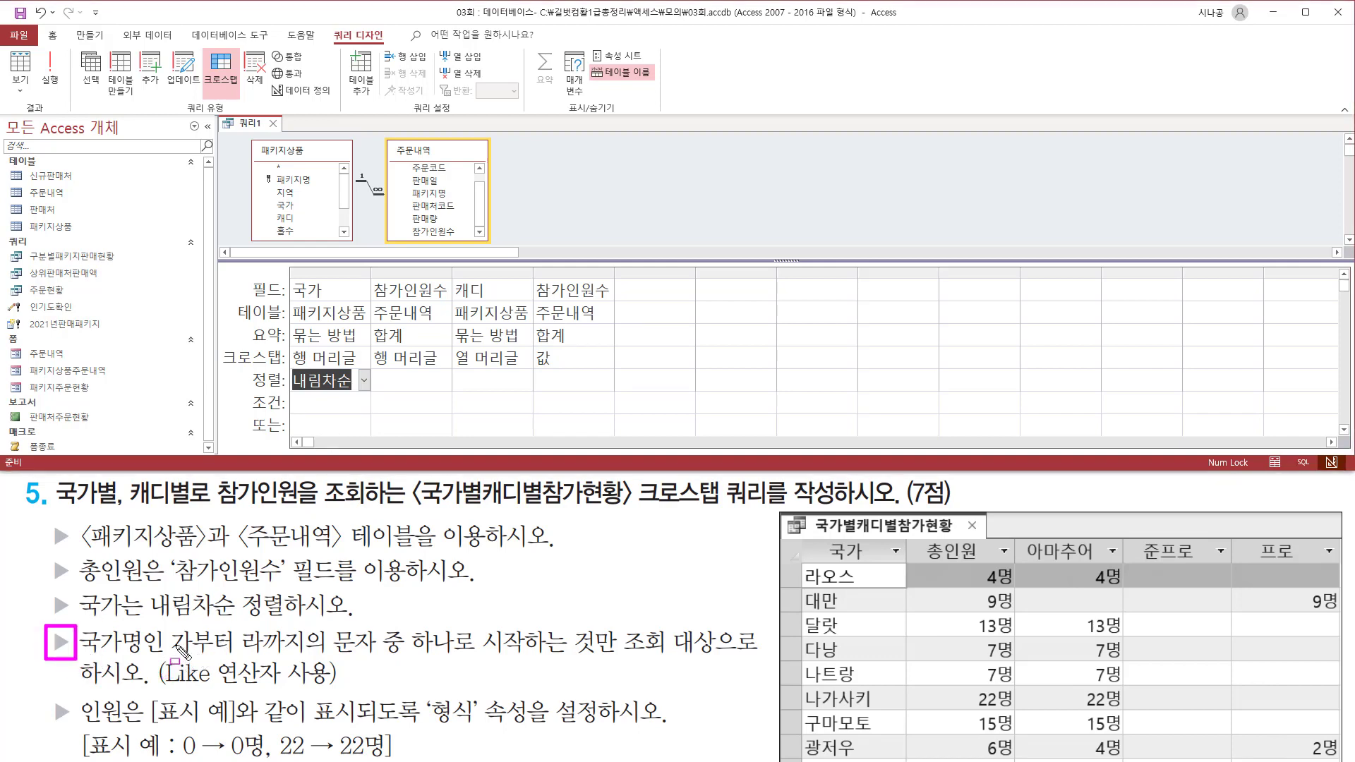
mouse_move(165, 622)
left_mouse_down()
mouse_move(296, 656)
mouse_move(625, 659)
left_mouse_up()
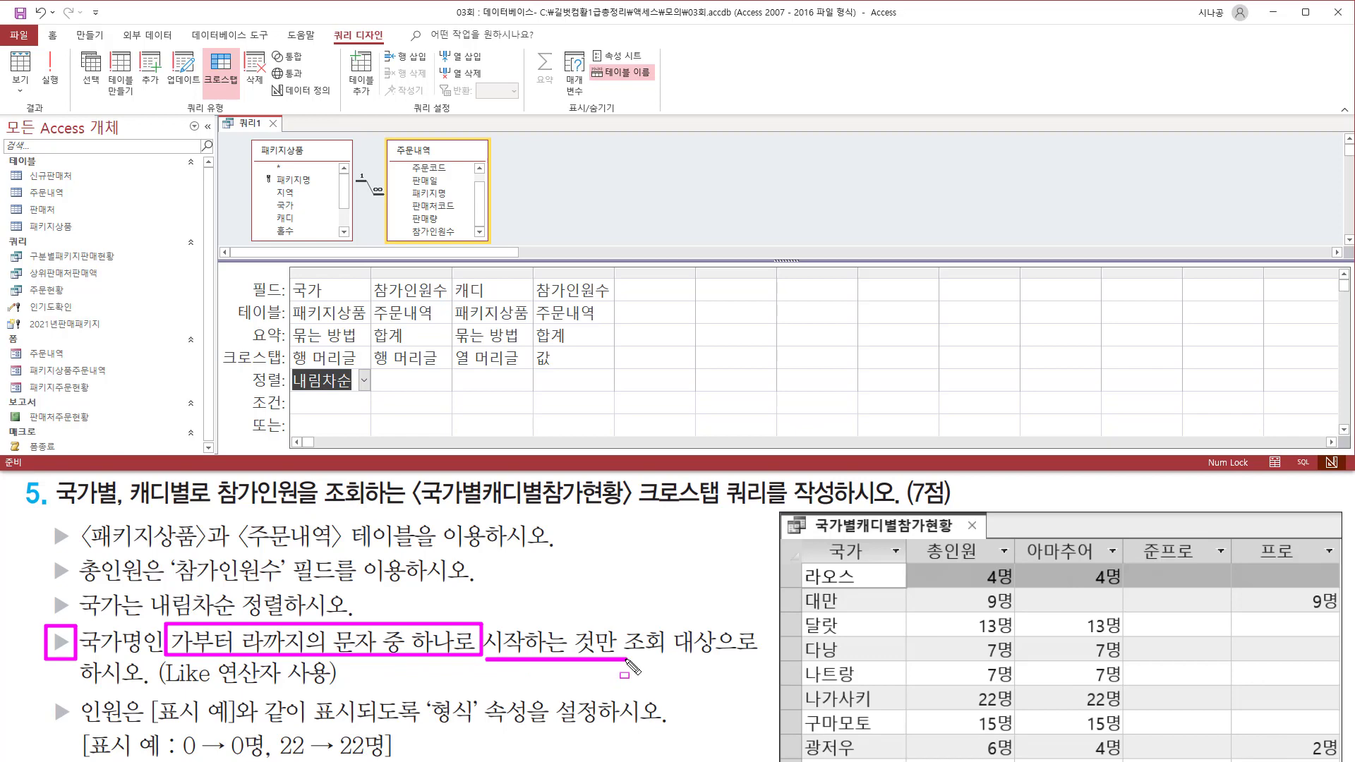
left_click_drag(162, 694, 340, 694)
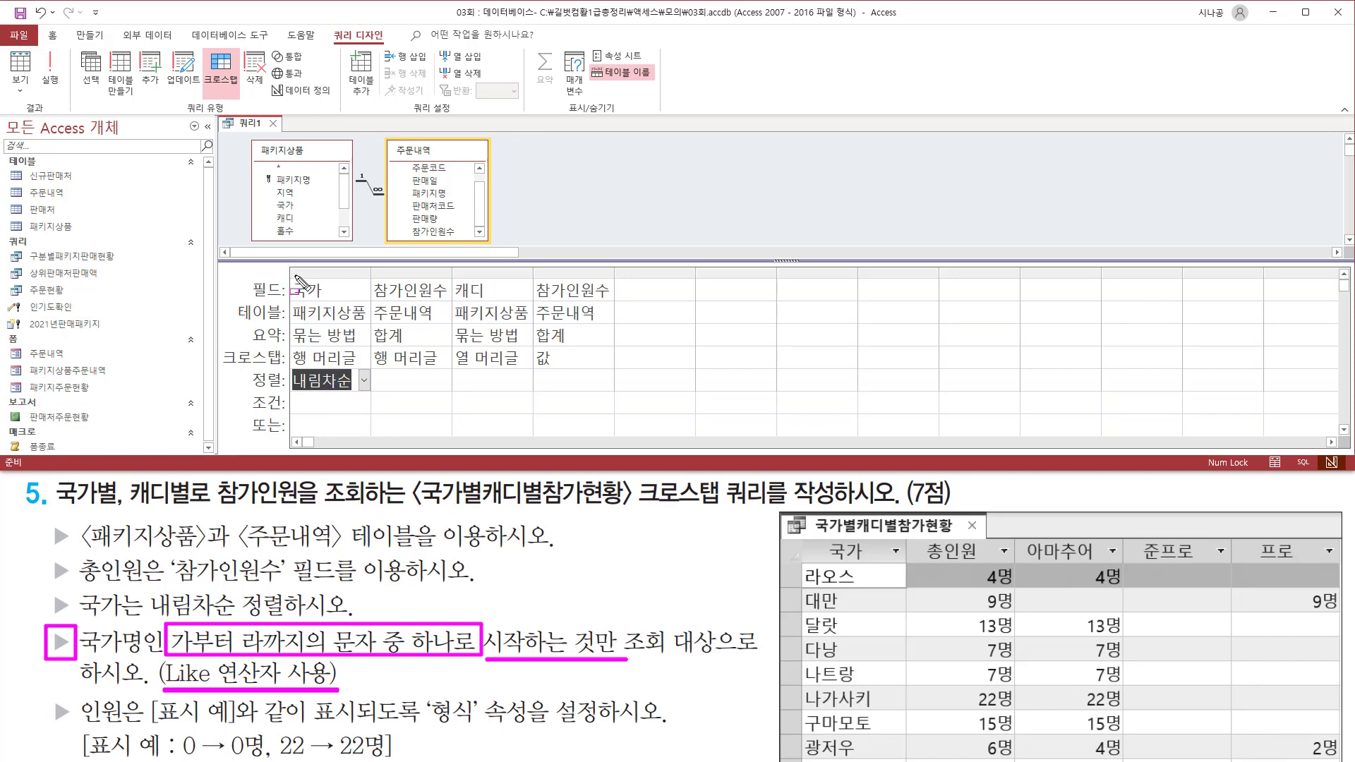
left_click_drag(294, 275, 342, 300)
key("Escape")
Enter the criterion like "[가-라]*" for the 국가 column and fit the column width to its contents.
left_click(331, 407)
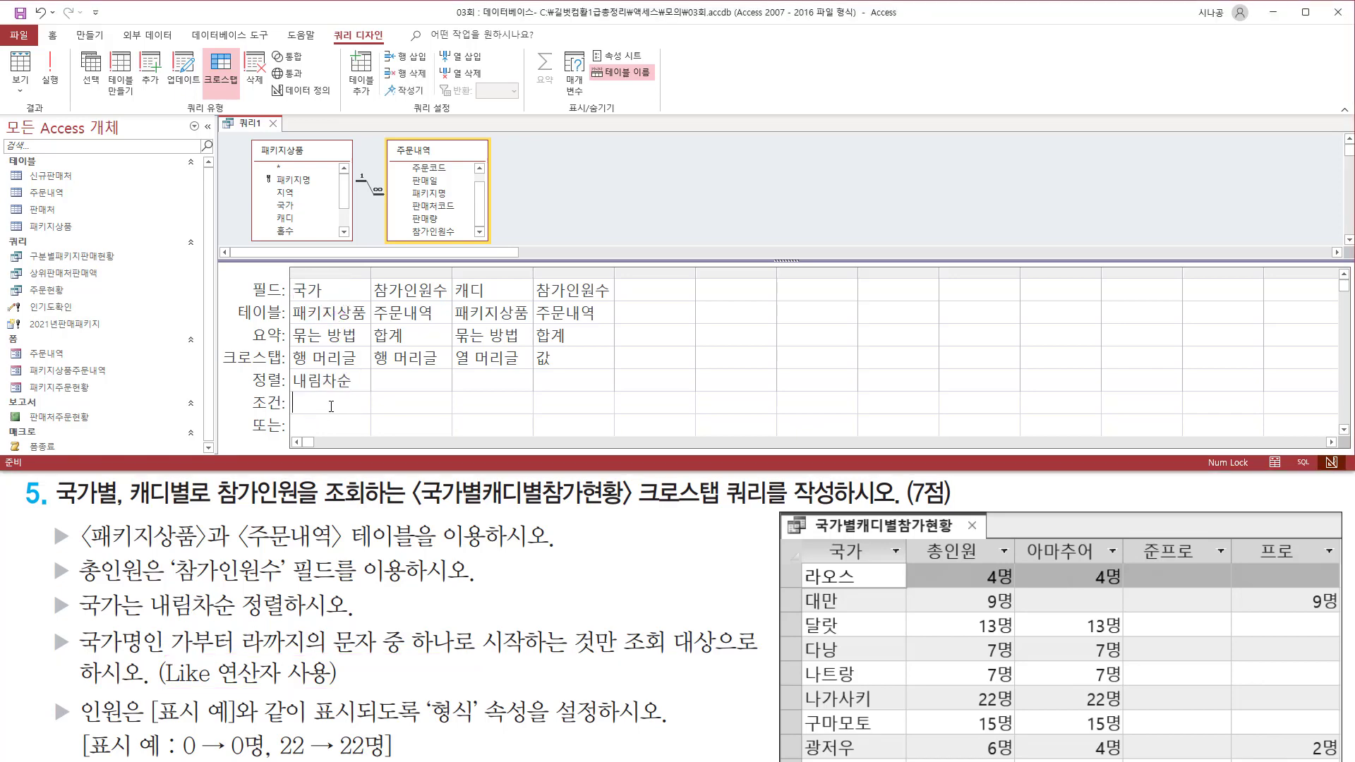
left_click_drag(370, 275, 470, 275)
type("ㅣㅑ")
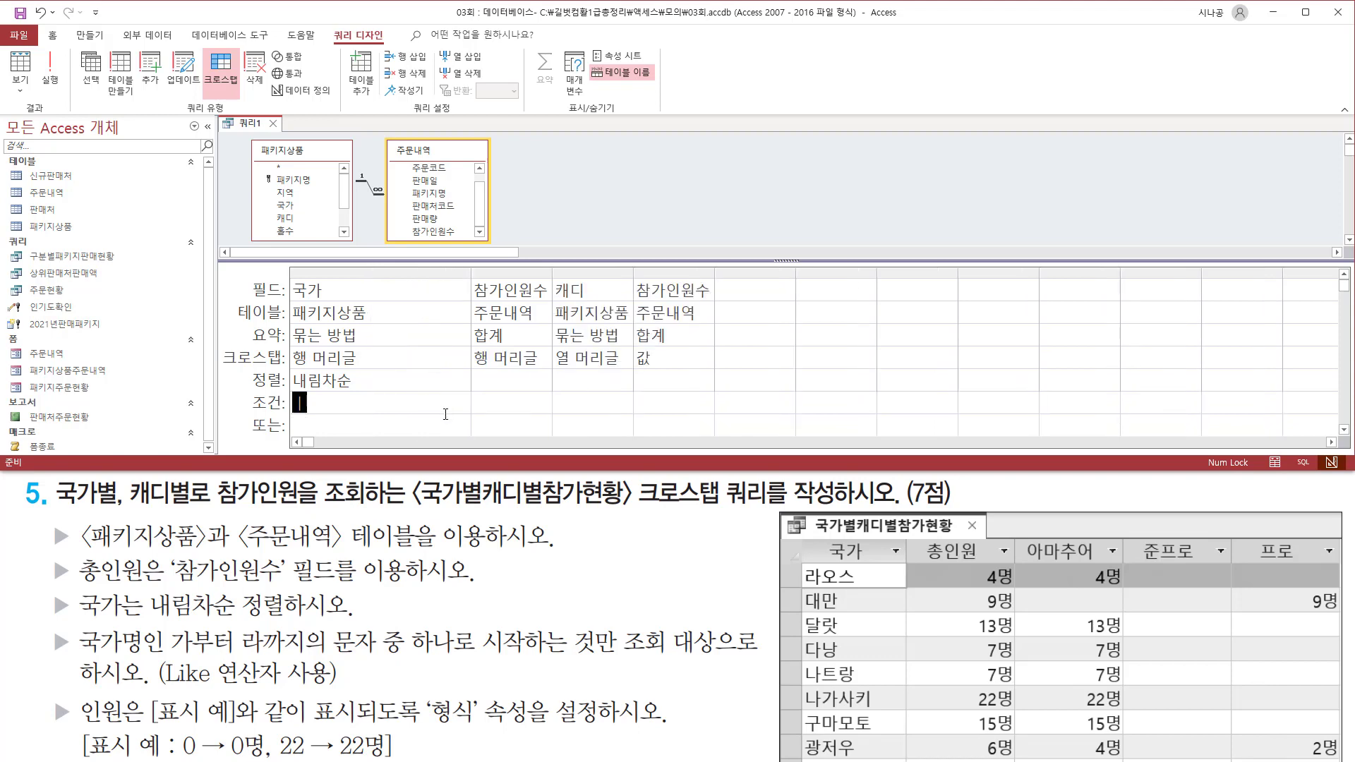
key("BackSpace")
key("BackSpace")
type("like")
type(" [")
type("ㄹ")
type("-")
type("라")
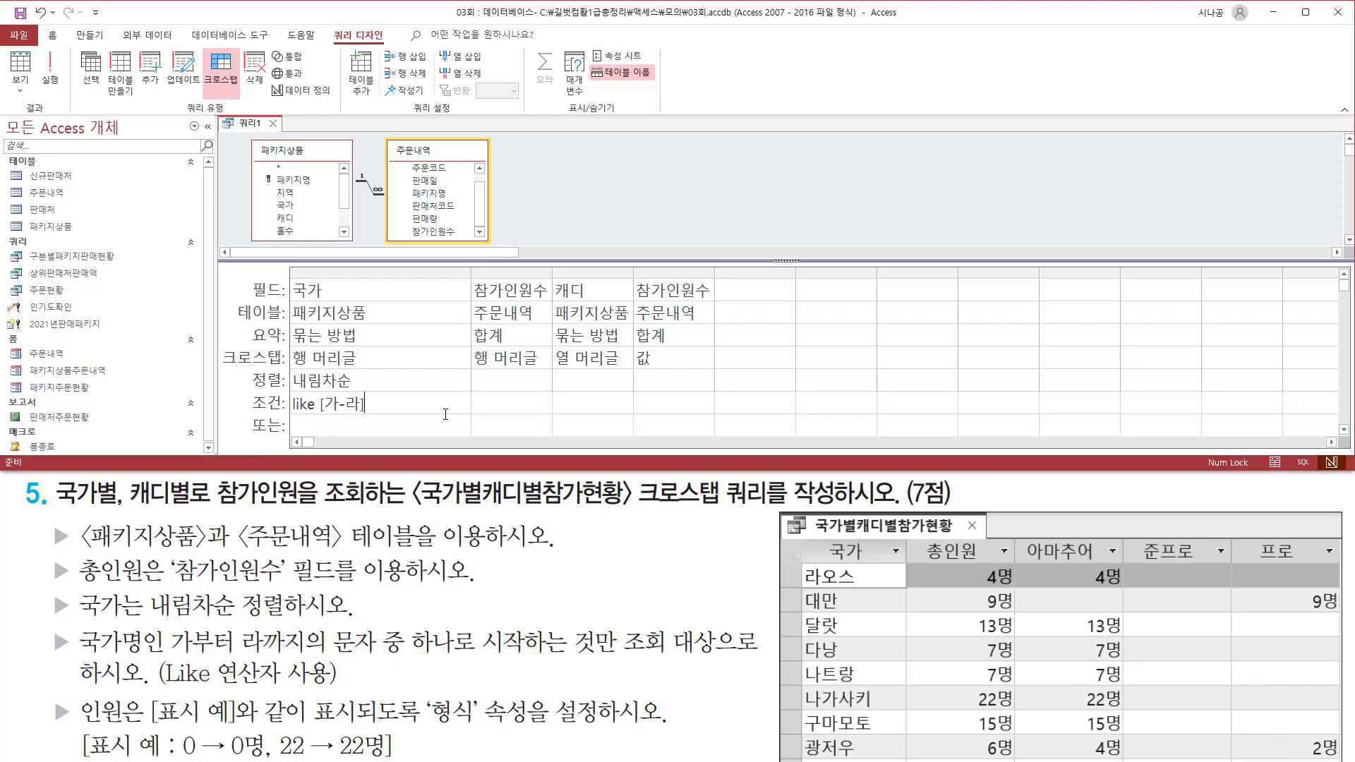
type("*\"")
left_click_drag(289, 411, 385, 411)
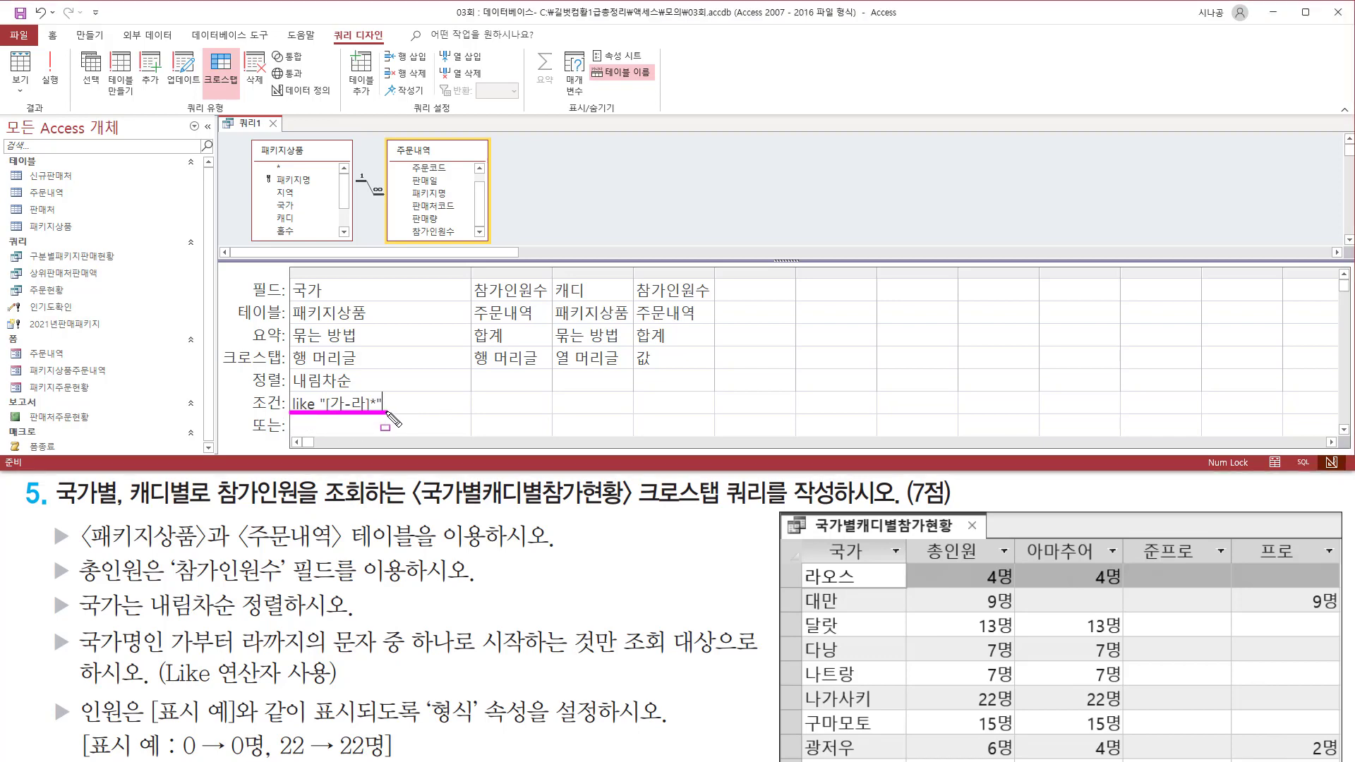
key("Escape")
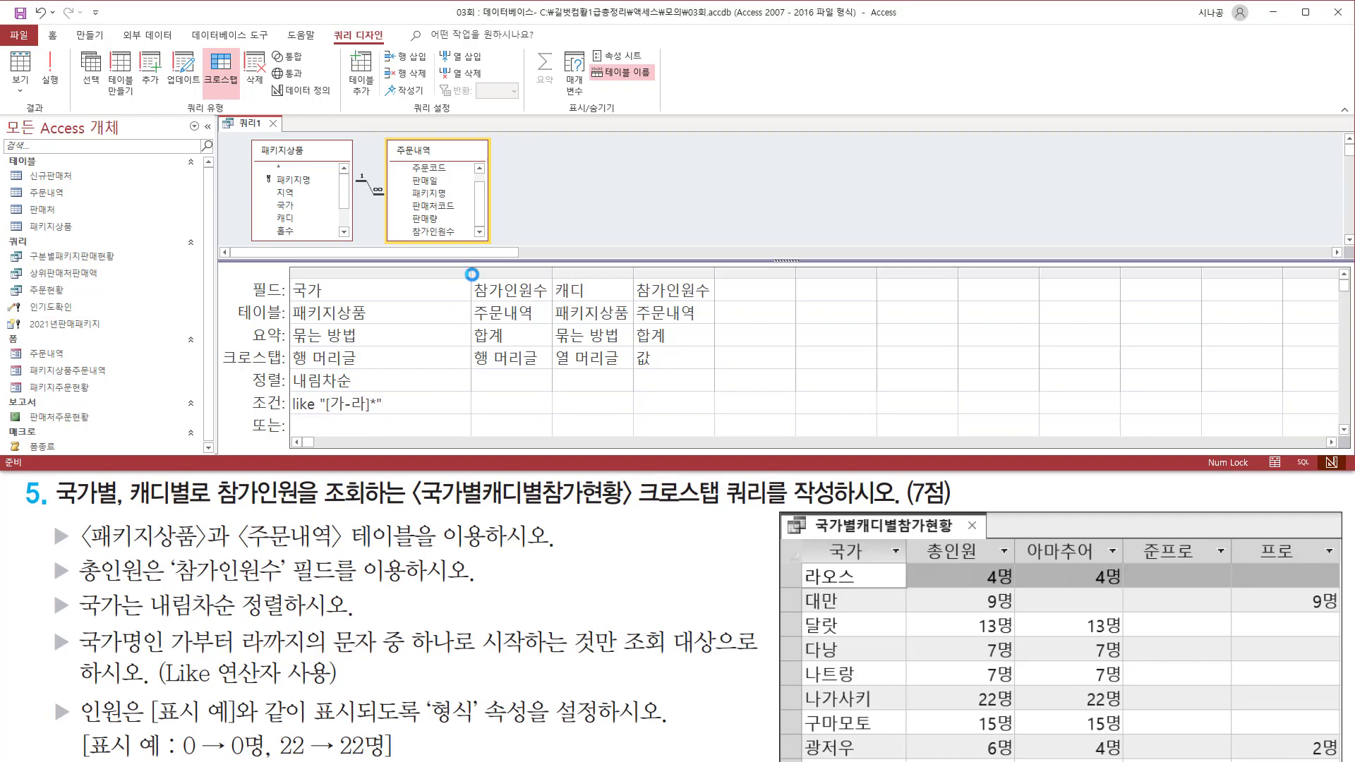
double_click(471, 273)
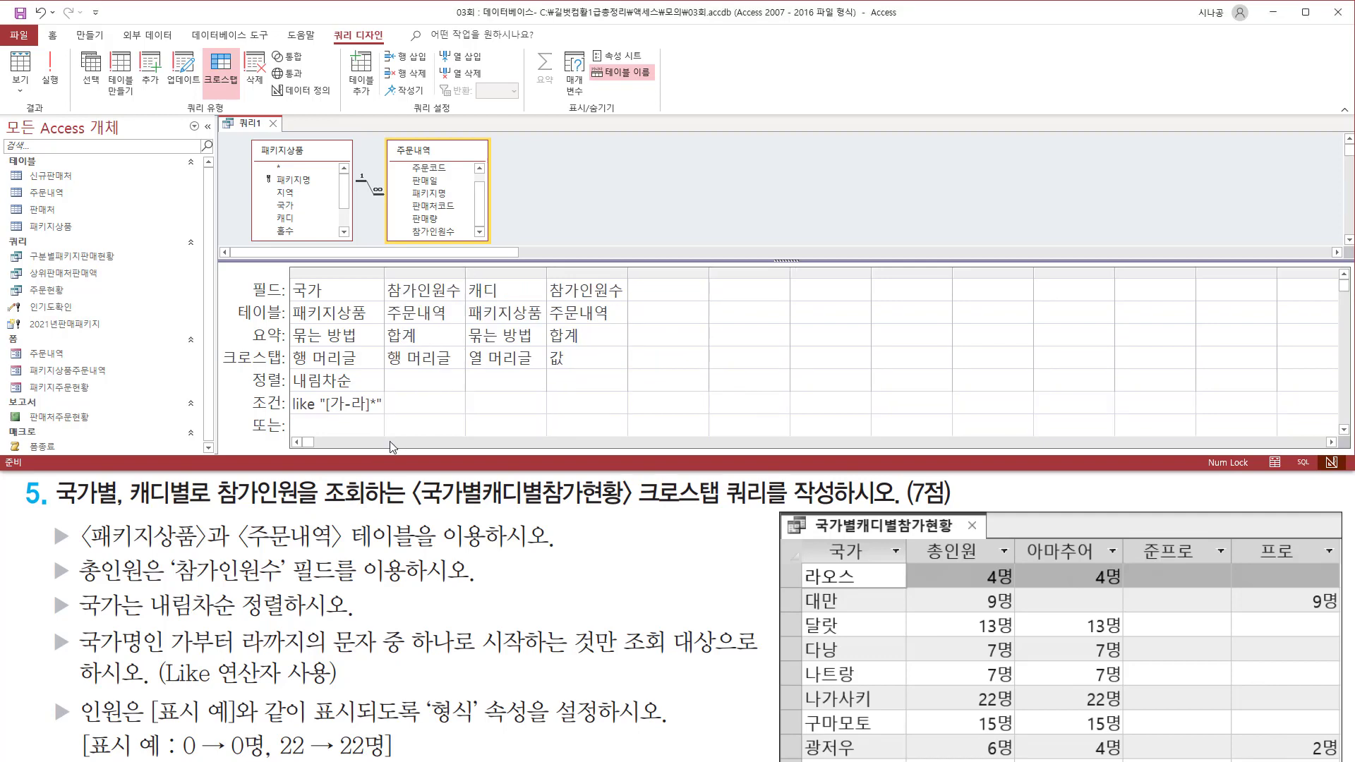
mouse_move(75, 699)
left_mouse_down()
mouse_move(132, 726)
mouse_move(608, 732)
left_mouse_up()
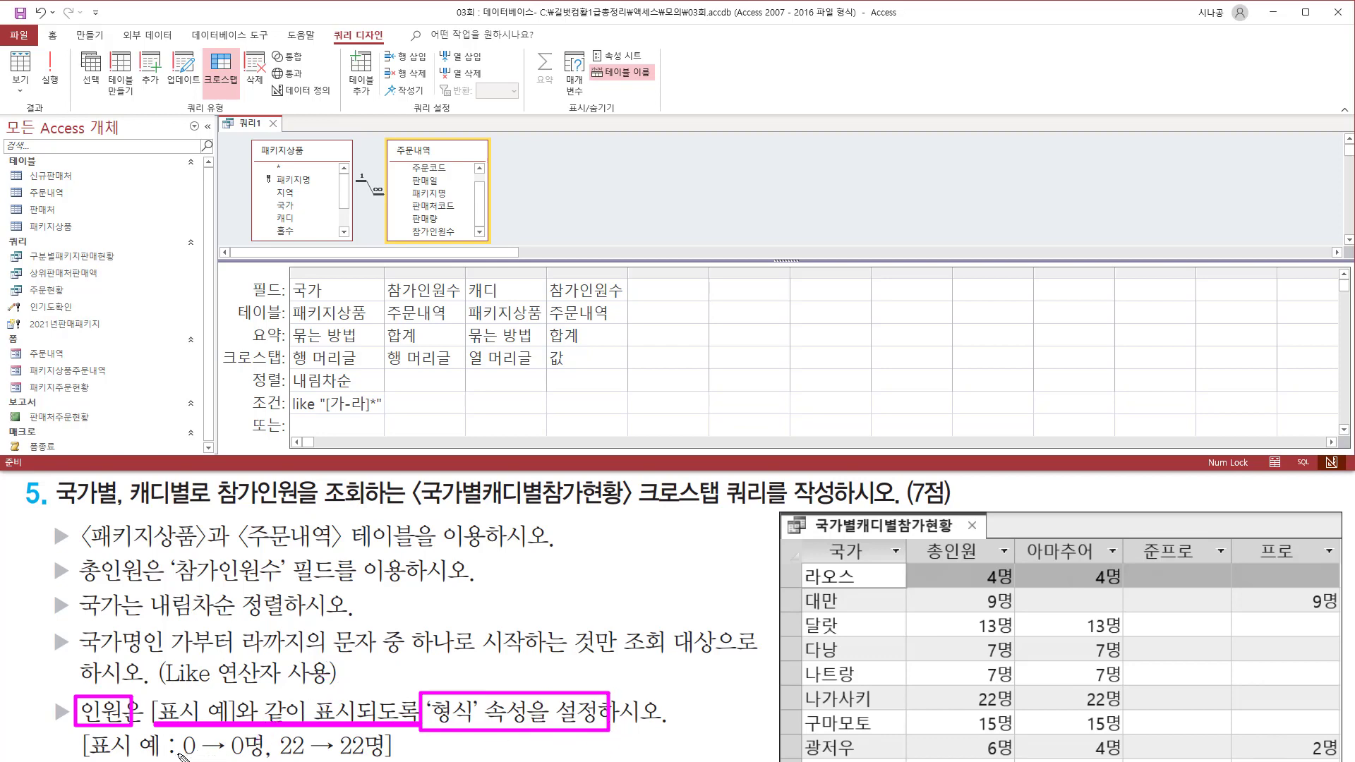
left_click_drag(178, 753, 386, 757)
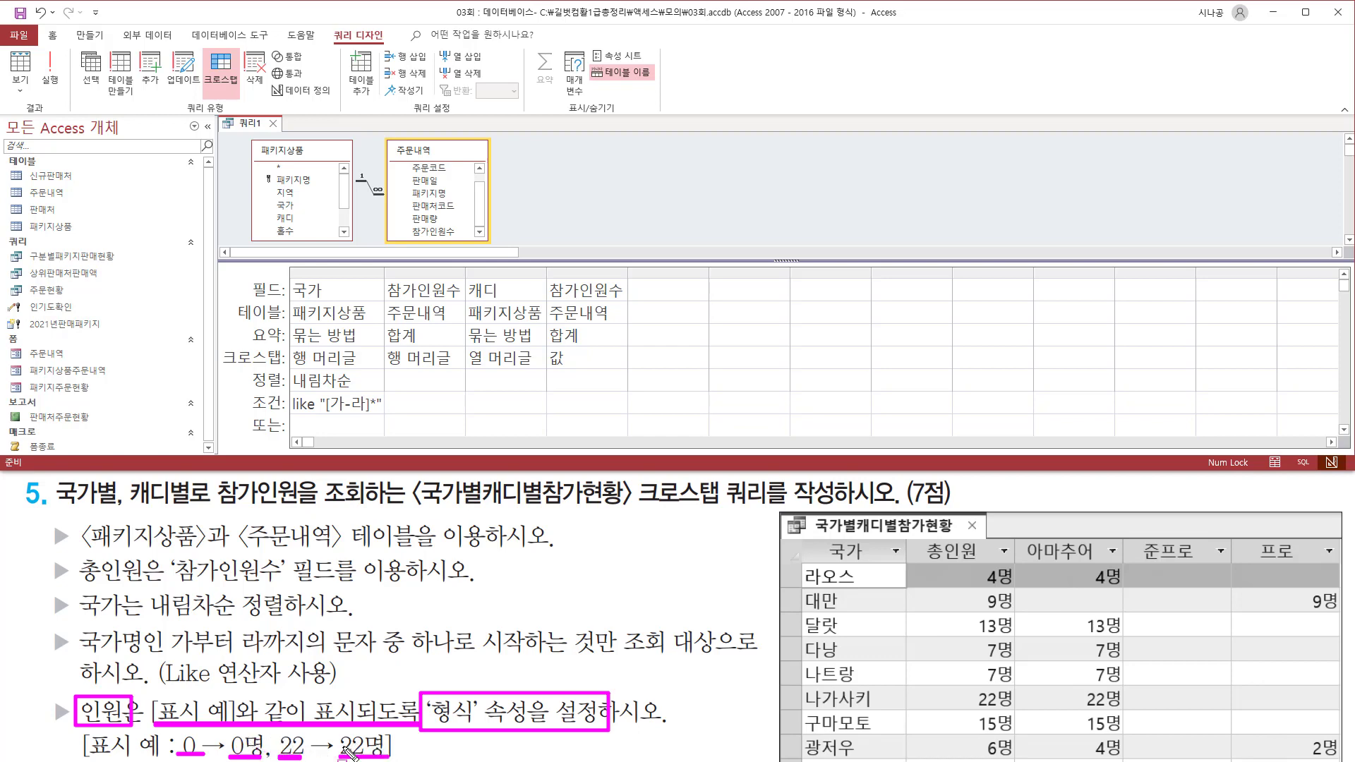
key("e")
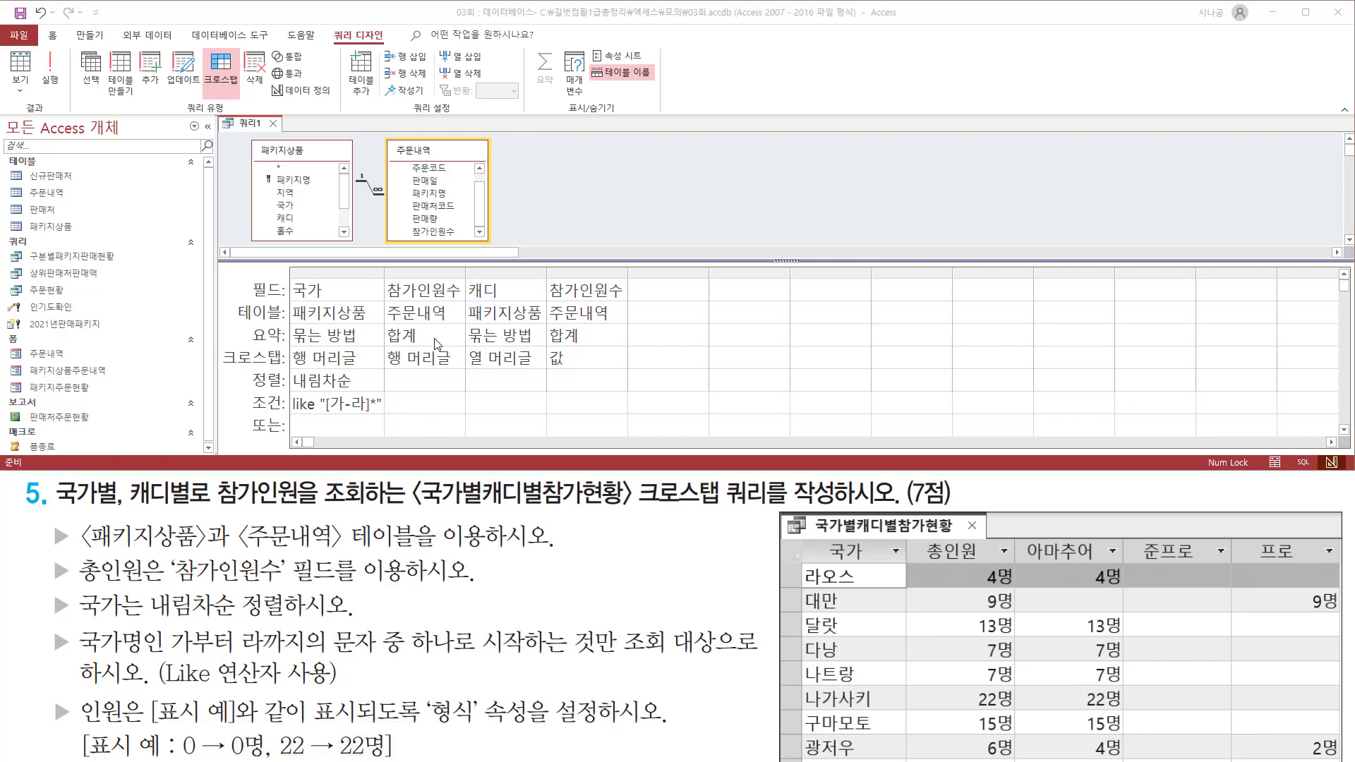
left_click_drag(387, 270, 465, 376)
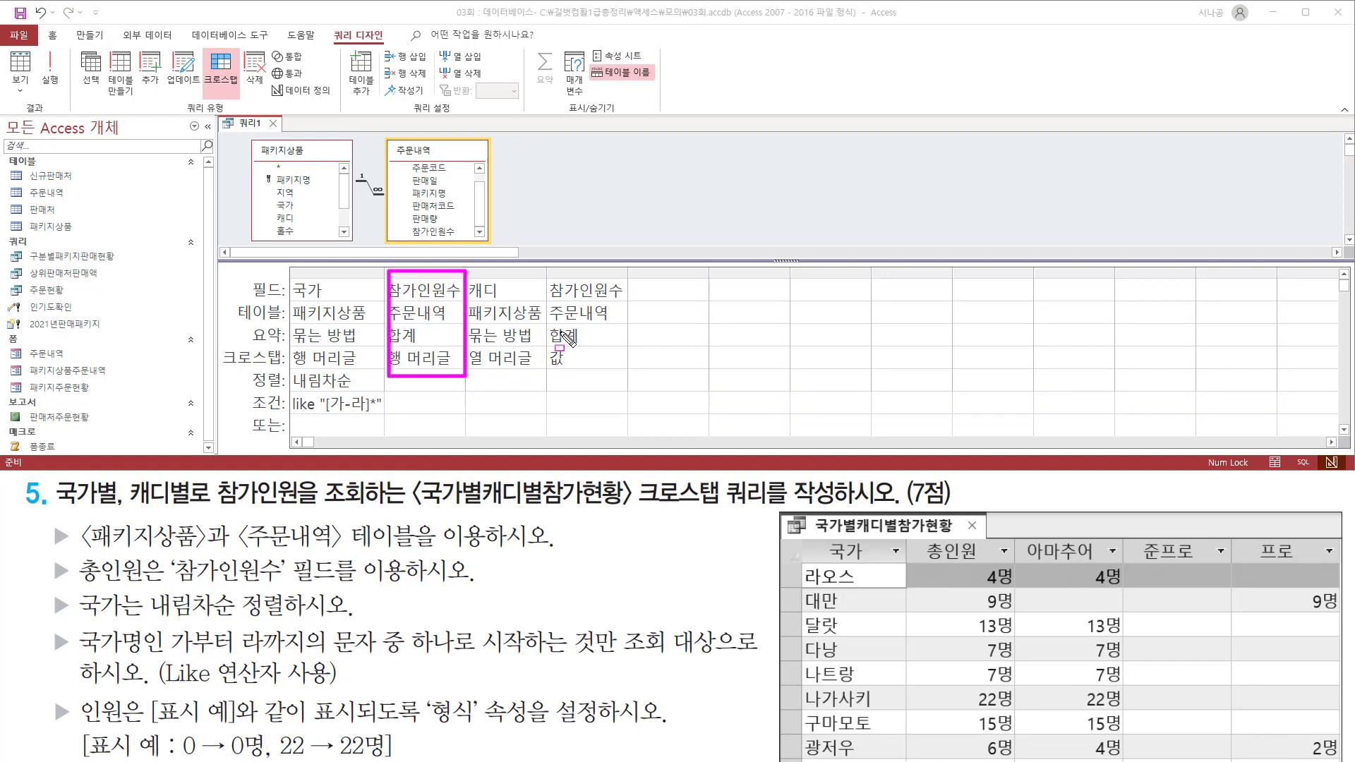
left_click_drag(551, 271, 603, 376)
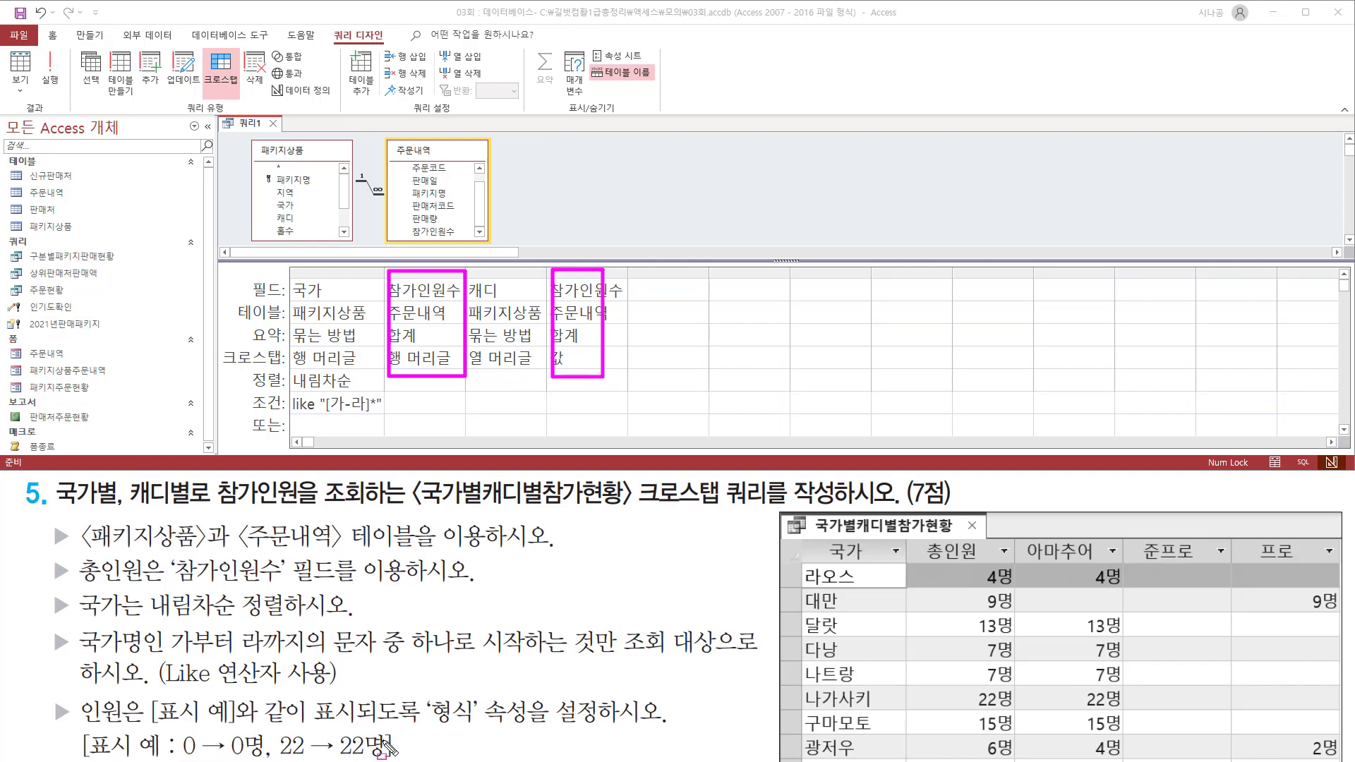
key("Escape")
Open the property sheet of the first 참가인원수 field, the one used as a row heading.
left_click(432, 289)
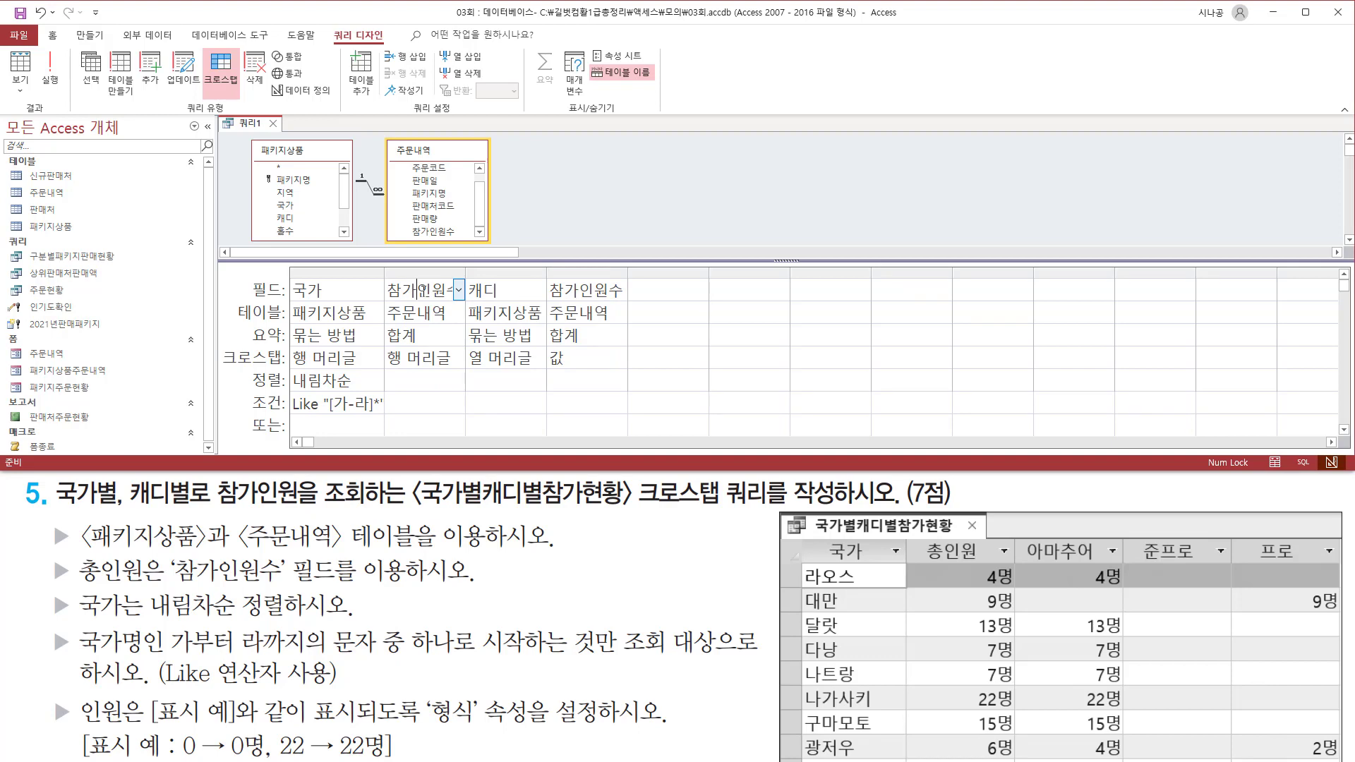
right_click(423, 292)
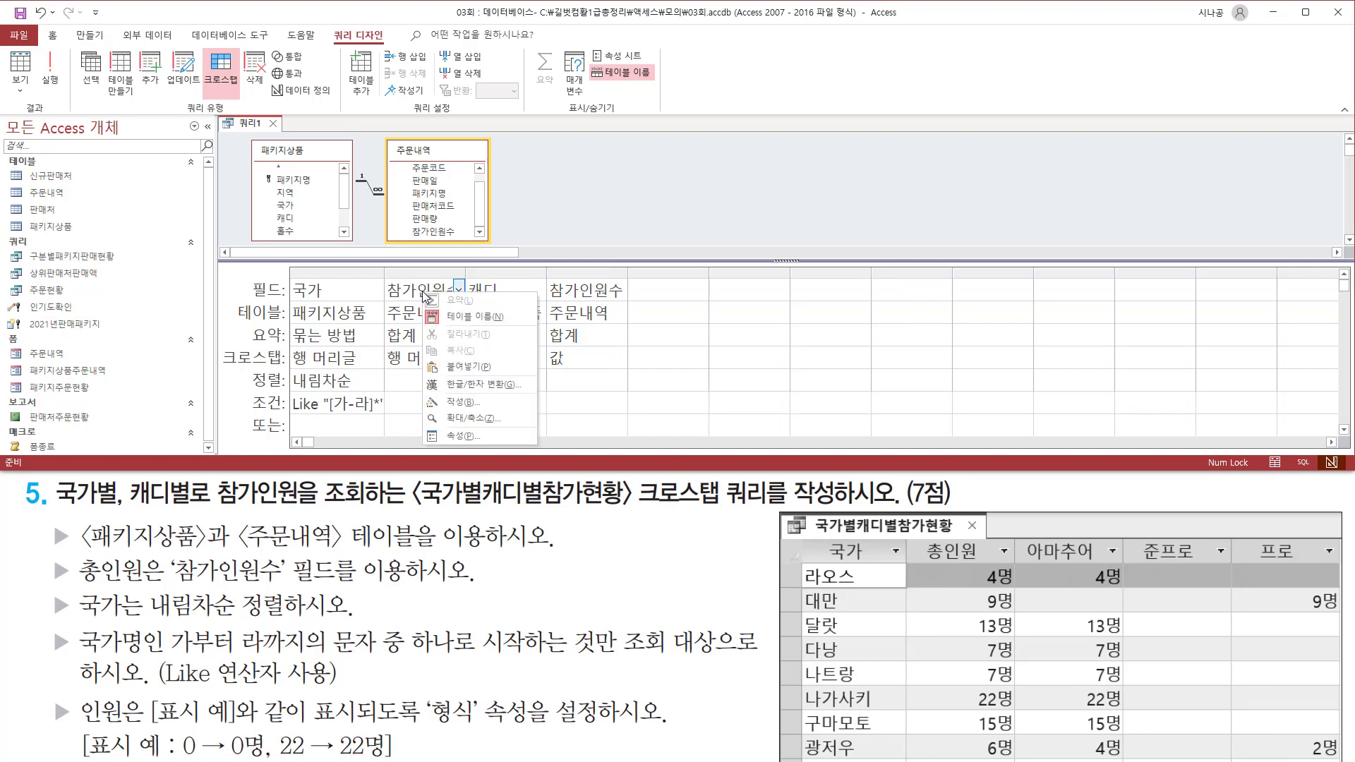
left_click(478, 437)
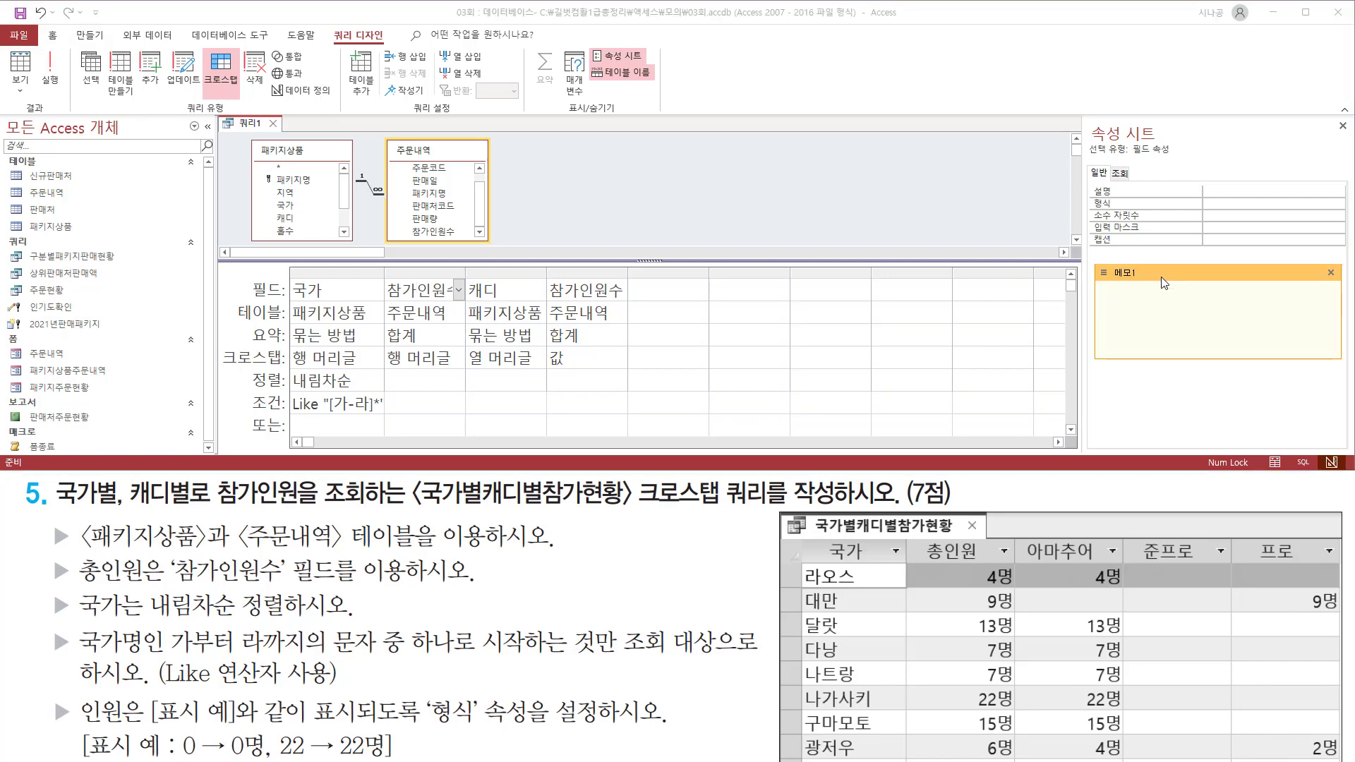
Write the two candidate formats #명 and 0명 on separate lines of the memo note.
type("#au")
key("BackSpace")
key("BackSpace")
type("명")
key("Return")
type("0명")
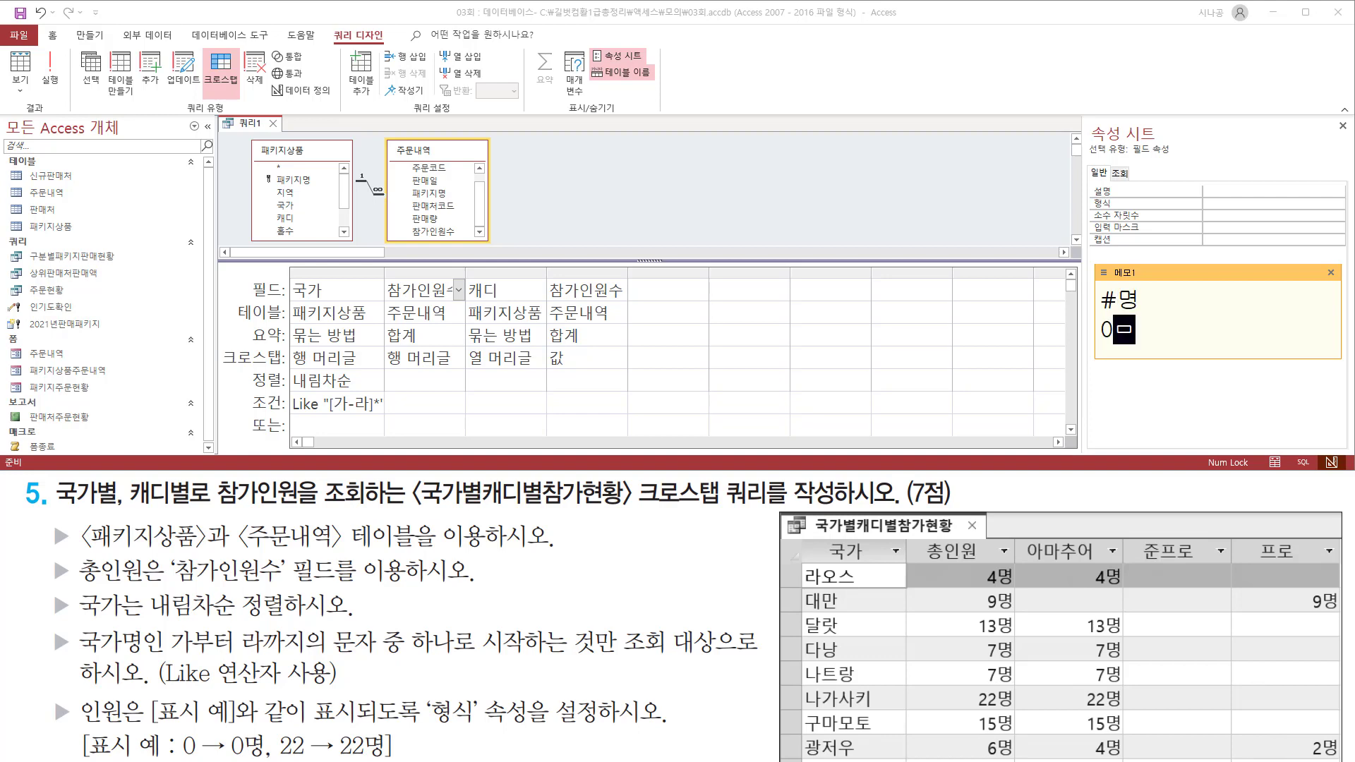
Copy 0명 from the memo note into the 형식 property of the first 참가인원수 field.
key("ctrl+2")
mouse_move(176, 728)
left_mouse_down()
mouse_move(235, 761)
mouse_move(269, 760)
left_mouse_up()
left_click_drag(1092, 312, 1144, 345)
key("Escape")
key("shift+Home")
key("ctrl+c")
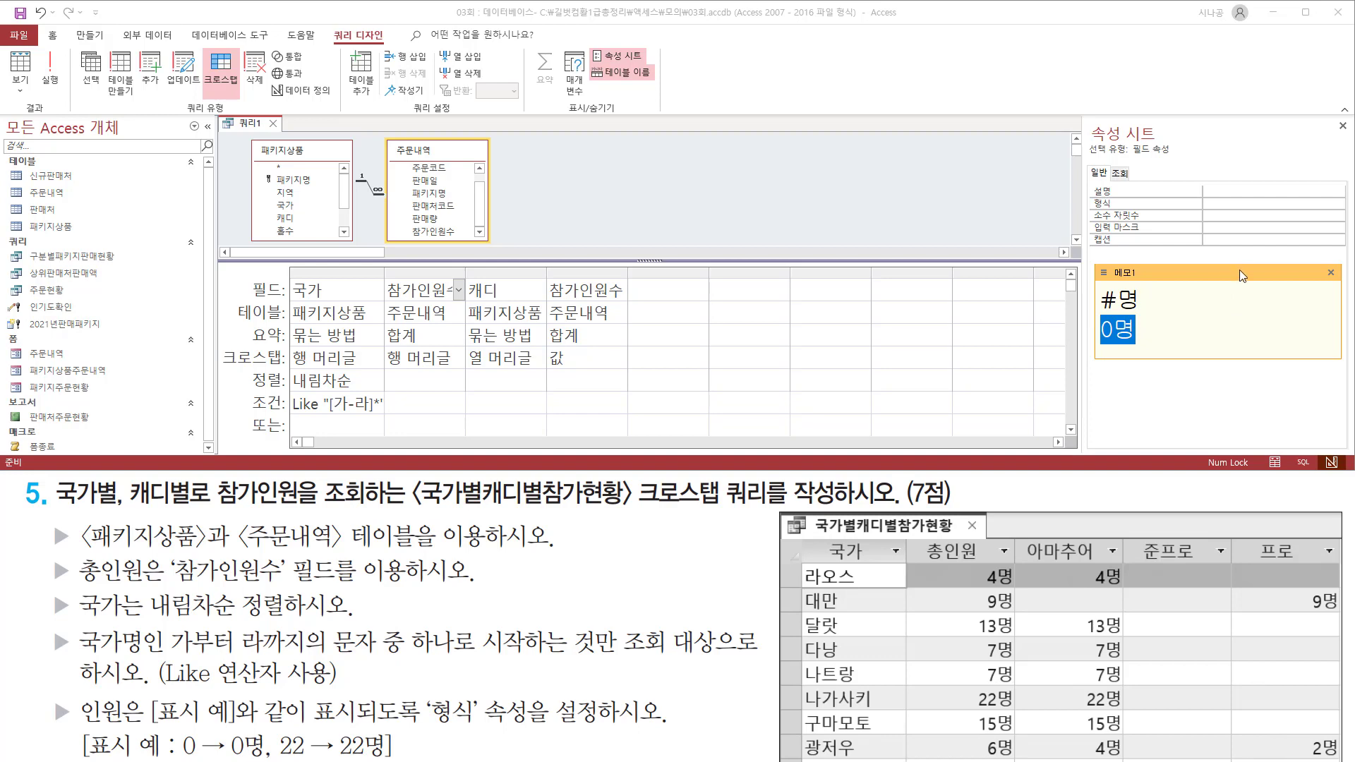
left_click(1221, 206)
key("ctrl+v")
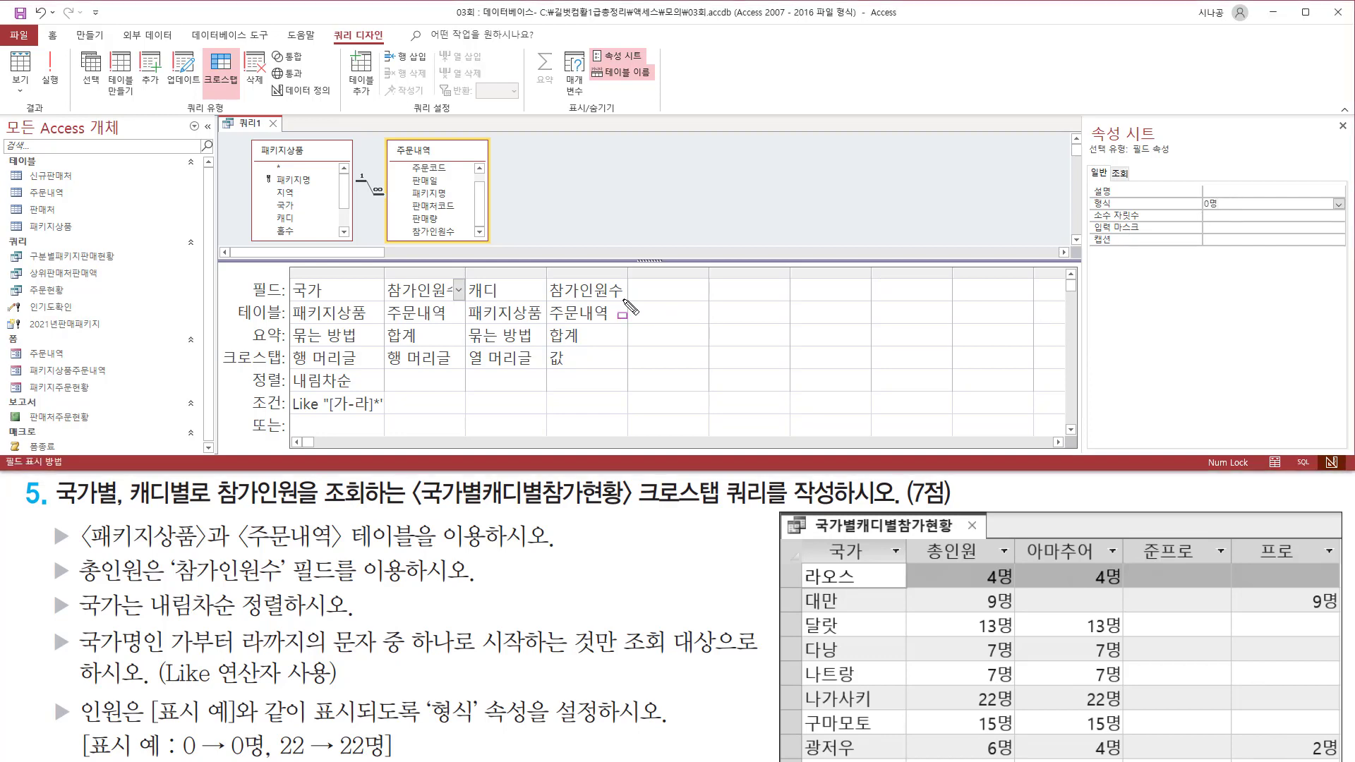
Set the 형식 property of the value 참가인원수 field to 0명 and close the property sheet.
mouse_move(547, 272)
left_mouse_down()
mouse_move(575, 385)
mouse_move(619, 383)
left_mouse_up()
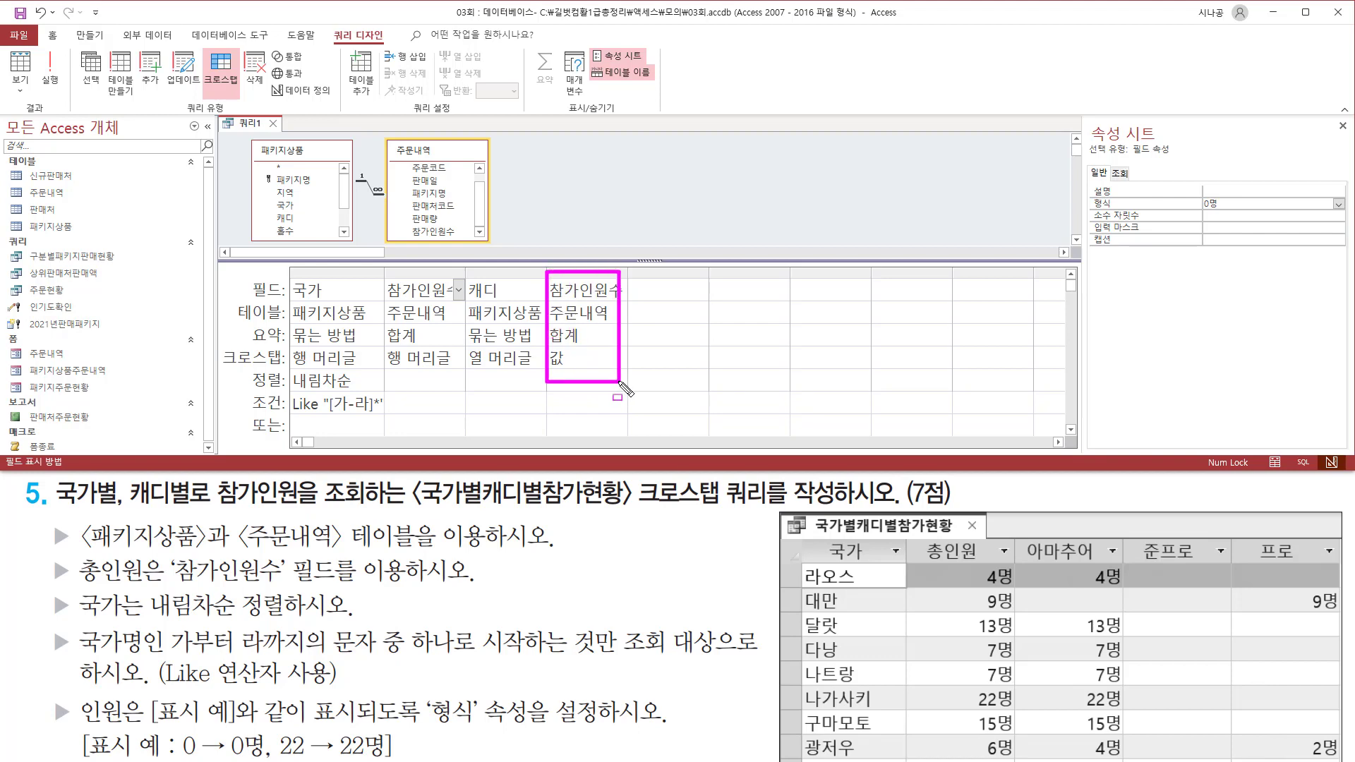
key("Escape")
left_click(585, 292)
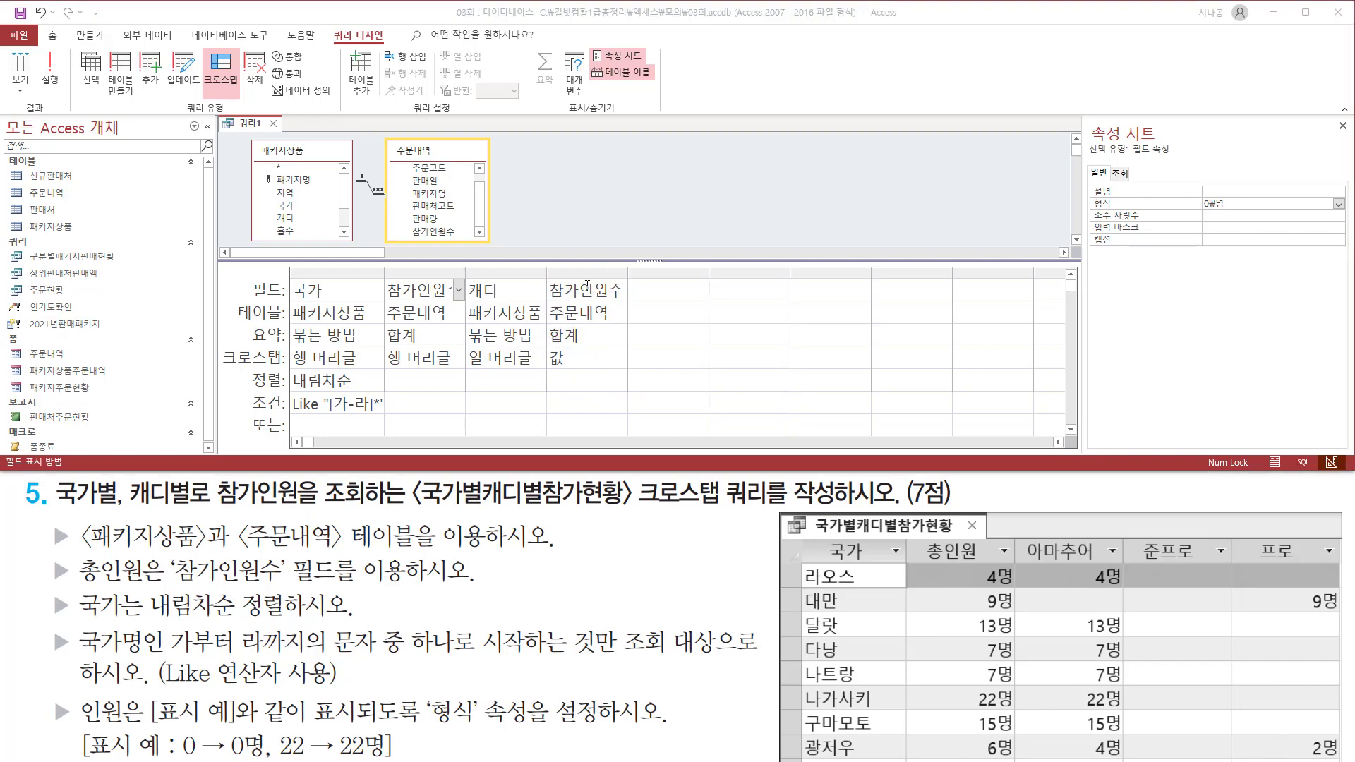
left_click(1233, 201)
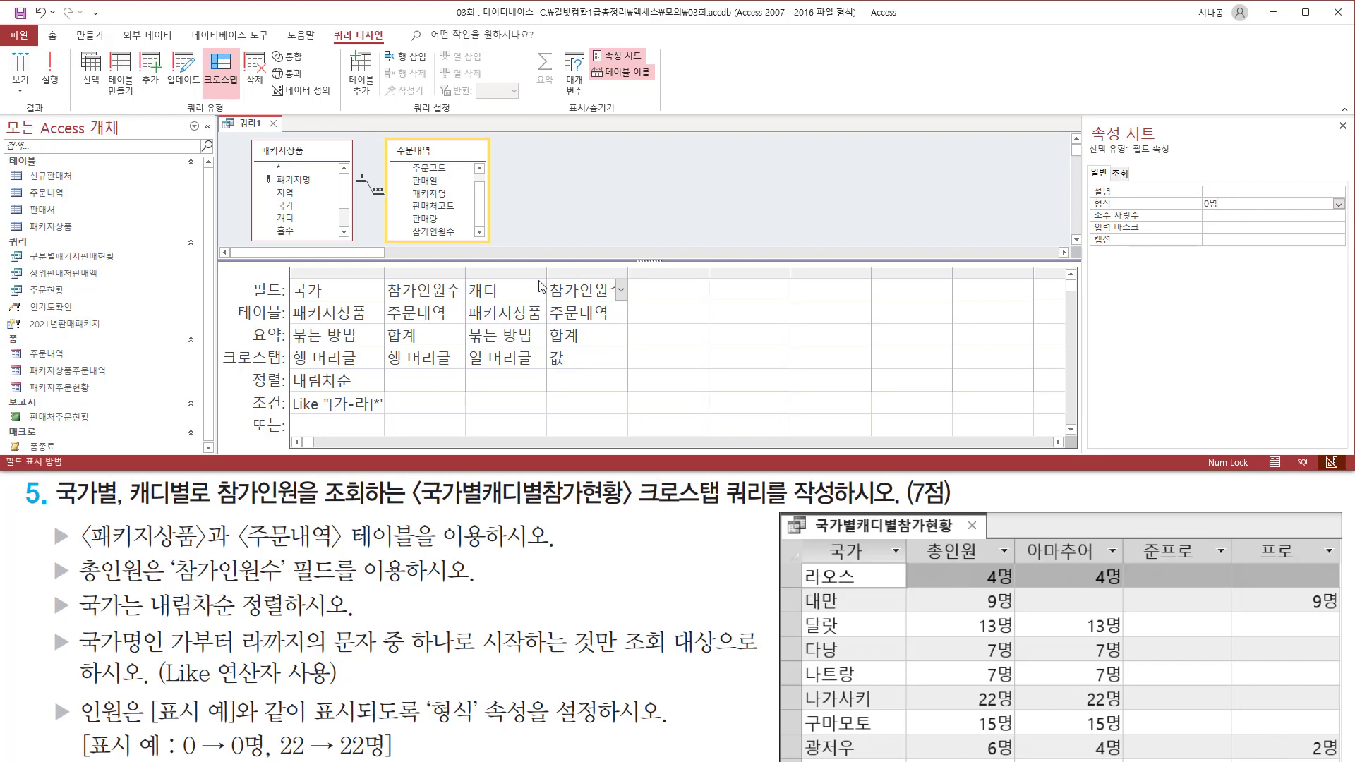
left_click_drag(552, 274, 605, 387)
left_click_drag(385, 277, 439, 387)
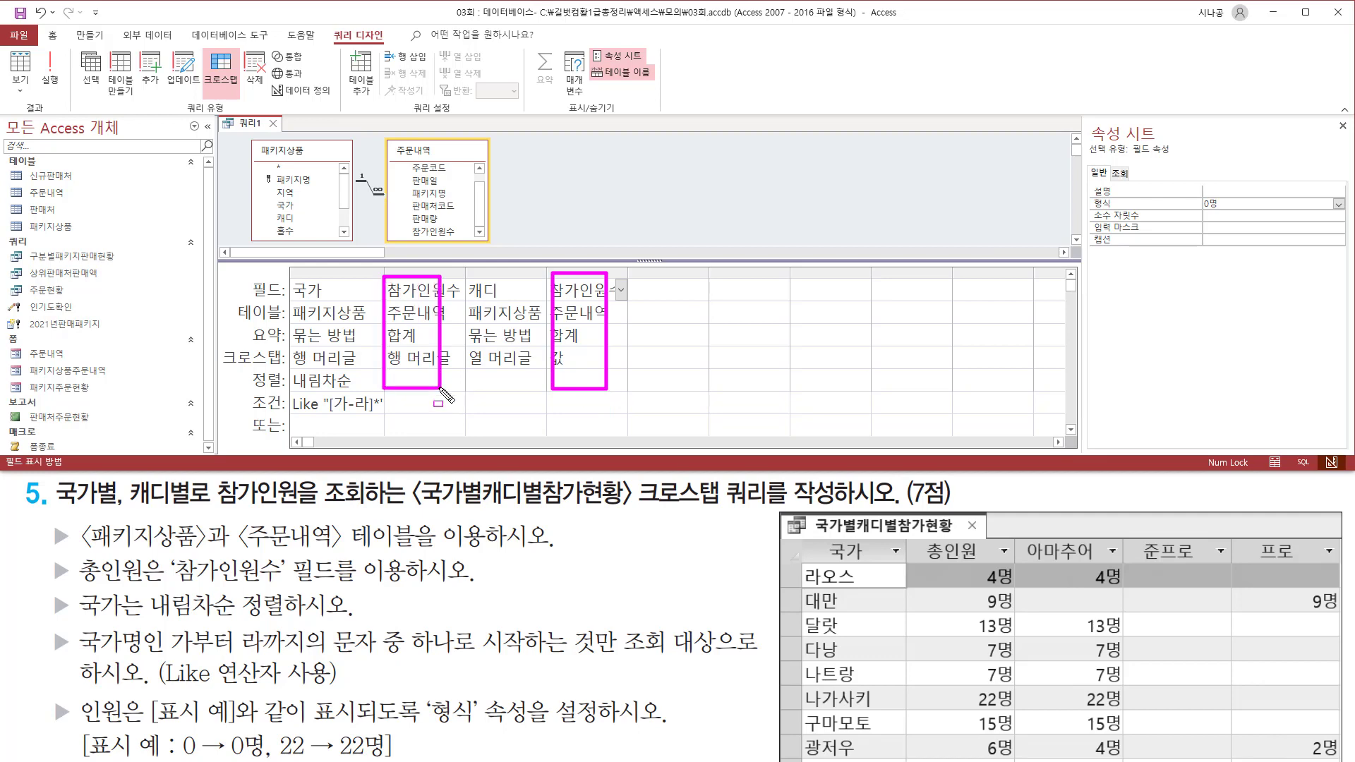
mouse_move(1087, 213)
left_mouse_down()
mouse_move(1258, 214)
mouse_move(1254, 194)
left_mouse_up()
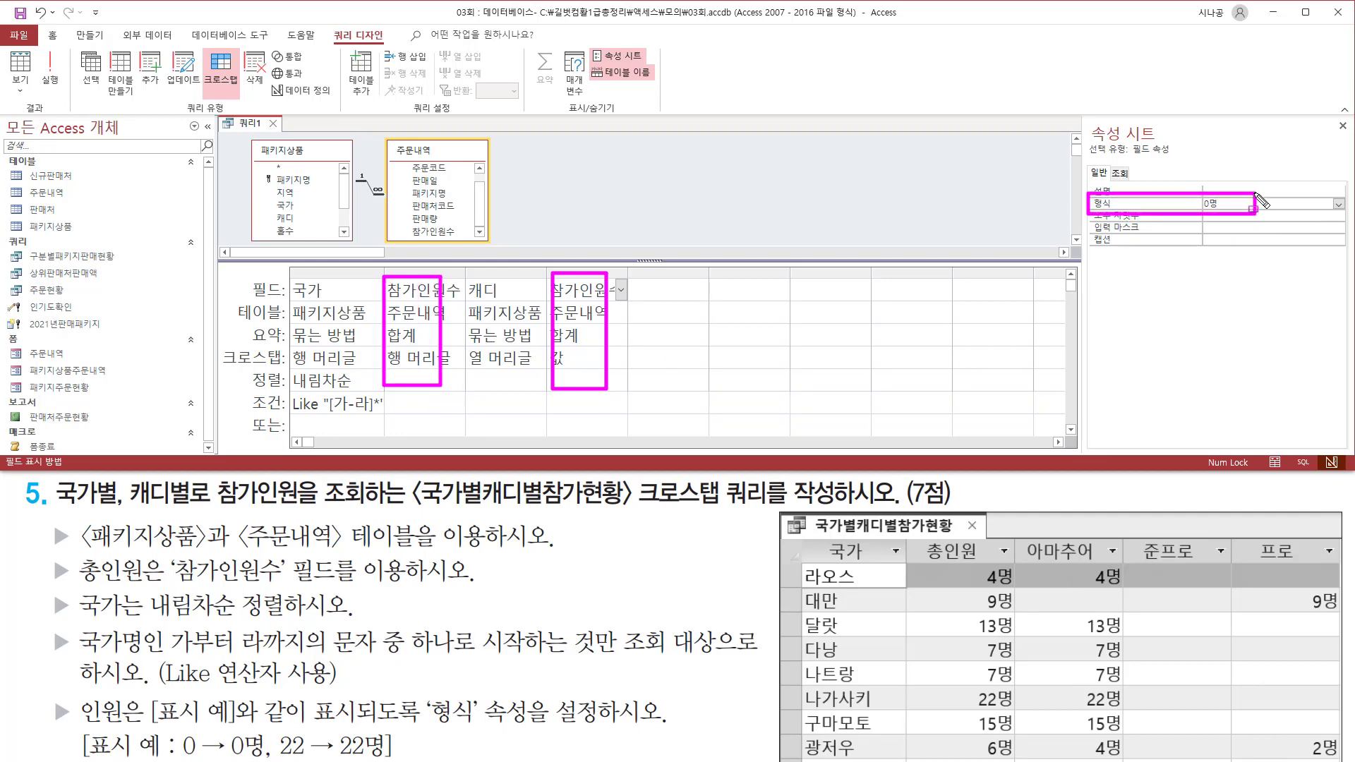
mouse_move(1329, 141)
left_mouse_down()
mouse_move(1352, 130)
mouse_move(1334, 113)
mouse_move(1329, 142)
left_mouse_up()
key("Escape")
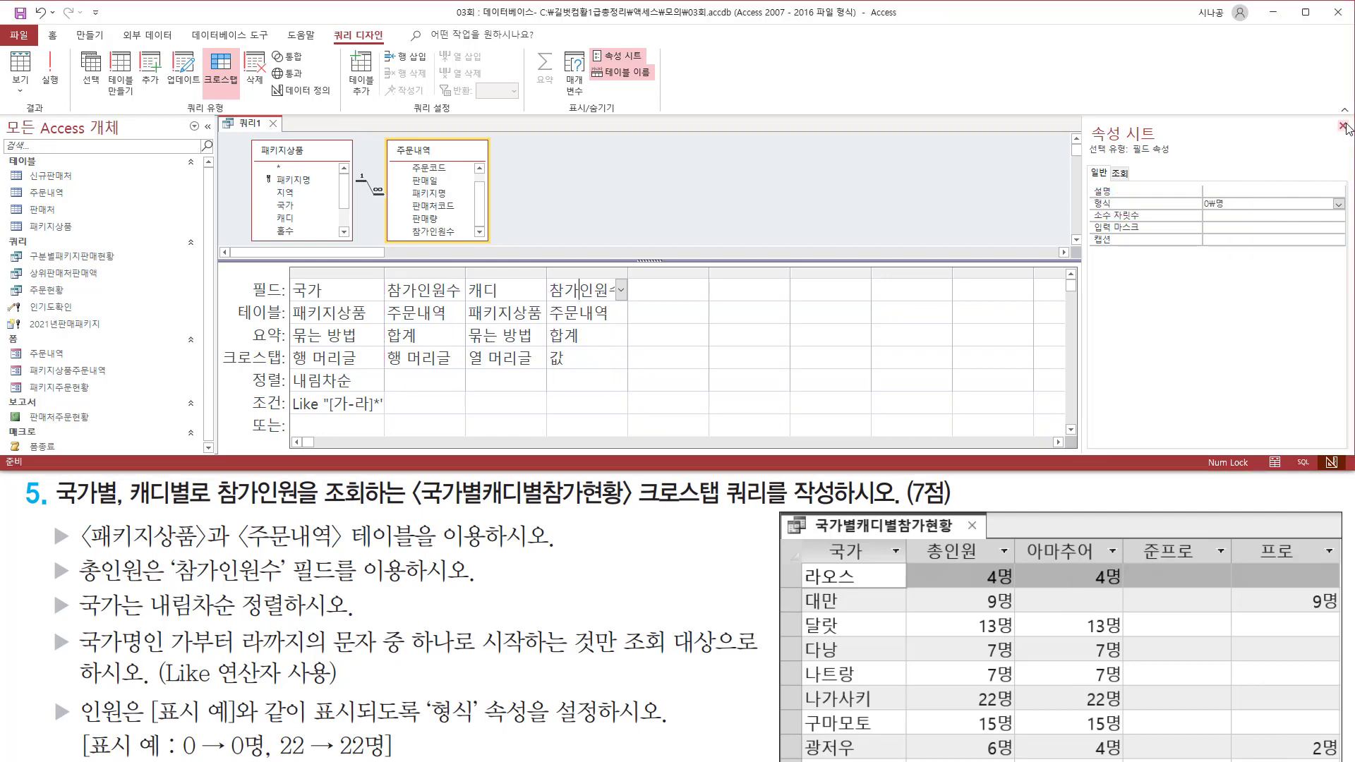
left_click(1342, 126)
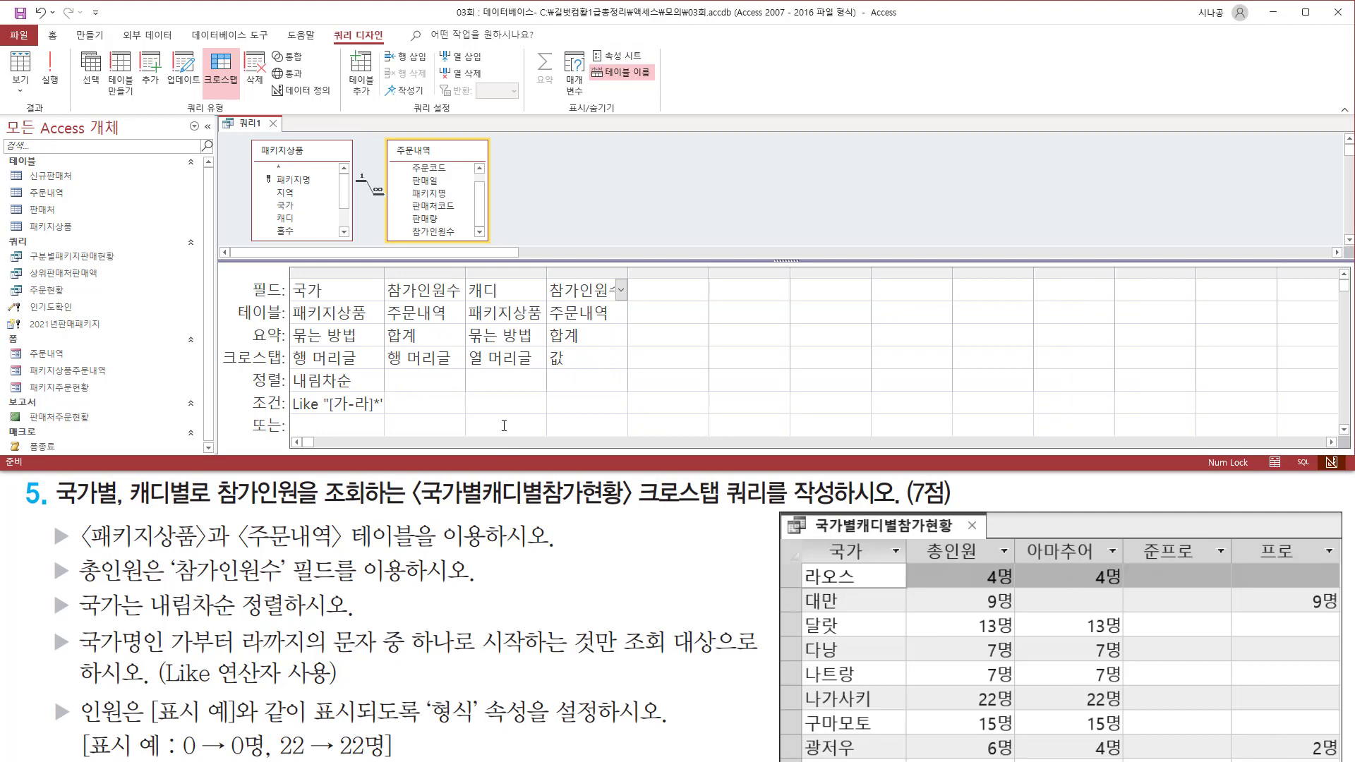
Give the row-heading 참가인원수 field the alias 총인원 and fit its column width to the contents.
left_click_drag(384, 277, 459, 301)
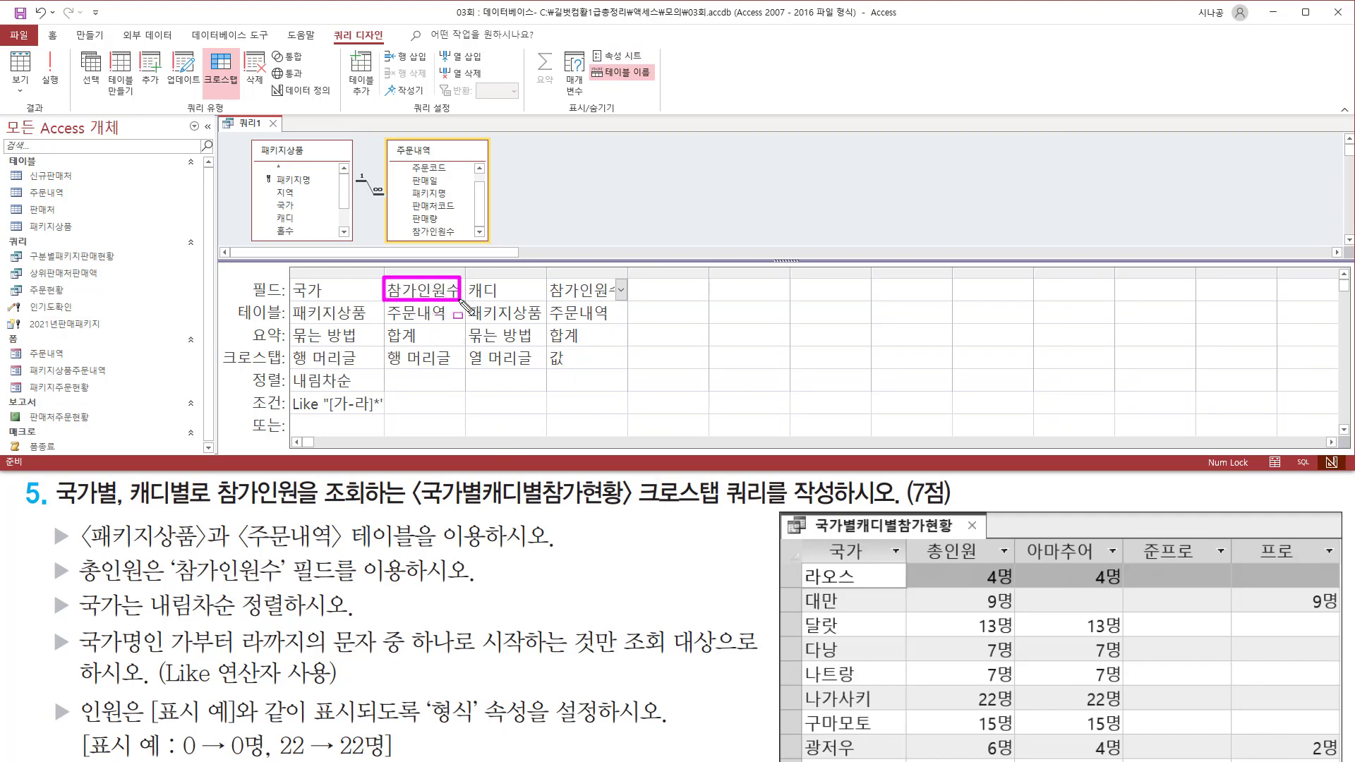
left_click_drag(385, 367, 453, 367)
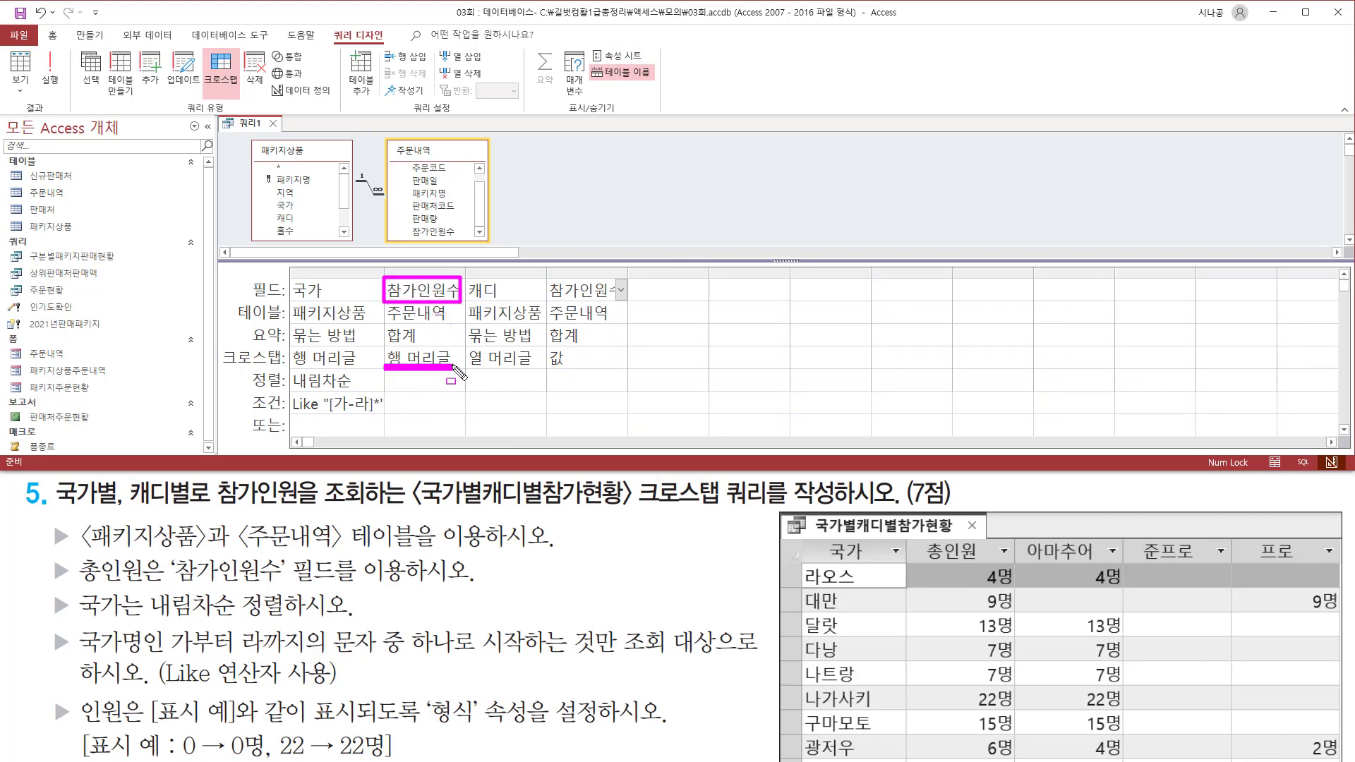
mouse_move(921, 538)
left_mouse_down()
mouse_move(930, 566)
mouse_move(985, 569)
left_mouse_up()
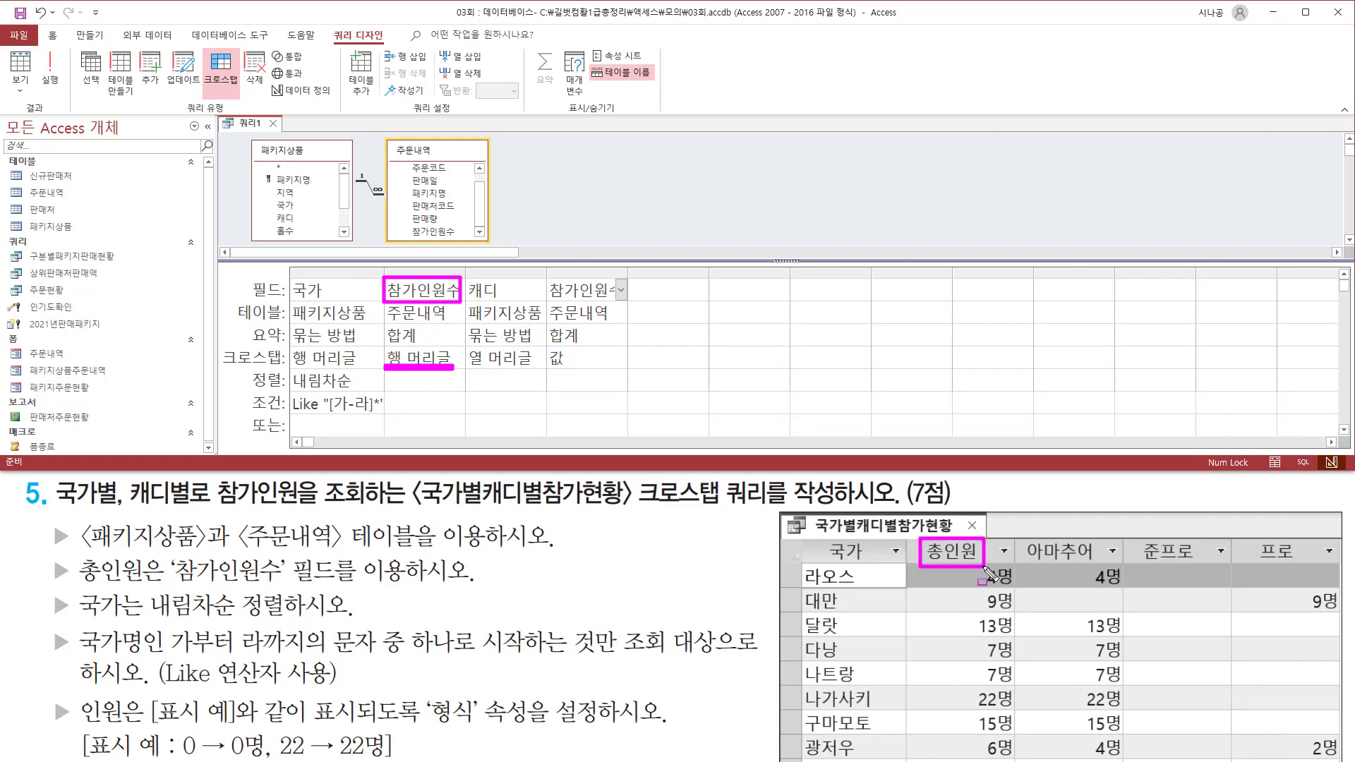
key("Escape")
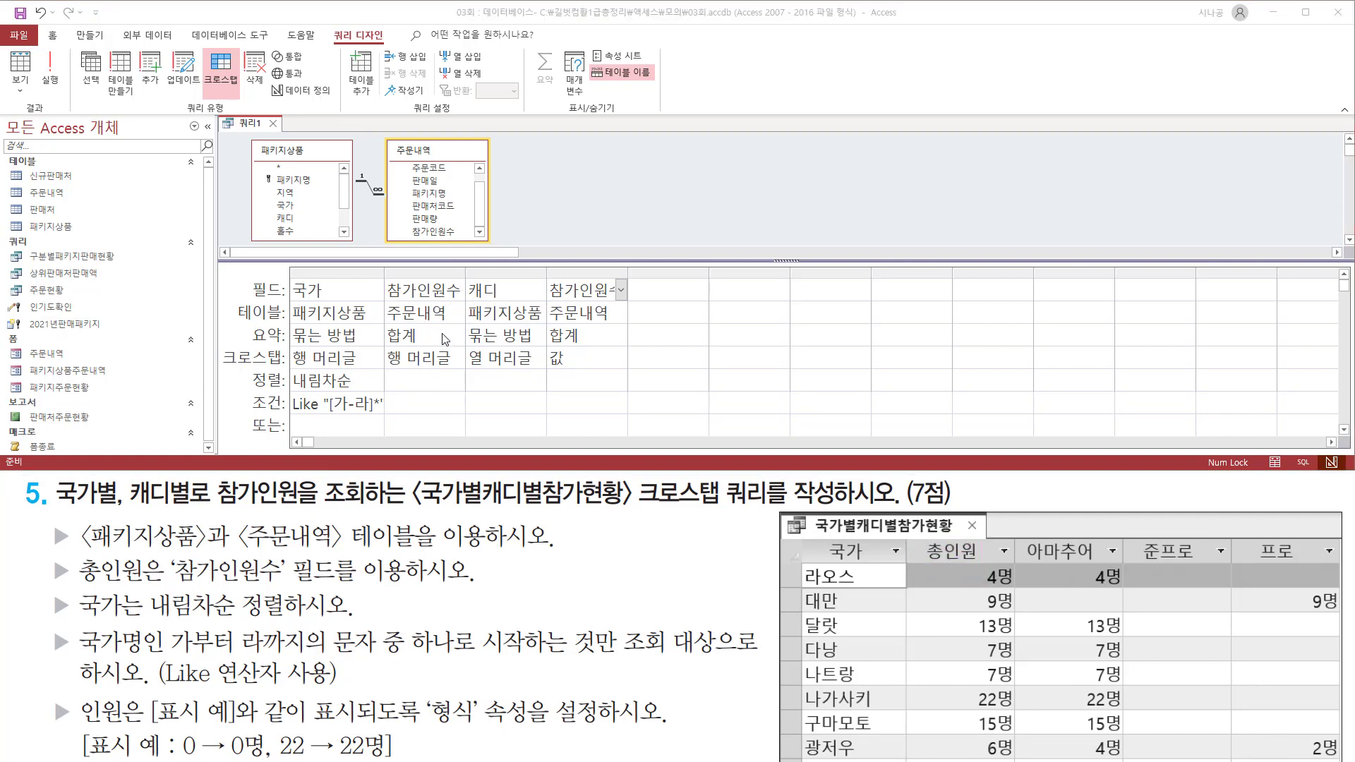
left_click(400, 288)
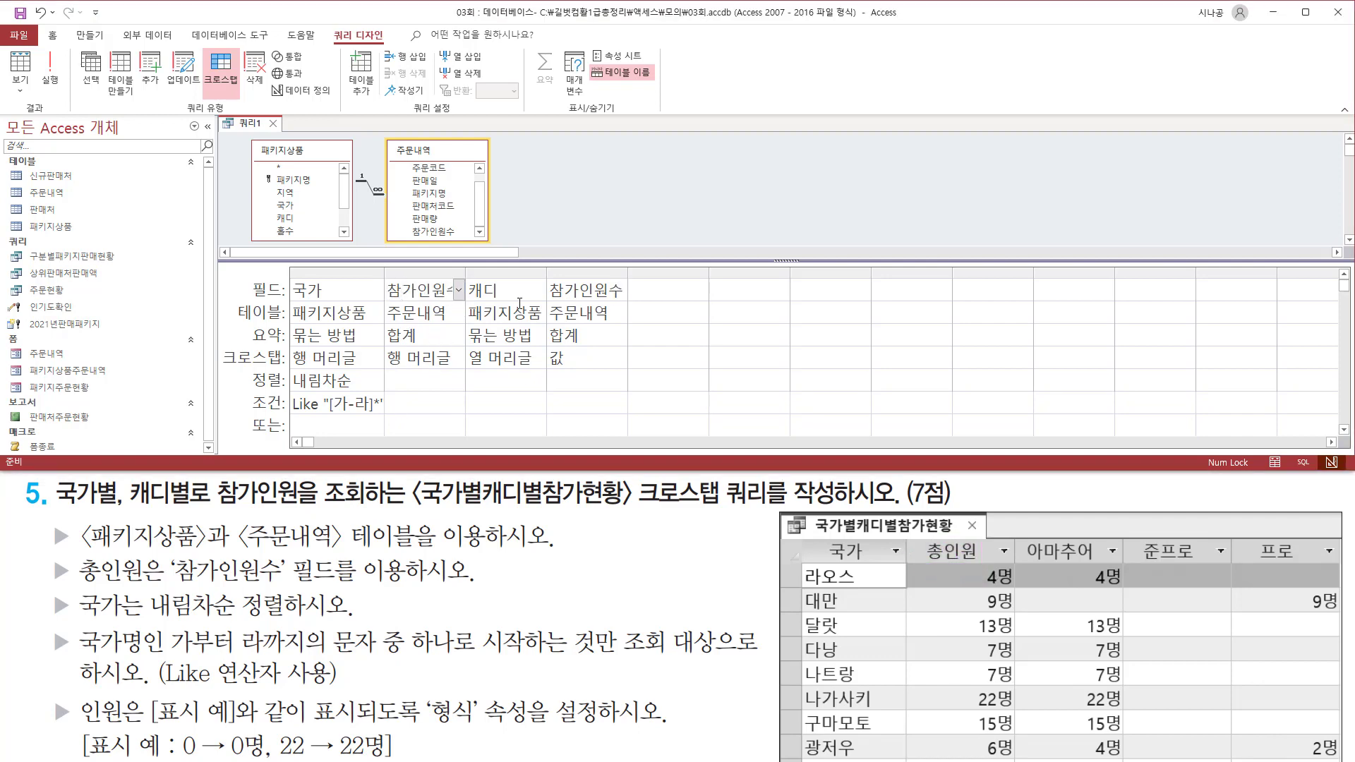
type("초")
type("인ㅇ")
type(":참")
left_click(456, 317)
double_click(467, 276)
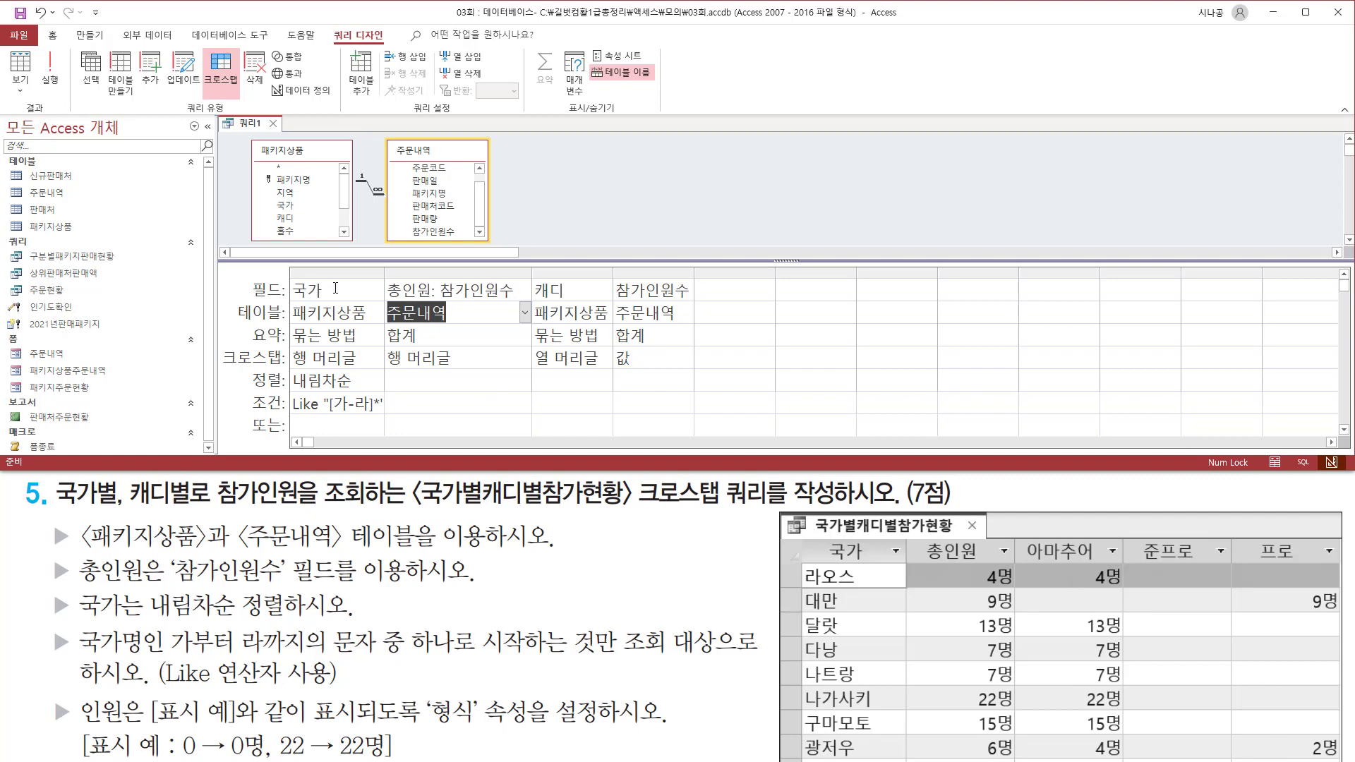
Run the crosstab query and fit the widths of the 국가 and 아마추어 result columns.
left_click_drag(327, 23, 395, 47)
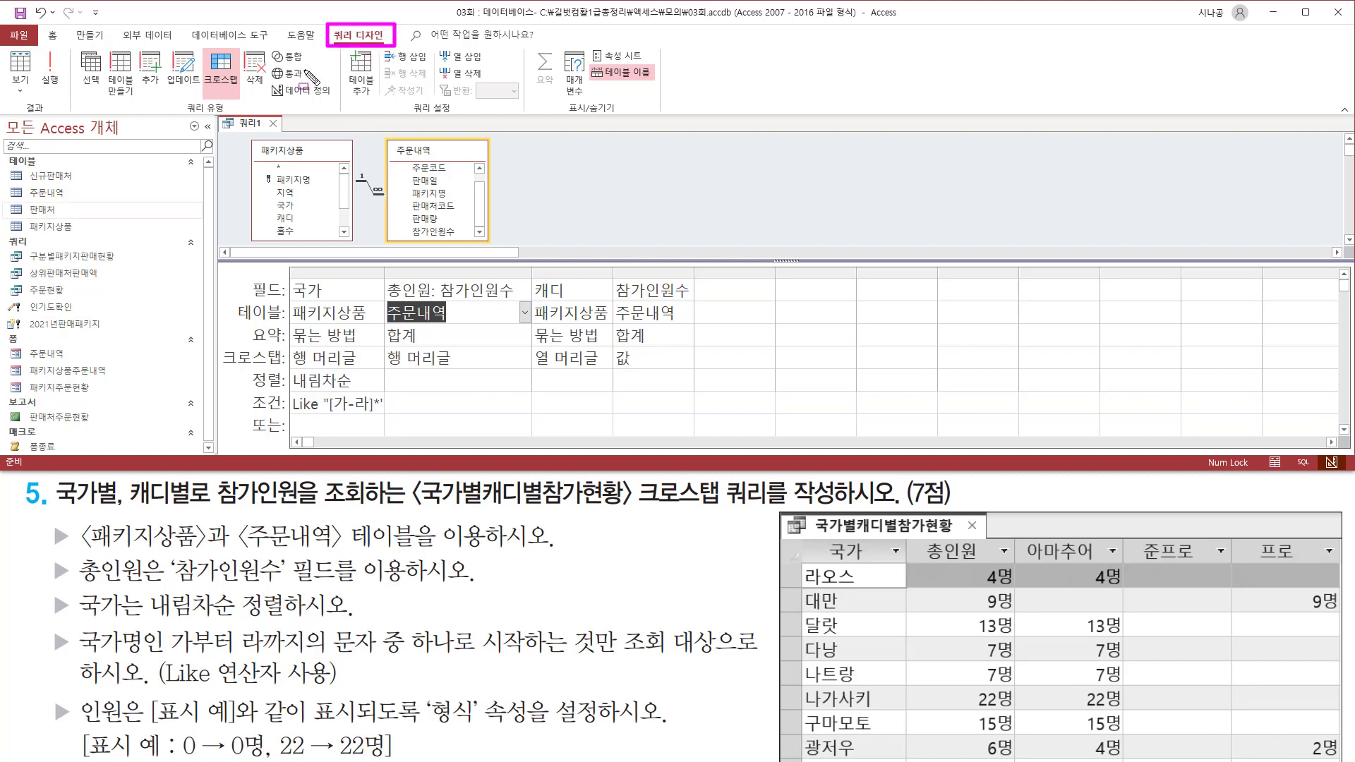
left_click_drag(17, 100, 51, 118)
left_click_drag(38, 45, 66, 96)
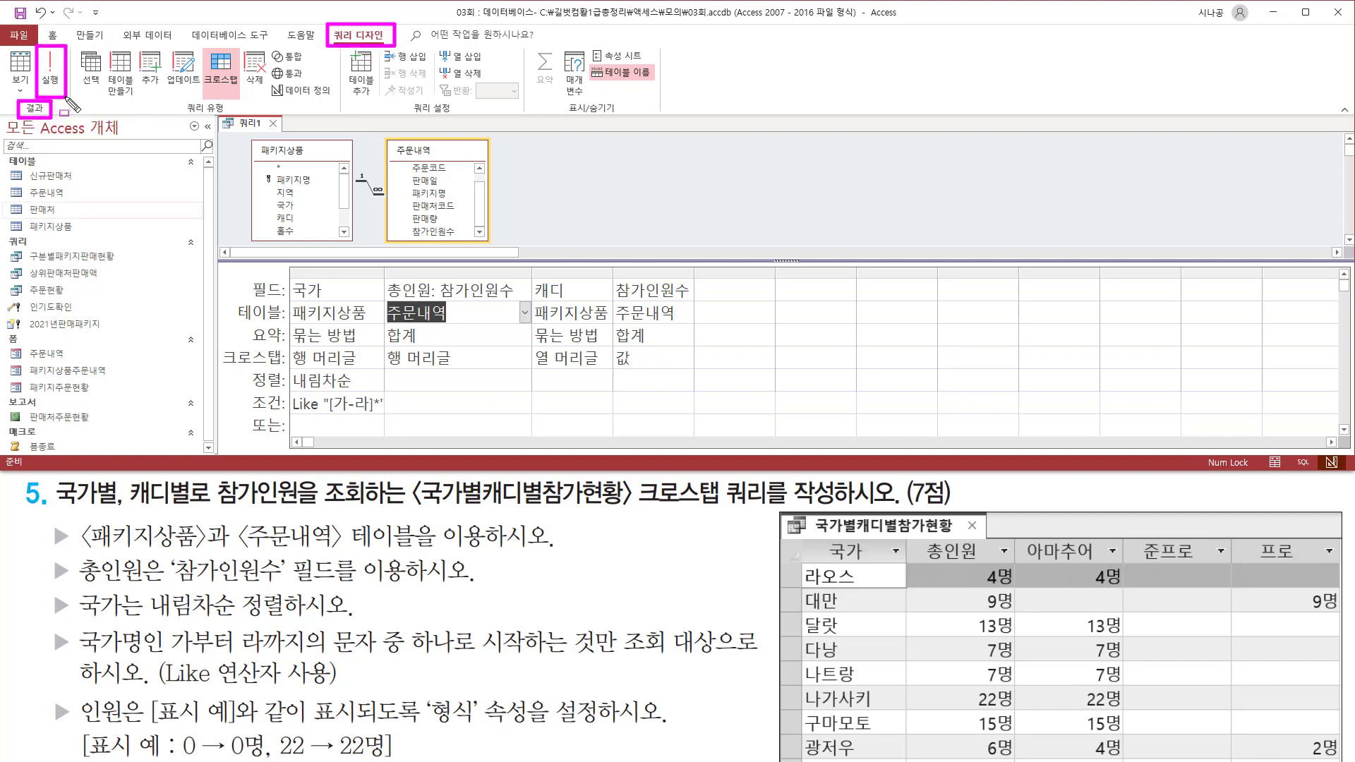
key("Escape")
left_click(54, 69)
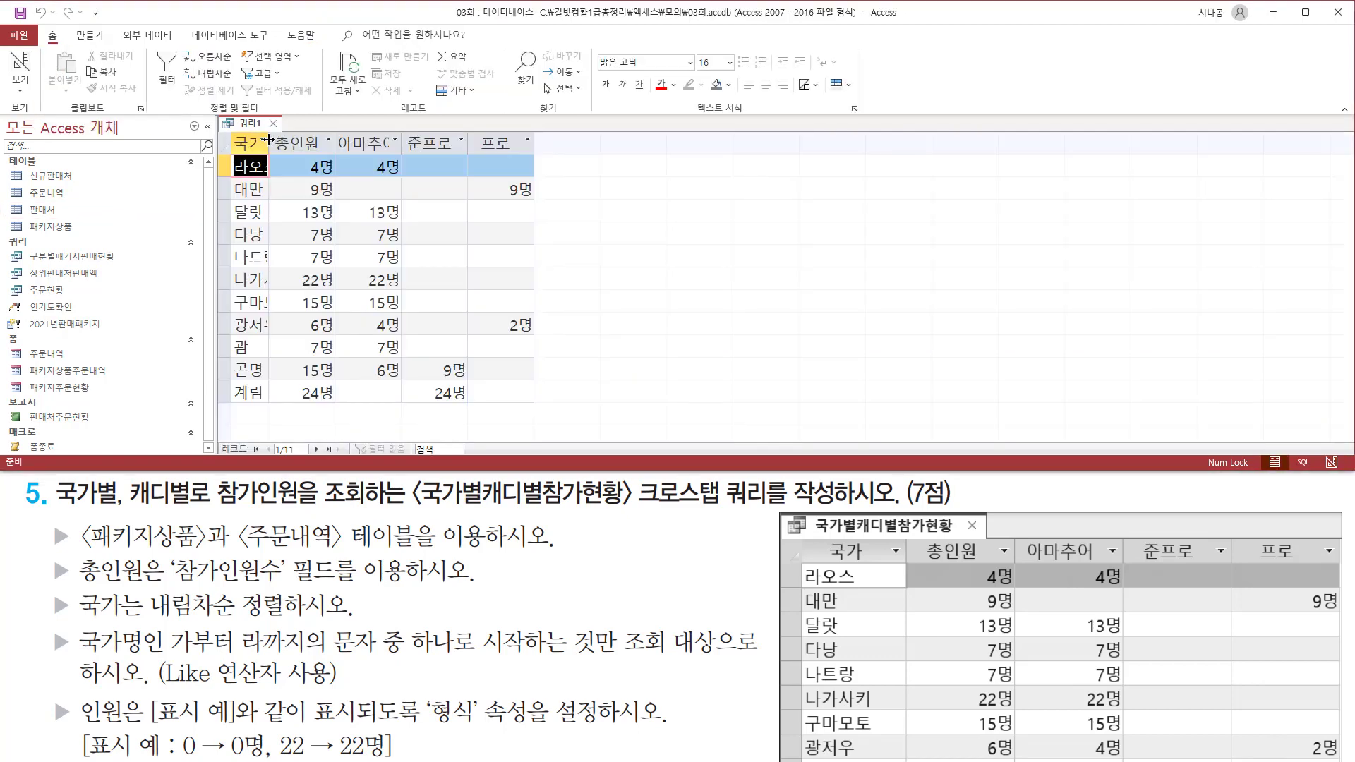
double_click(269, 141)
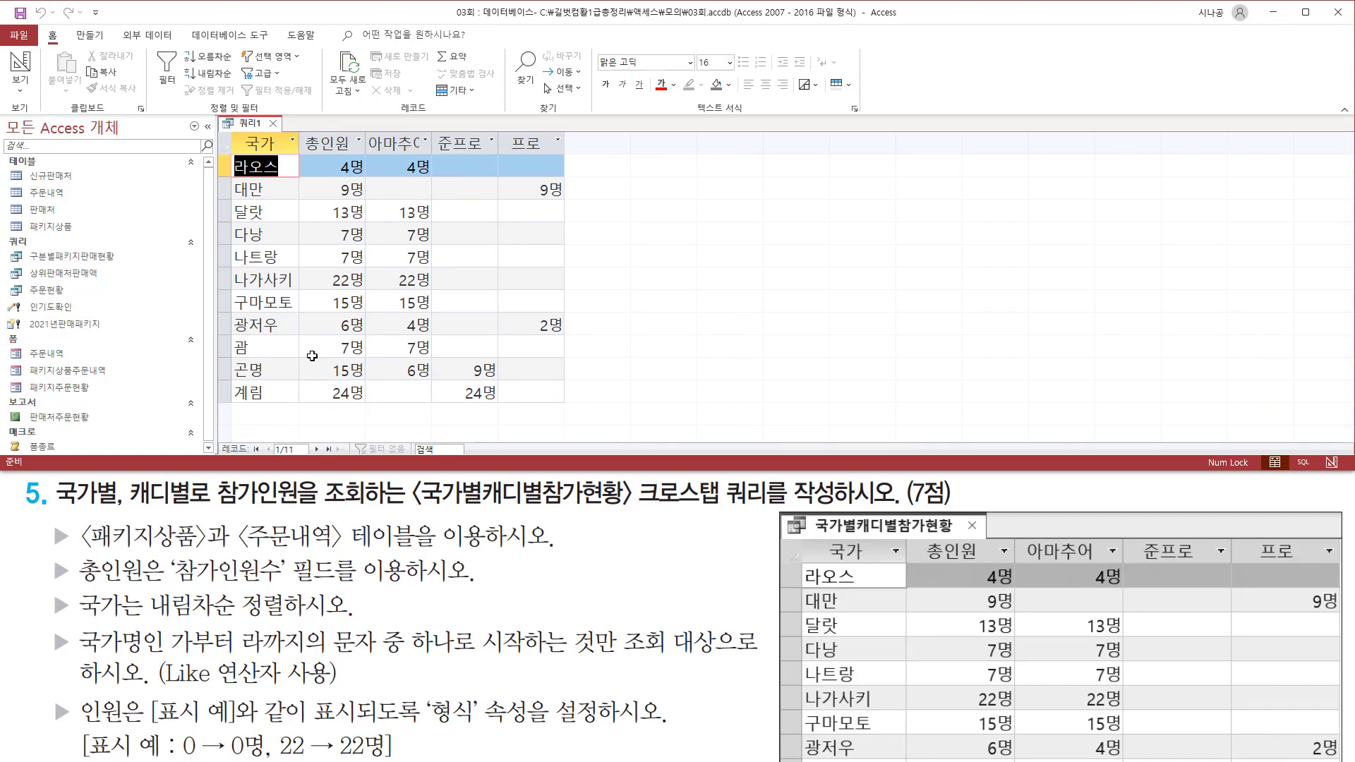
double_click(432, 142)
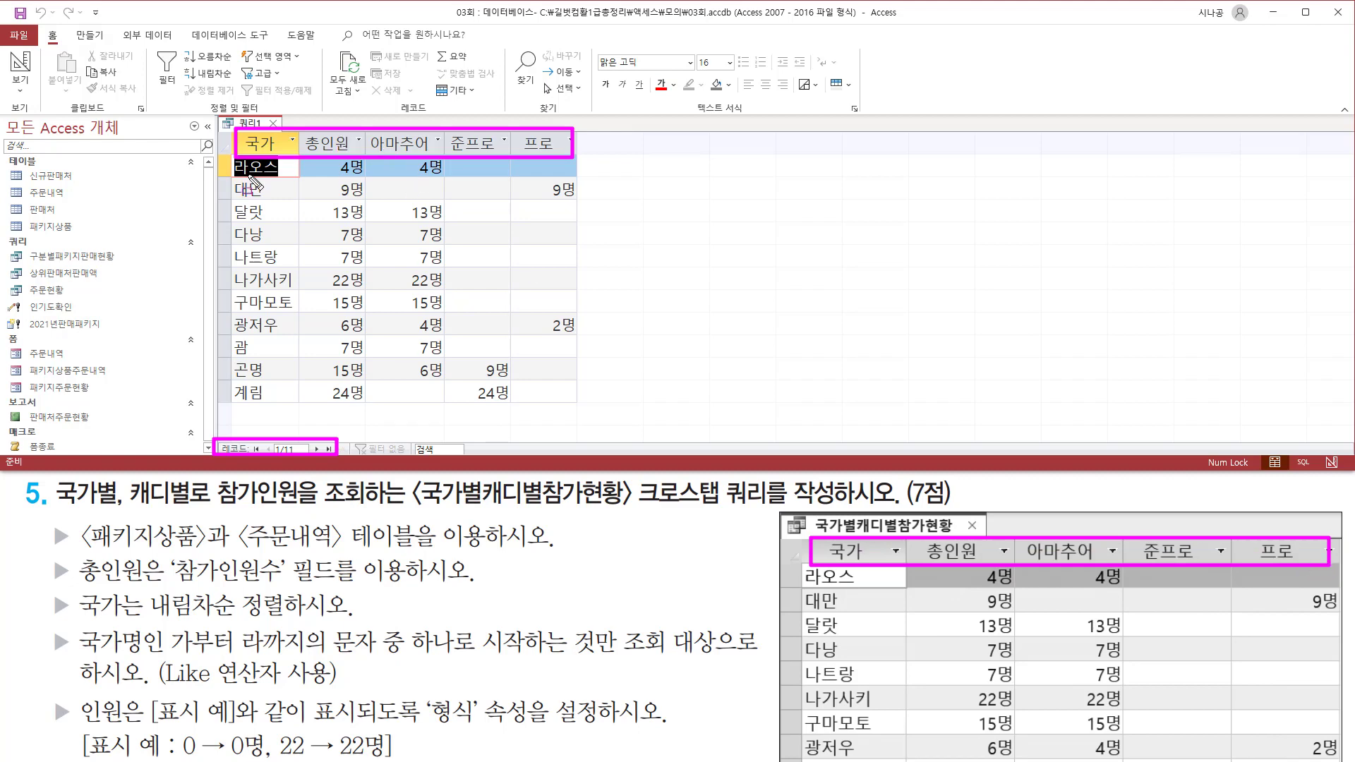
Compare the 국가, 총인원, 아마추어, 준프로 and 프로 columns of the query result with the exercise's sample output.
mouse_move(231, 159)
left_mouse_down()
mouse_move(286, 197)
mouse_move(297, 422)
left_mouse_up()
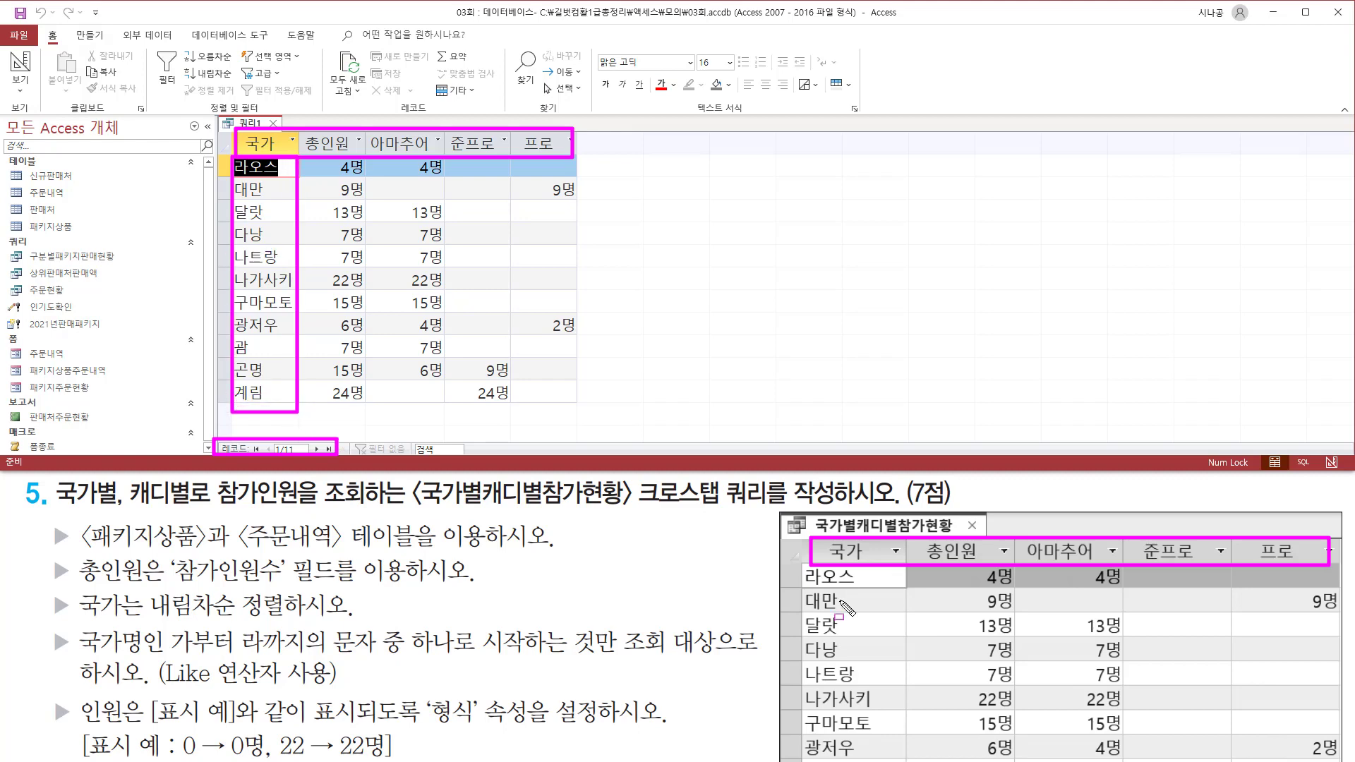
mouse_move(802, 565)
left_mouse_down()
mouse_move(819, 676)
mouse_move(875, 758)
left_mouse_up()
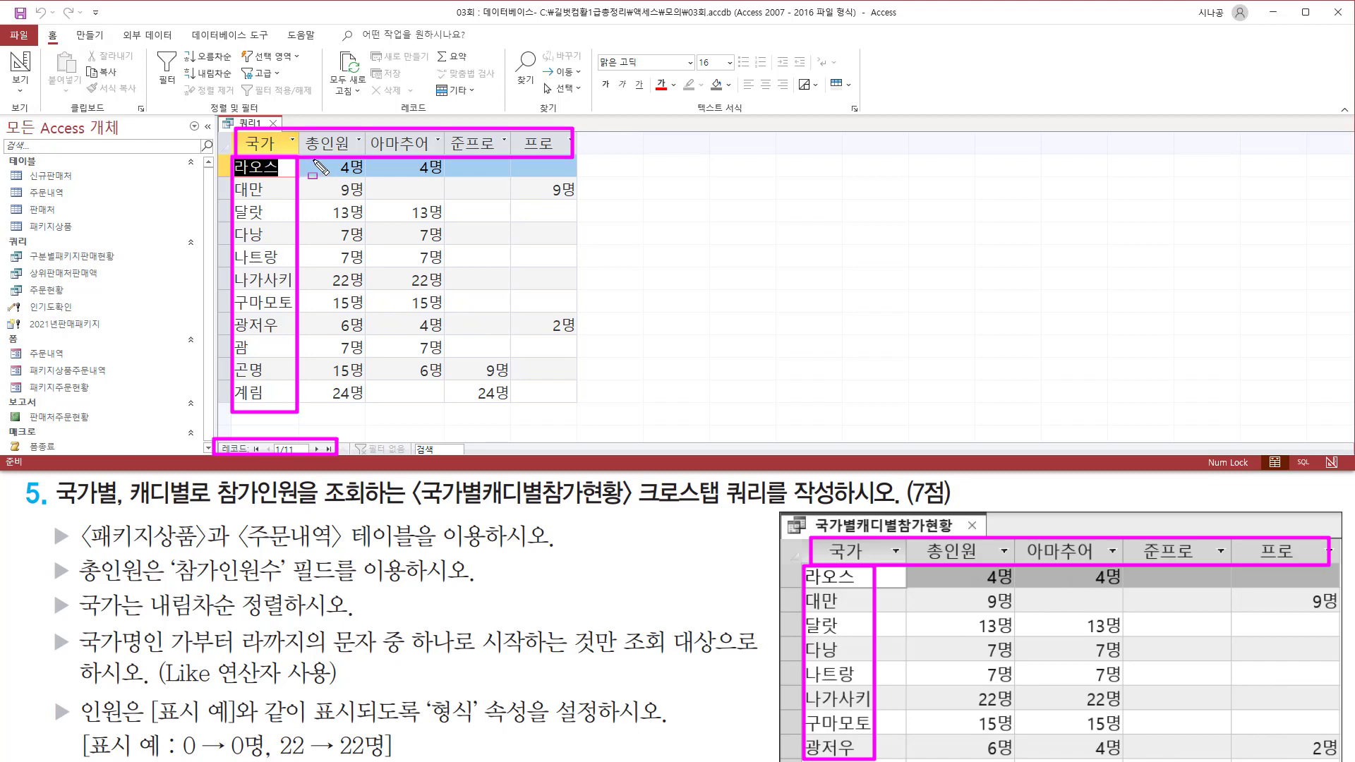
mouse_move(311, 159)
left_mouse_down()
mouse_move(368, 179)
mouse_move(380, 423)
mouse_move(367, 411)
left_mouse_up()
left_click_drag(972, 565, 1016, 761)
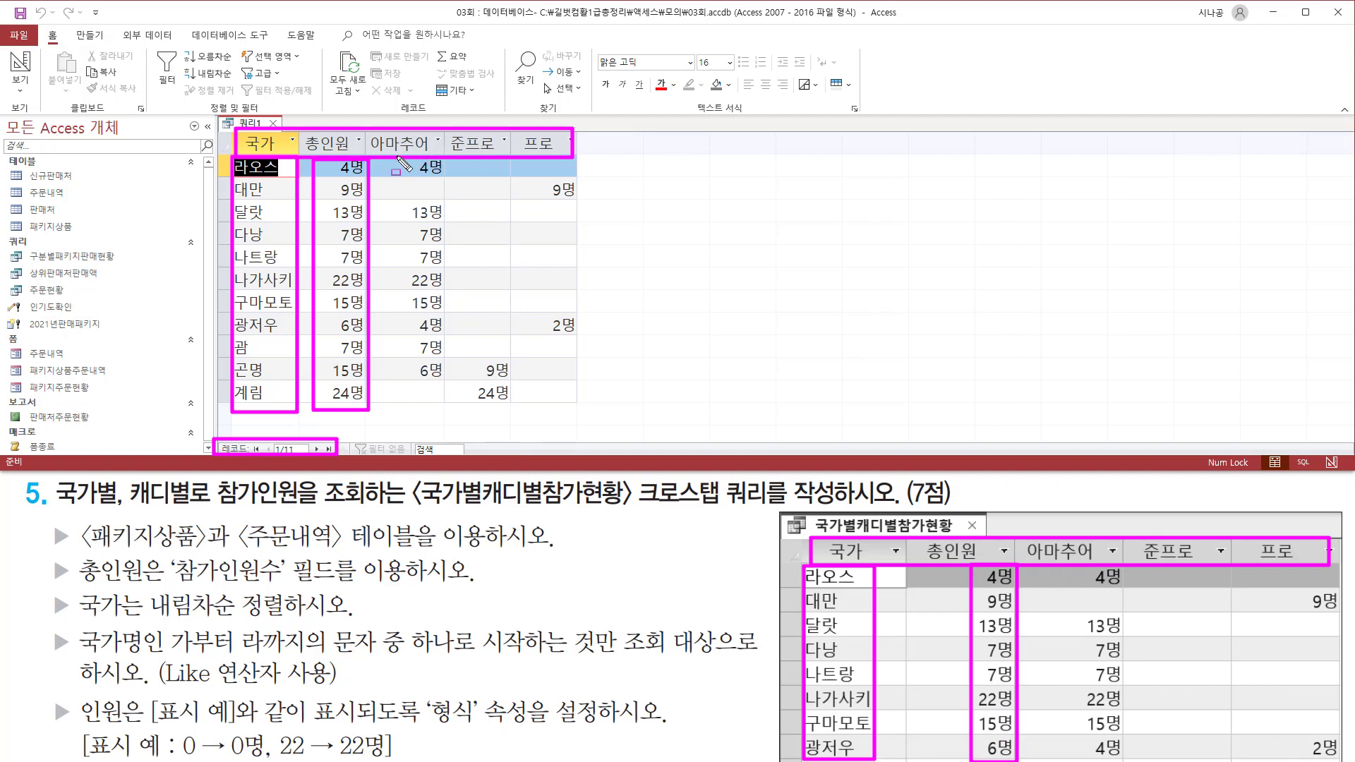
mouse_move(396, 154)
left_mouse_down()
mouse_move(443, 177)
mouse_move(445, 411)
left_mouse_up()
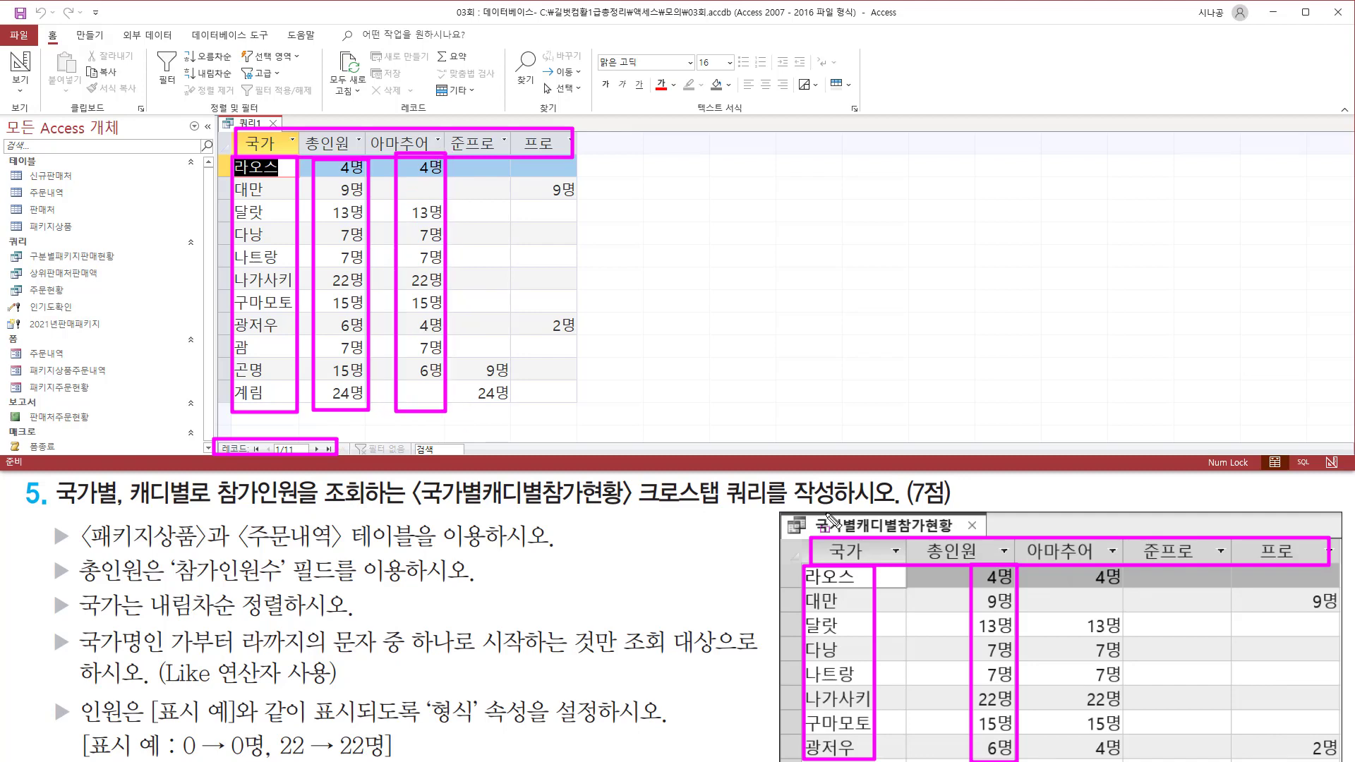
left_click_drag(1062, 563, 1120, 759)
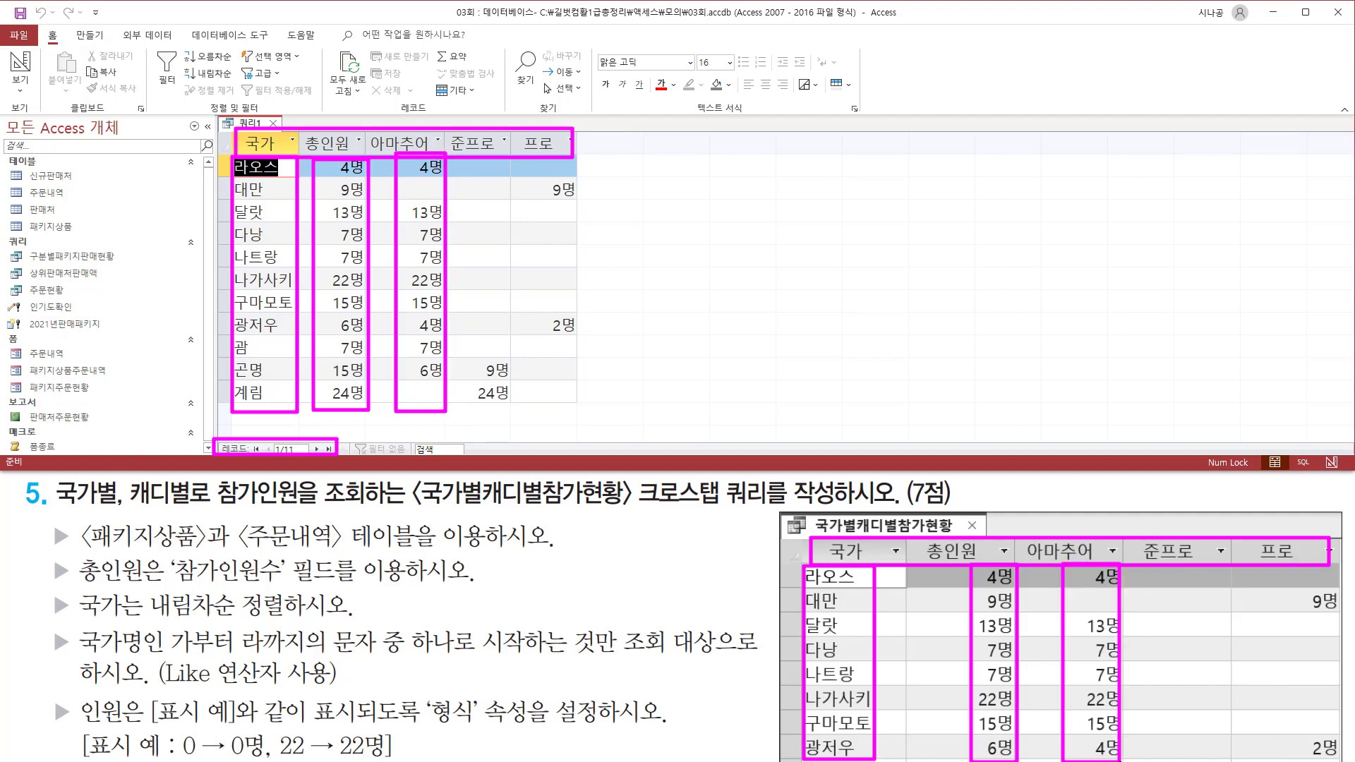
mouse_move(529, 175)
left_mouse_down()
mouse_move(614, 224)
mouse_move(586, 356)
mouse_move(583, 342)
left_mouse_up()
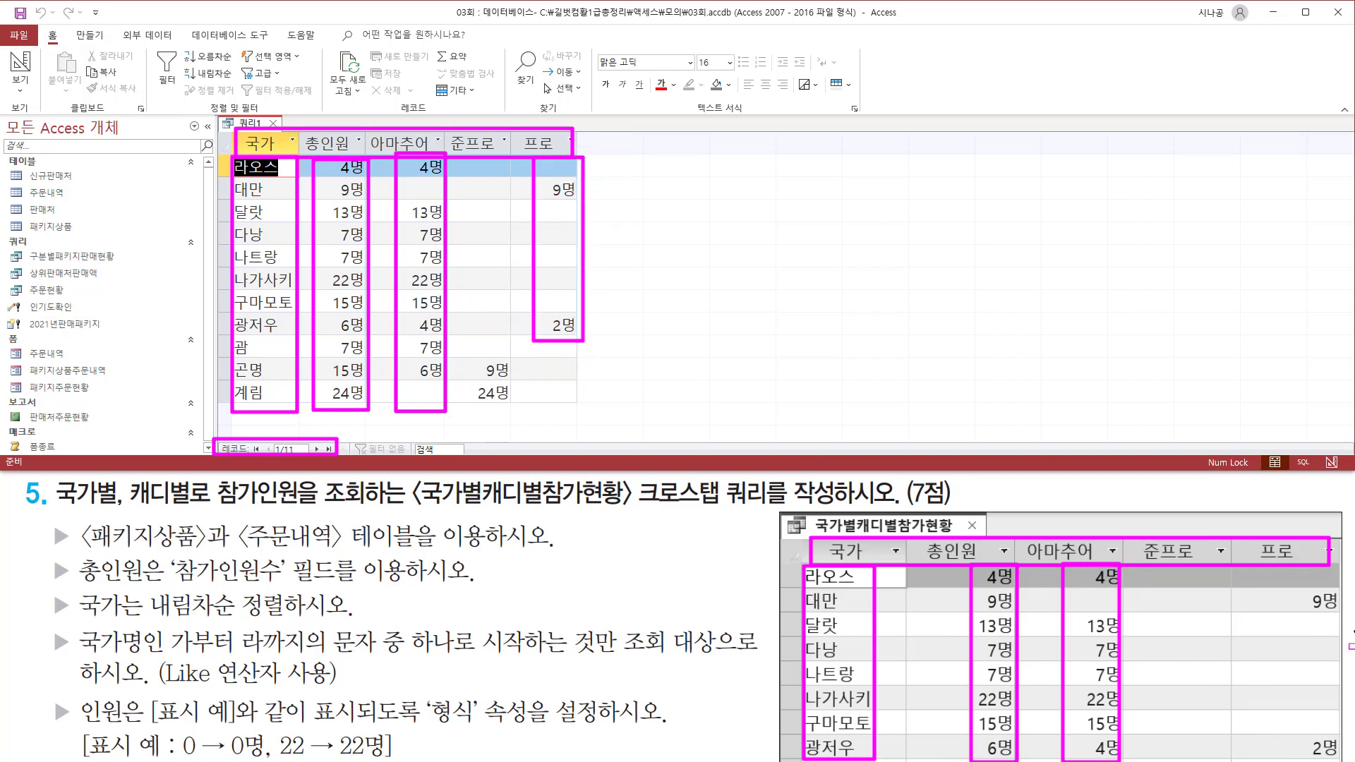
left_click_drag(1288, 562, 1338, 761)
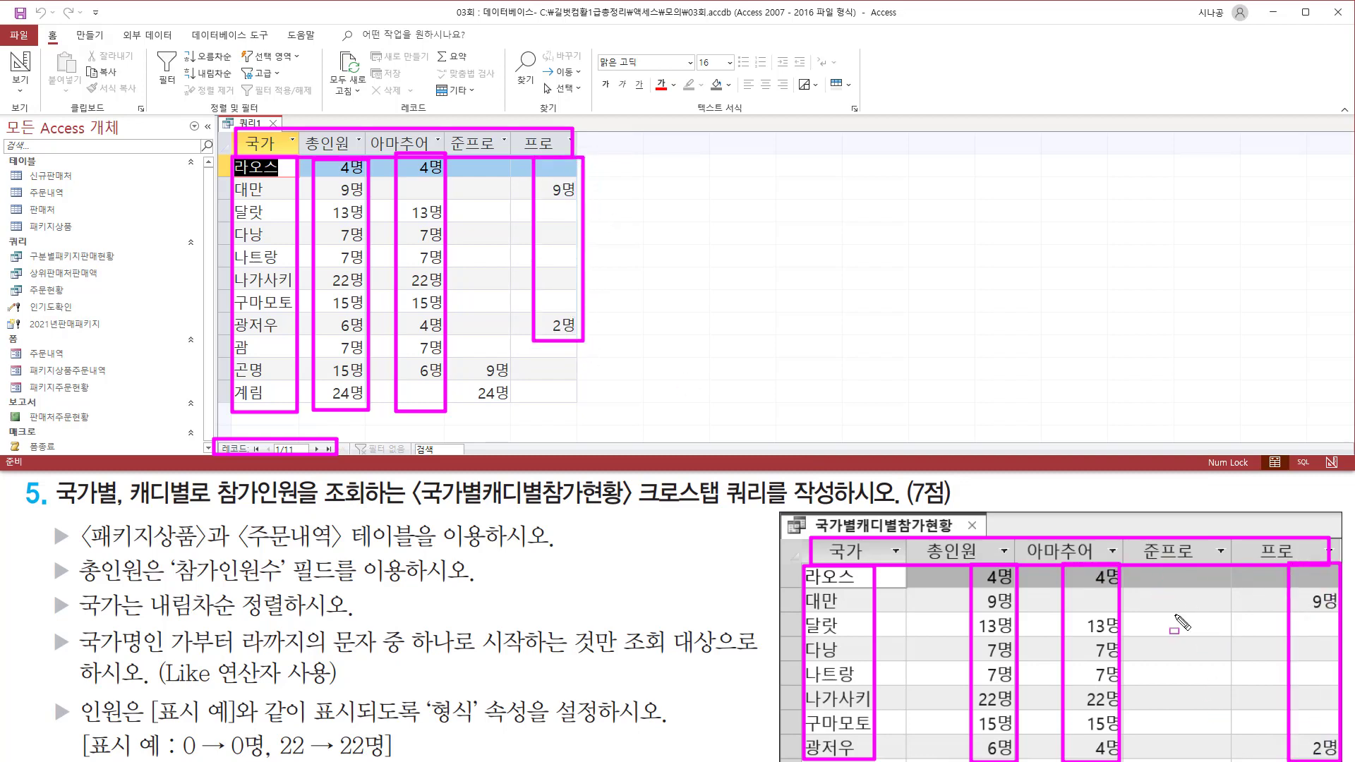
mouse_move(1131, 571)
left_mouse_down()
mouse_move(1173, 711)
mouse_move(1209, 760)
left_mouse_up()
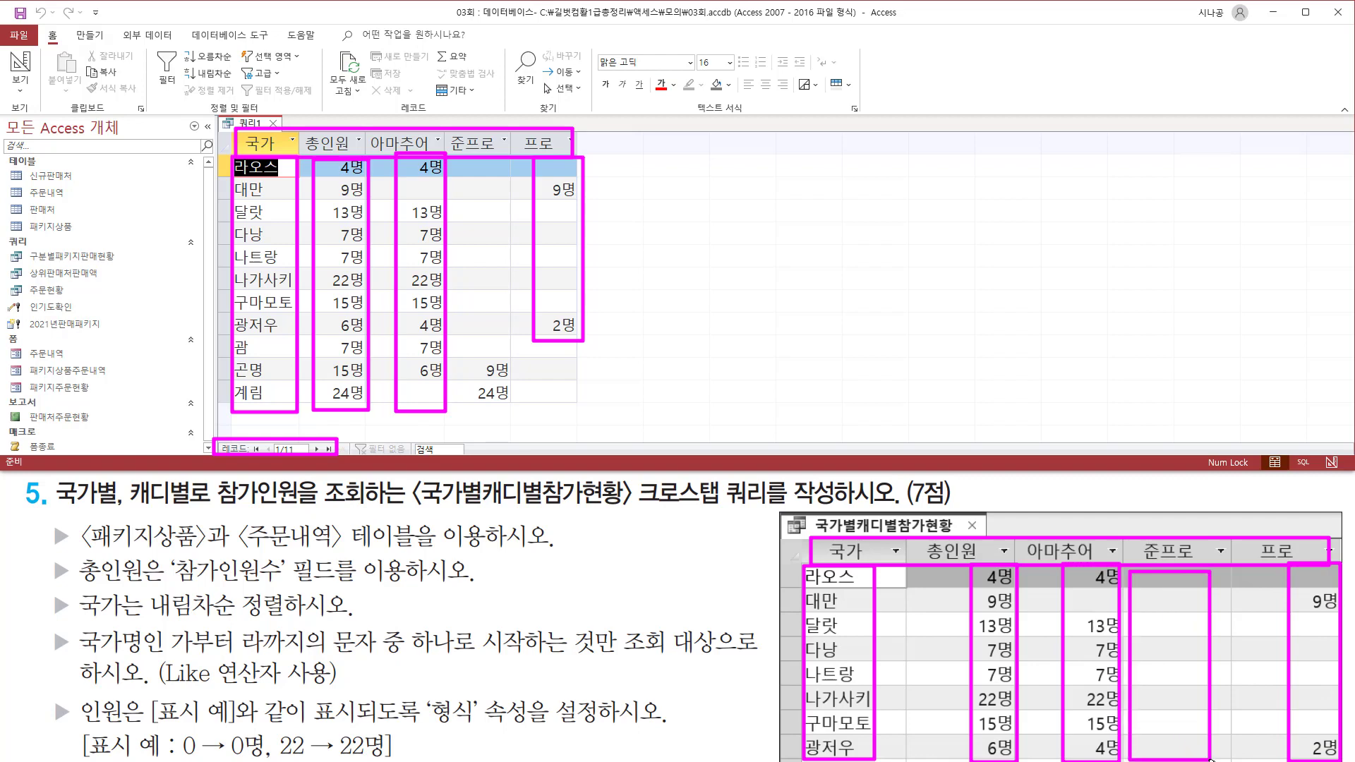
mouse_move(474, 358)
left_mouse_down()
mouse_move(473, 381)
mouse_move(511, 407)
left_mouse_up()
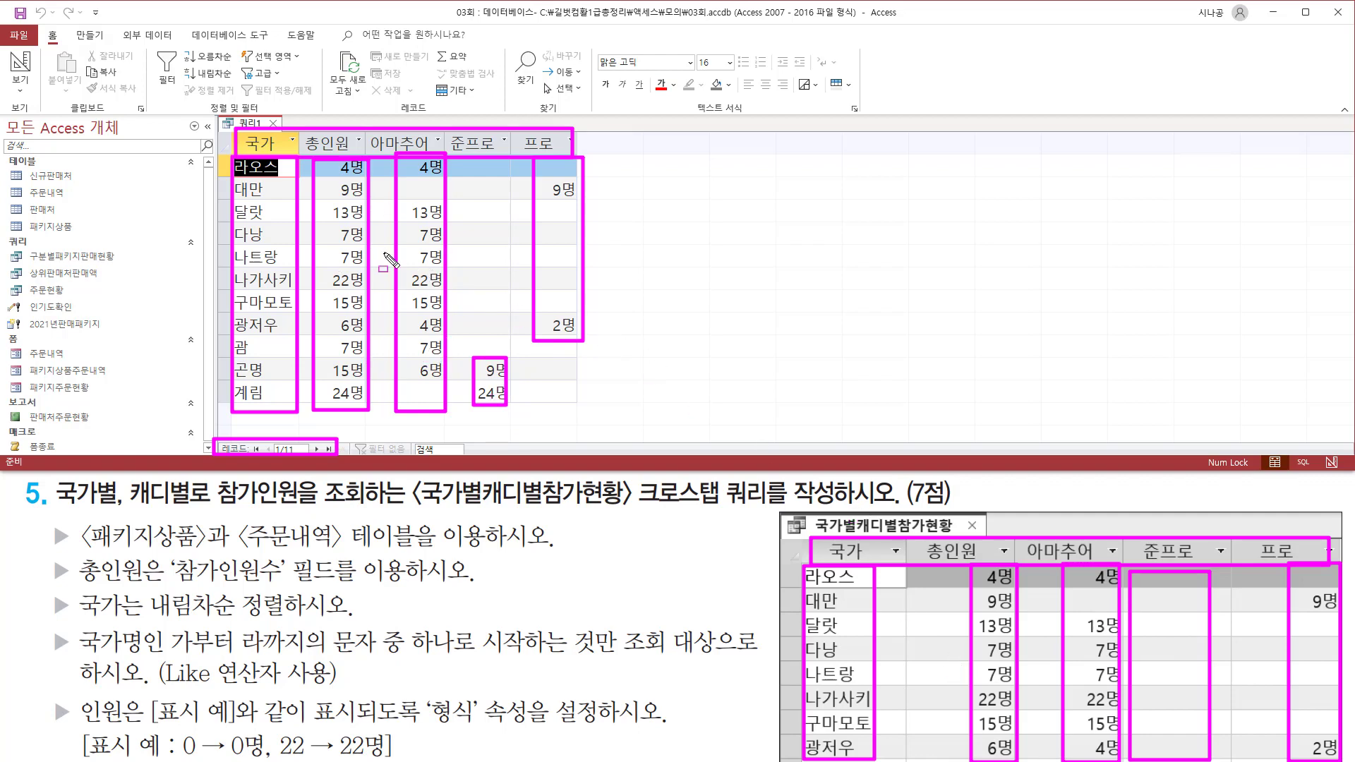
key("e")
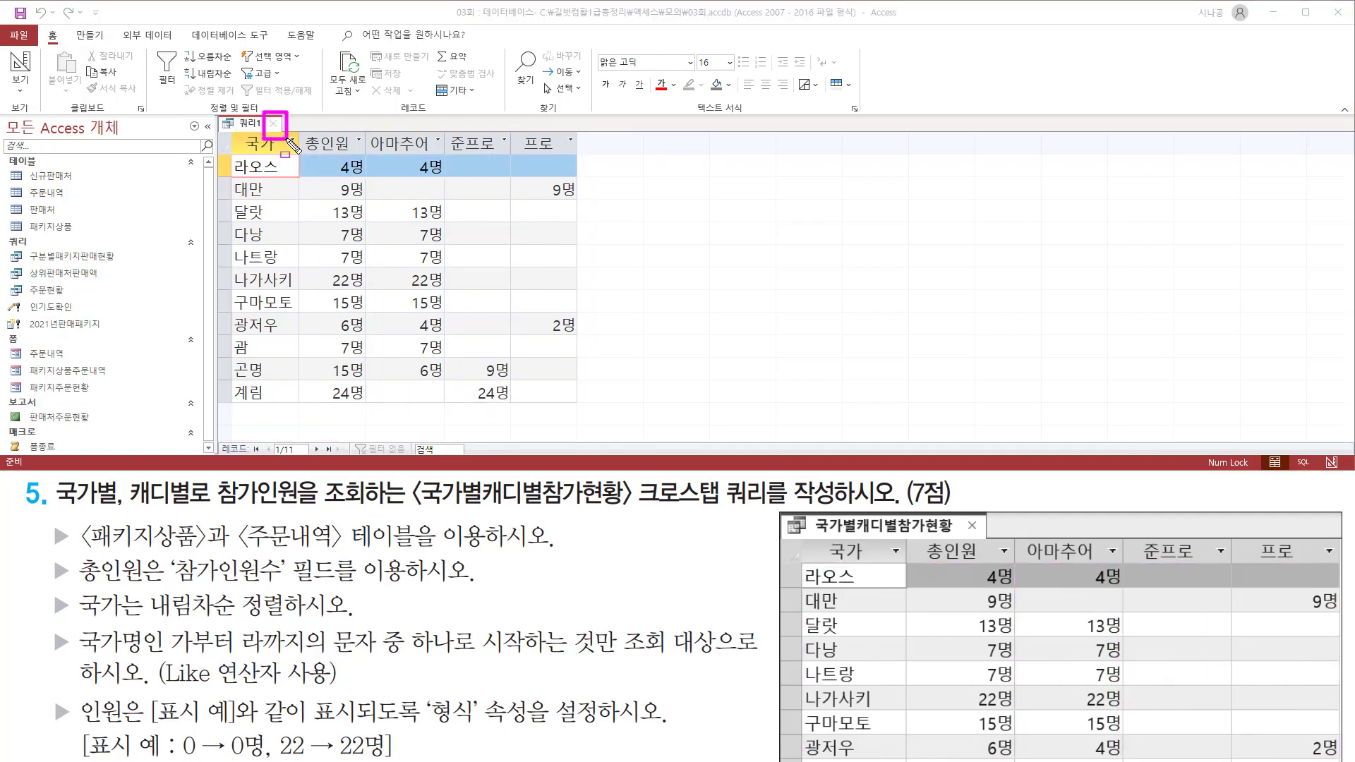
Close the crosstab query and save it under the name 국가별캐디별참가현황.
key("Escape")
left_click(273, 123)
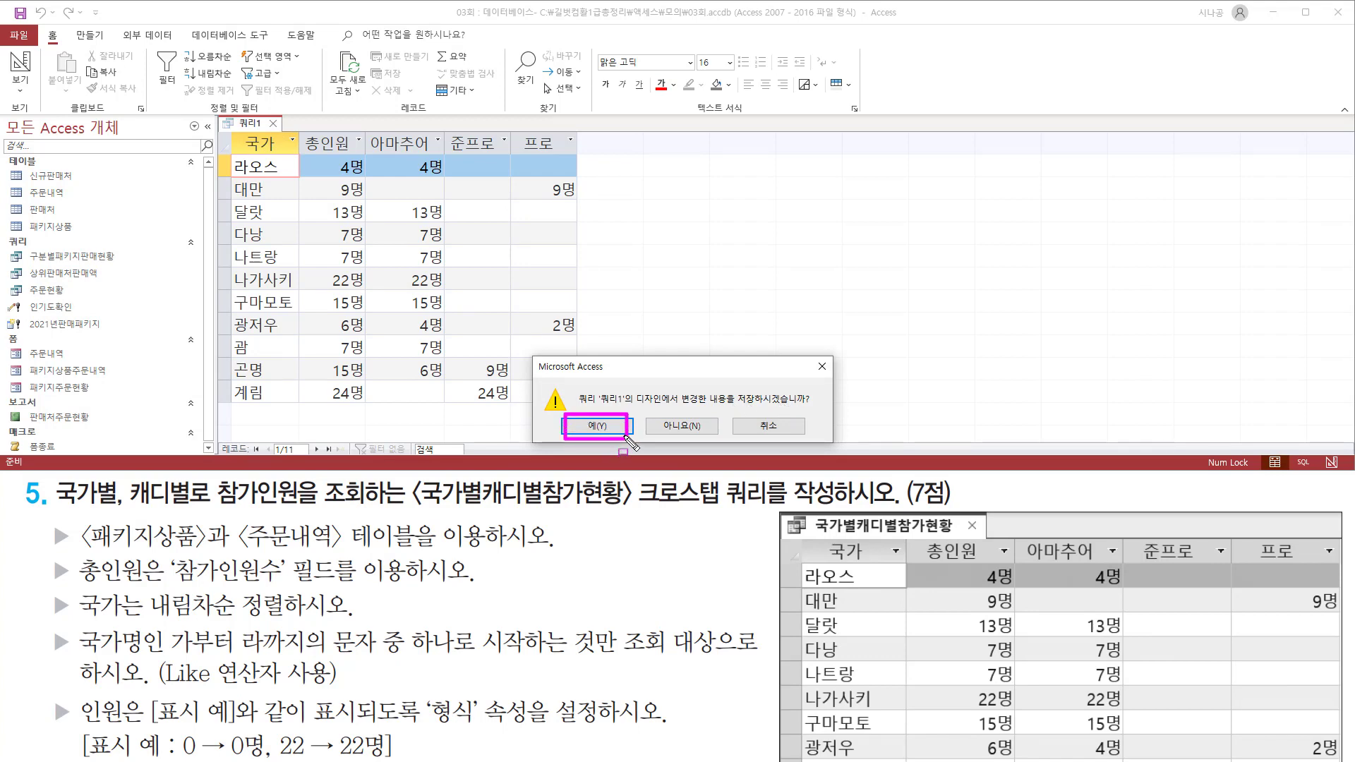
left_click(597, 426)
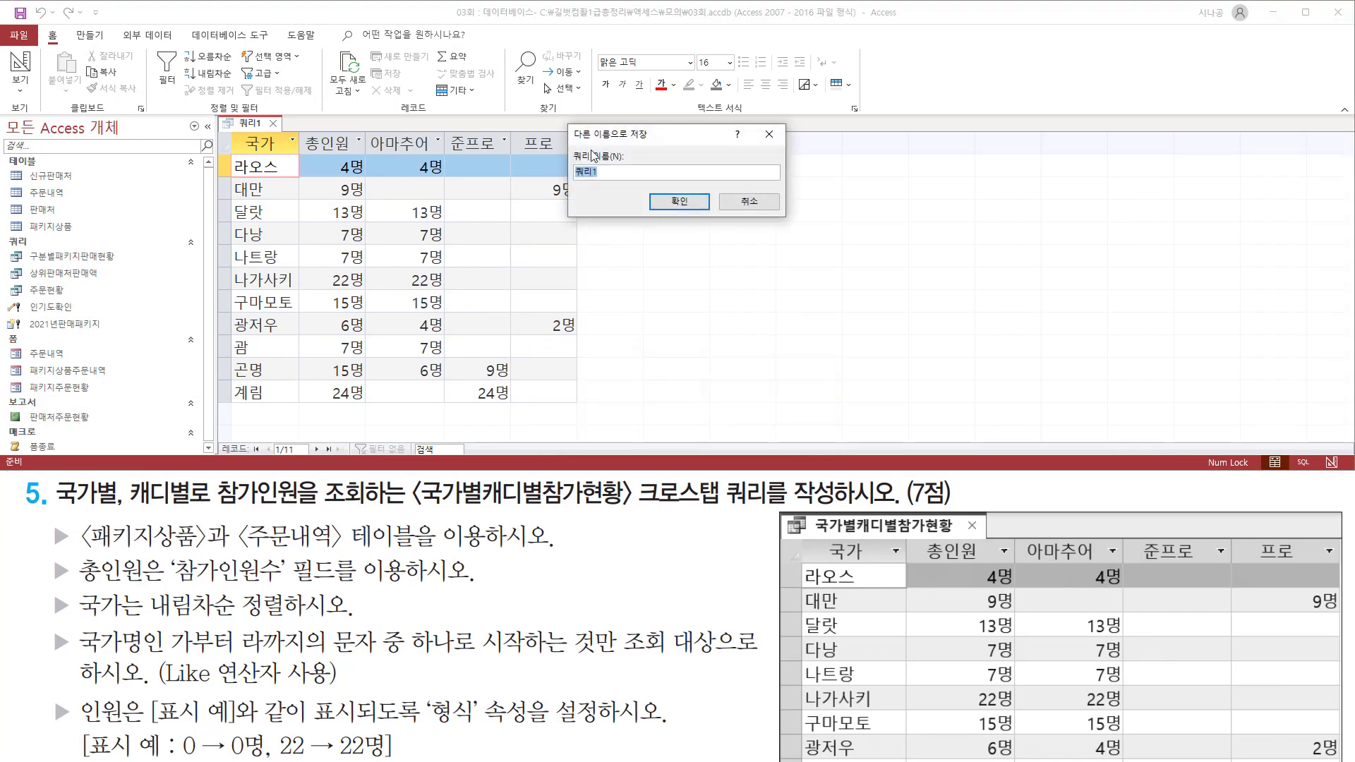
left_click_drag(563, 146, 627, 185)
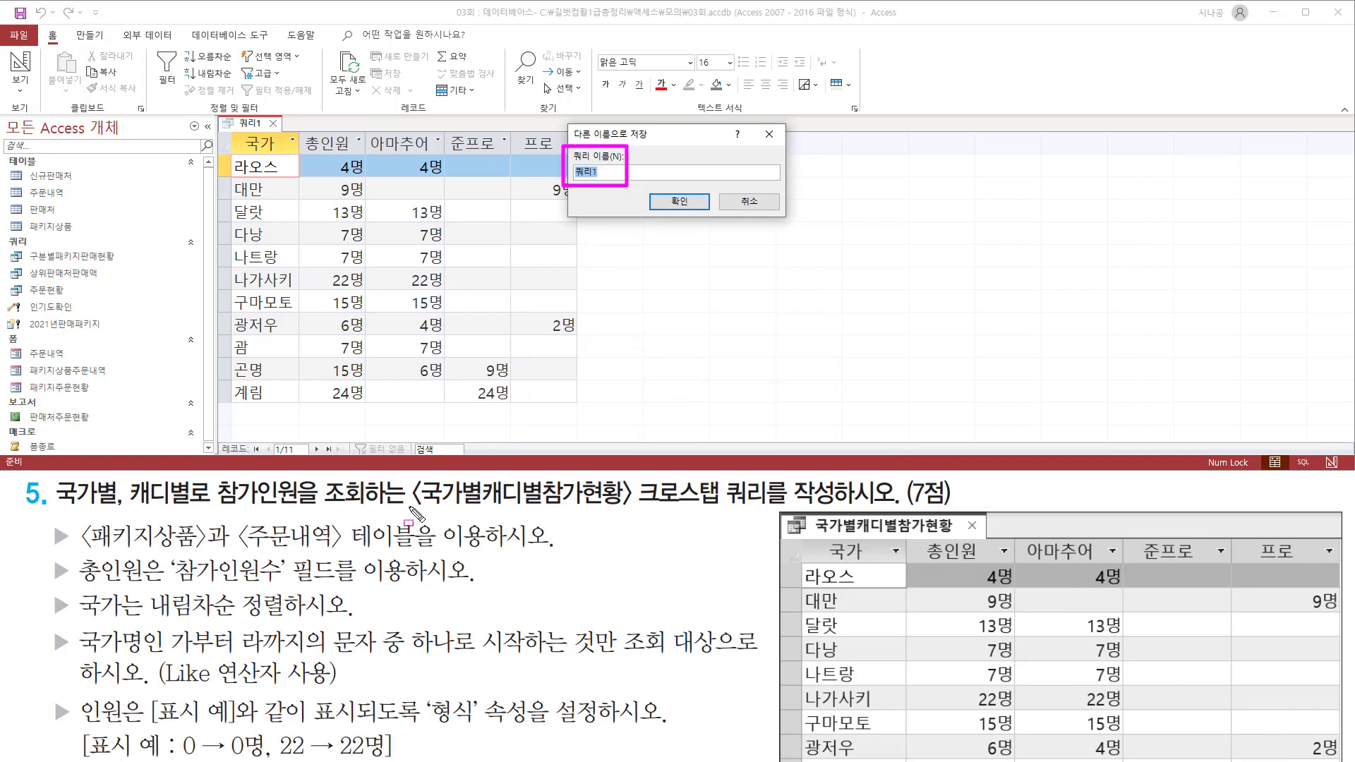
left_click_drag(412, 507, 630, 506)
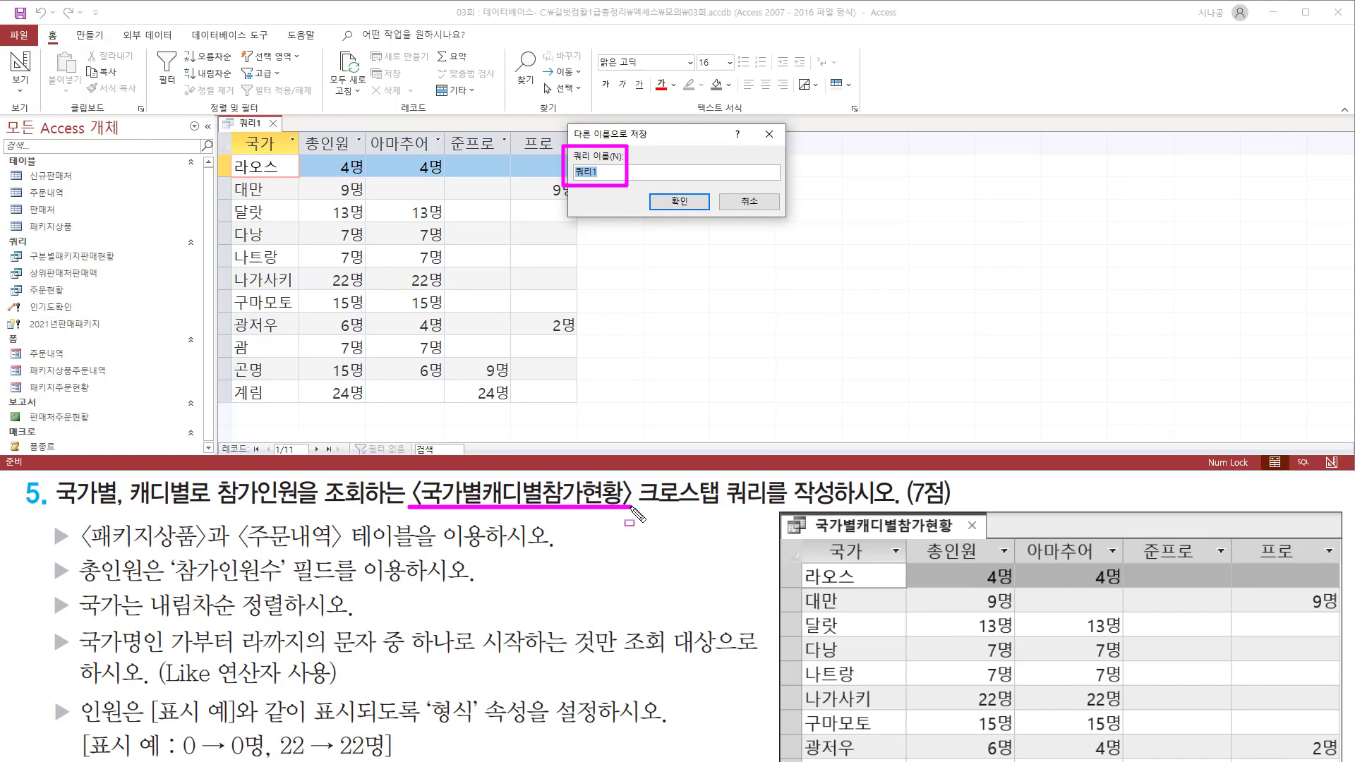
key("Escape")
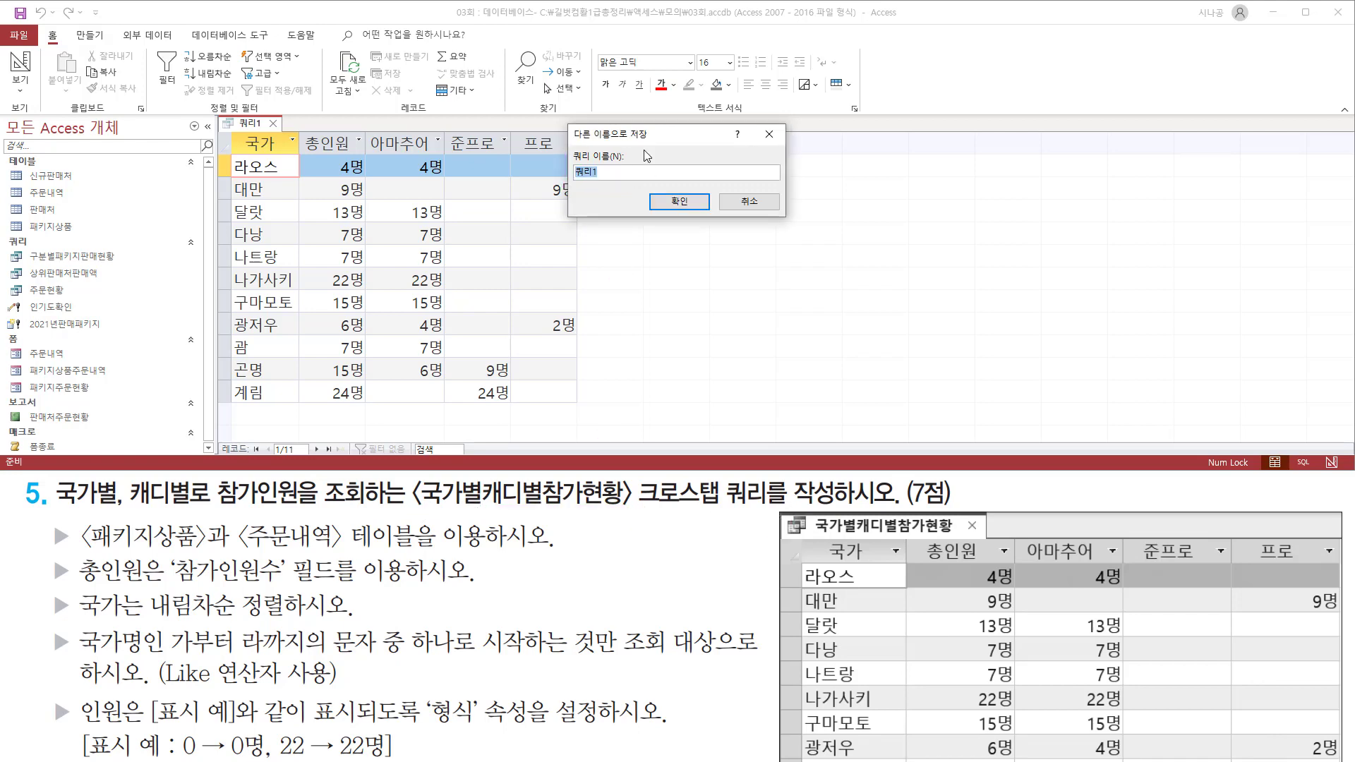
type("국가별캐디별참가현황")
key("ctrl+2")
left_click_drag(574, 180, 668, 180)
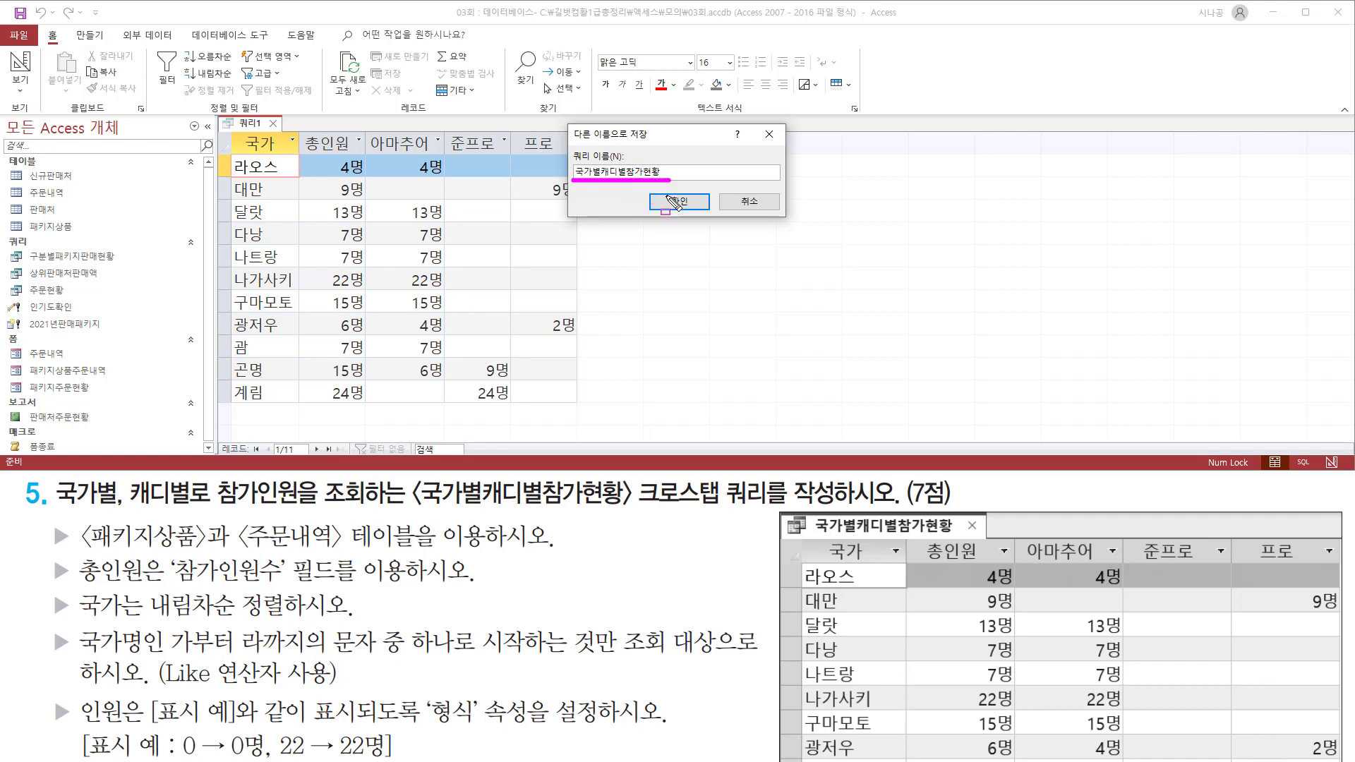
mouse_move(663, 191)
left_mouse_down()
mouse_move(703, 199)
mouse_move(664, 207)
mouse_move(699, 212)
left_mouse_up()
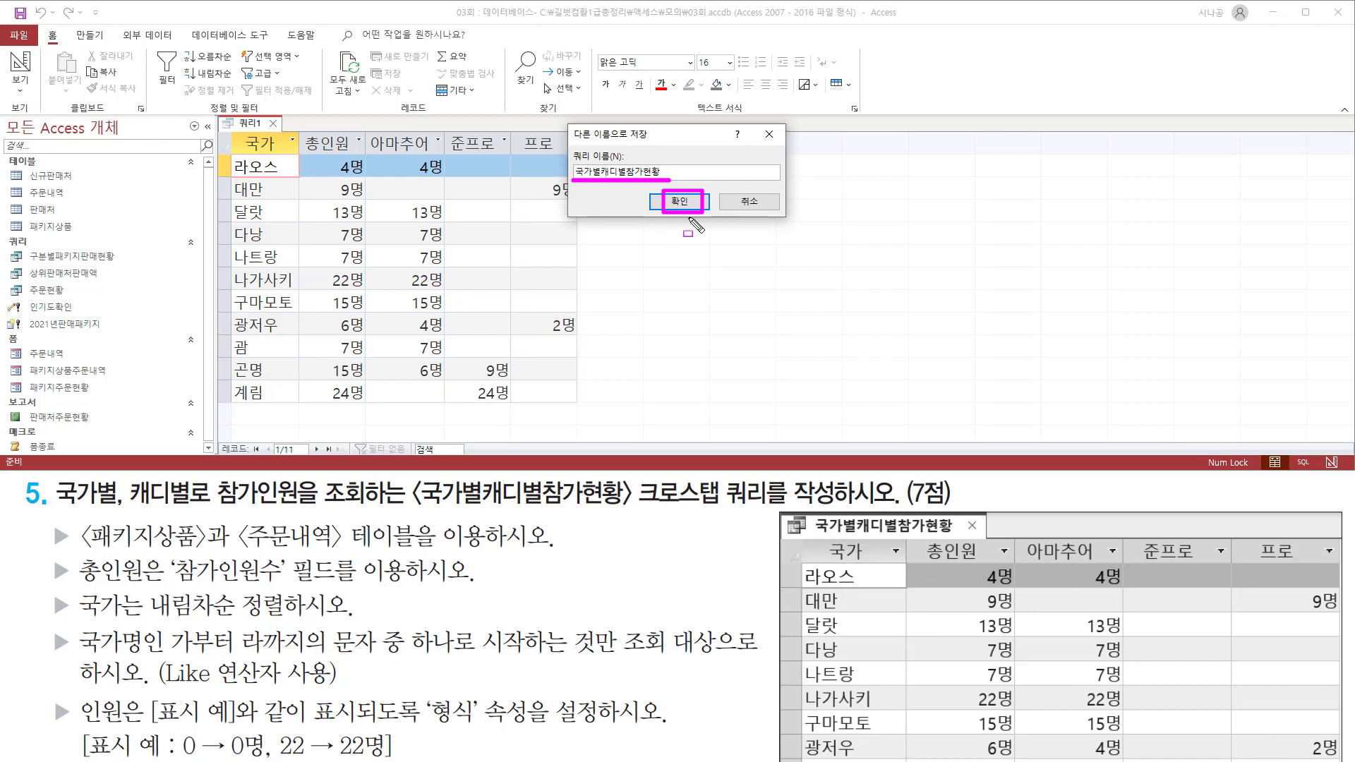
key("Escape")
left_click(681, 201)
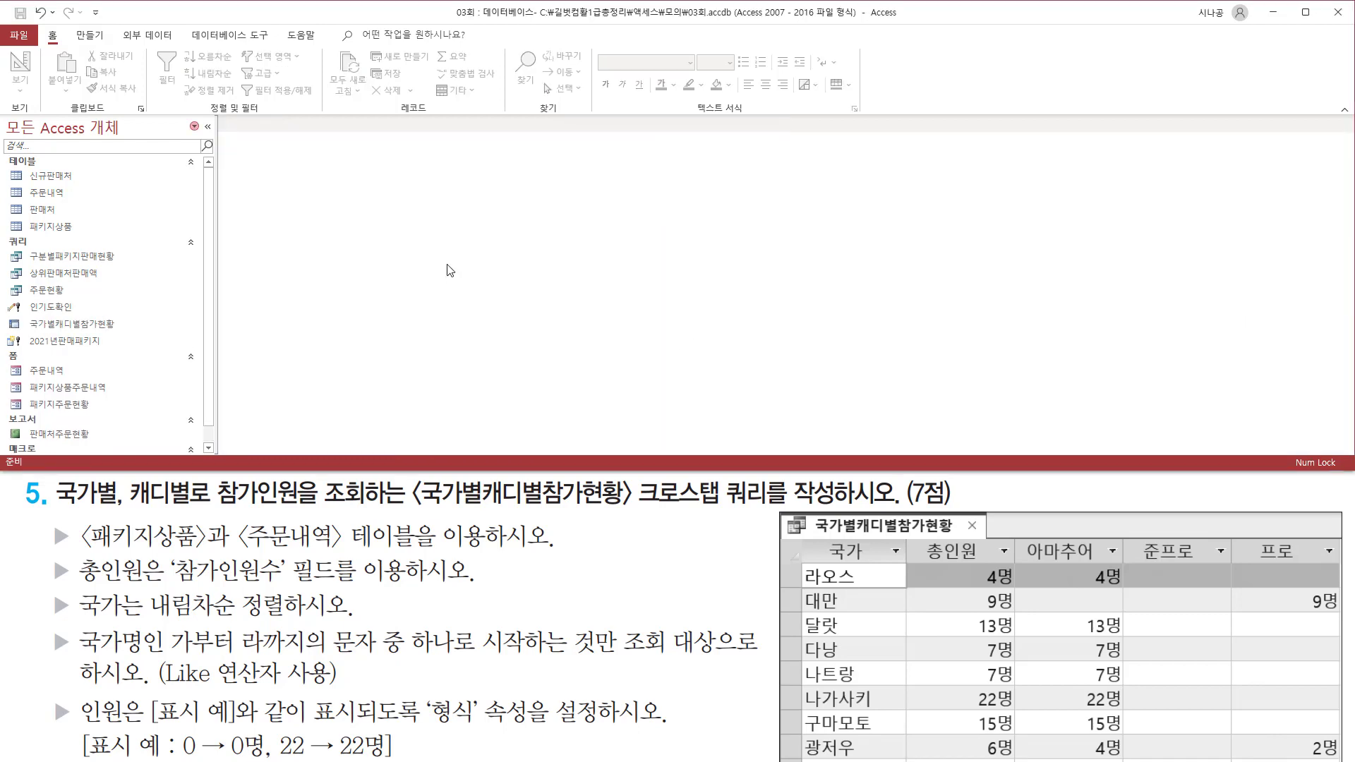
Reopen the saved 국가별캐디별참가현황 query and switch it to Design view.
mouse_move(74, 327)
left_mouse_down()
mouse_move(28, 327)
mouse_move(22, 312)
mouse_move(137, 340)
left_mouse_up()
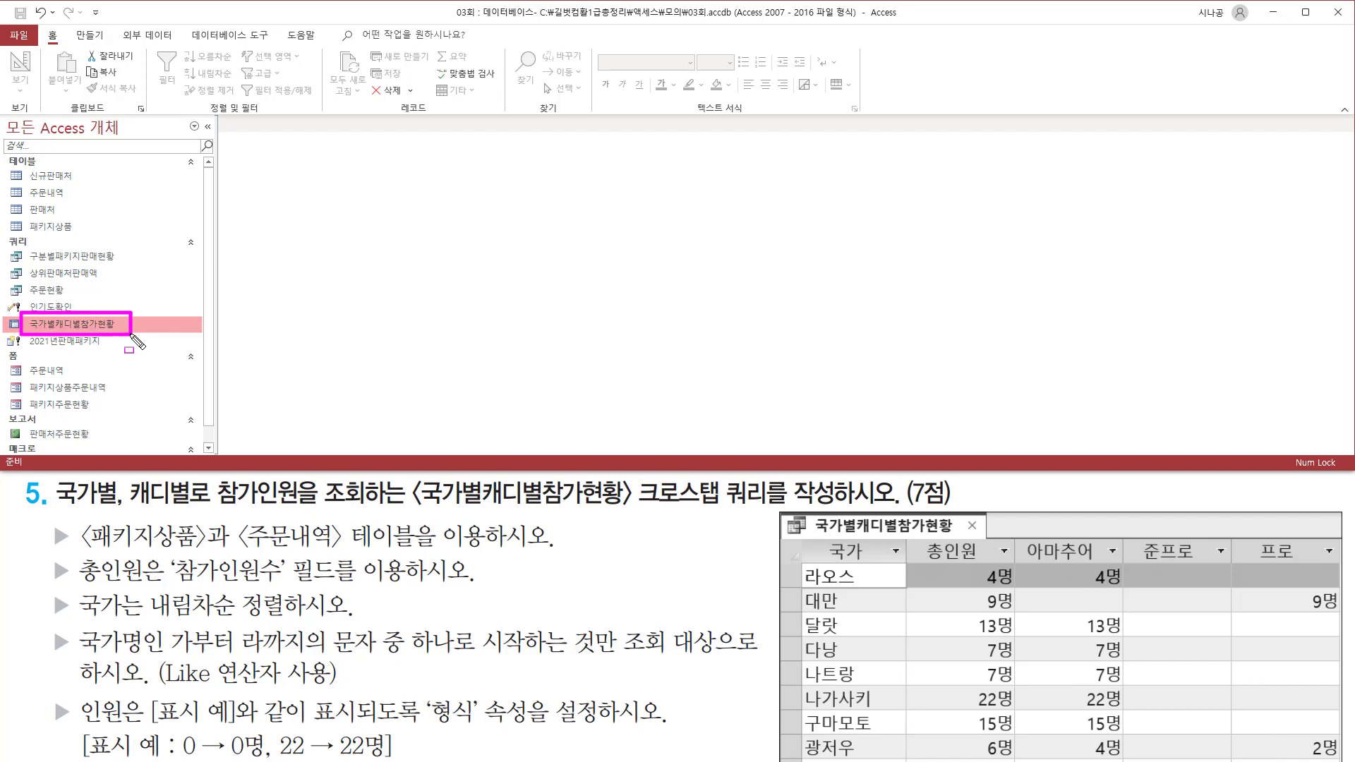
key("Escape")
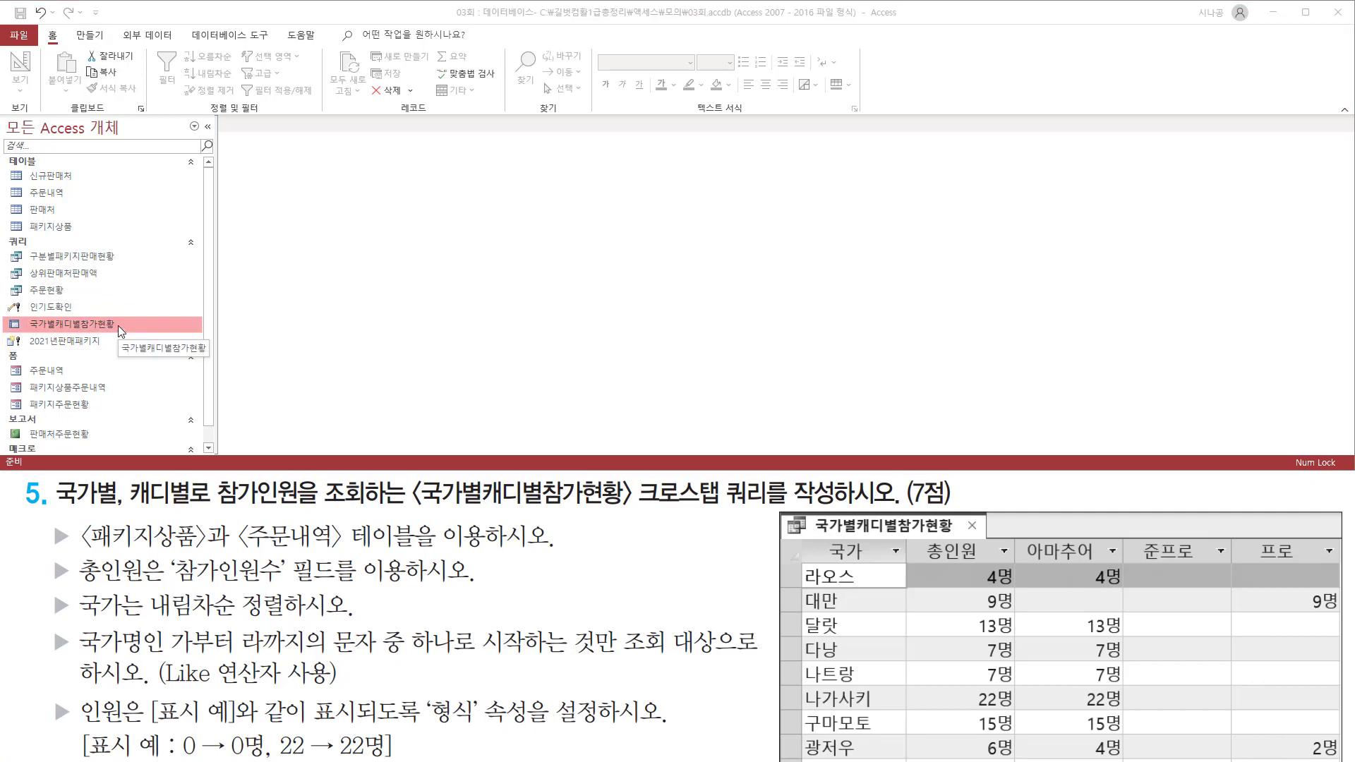
double_click(117, 324)
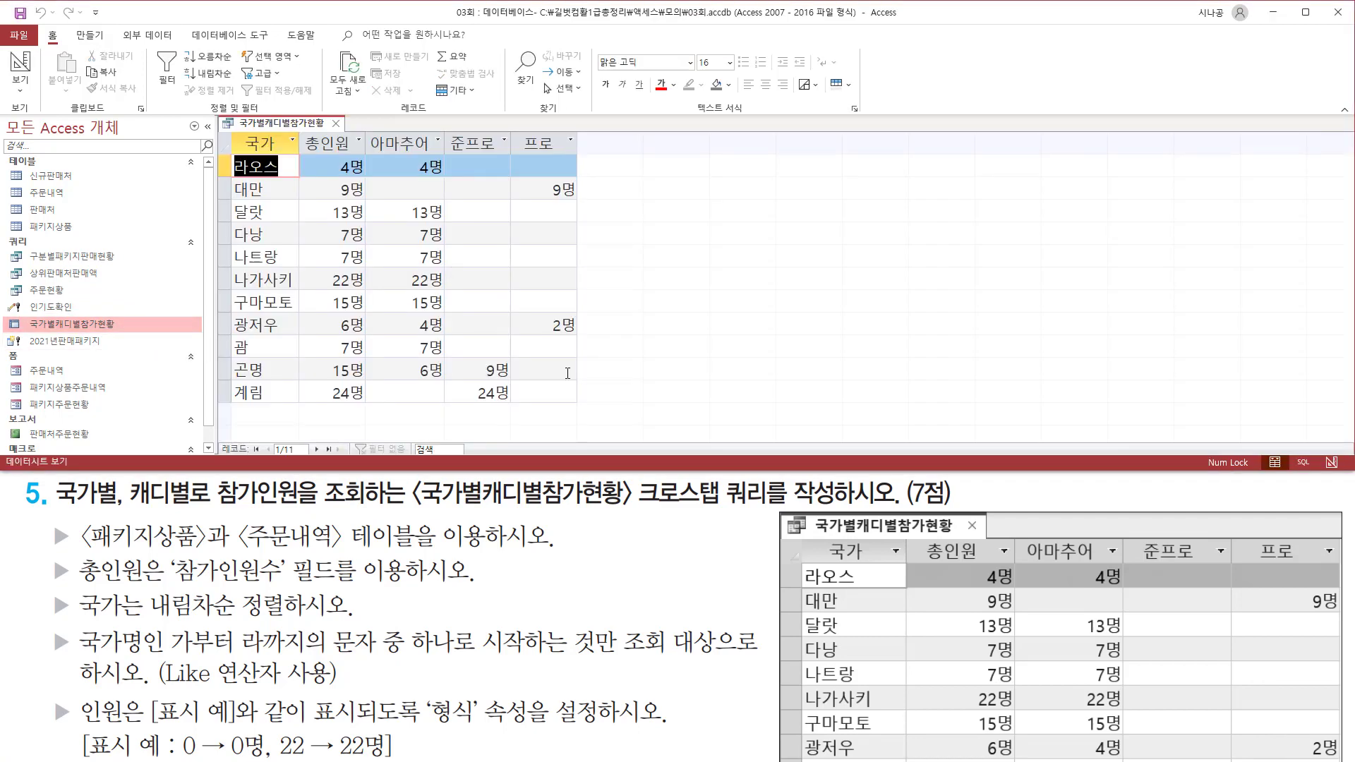
right_click(293, 127)
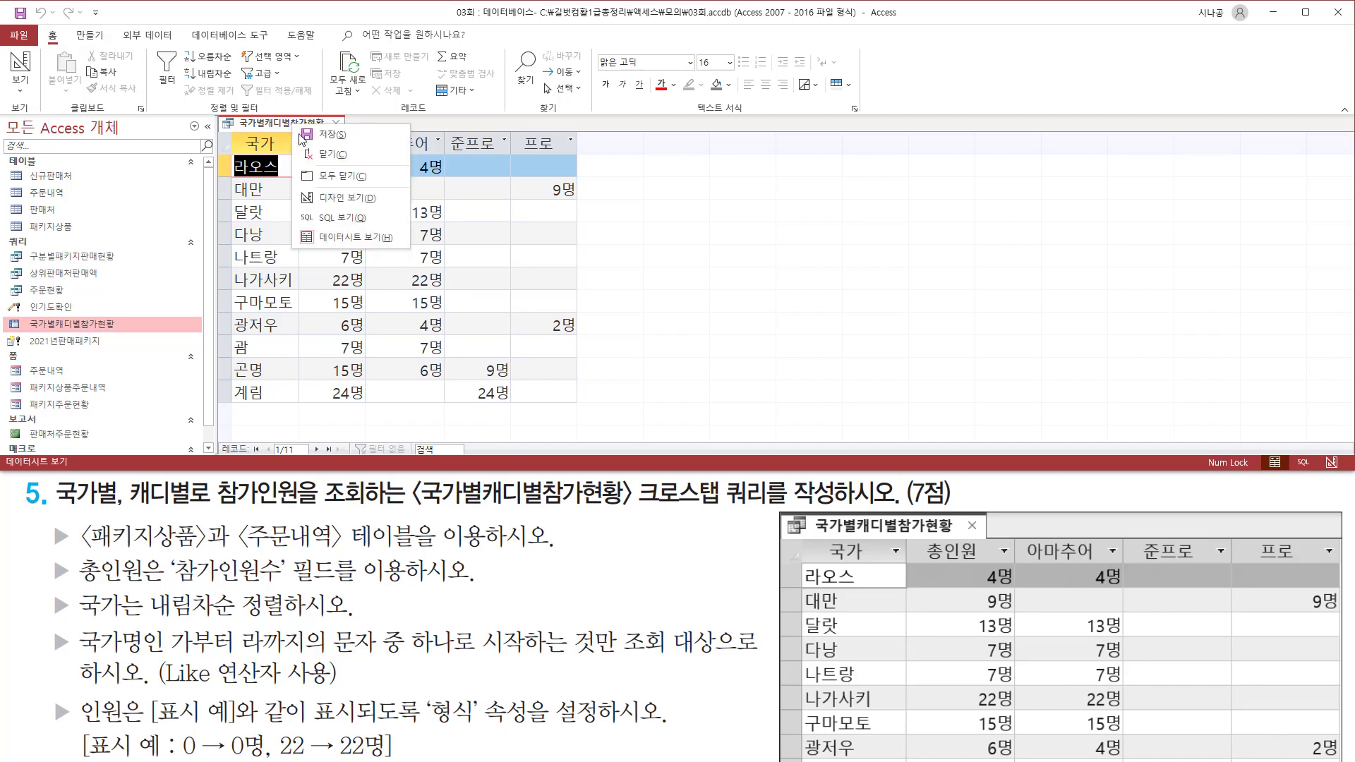
left_click(317, 203)
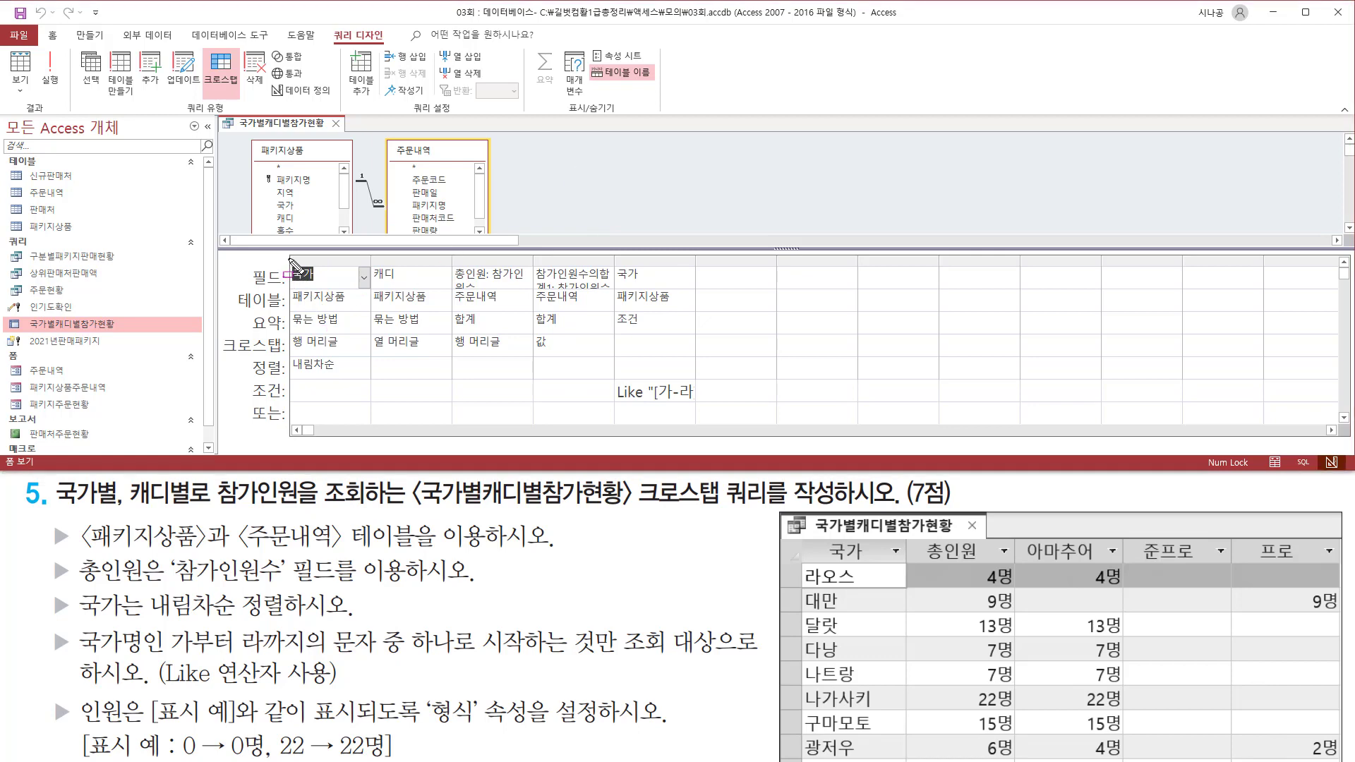
Compare the design grid's two 국가 columns, one for the sorted row heading and one for the Like condition.
mouse_move(297, 272)
left_mouse_down()
mouse_move(310, 287)
mouse_move(372, 289)
mouse_move(374, 419)
left_mouse_up()
left_click_drag(370, 412, 374, 426)
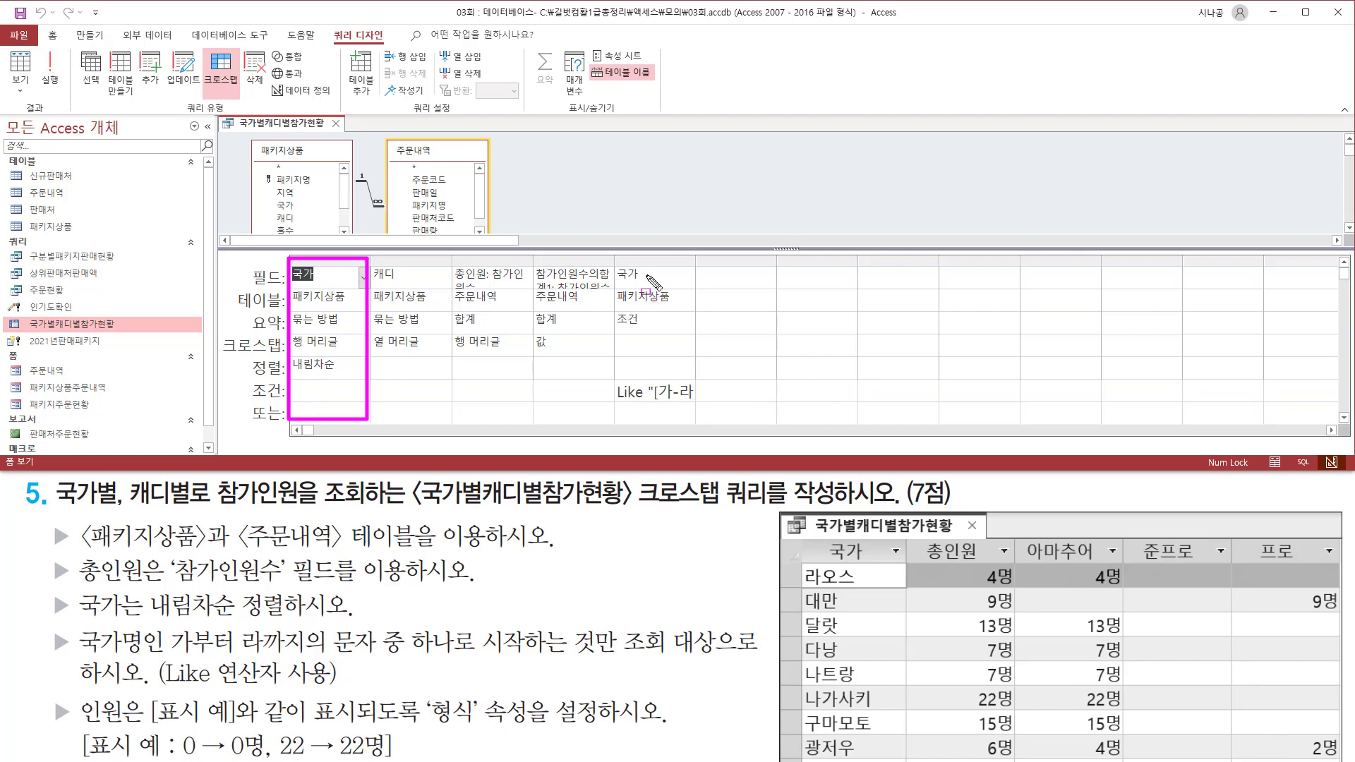
mouse_move(611, 257)
left_mouse_down()
mouse_move(623, 316)
mouse_move(706, 350)
mouse_move(705, 417)
left_mouse_up()
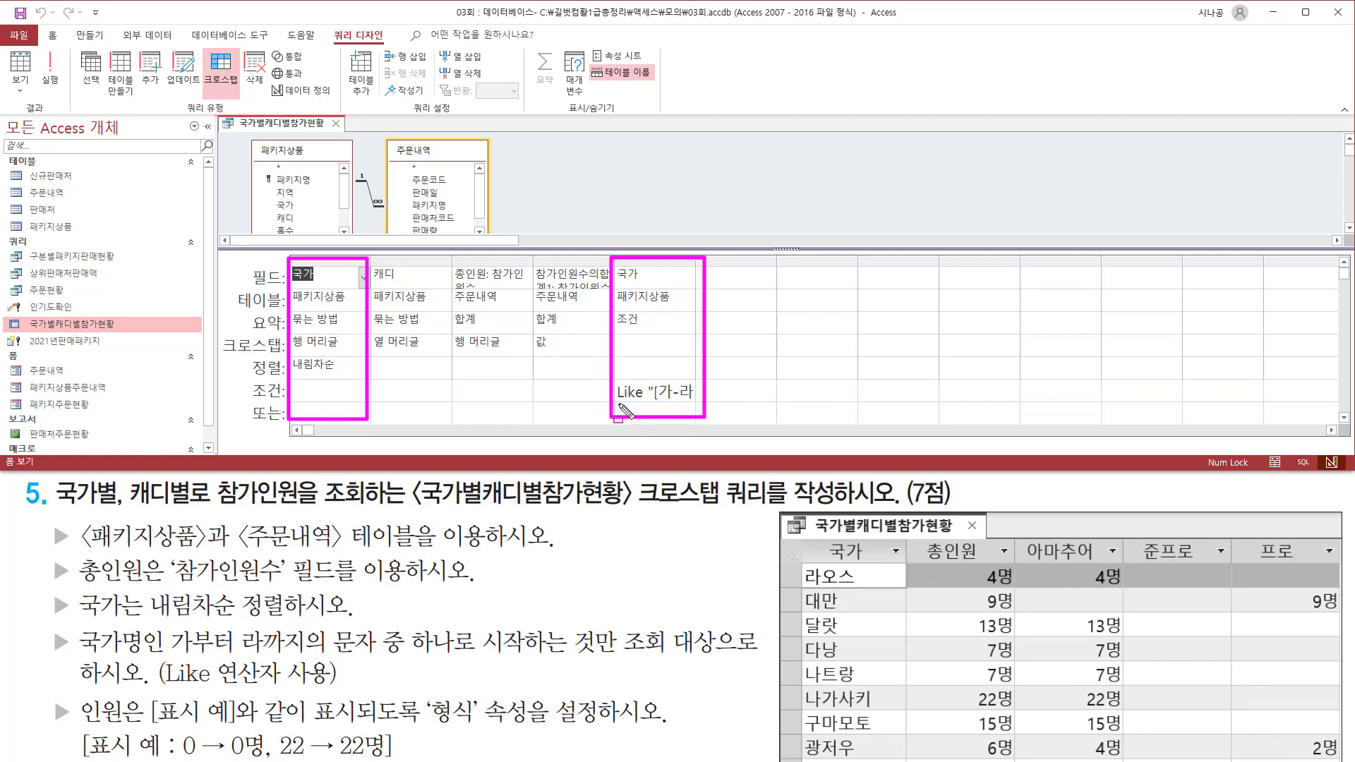
left_click_drag(620, 406, 691, 406)
left_click_drag(299, 402, 338, 376)
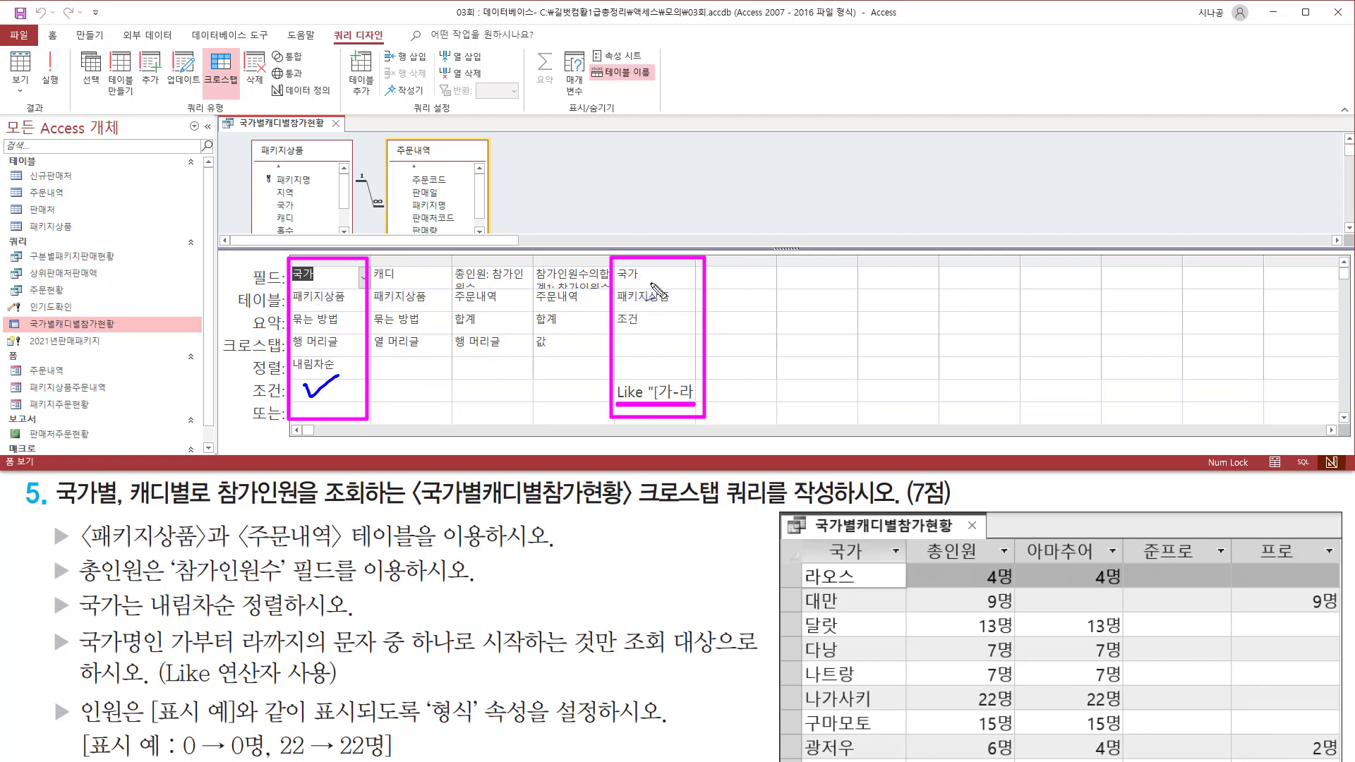
left_click_drag(644, 231, 688, 201)
key("e")
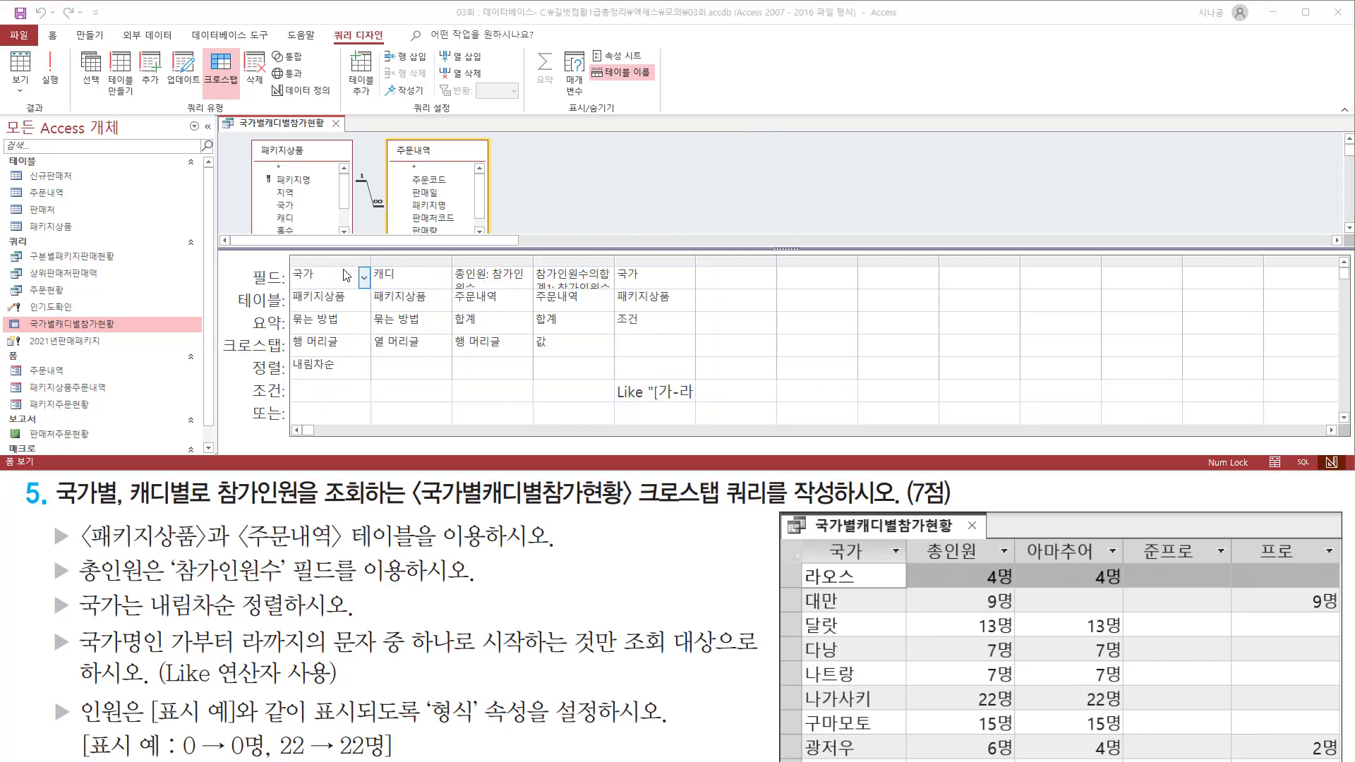
Review the 국가 and 총인원 row-heading fields and the 캐디 column-heading field in the design grid.
left_click_drag(287, 259, 356, 288)
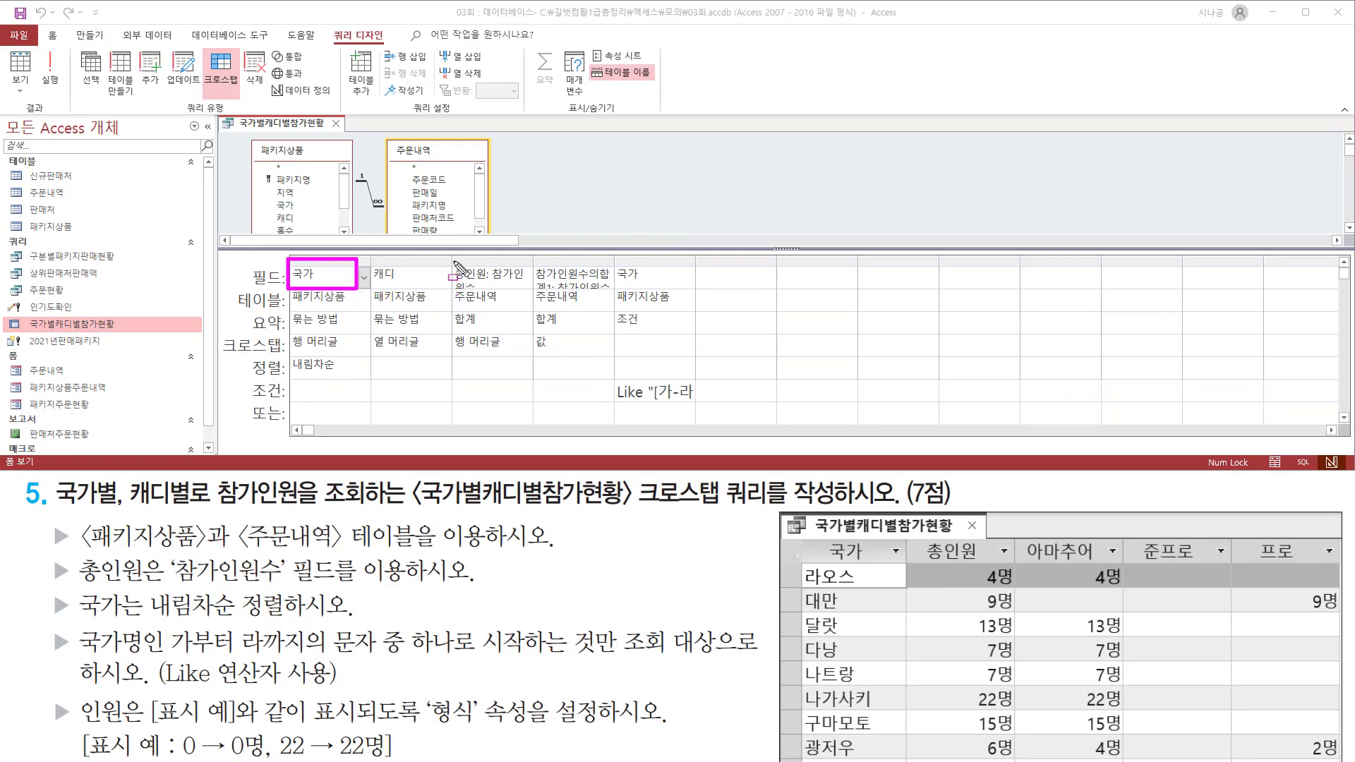
mouse_move(451, 258)
left_mouse_down()
mouse_move(453, 289)
mouse_move(531, 289)
left_mouse_up()
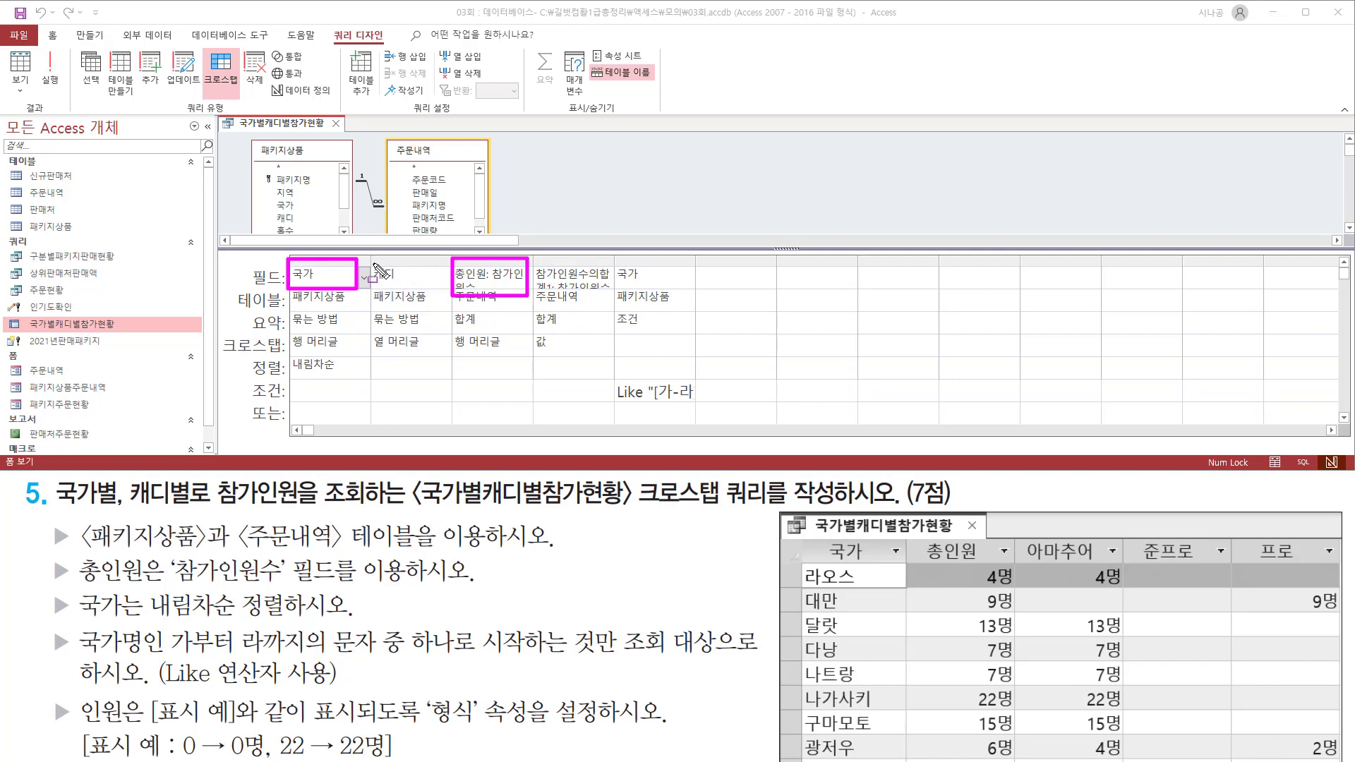
left_click_drag(374, 263, 438, 352)
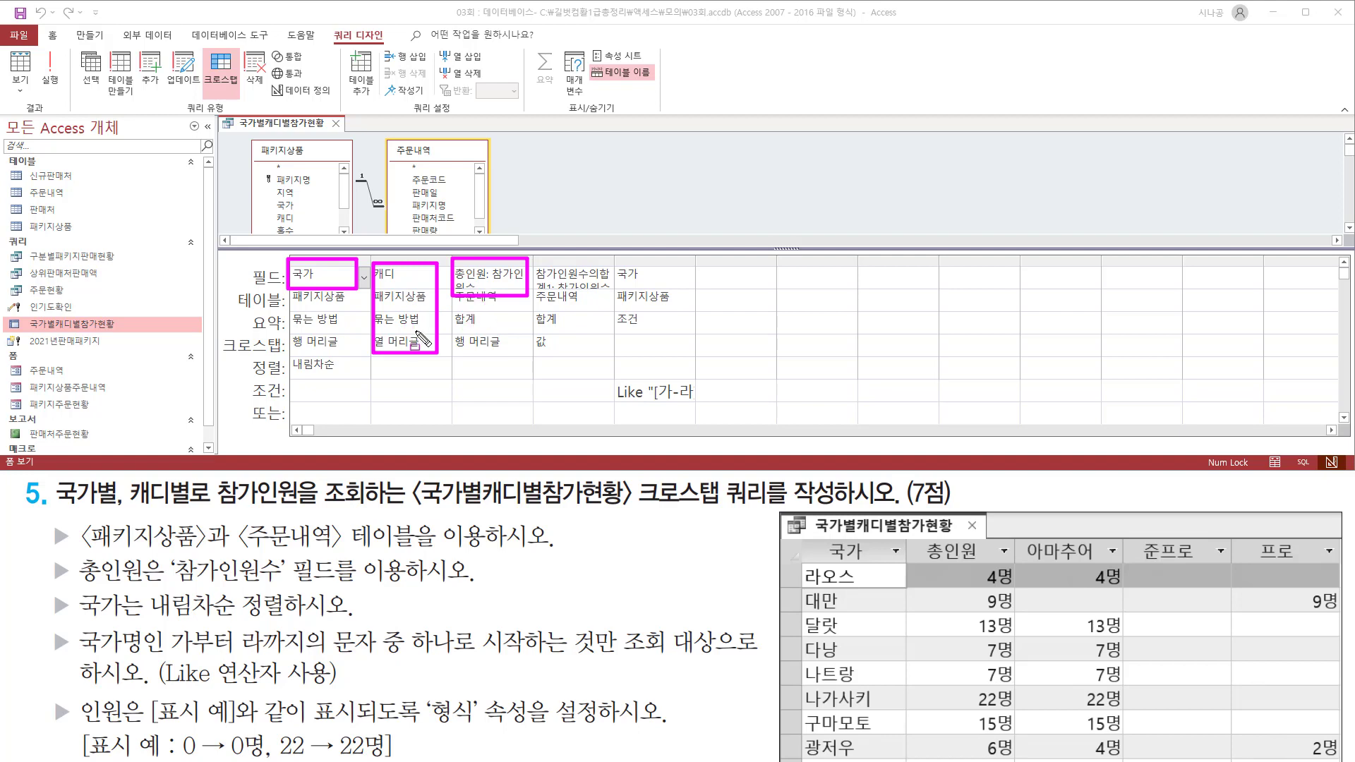
key("Escape")
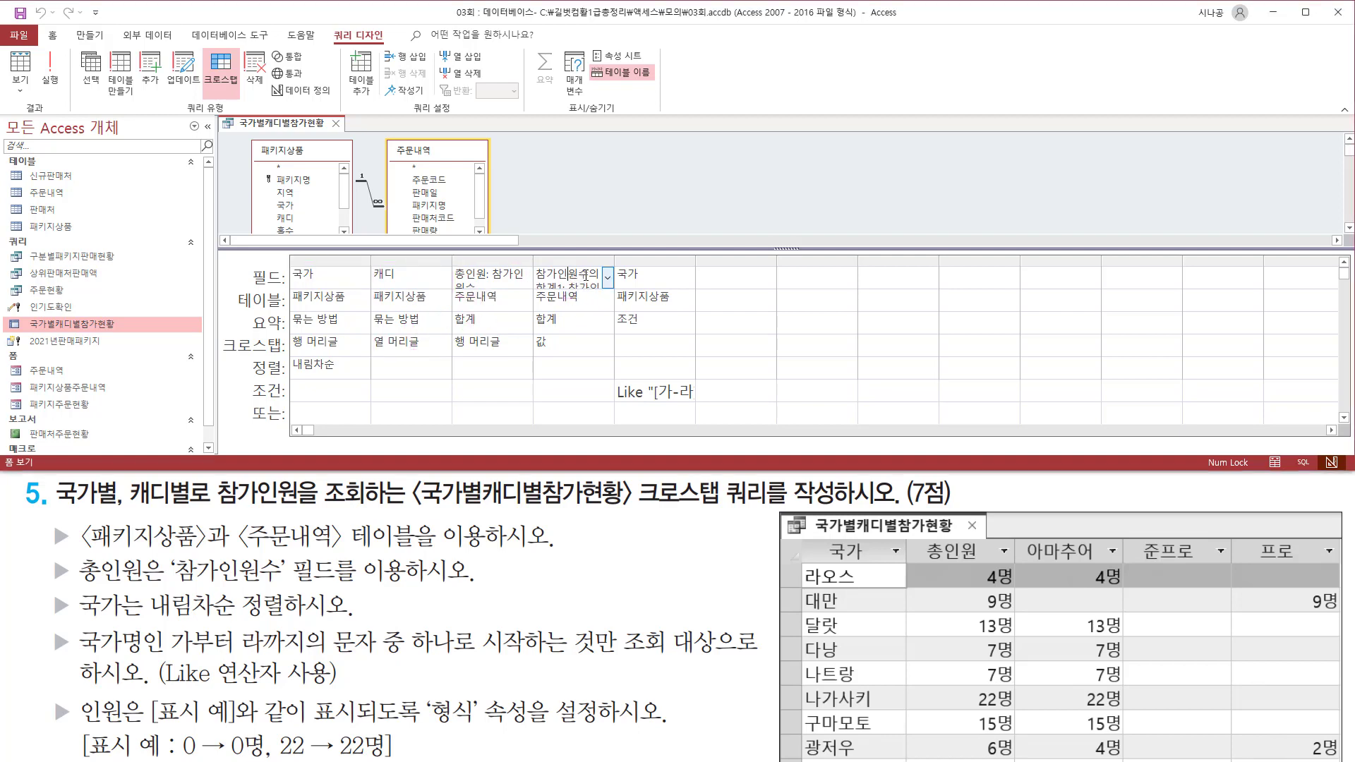
Fit the value field's column width to read its full alias and 참가인원수 expression, and close the query.
left_click(569, 273)
double_click(615, 255)
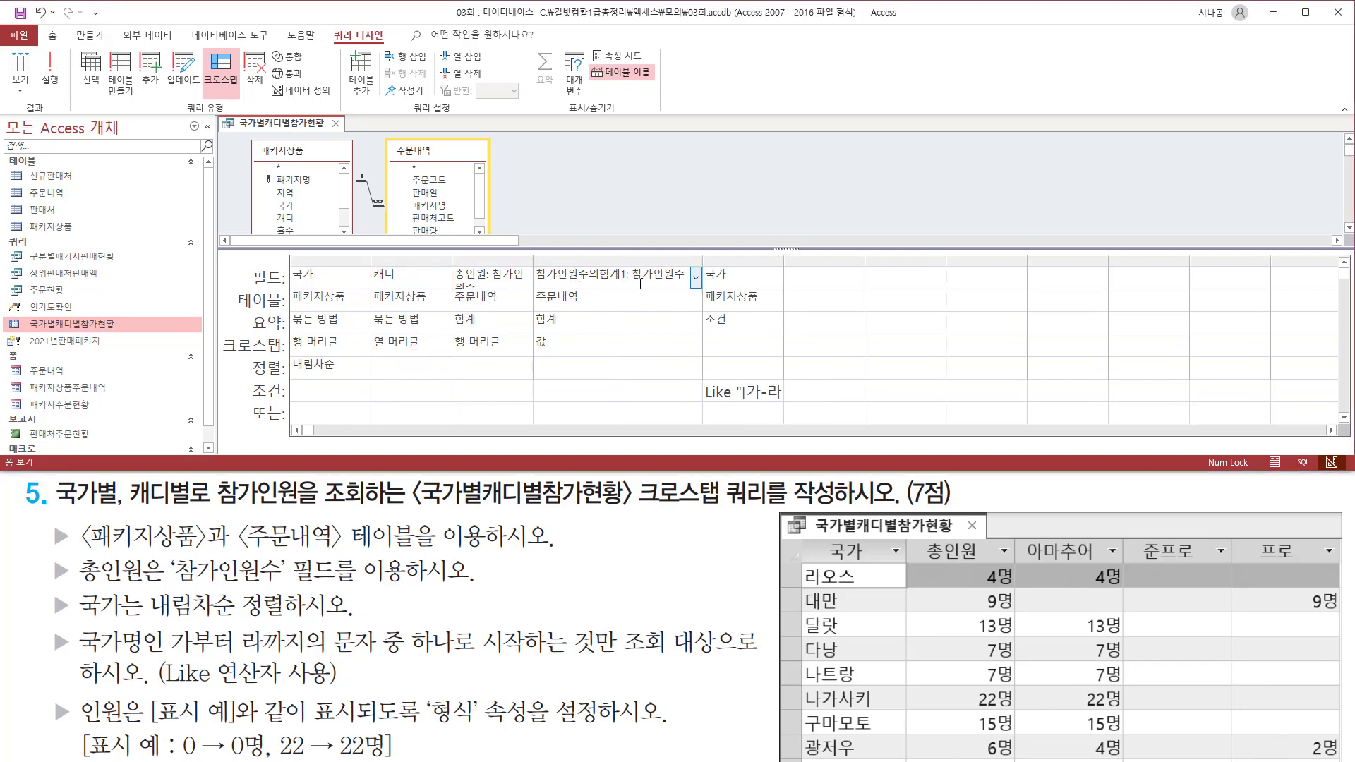
left_click_drag(633, 281, 684, 282)
left_click_drag(534, 331, 553, 354)
mouse_move(527, 258)
left_mouse_down()
mouse_move(539, 285)
mouse_move(633, 294)
left_mouse_up()
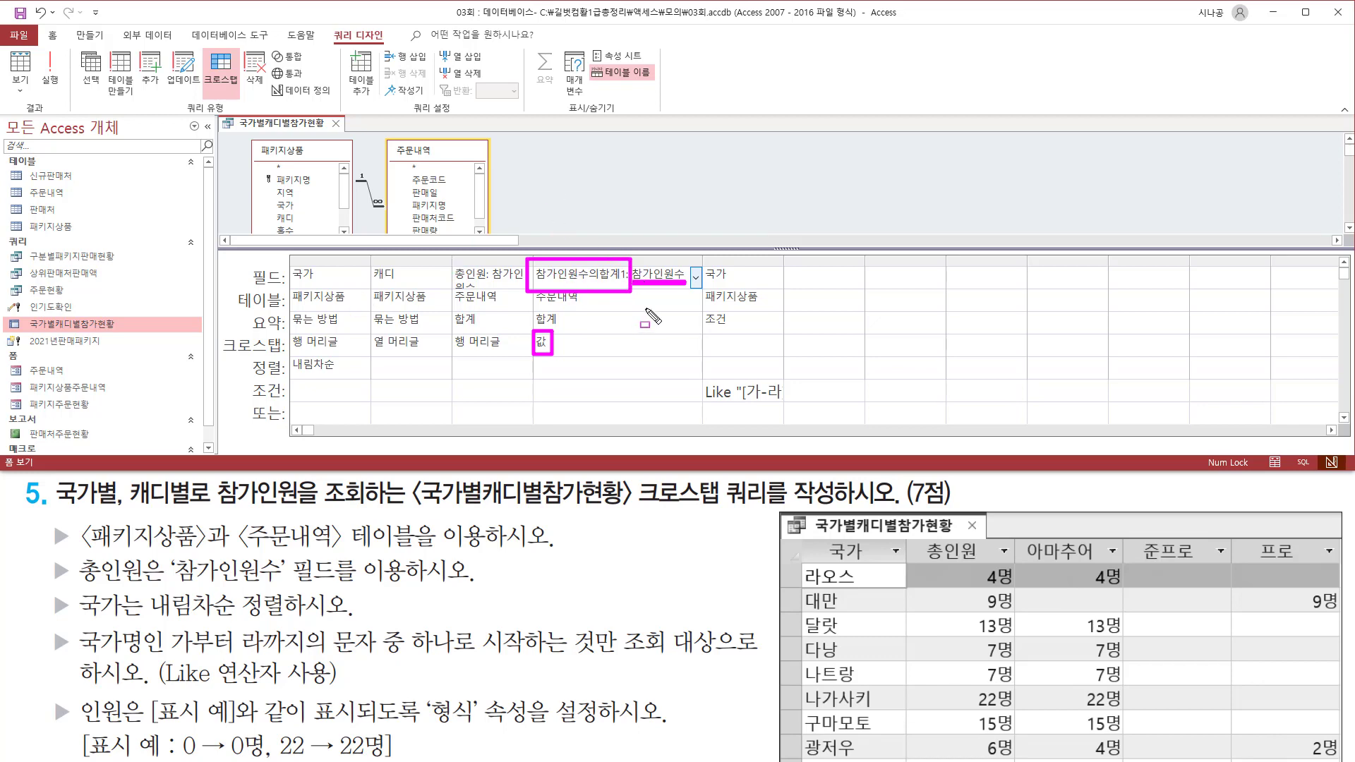
key("Escape")
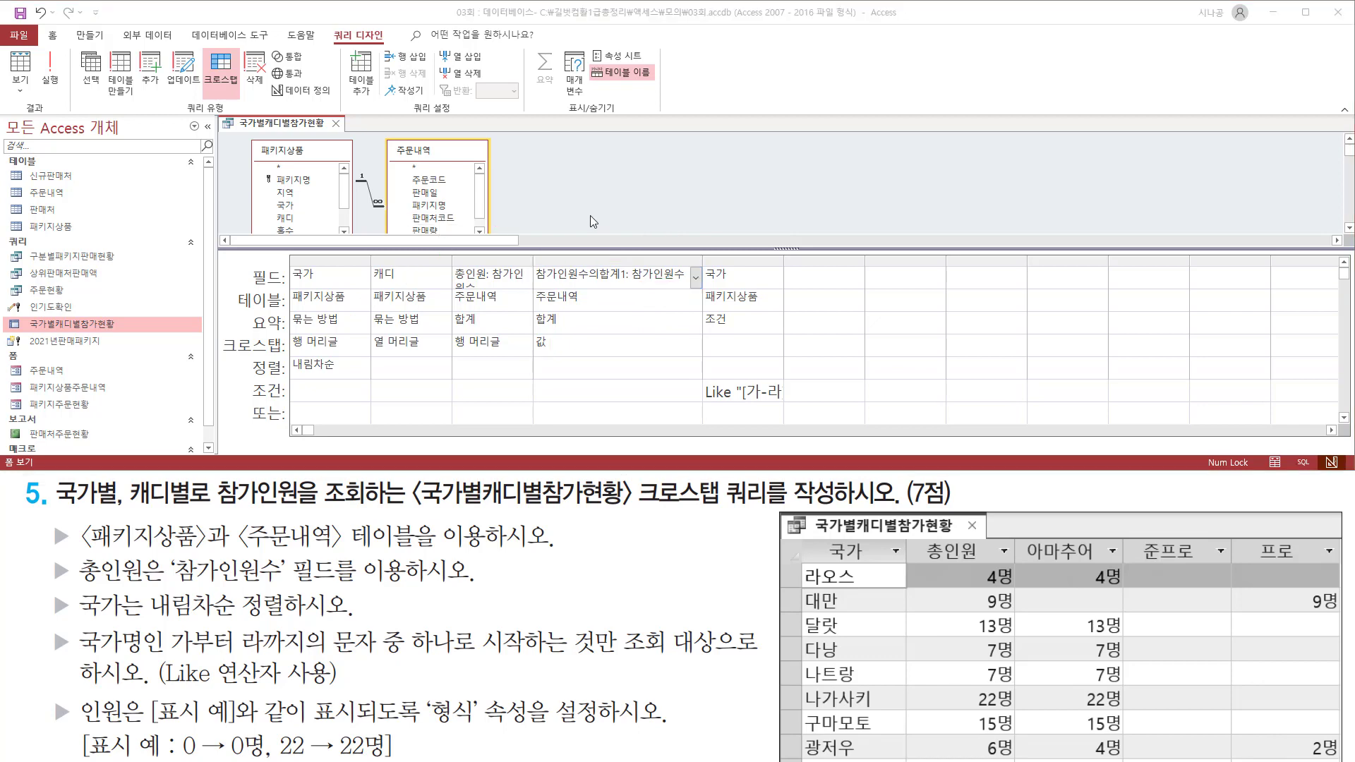
left_click(337, 125)
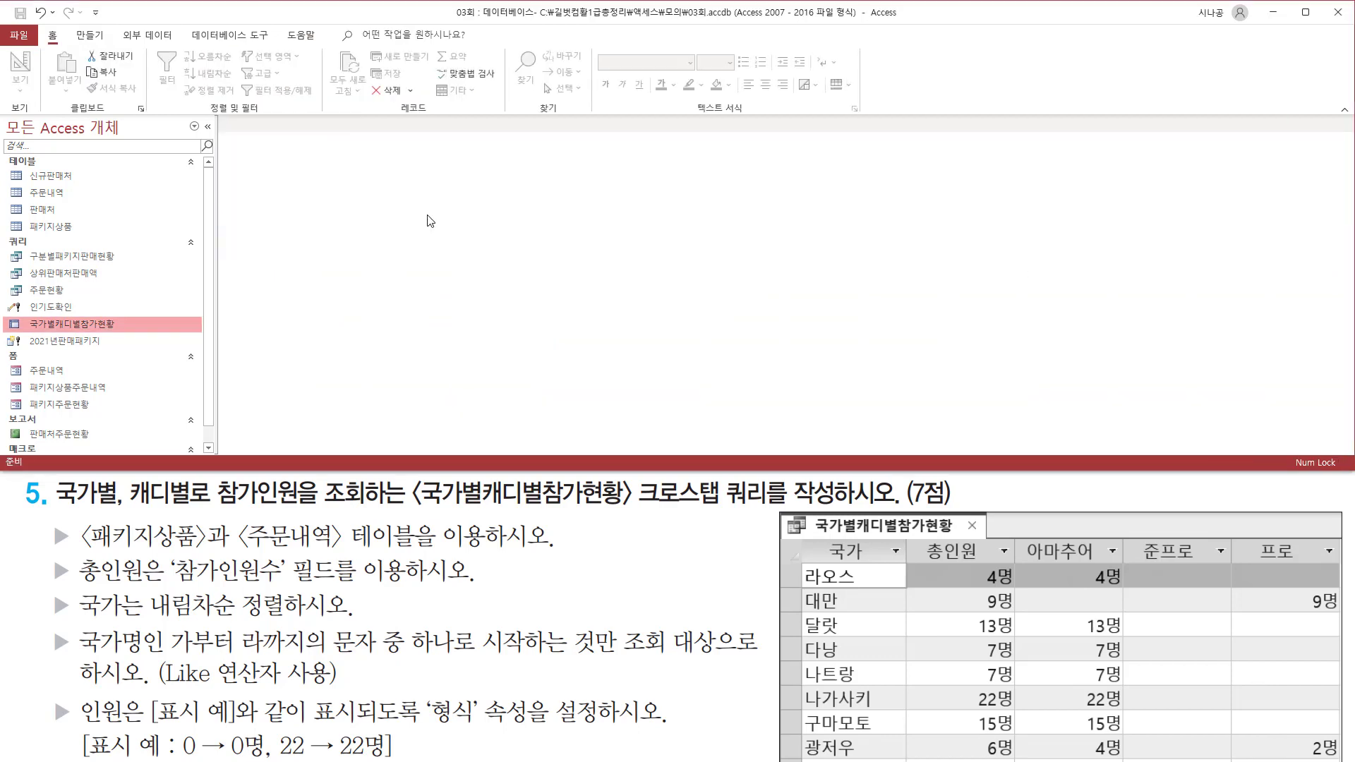